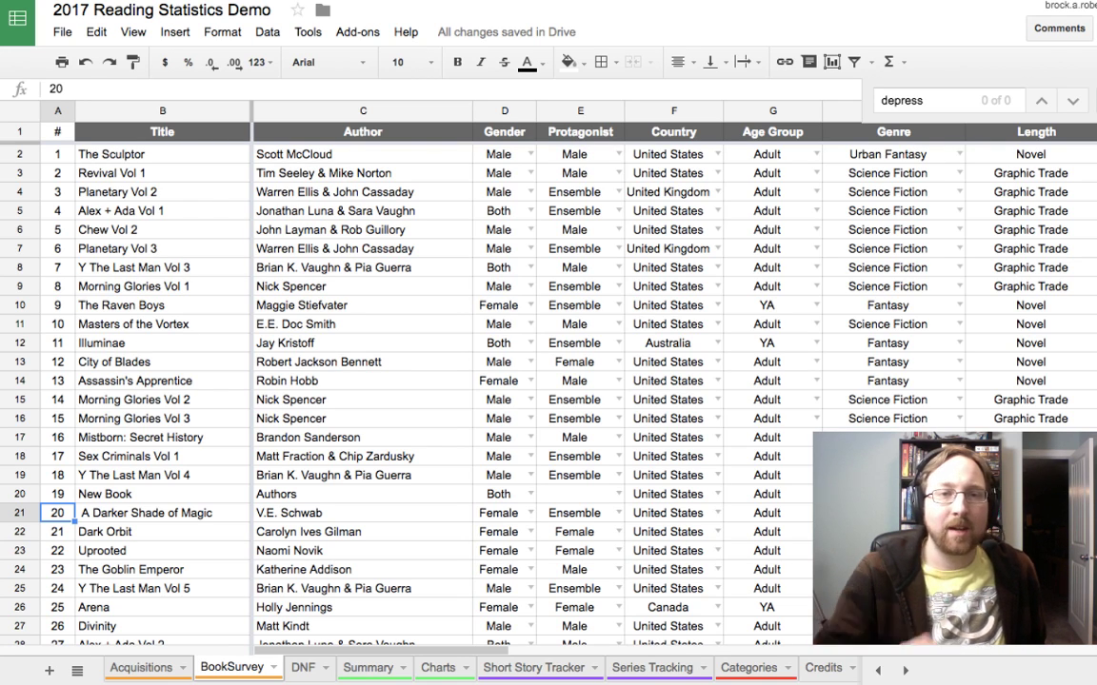
Step: Switch to the "Let's Read - WayTooManyBookStats - 2017" spreadsheet and locate the command for making a copy of it
key("ctrl+Tab")
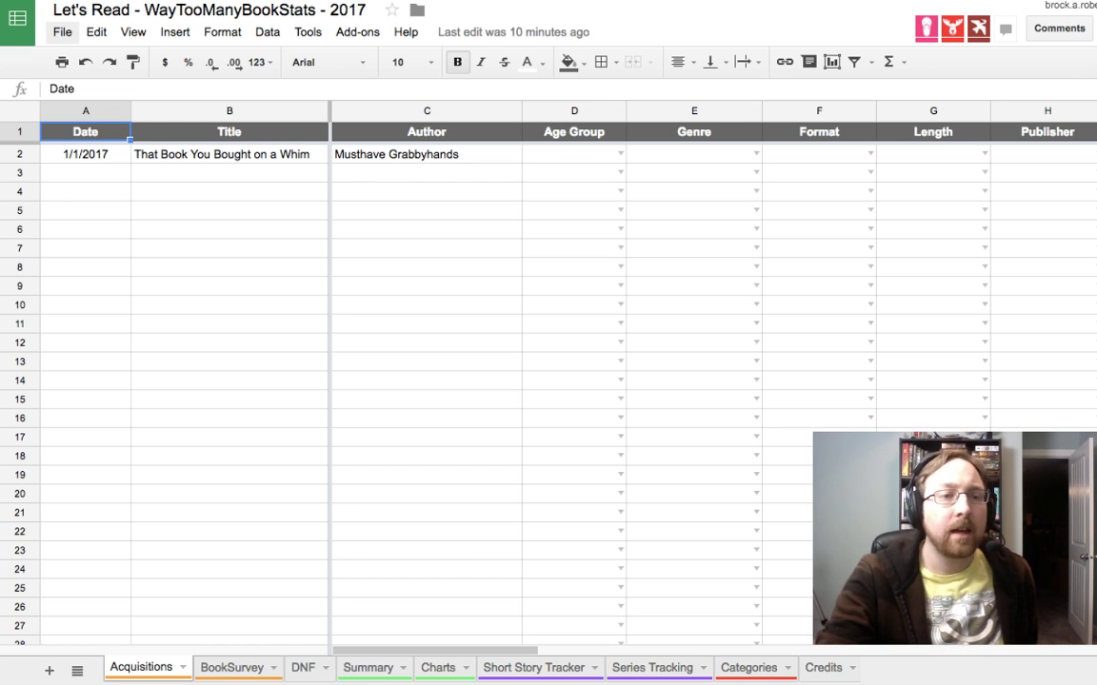
left_click(62, 31)
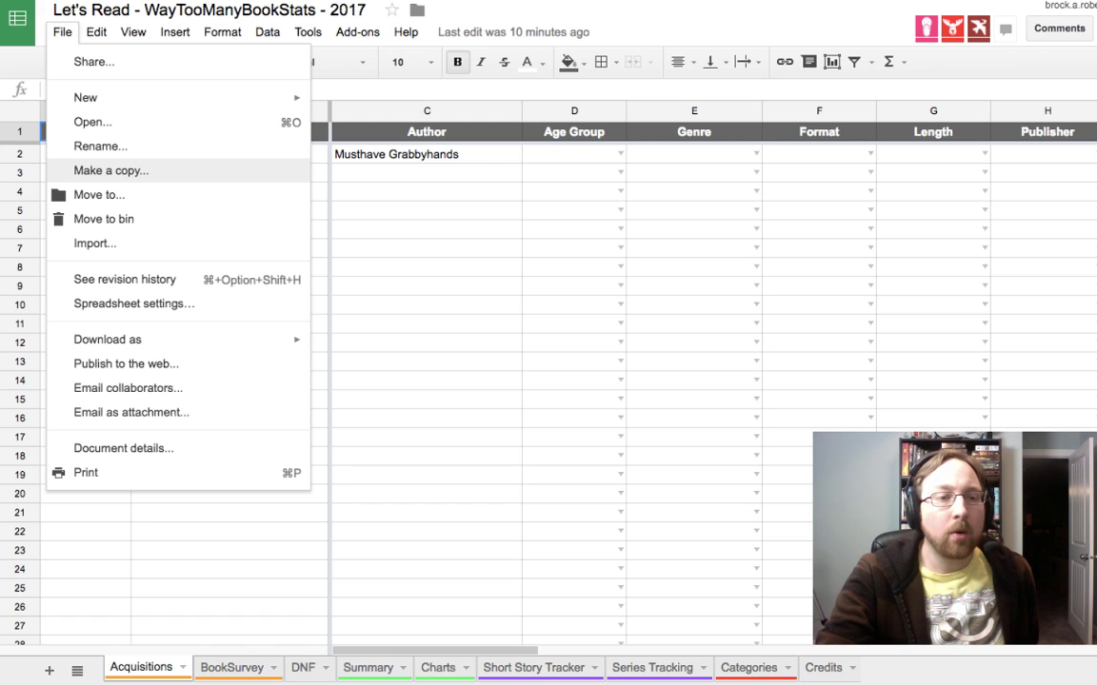
mouse_move(108, 339)
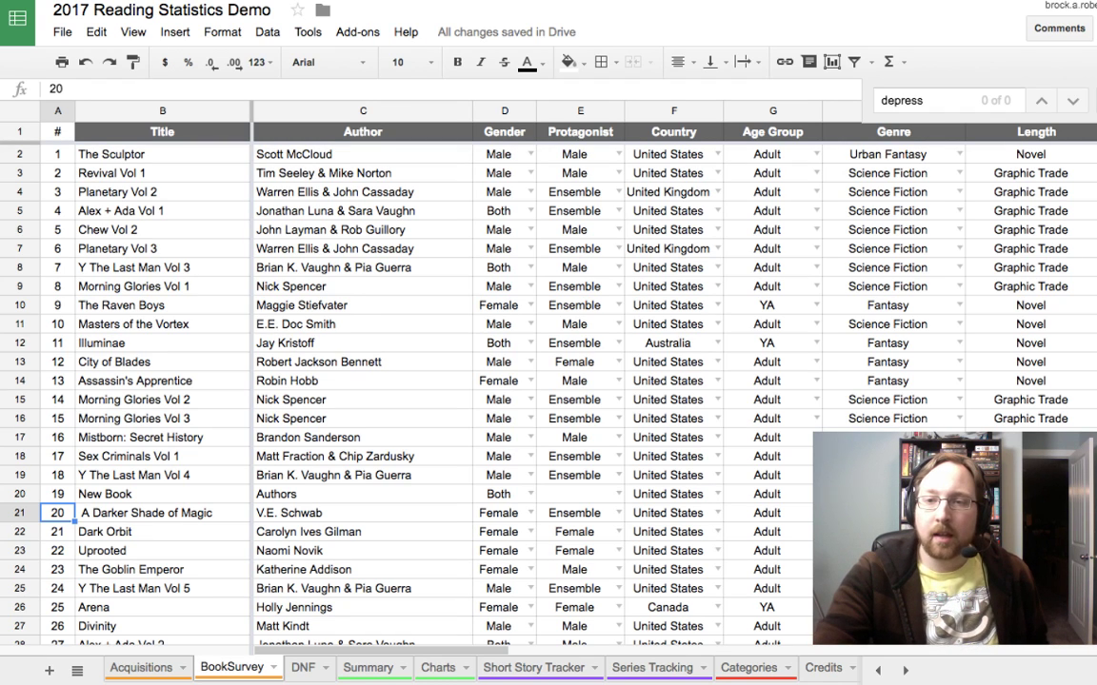
Step: Dismiss the find box in the demo spreadsheet's BookSurvey sheet and select the first book title
key("Escape")
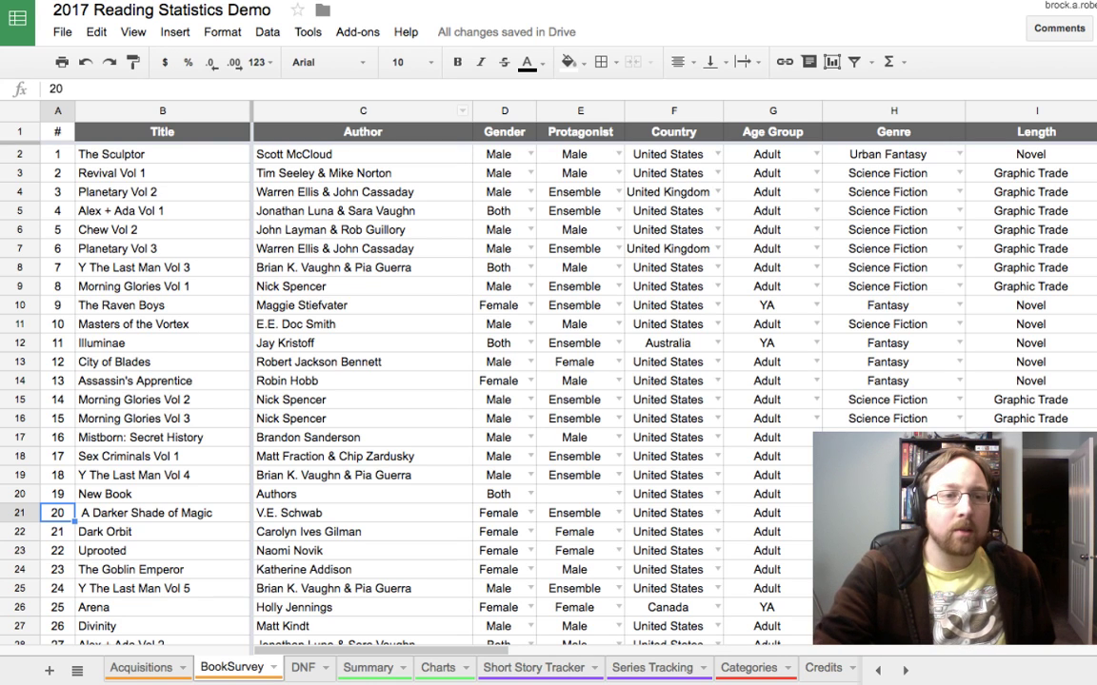
left_click(162, 153)
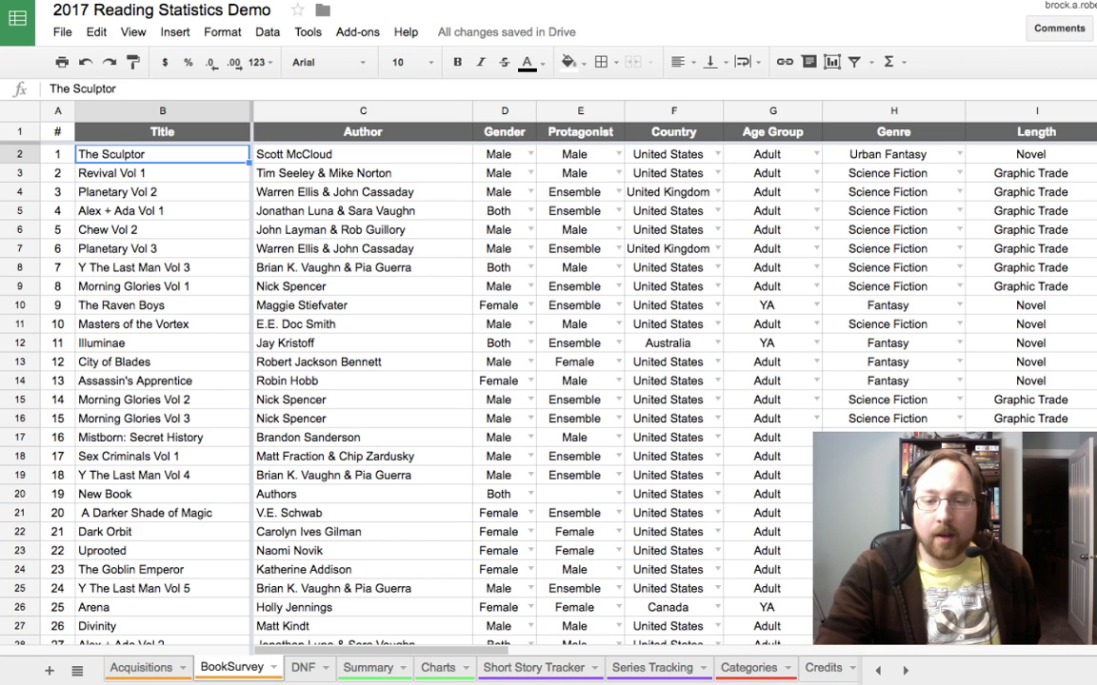
Step: Open the Credits sheet and go through the contributors thanked for their direct contributions
left_click(824, 667)
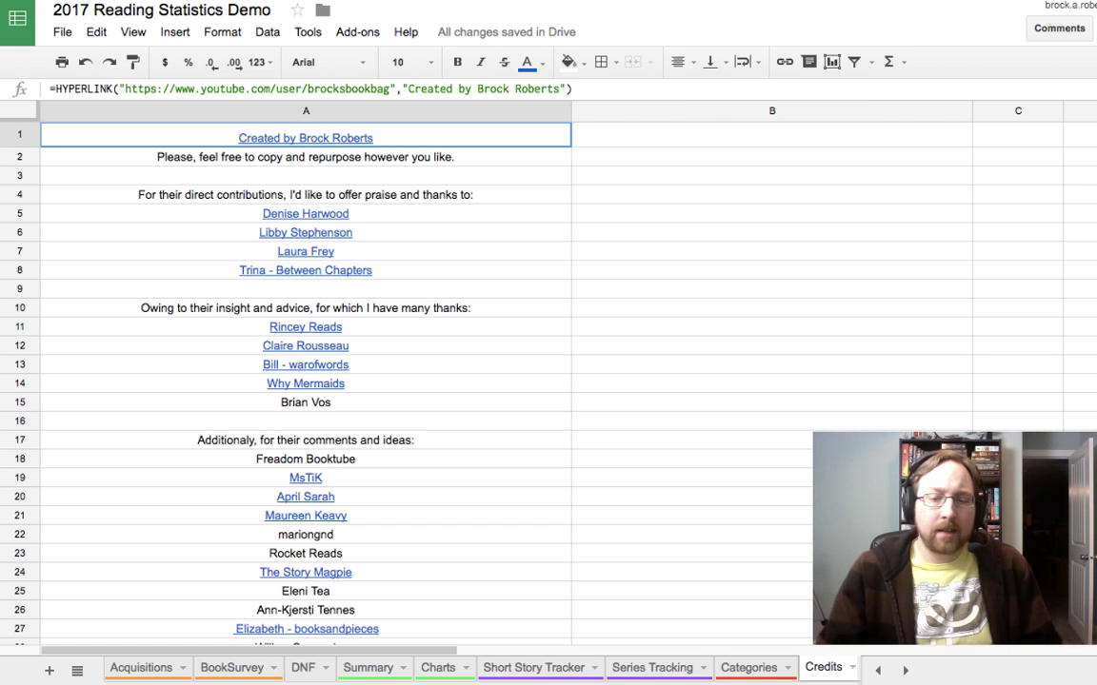
key("Down")
key("Down")
key("Down")
key("Down")
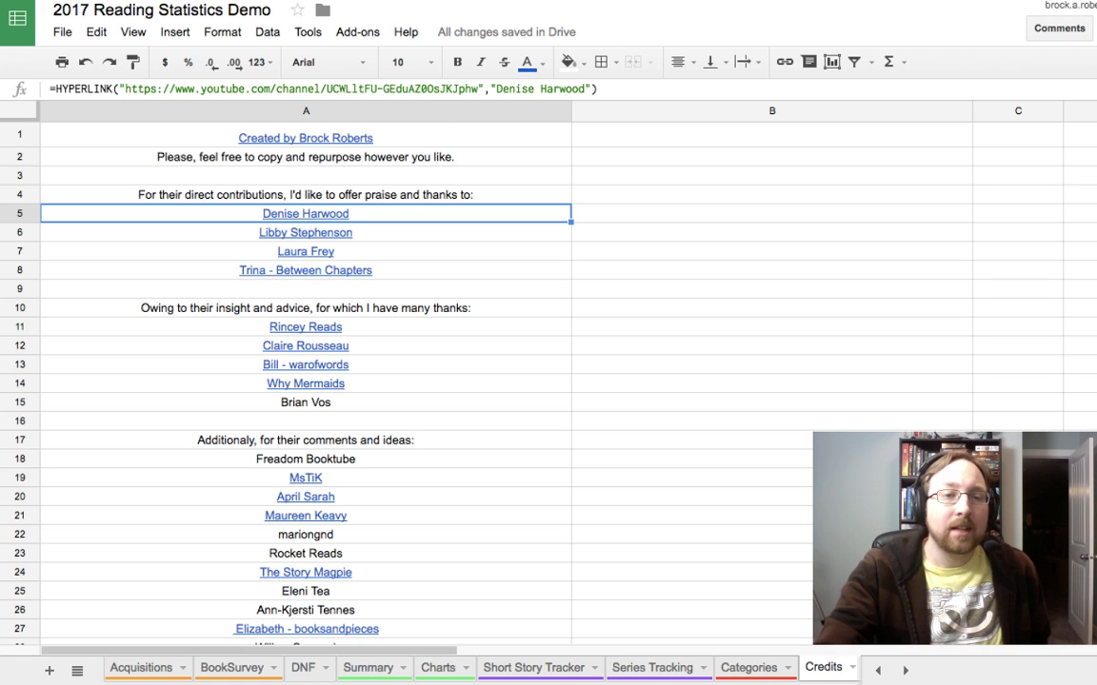
scroll(493, 372, "down", 1)
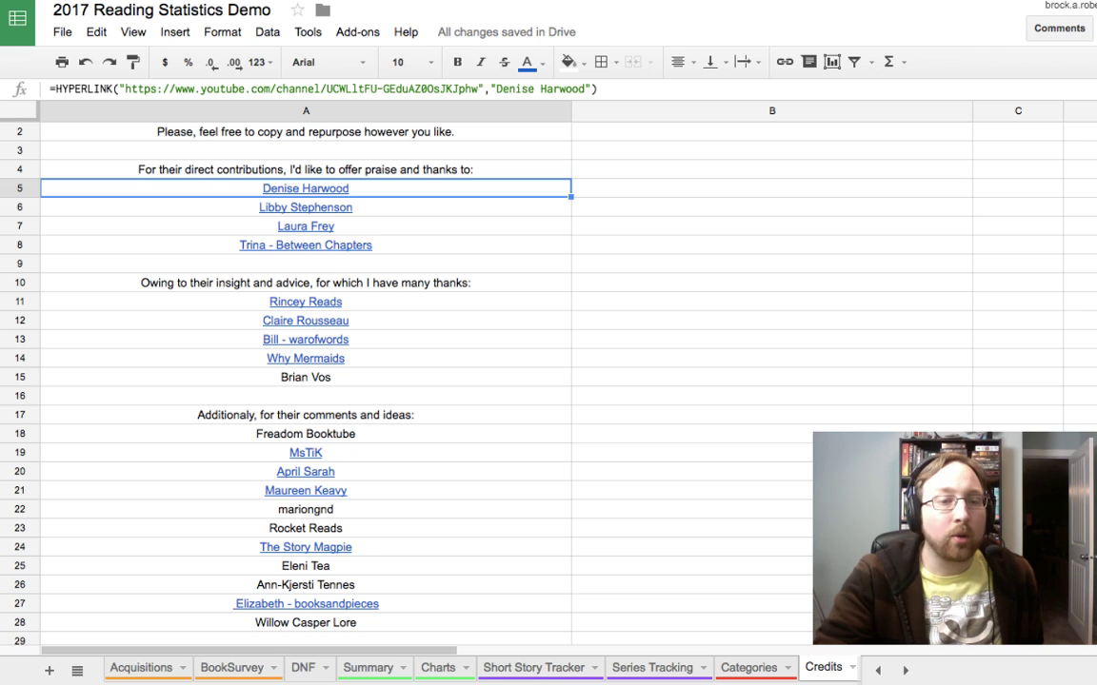
scroll(495, 361, "up", 1)
scroll(495, 362, "down", 2)
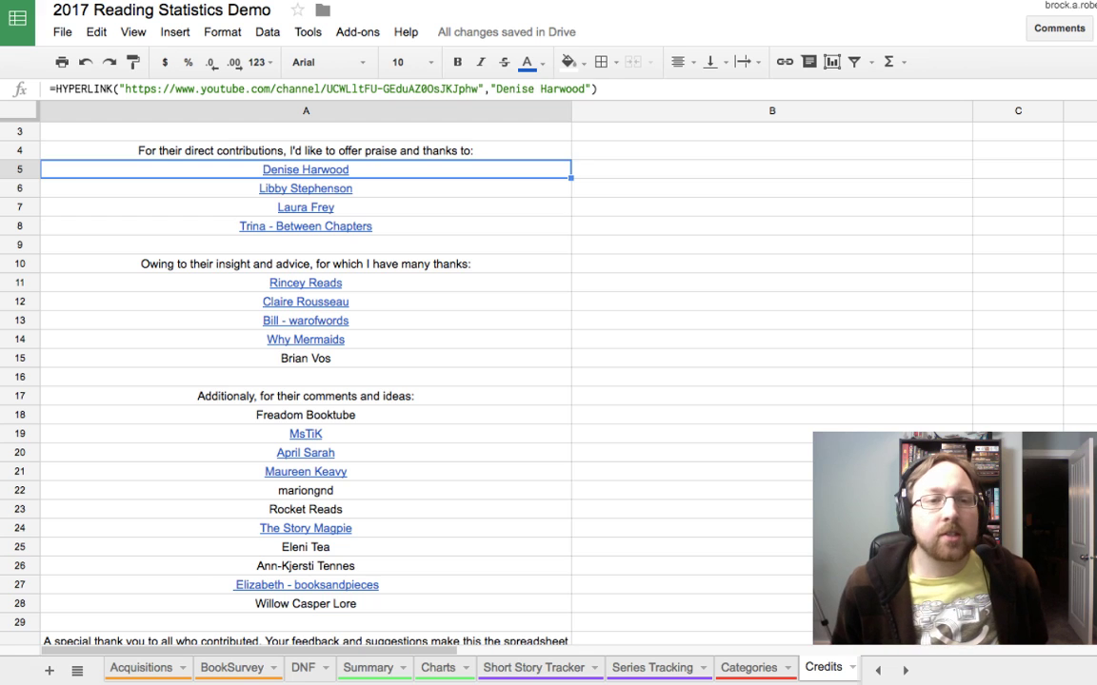
left_click(306, 206)
left_click(306, 169)
left_click(306, 226)
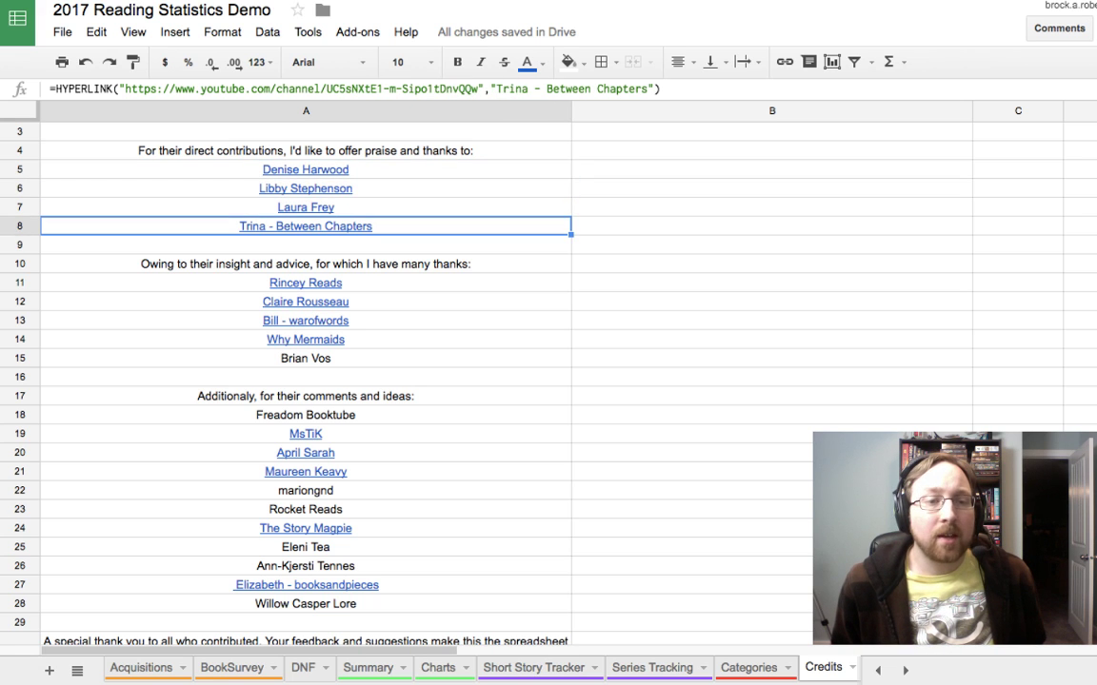
Step: Go through the Credits entries thanked for their insight and advice, down to row 15
key("Down")
key("Down")
key("Down")
key("Down")
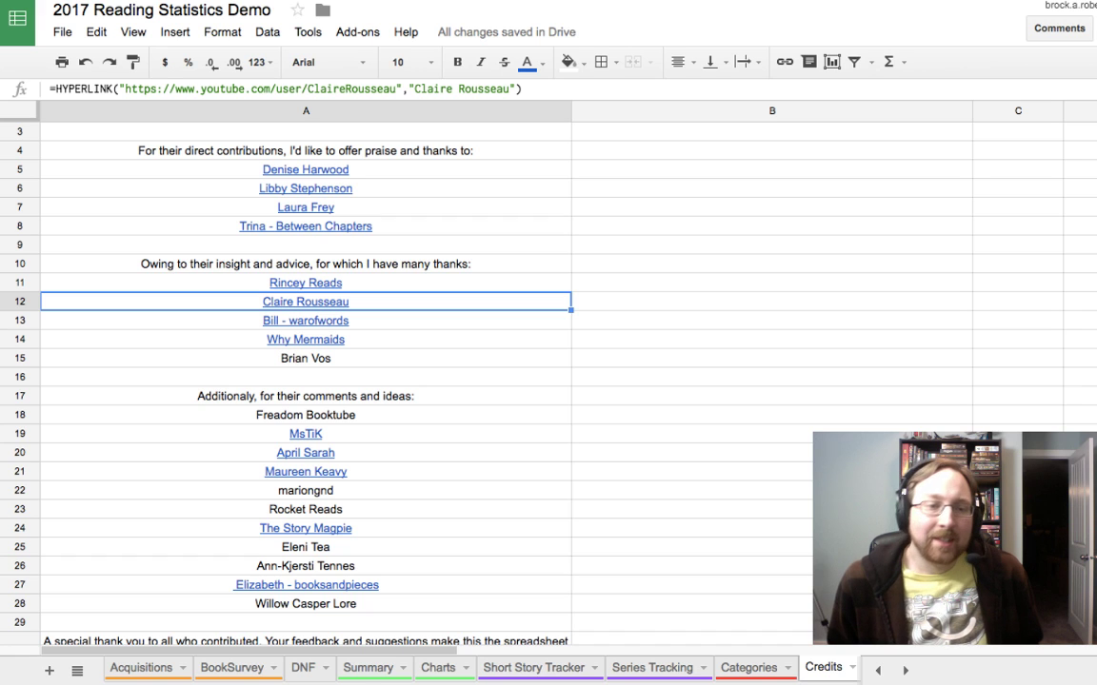
key("Down")
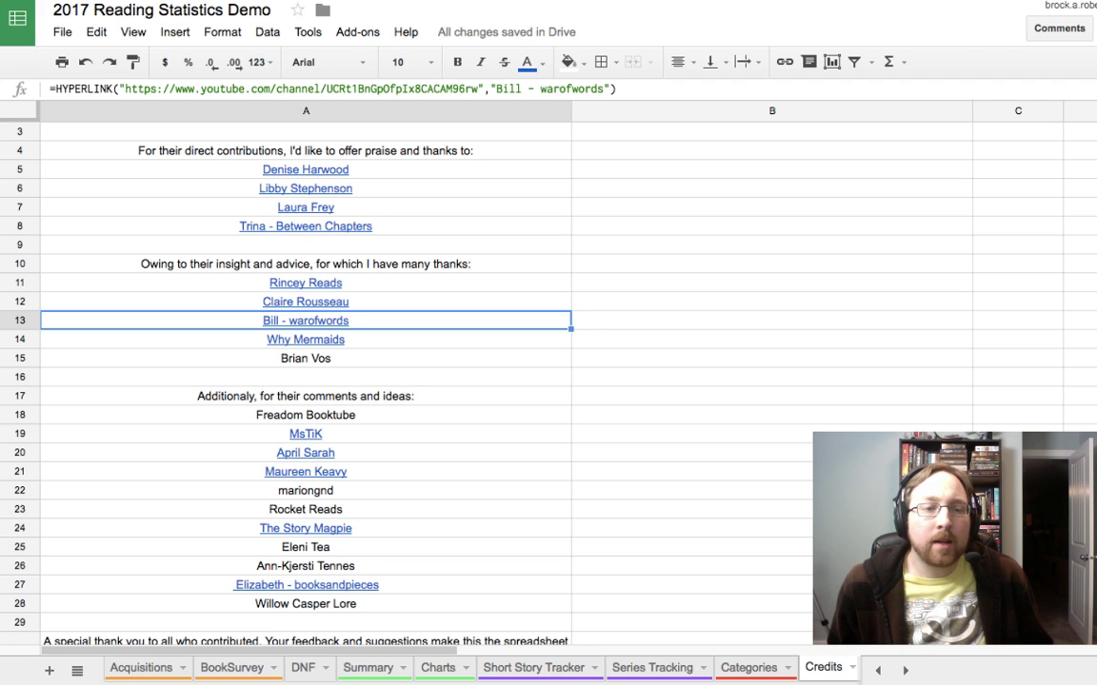
left_click(306, 338)
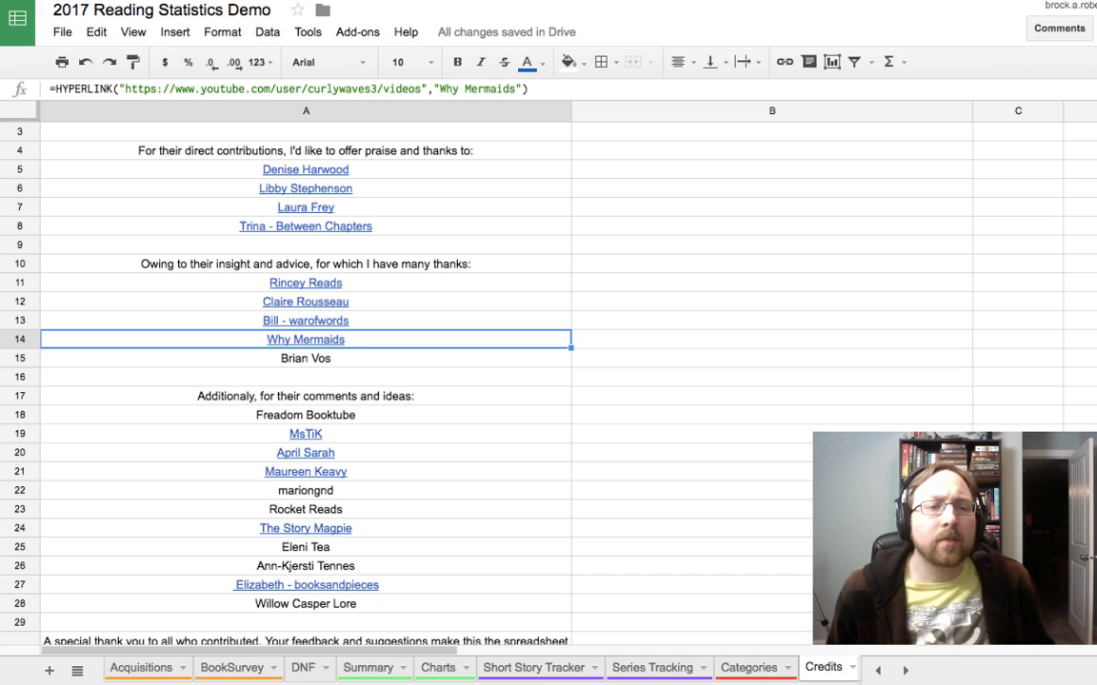
left_click(306, 357)
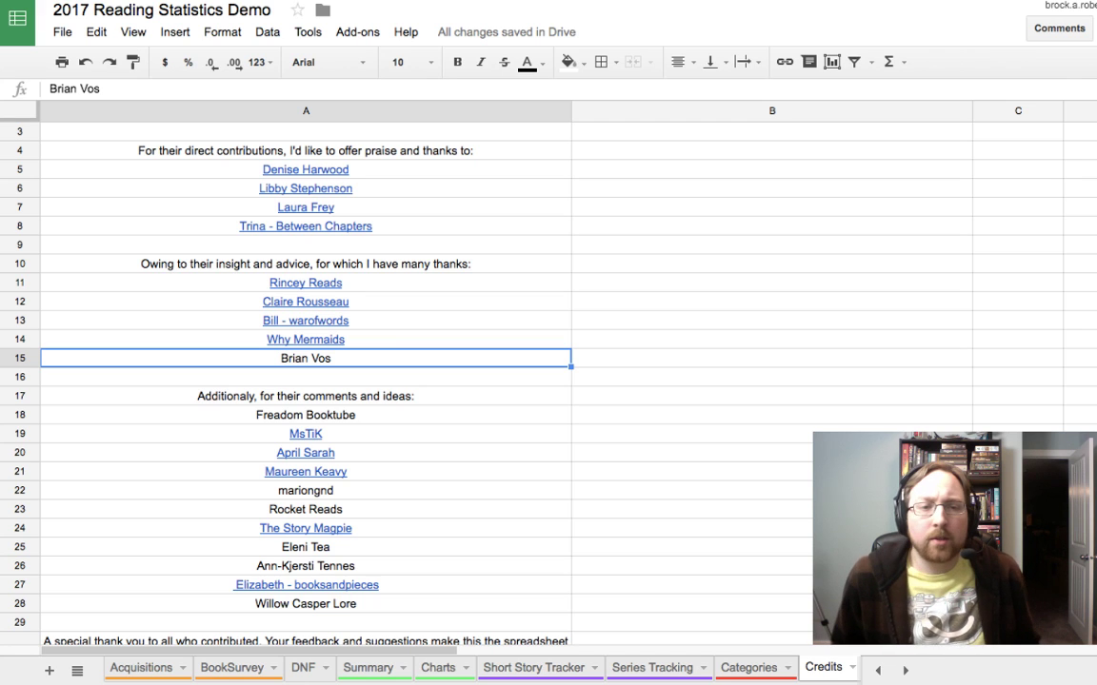
Step: Go through the Credits entries thanked for their comments and ideas, from row 18 to row 28
key("Down")
key("Down")
key("Down")
key("Down")
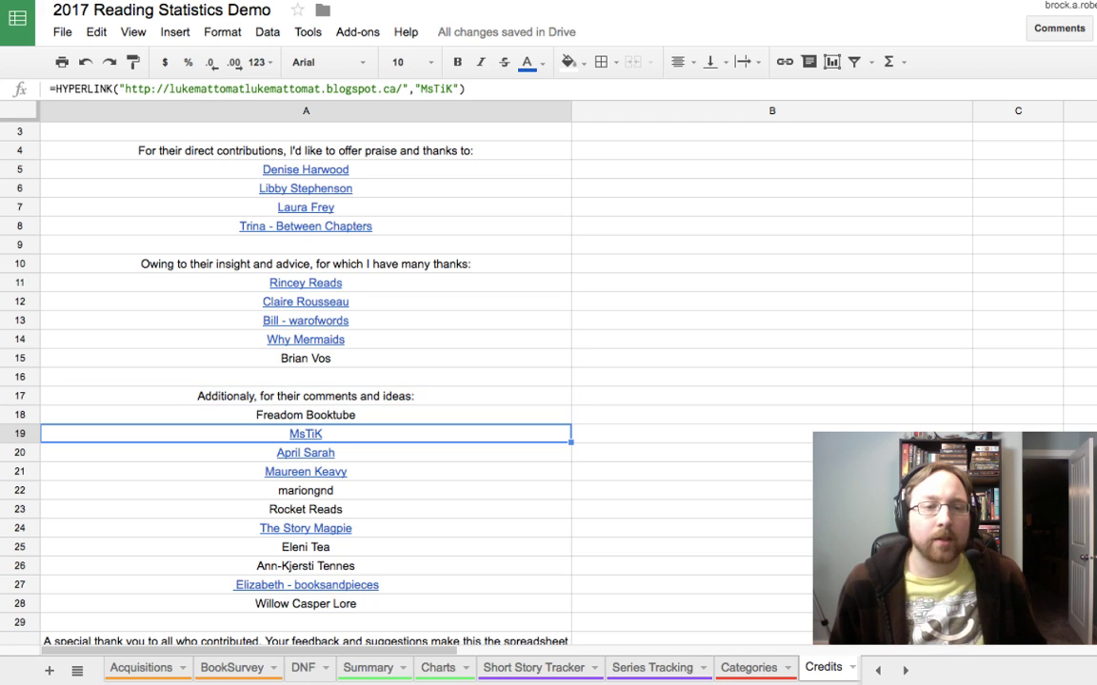
key("Up")
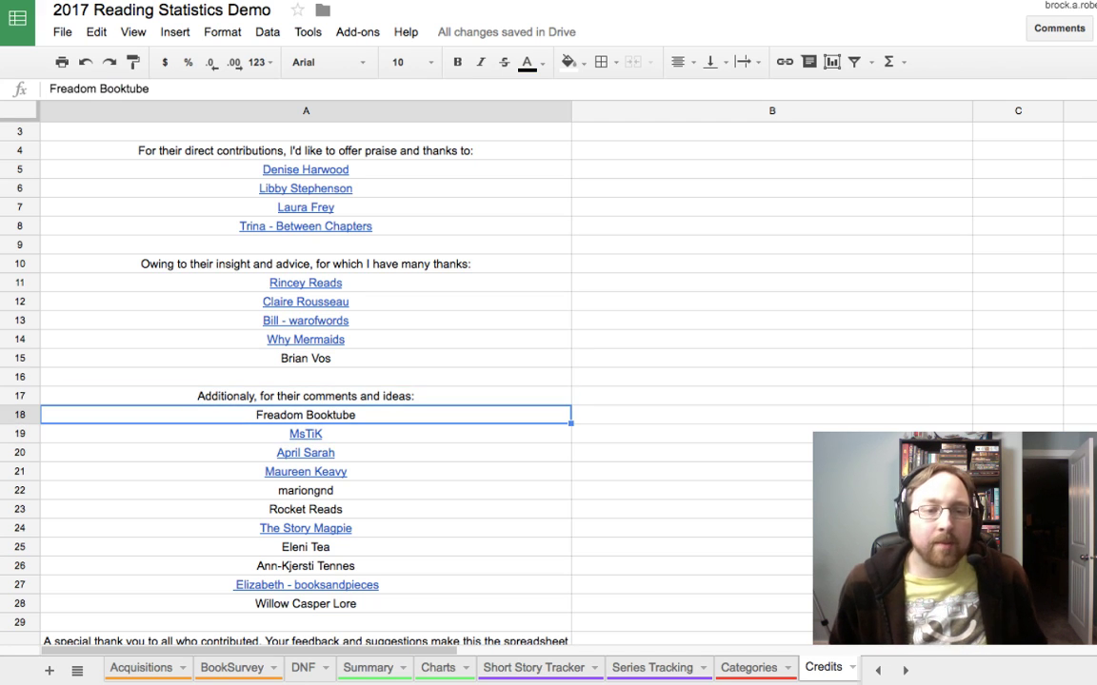
key("Down")
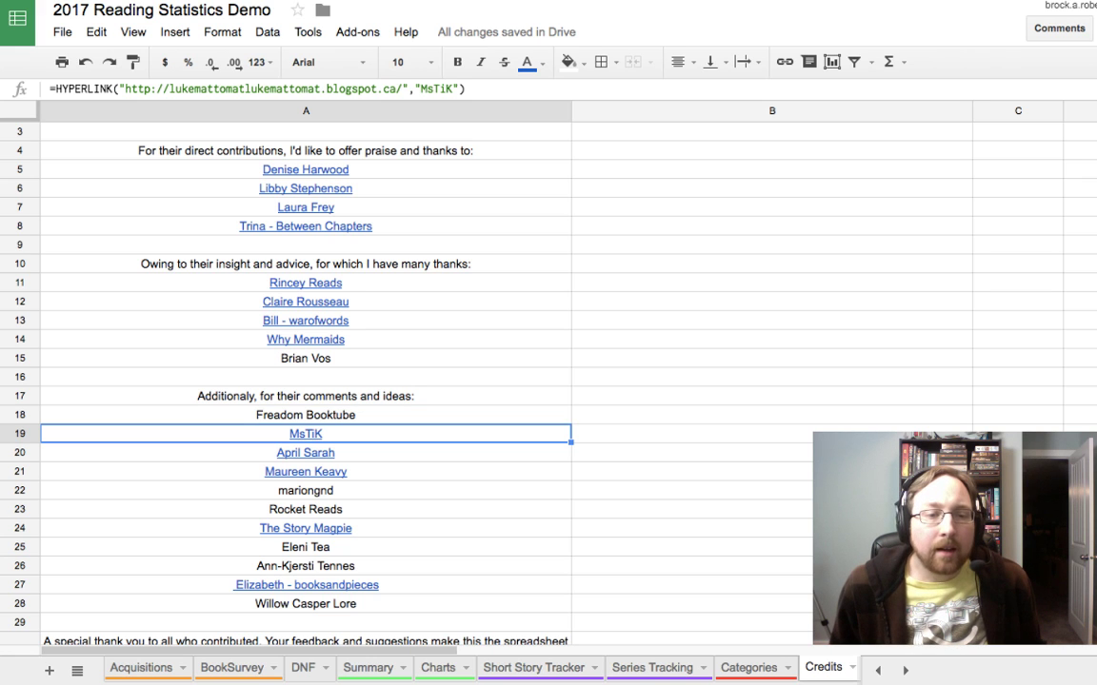
key("Down")
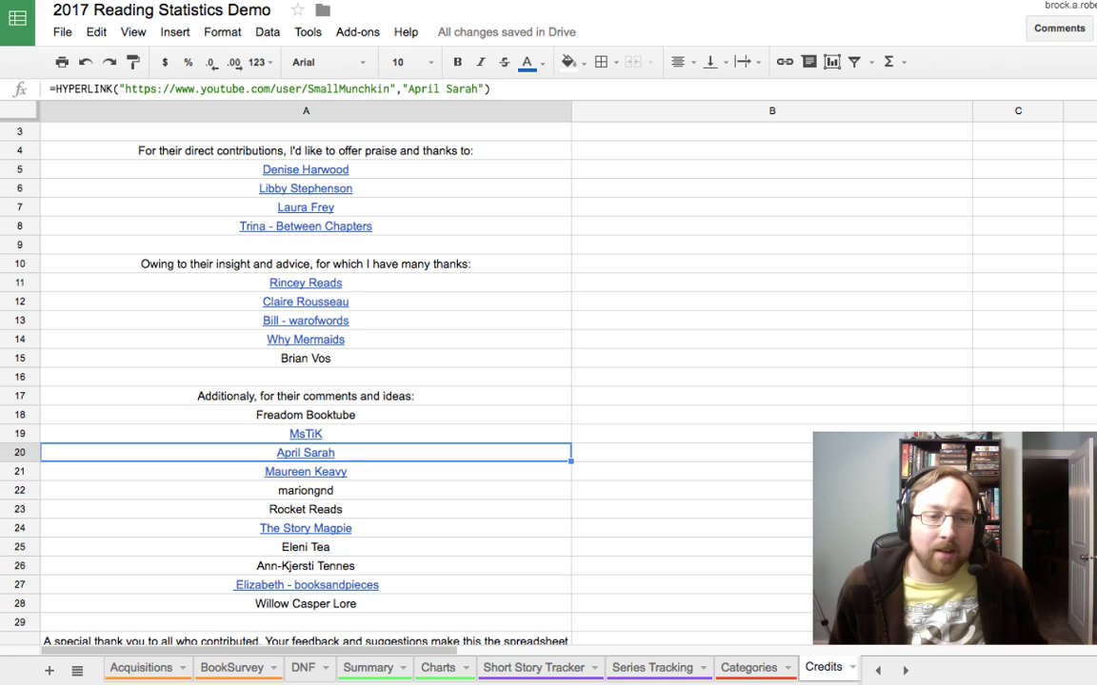
key("Down")
key("Down")
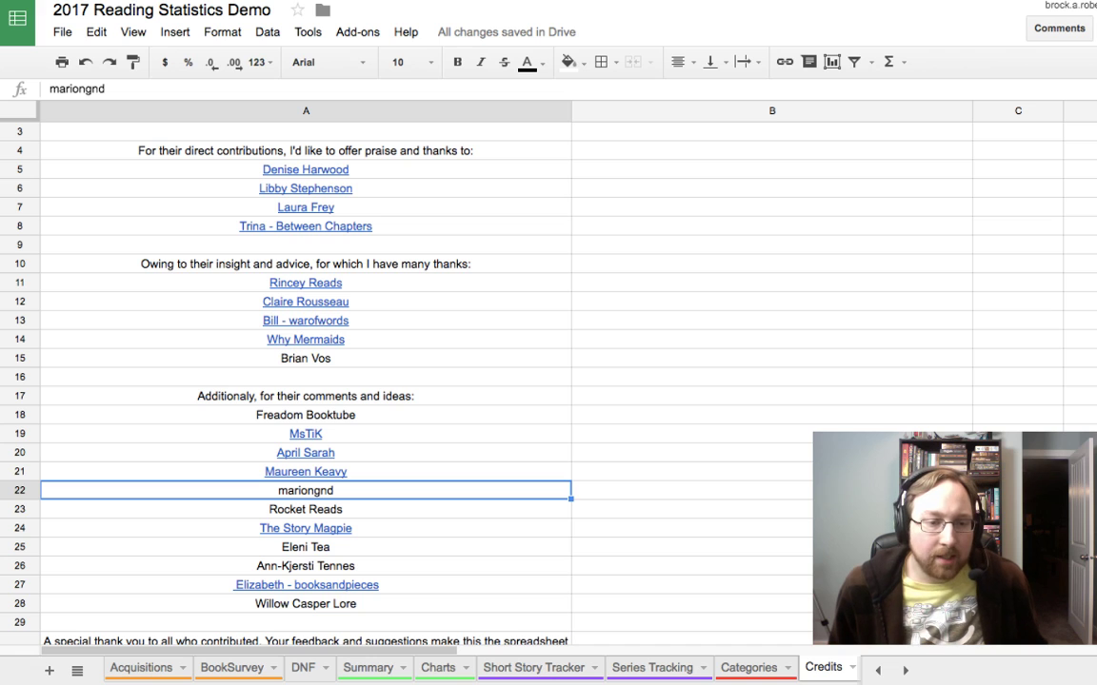
key("Down")
key("Down")
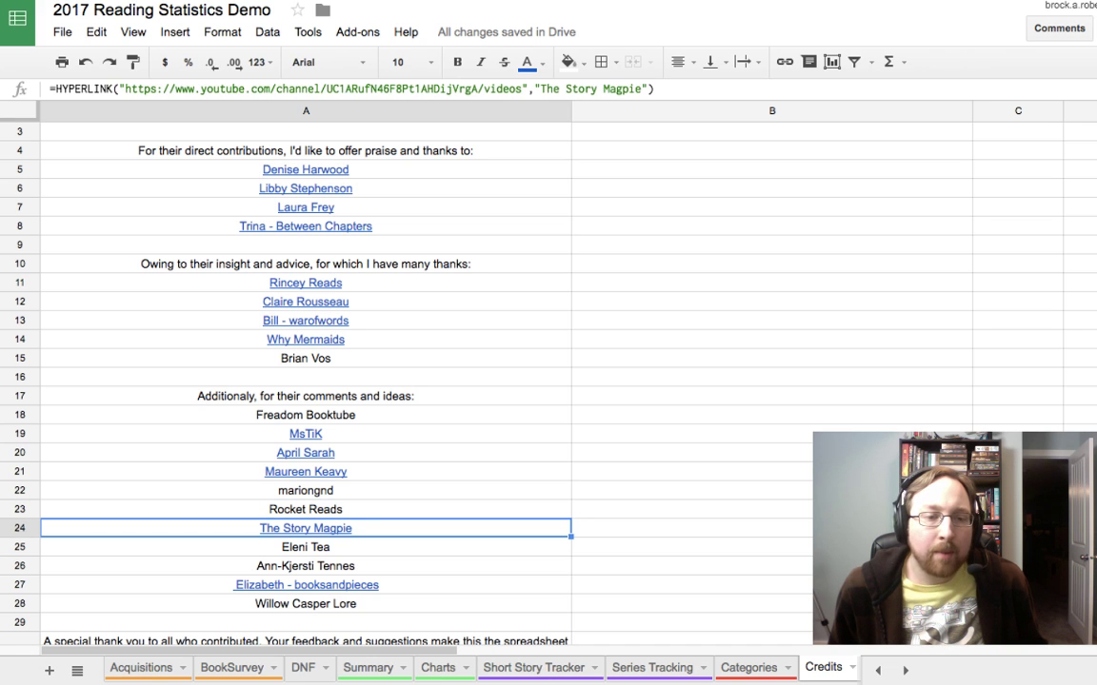
key("Down")
key("Down")
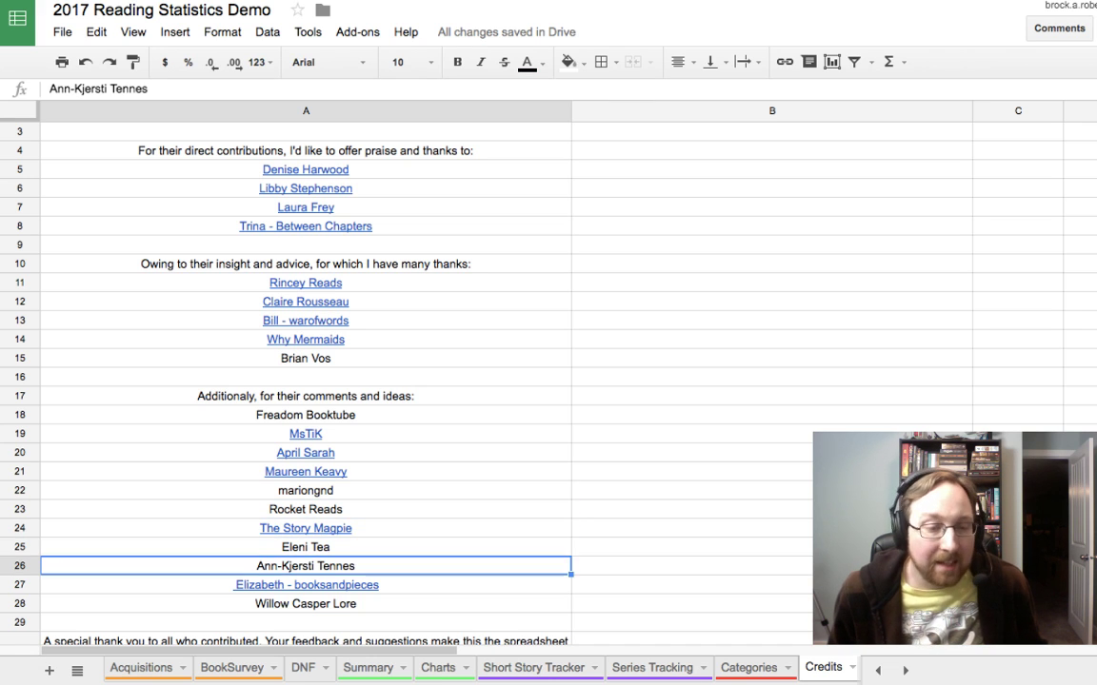
key("Up")
key("Down")
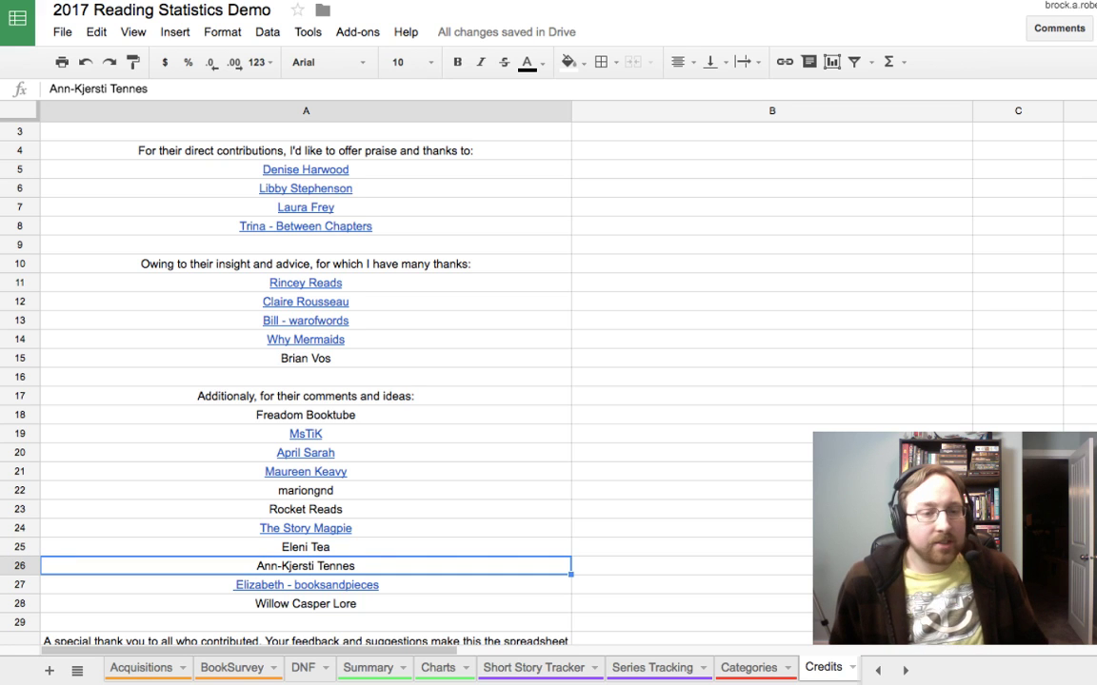
key("Down")
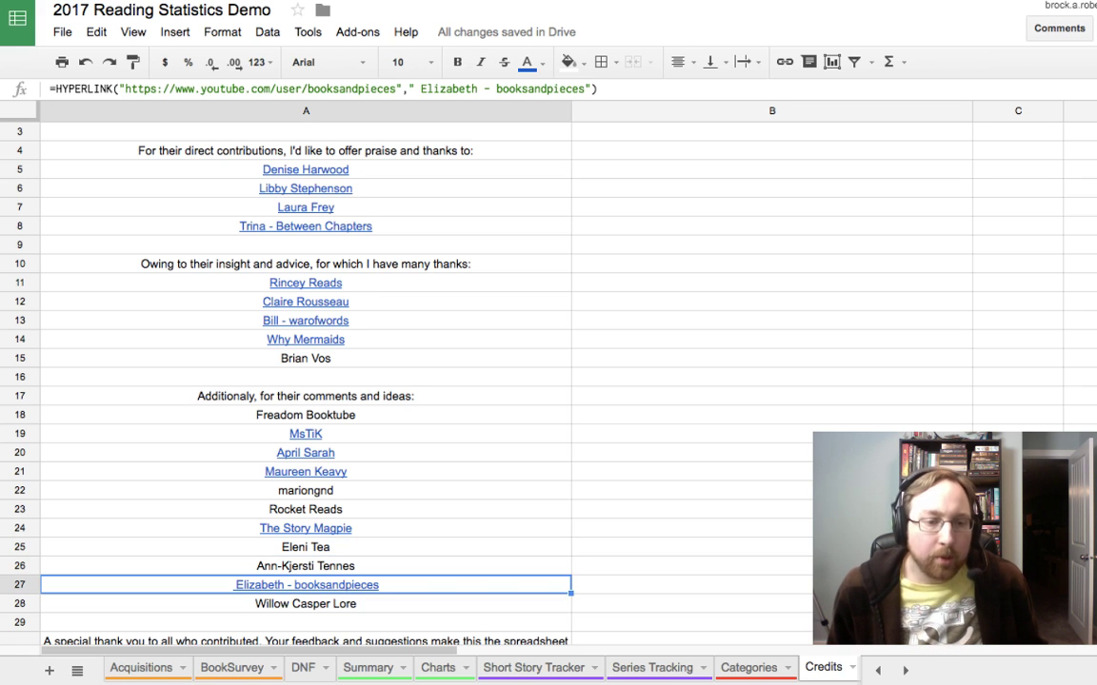
key("Down")
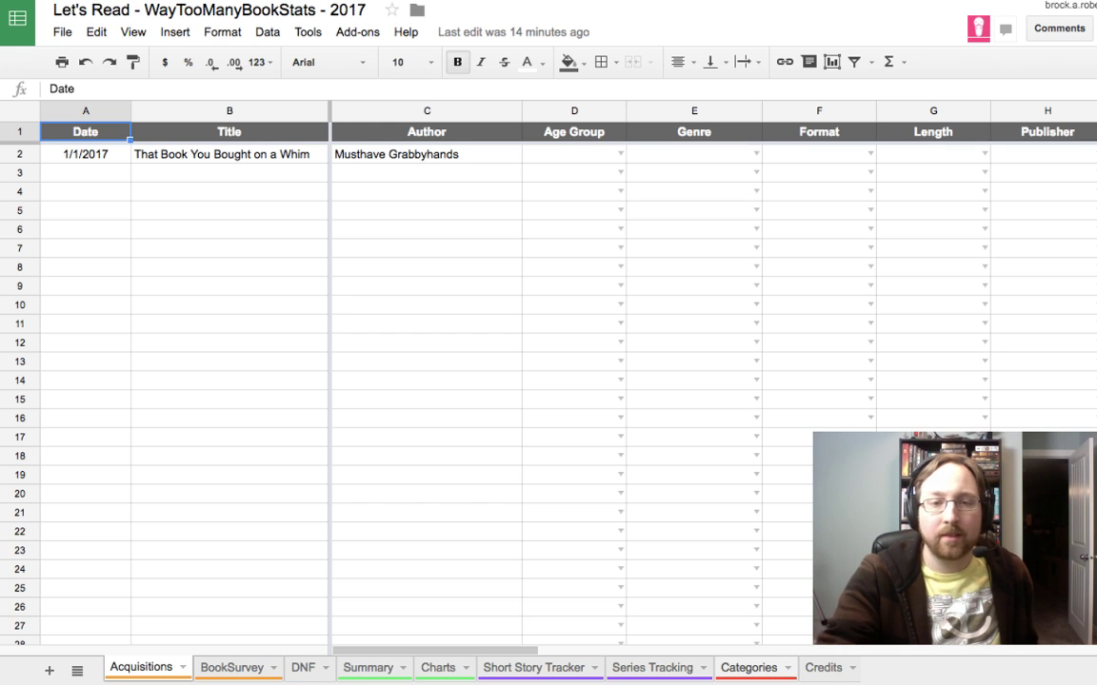
Step: Open the Categories sheet of the WayTooManyBookStats spreadsheet and examine the Gender and Format option lists
left_click(748, 667)
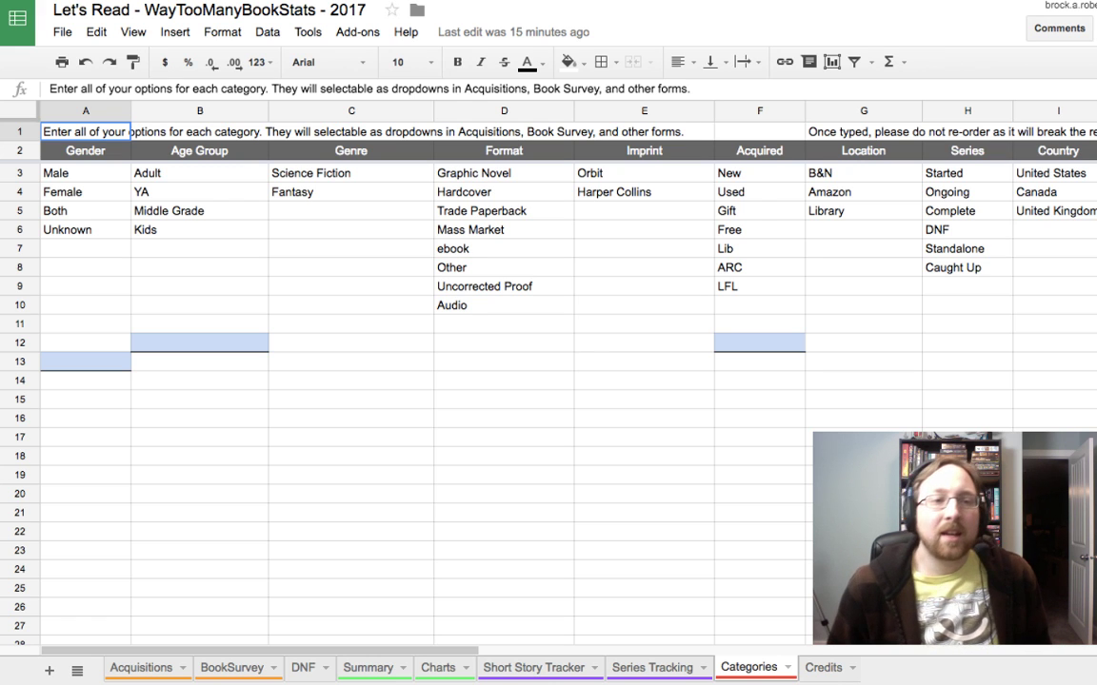
left_click(84, 172)
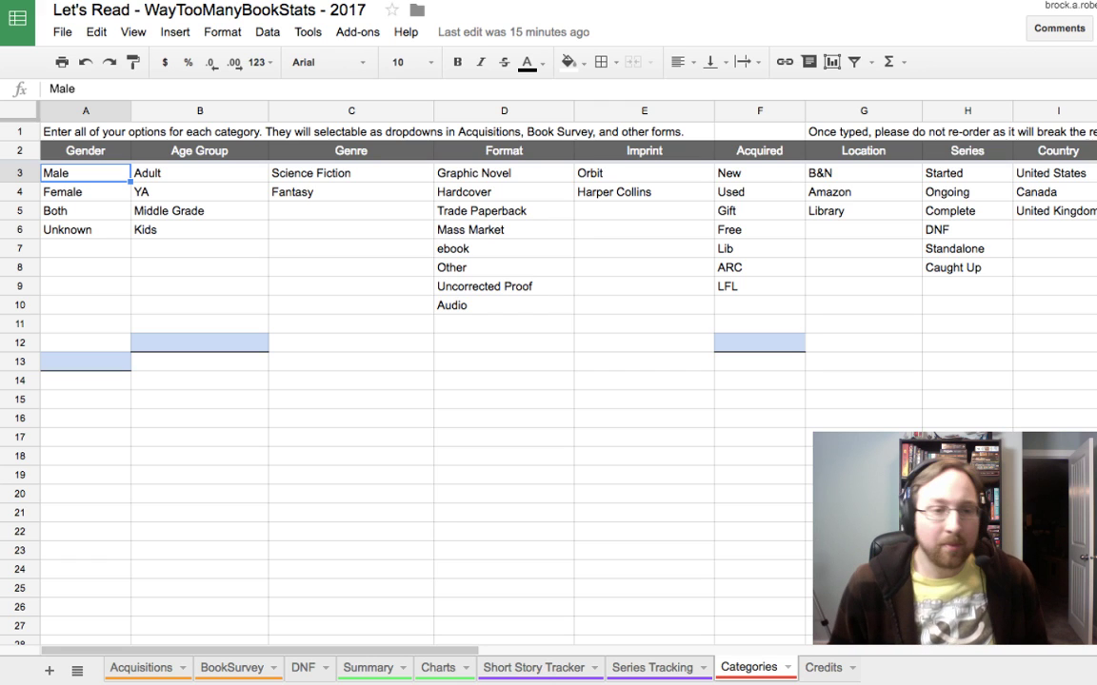
left_click(85, 229)
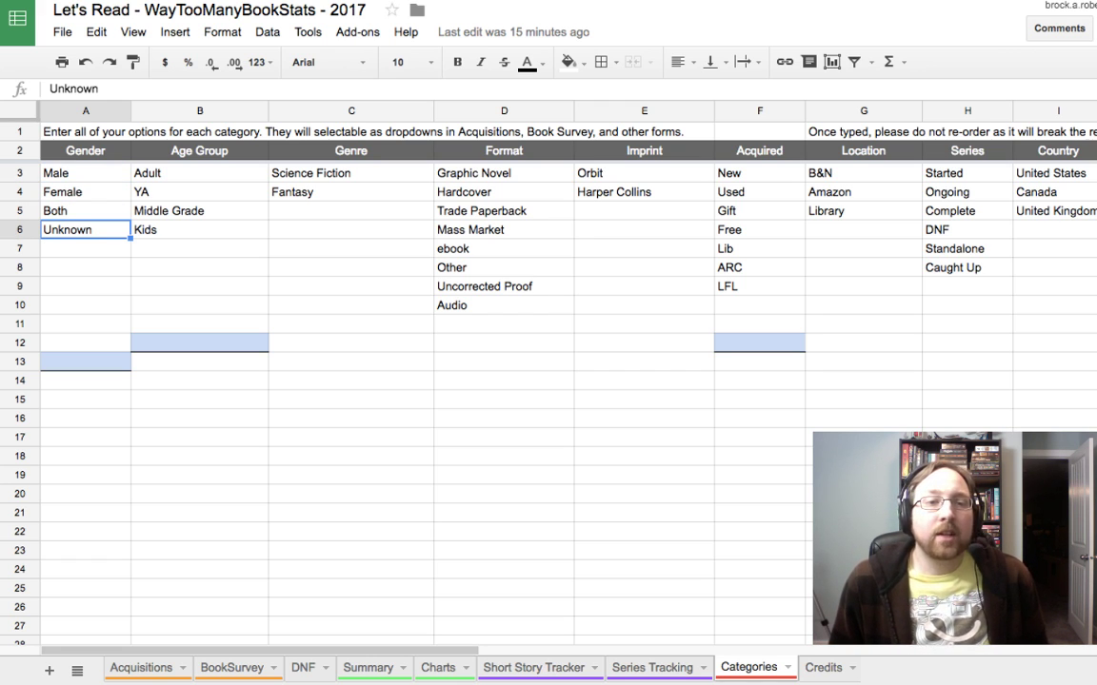
left_click(351, 229)
left_click(504, 229)
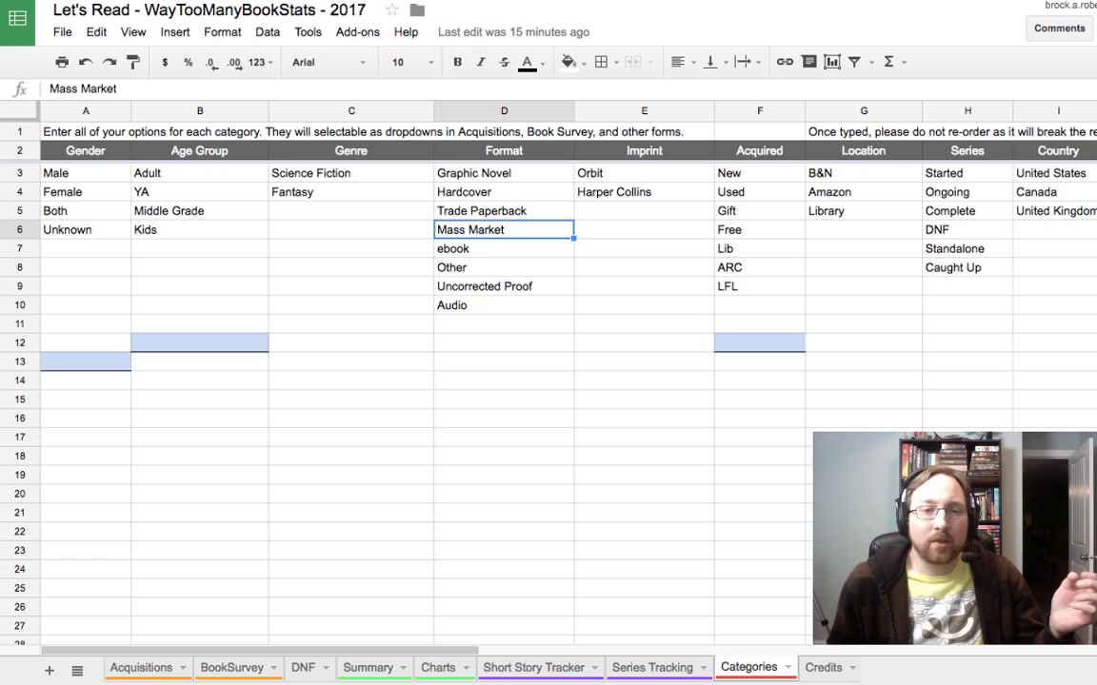
left_click(504, 172)
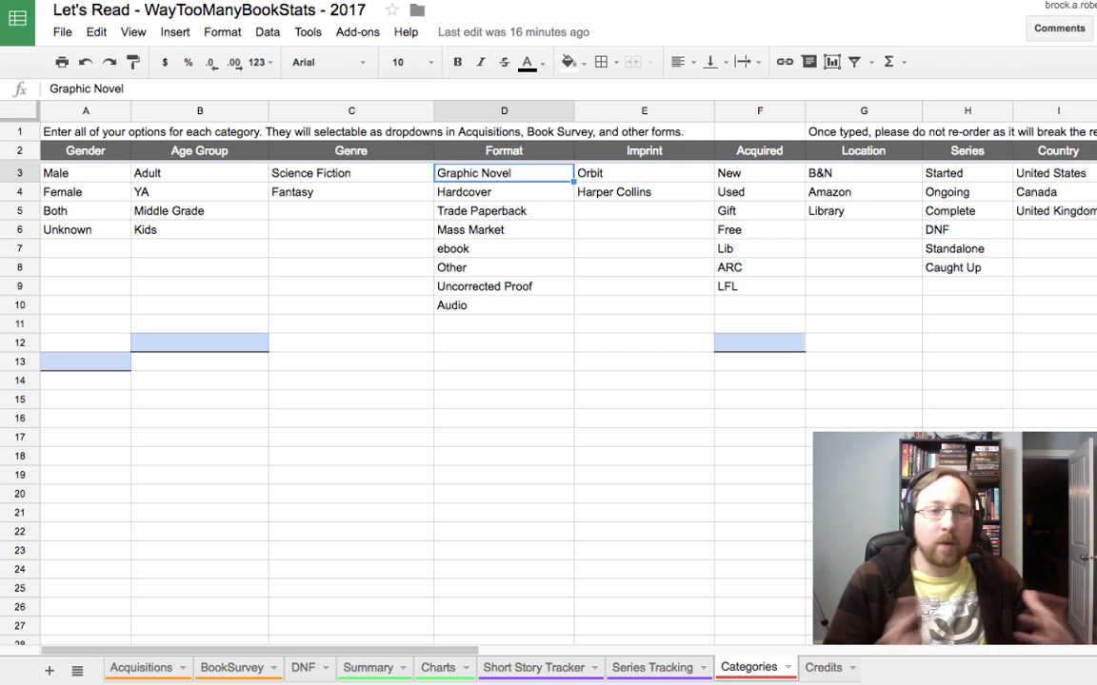
Step: Compare the Gender, Age Group, Genre and Format options, ending on the empty Genre cell C6
left_click(199, 172)
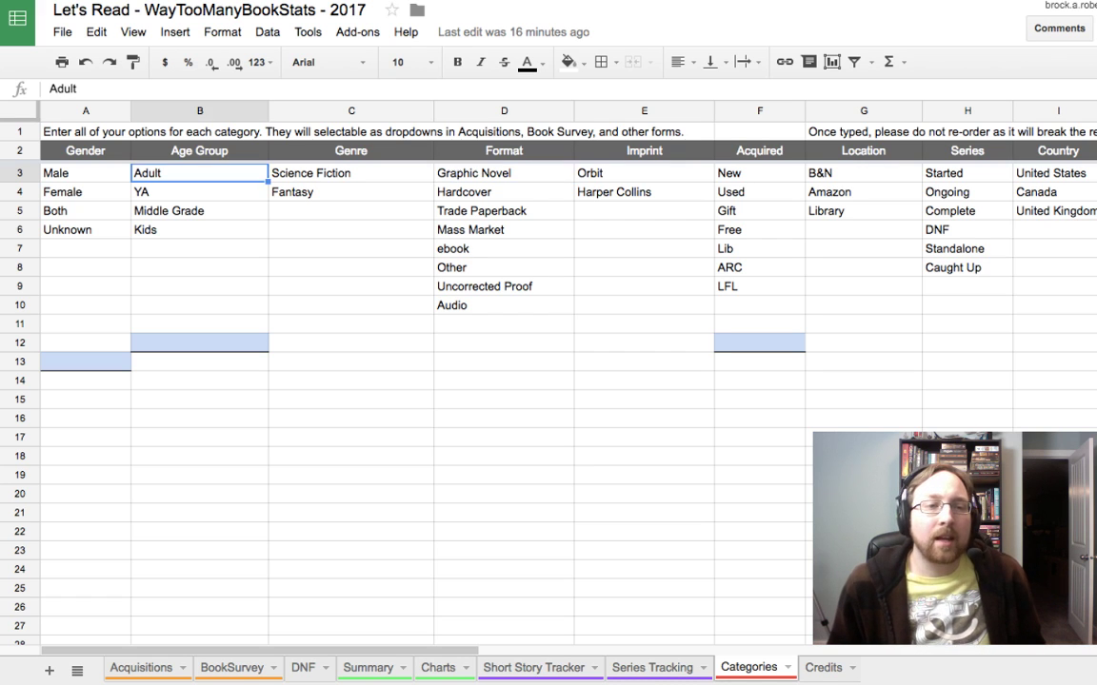
left_click(86, 172)
left_click(199, 172)
left_click(351, 173)
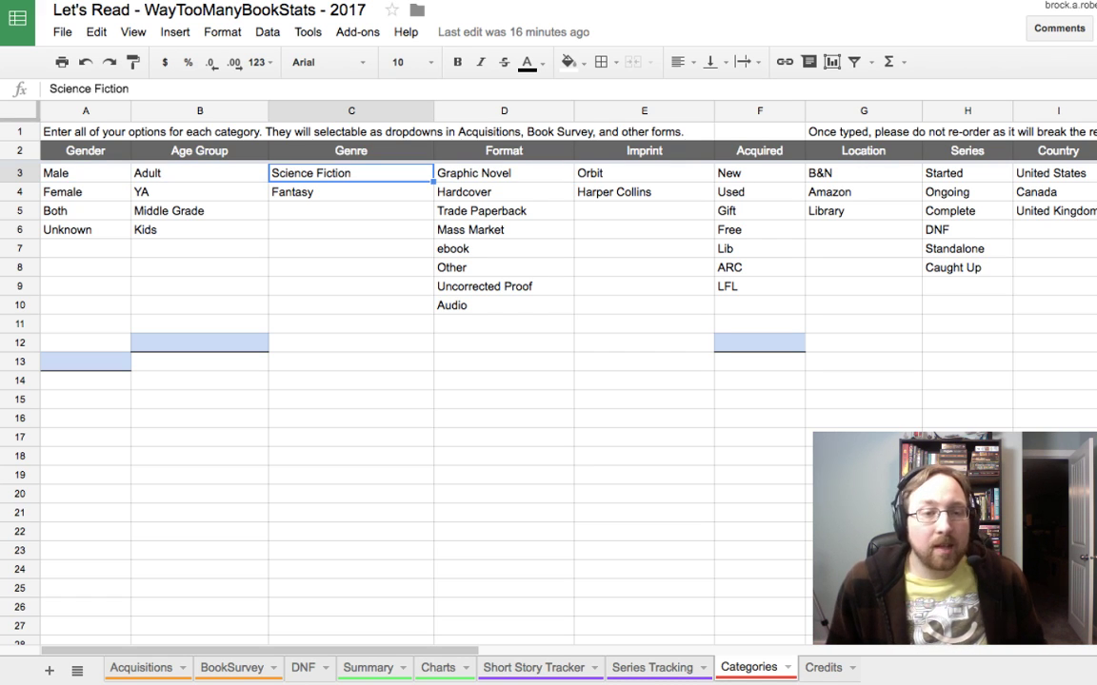
left_click(503, 172)
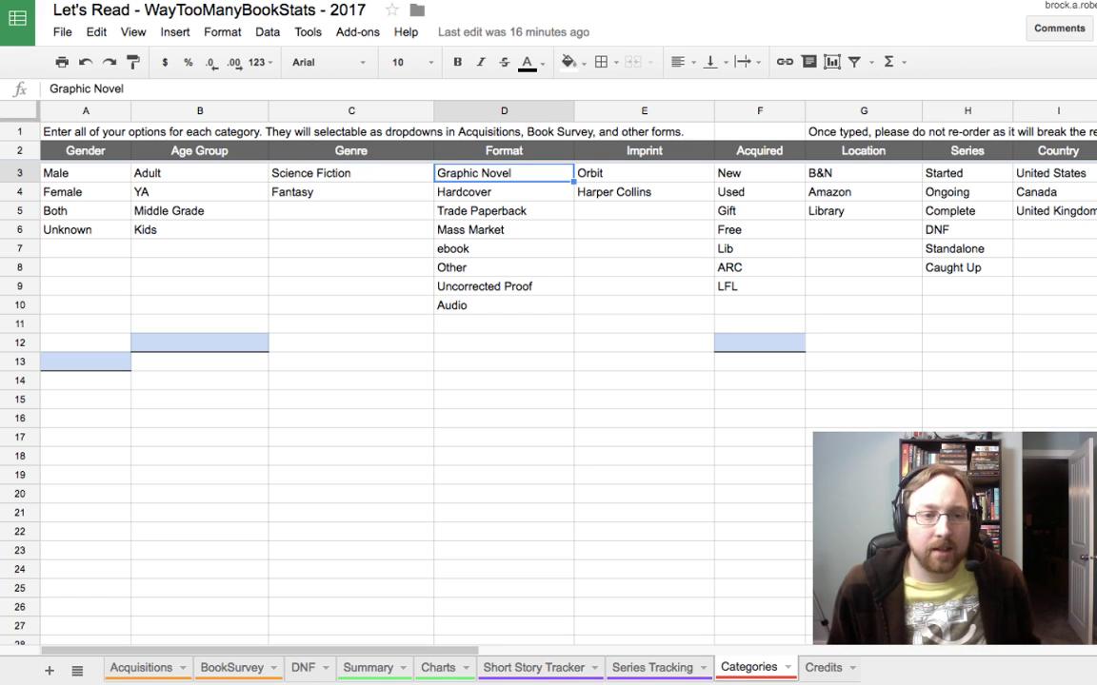
left_click(199, 172)
left_click(199, 230)
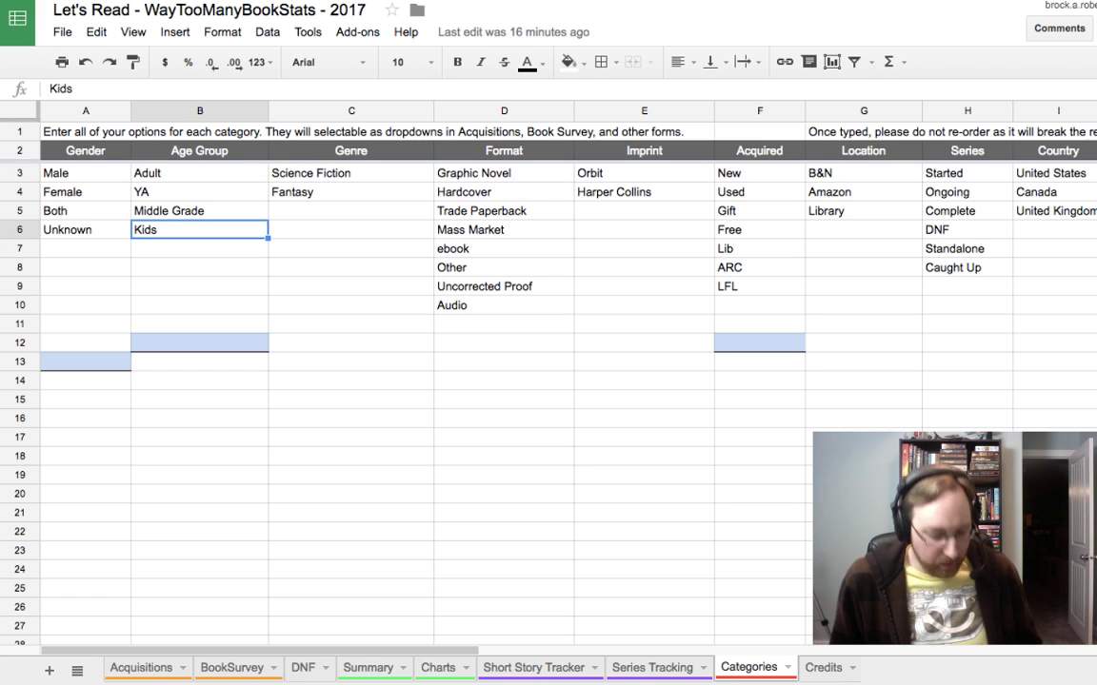
left_click(351, 229)
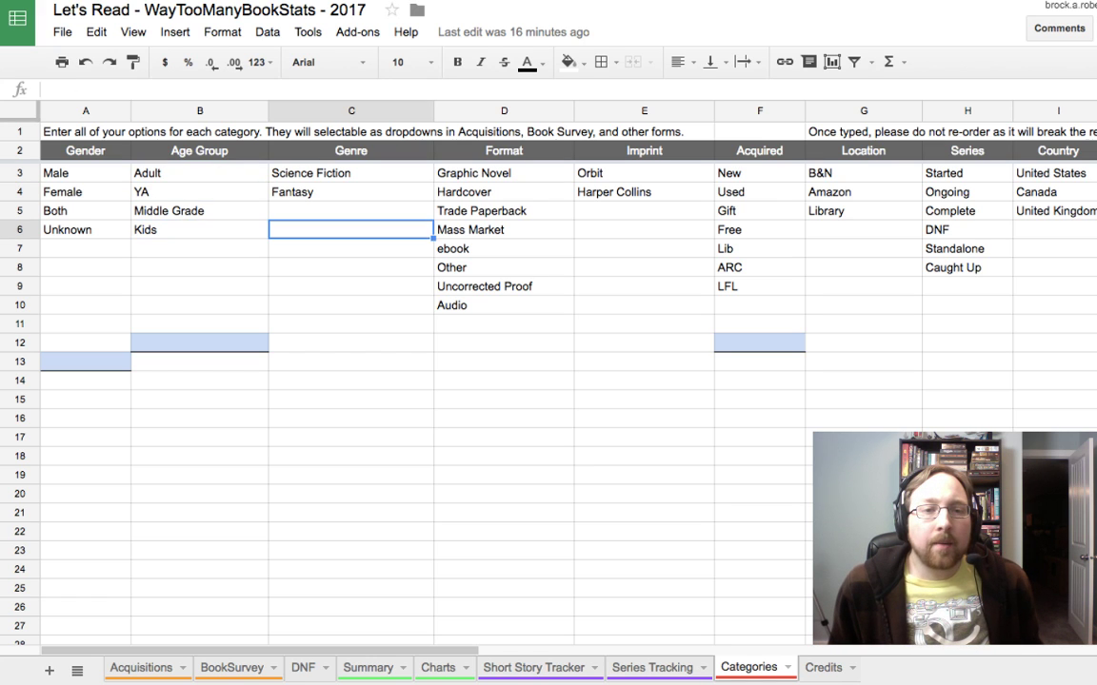
left_click(350, 191)
left_click(350, 230)
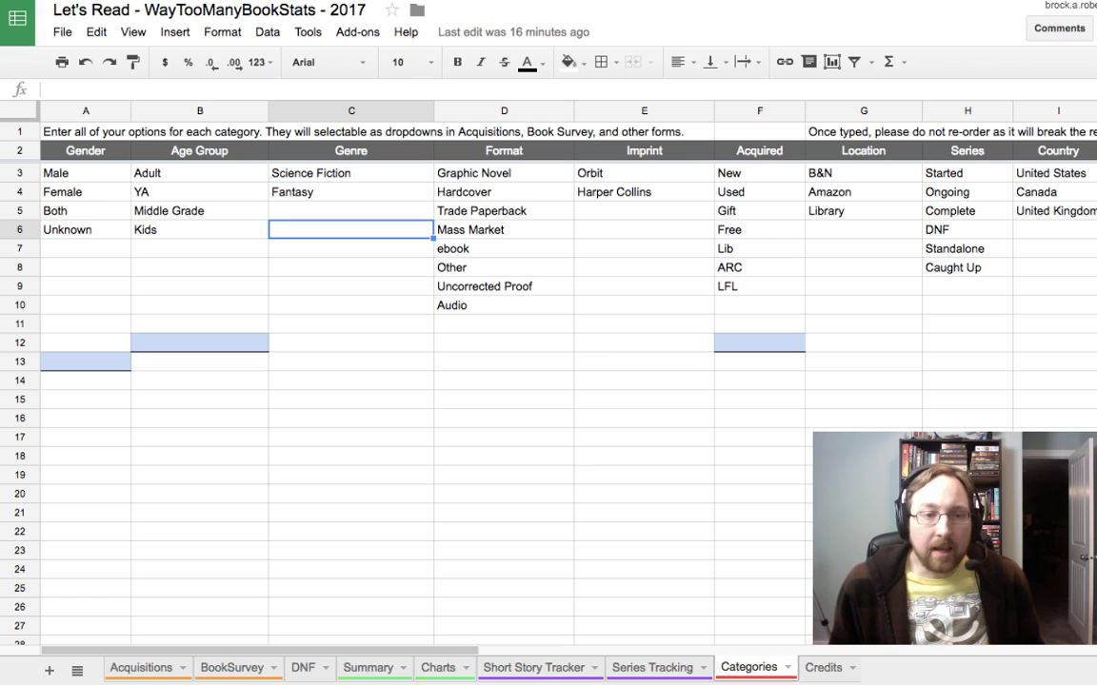
Step: Go through the Genre options Science Fiction and Fantasy and the empty cells beneath them, comparing with the Gender list
left_click(84, 229)
left_click(350, 229)
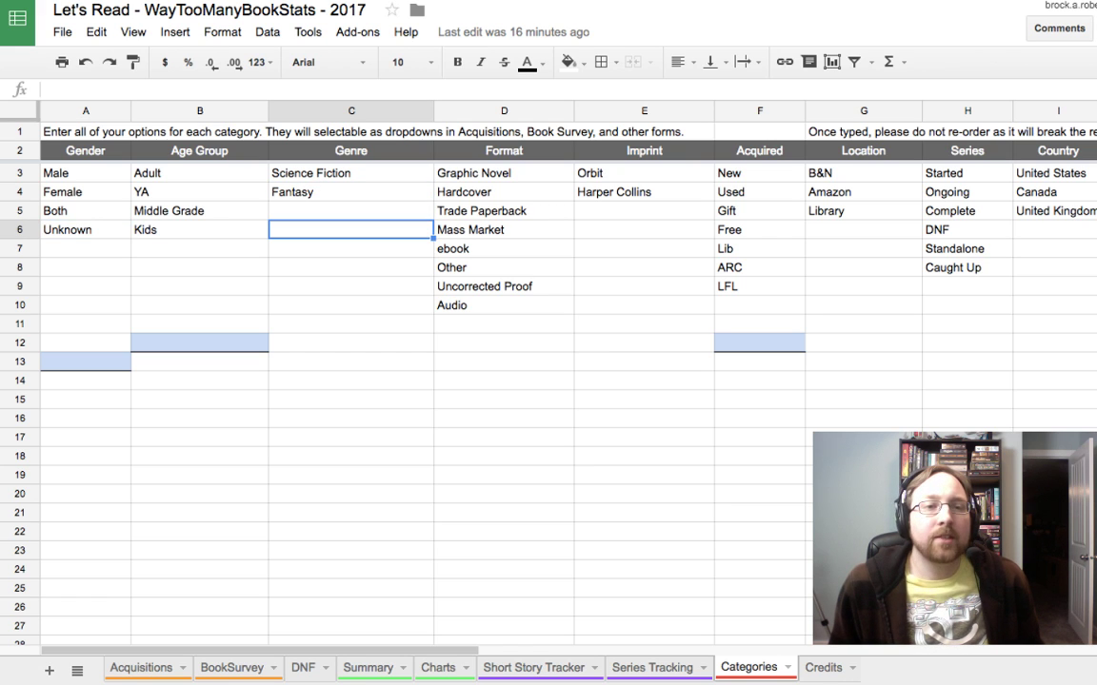
left_click(350, 172)
left_click(351, 191)
left_click(351, 210)
left_click(351, 173)
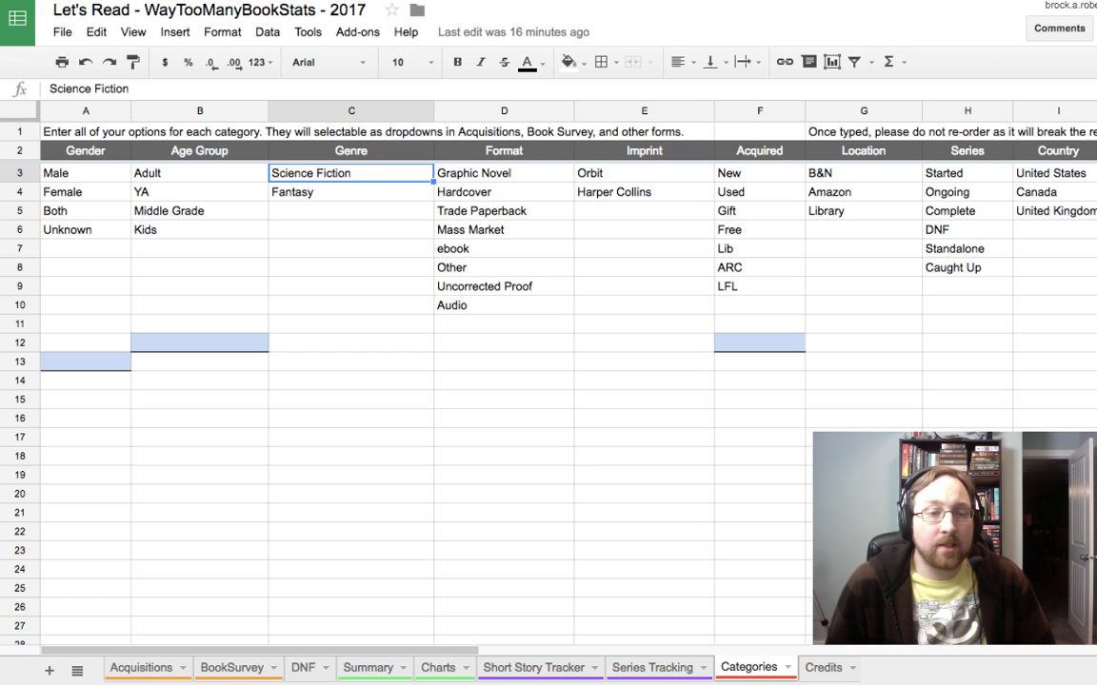
left_click(351, 191)
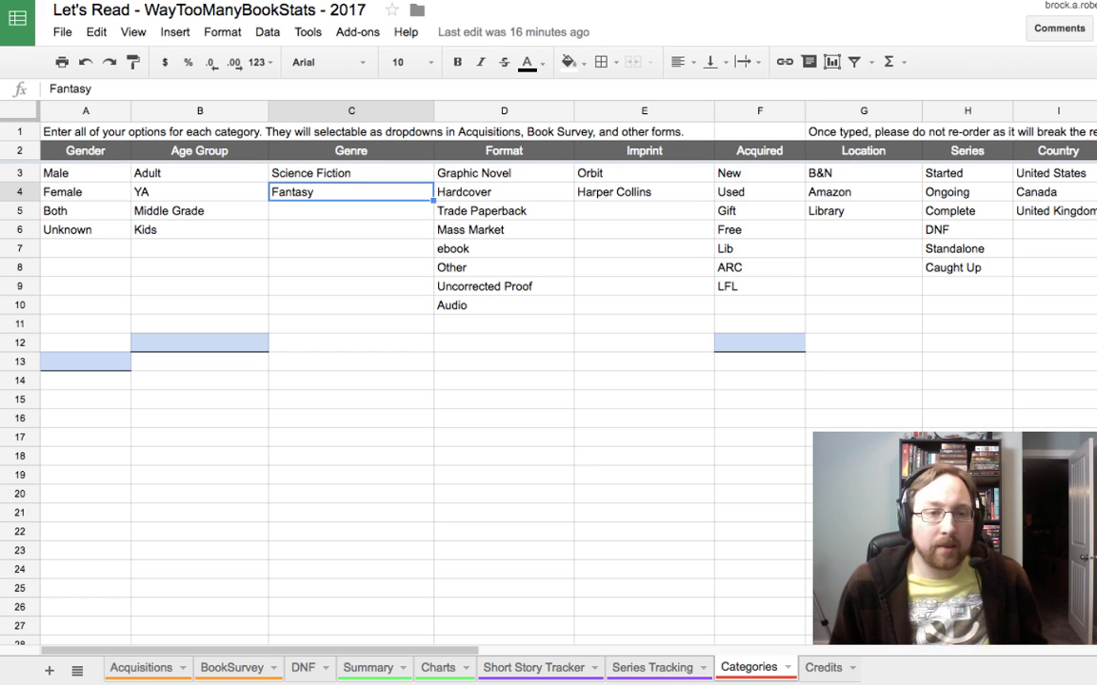
Step: Try replacing the Genre option Science Fiction with Historical and Fantasy with Contemp, then cancel the unfinished entry and undo the replacement
left_click(350, 172)
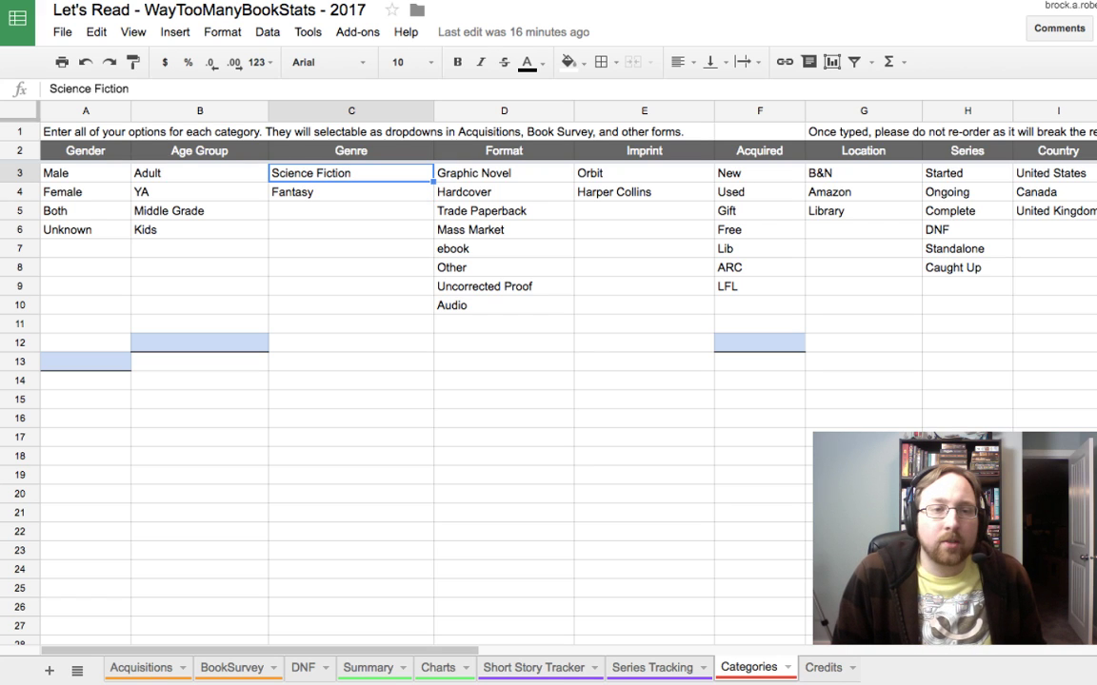
type("Historical")
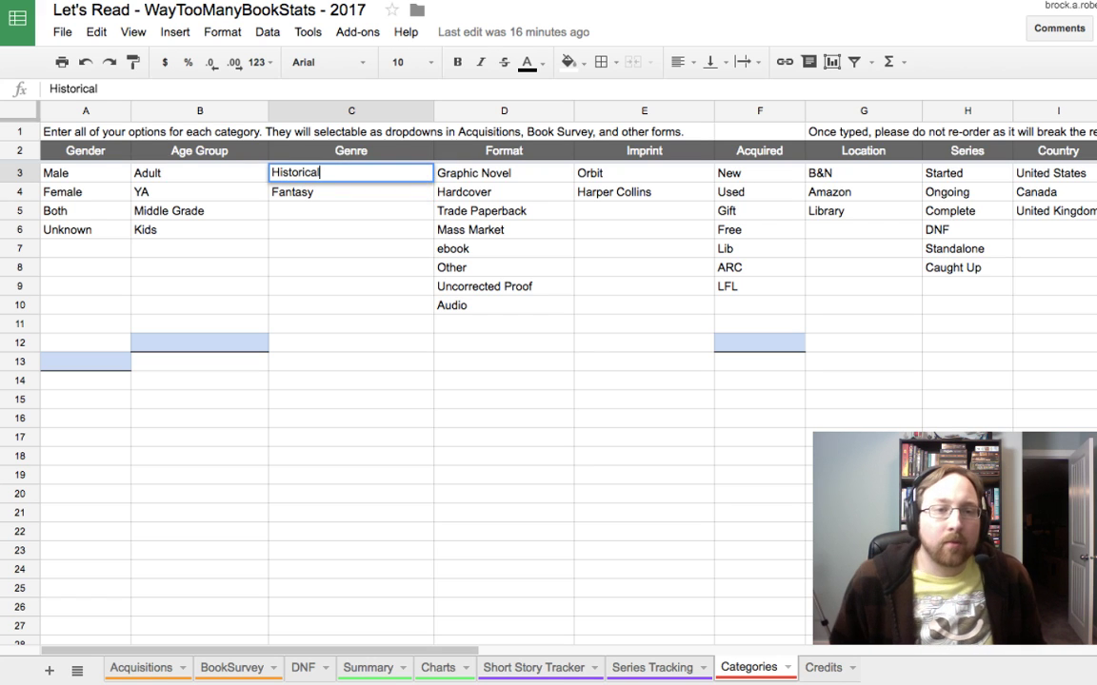
key("Return")
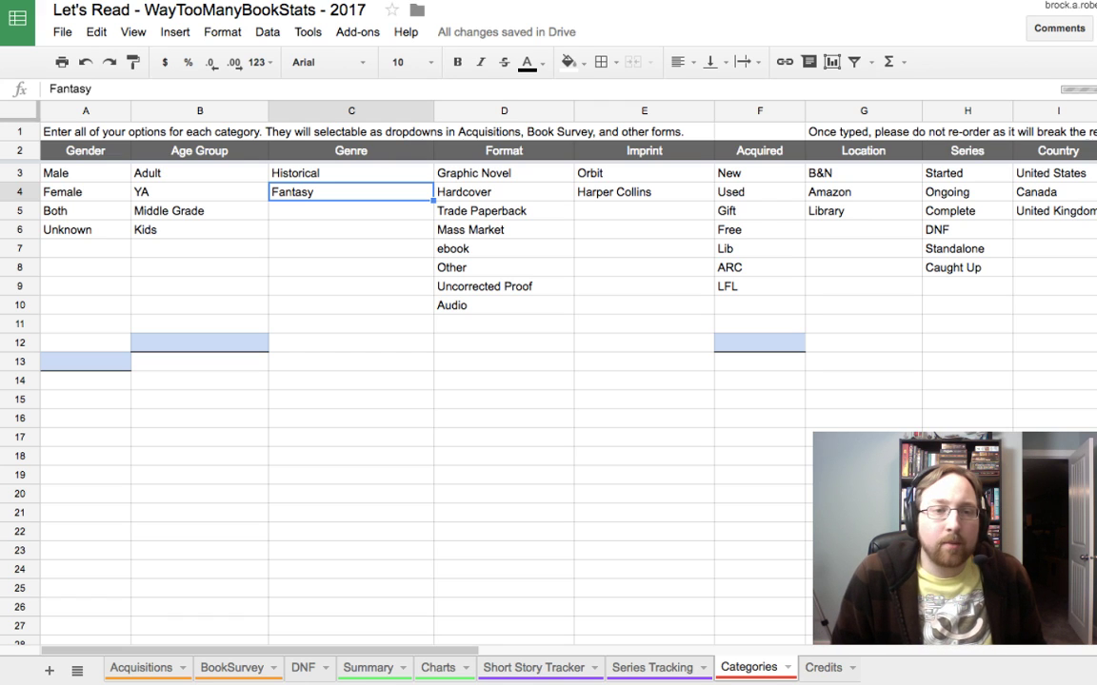
type("Contemp")
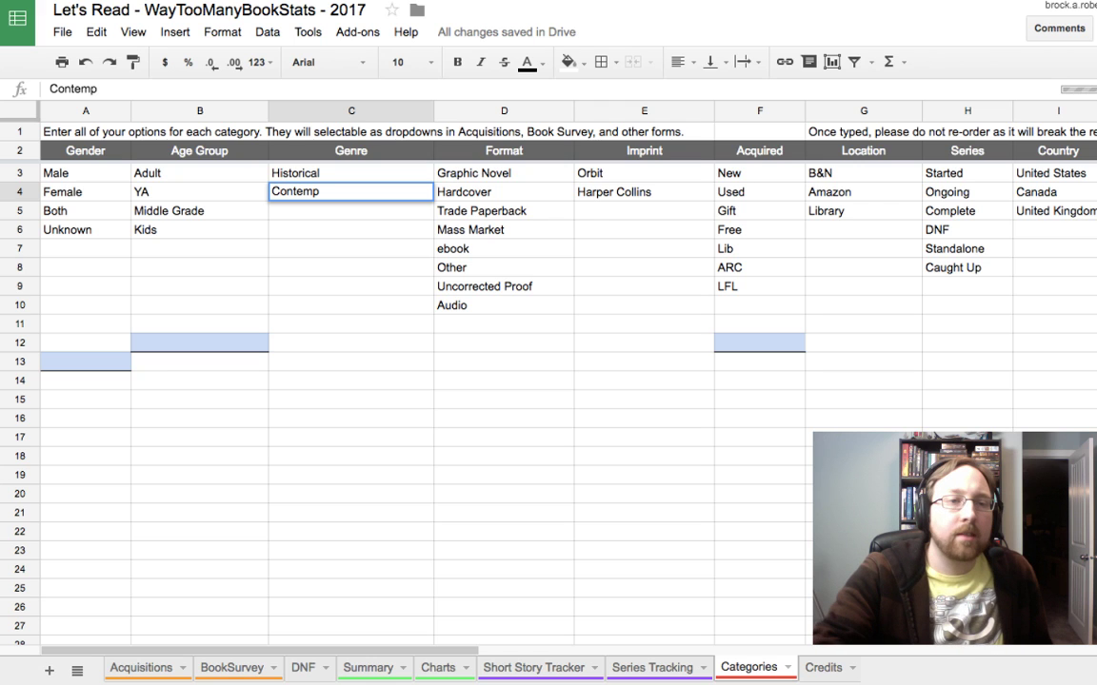
key("Escape")
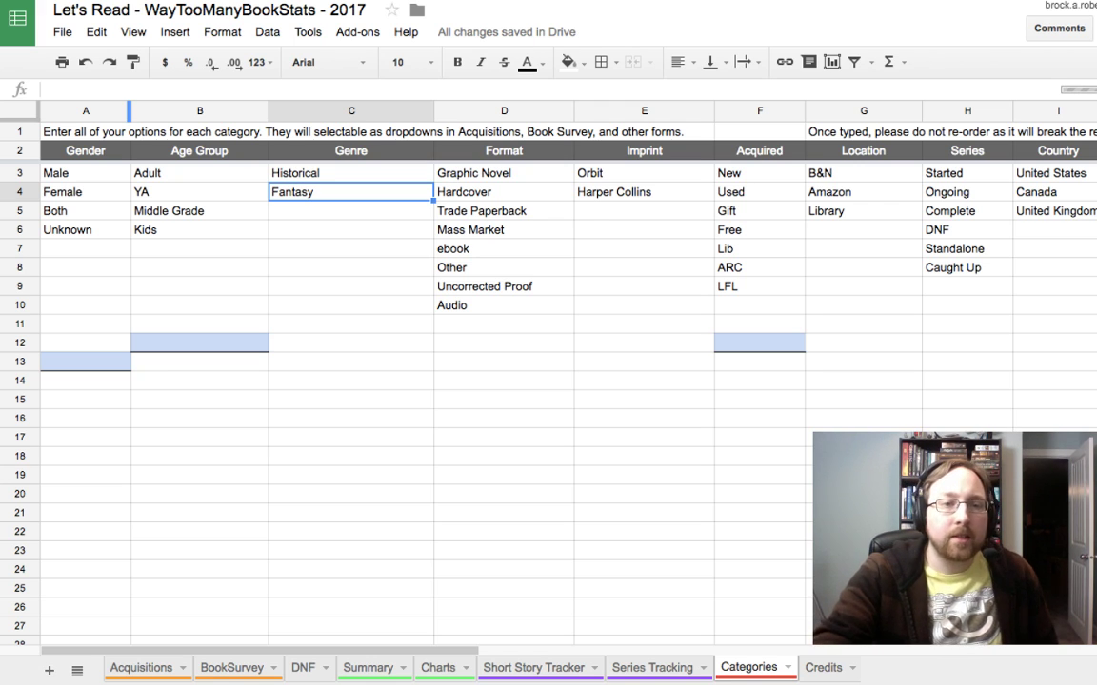
key("ctrl+z")
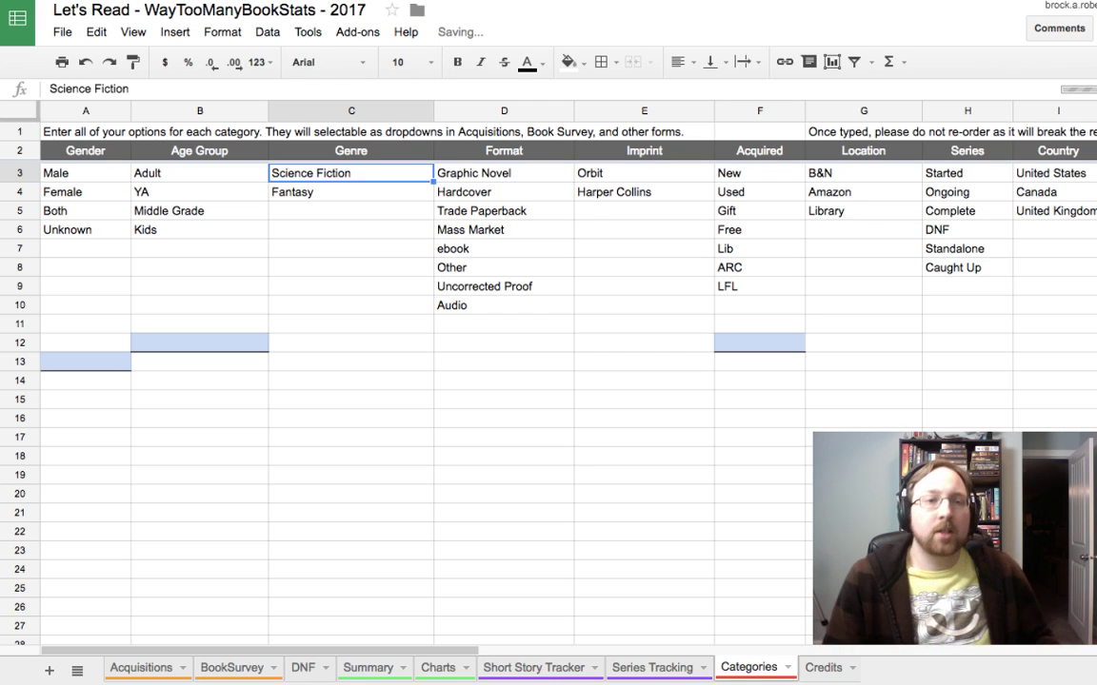
Step: Examine the empty cells below the Genre, Gender, Age Group and Format options and the shaded cells further down the lists
left_click(350, 212)
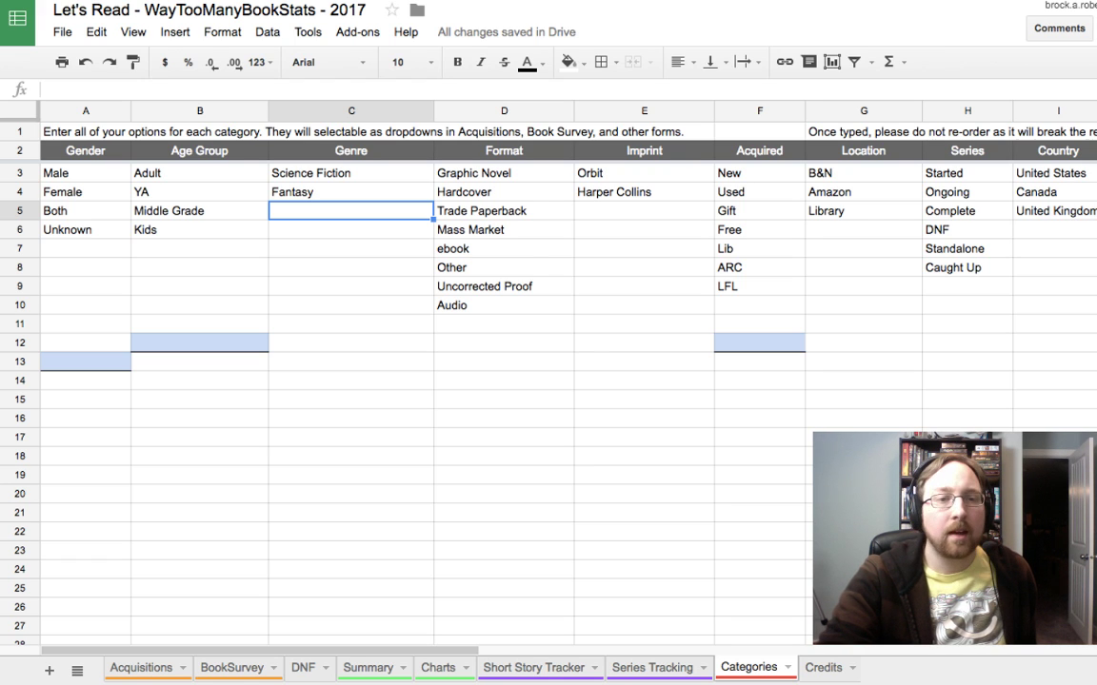
scroll(429, 381, "down", 1)
scroll(429, 381, "up", 1)
scroll(429, 381, "down", 4)
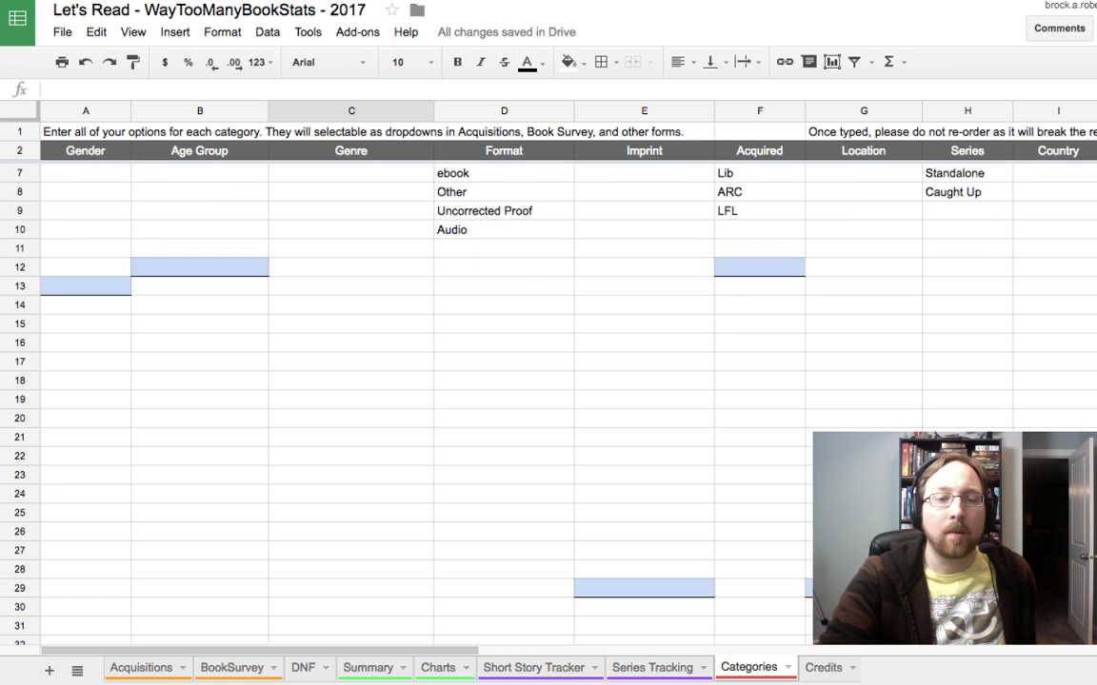
scroll(429, 381, "up", 4)
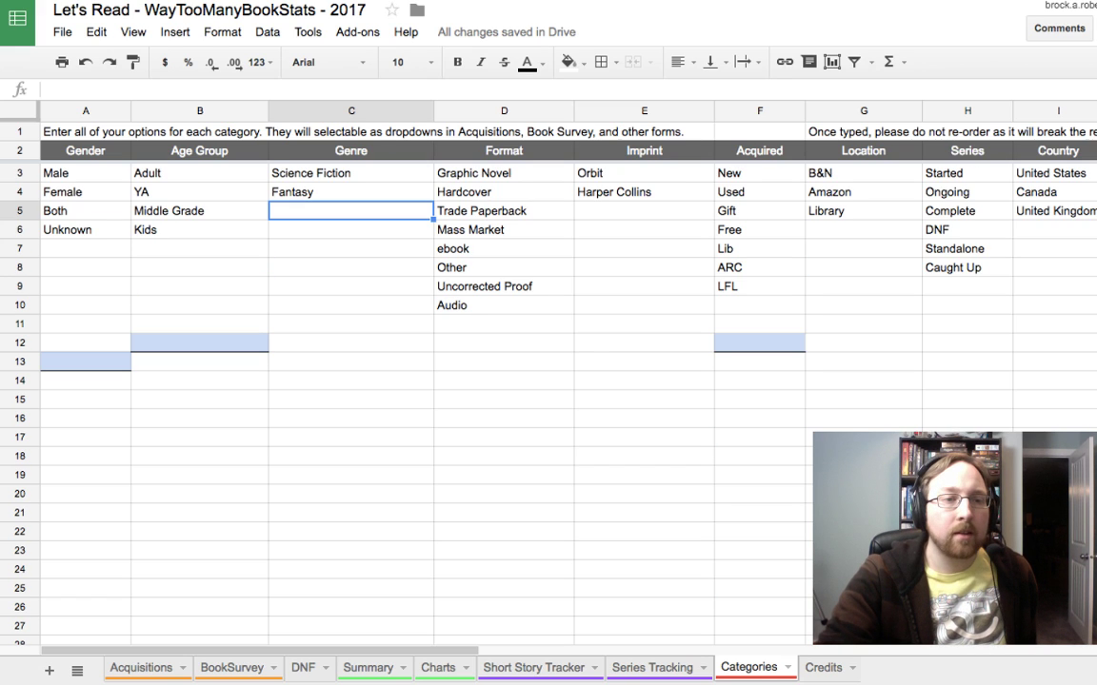
left_click(86, 249)
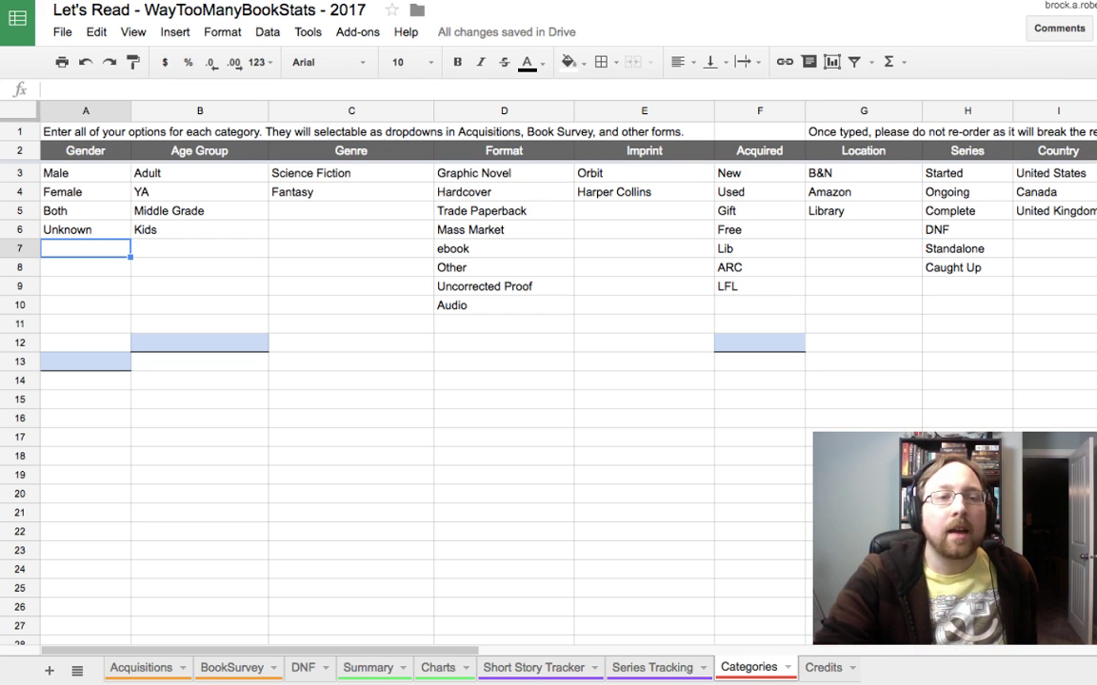
left_click(350, 267)
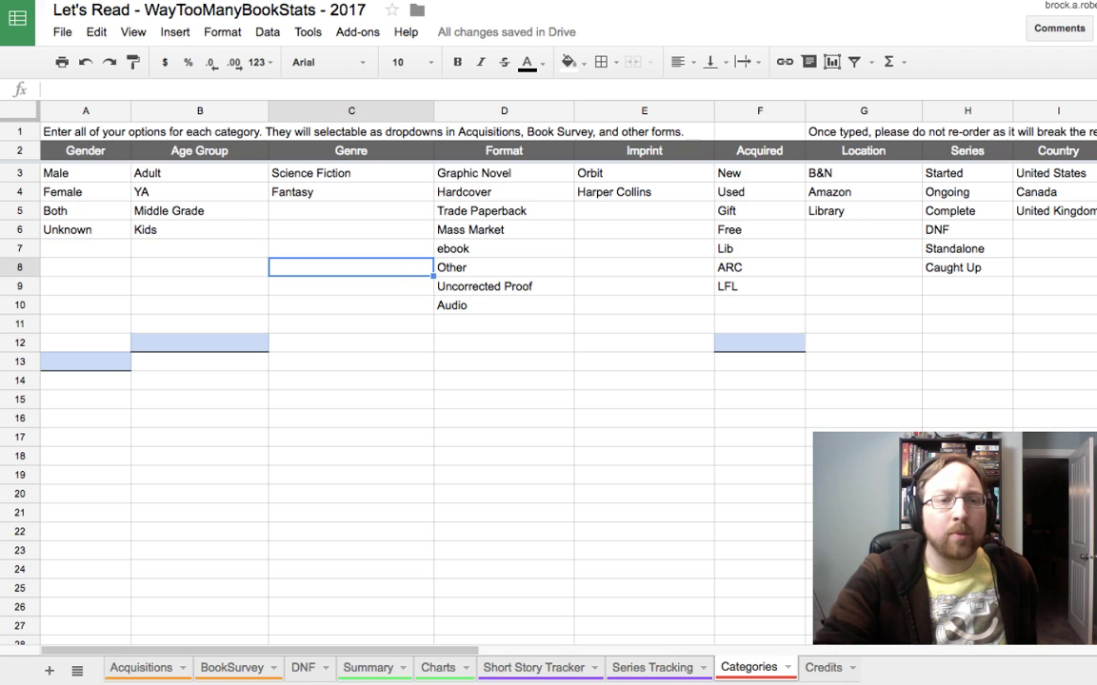
left_click(200, 249)
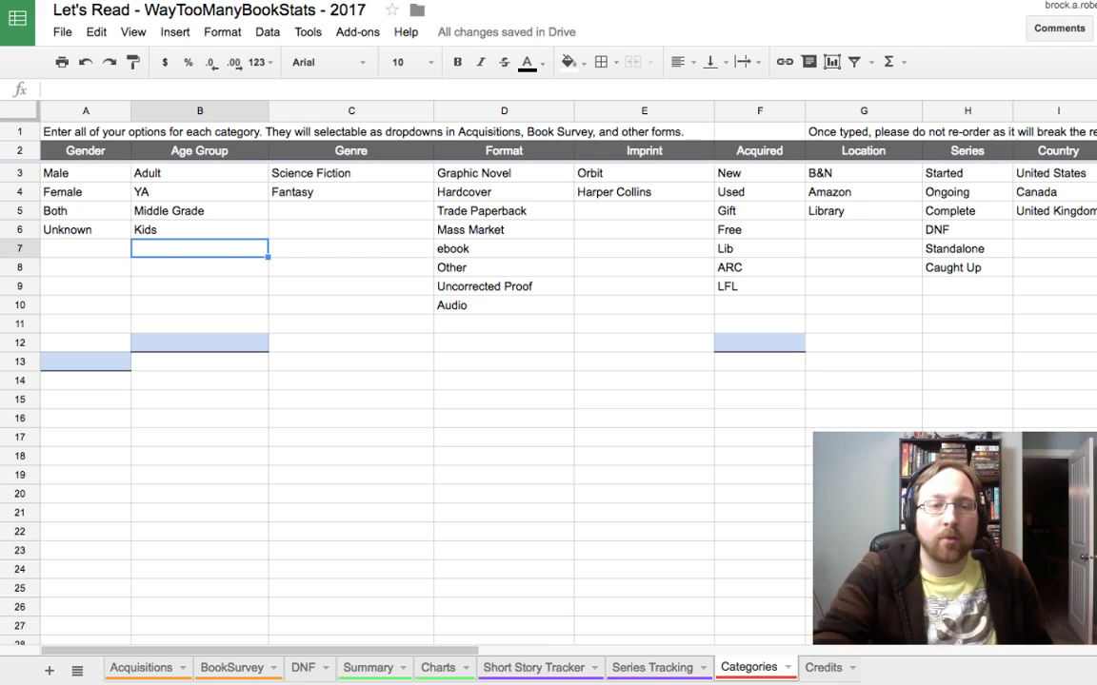
left_click(503, 324)
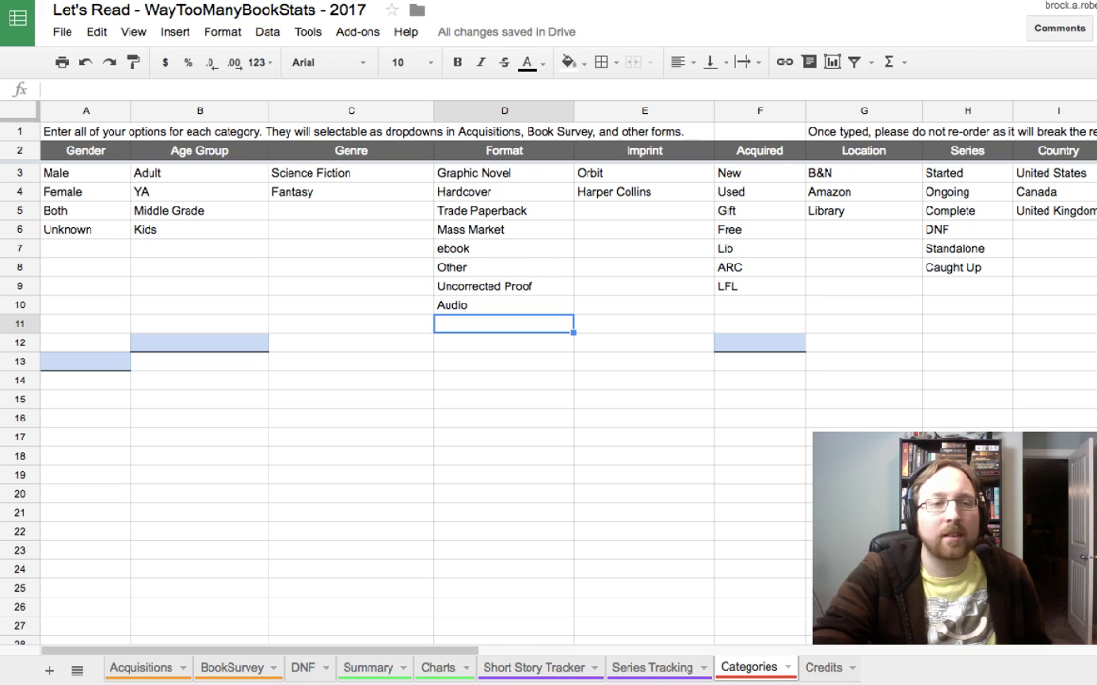
Step: Examine the shaded Age Group cell B12, the empty cell below it, and the option lists from Imprint to Length
scroll(493, 381, "down", 1)
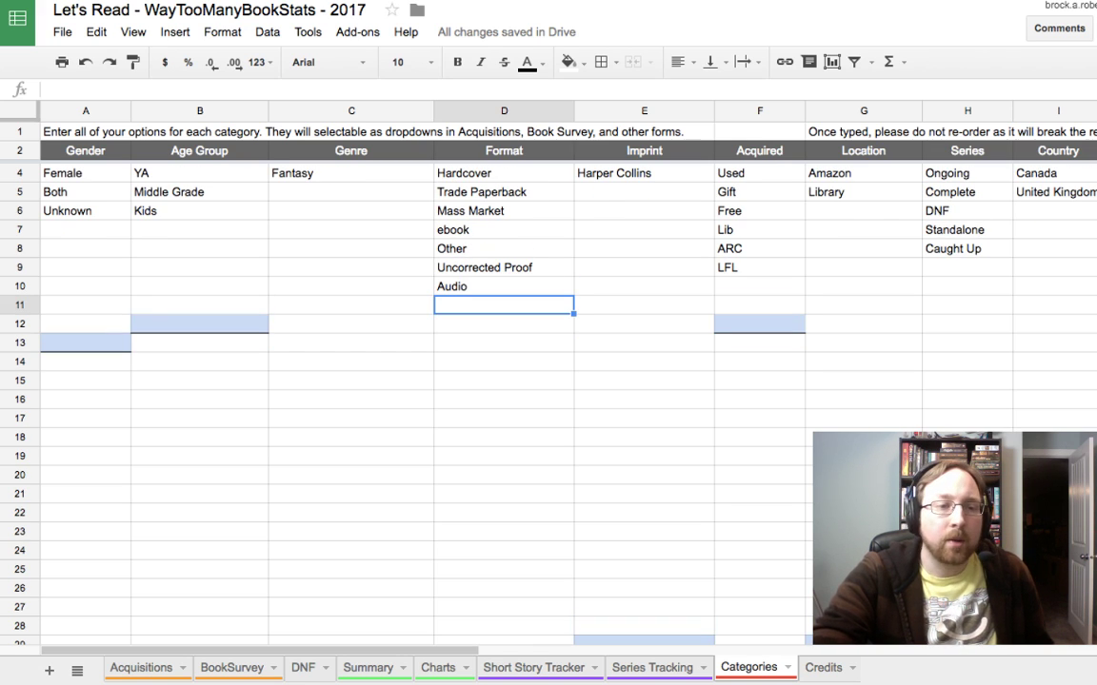
left_click(200, 325)
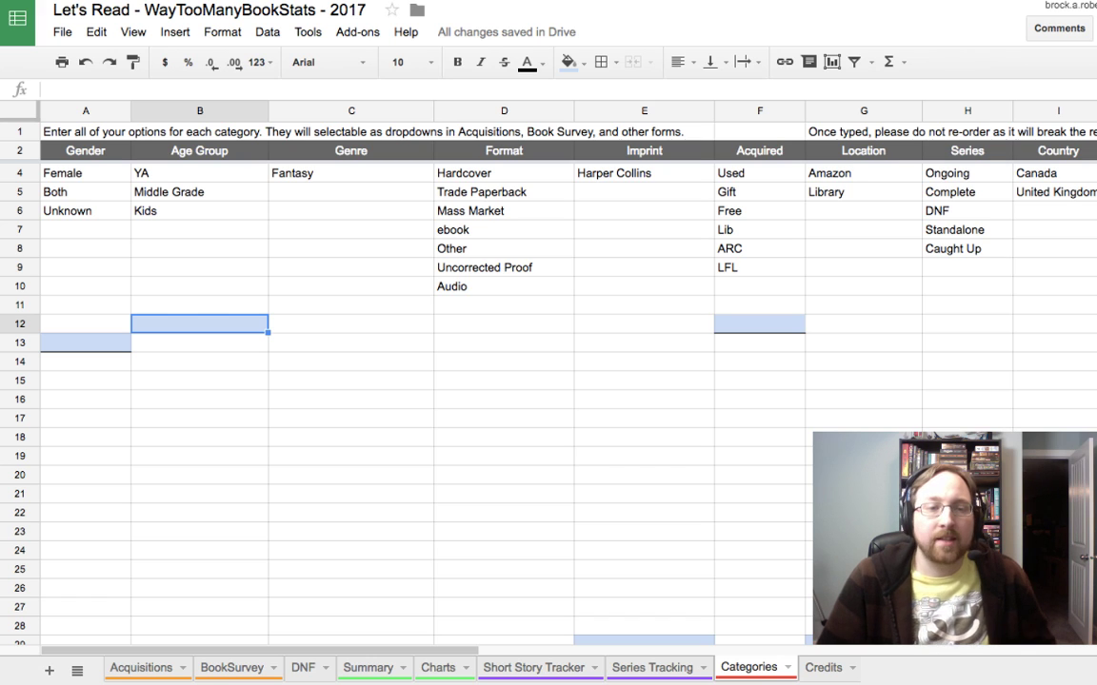
left_click(200, 343)
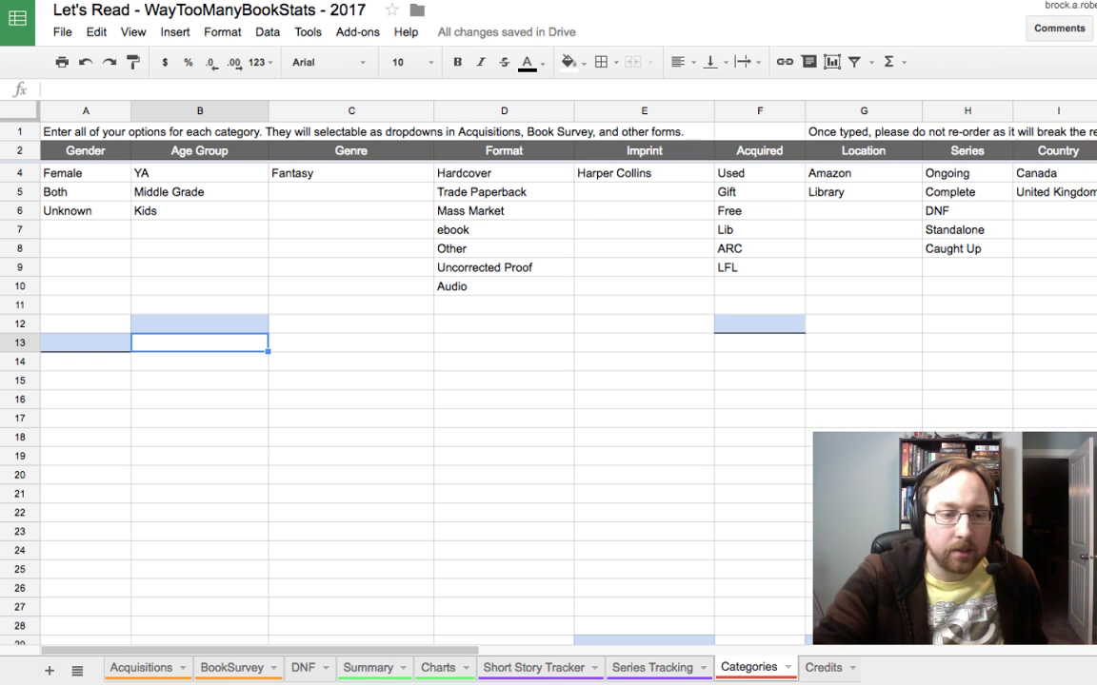
scroll(548, 380, "right", 1)
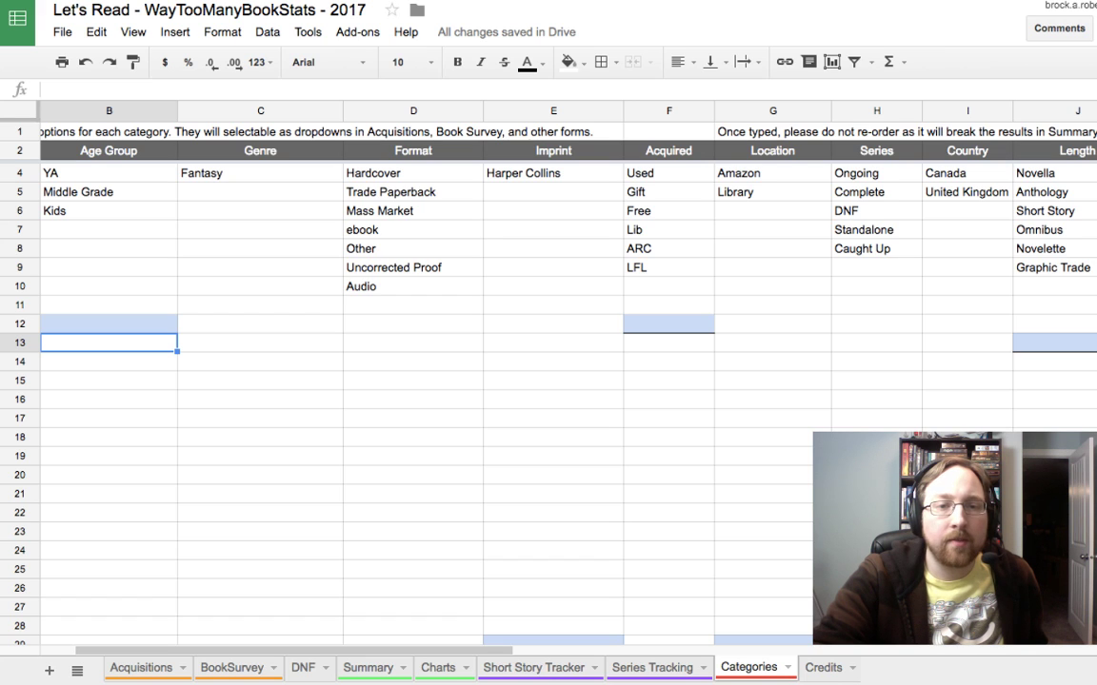
left_click(553, 192)
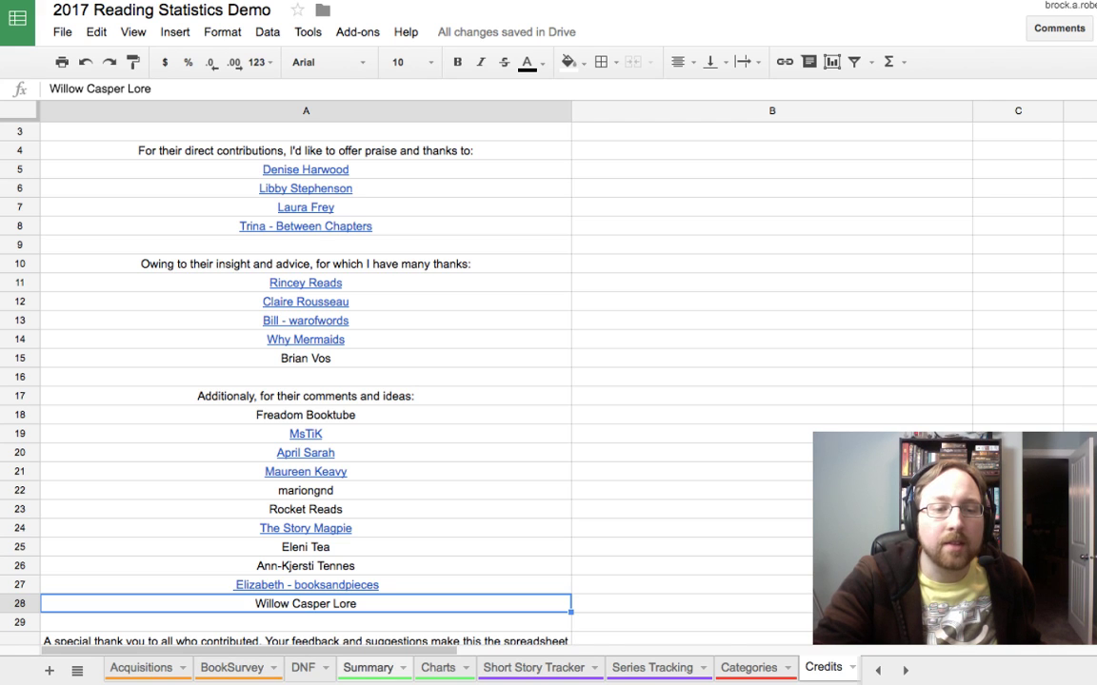
Step: Switch to the 2017 Reading Statistics Demo spreadsheet and open its Categories sheet, ending on the empty Gender cell A10
left_click(368, 668)
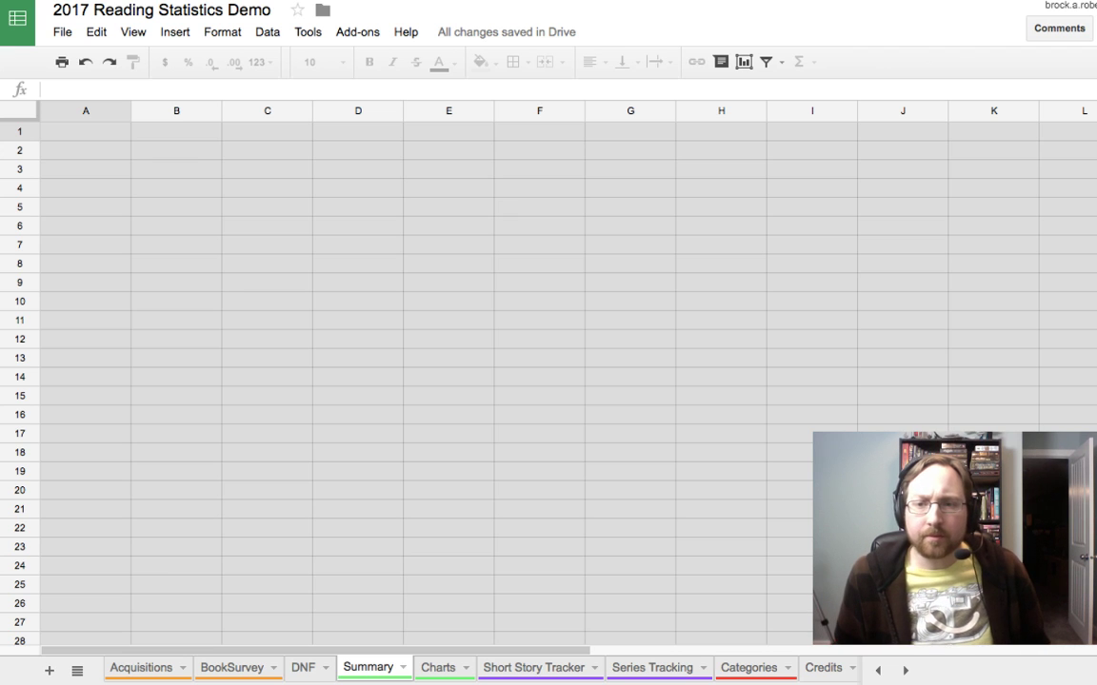
left_click(749, 667)
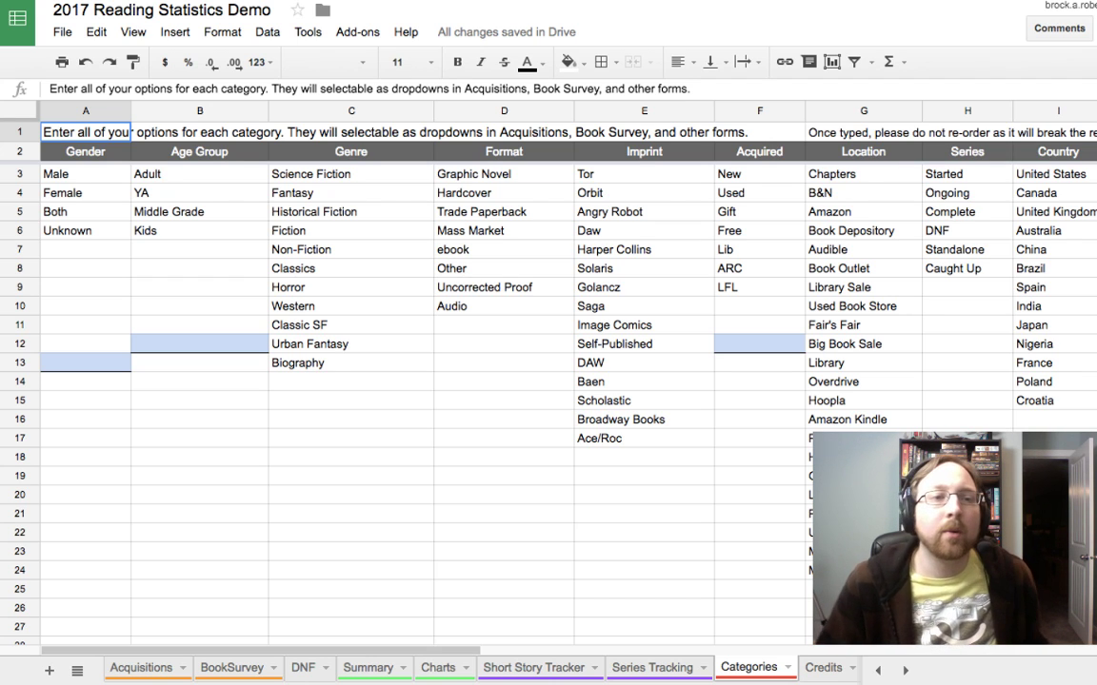
left_click(84, 306)
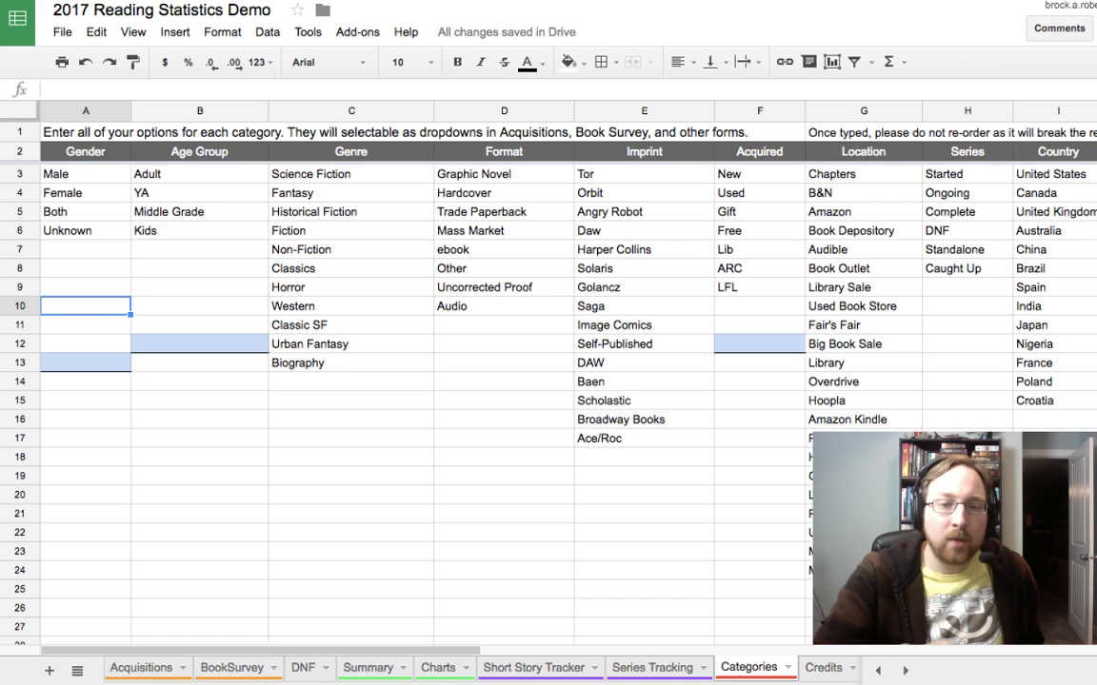
Step: Add Fake Books as a new Imprint option in cell E18, below Ace/Roc
left_click(644, 457)
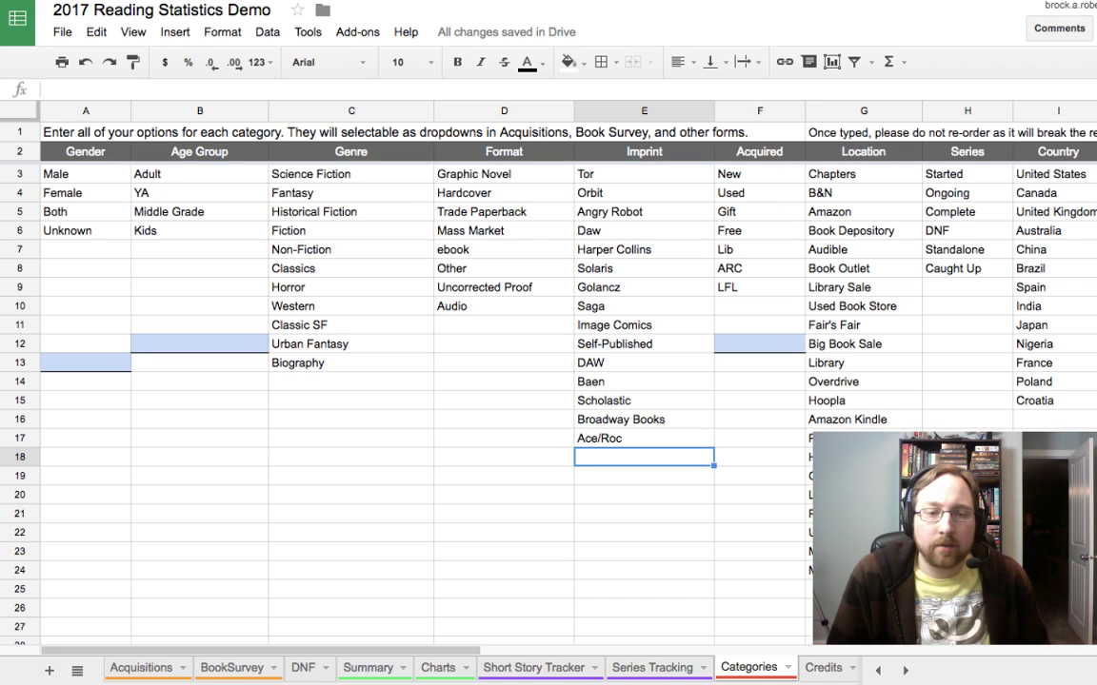
type("Fake Books")
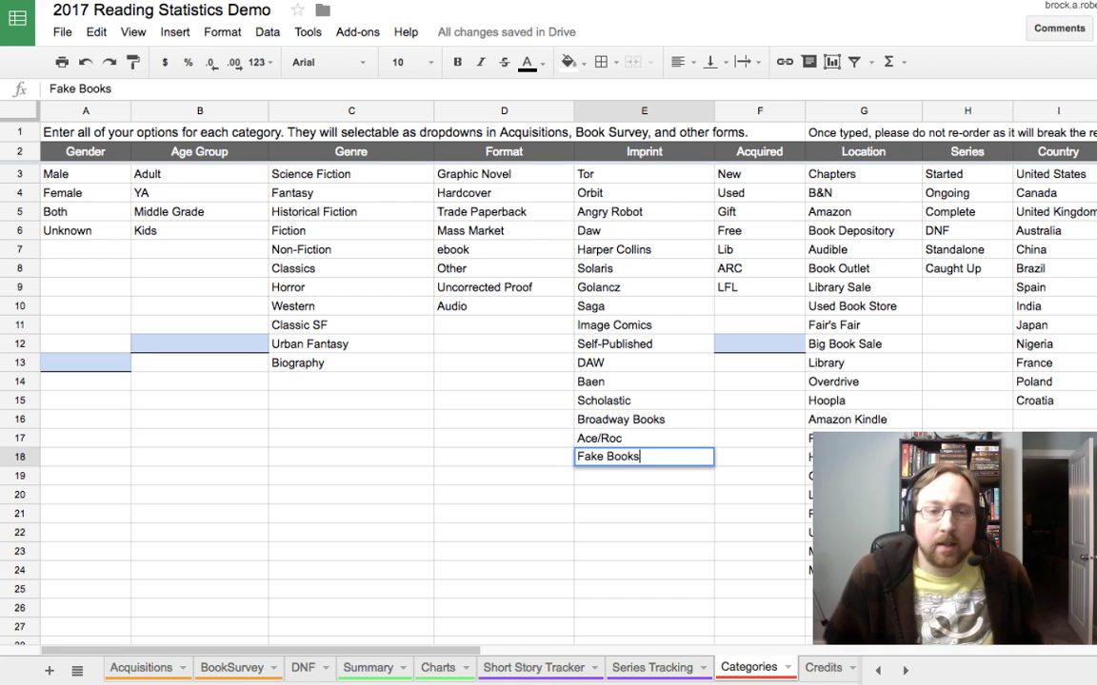
key("Return")
key("Up")
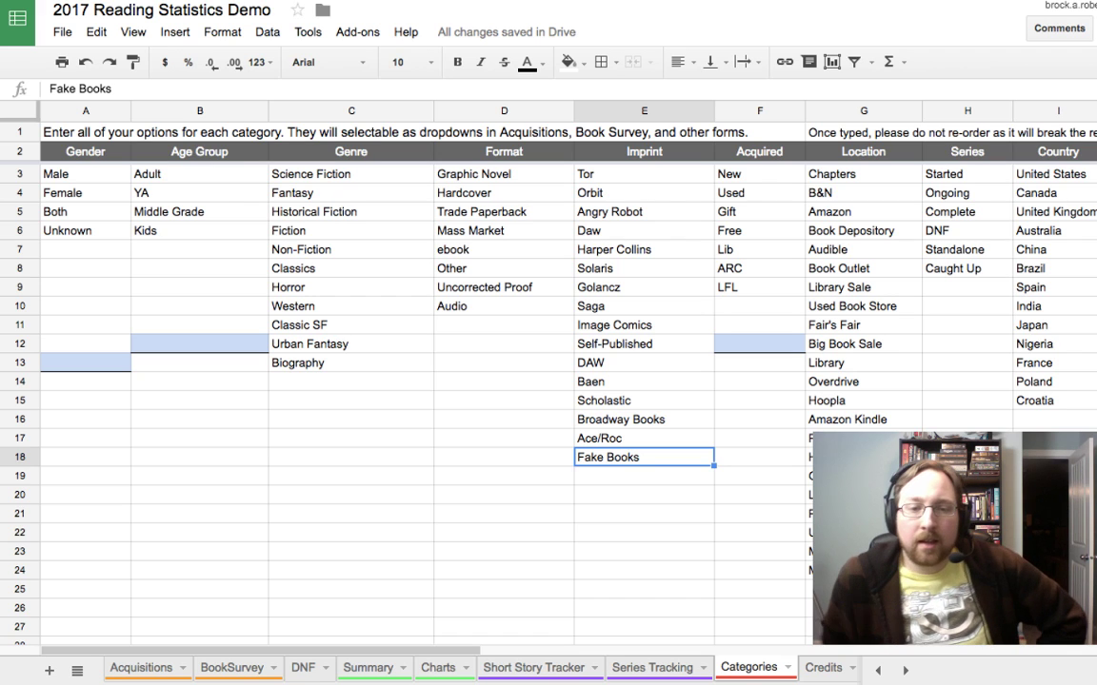
left_click(644, 475)
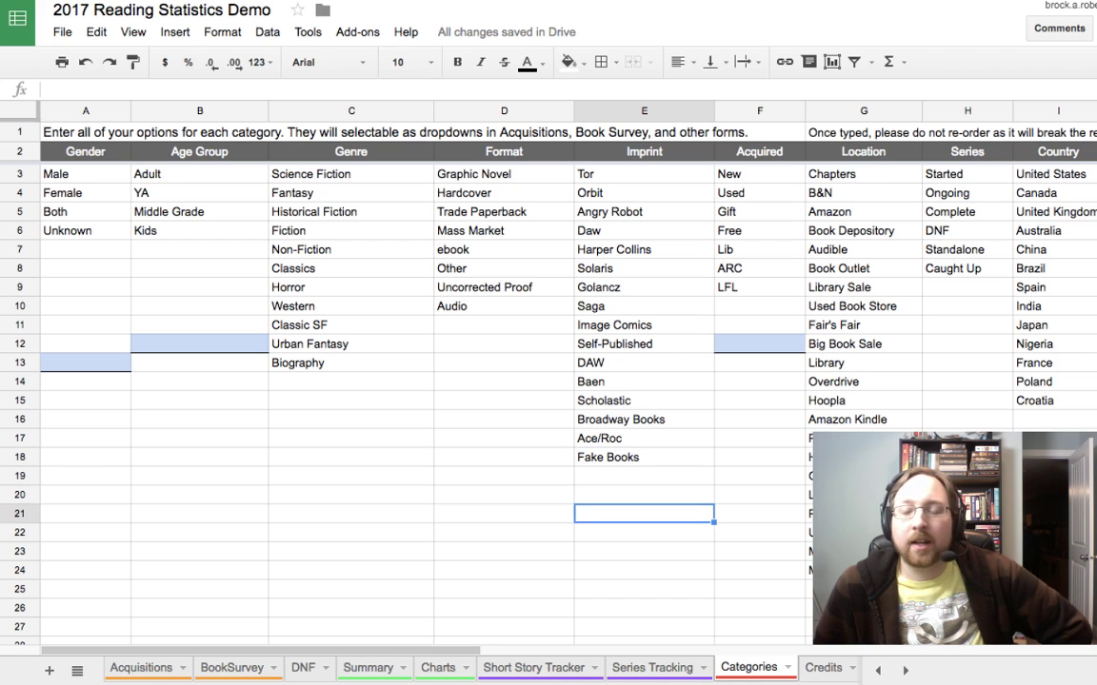
left_click(644, 457)
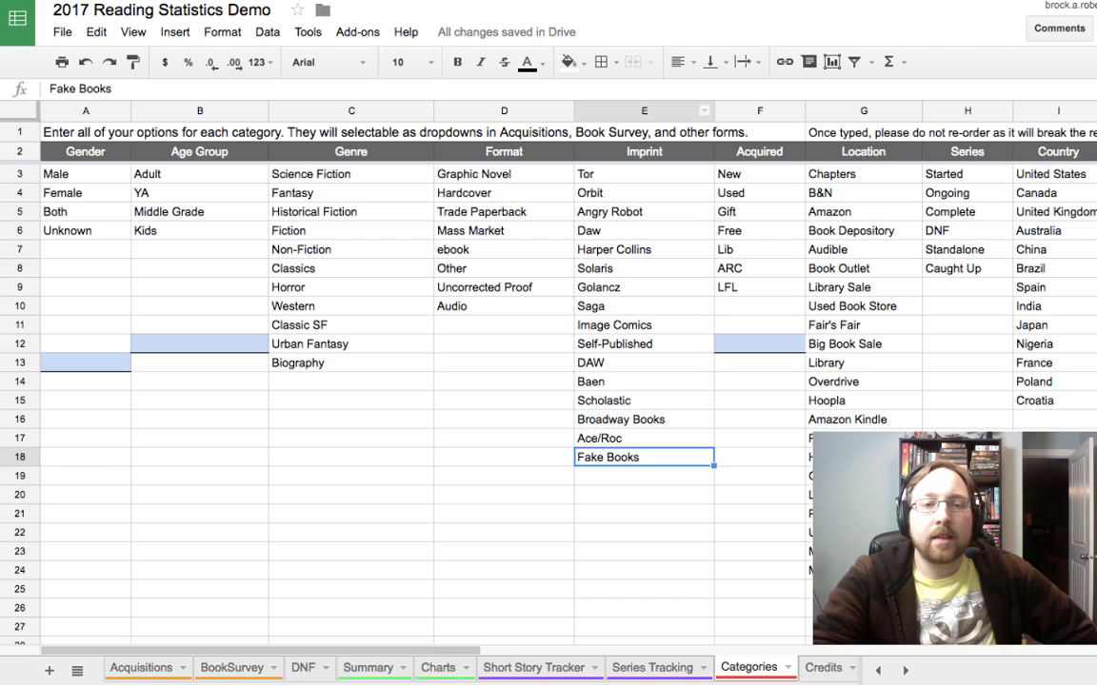
Step: Go through the Acquired options from New to Lib, after a look at the Imprint option Orbit
left_click(644, 193)
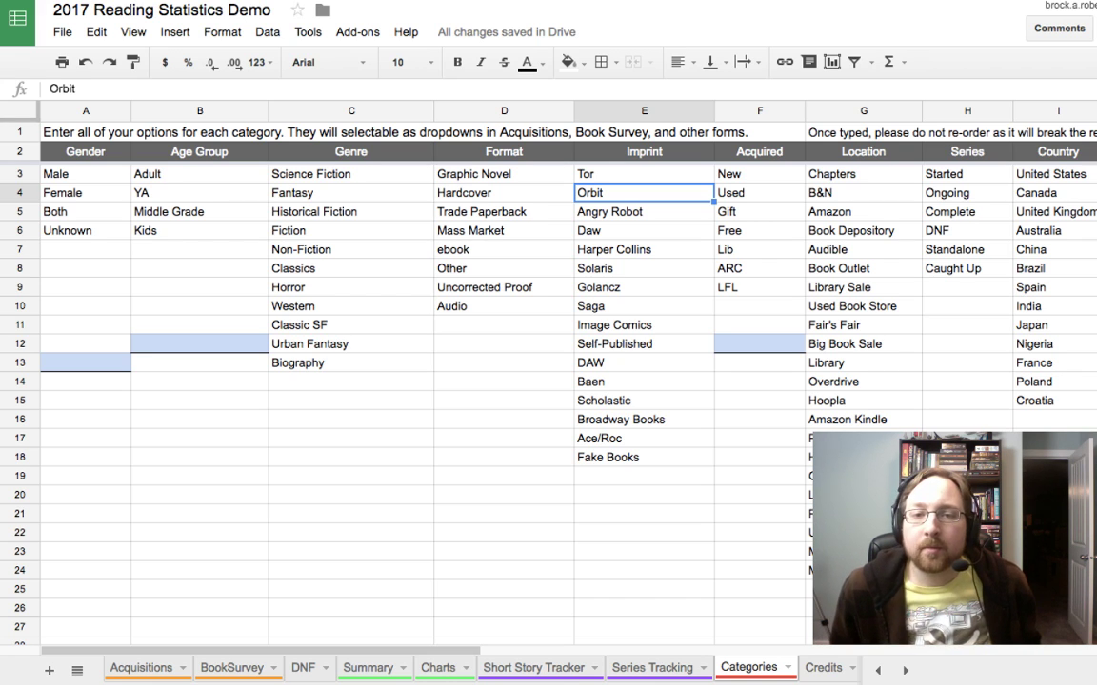
left_click(760, 192)
left_click(643, 192)
left_click(760, 192)
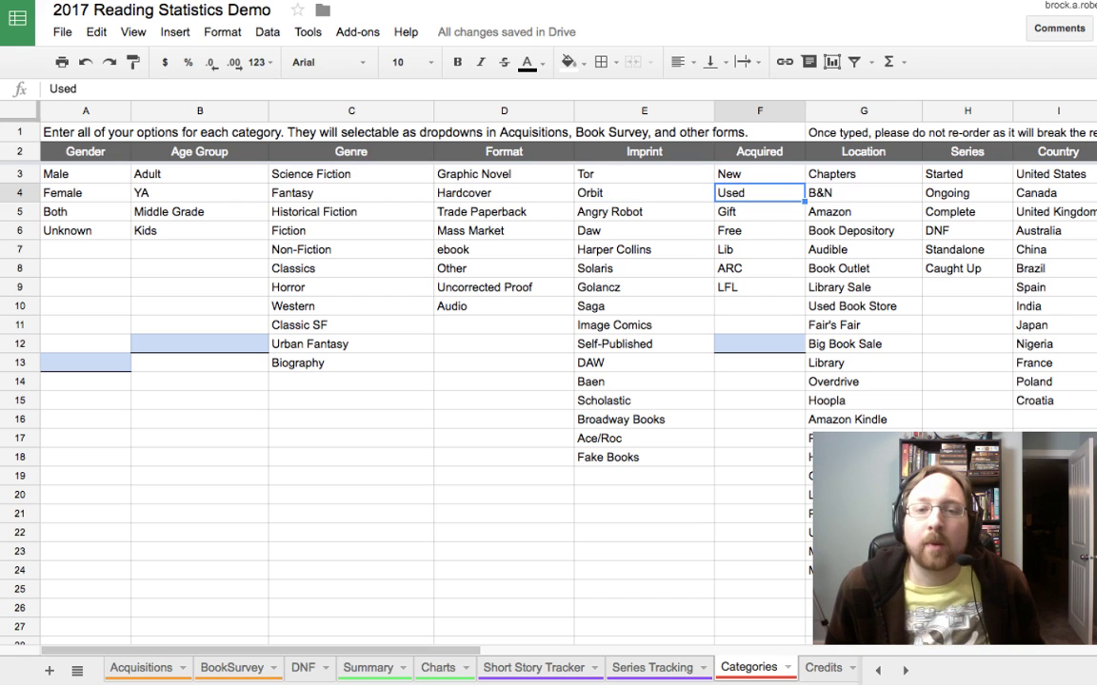
left_click(759, 174)
left_click(759, 211)
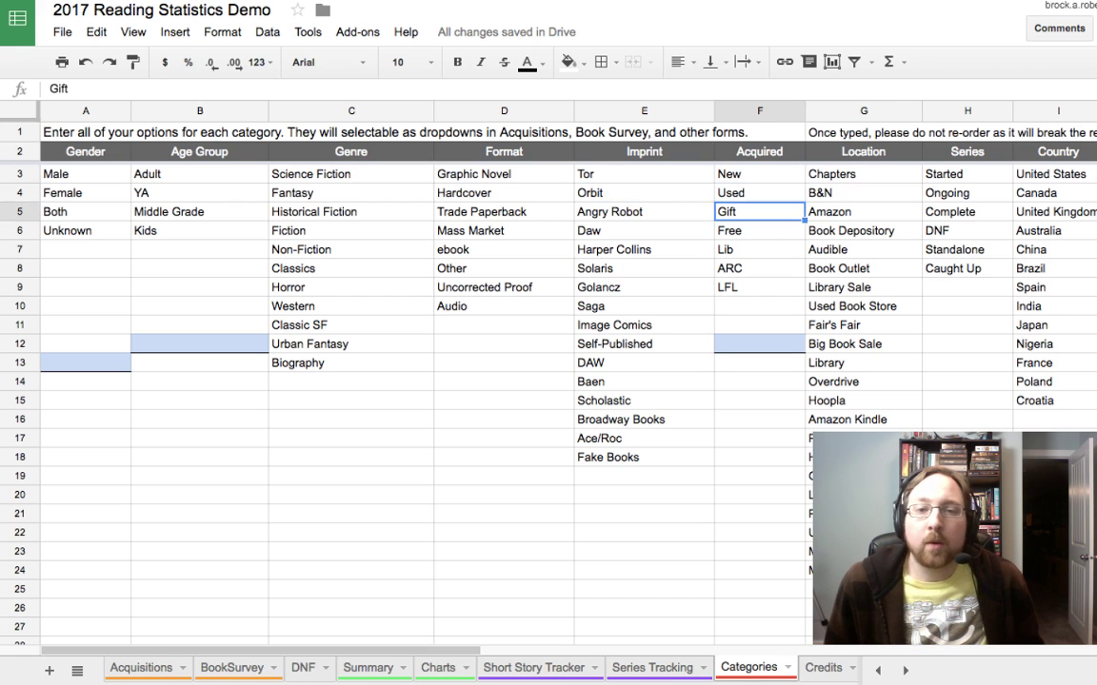
left_click(760, 231)
left_click(760, 192)
left_click(760, 173)
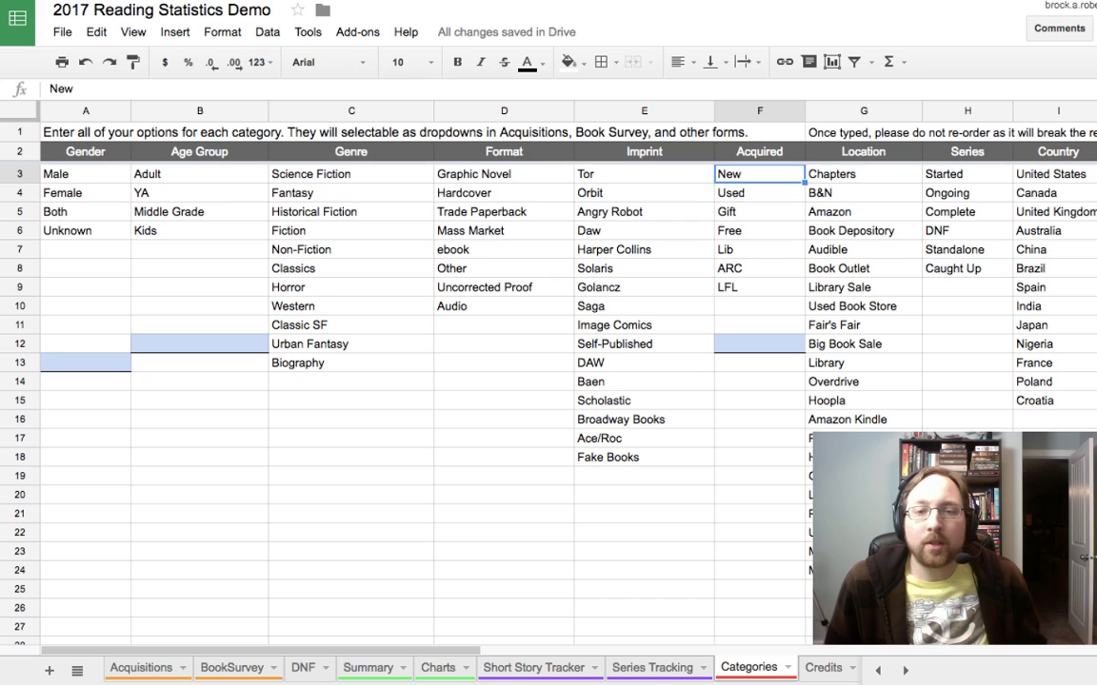
left_click(759, 192)
left_click(759, 211)
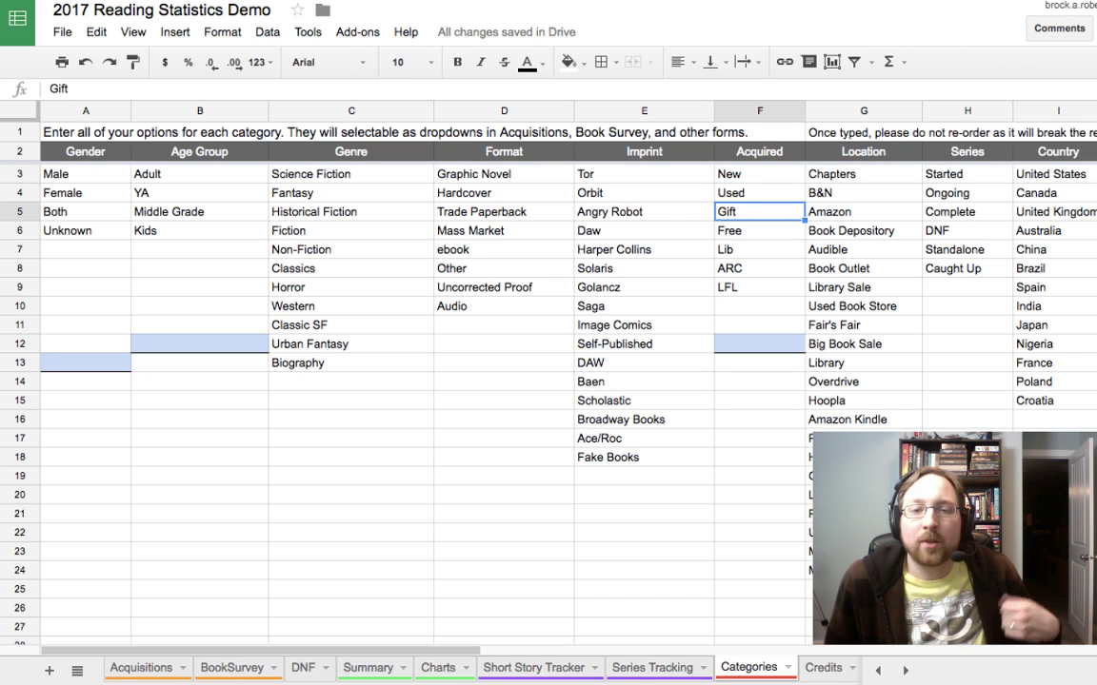
left_click(760, 230)
left_click(759, 249)
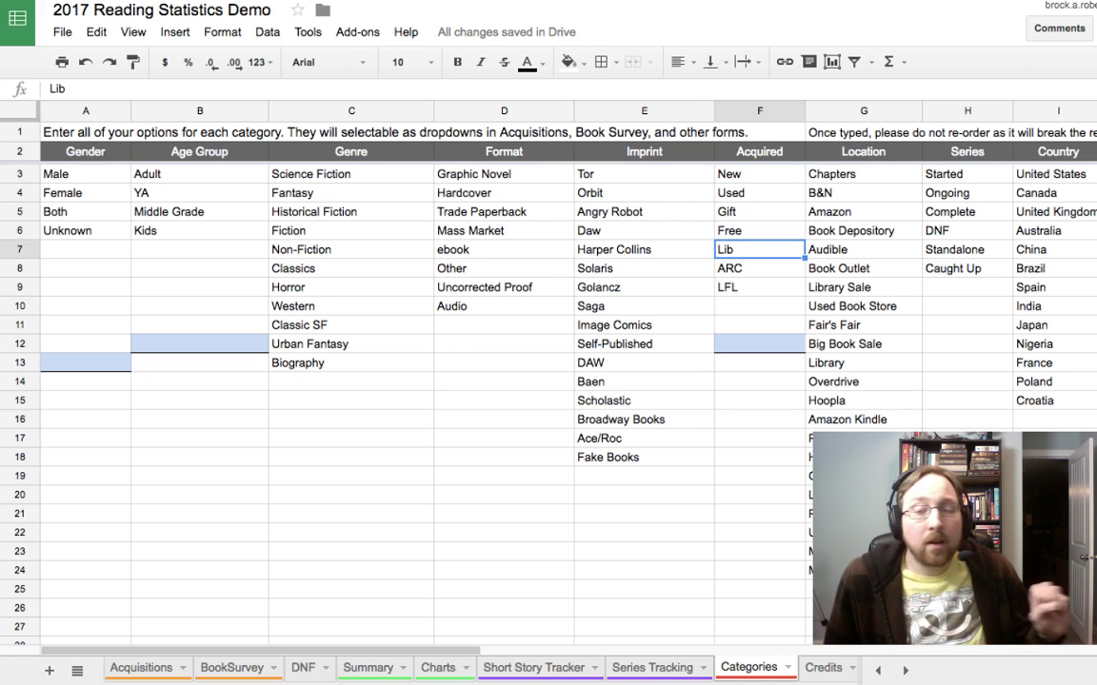
Step: Look at the remaining Acquired options ARC and LFL, ending on the empty cell F10 below them
left_click(760, 268)
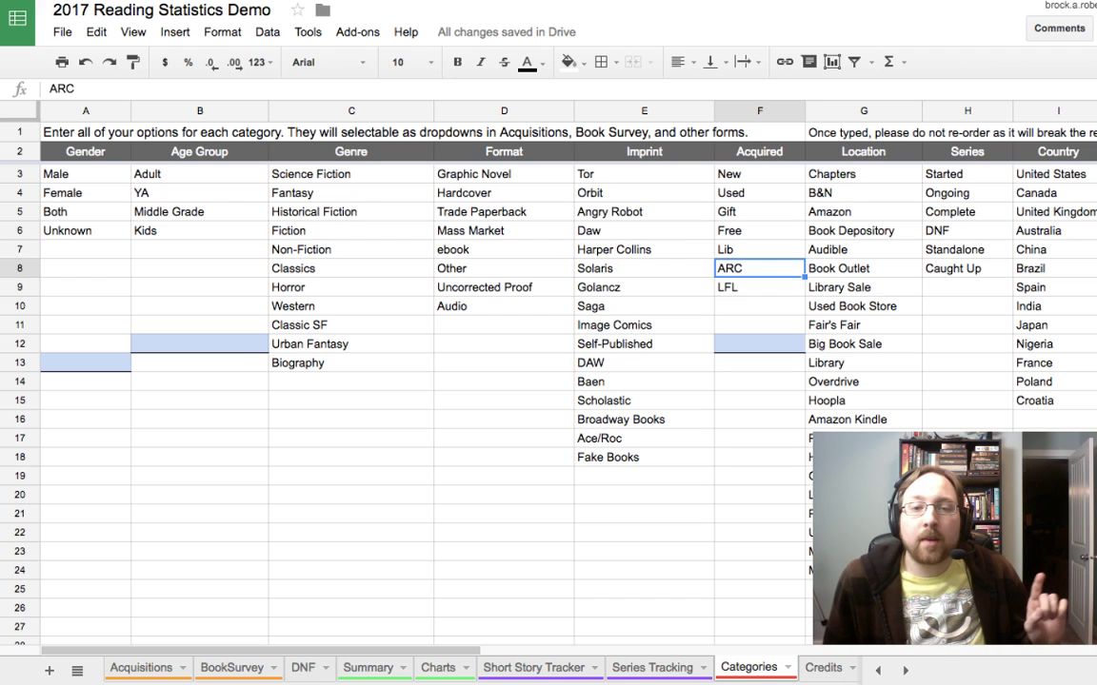
left_click(759, 286)
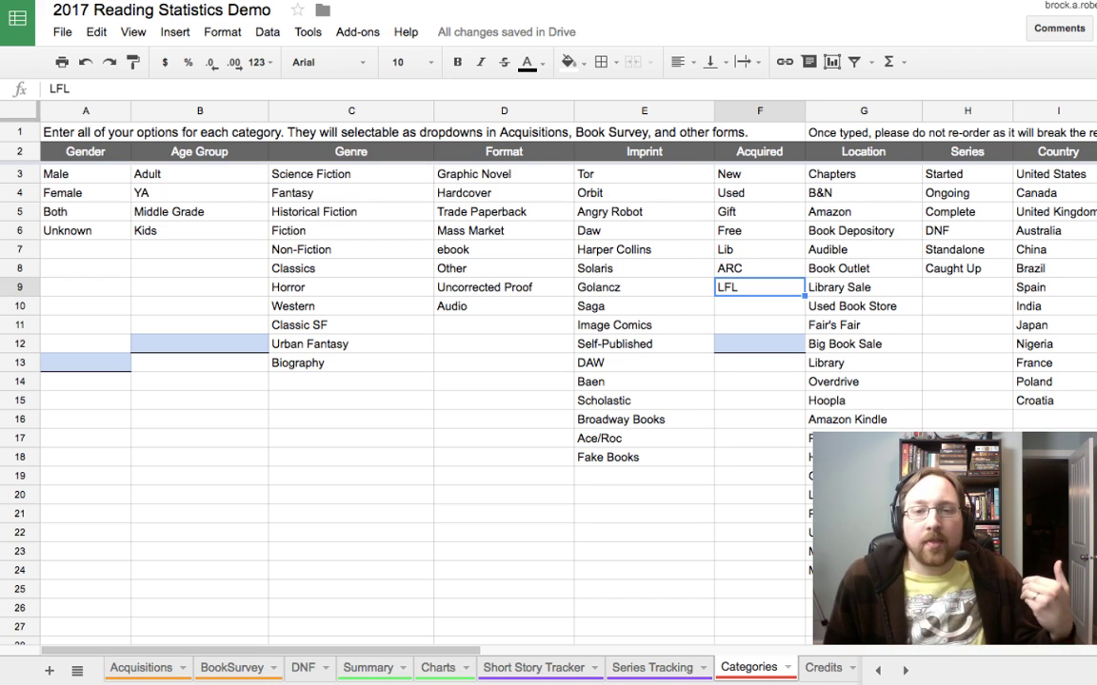
left_click(759, 306)
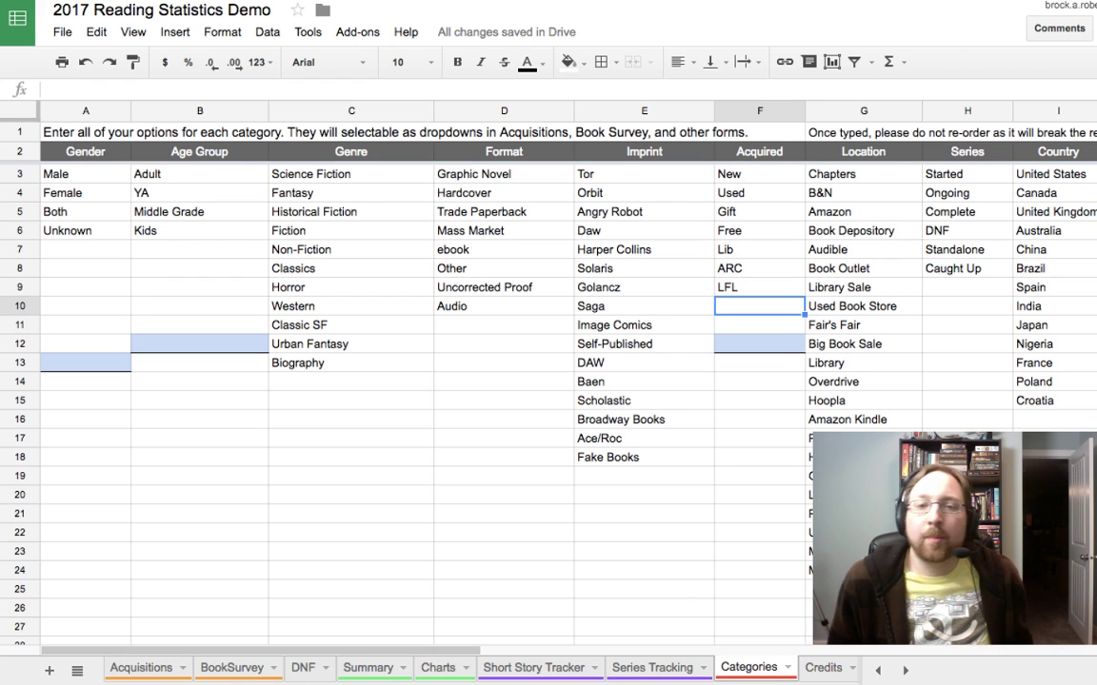
Step: Go through the Location options around Used Book Store and back up to Chapters in cell G3
left_click(863, 305)
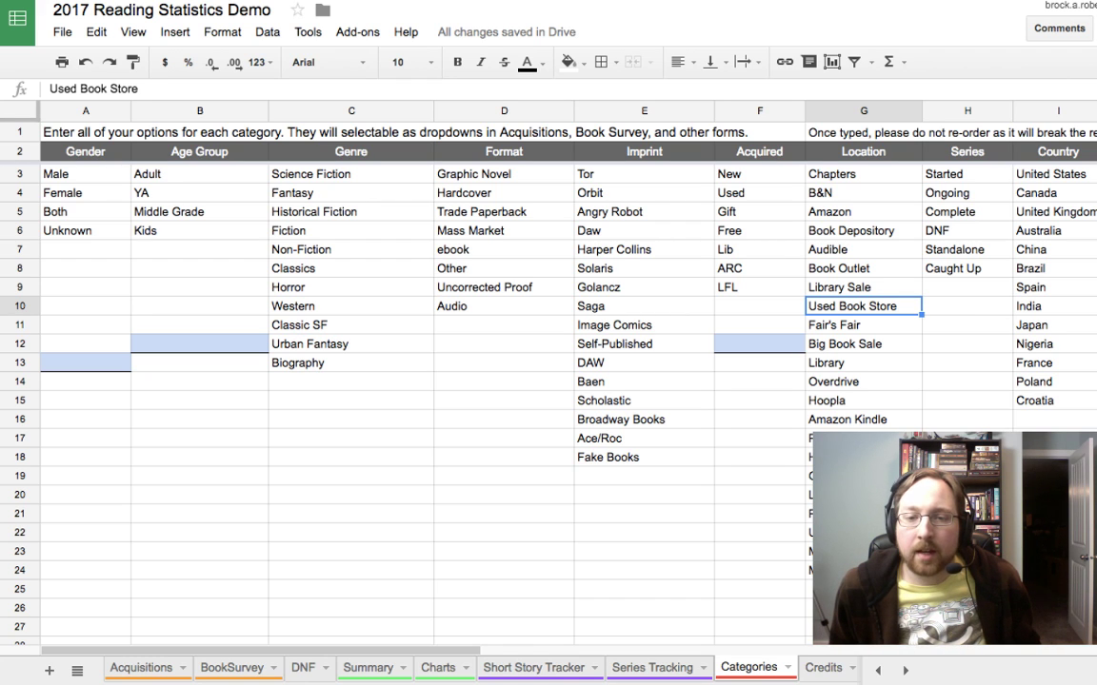
key("Down")
key("Down")
key("Down")
key("Up")
key("Up")
key("Up")
key("Up")
key("Up")
key("Up")
key("Up")
key("Up")
key("Up")
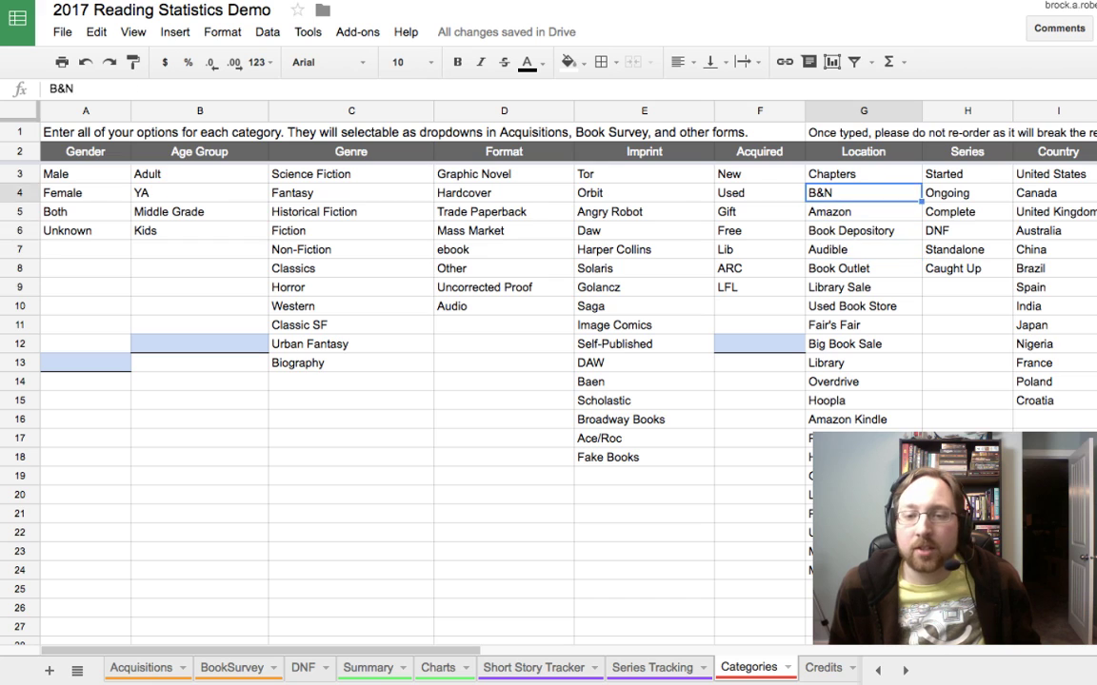
key("Up")
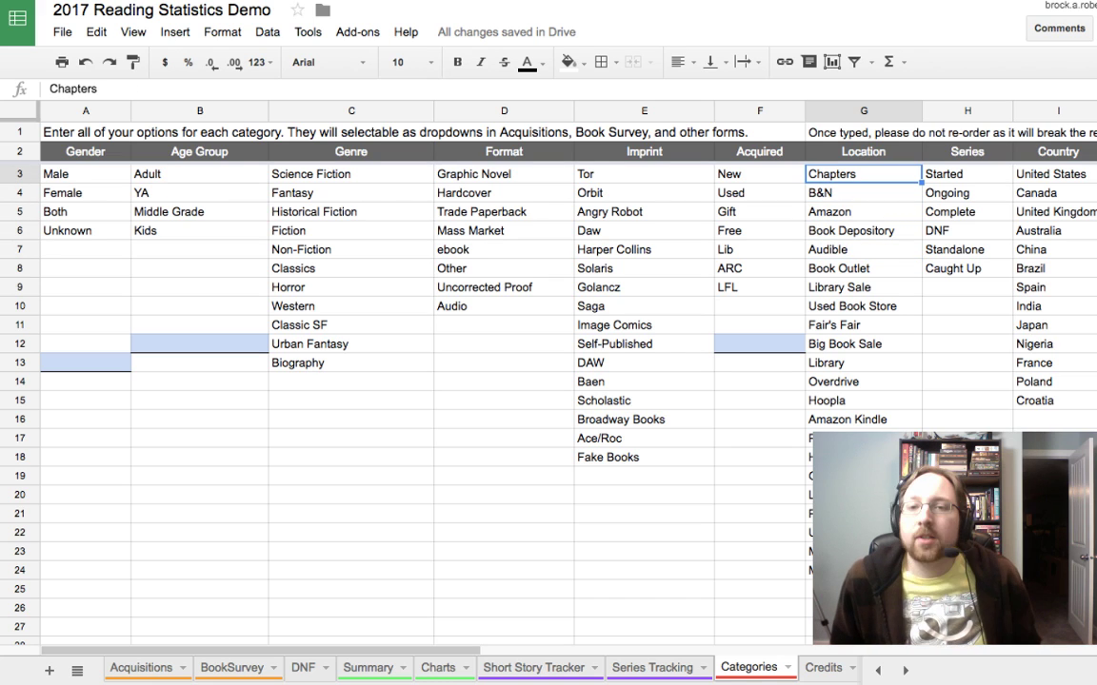
Step: Skim the Series options from Started down to Standalone
key("Right")
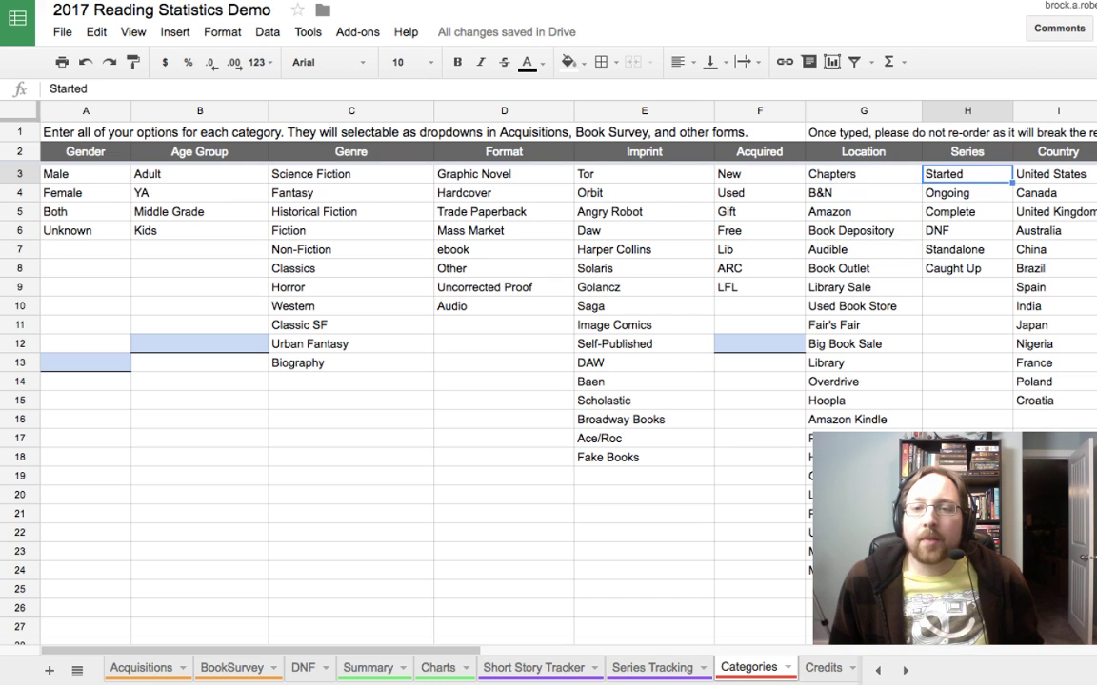
key("Down")
key("Down")
key("Down")
key("Down")
key("Down")
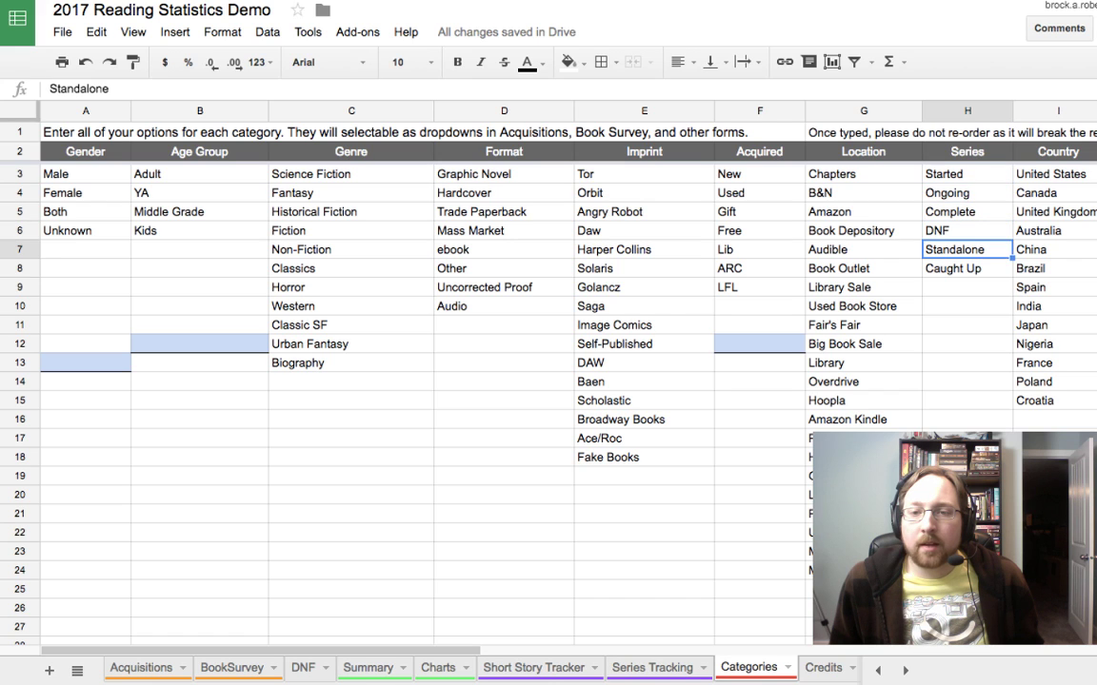
key("Up")
Step: Examine the Series options Started, Ongoing, Complete and DNF one by one
left_click(967, 175)
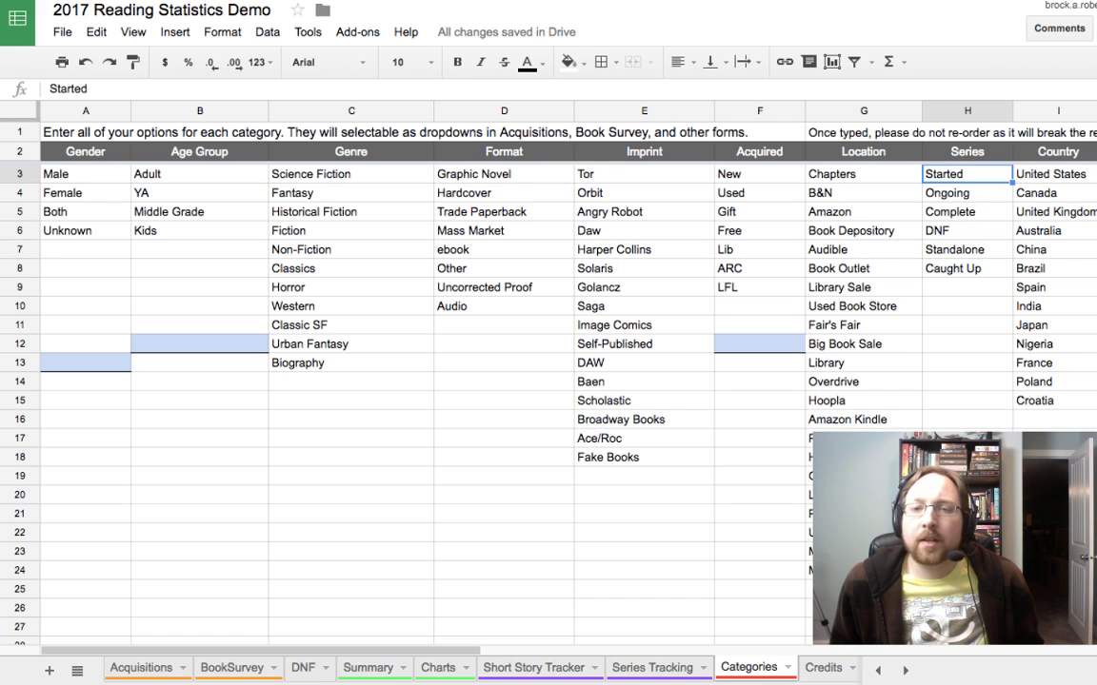
left_click(967, 194)
left_click(967, 212)
left_click(967, 174)
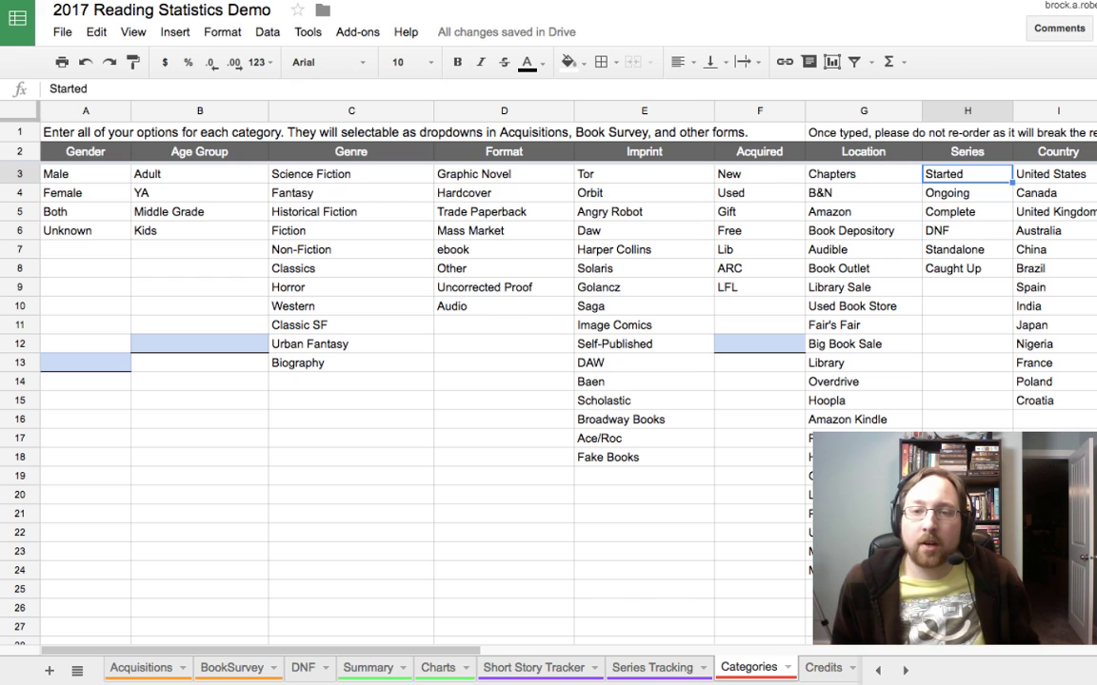
left_click(967, 193)
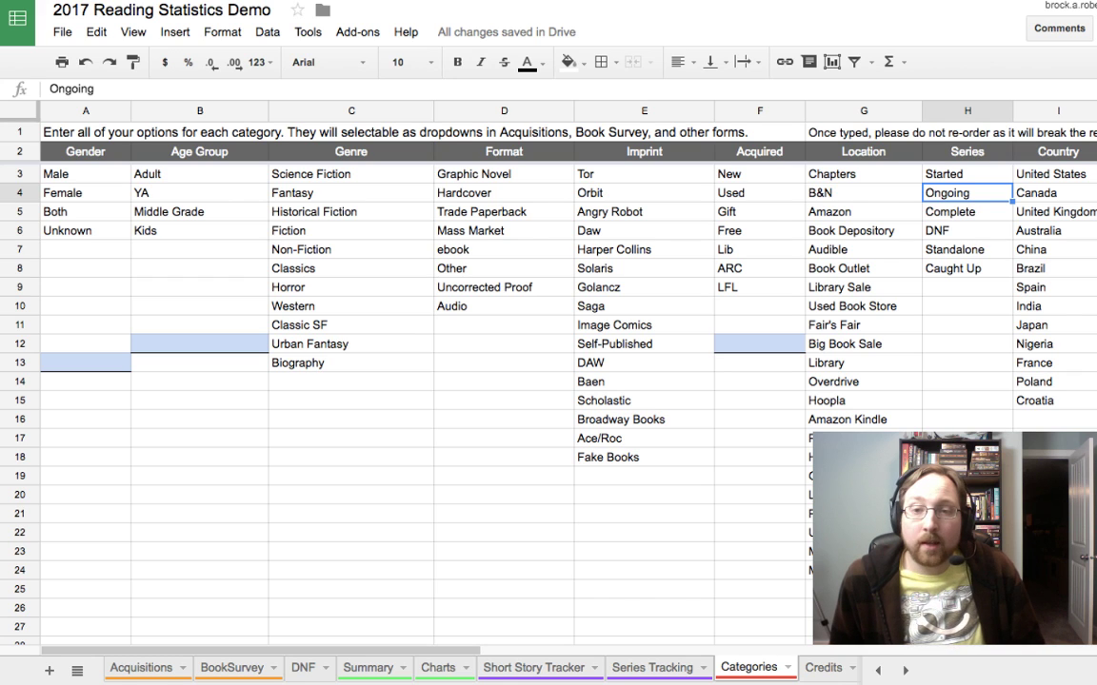
left_click(967, 212)
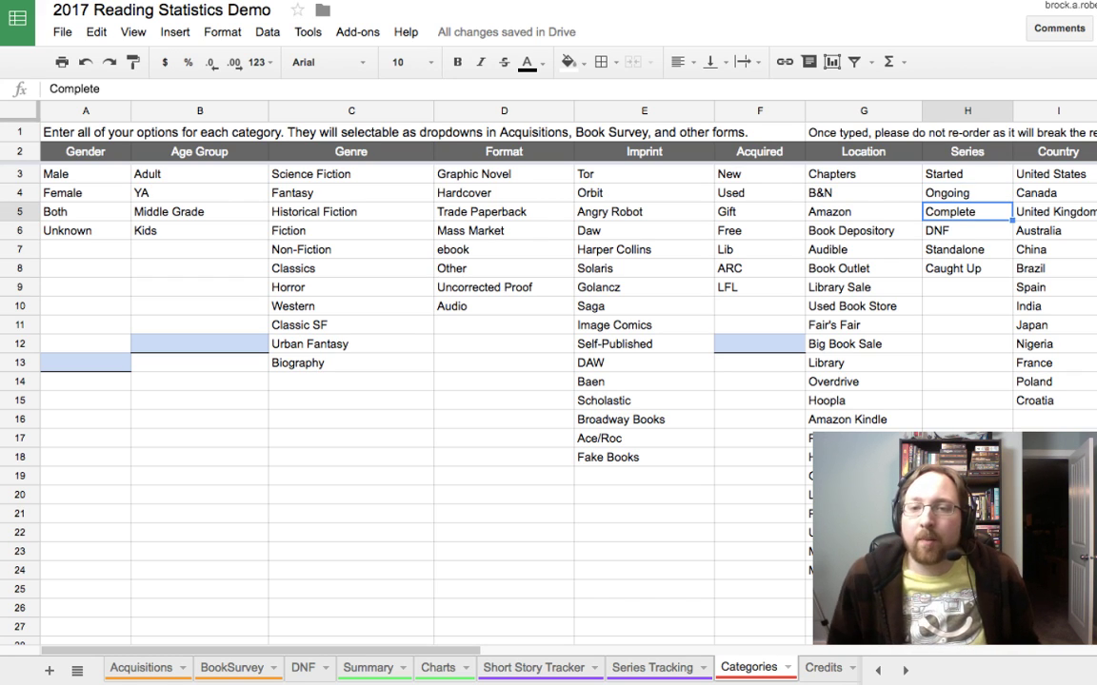
left_click(967, 230)
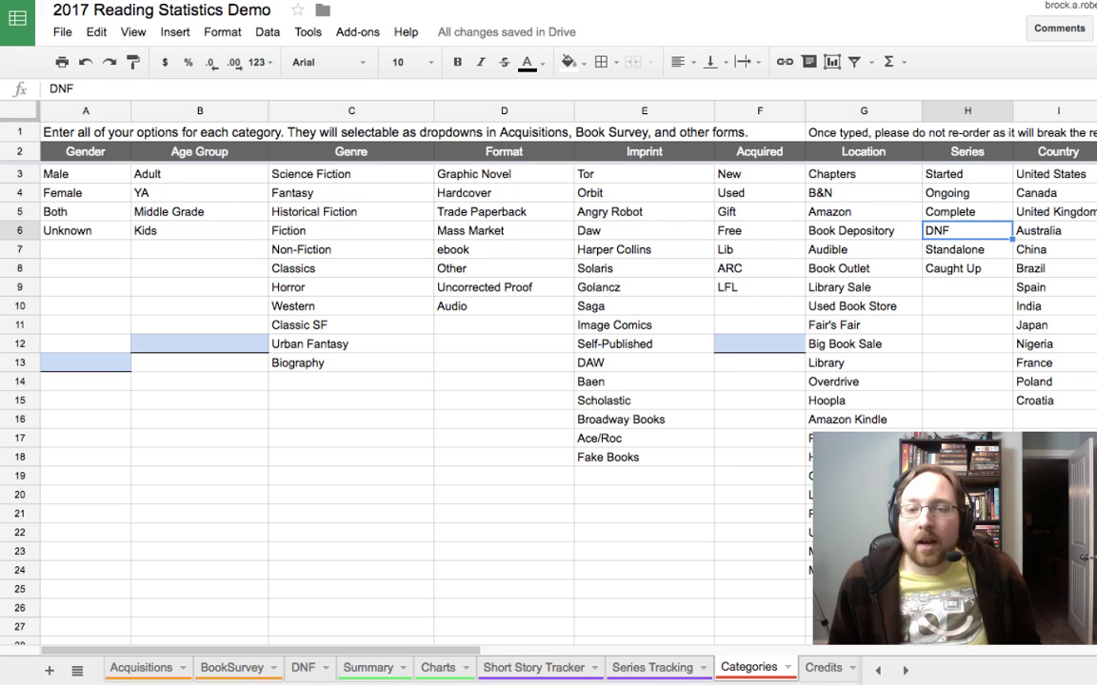
Step: Examine the Country options United Kingdom and Canada and the remaining category columns up to Status
left_click(1055, 212)
left_click(1055, 193)
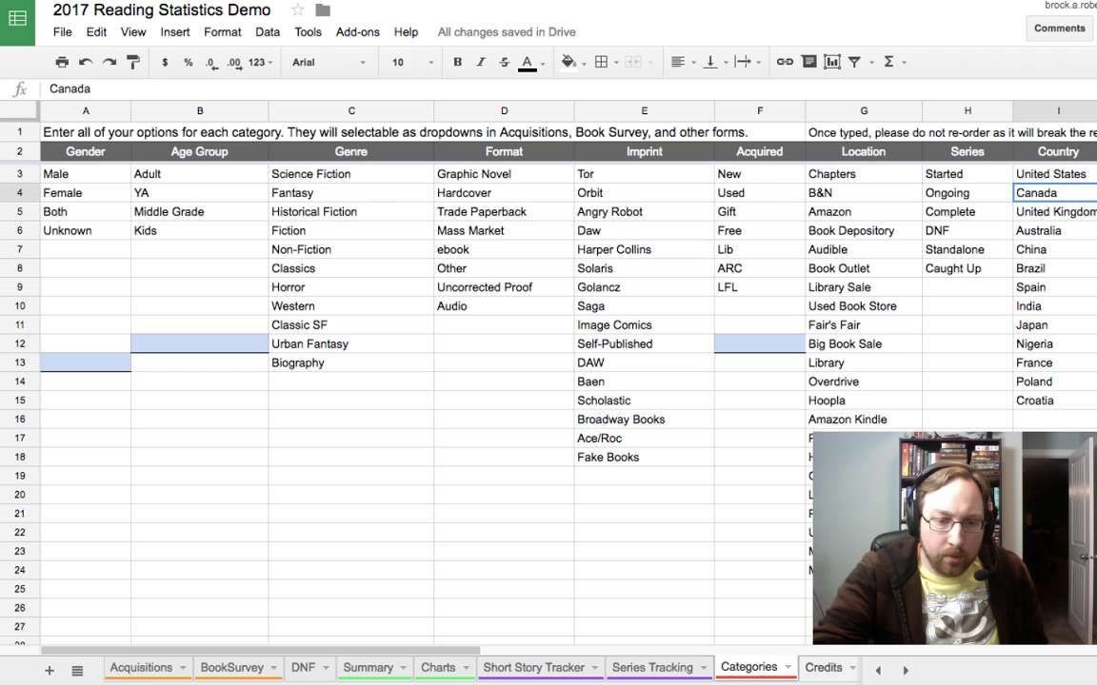
scroll(549, 380, "right", 5)
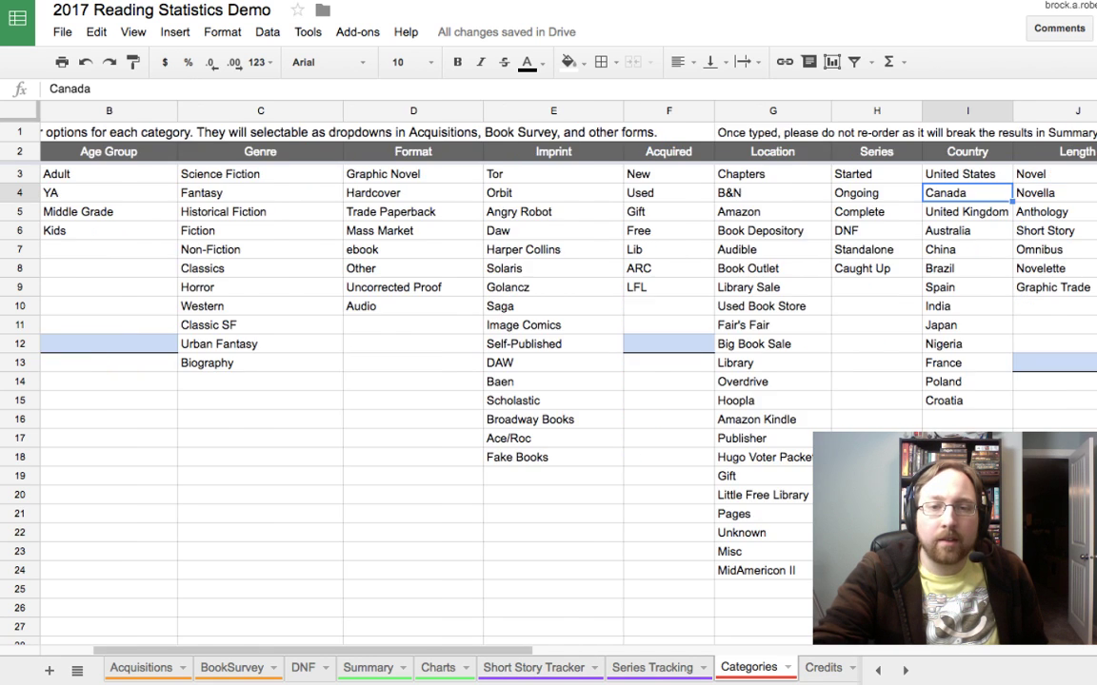
scroll(548, 380, "right", 6)
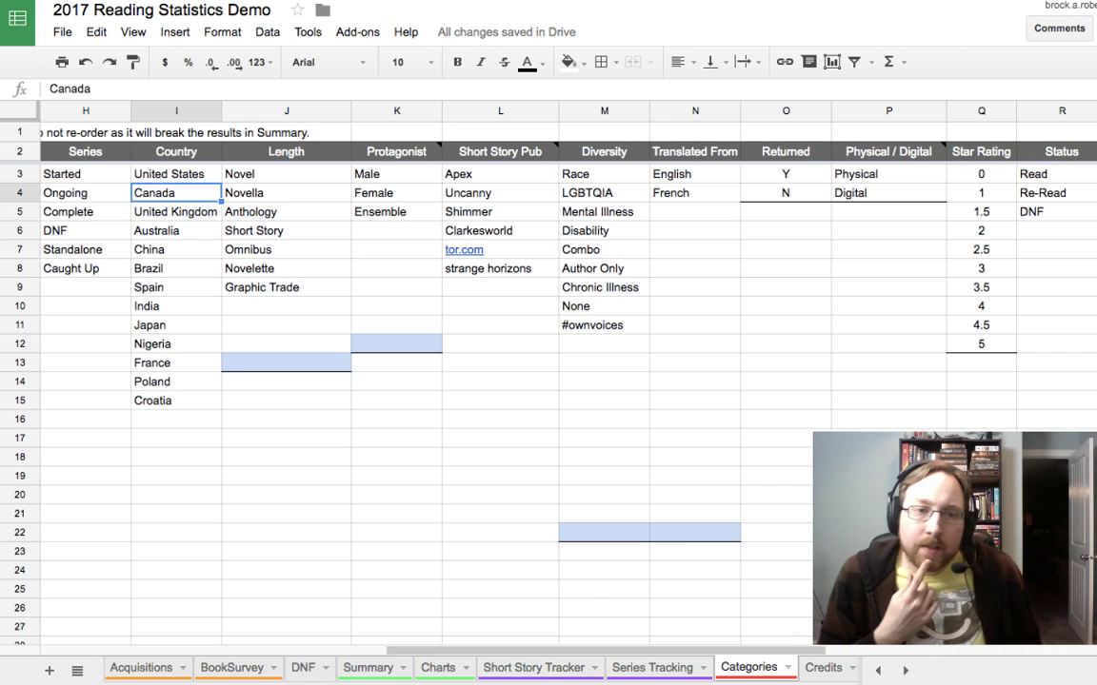
Step: Go through the Length options from the empty cell J10 up to Novel, including the first four entries again
left_click(285, 305)
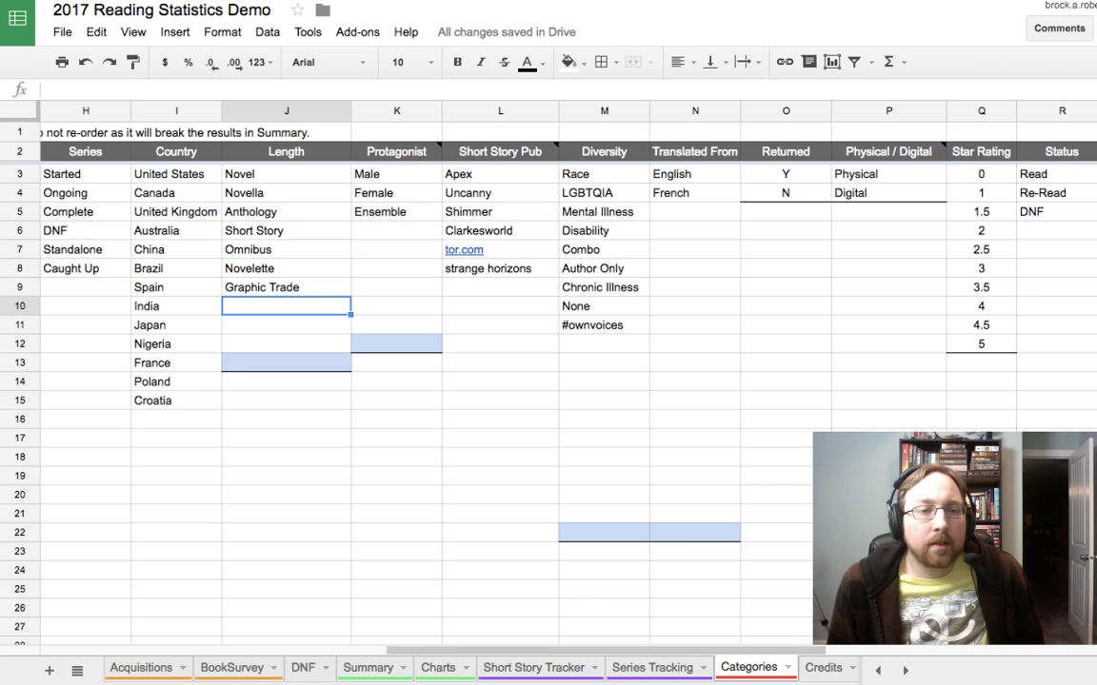
key("Up")
key("Up")
key("Up")
key("Up")
key("Up")
key("Up")
key("Up")
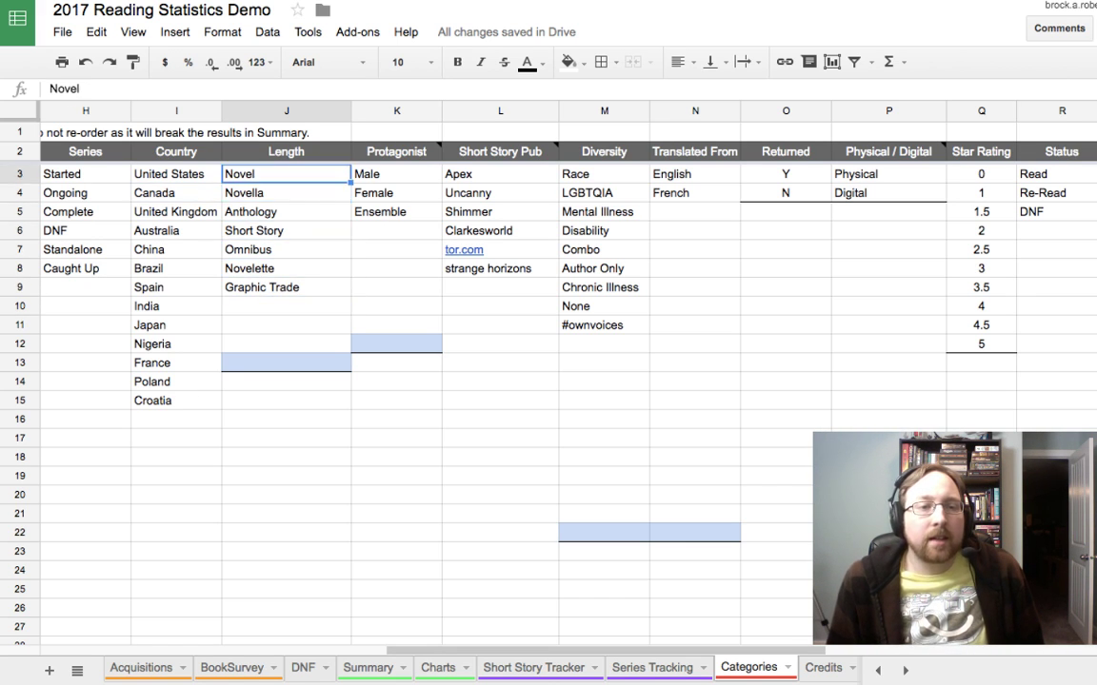
key("Down")
key("Down")
key("Down")
key("Up")
key("Up")
key("Up")
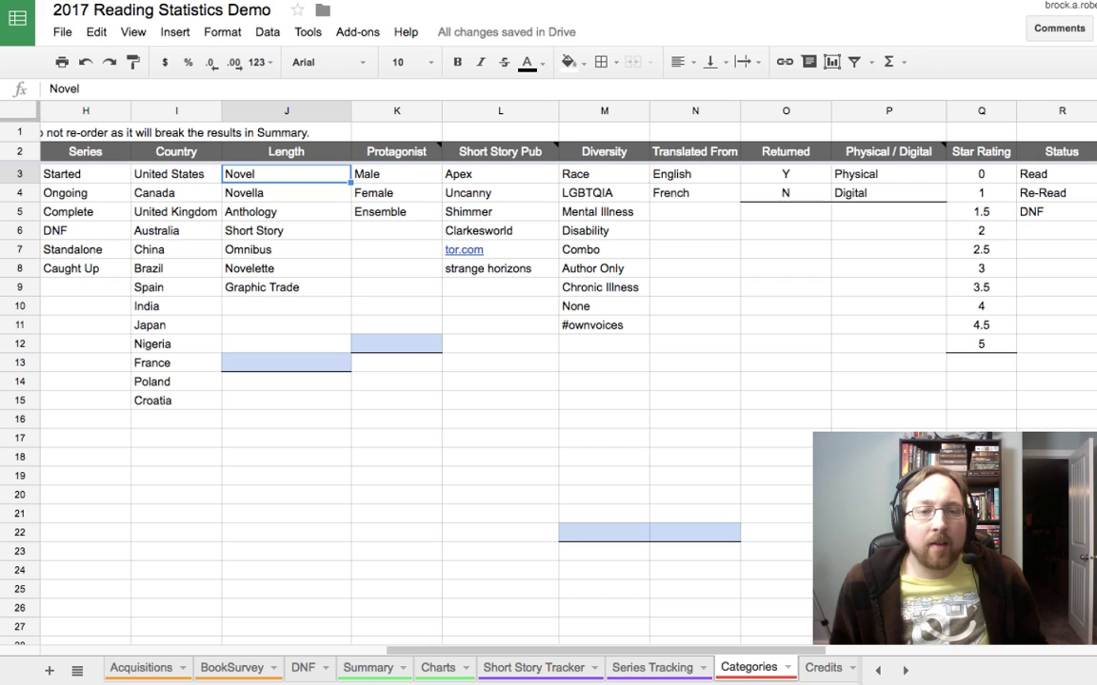
Step: Examine the Protagonist header and its options Male, Female and Ensemble, ending on Male
left_click(396, 173)
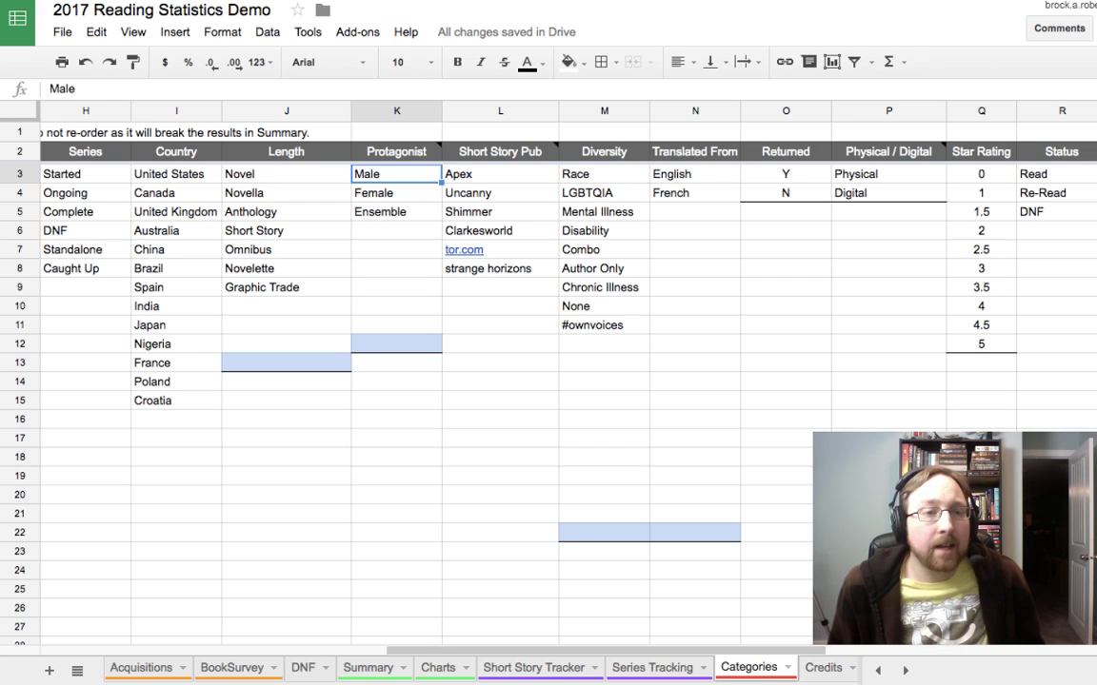
left_click(395, 151)
left_click(396, 174)
left_click(396, 192)
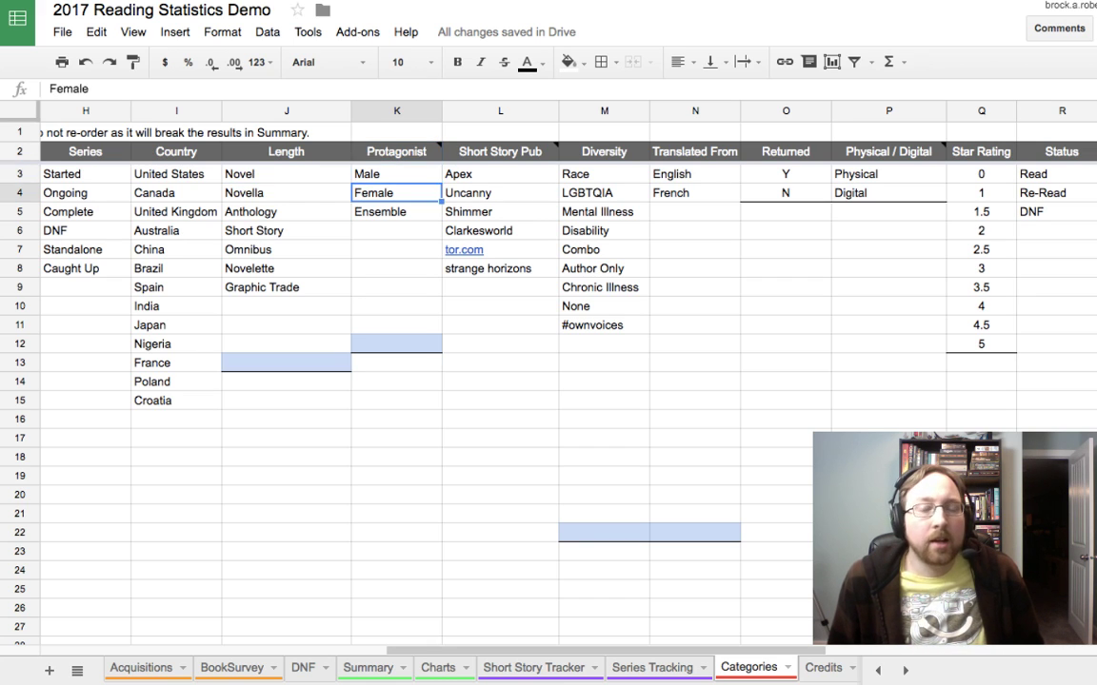
left_click(396, 211)
left_click(396, 173)
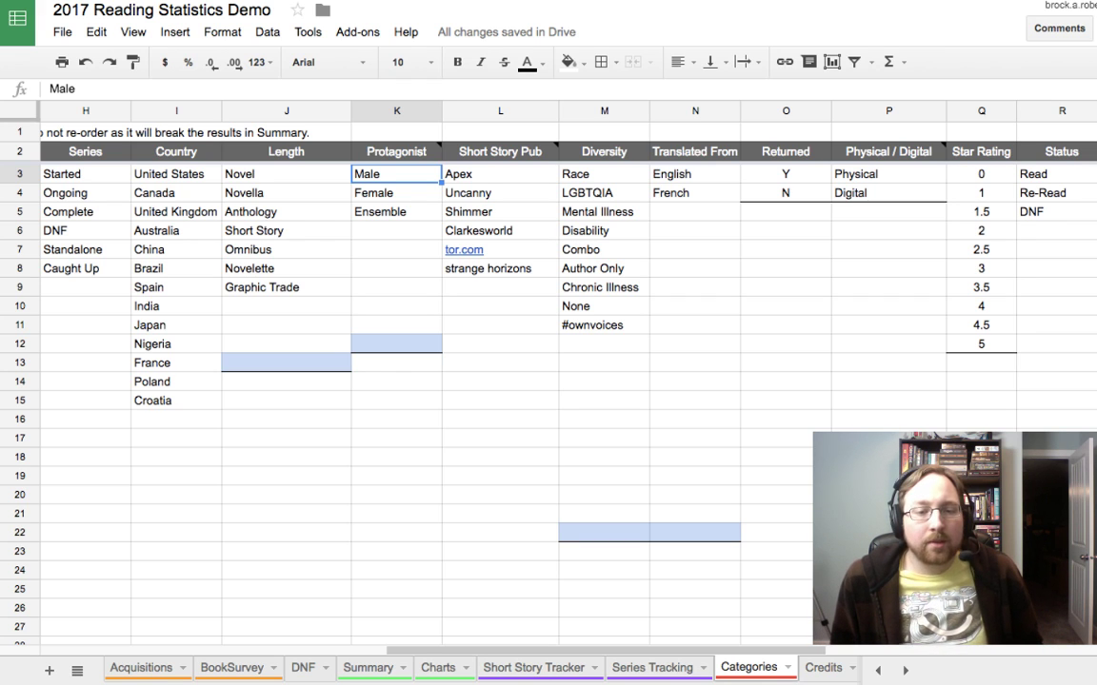
Step: Go through the Short Story Pub options from Apex down to tor.com and back to Apex
left_click(500, 175)
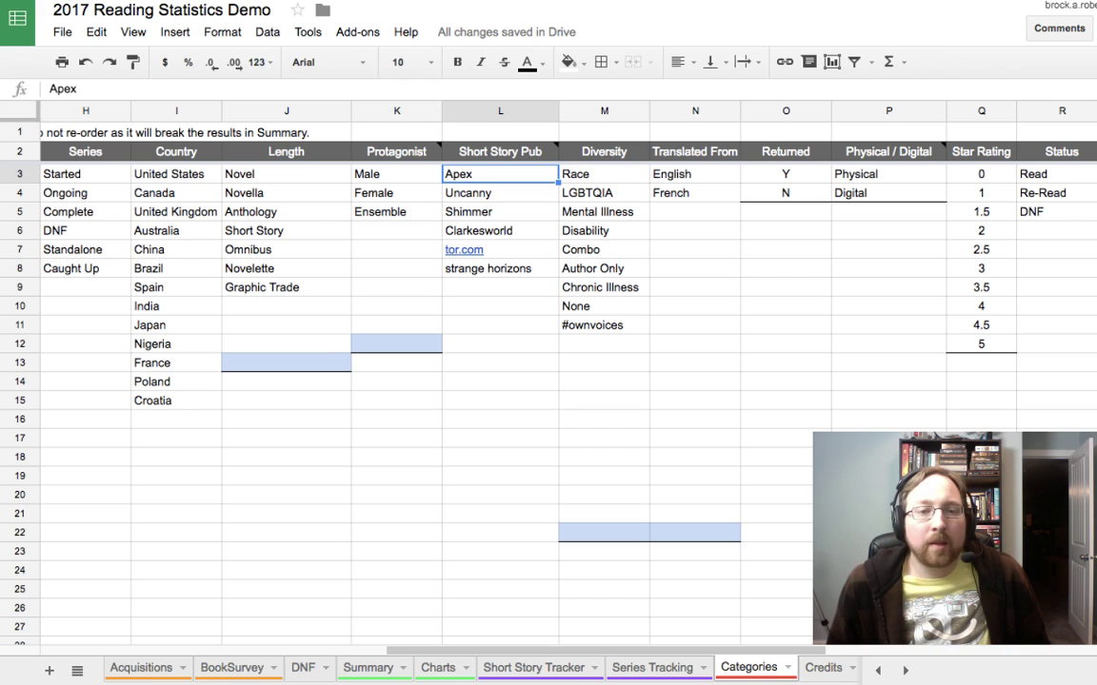
key("Down")
key("Down")
key("Down")
key("Down")
key("Up")
key("Up")
key("Up")
key("Up")
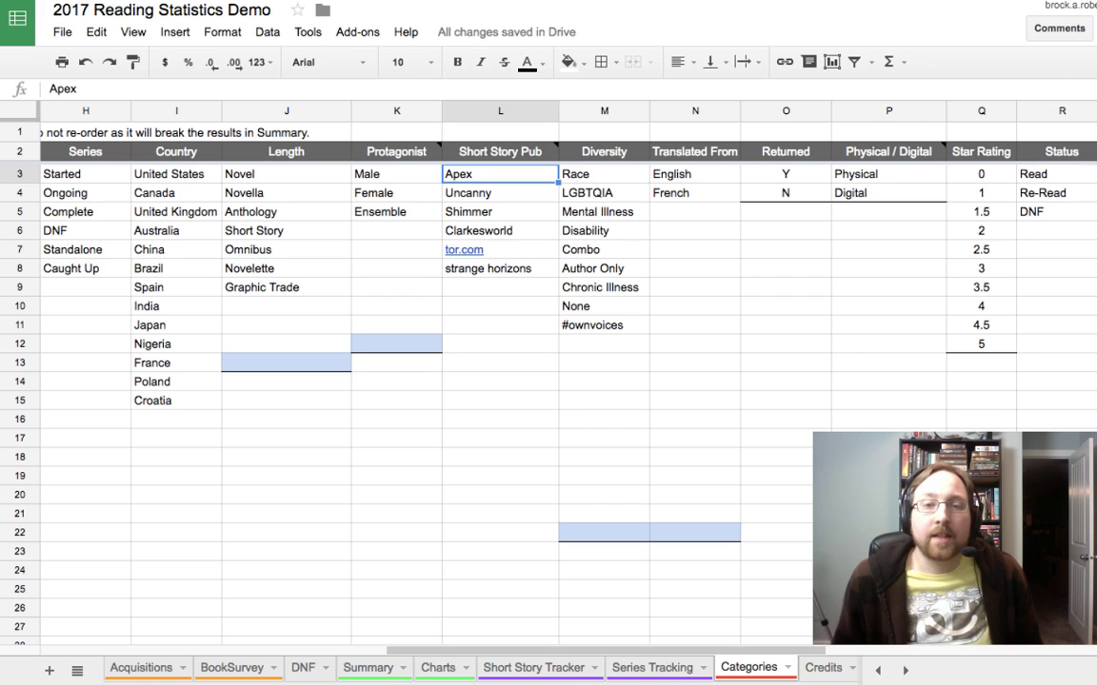
Step: Go through the Diversity options from Race down the list, ending on Combo in cell M7
left_click(604, 175)
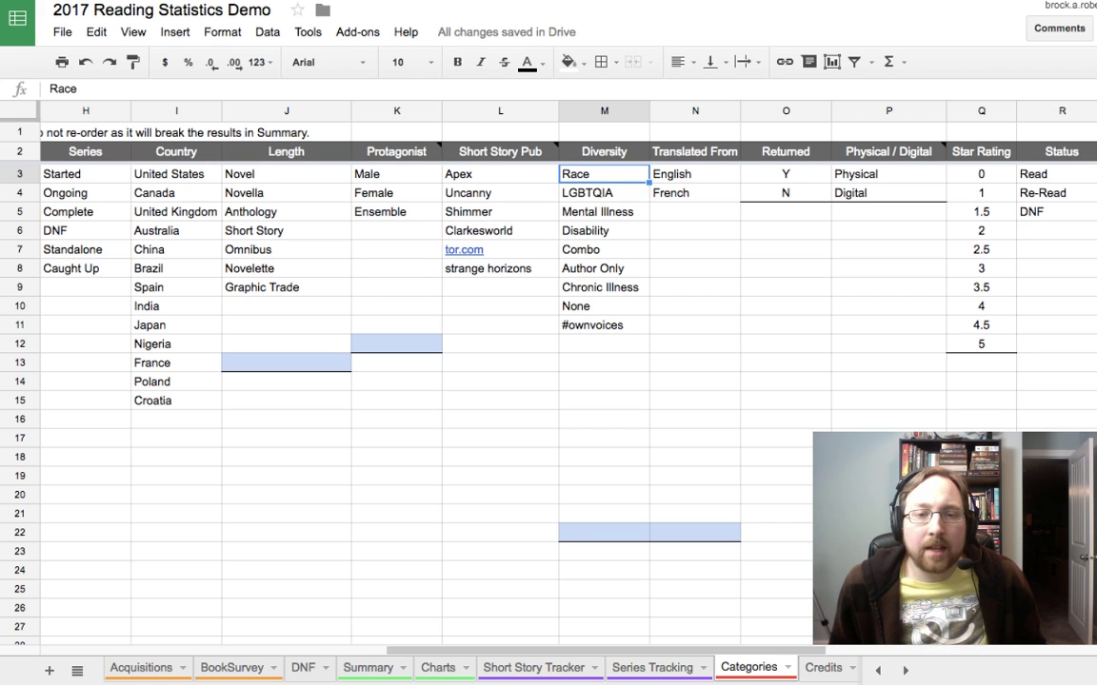
key("Down")
key("Down")
key("Down")
key("Down")
key("Down")
key("Up")
key("Up")
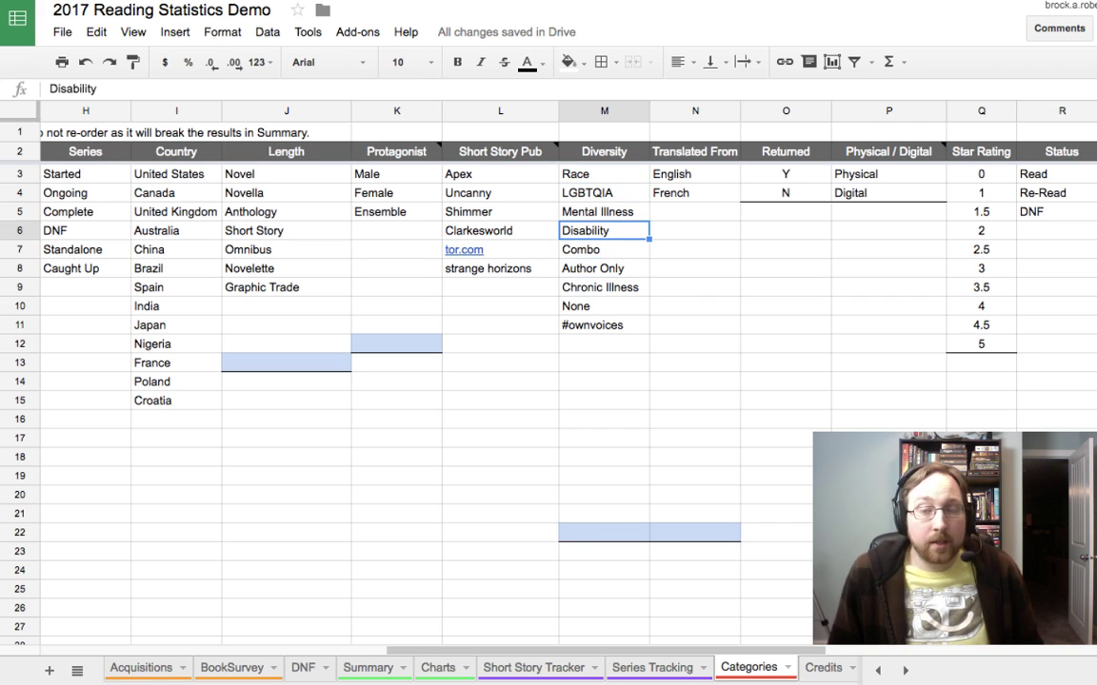
key("Down")
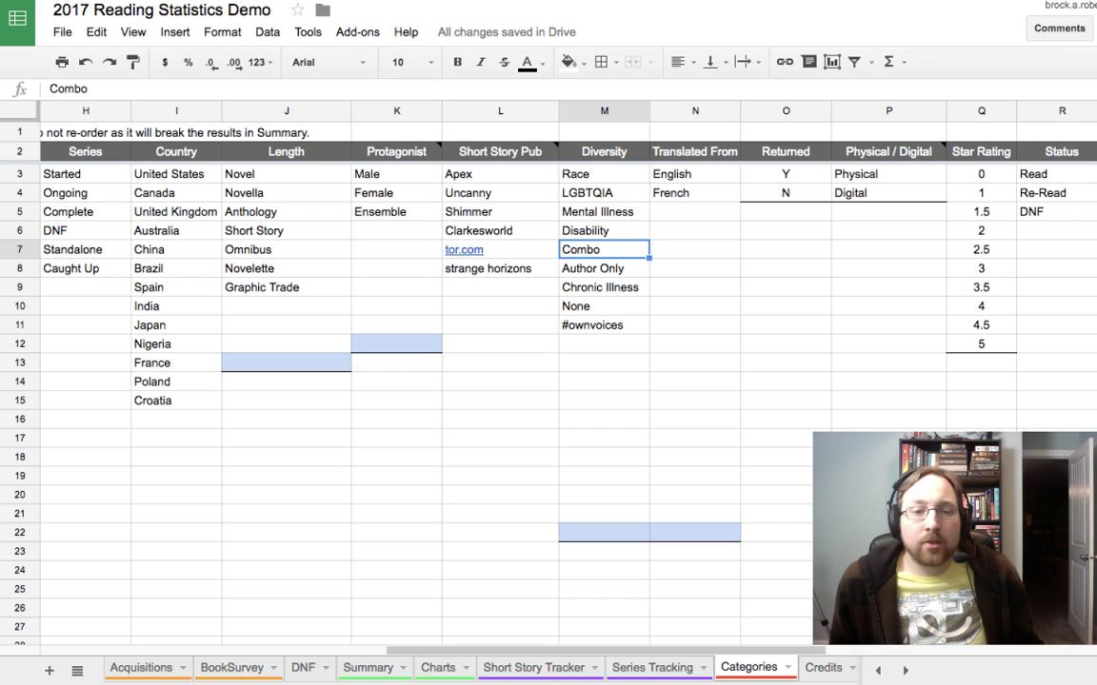
Step: Compare the Diversity options Author Only and None with Combo
left_click(603, 268)
left_click(604, 305)
left_click(603, 269)
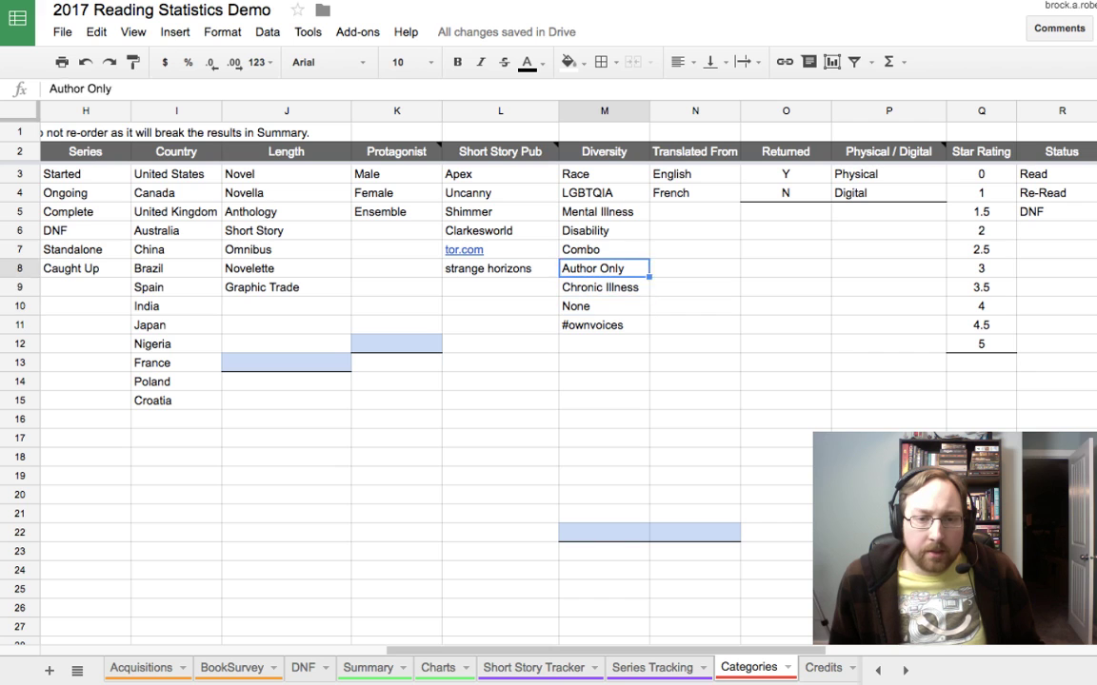
left_click(604, 249)
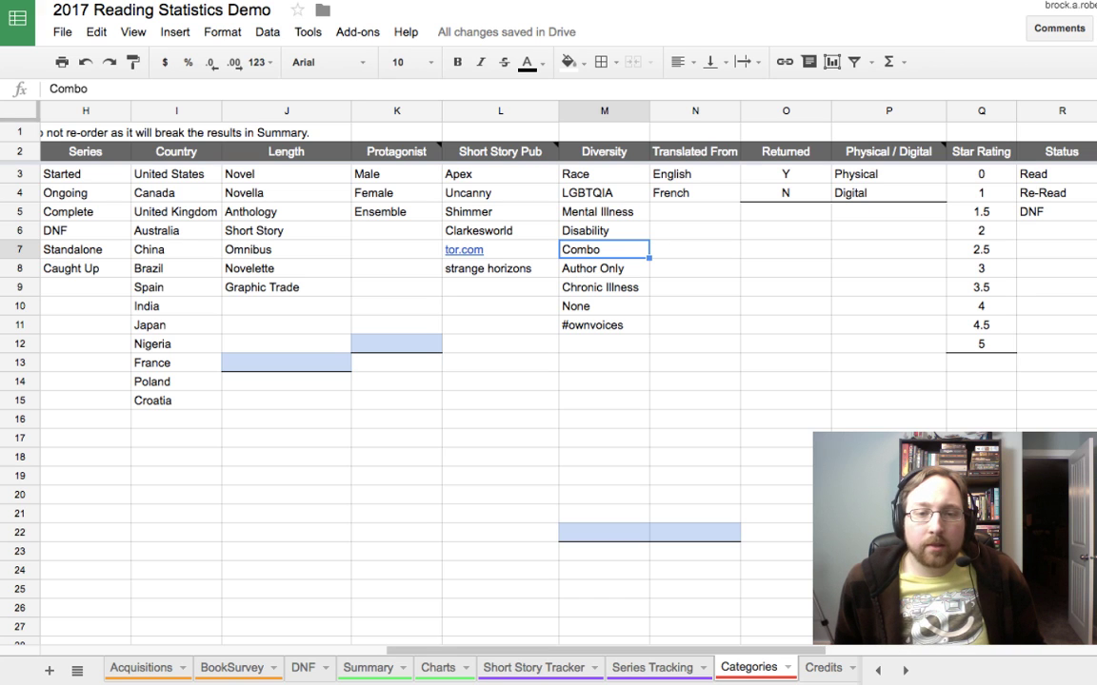
Step: Check Chronic Illness and the empty Diversity cells below #ownvoices, and go back up through Author Only and Combo to LGBTQIA
left_click(604, 286)
left_click(604, 344)
left_click(603, 382)
left_click(604, 363)
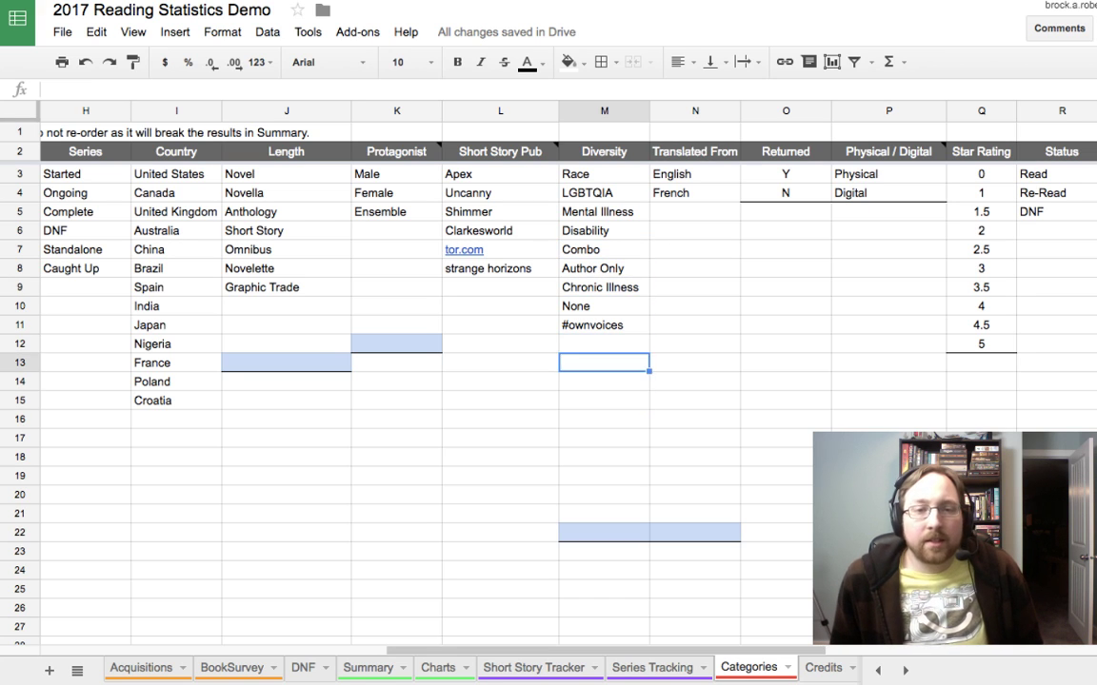
left_click(603, 286)
left_click(604, 268)
left_click(603, 250)
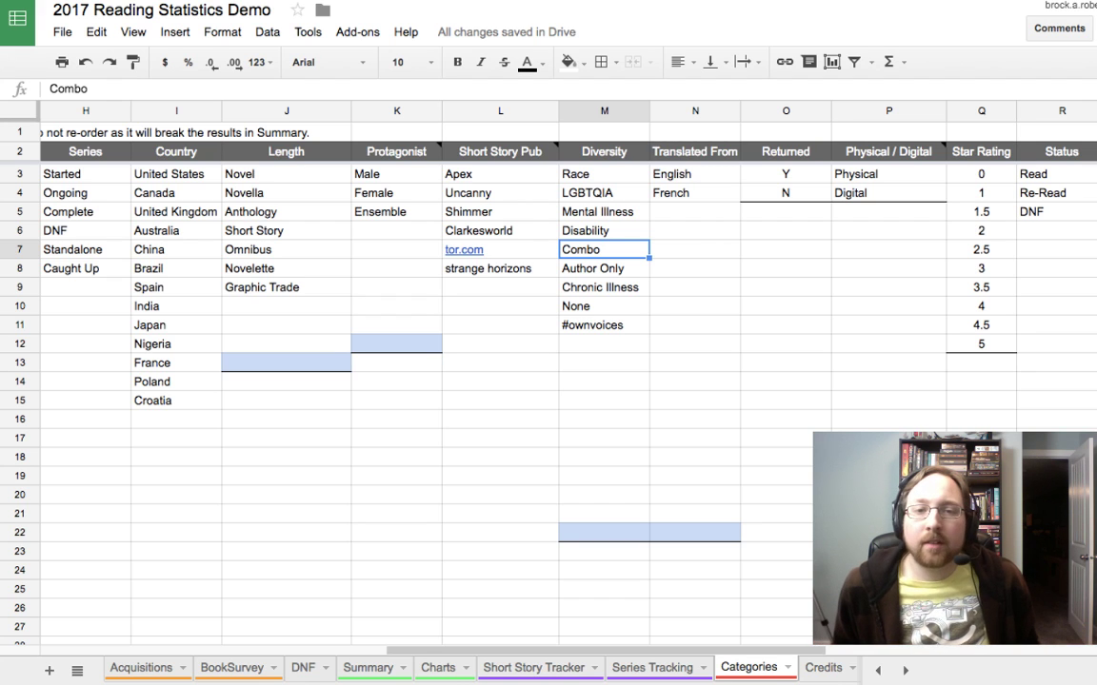
left_click(603, 192)
Step: Examine the Translated From options English and French, ending on the empty cell N5 below them
left_click(695, 193)
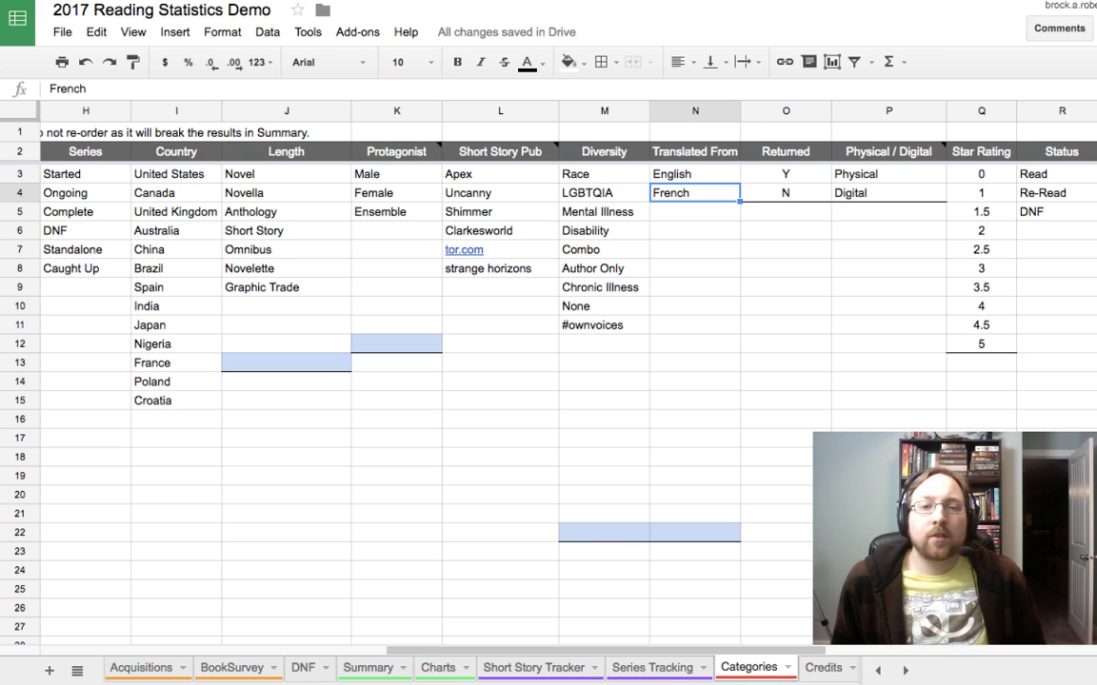
left_click(695, 211)
left_click(695, 173)
left_click(695, 211)
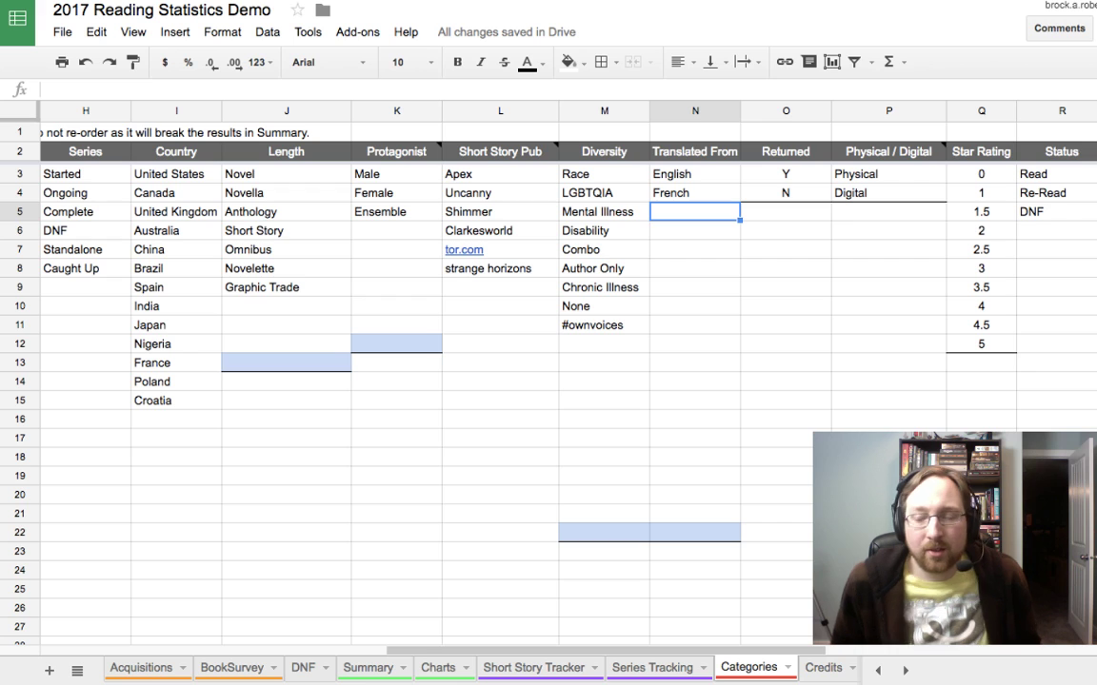
key("Up")
key("Up")
key("Down")
key("Down")
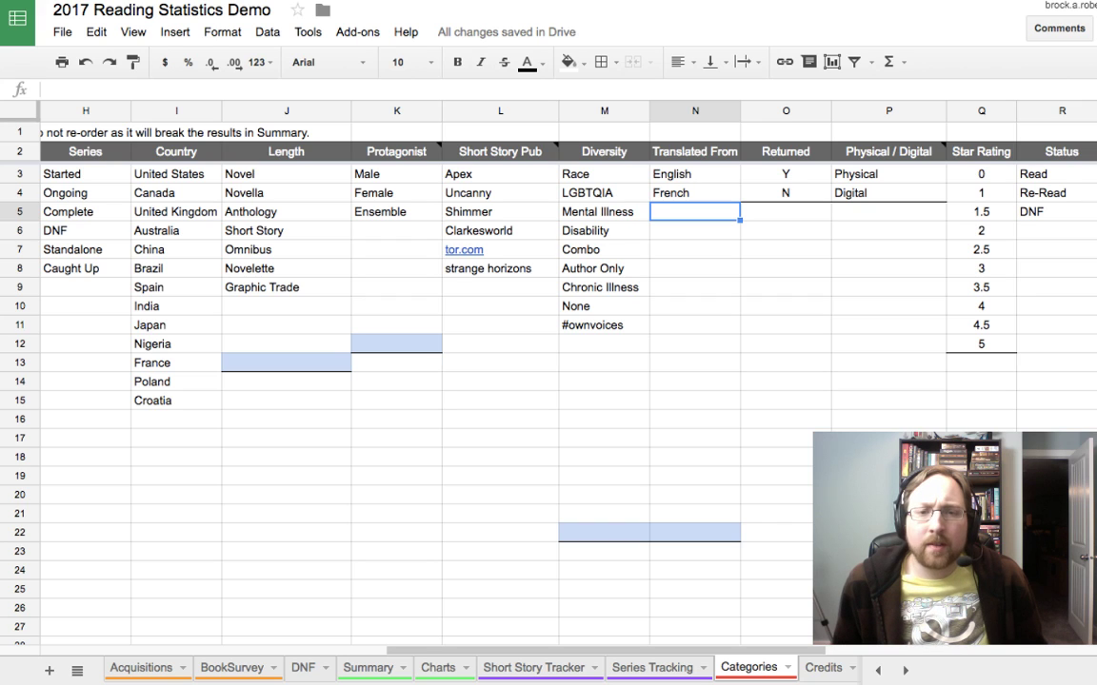
key("Up")
key("Up")
key("Down")
key("Down")
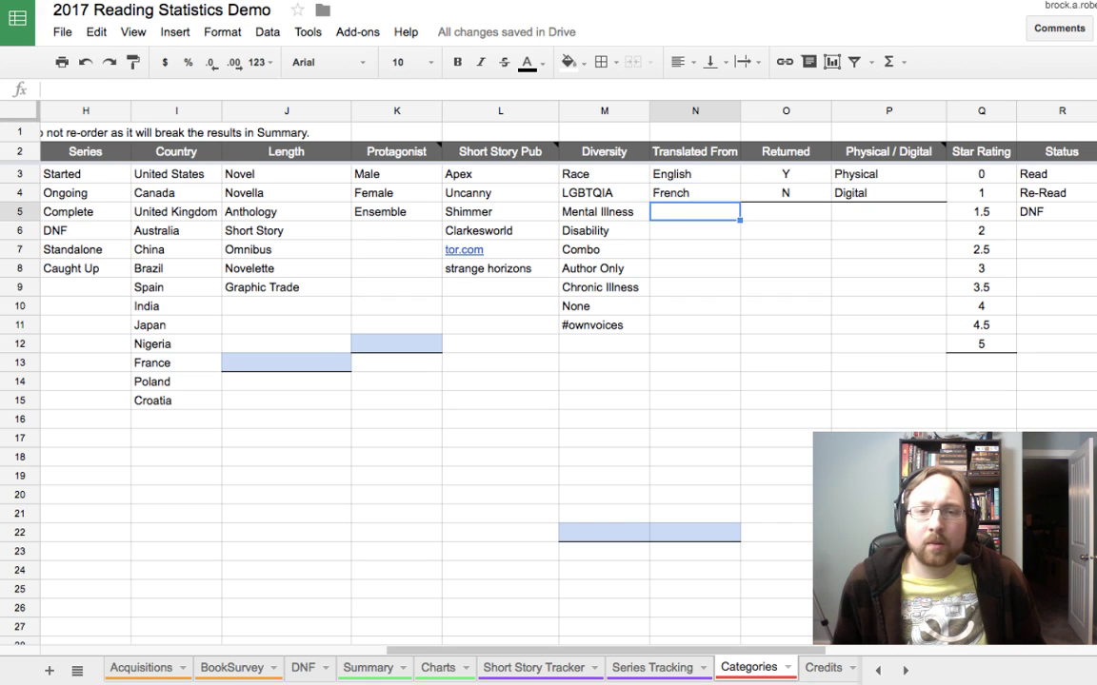
Step: Examine the Returned options Y and N, ending on Physical in the Physical / Digital list
key("Up")
key("Up")
key("Down")
left_click(785, 174)
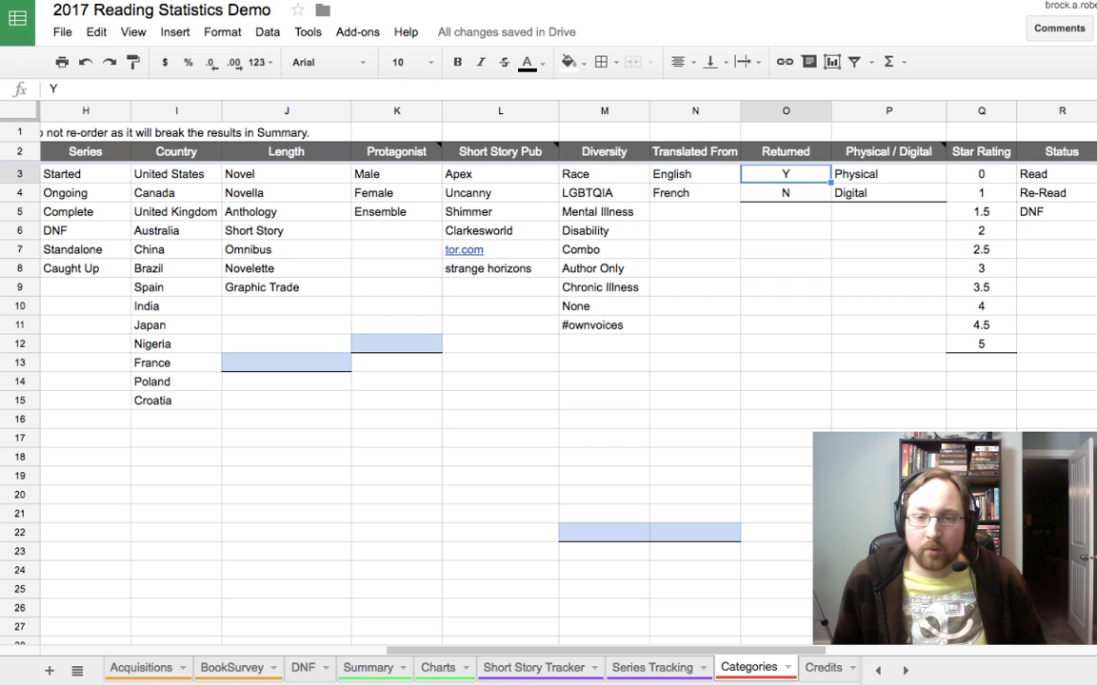
key("Down")
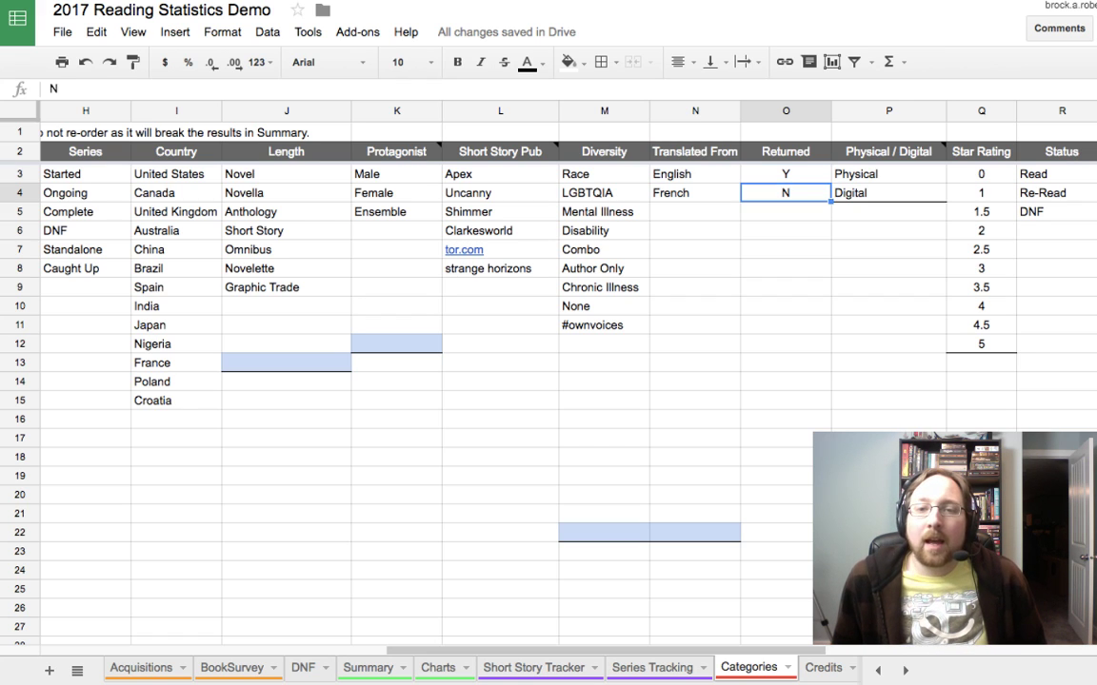
key("Right")
key("Up")
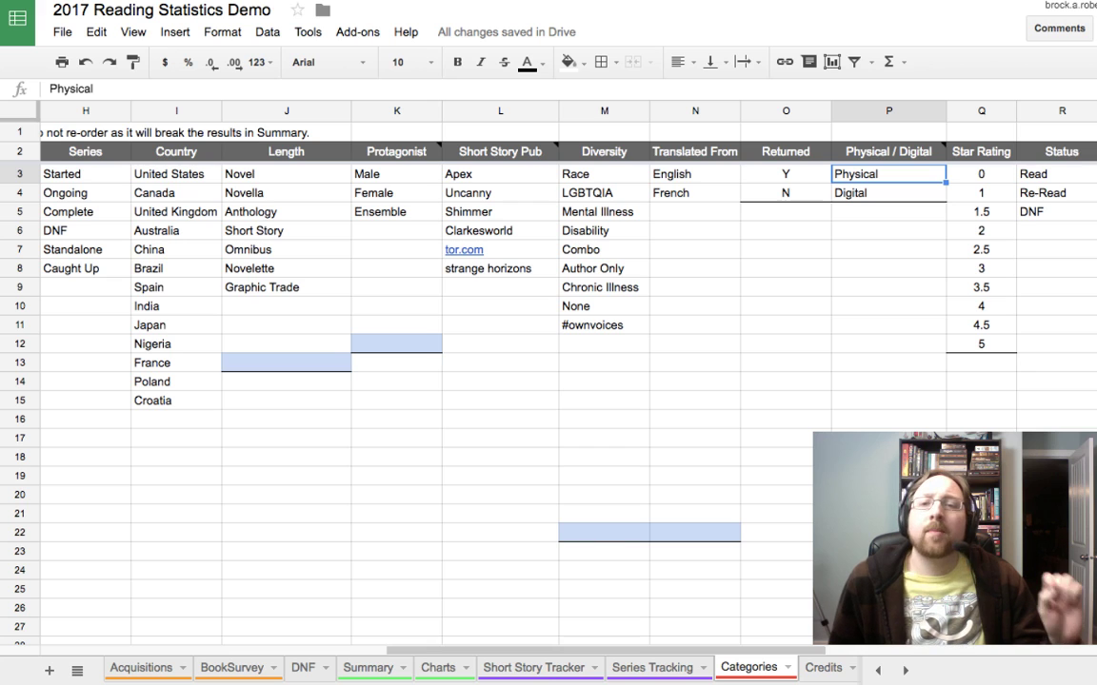
Step: Look across row 5 from the Physical / Digital list past Star Rating, ending on cell Q5
left_click(888, 212)
key("Right")
key("Right")
key("Right")
key("Right")
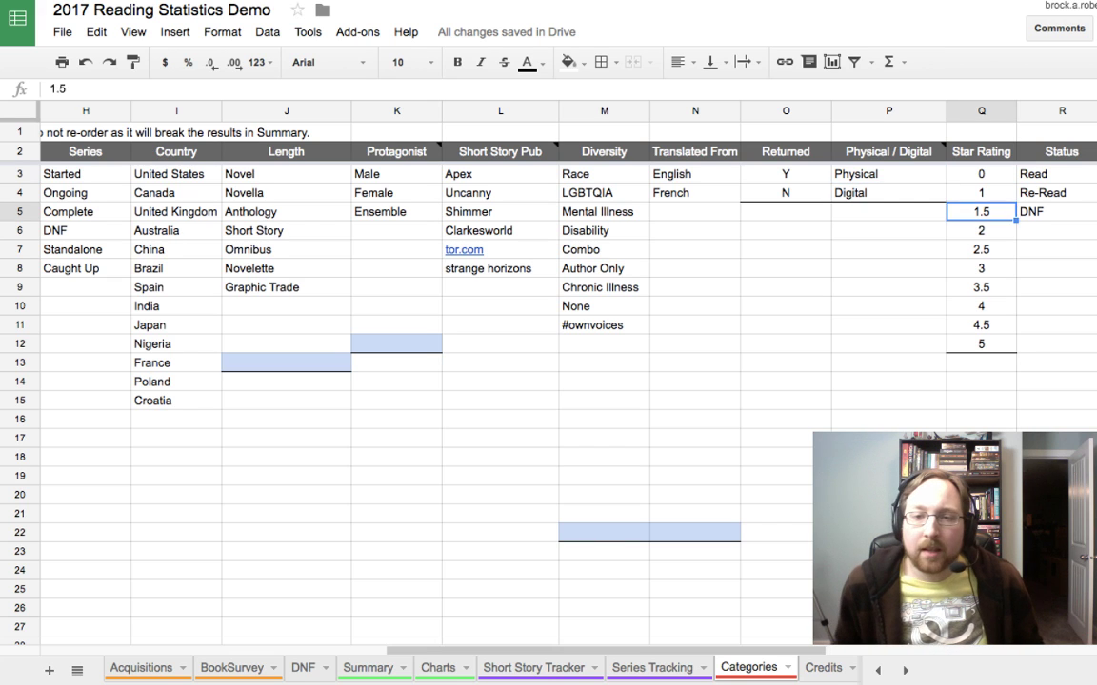
key("Left")
key("Left")
key("Left")
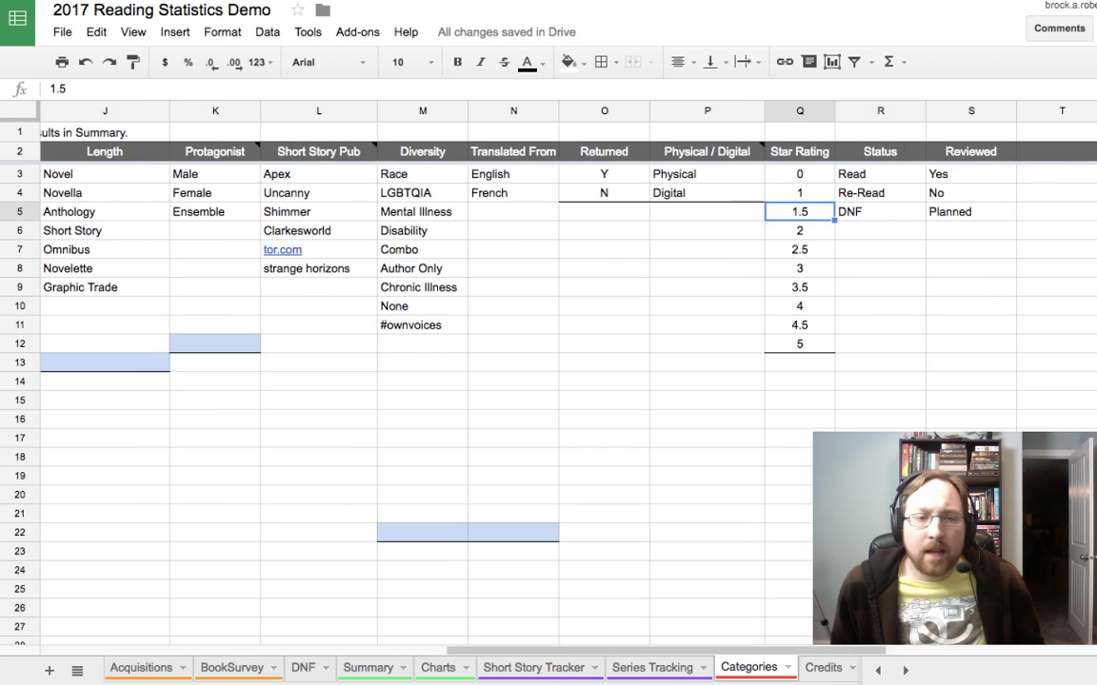
Step: Check the Status options Re-Read and Read in column R
key("Up")
key("Right")
key("Right")
key("Left")
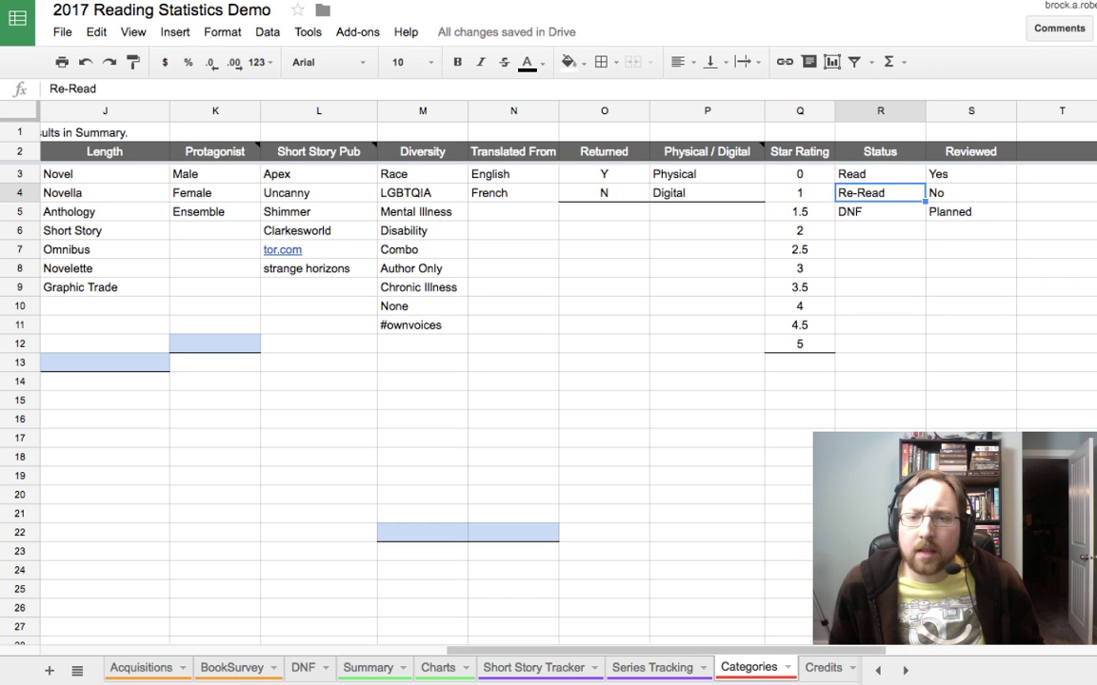
key("Up")
Step: Go through the Reviewed options from Yes down to Planned and return to Yes in cell S3
key("Right")
key("Down")
key("Down")
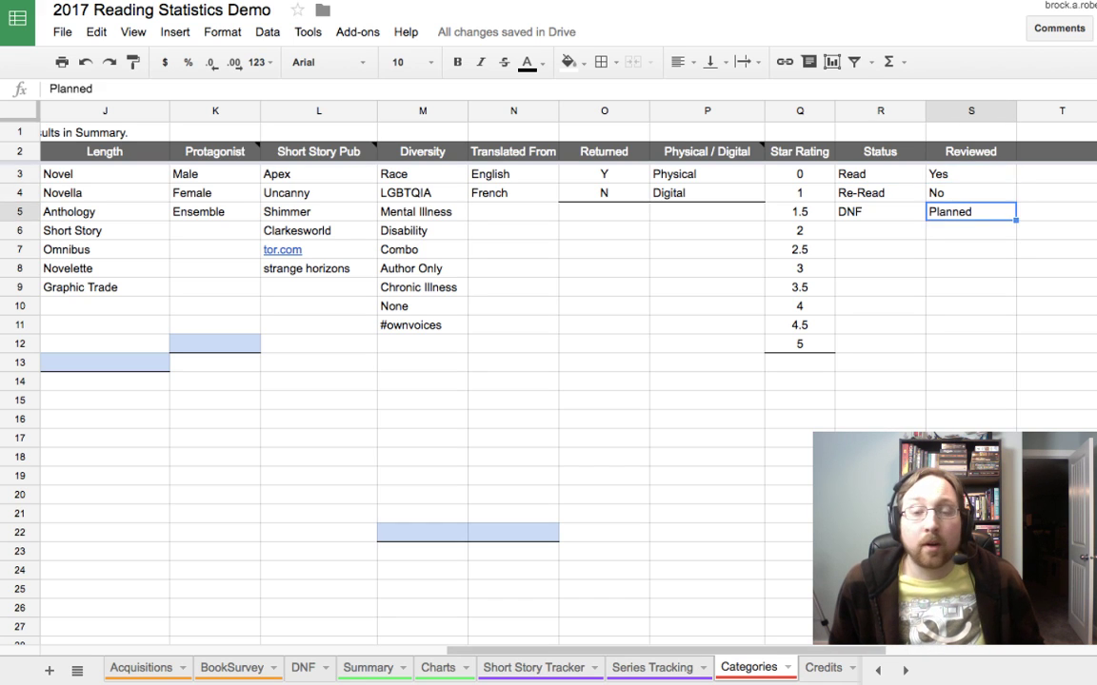
key("Up")
key("Up")
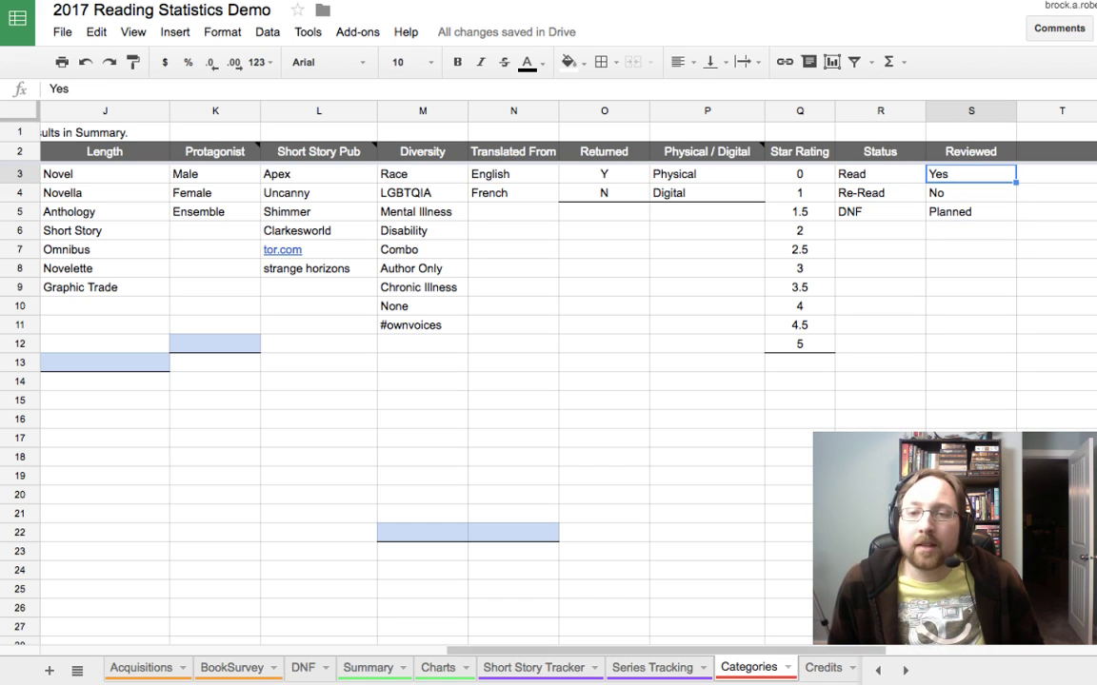
key("Down")
key("Up")
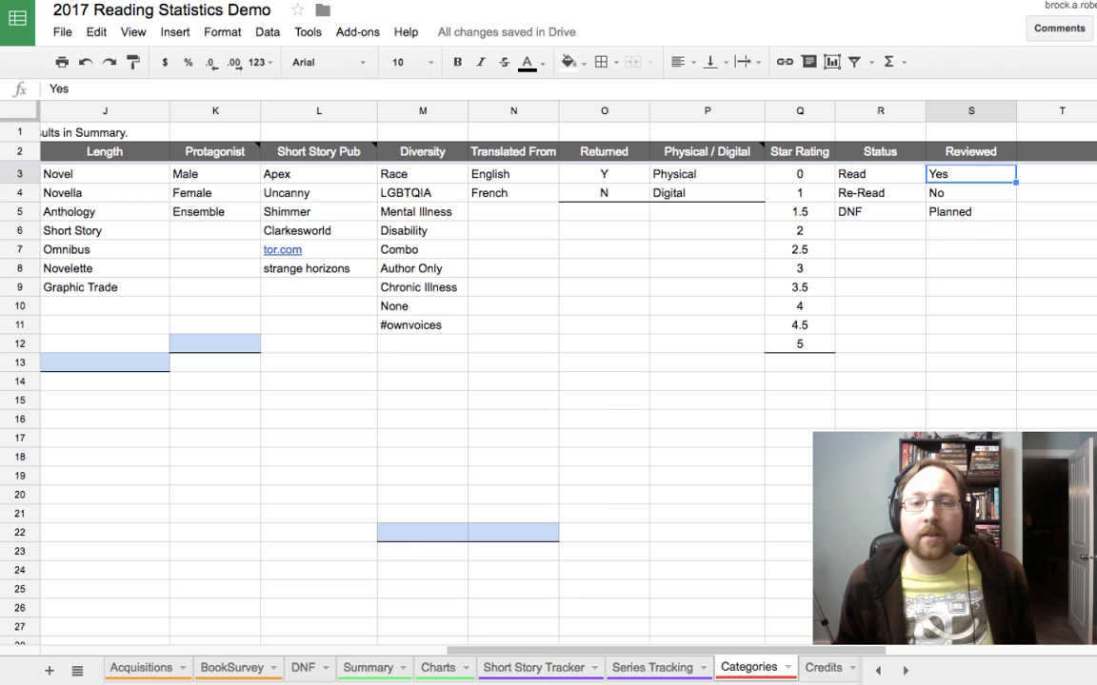
Step: Go back across the category lists to Gender, ending on empty cell A7 below Unknown
key("Left")
key("Left")
key("Left")
key("Left")
key("Left")
key("Left")
key("Left")
key("Left")
key("Left")
key("Left")
key("Left")
key("Left")
key("Left")
key("Left")
key("Left")
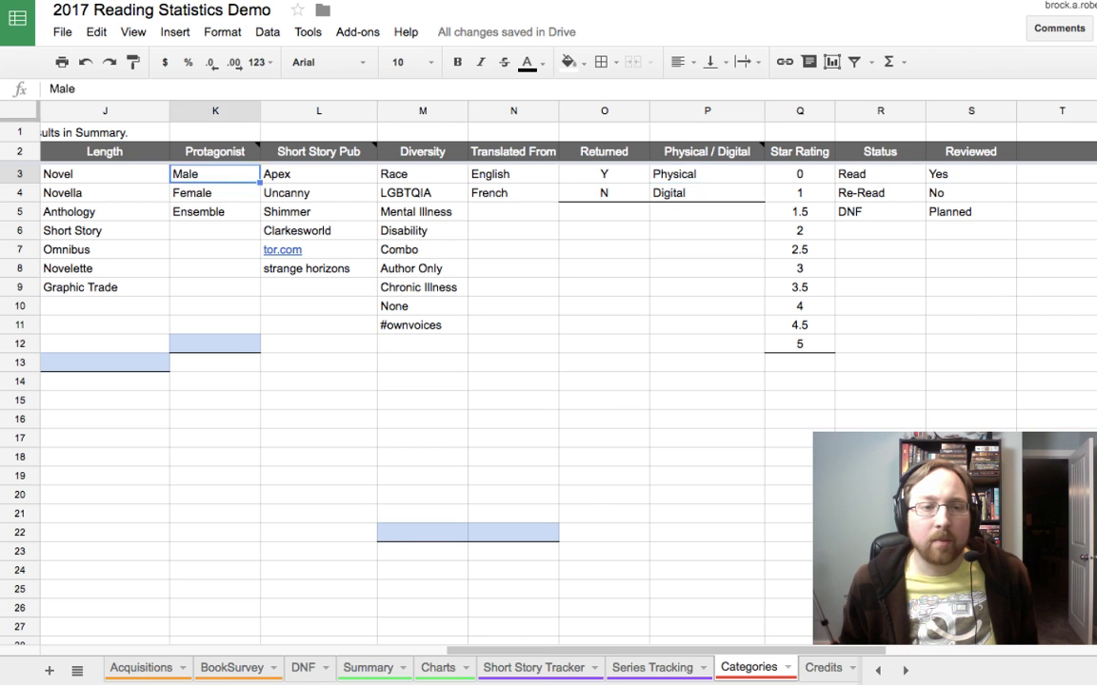
key("Left")
key("Left")
key("Left")
key("Down")
key("Down")
key("Down")
key("Down")
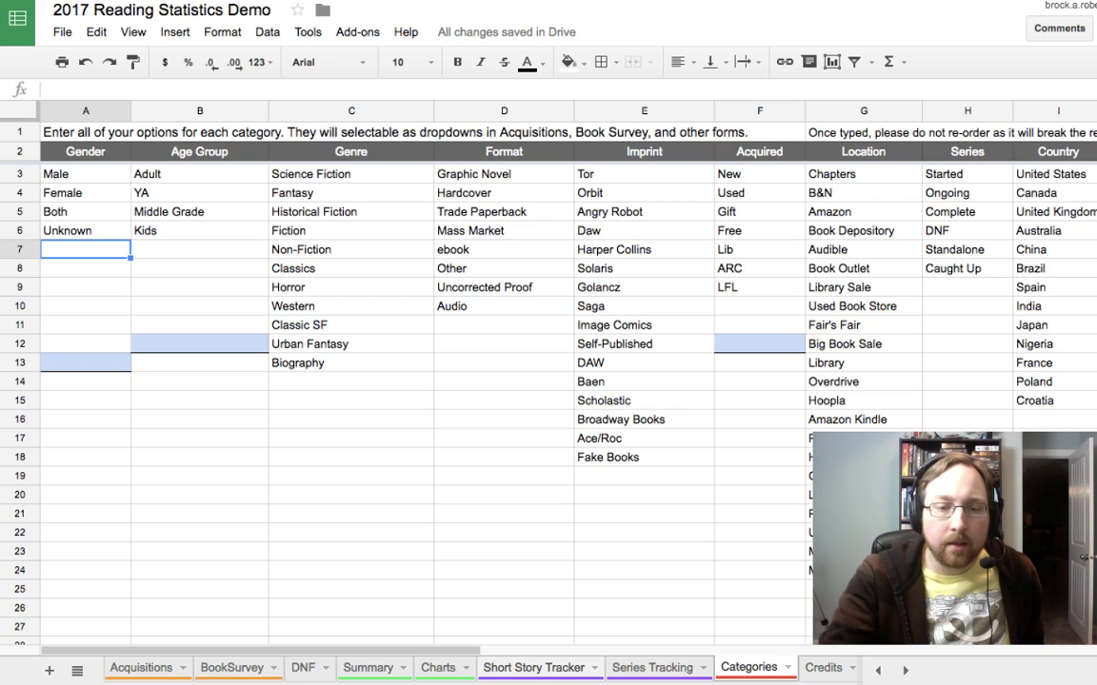
Step: Look at the Short Story Tracker and BookSurvey sheets, and switch to the Acquisitions sheet
left_click(533, 667)
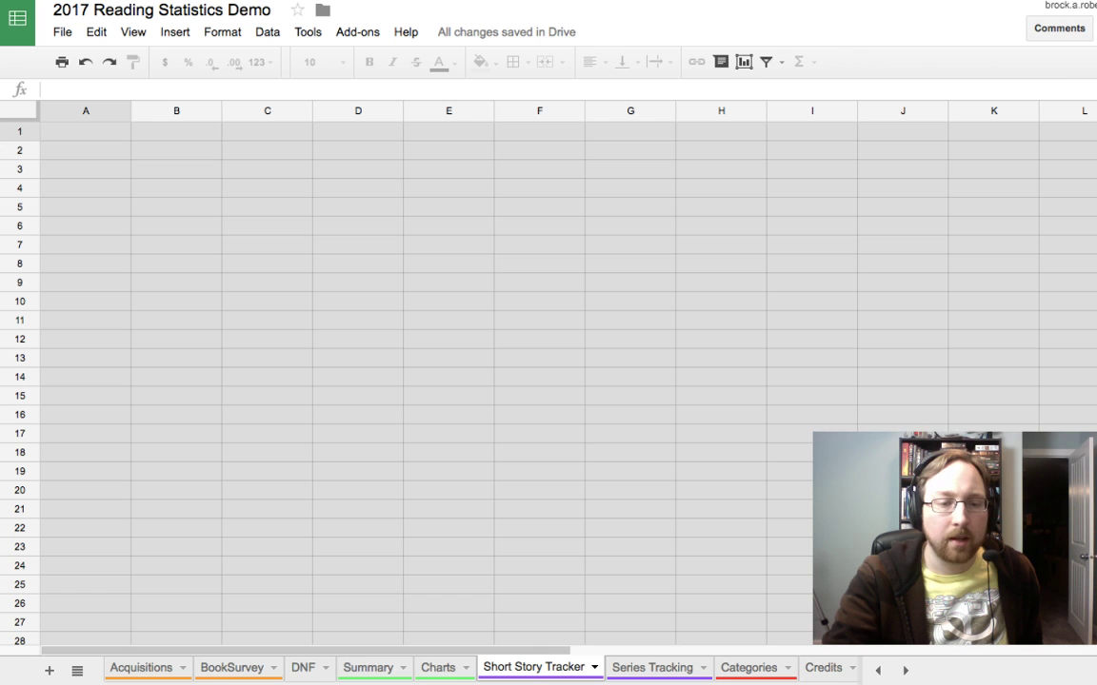
left_click(539, 667)
left_click(232, 667)
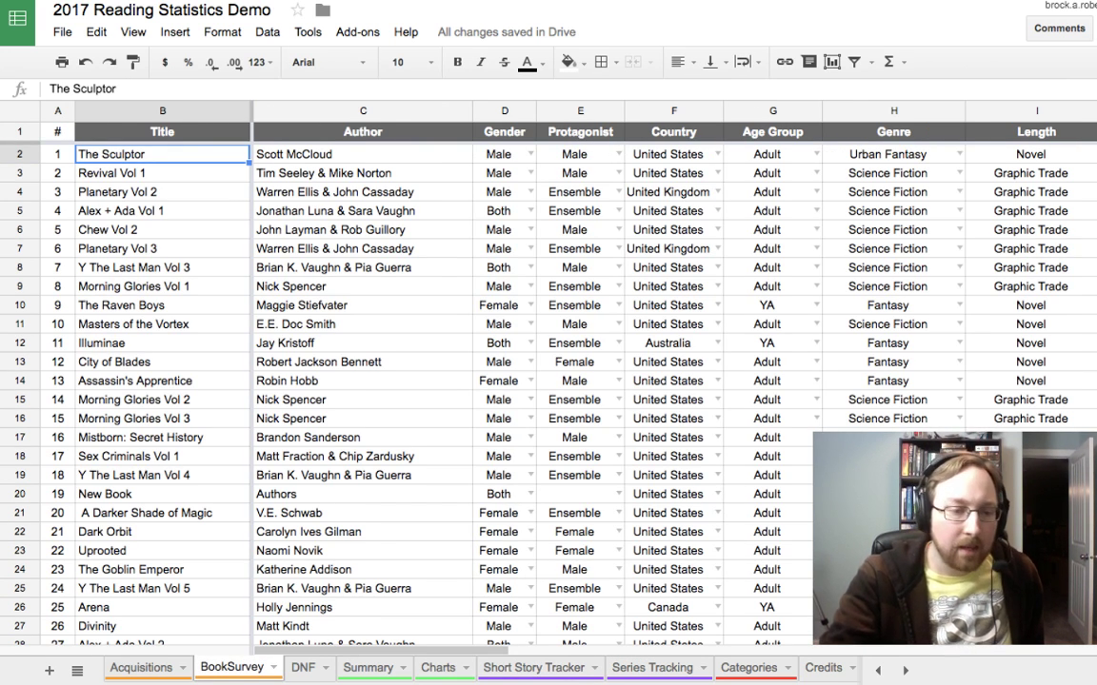
left_click(141, 667)
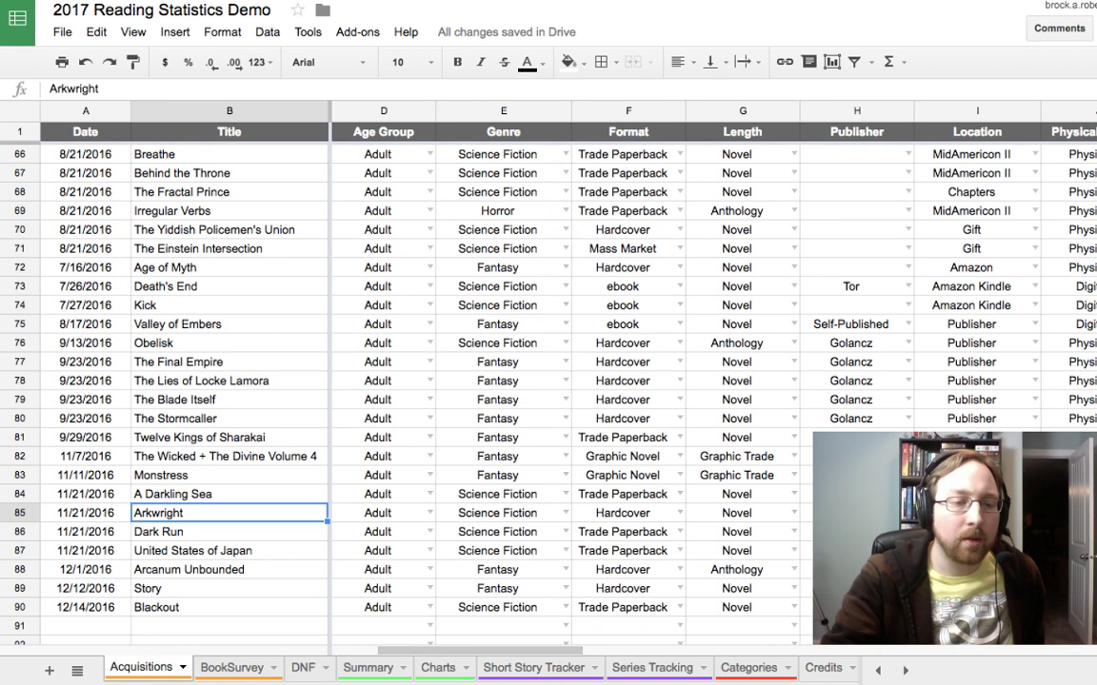
Step: View the sheet options for Acquisitions and the list of all sheets, and close them
left_click(182, 667)
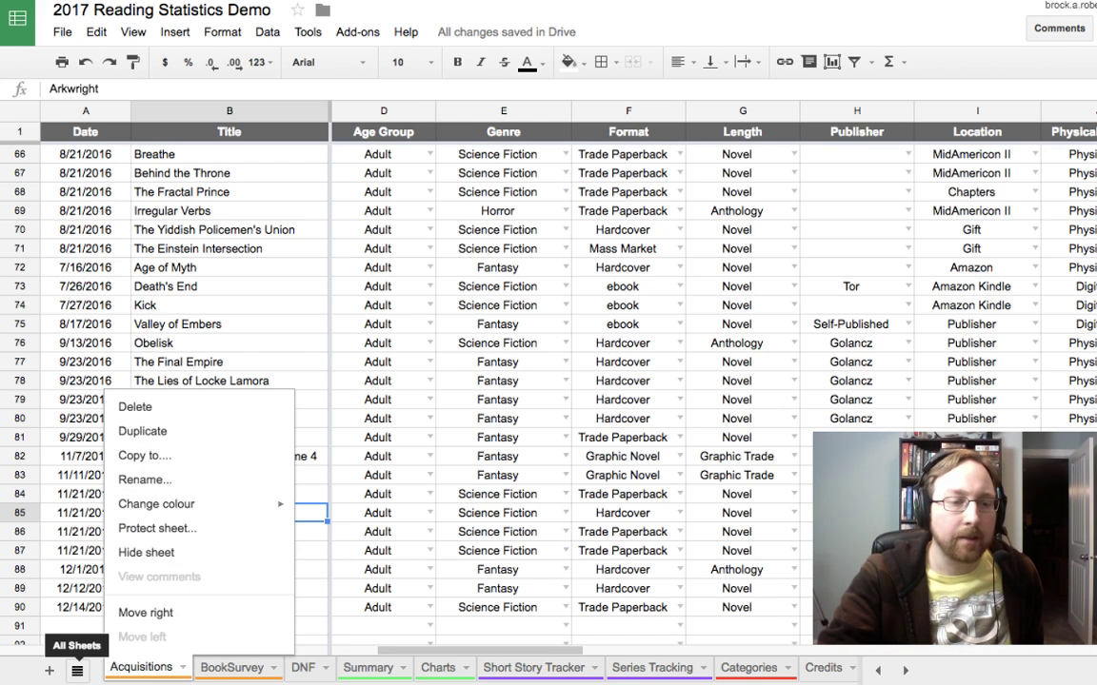
left_click(77, 670)
left_click(77, 670)
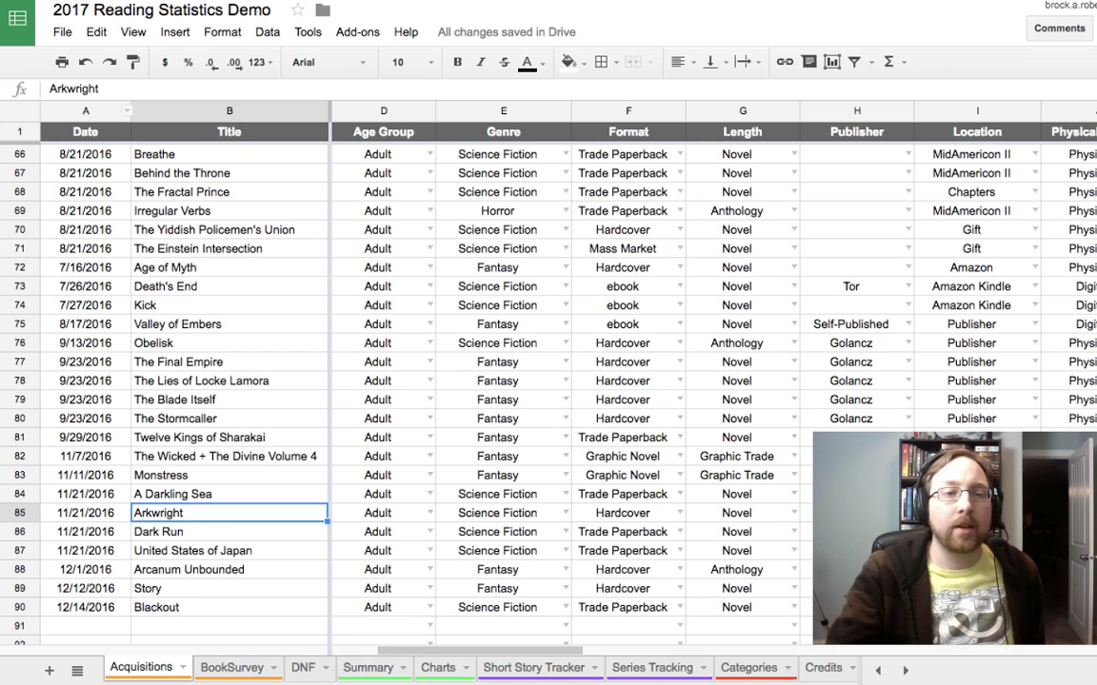
Step: Look across the Acquisitions columns from Author through Location, Cost and Read, and return to the Author column
key("Right")
key("Right")
key("Left")
key("Left")
key("Left")
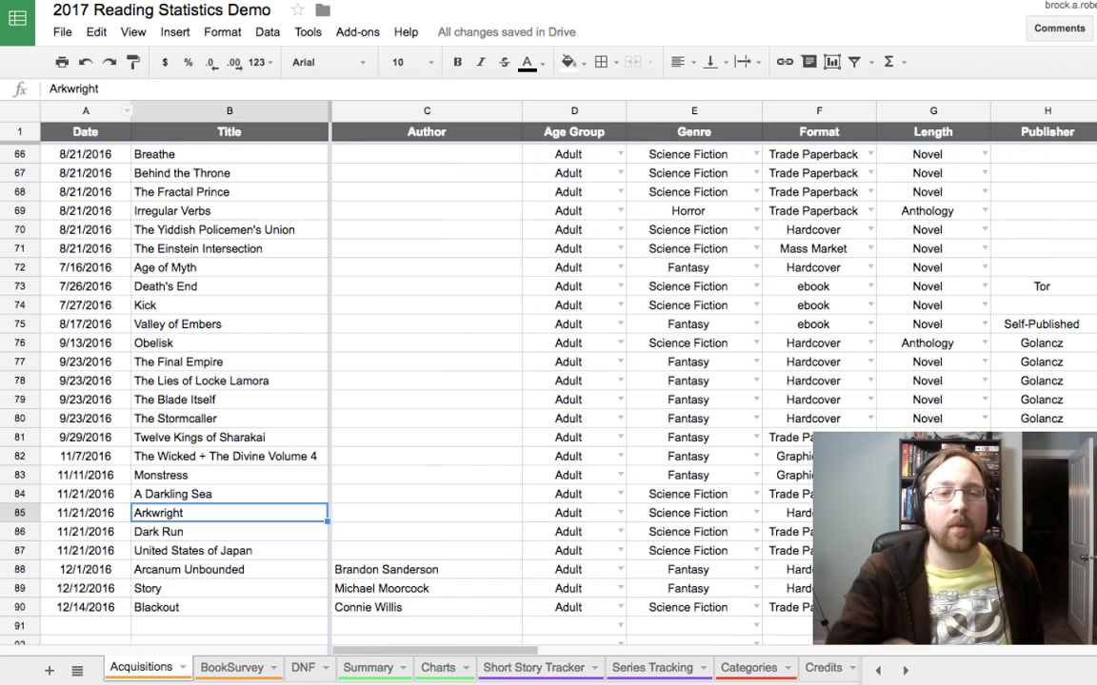
scroll(571, 381, "right", 6)
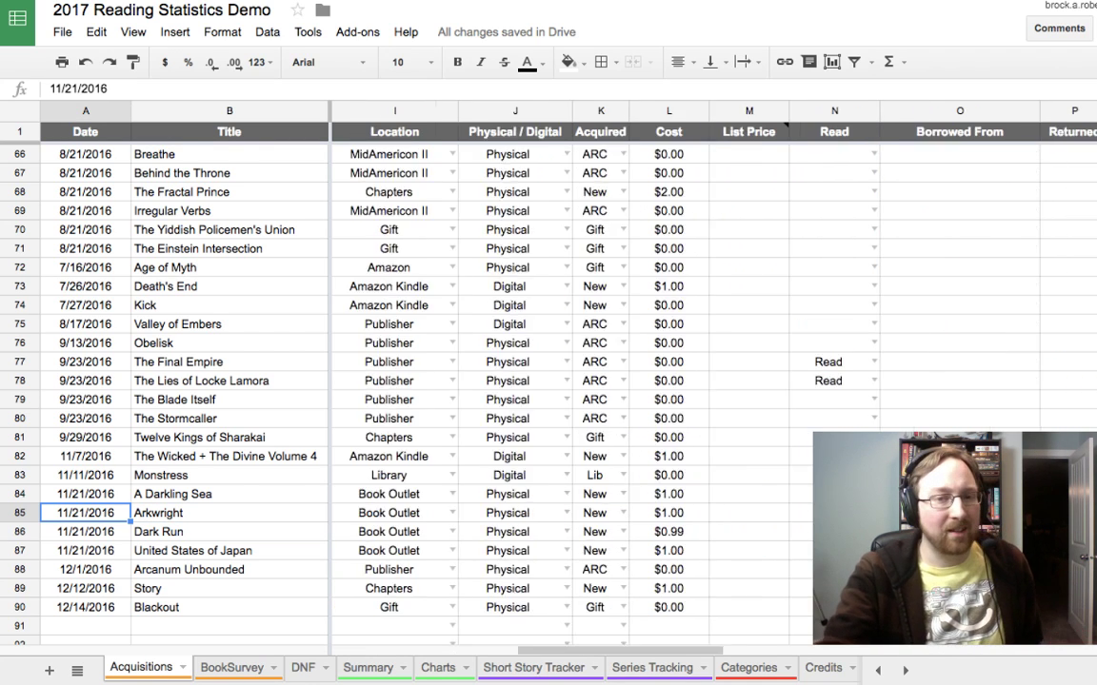
scroll(571, 381, "up", 1)
scroll(572, 380, "left", 6)
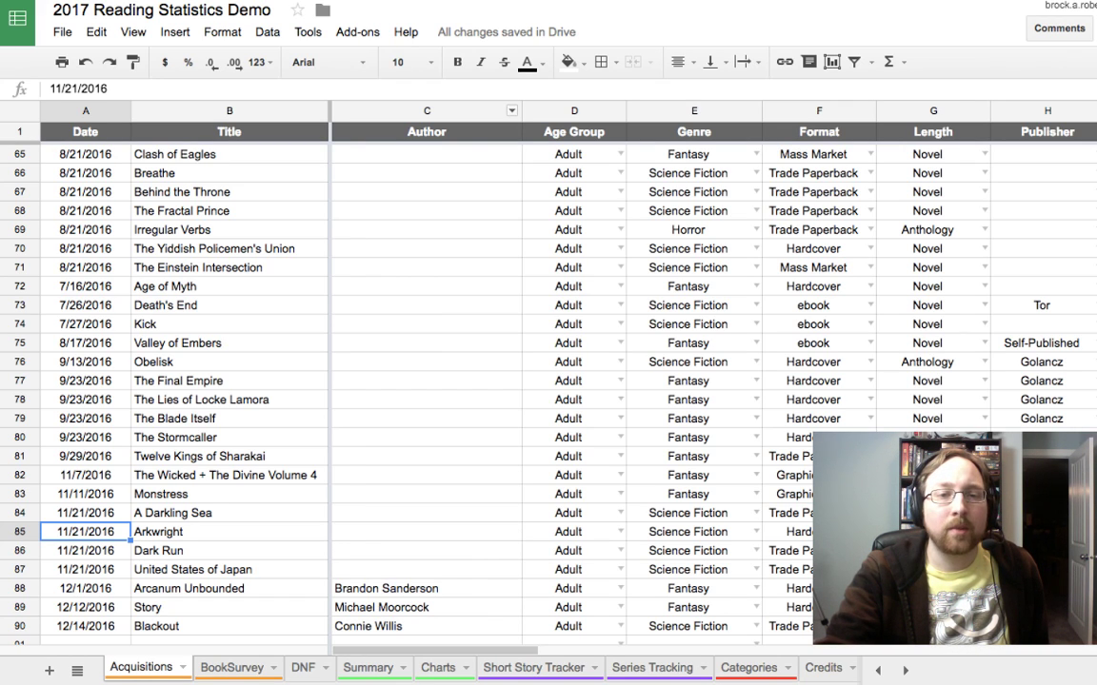
Step: View the column options for the Author column, such as Hide column, and close them on cell C68
left_click(426, 110)
left_click(511, 111)
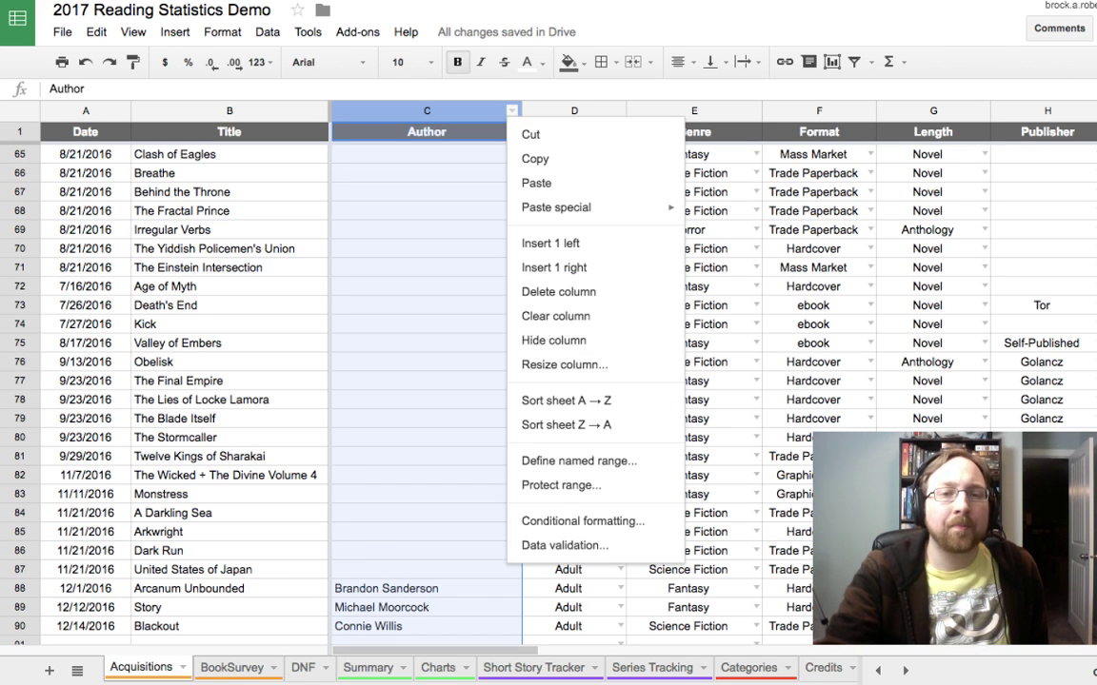
left_click(426, 211)
Step: Move along the Fractal Prince row between Author, Genre and Format, ending on its empty Author cell
key("Right")
key("Right")
key("Right")
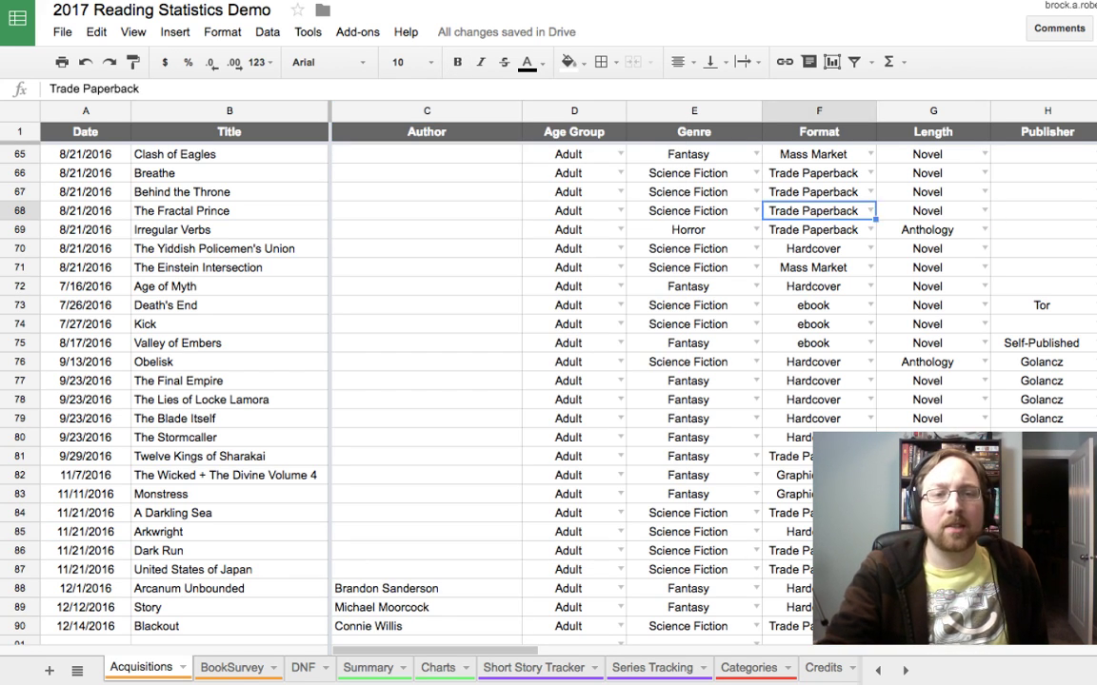
key("Left")
key("Left")
key("Left")
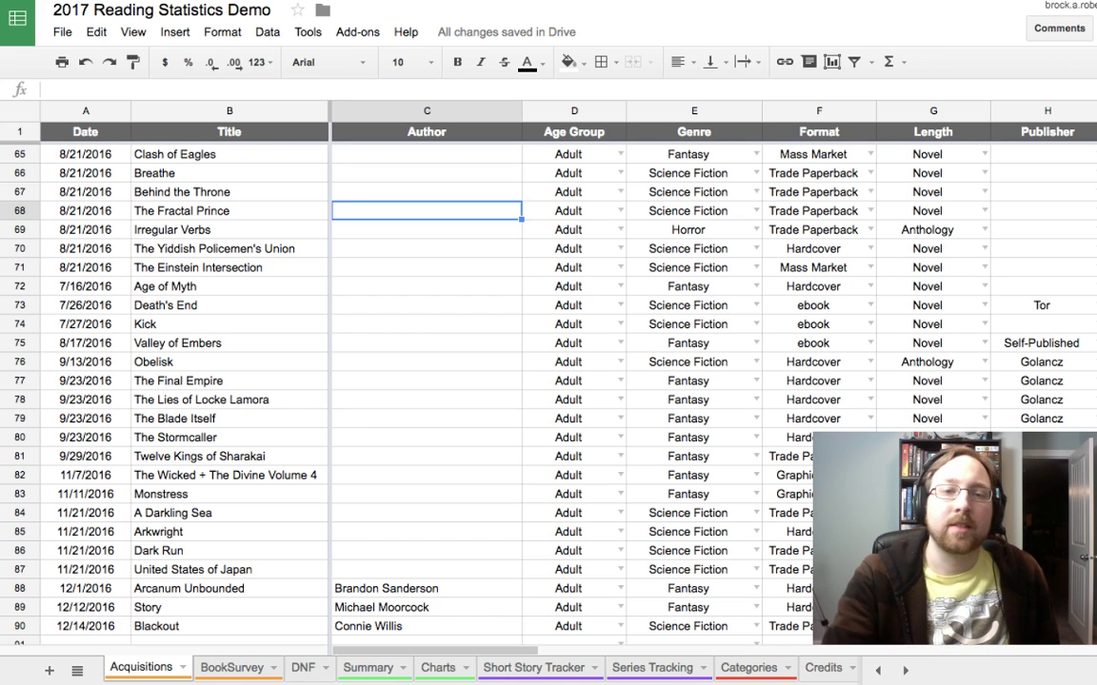
left_click(694, 210)
left_click(427, 211)
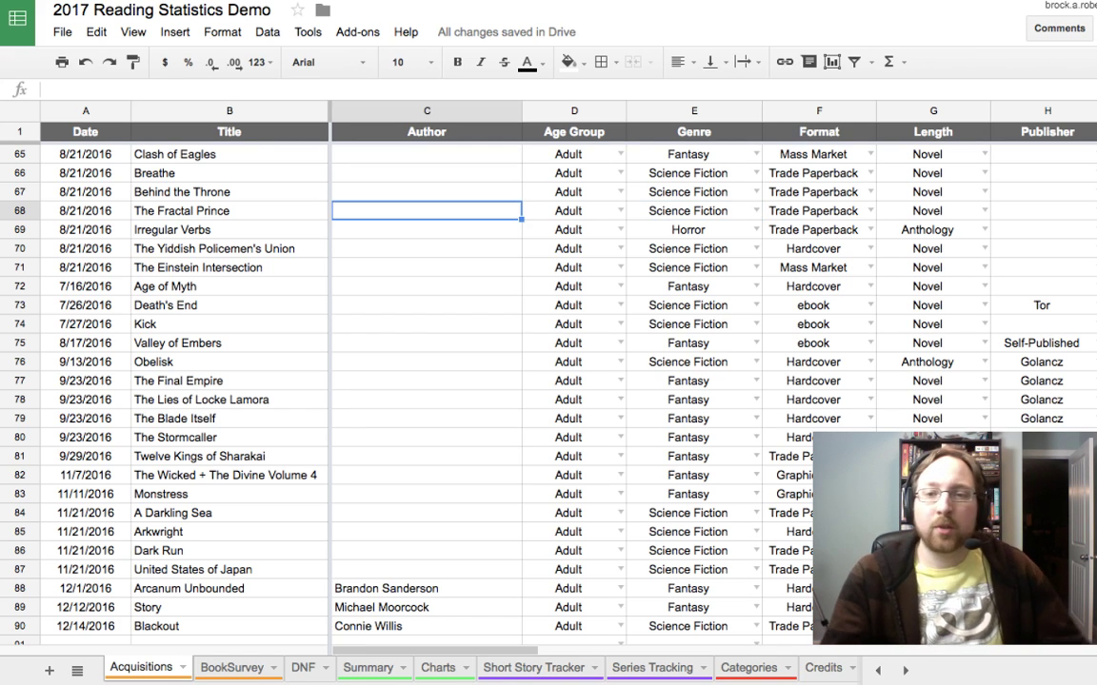
Step: Go across the Fractal Prince row from Title to the Read column and back to Title
left_click(228, 211)
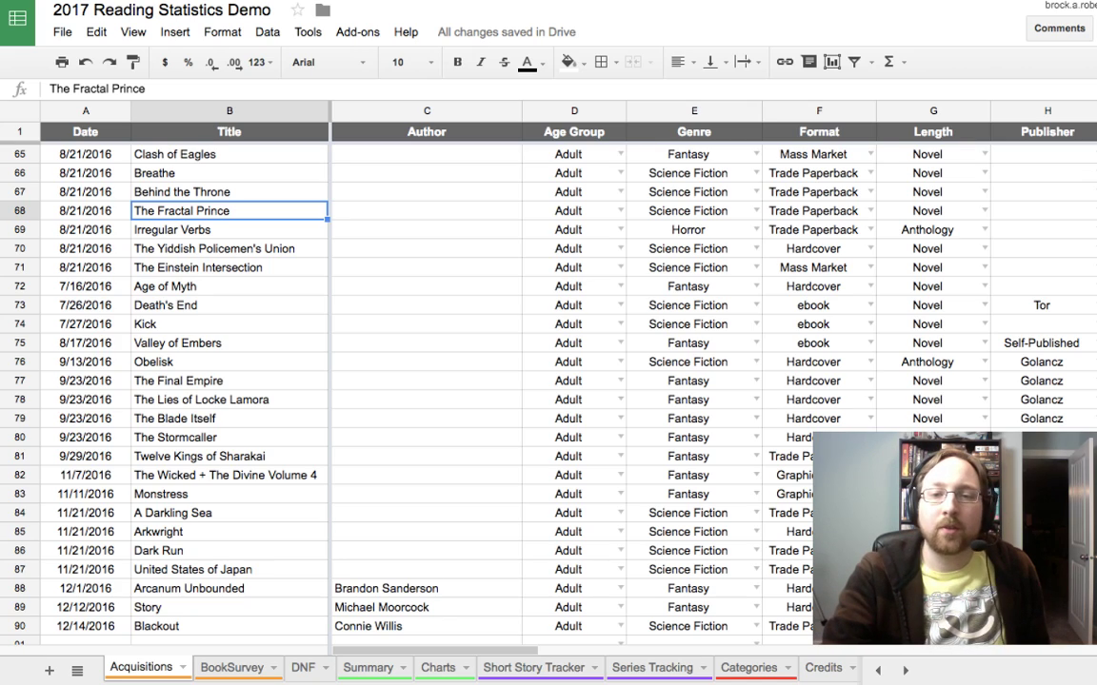
key("Right")
key("Right")
key("Right")
key("Right")
key("Right")
key("Right")
key("Right")
key("Right")
key("Right")
key("Right")
key("Right")
key("Right")
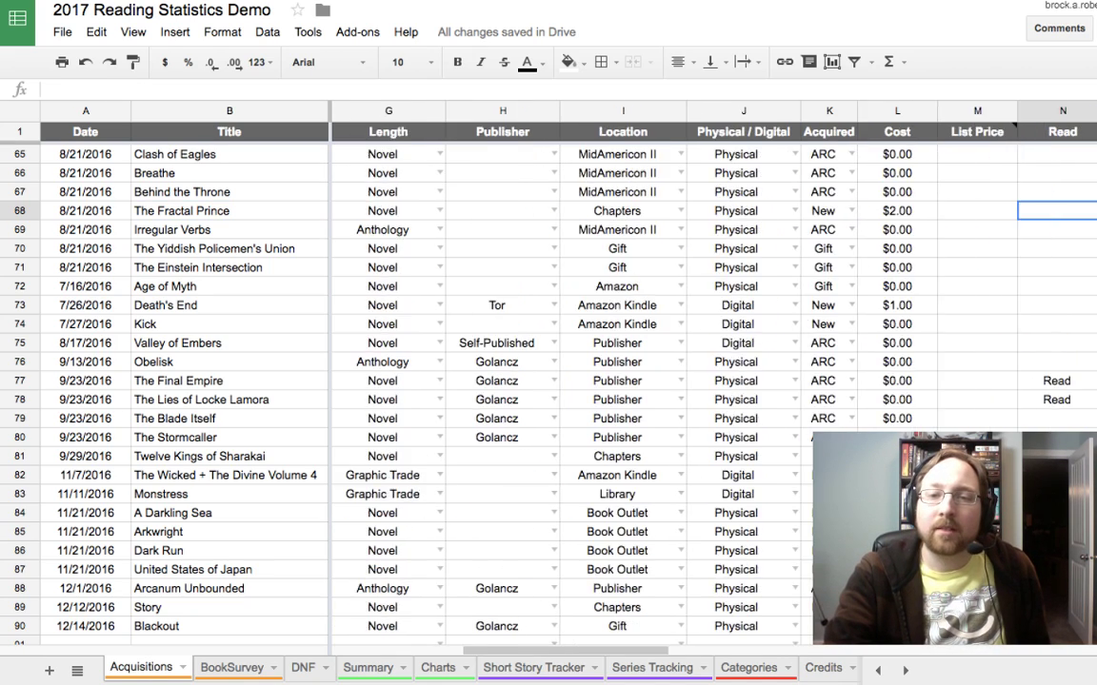
key("Left")
key("Left")
key("Left")
key("Left")
key("Left")
key("Left")
key("Left")
key("Left")
key("Left")
key("Left")
key("Left")
key("Left")
key("Left")
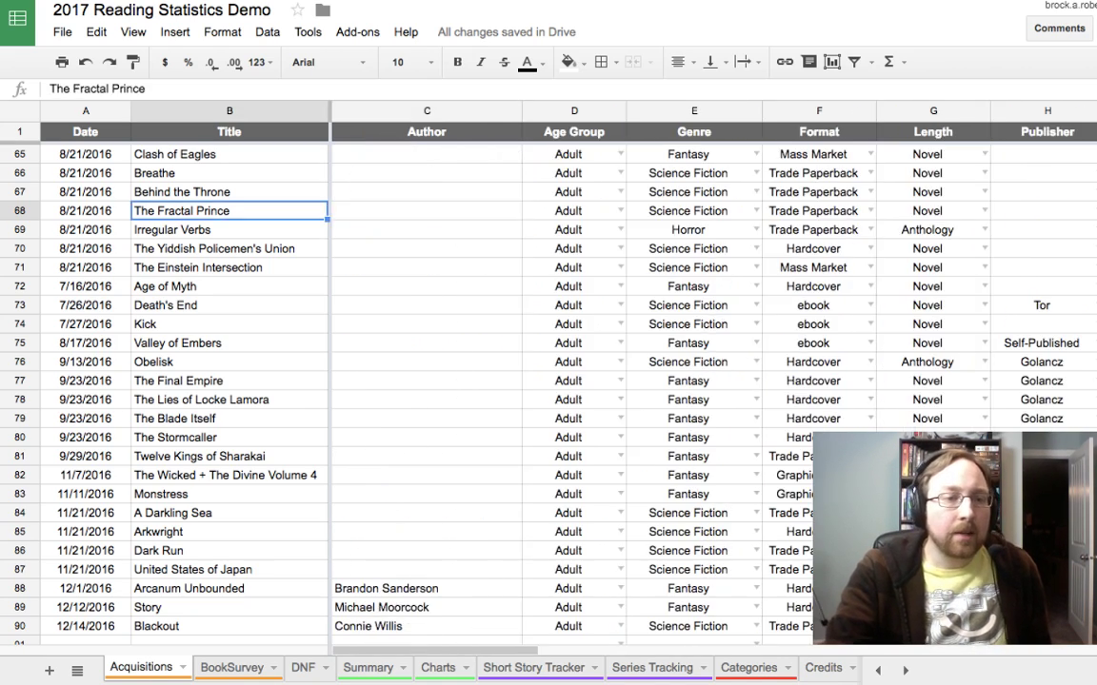
Step: Return to the start of the acquisitions list and check Author cells C2 and C4, ending on Revival's Age Group
key("Right")
scroll(548, 380, "up", 2)
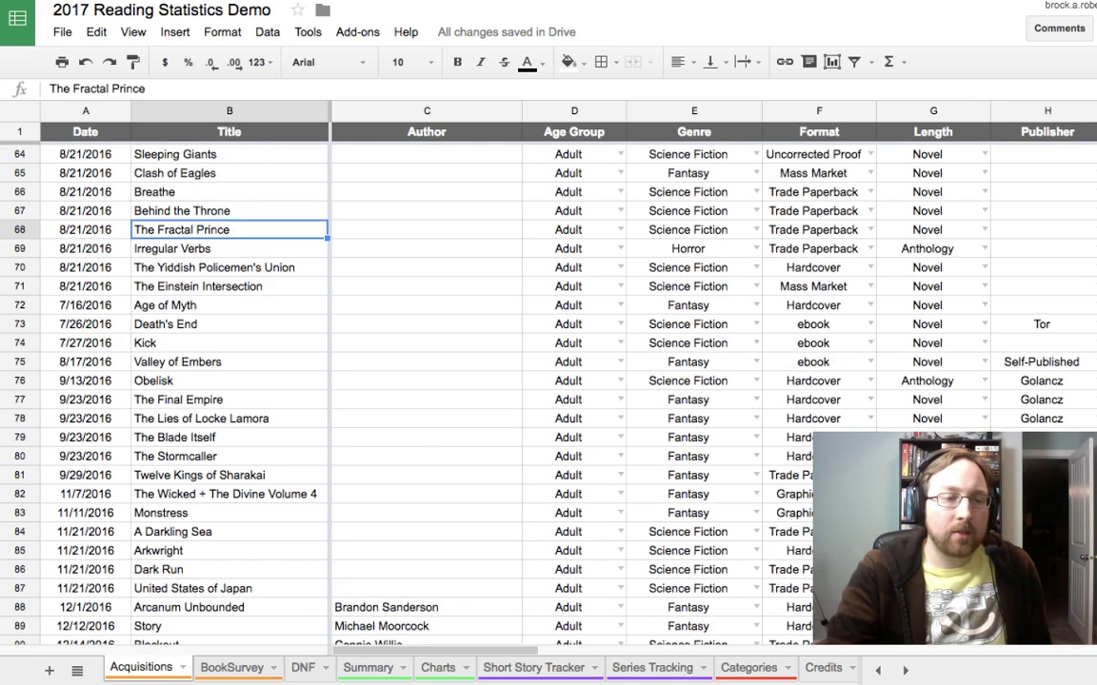
scroll(548, 381, "down", 3)
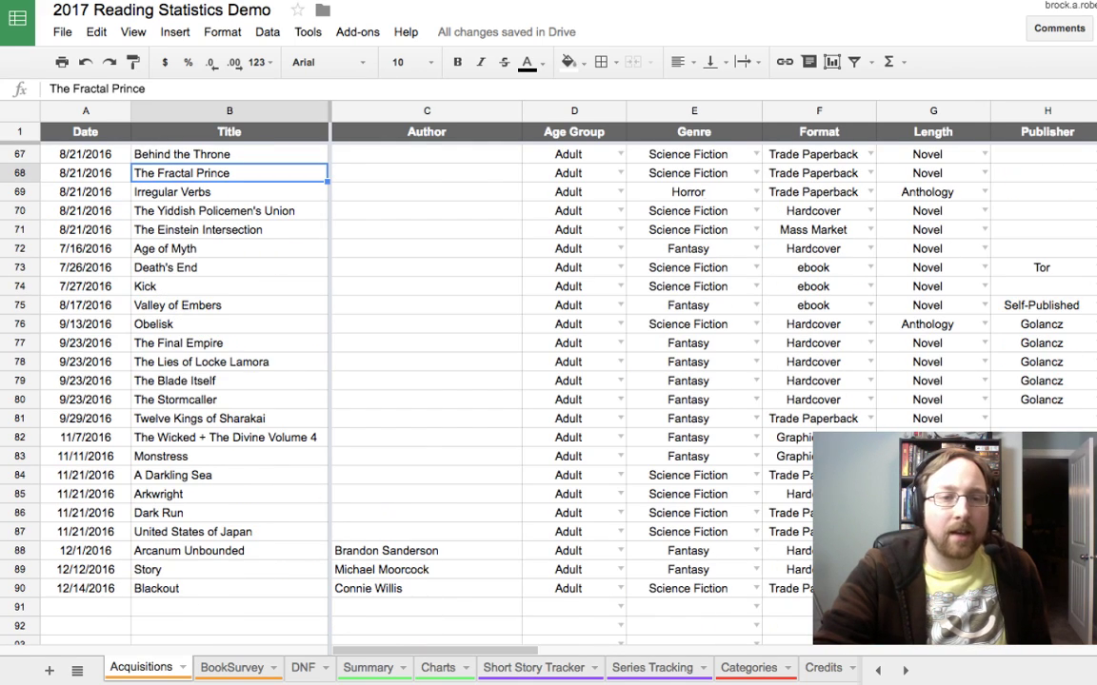
scroll(549, 381, "up", 20)
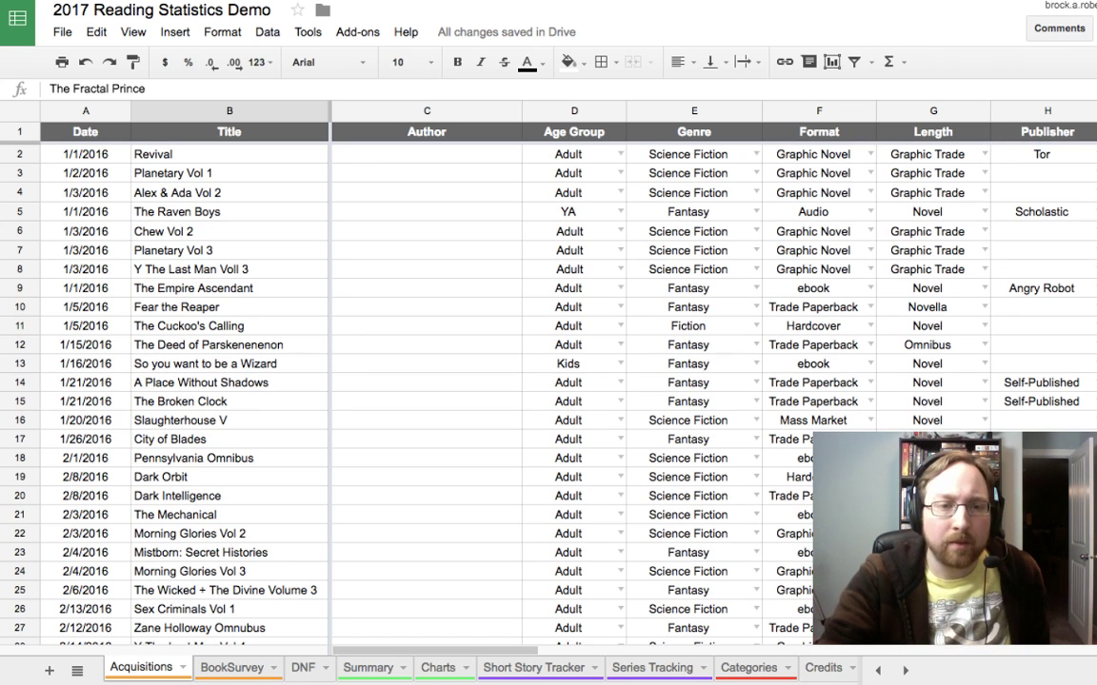
left_click(426, 153)
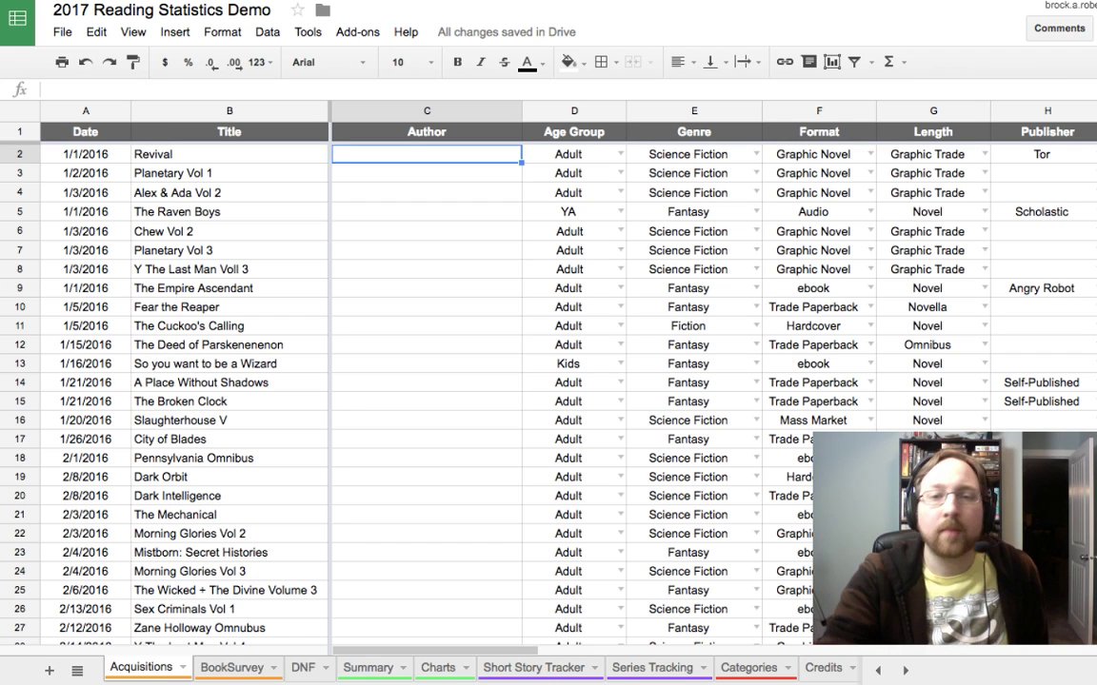
left_click(427, 192)
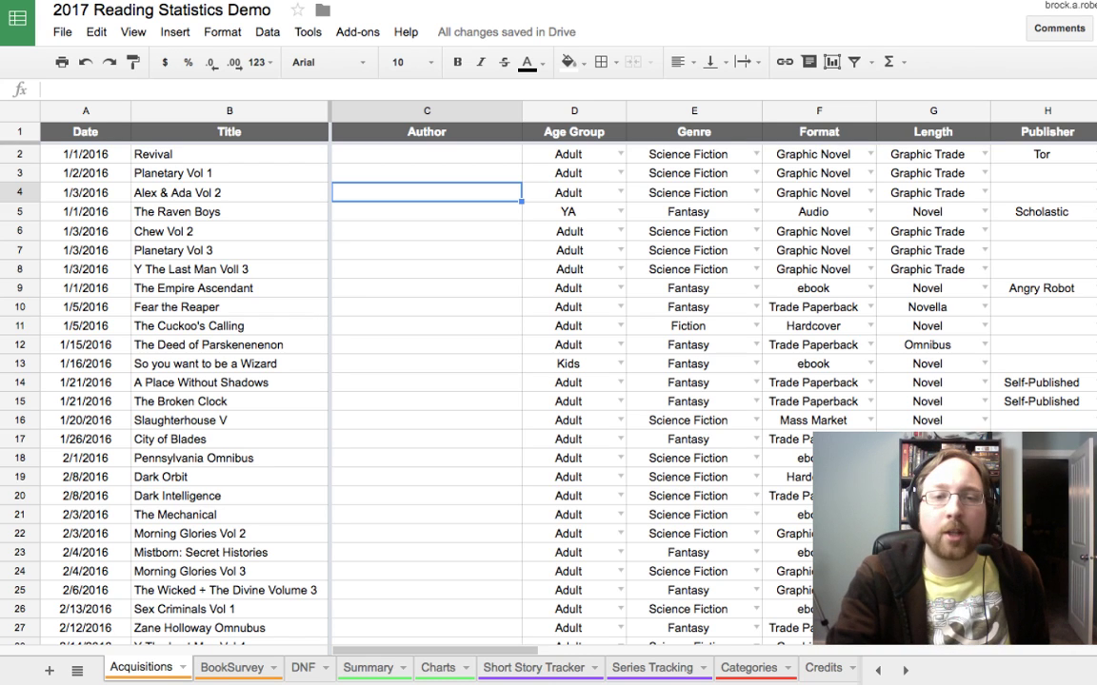
key("Right")
key("Up")
key("Up")
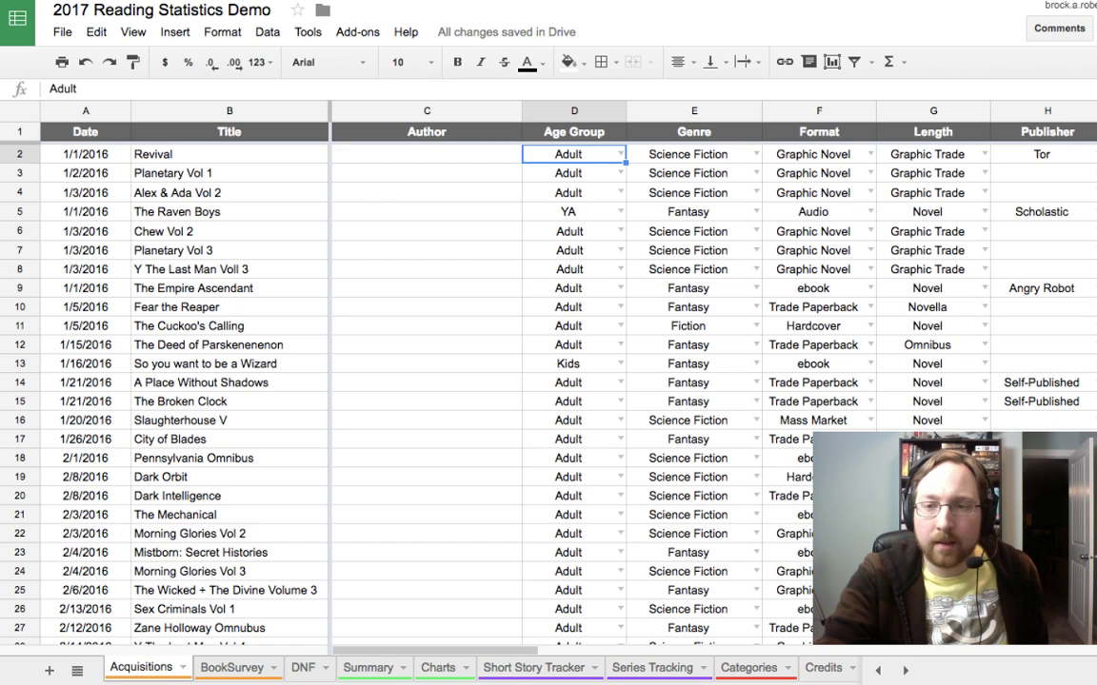
Step: View the choices for Revival's Publisher and The Raven Boys' Age Group without changing them, and look further down the list
double_click(1047, 153)
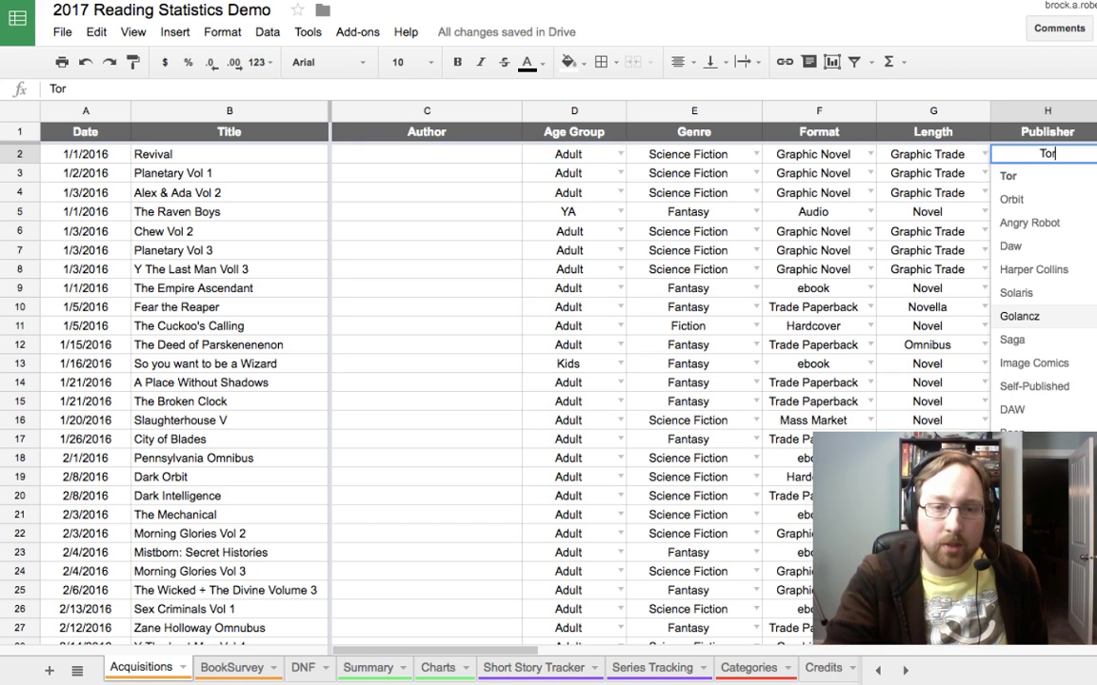
left_click(427, 232)
left_click(620, 211)
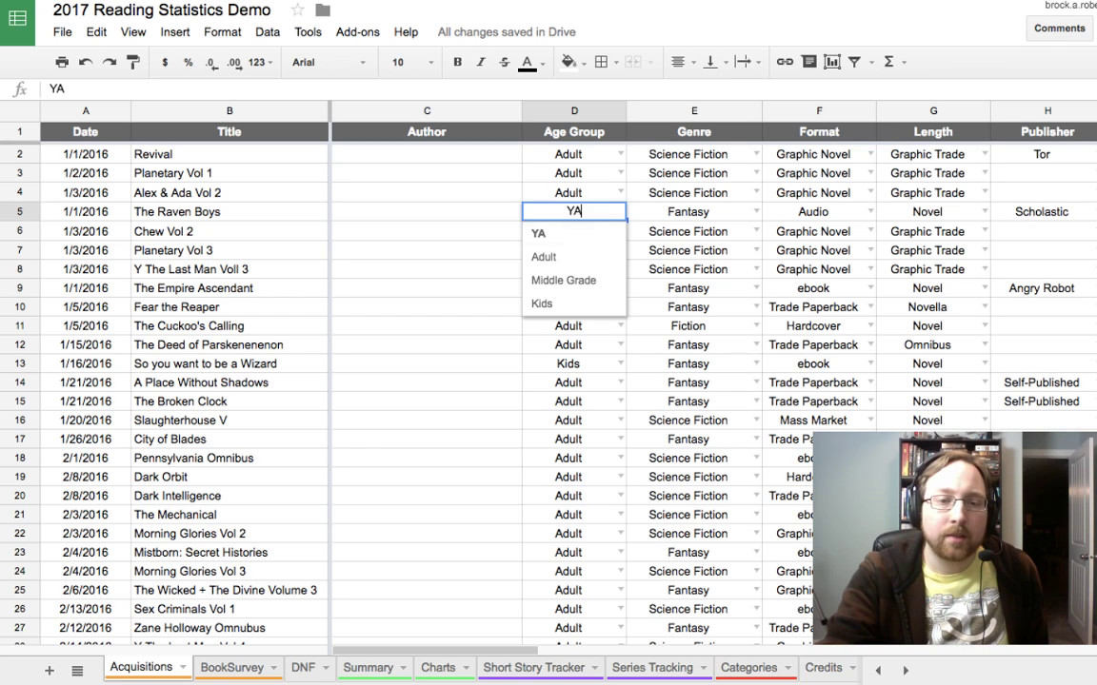
left_click(426, 251)
scroll(548, 380, "down", 14)
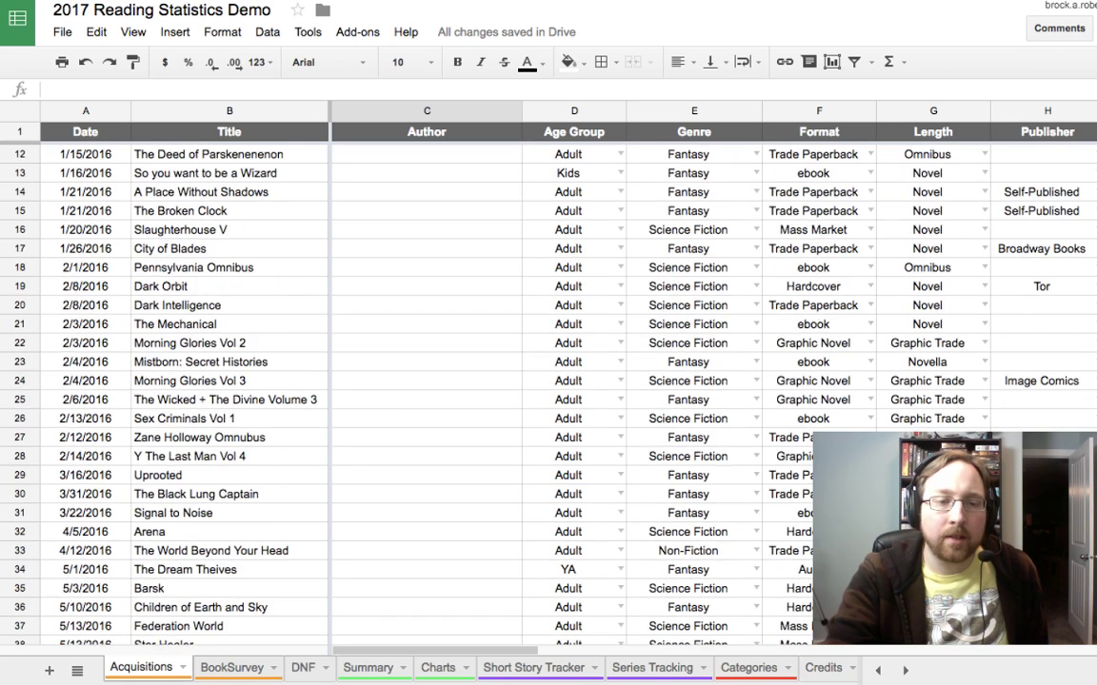
Step: Enter dec 21 as the Date in row 91, the first empty row of the acquisitions list
scroll(549, 381, "down", 12)
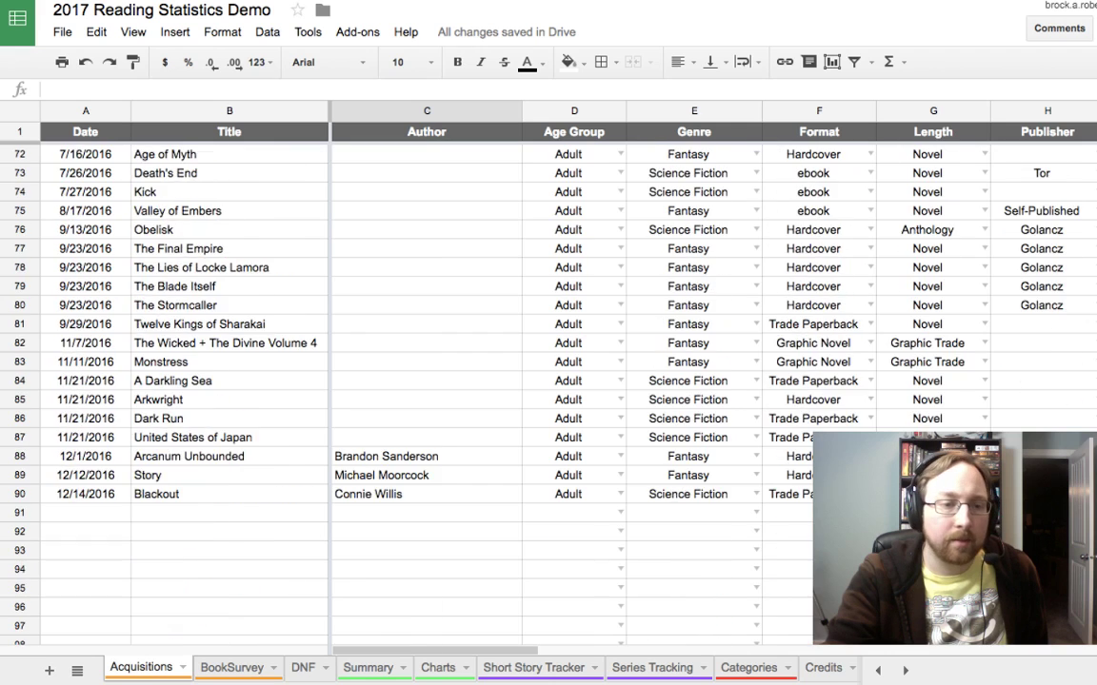
left_click(229, 362)
left_click(86, 361)
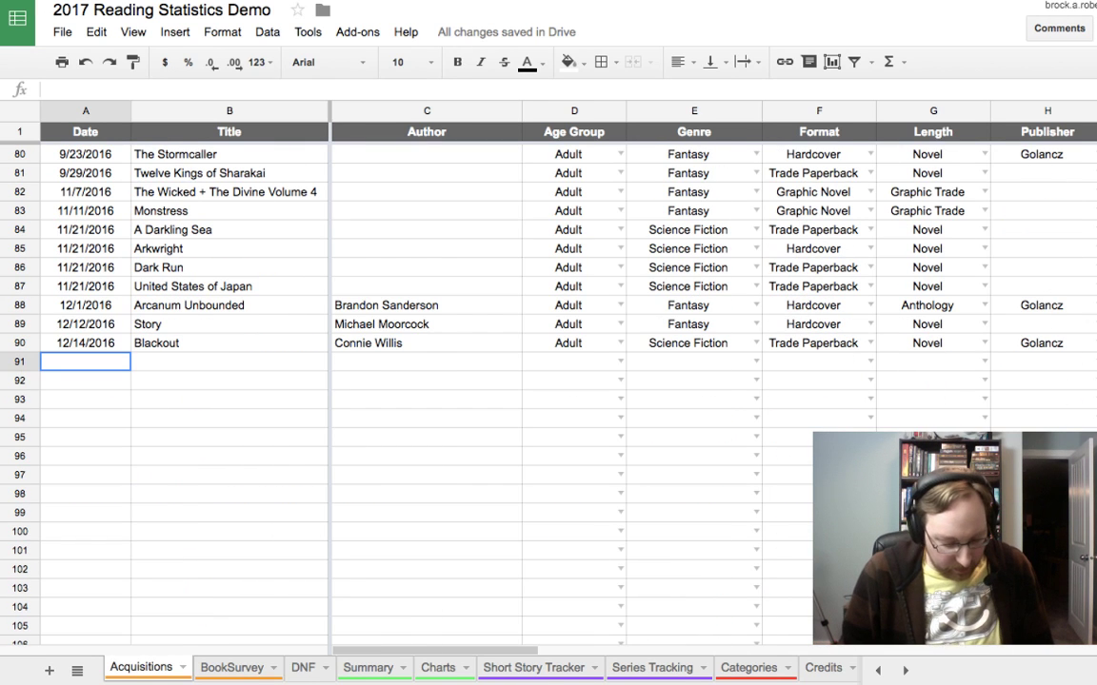
type("dec 2")
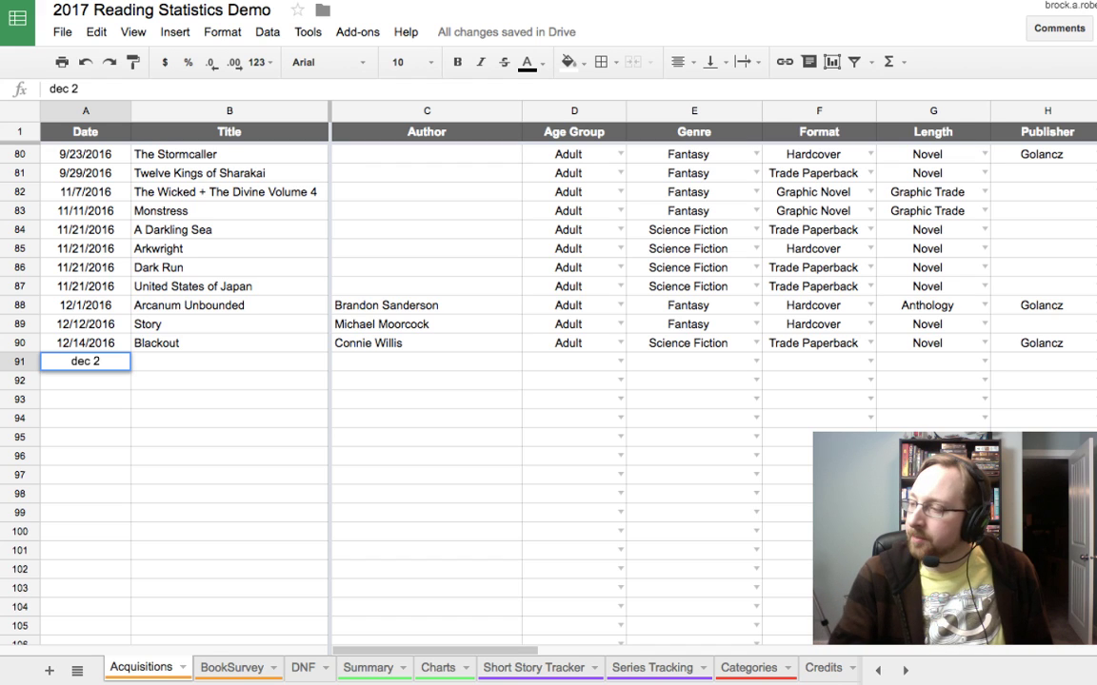
type("1")
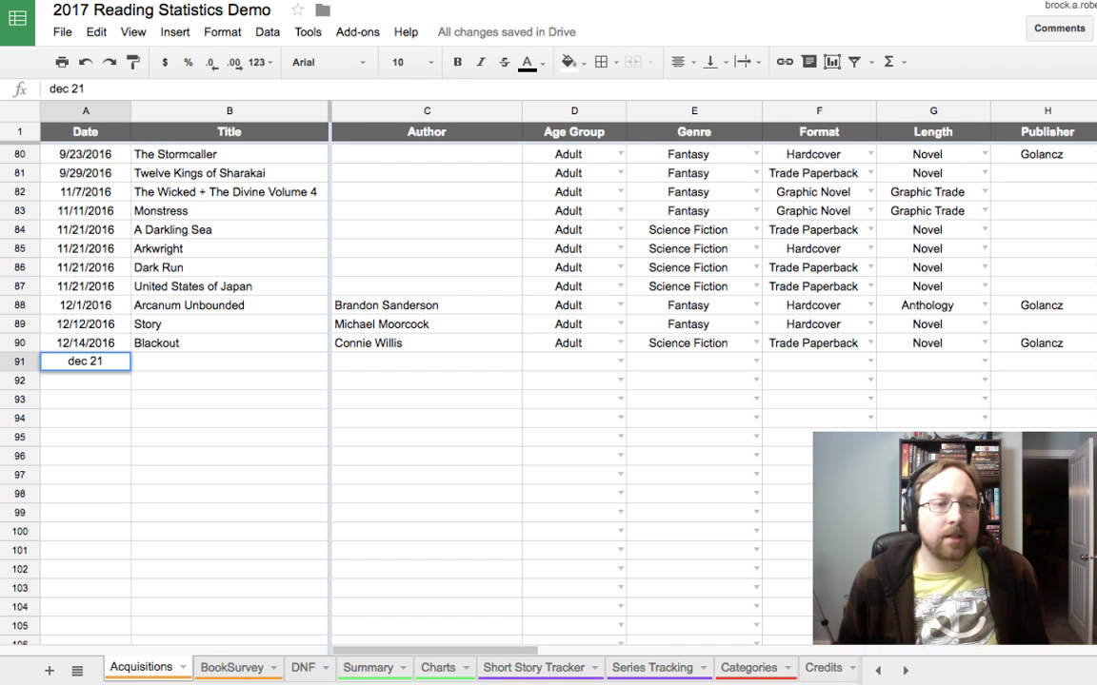
key("Return")
left_click(85, 361)
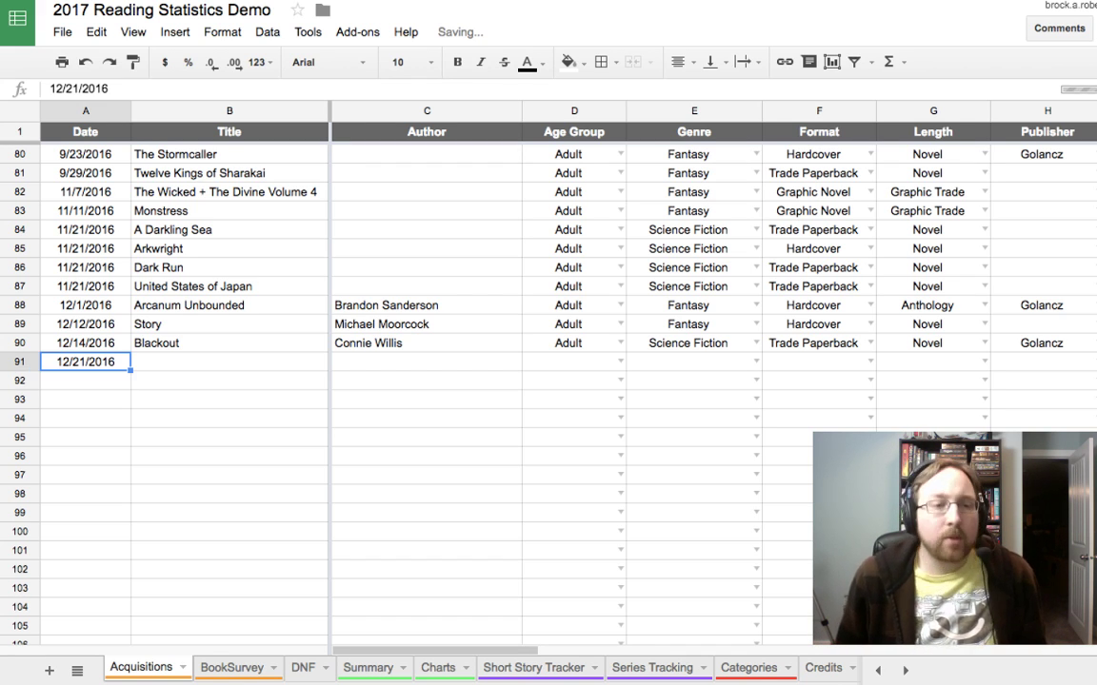
Step: Fill row 91 with the Title Book and the Author Book Person
left_click(228, 362)
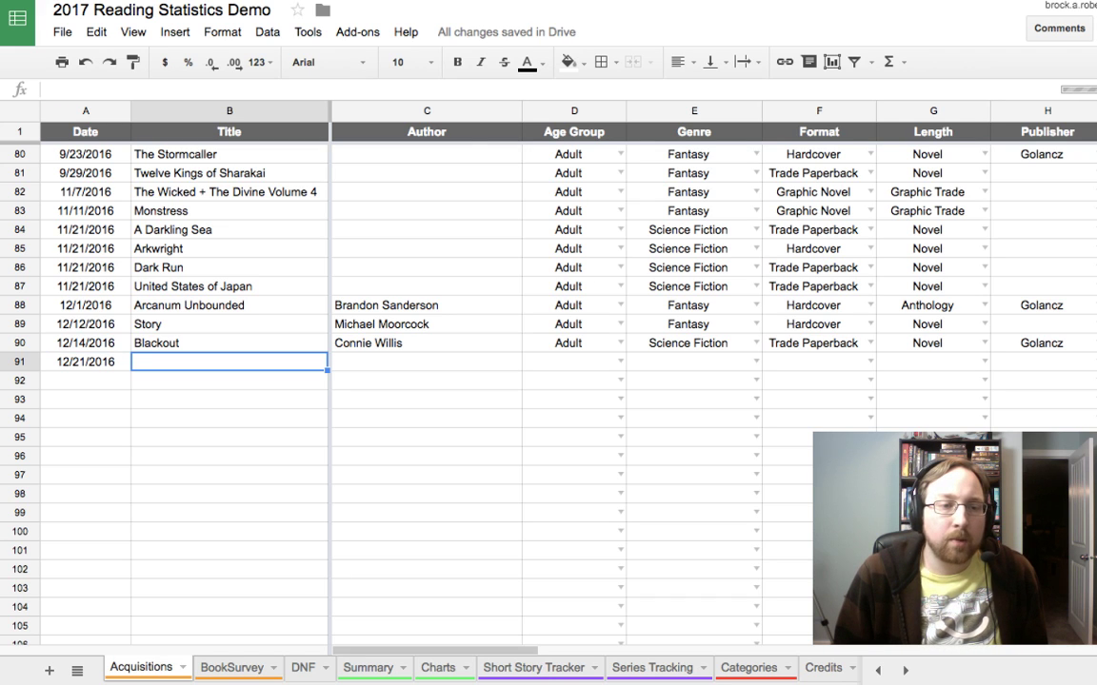
type("Book")
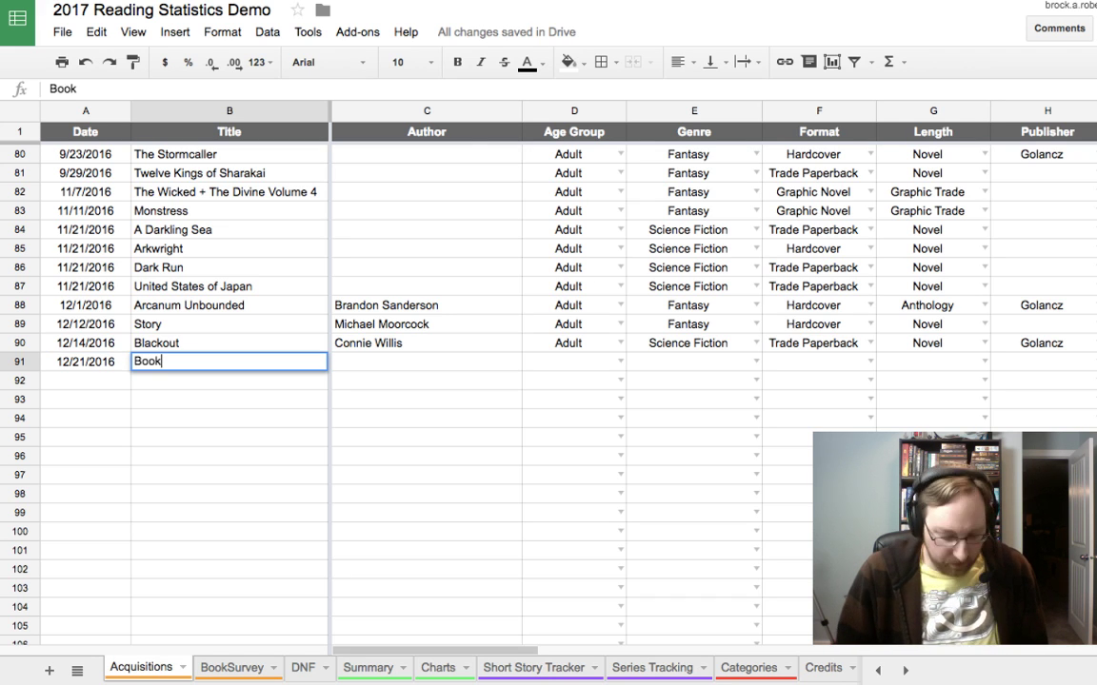
key("Tab")
type("Book Person")
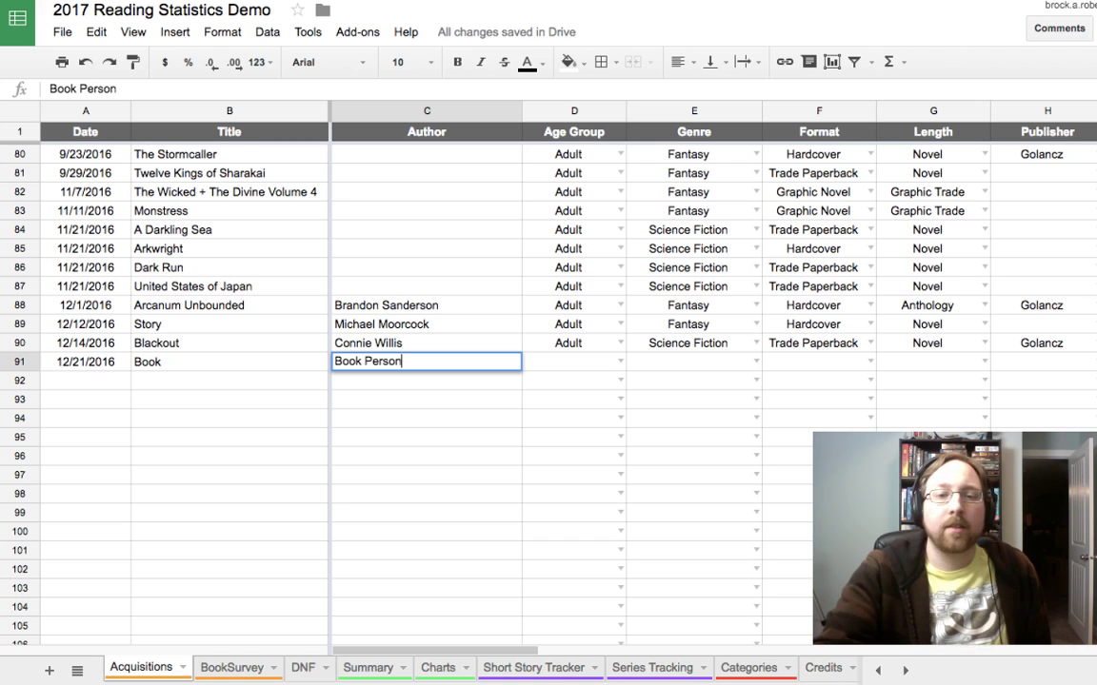
left_click(574, 380)
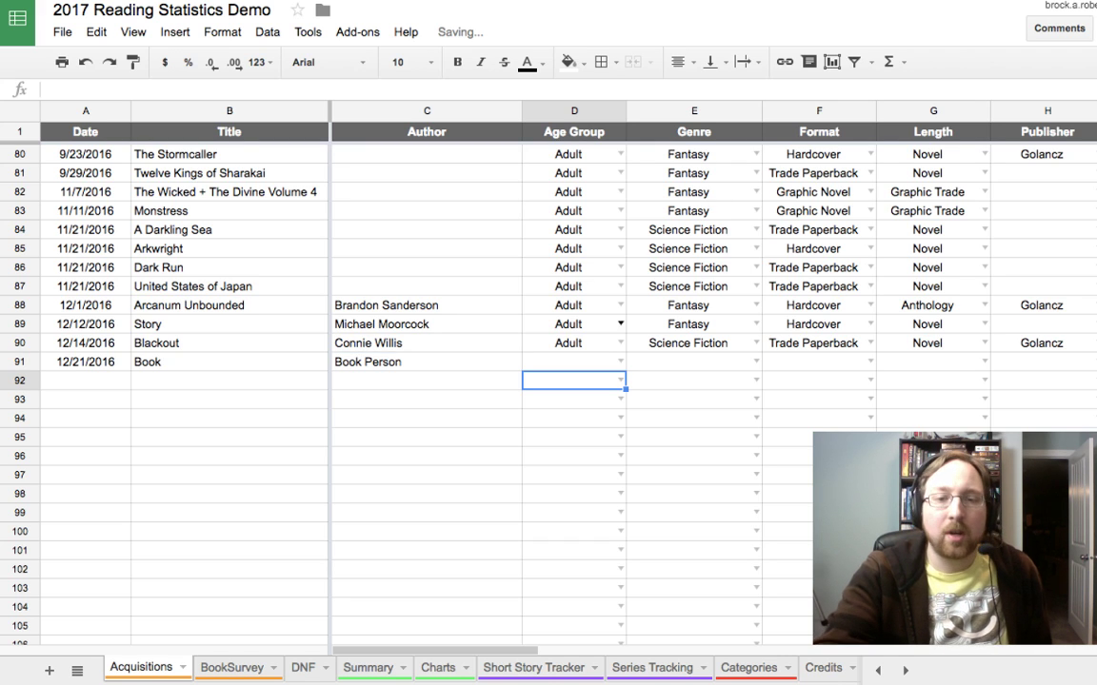
Step: View the Age Group and Genre choices for the Book row without picking any, ending on its Format cell
double_click(574, 361)
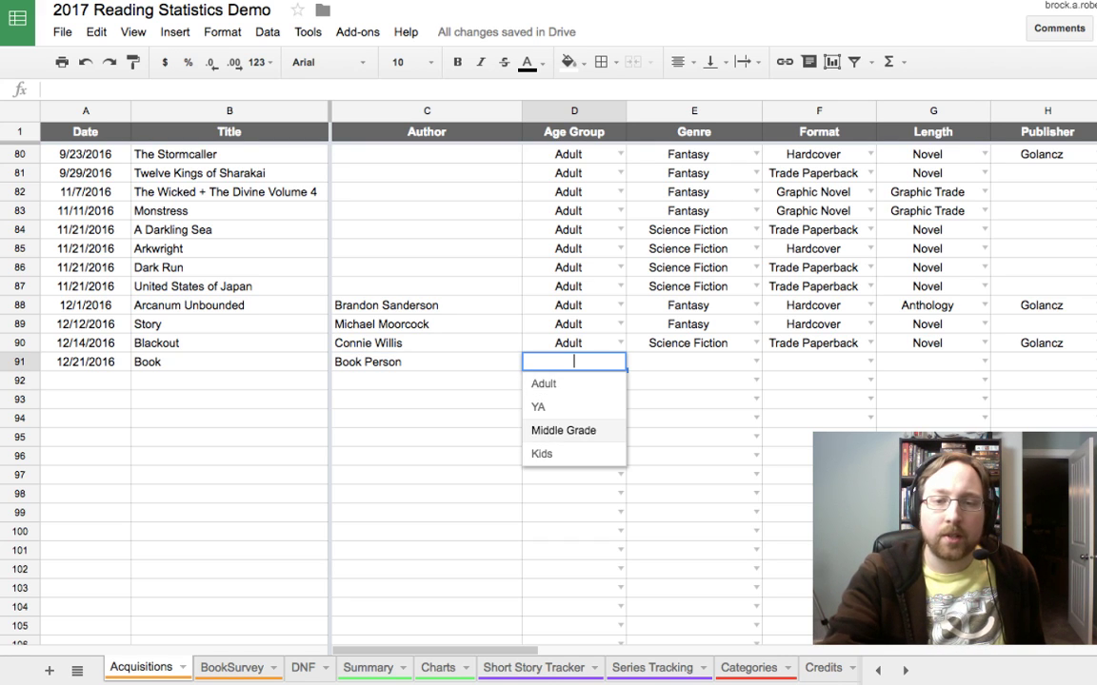
double_click(694, 362)
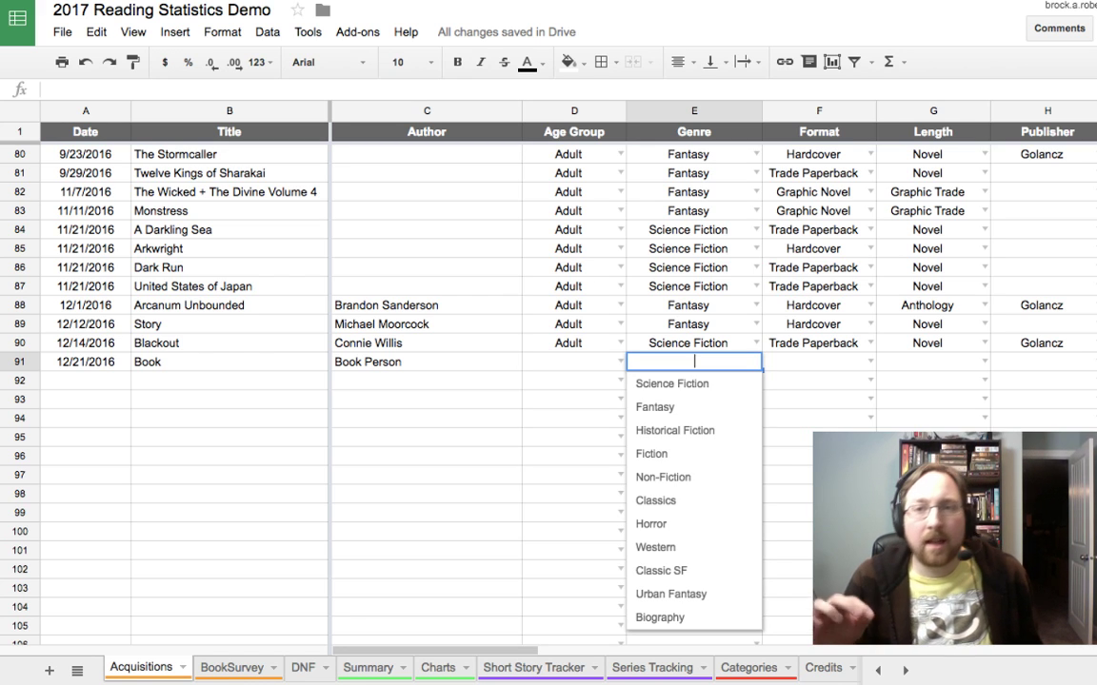
left_click(574, 361)
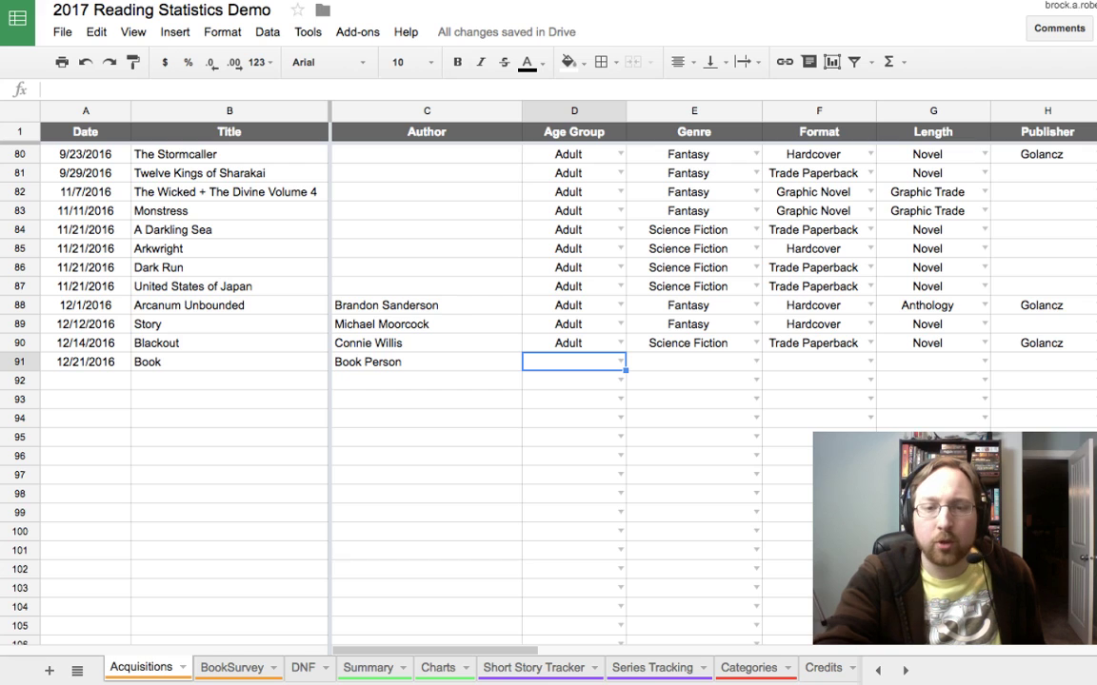
left_click(756, 362)
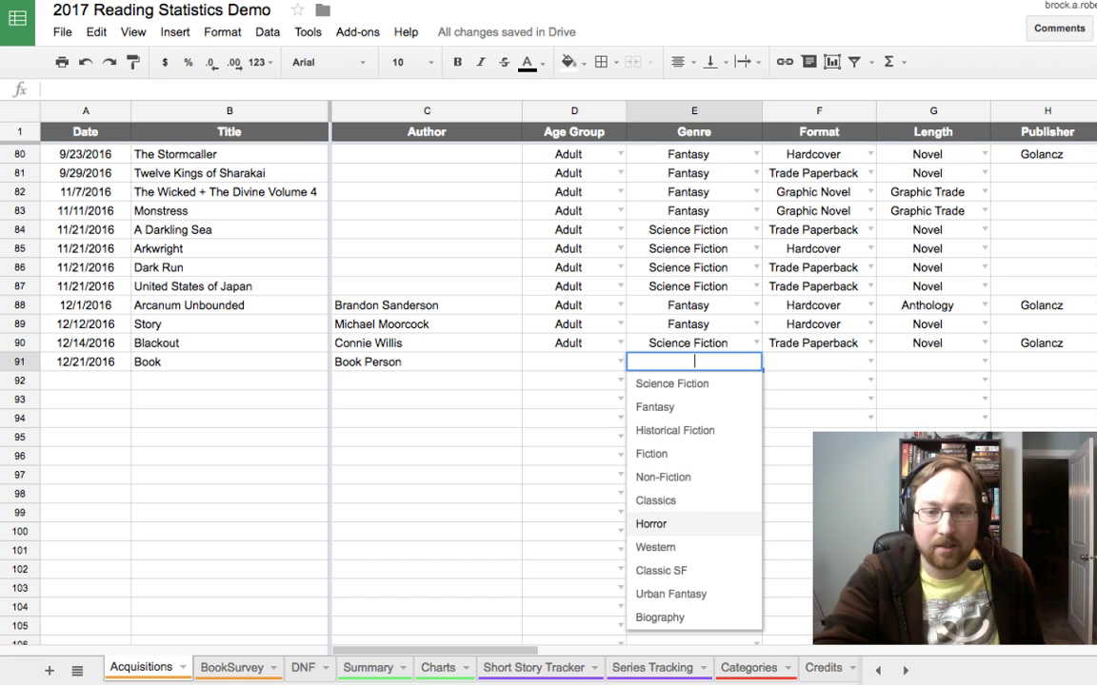
key("shift+Tab")
key("Tab")
key("Tab")
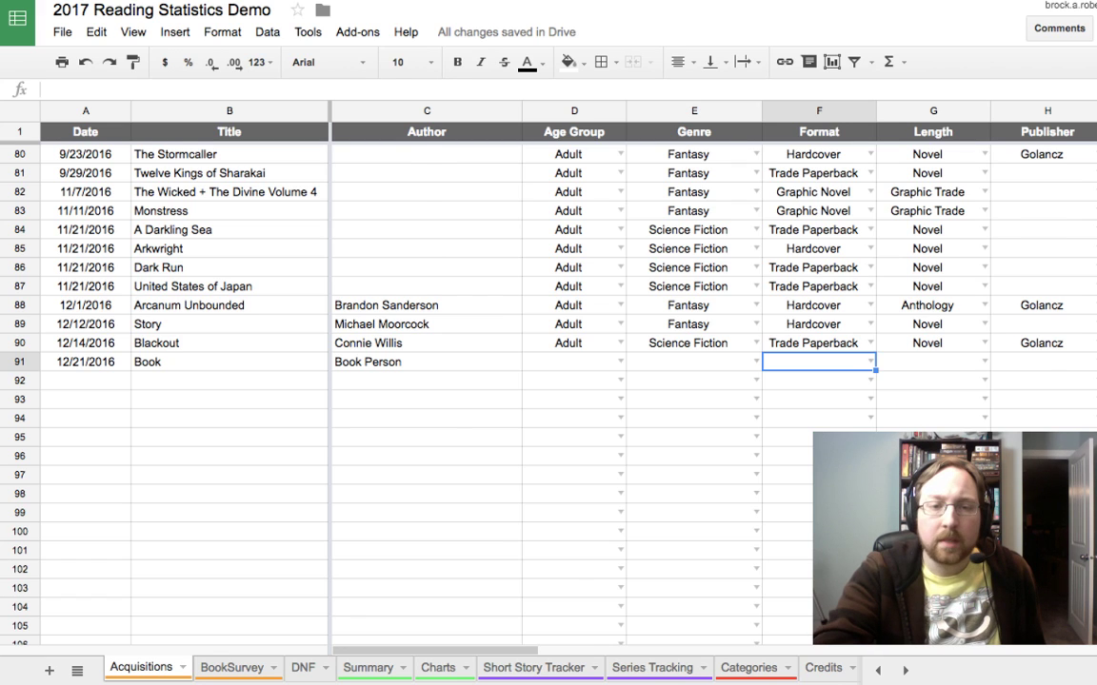
Step: Look through the Format choices of the Book row, leave them unselected, and view its Genre choices again
scroll(666, 381, "right", 2)
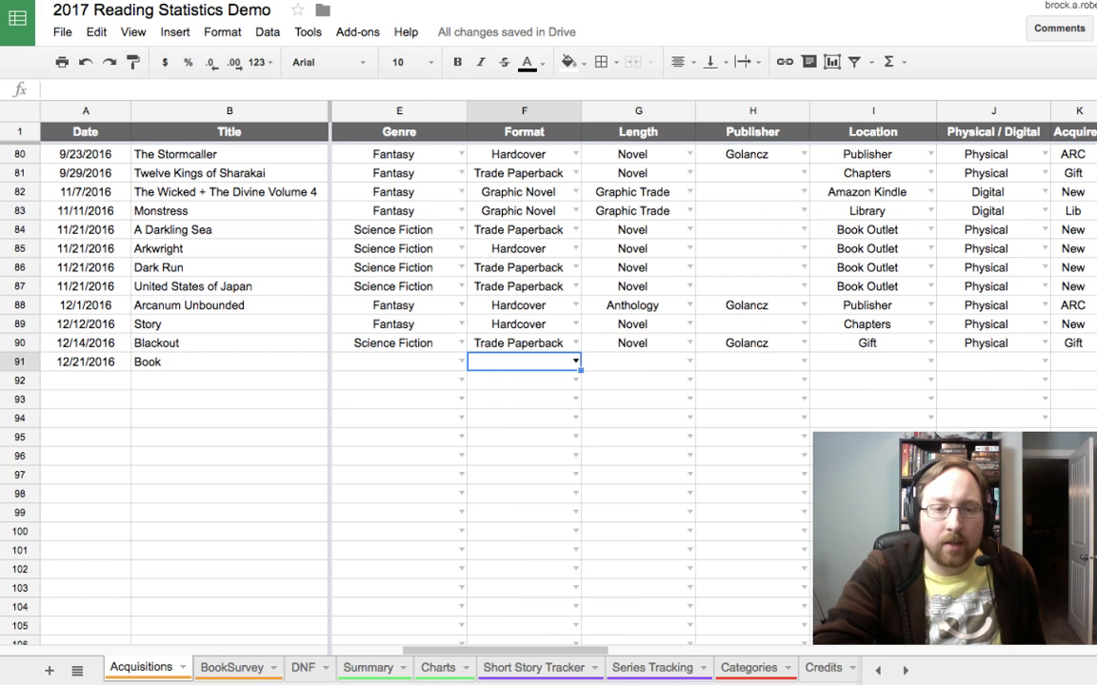
key("Return")
key("Down")
key("Down")
key("Down")
key("Down")
key("Down")
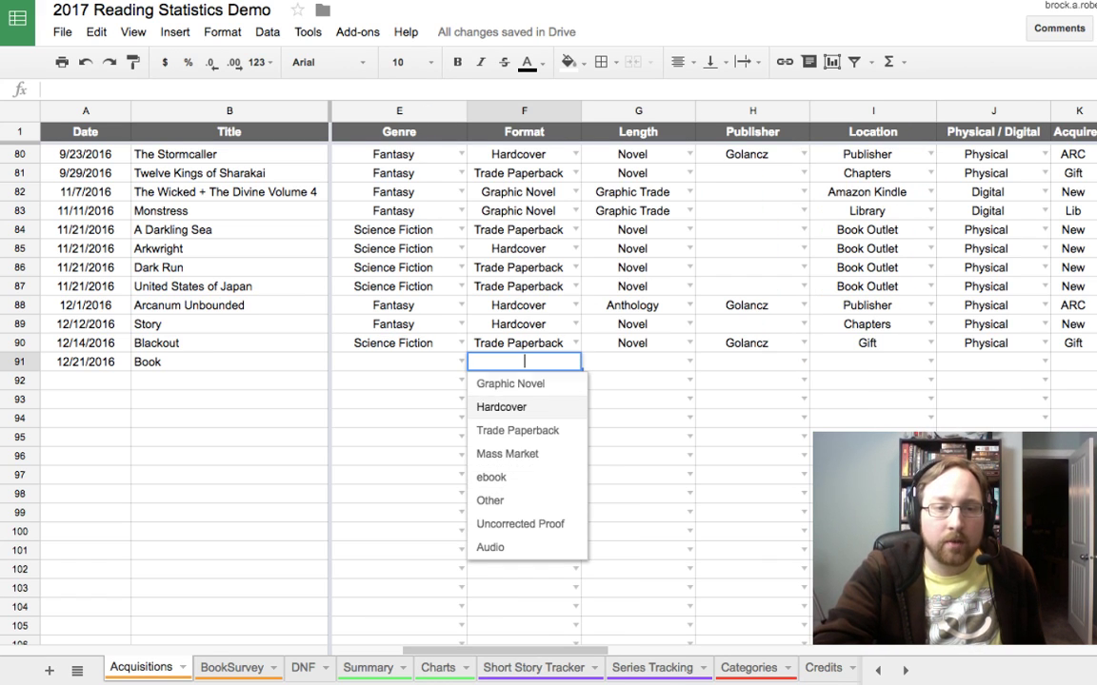
left_click(409, 381)
left_click(462, 361)
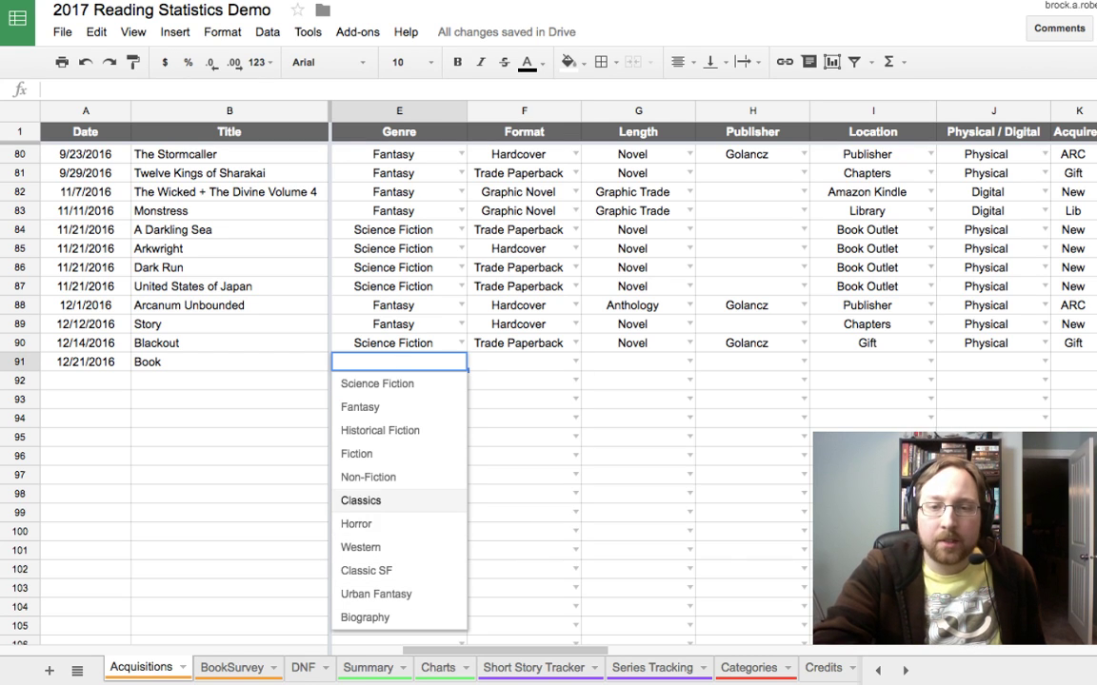
Step: Go from the Book row's Length cell across Publisher to the Acquired column and back to Location
left_click(638, 361)
left_click(752, 361)
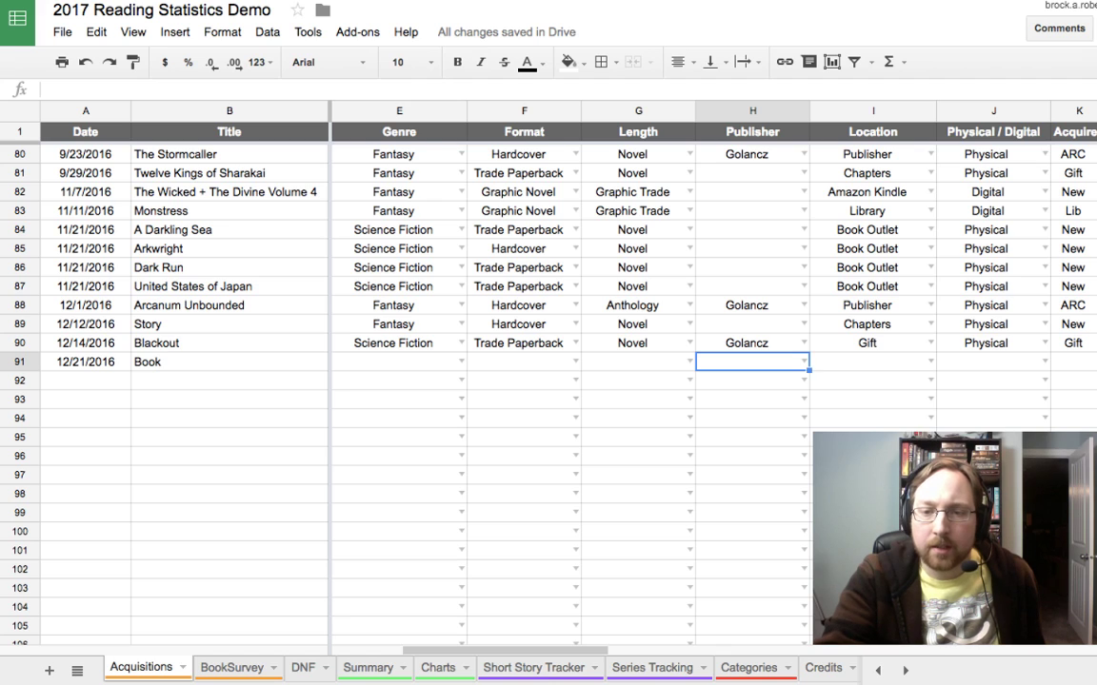
key("Right")
key("Right")
key("Right")
key("Left")
key("Left")
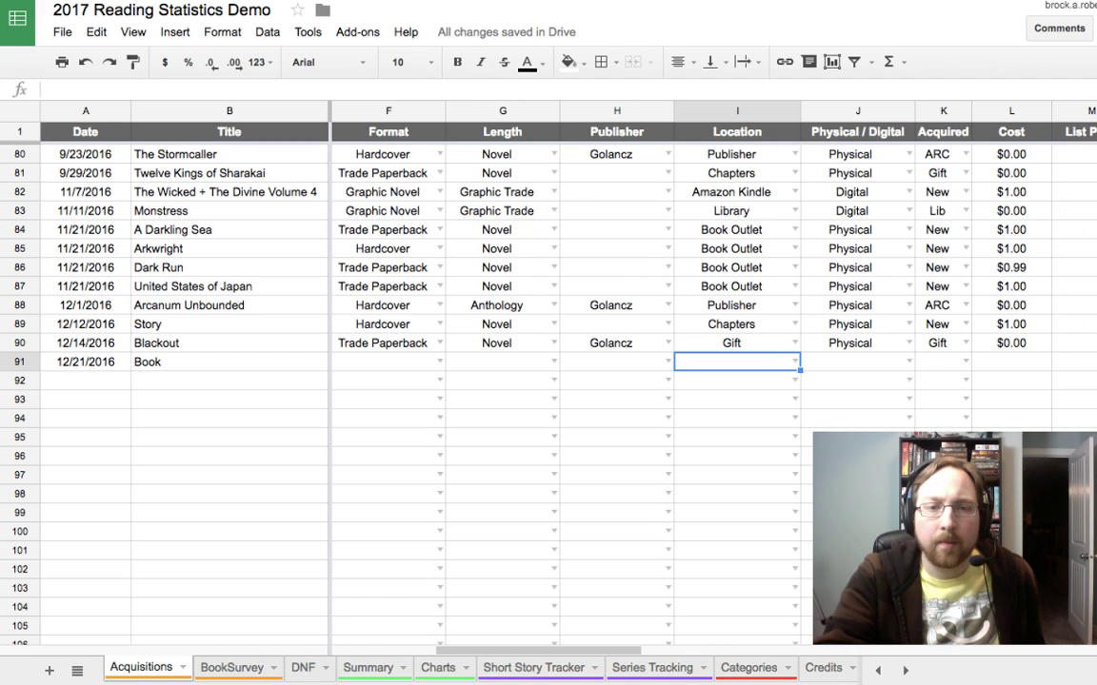
Step: Move along the Book row from Location to Acquired and back again, ending on its empty Length cell
key("Right")
key("Right")
key("Left")
key("Left")
key("Left")
key("Left")
key("Right")
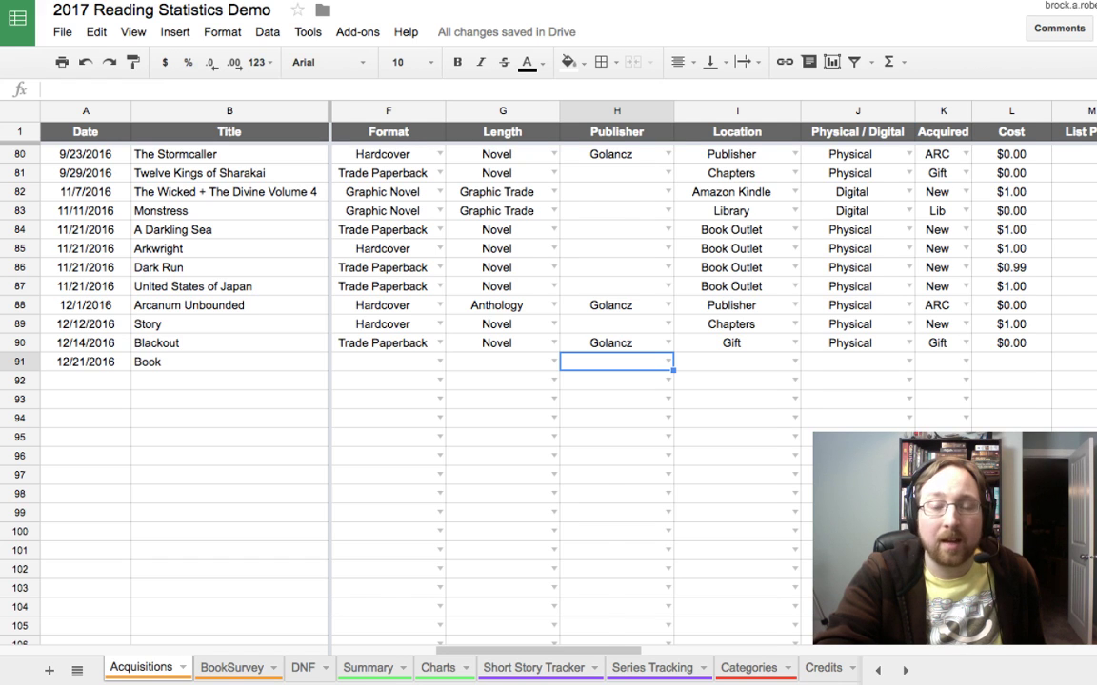
scroll(609, 381, "left", 2)
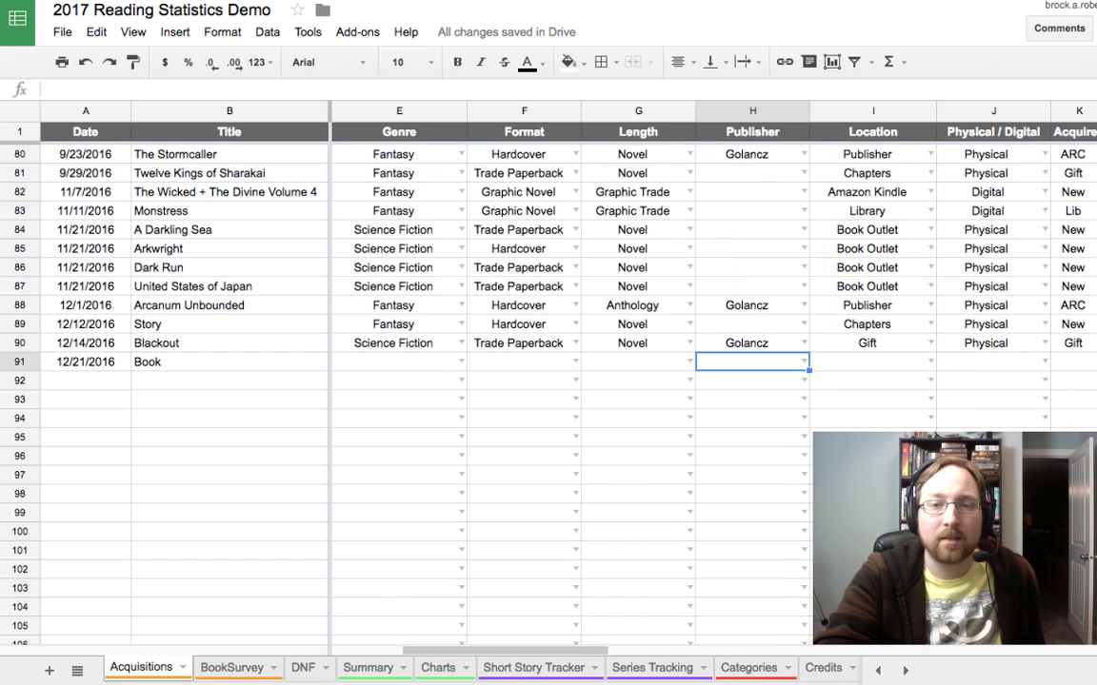
left_click(638, 362)
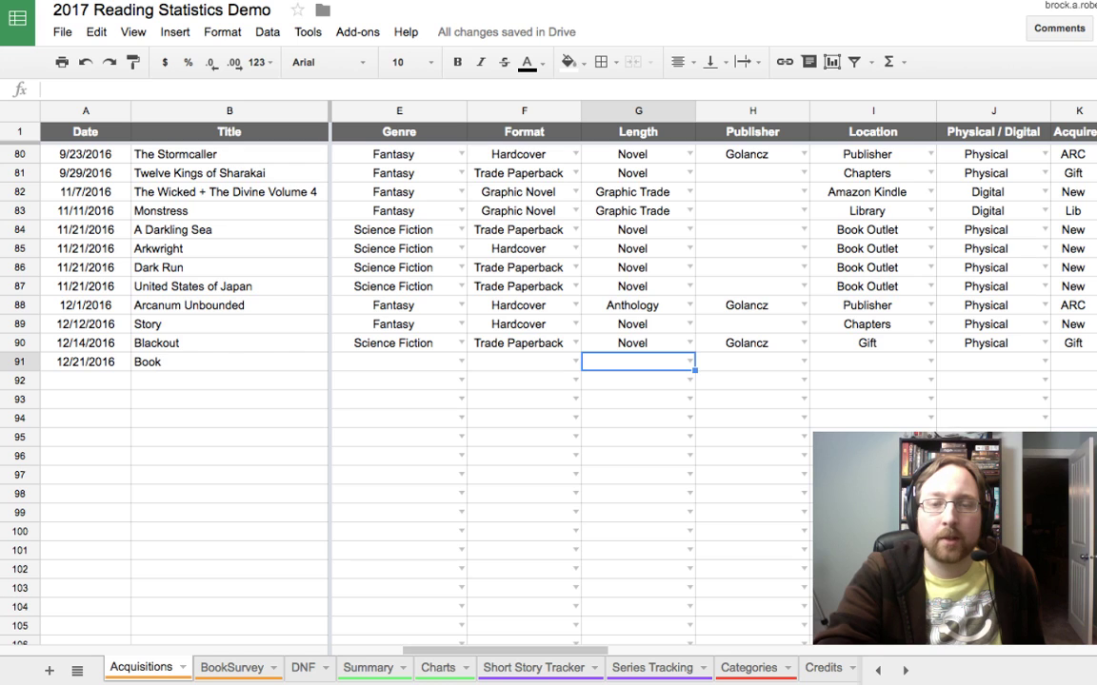
scroll(609, 380, "left", 1)
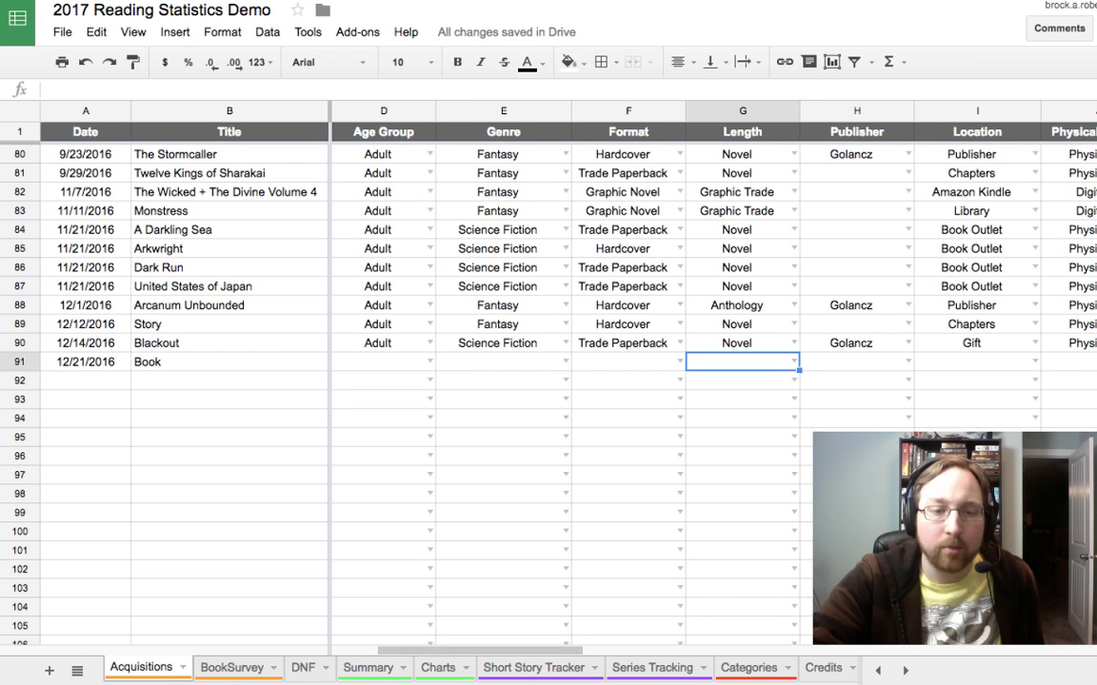
Step: Examine the Read, Borrowed From and Returned columns and the summary statistics beside them, ending at the start of the acquisitions list
scroll(609, 381, "right", 6)
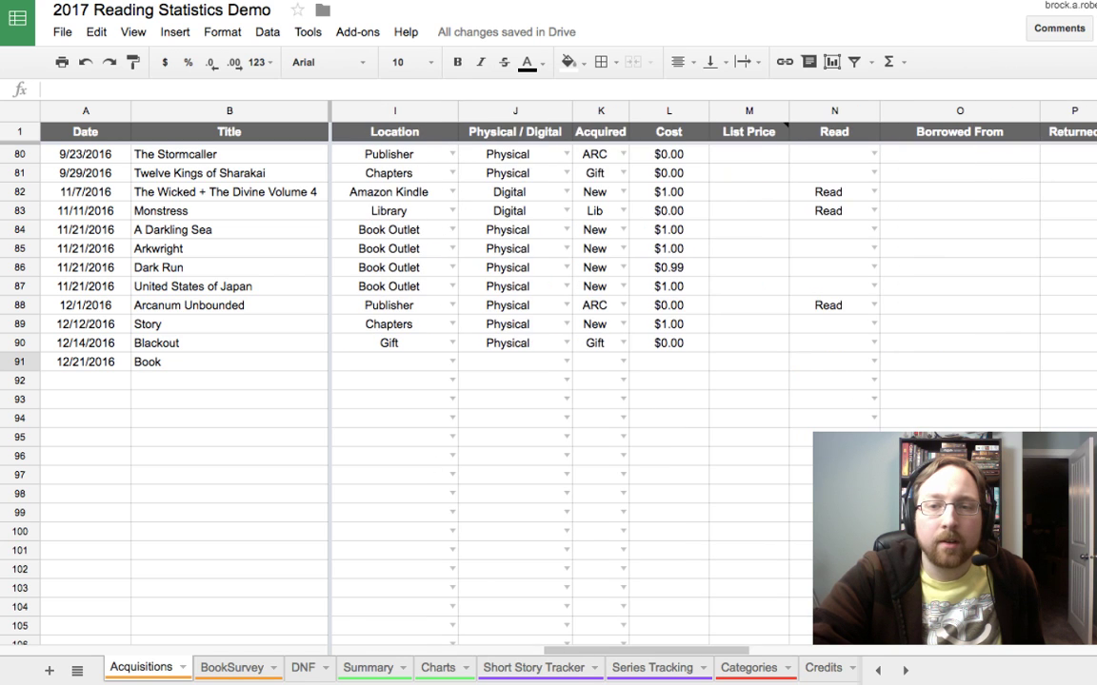
scroll(609, 381, "right", 4)
scroll(609, 381, "left", 1)
scroll(609, 381, "down", 20)
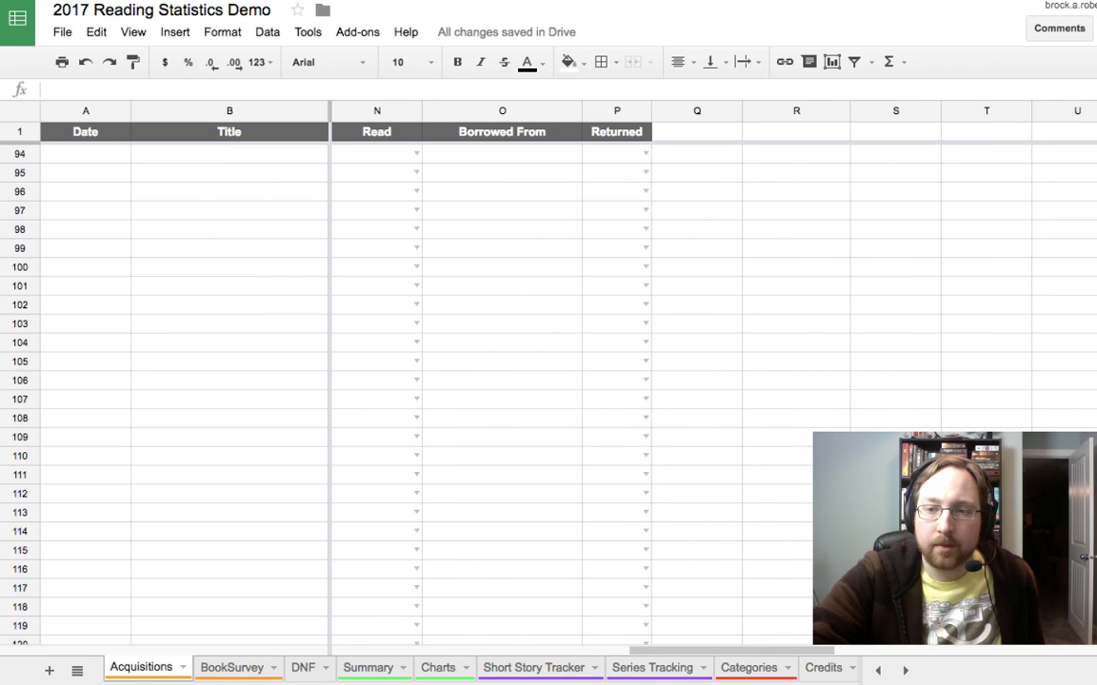
scroll(609, 381, "up", 20)
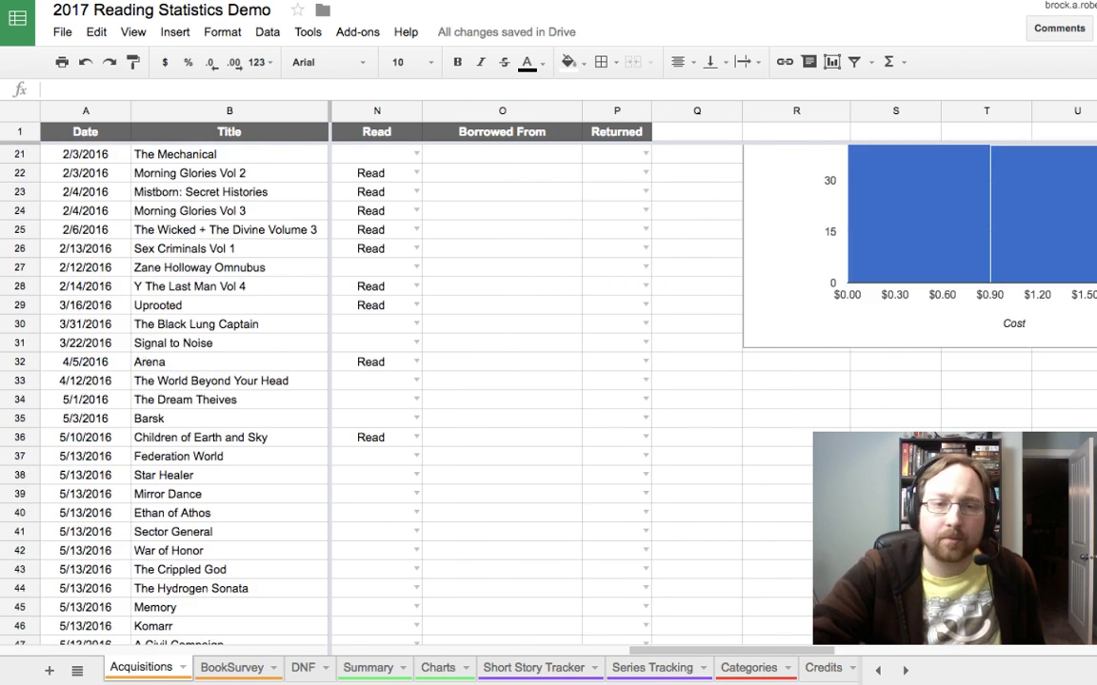
scroll(609, 381, "down", 1)
scroll(610, 381, "up", 3)
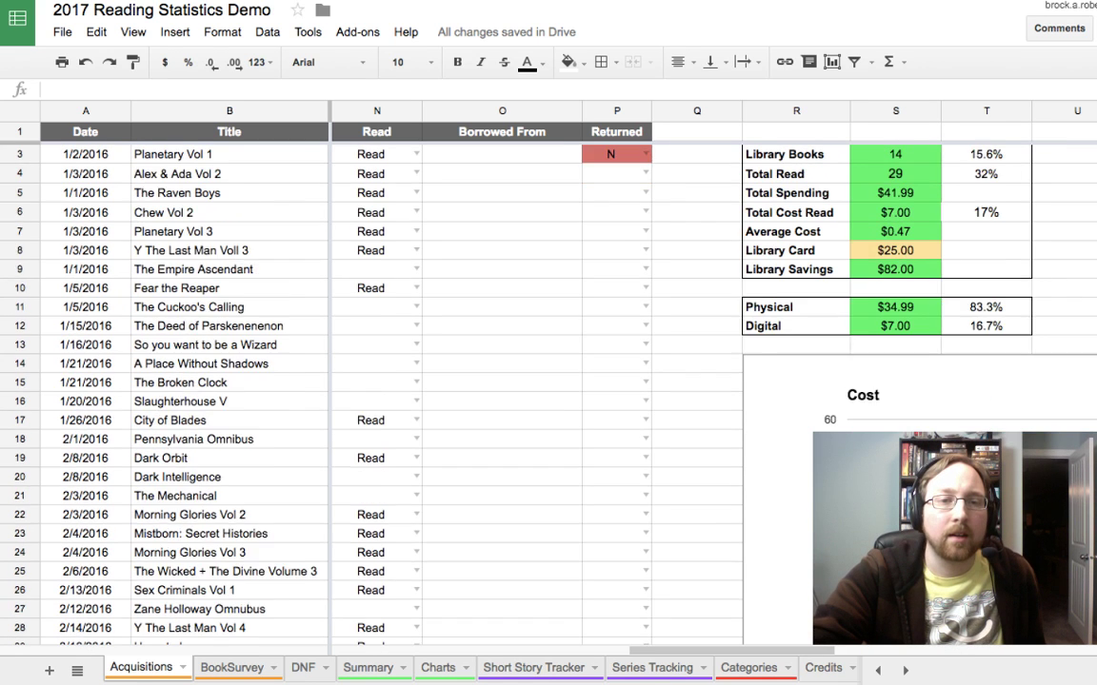
scroll(610, 380, "right", 3)
scroll(609, 381, "left", 6)
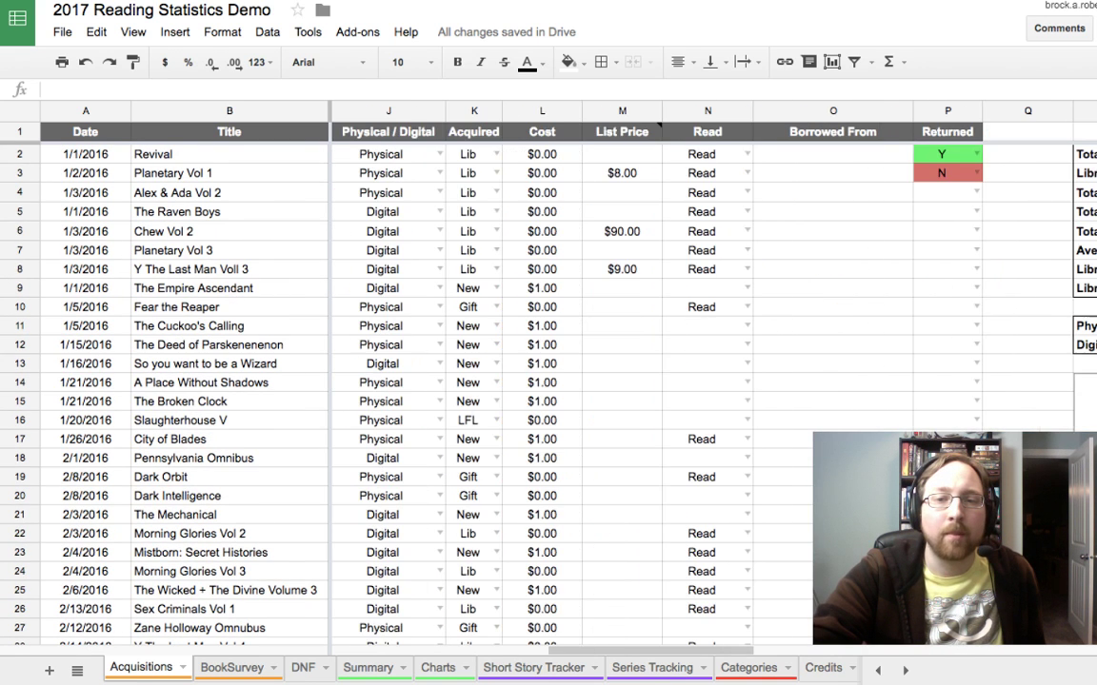
Step: Check Revival's Borrowed From cell, the List Price header note, and the List Price cells of Alex & Ada Vol 2 and Planetary Vol 1
left_click(833, 153)
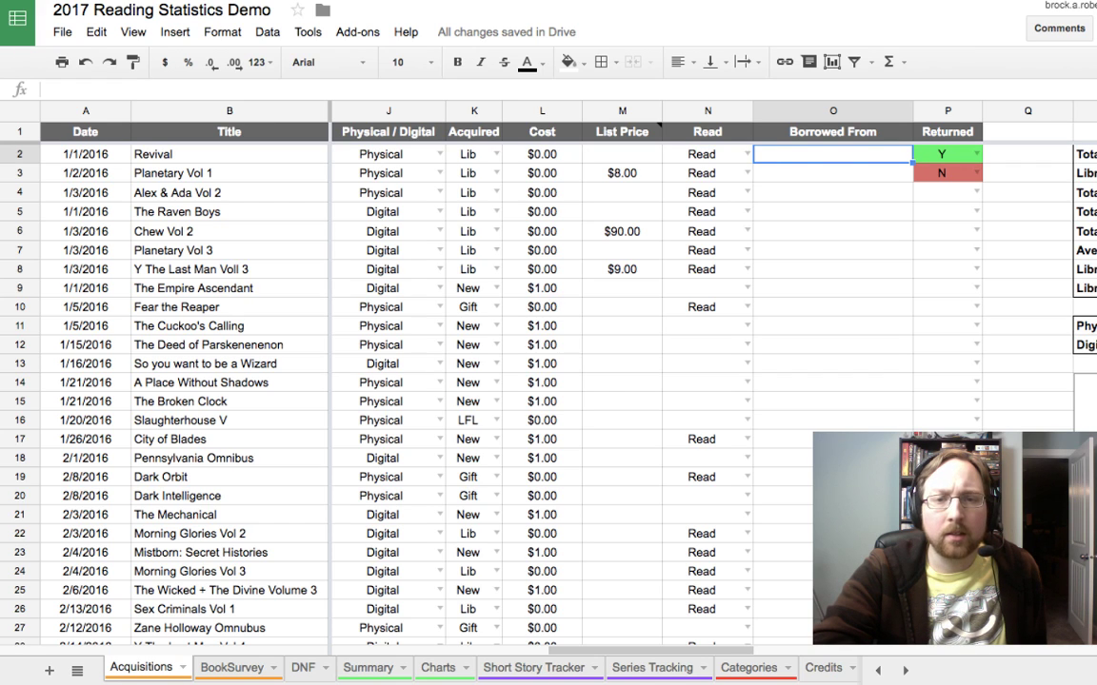
mouse_move(623, 131)
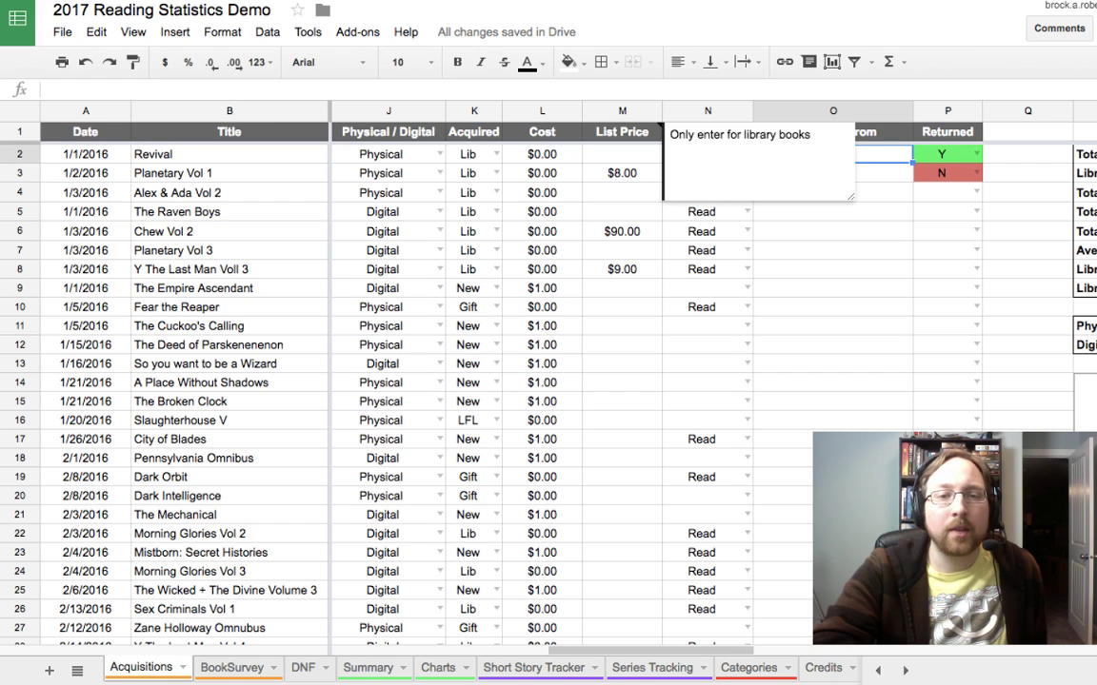
left_click(622, 192)
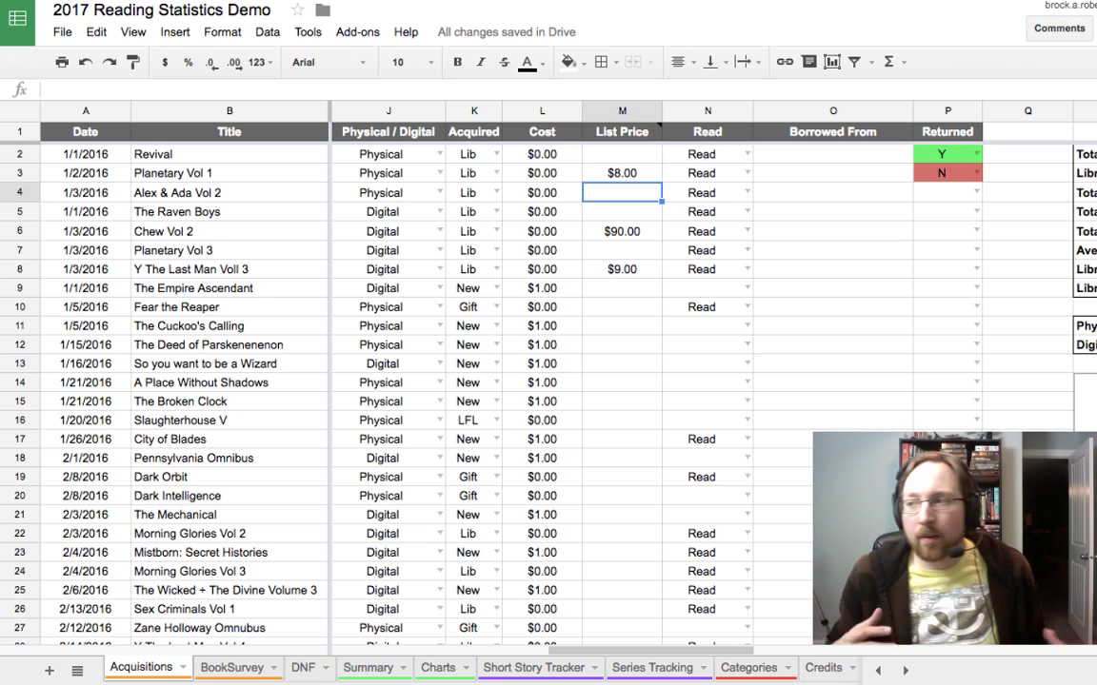
left_click(622, 173)
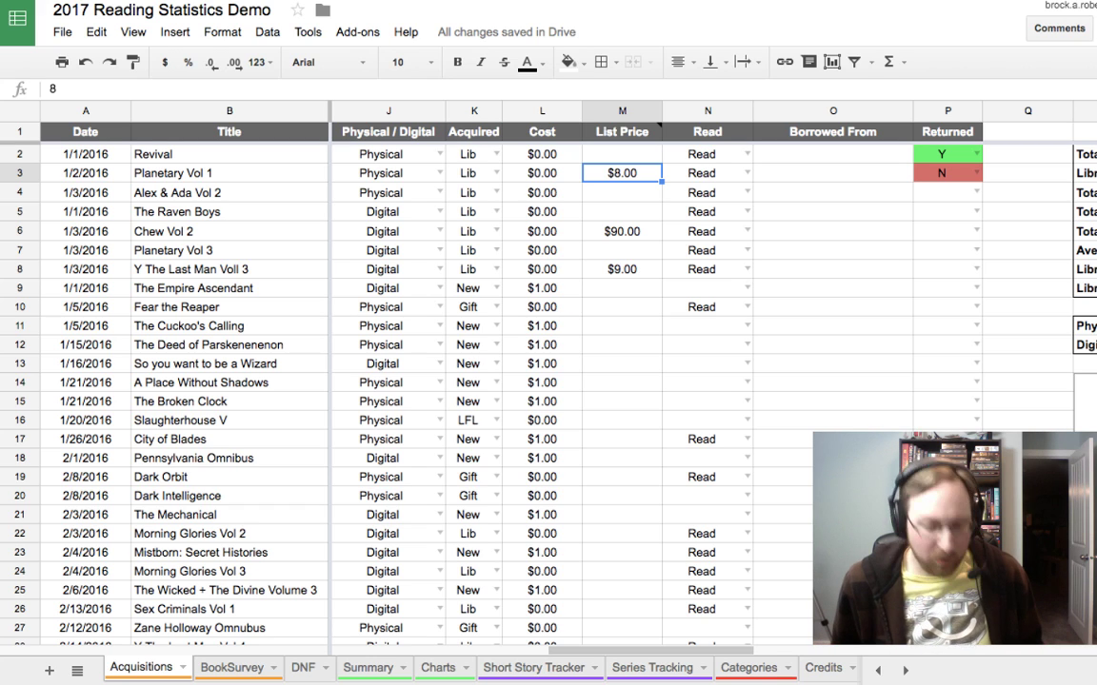
Step: Move along the Planetary Vol 1 row between Borrowed From and Cost, ending on its List Price cell
key("Right")
key("Right")
key("Right")
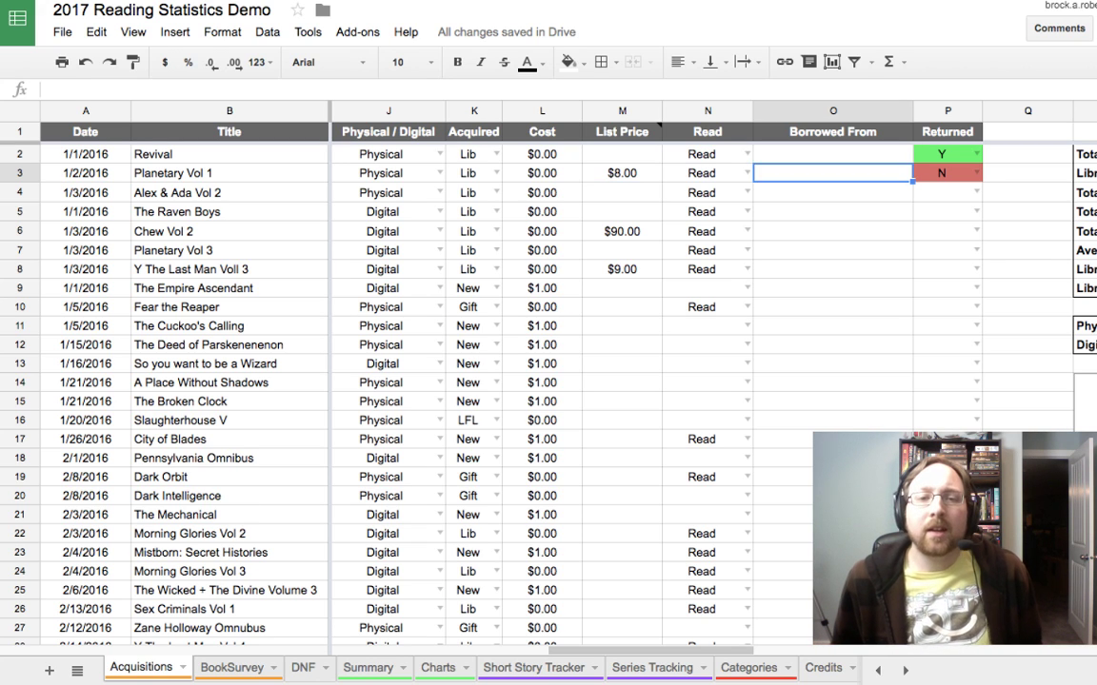
key("Left")
key("Left")
key("Left")
key("Left")
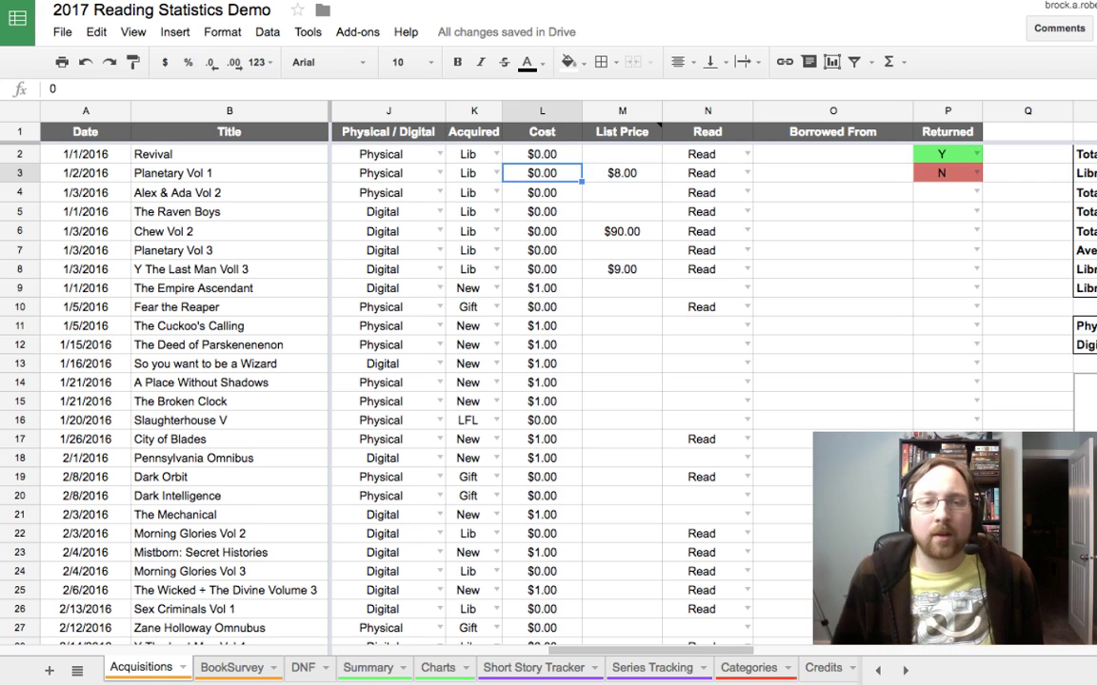
key("Right")
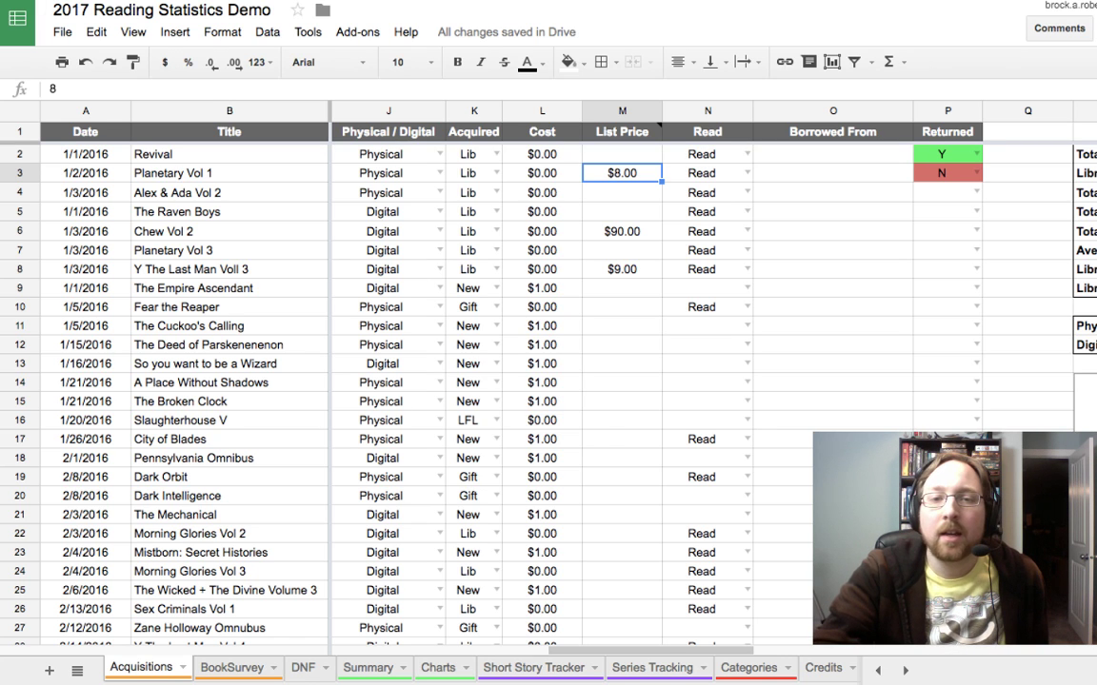
Step: Go to the summary statistics beside the acquisitions list and check the Library Books count and percentage and the Total Acquired cell
scroll(666, 380, "left", 3)
scroll(571, 381, "right", 3)
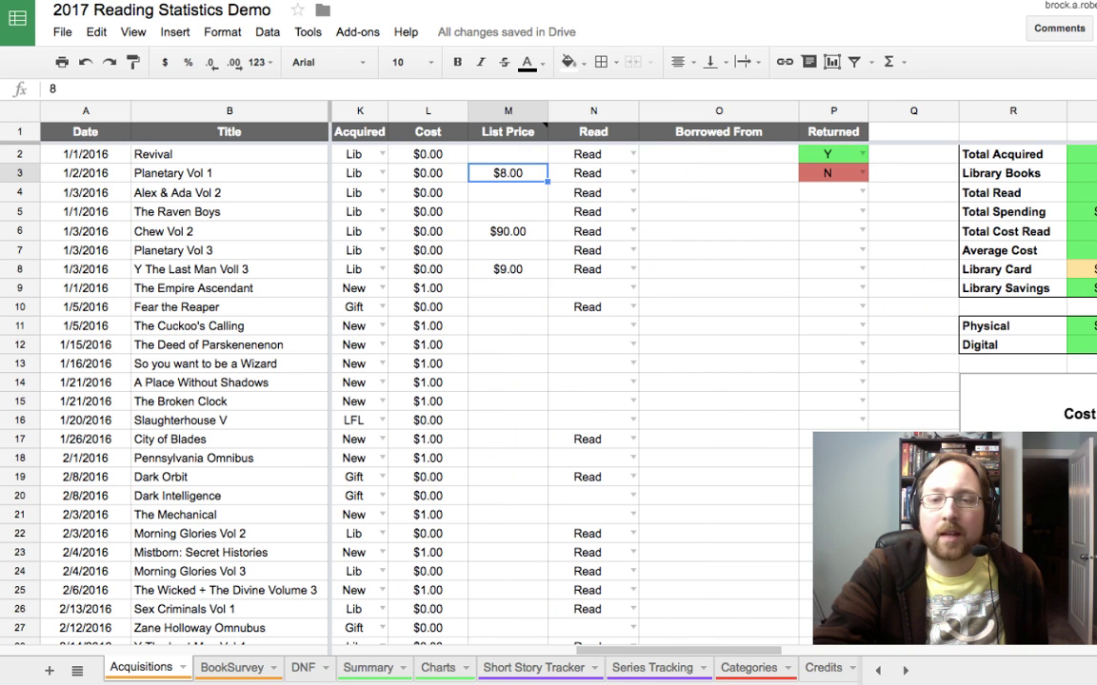
scroll(571, 380, "right", 1)
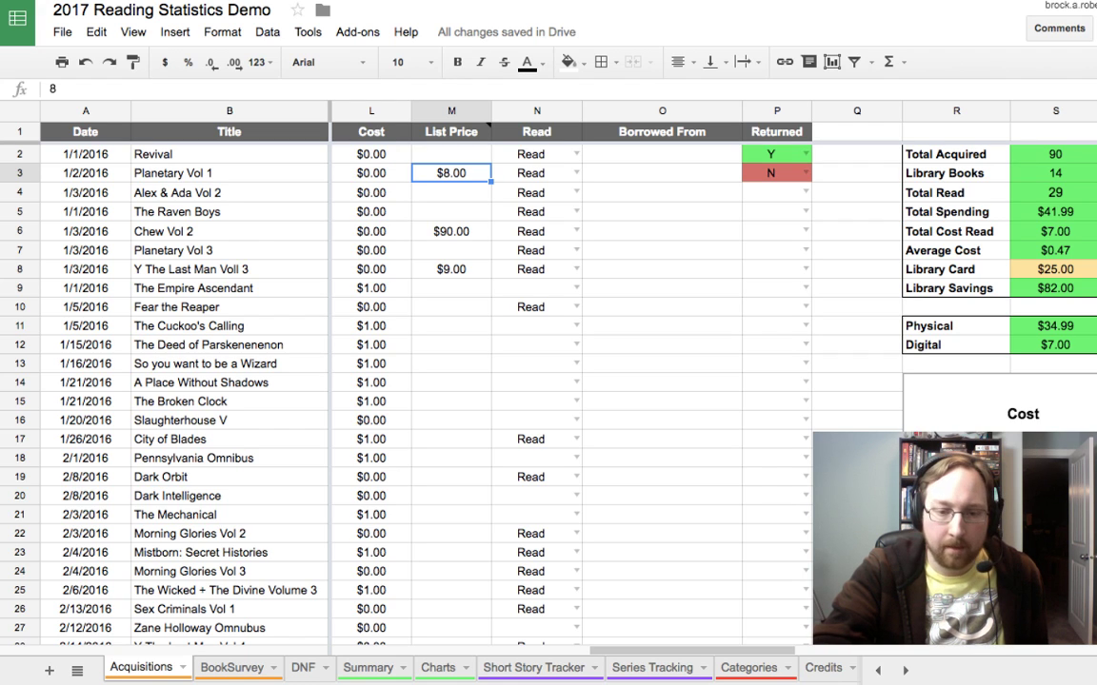
scroll(571, 380, "right", 4)
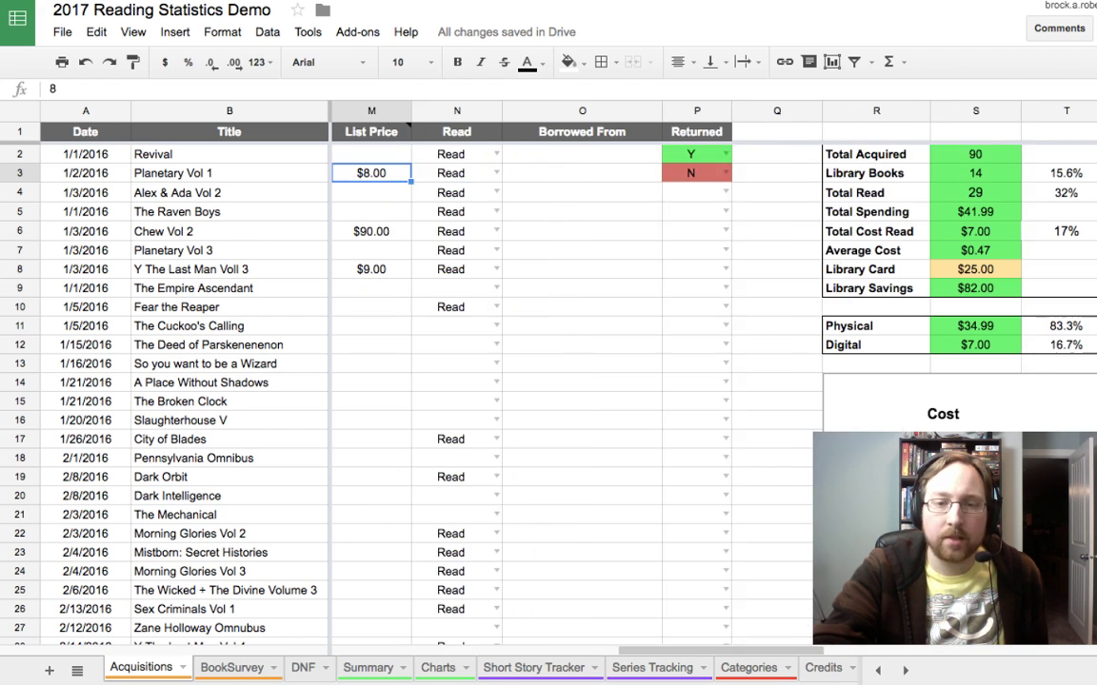
scroll(571, 380, "down", 2)
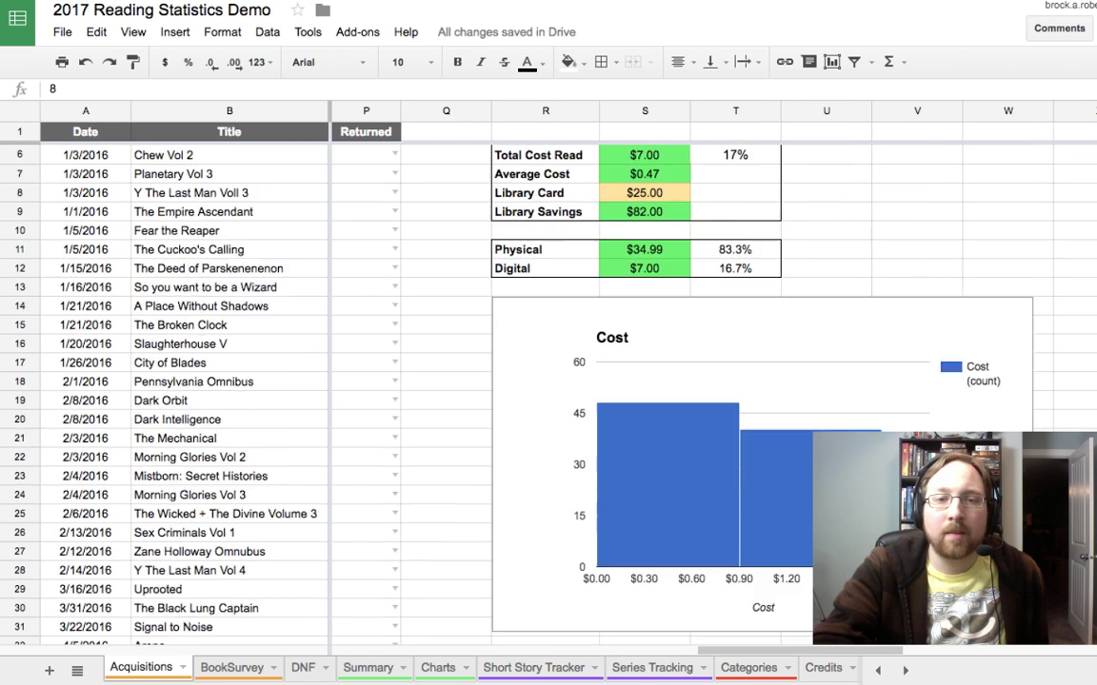
scroll(571, 381, "up", 2)
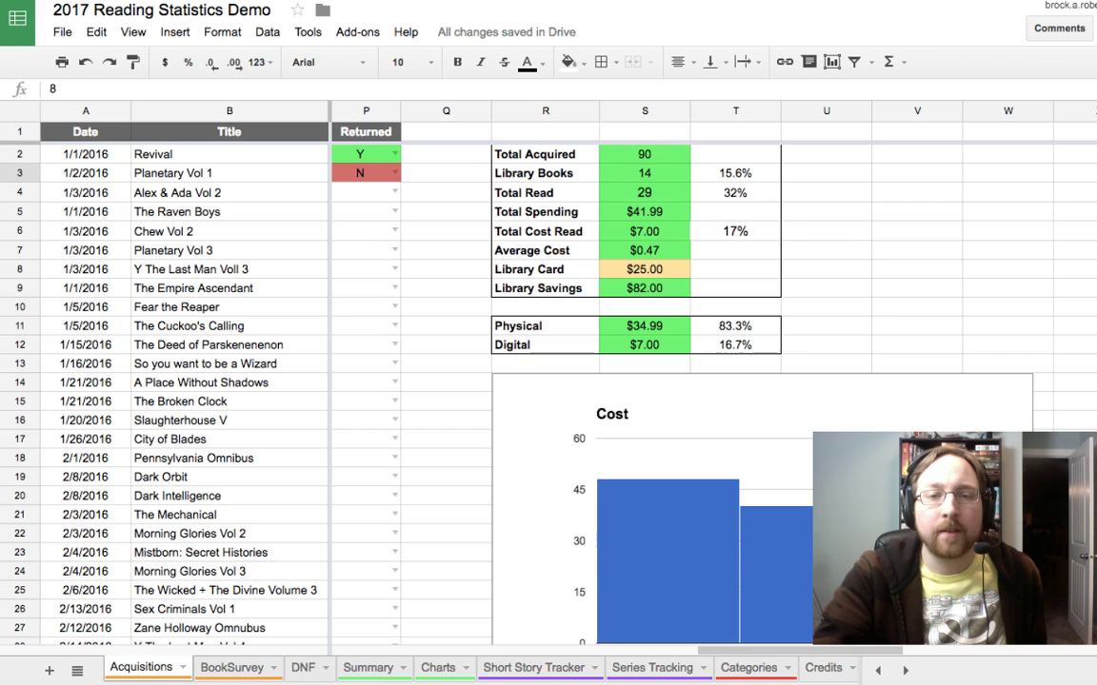
left_click(735, 173)
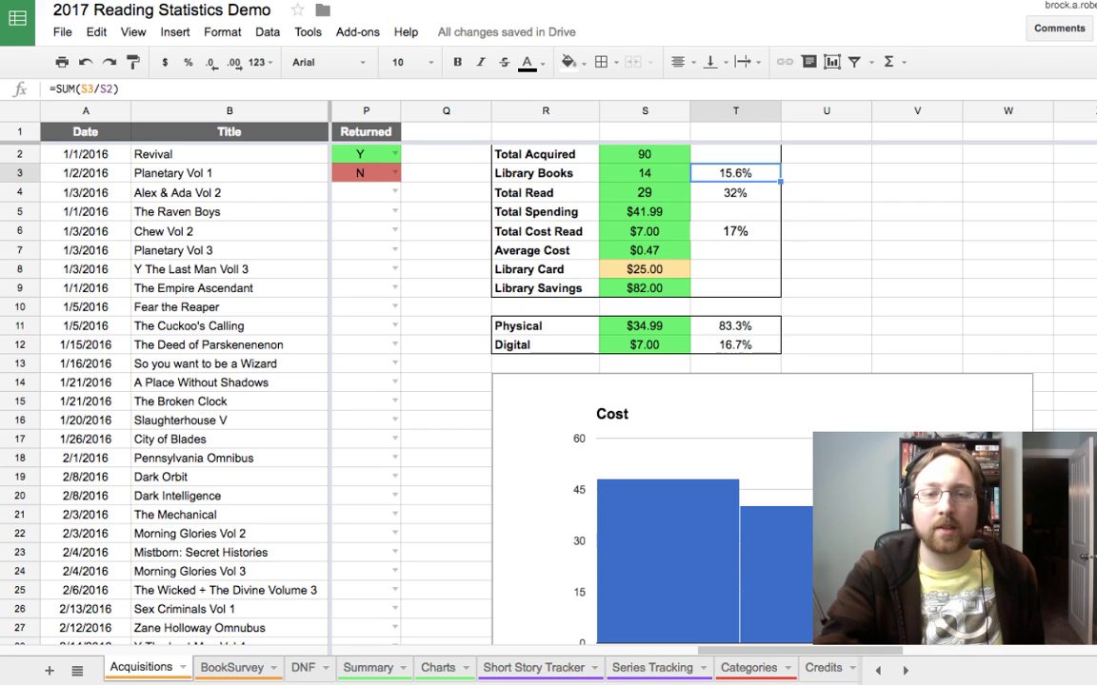
left_click(545, 172)
left_click(734, 172)
left_click(644, 172)
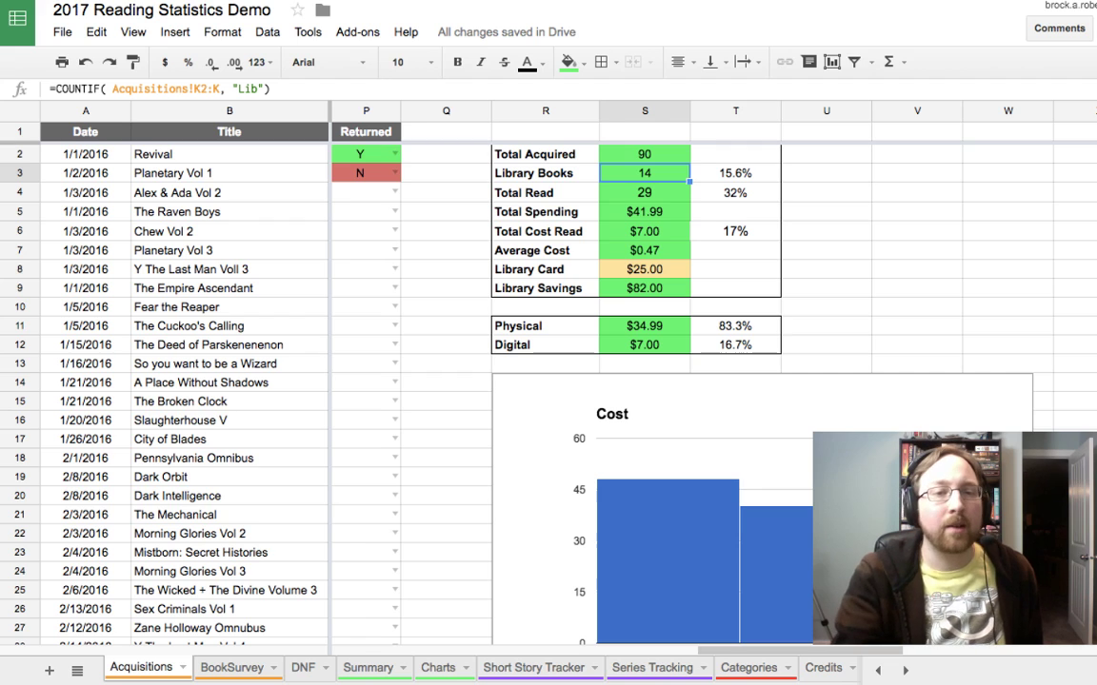
left_click(645, 153)
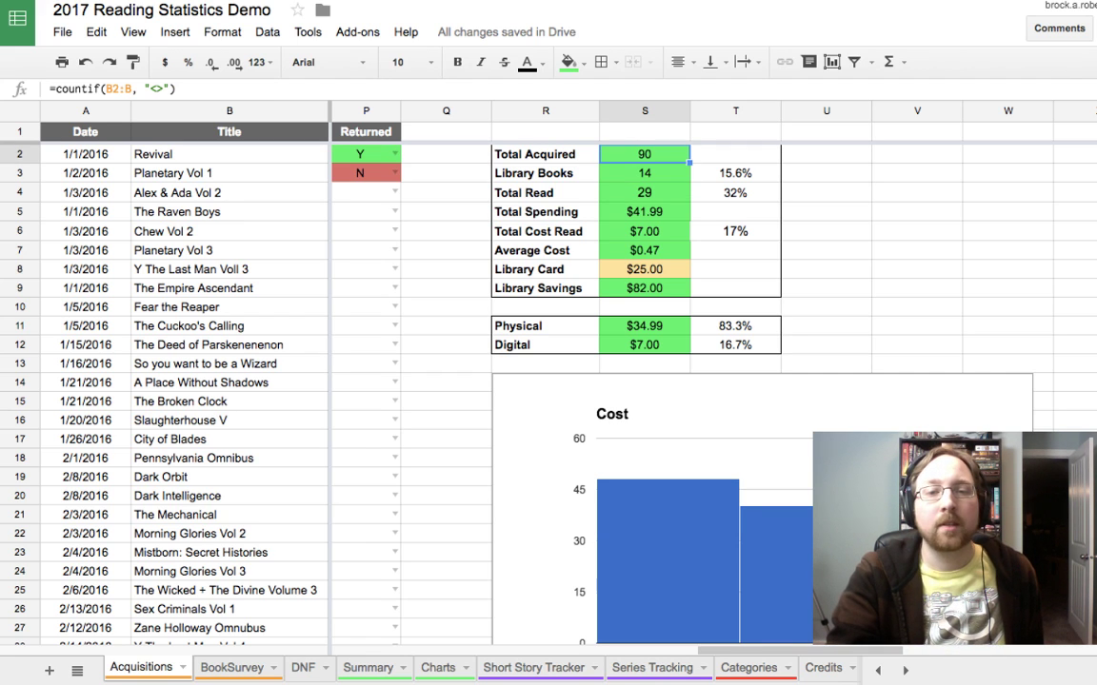
left_click(644, 172)
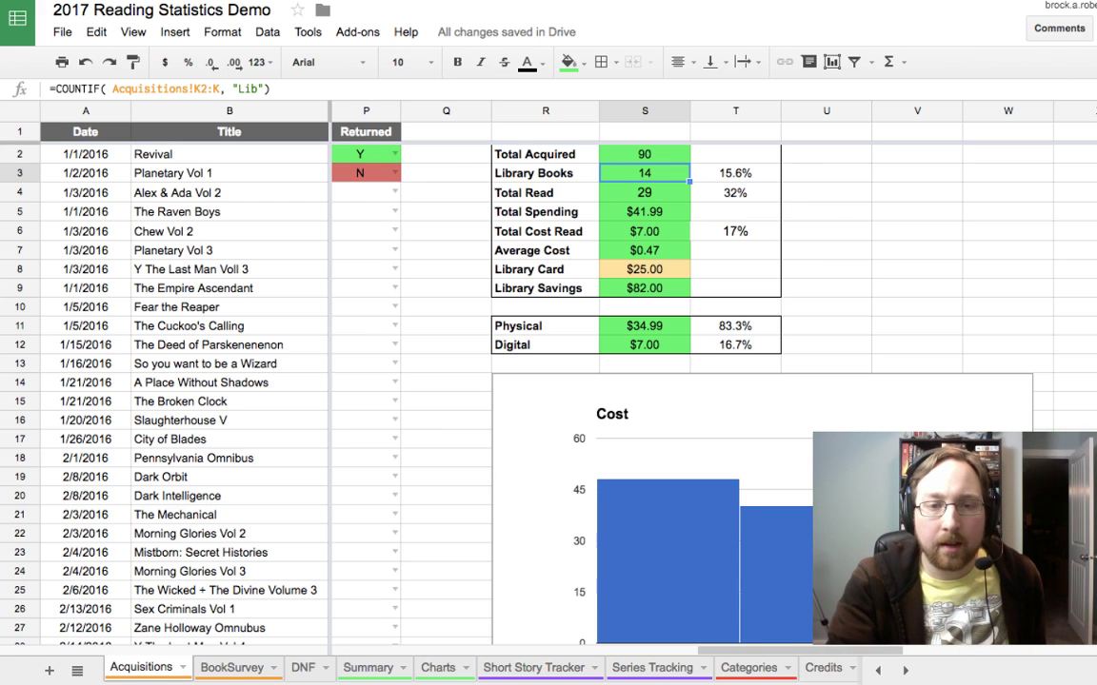
Step: Check the Total Spending label and the formula in its amount cell
left_click(645, 212)
left_click(546, 212)
left_click(645, 211)
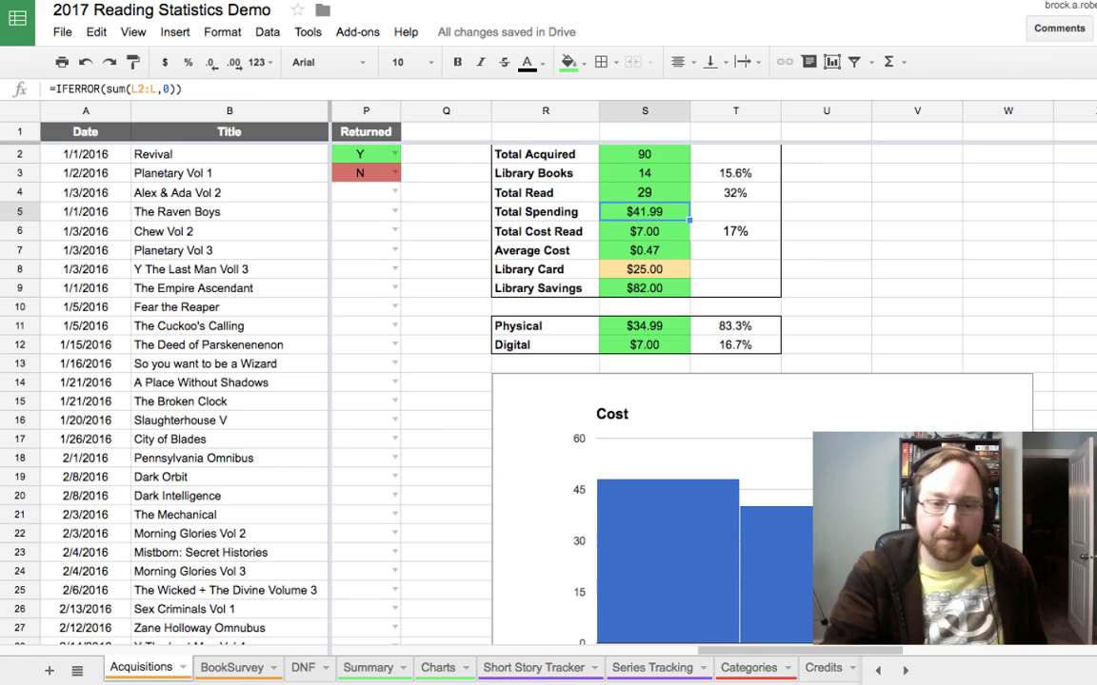
left_click(545, 211)
left_click(644, 211)
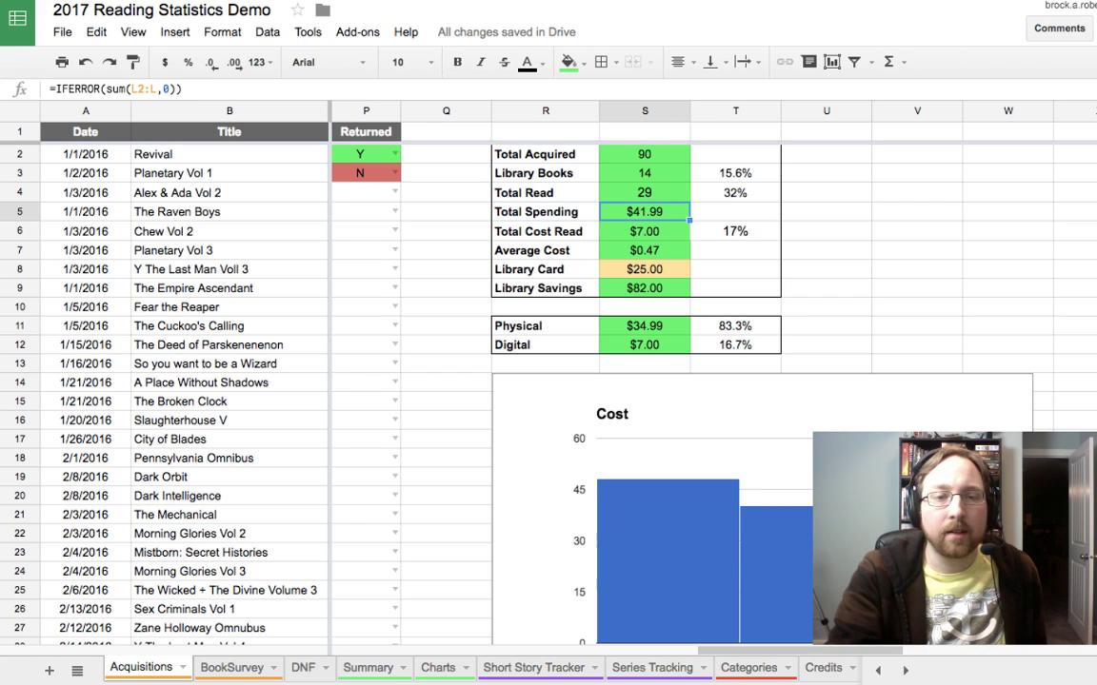
Step: Check the Total Cost Read amount and percentage against Total Spending, ending on the Average Cost cell
left_click(645, 230)
left_click(546, 231)
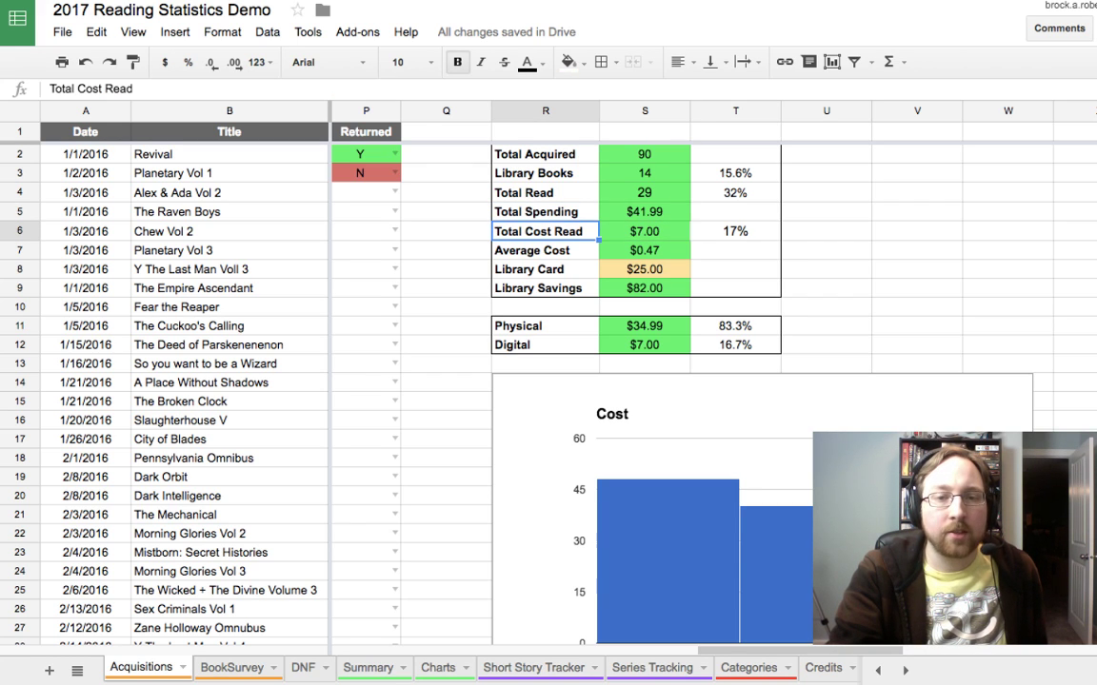
left_click(645, 230)
left_click(735, 230)
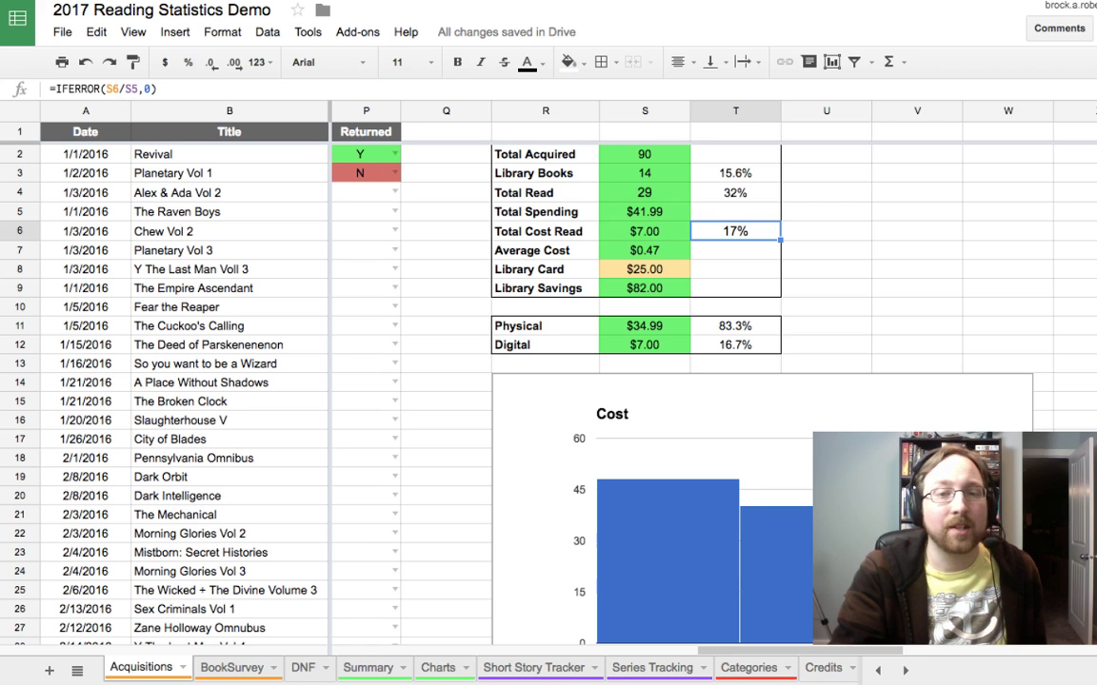
left_click(645, 230)
left_click(644, 211)
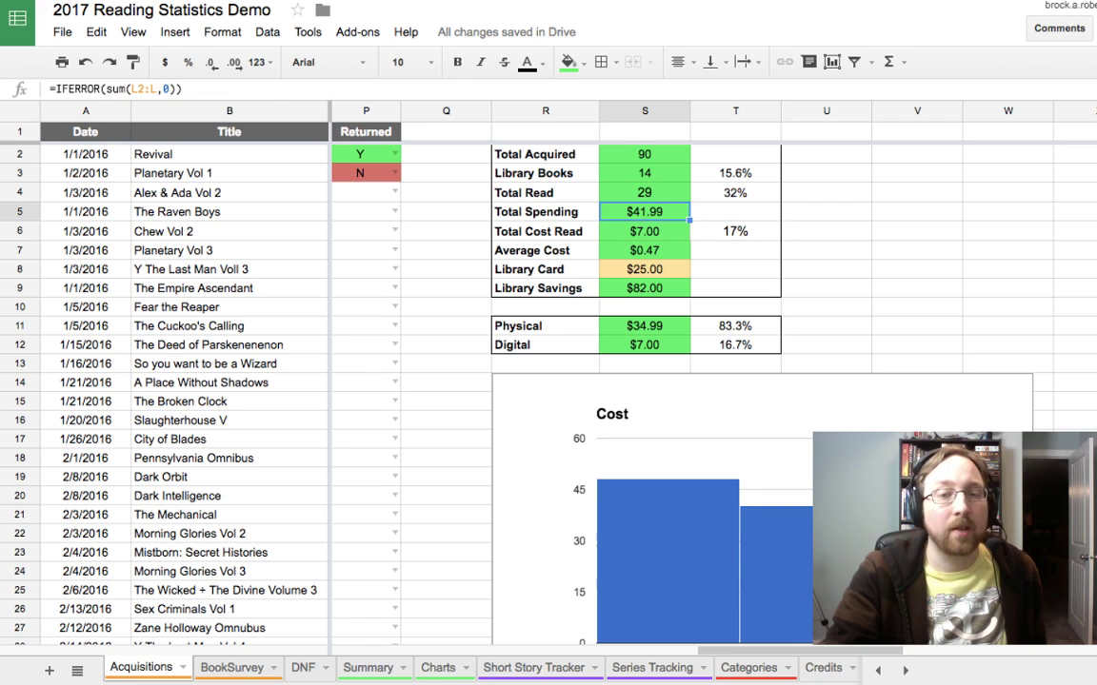
left_click(644, 230)
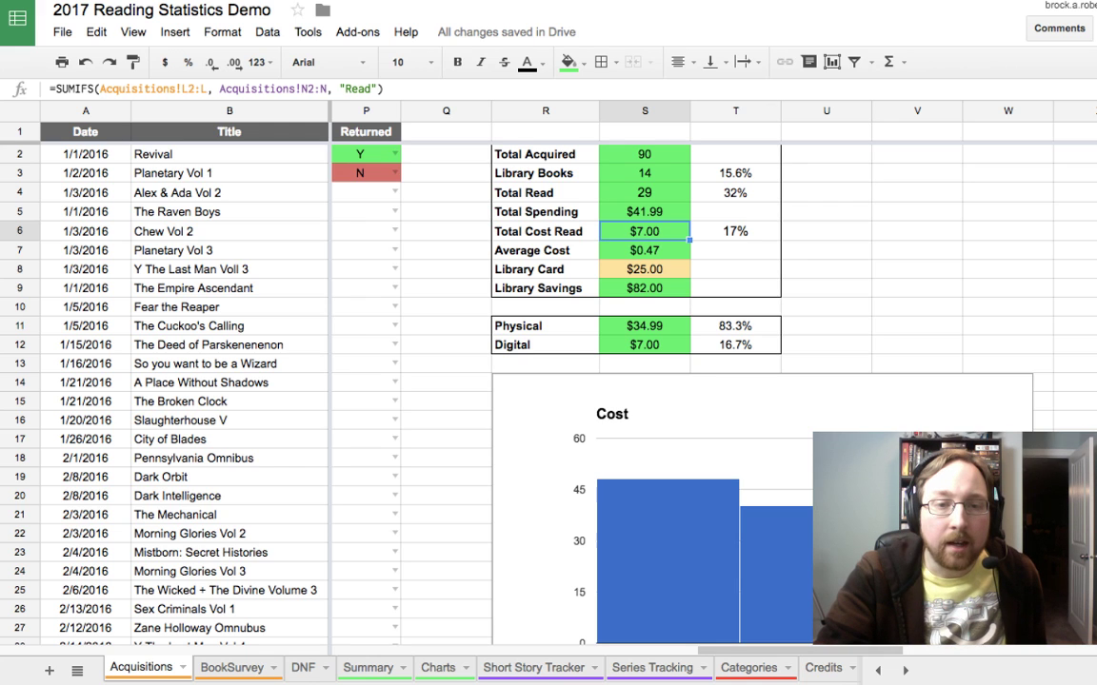
left_click(644, 211)
left_click(644, 250)
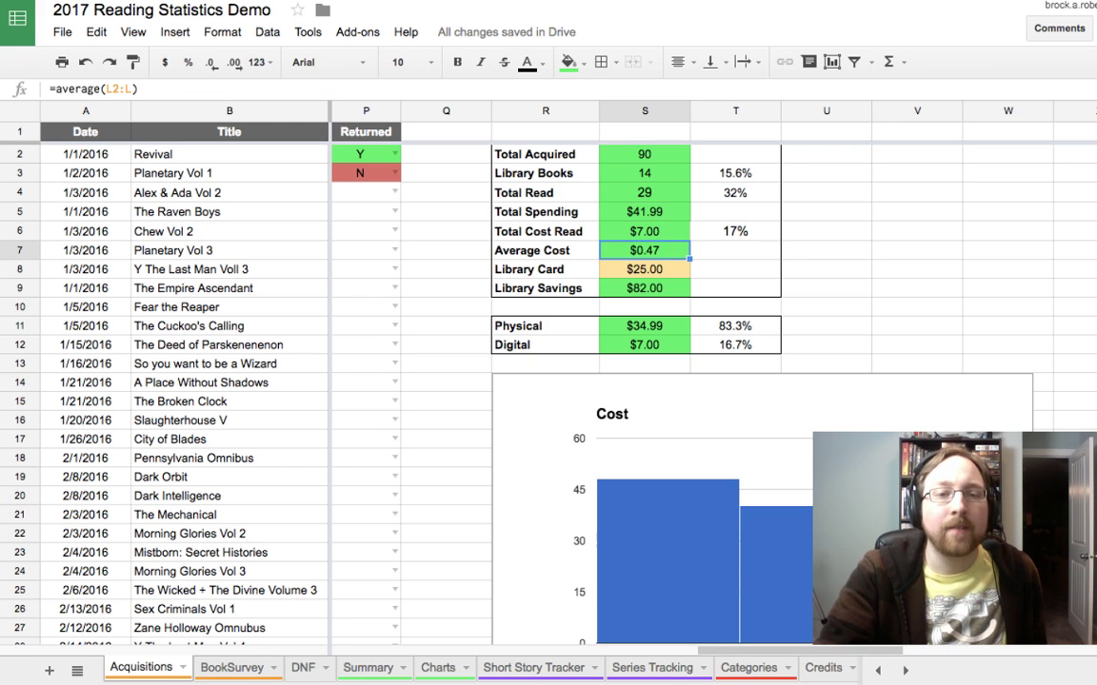
Step: Set the Library Card cost in the summary statistics to 25.00
left_click(644, 269)
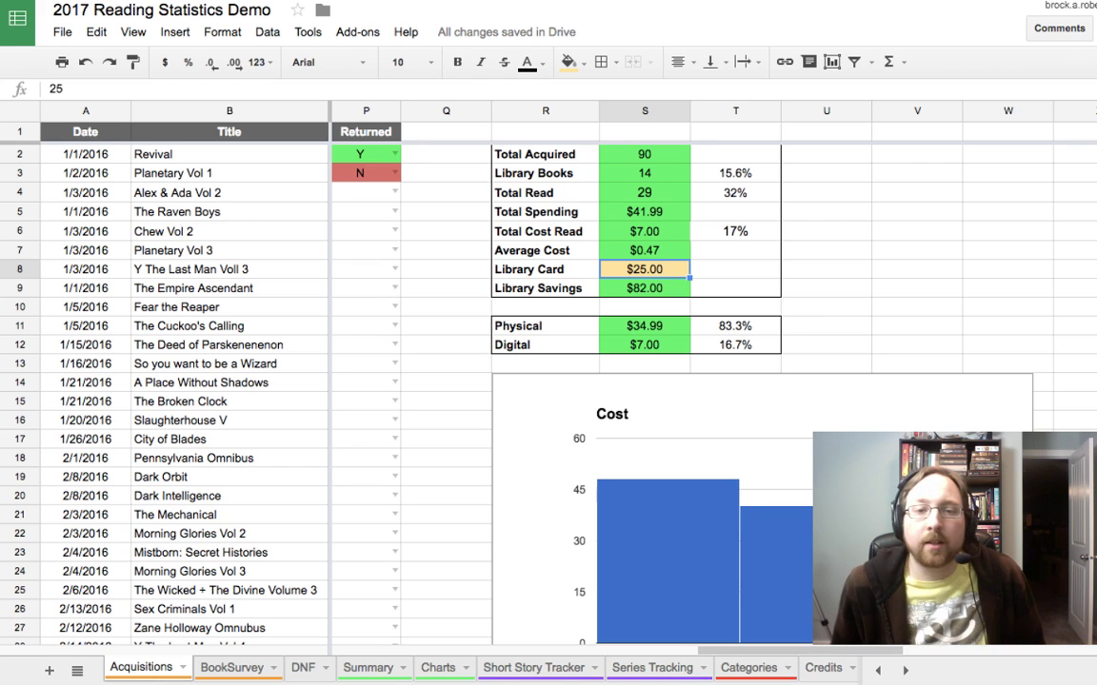
key("Return")
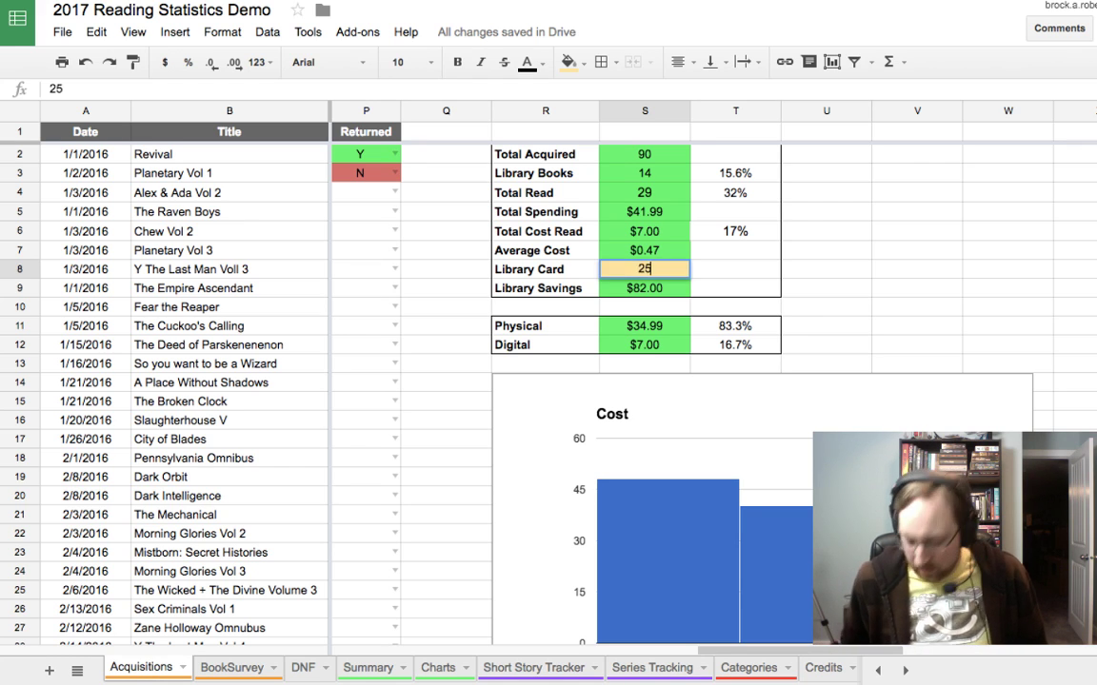
type(".00")
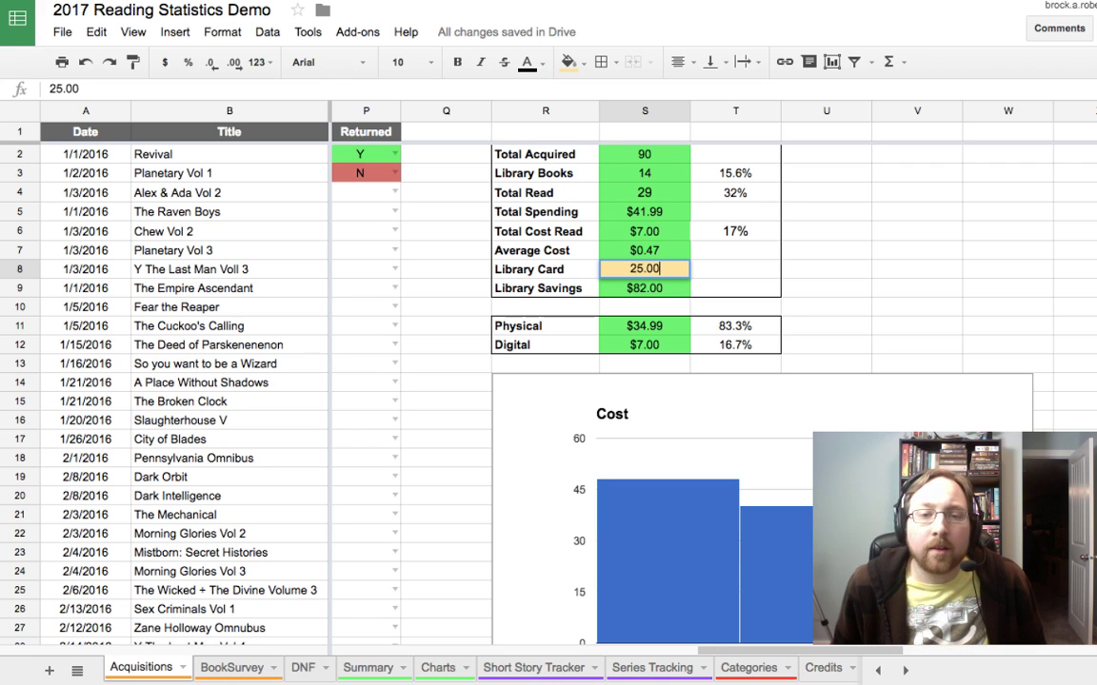
key("Return")
left_click(645, 270)
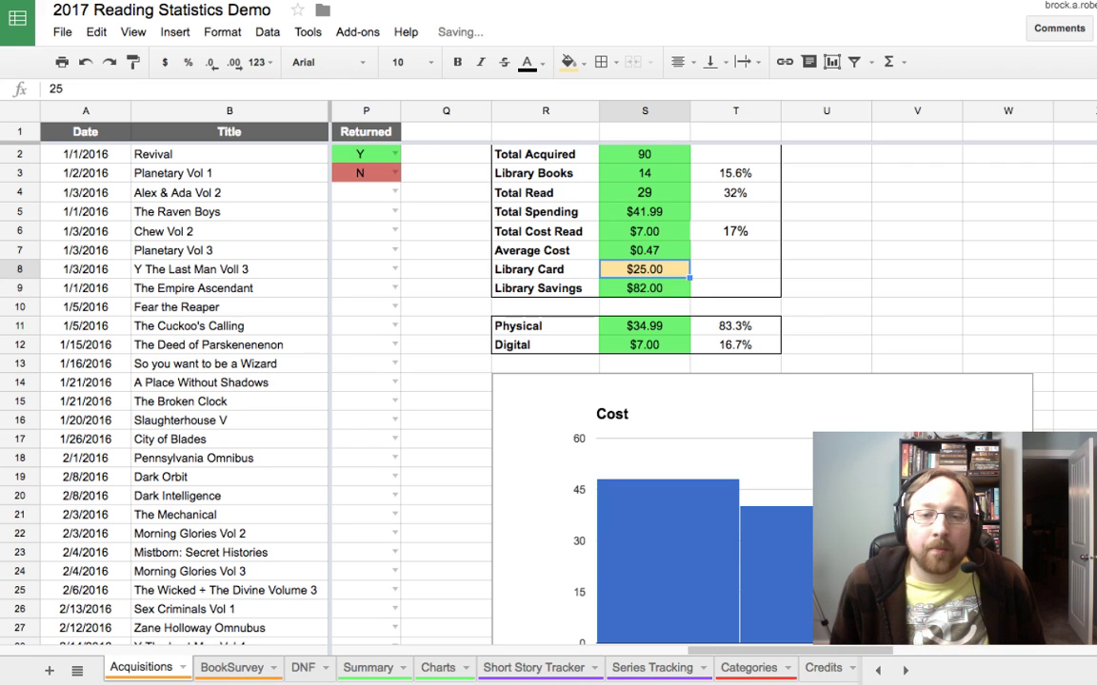
Step: Check the Library Card label and amount, ending on the formula in the Library Savings cell
left_click(644, 288)
left_click(645, 269)
left_click(544, 269)
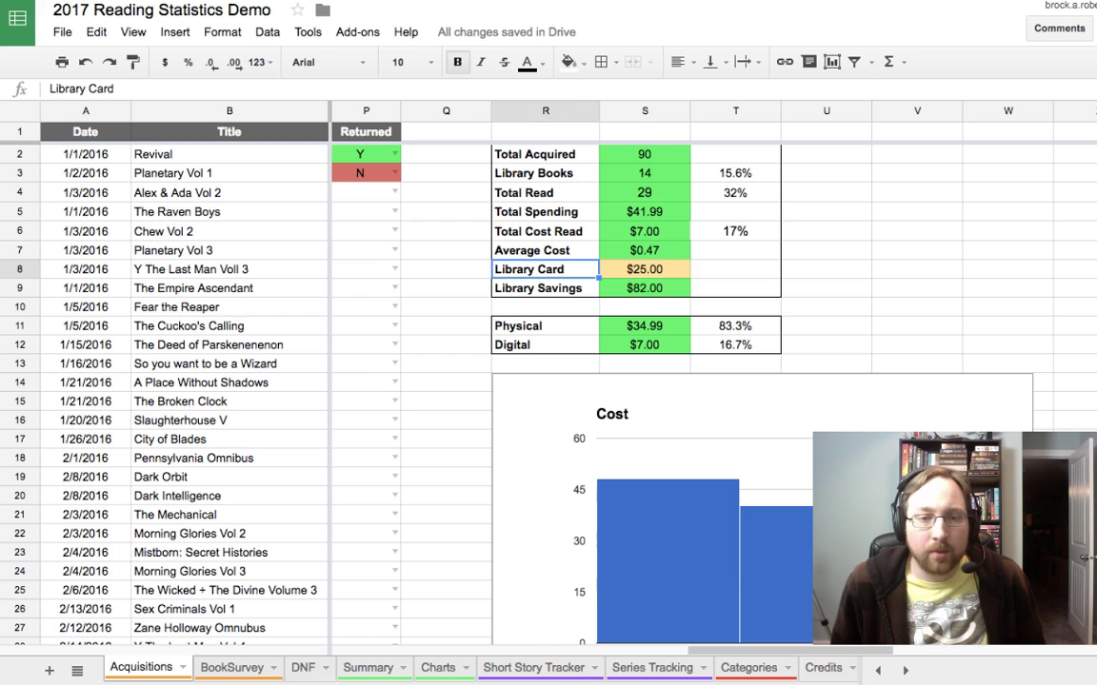
left_click(644, 270)
left_click(644, 288)
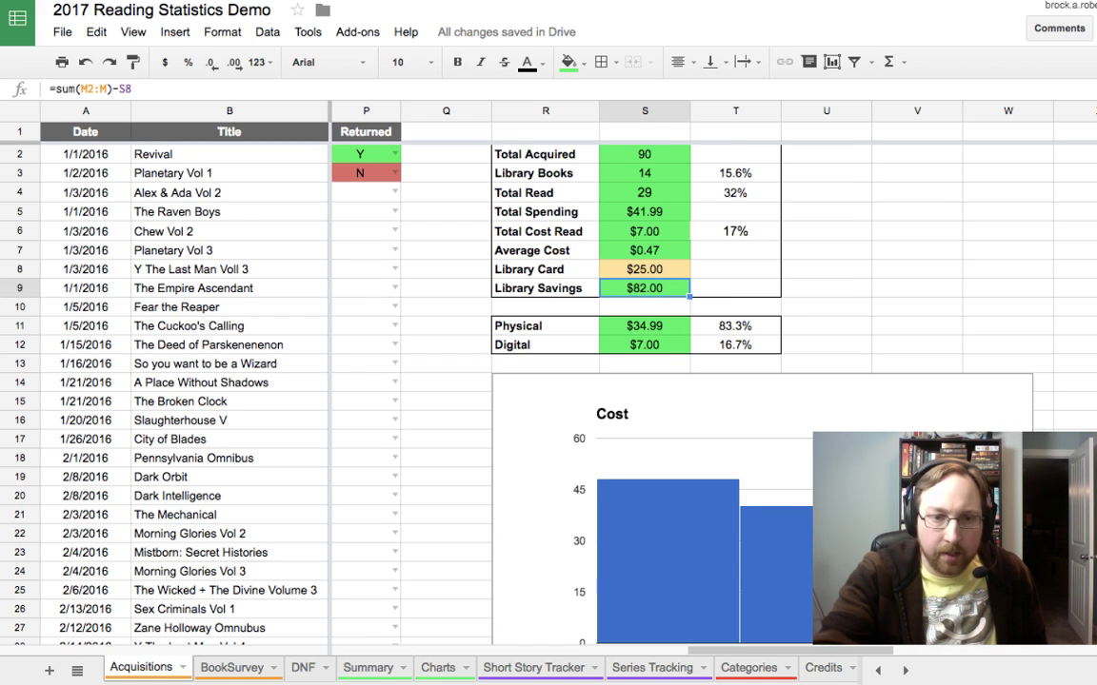
Step: Compare the List Price column with the Library Card and Library Savings amounts, ending on the Library Savings cell
scroll(571, 381, "left", 5)
scroll(571, 381, "right", 3)
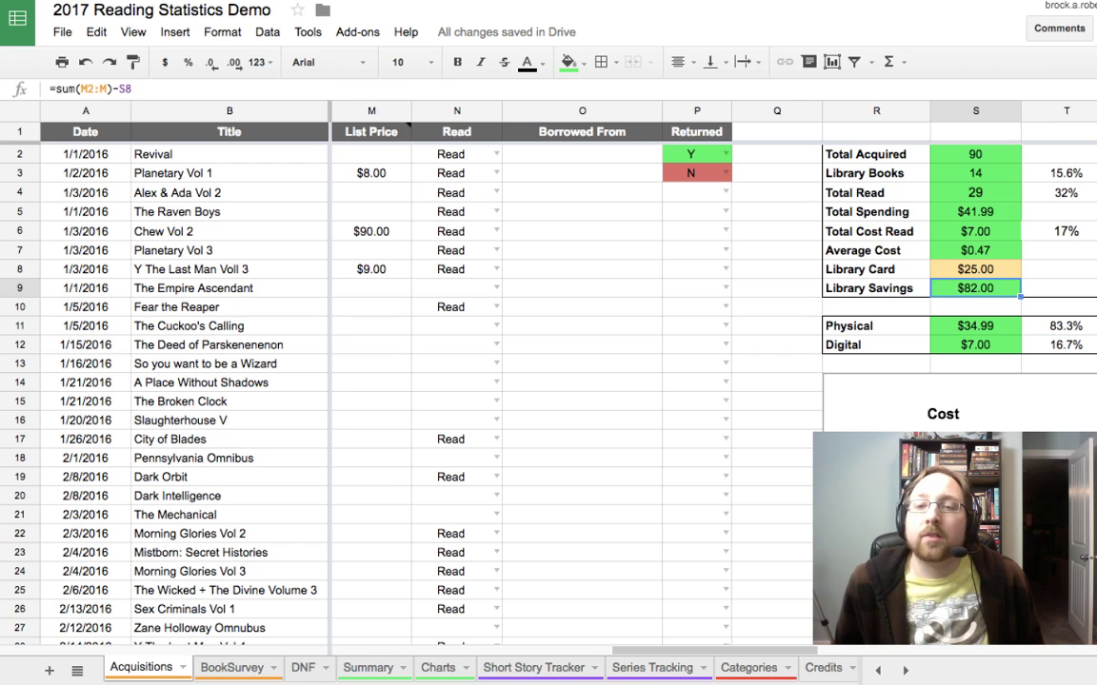
left_click(1058, 287)
left_click(975, 288)
left_click(975, 269)
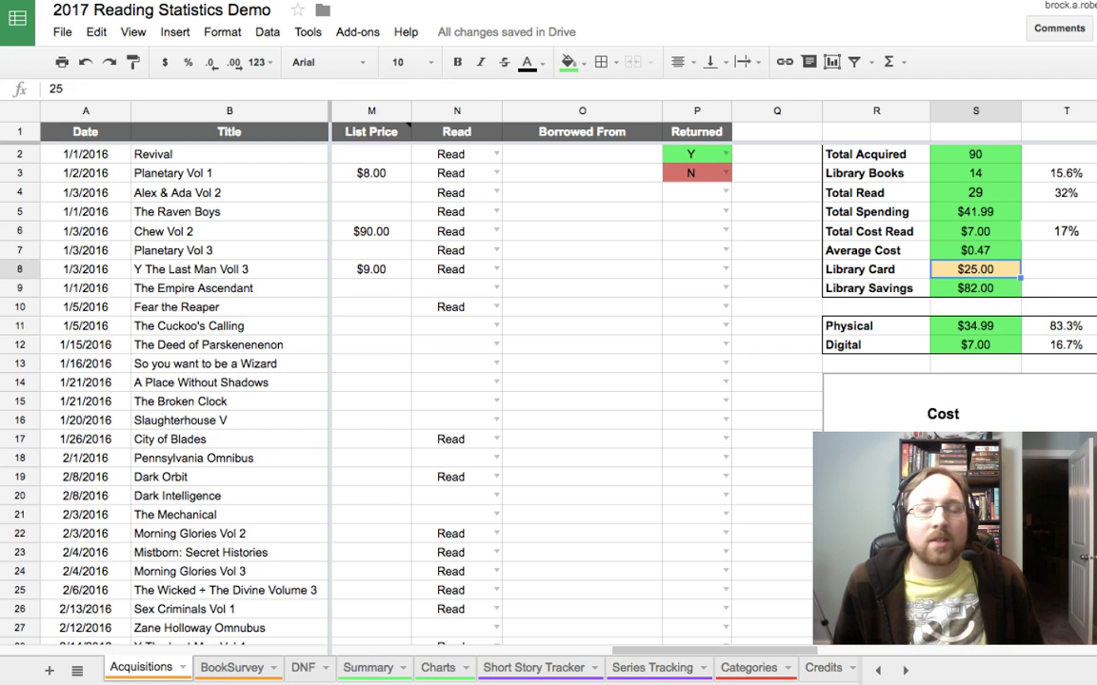
left_click(975, 288)
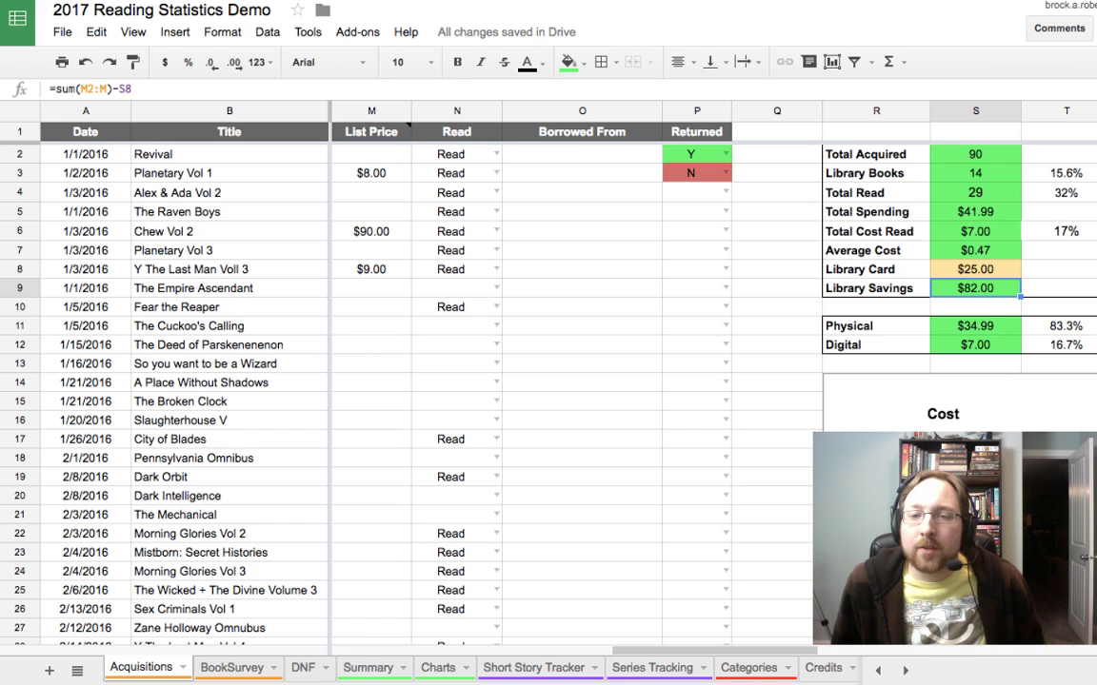
Step: Check the Physical and Digital spending cells and the Cost chart below them, ending at the first columns of the acquisitions list
left_click(974, 326)
left_click(975, 344)
left_click(975, 326)
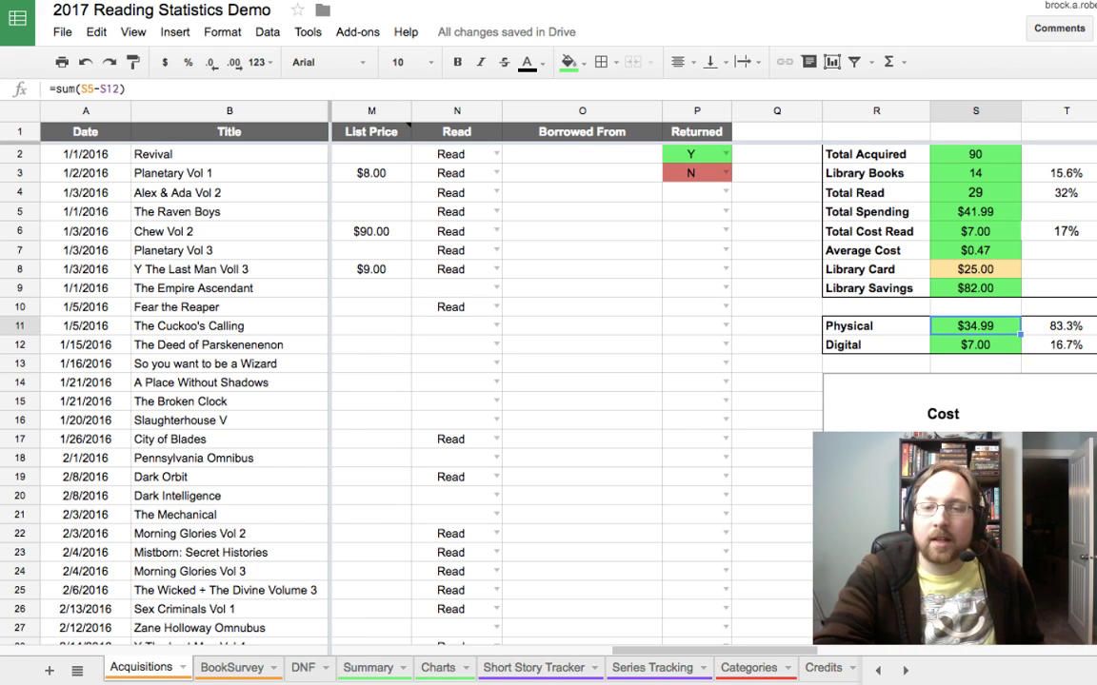
scroll(571, 381, "left", 5)
scroll(572, 381, "down", 2)
scroll(571, 380, "right", 10)
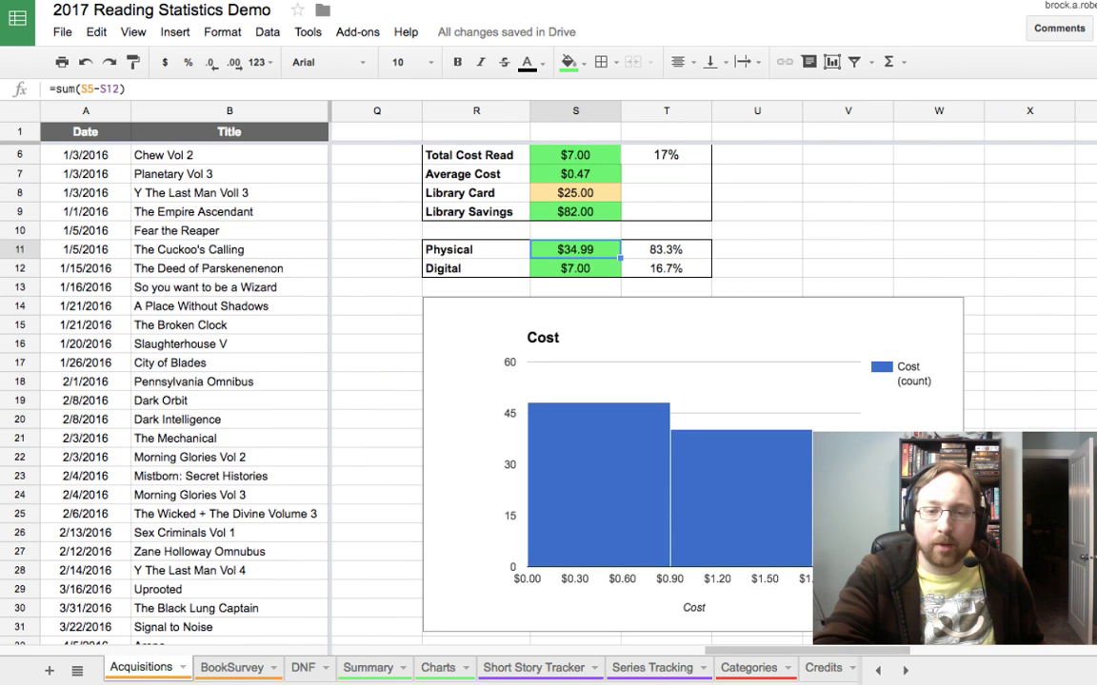
scroll(571, 381, "down", 1)
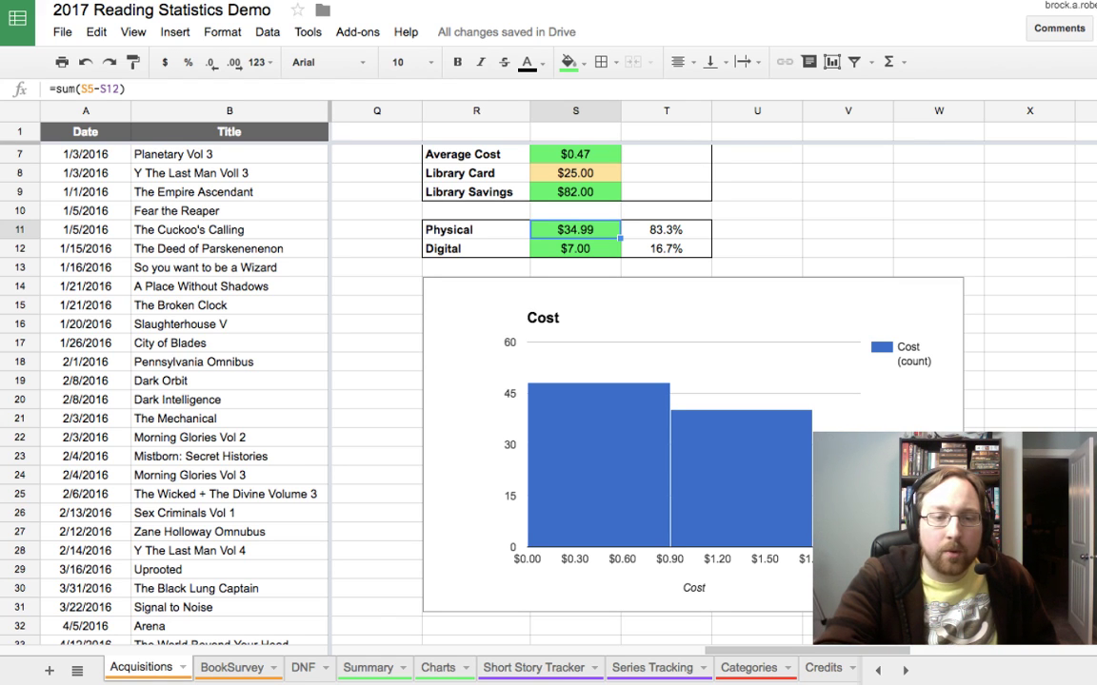
scroll(714, 381, "right", 5)
scroll(714, 381, "left", 15)
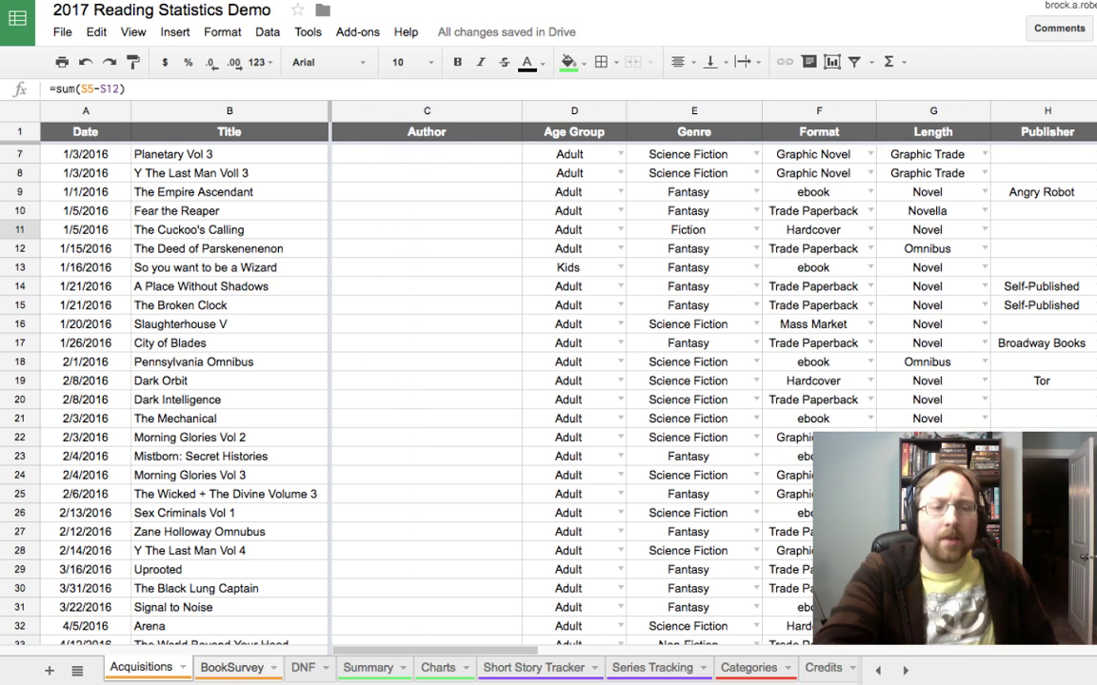
Step: Open the BookSurvey sheet and look over its columns from Author to Physical / Digital
key("ctrl+shift+Page_Down")
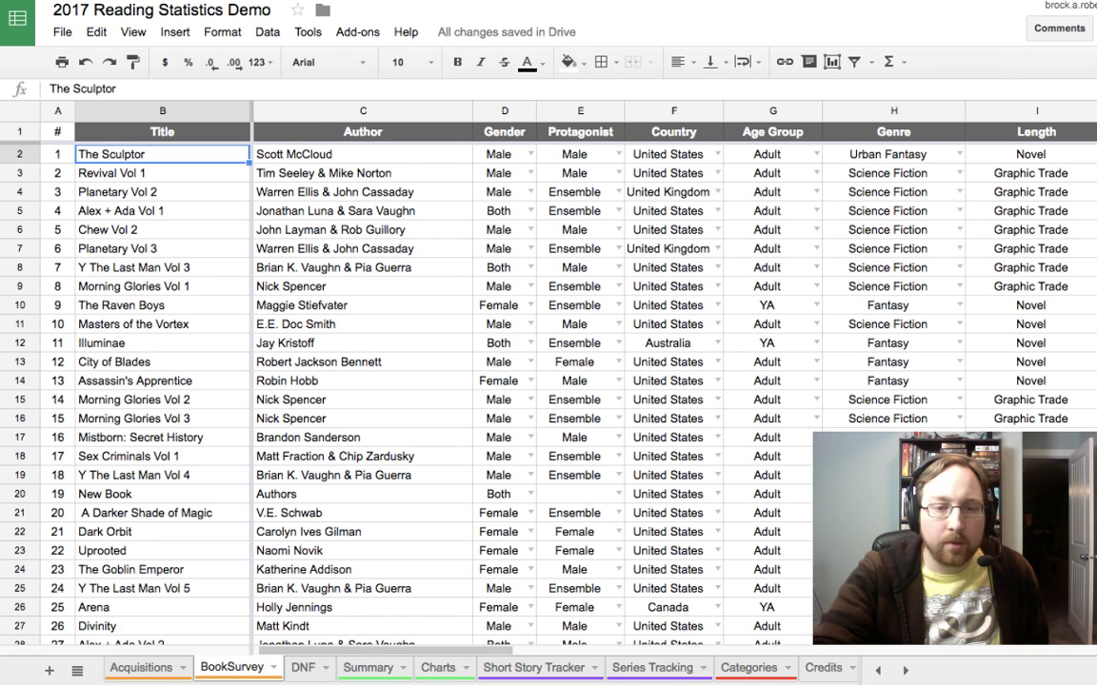
scroll(618, 380, "right", 6)
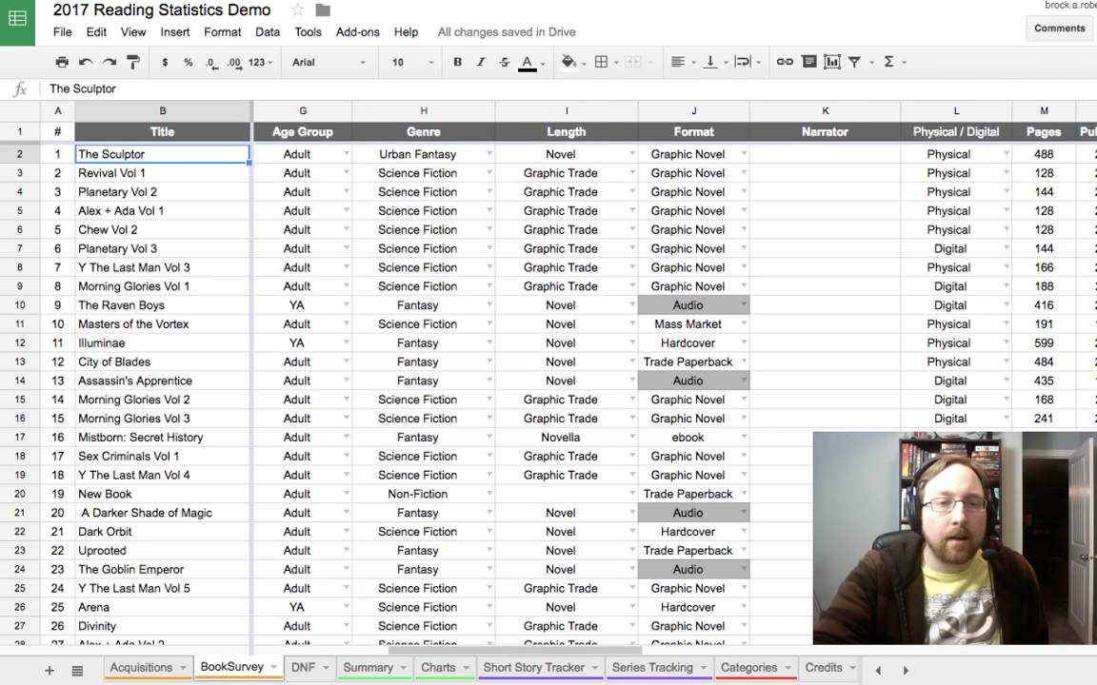
scroll(619, 380, "left", 6)
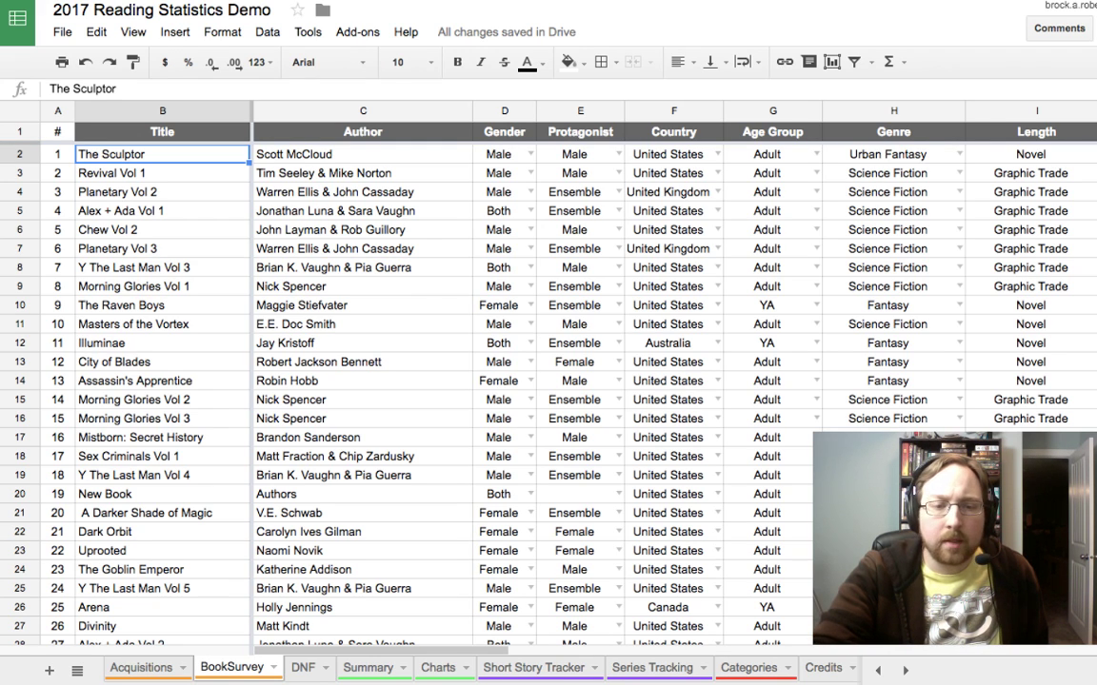
scroll(572, 381, "right", 2)
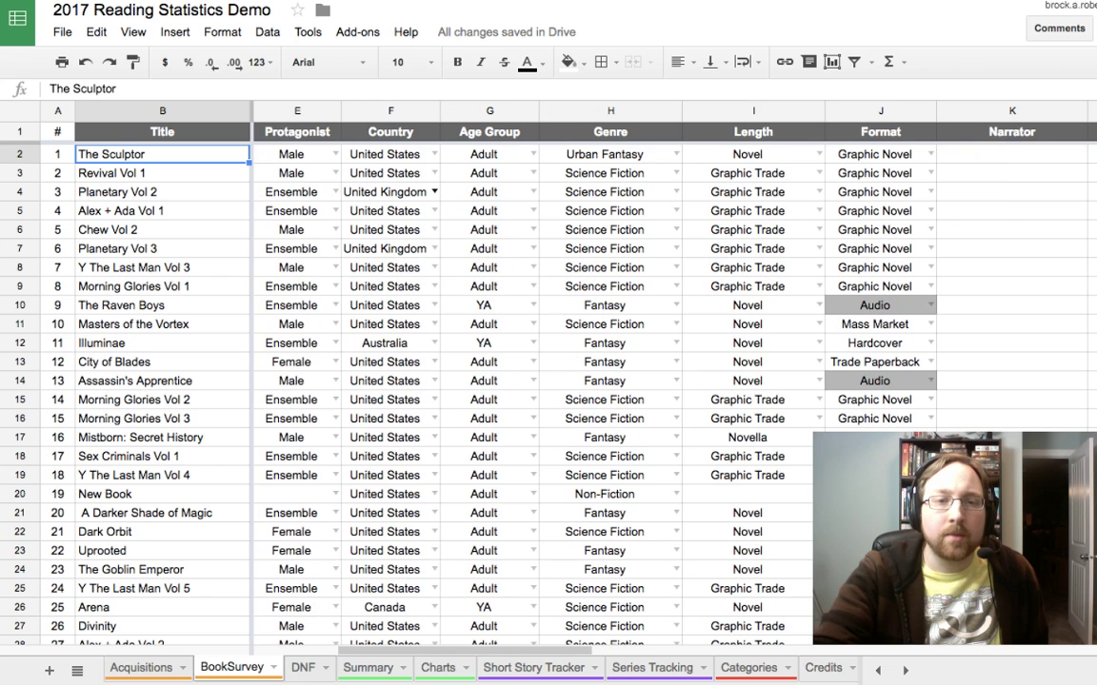
Step: Move the Age Group column of the BookSurvey sheet so it sits between Genre and Length
left_click(489, 111)
left_click_drag(489, 111, 693, 112)
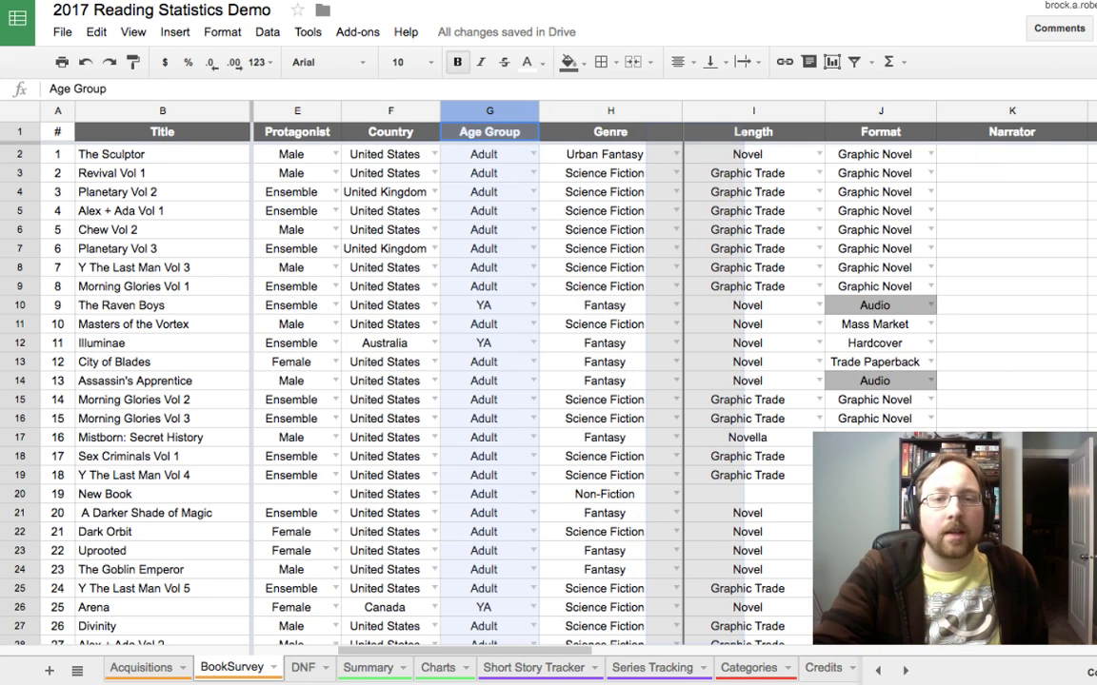
left_click_drag(695, 112, 695, 112)
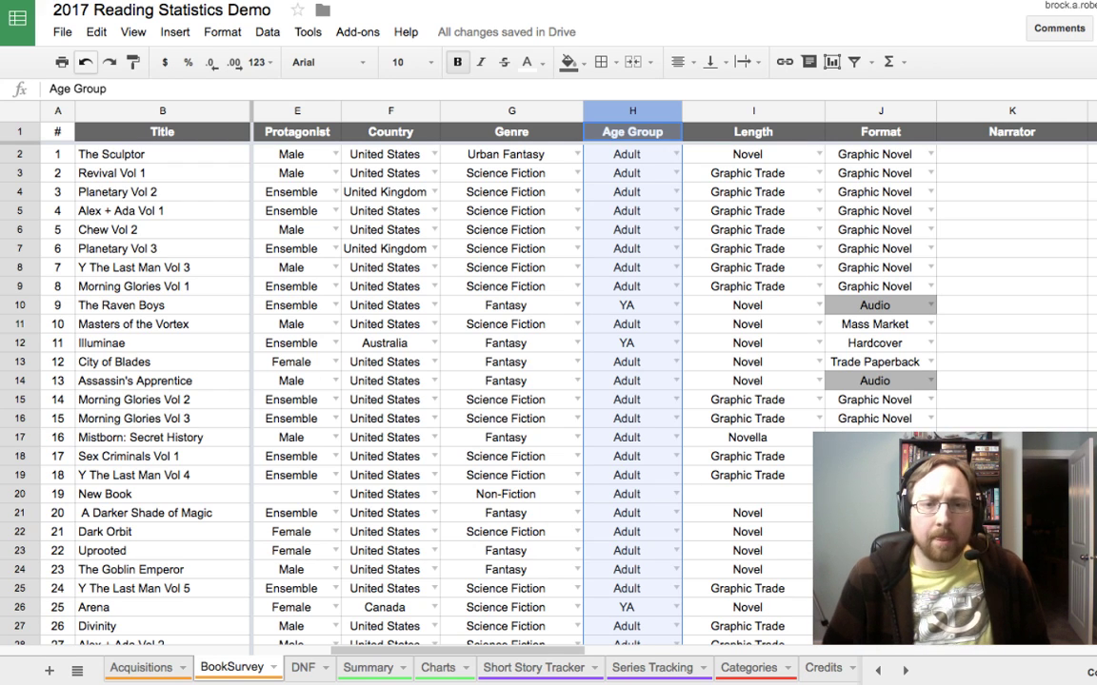
Step: Undo the Age Group column move on the BookSurvey sheet and select the first Genre entry
key("ctrl+z")
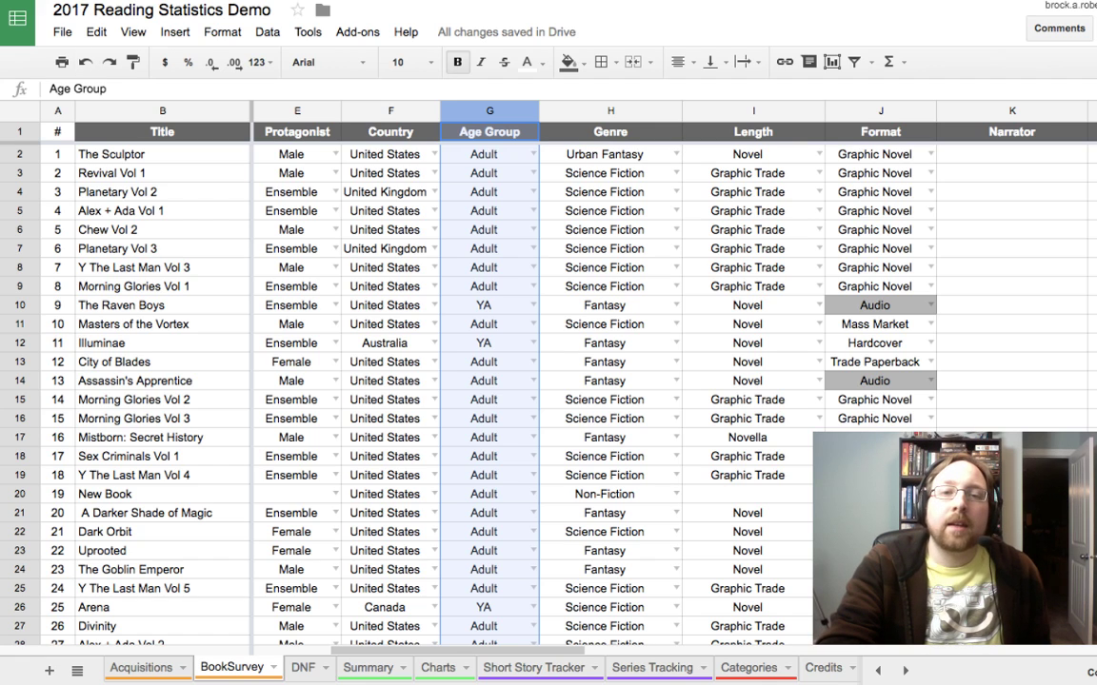
left_click(610, 154)
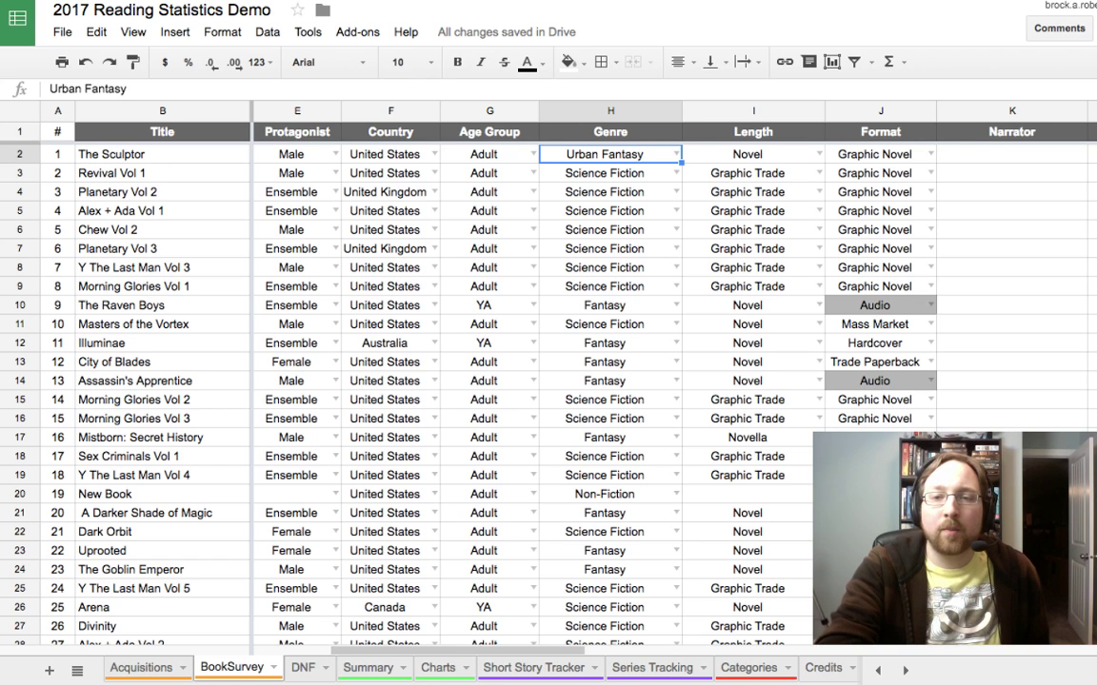
Step: Enter "Voice Person Reader person blah" as the narrator of the audio book The Raven Boys
left_click(1011, 154)
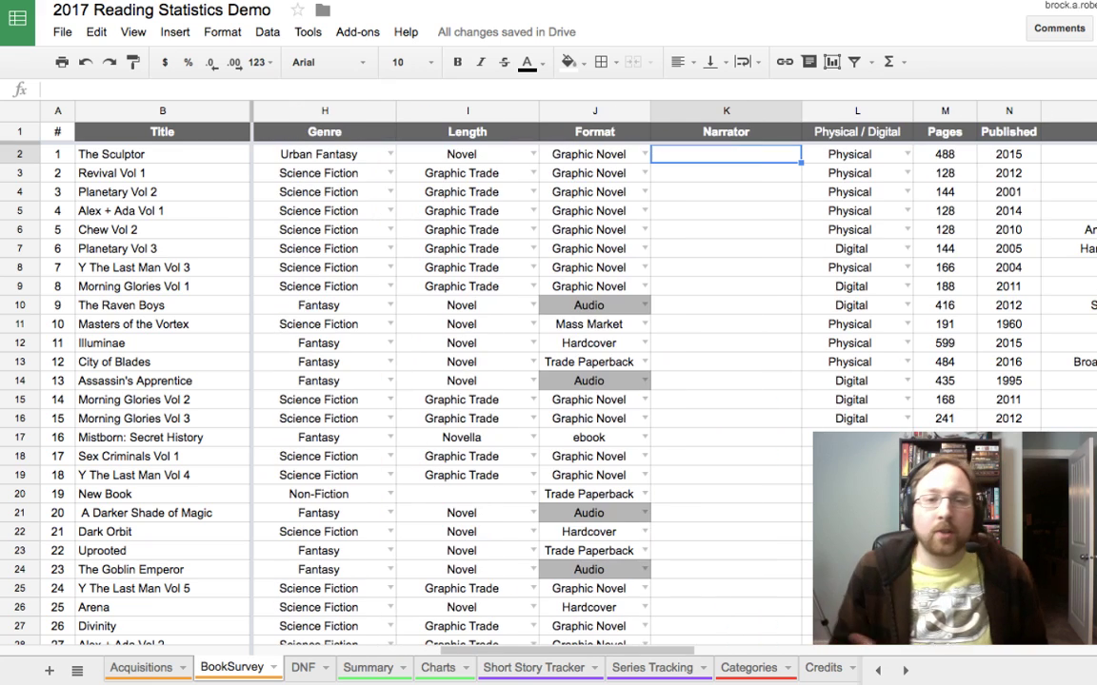
scroll(666, 380, "right", 3)
key("Left")
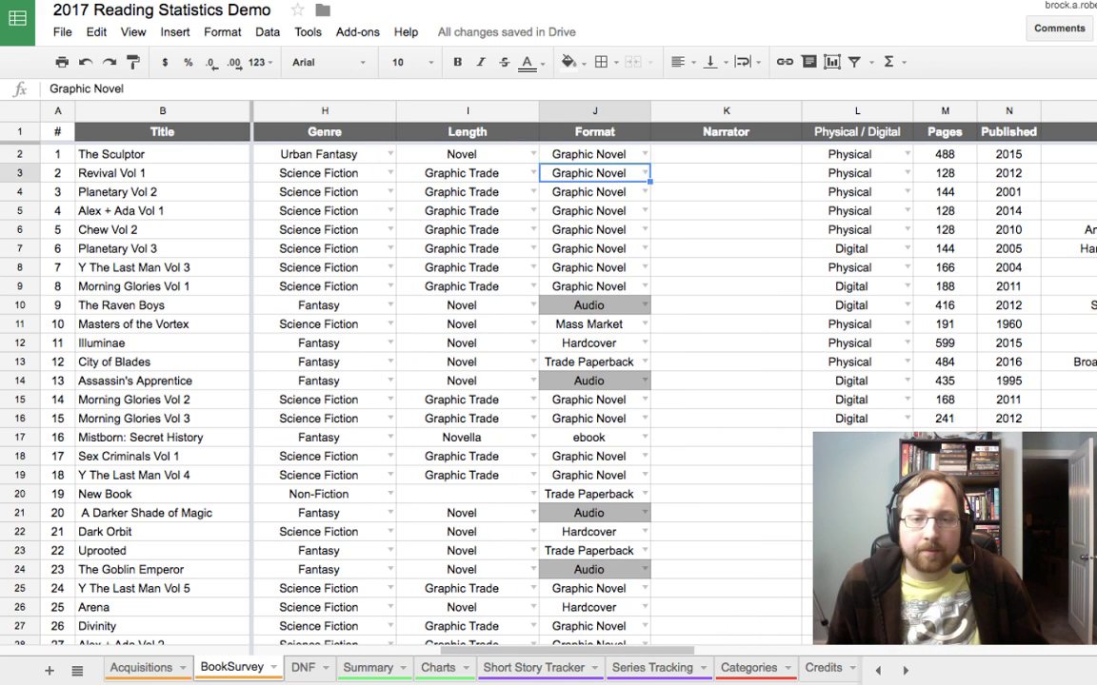
key("Down")
key("Down")
key("Down")
key("Down")
key("Down")
key("Down")
key("Down")
key("Down")
key("Right")
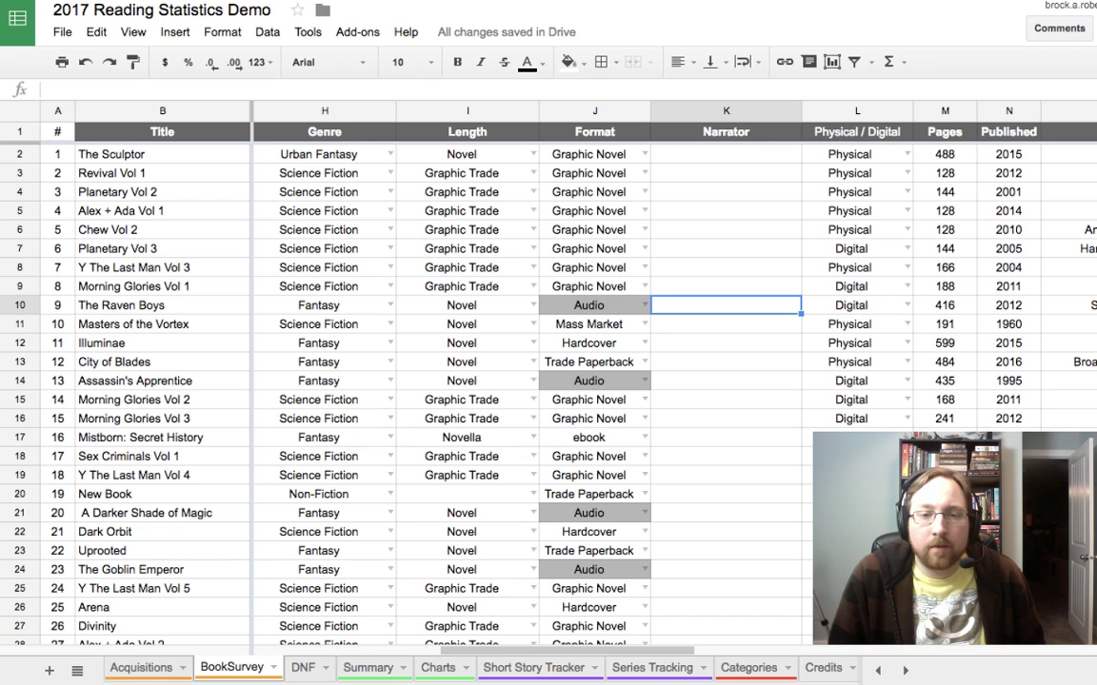
type("Voice Person ")
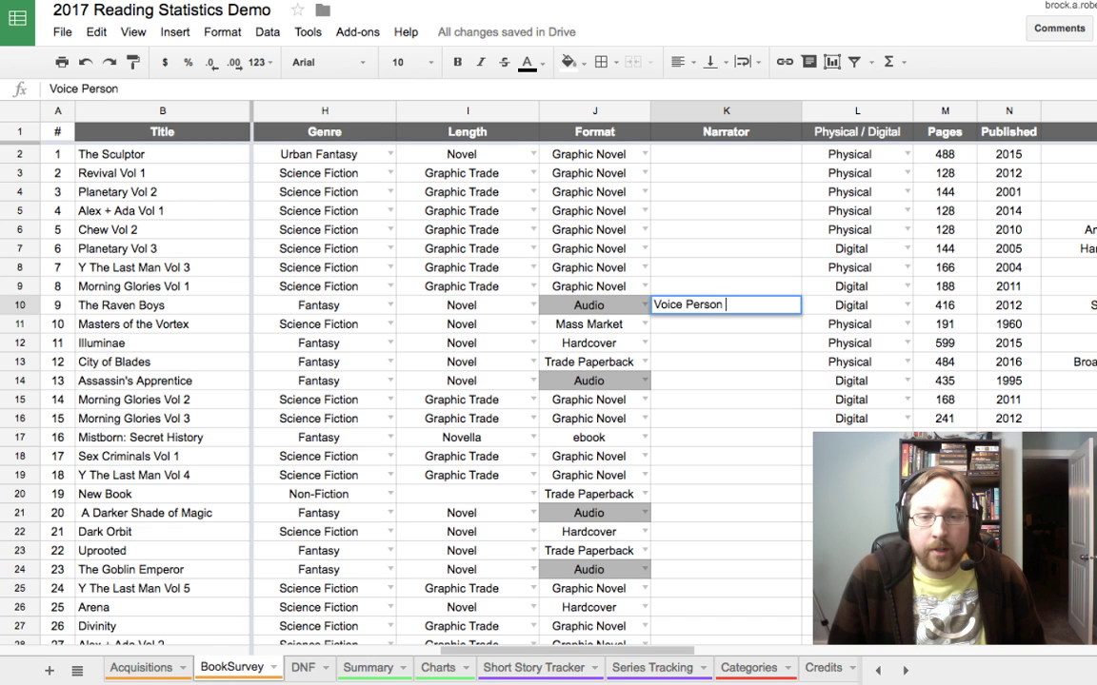
type("Read")
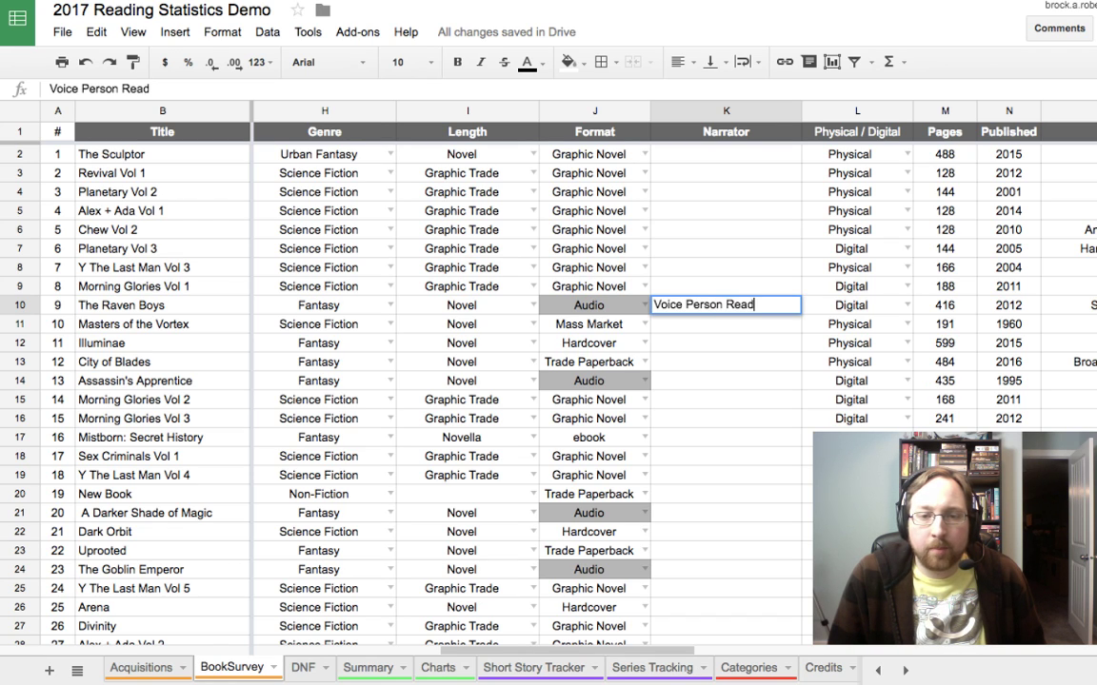
type("er per")
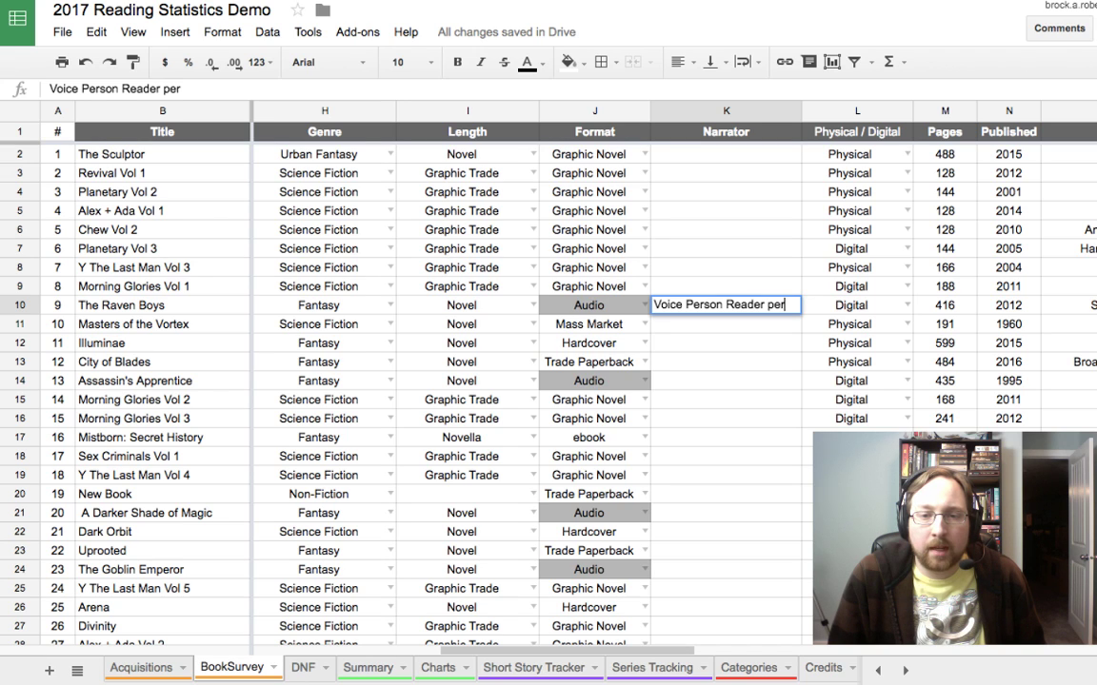
type("son")
type(" blah")
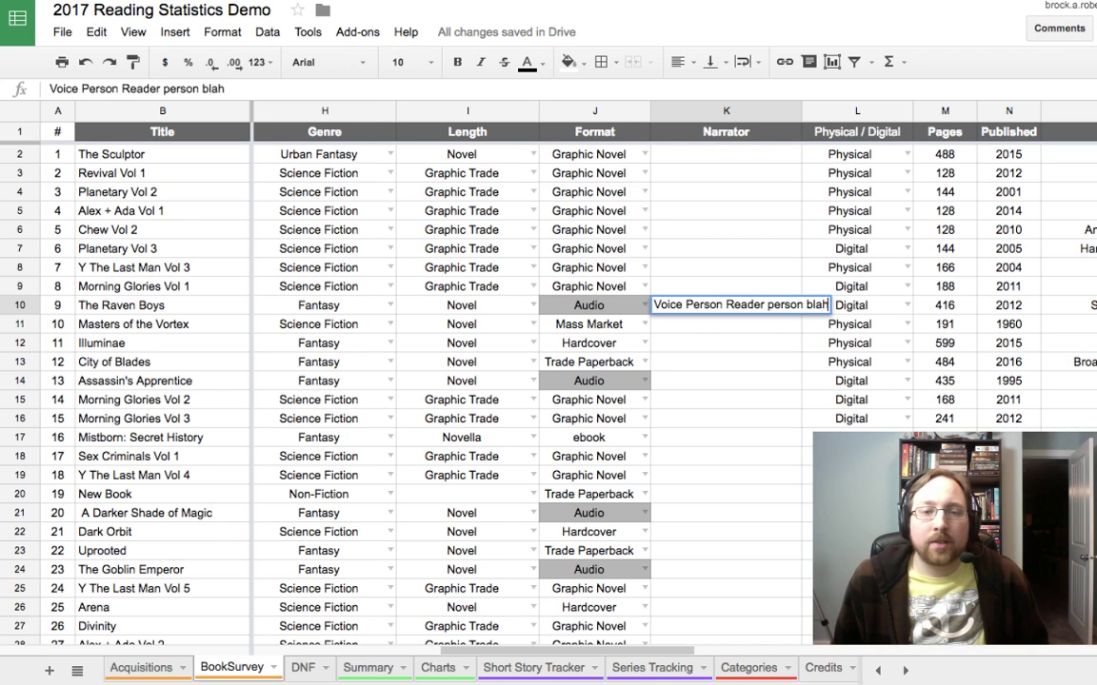
key("Return")
key("Up")
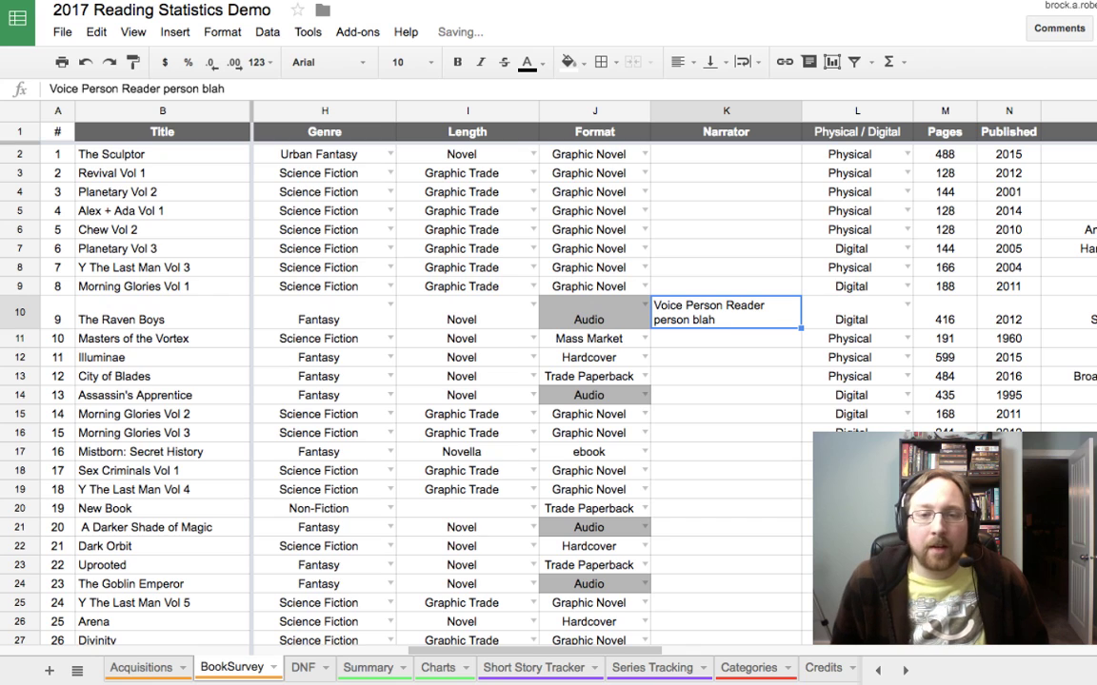
Step: Clear the sample narrator text from the row of The Raven Boys
key("Delete")
key("Left")
key("Right")
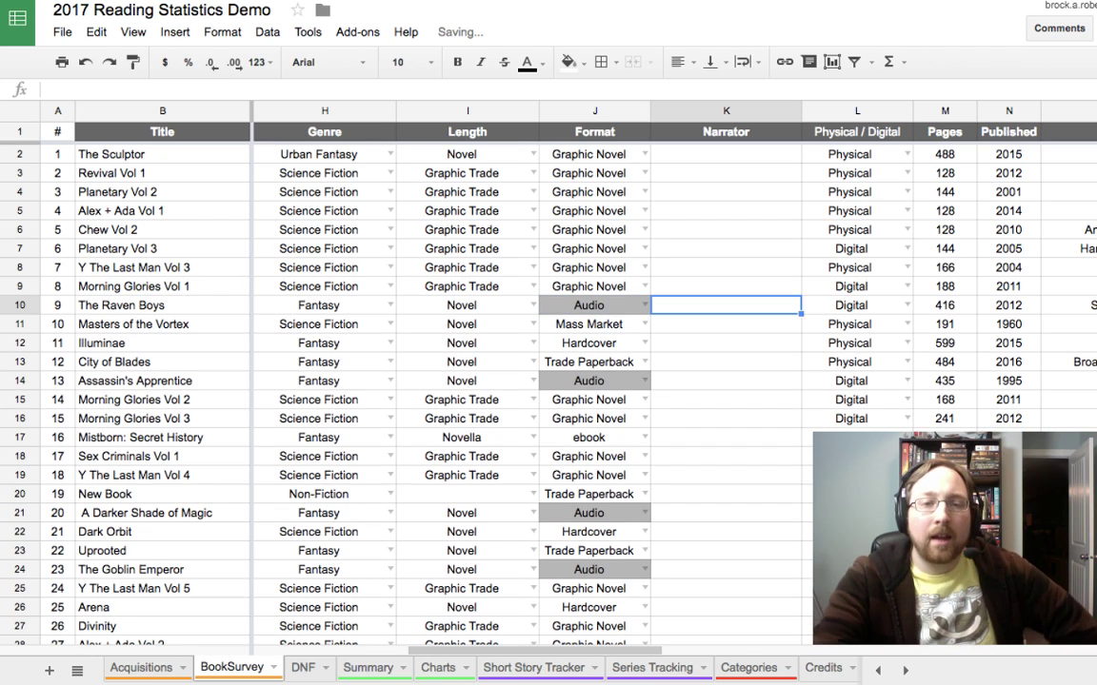
Step: Compare the Format, Narrator, Physical / Digital and Pages entries for The Raven Boys, ending on its Physical / Digital cell
key("Left")
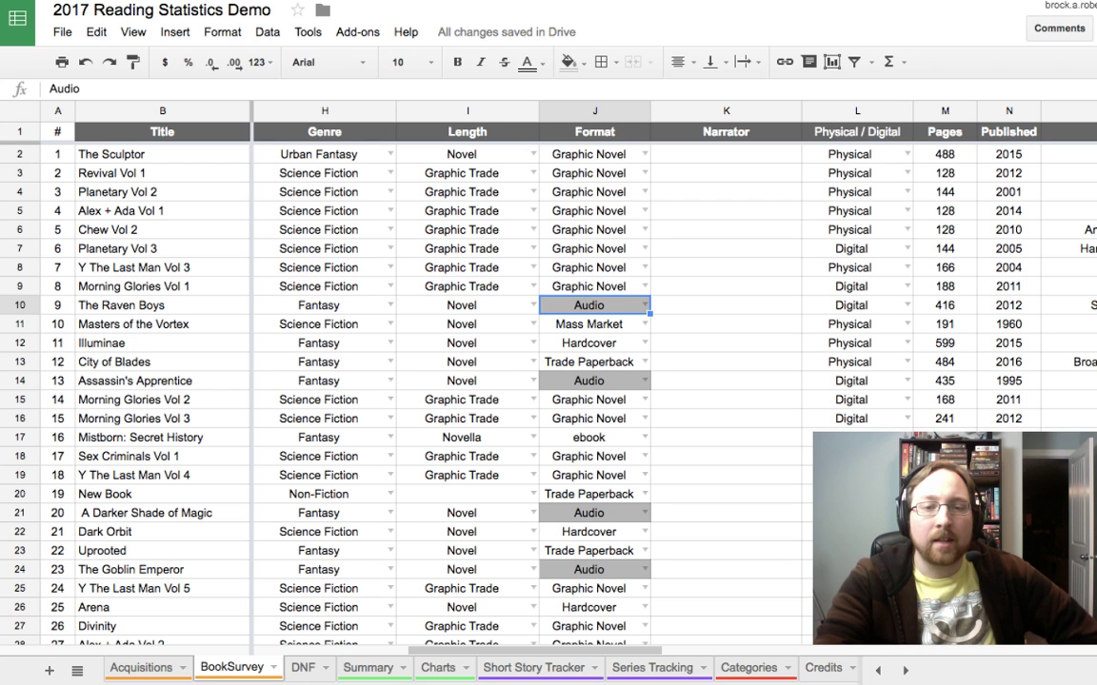
key("Right")
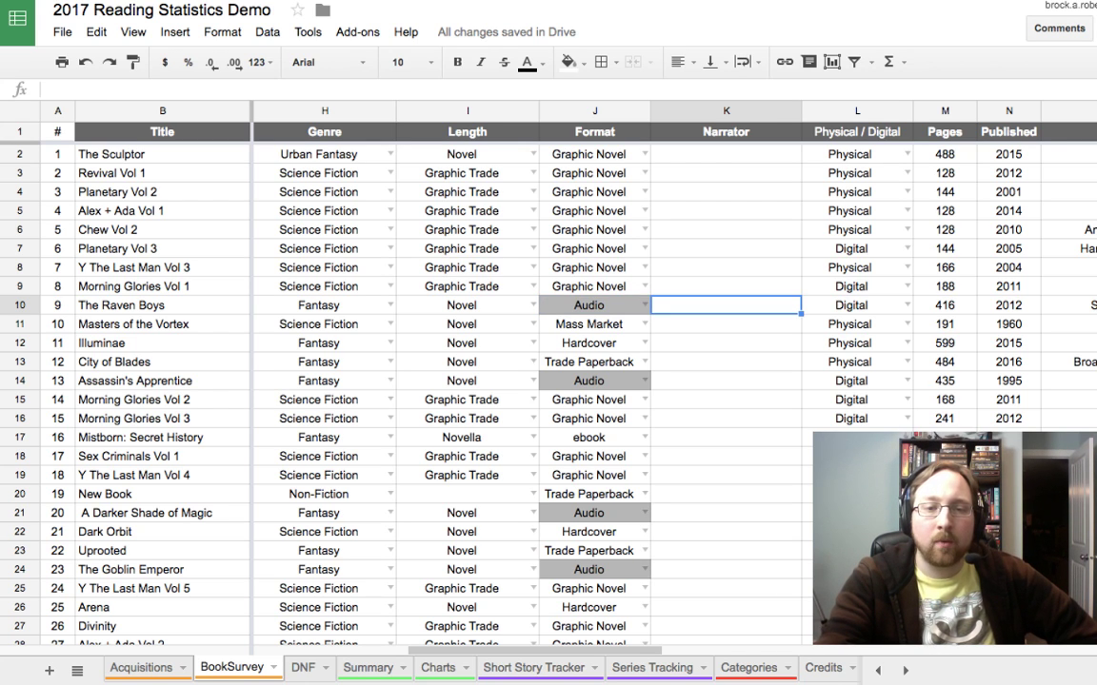
scroll(548, 381, "down", 2)
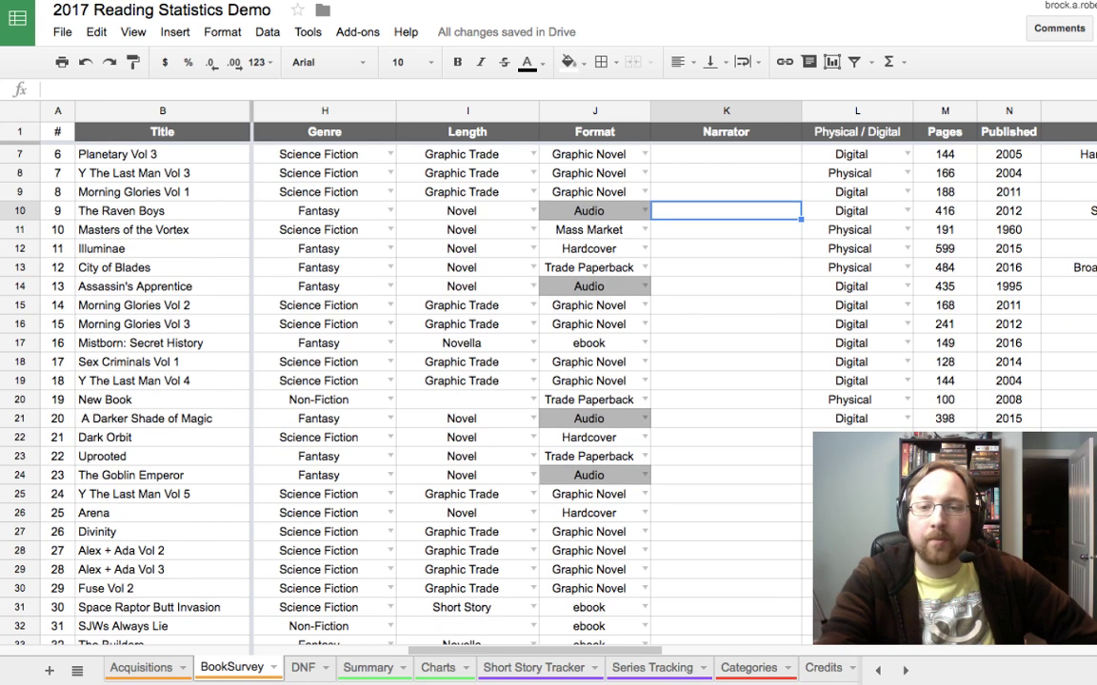
scroll(549, 381, "up", 2)
scroll(548, 380, "left", 2)
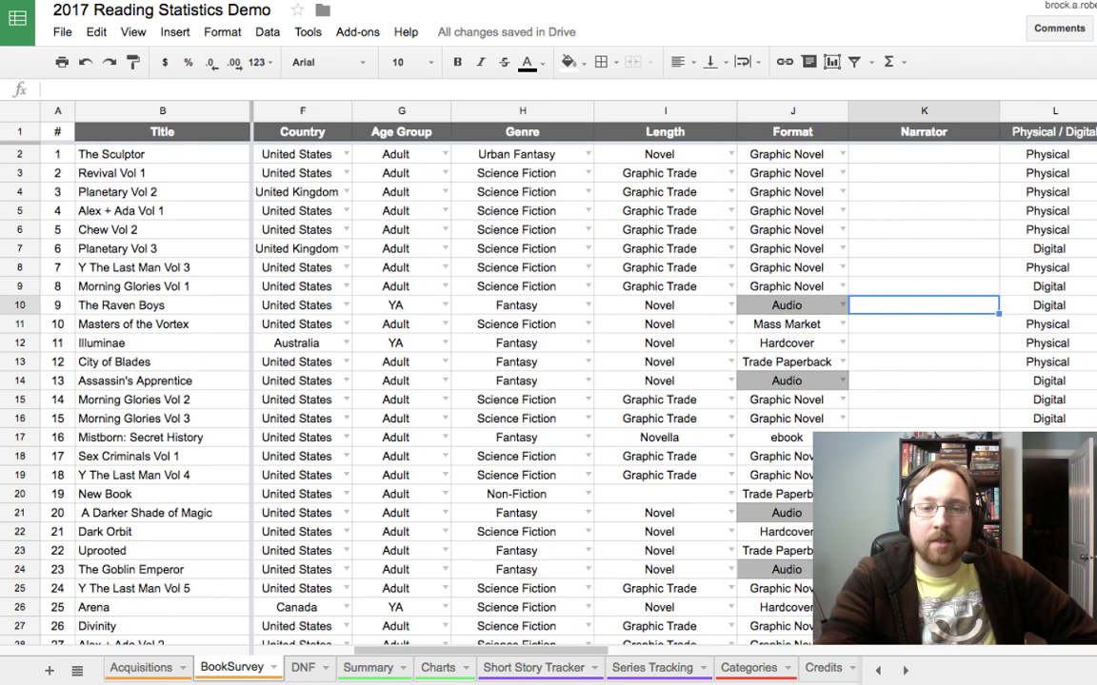
scroll(548, 381, "right", 3)
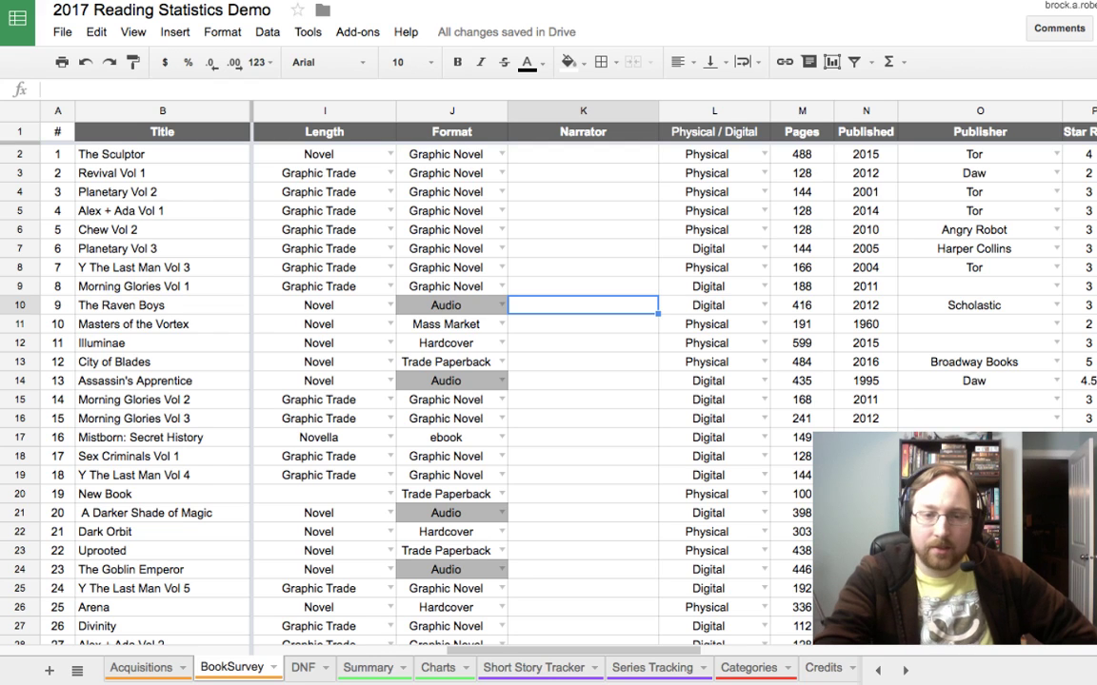
left_click(706, 304)
left_click(446, 304)
left_click(801, 304)
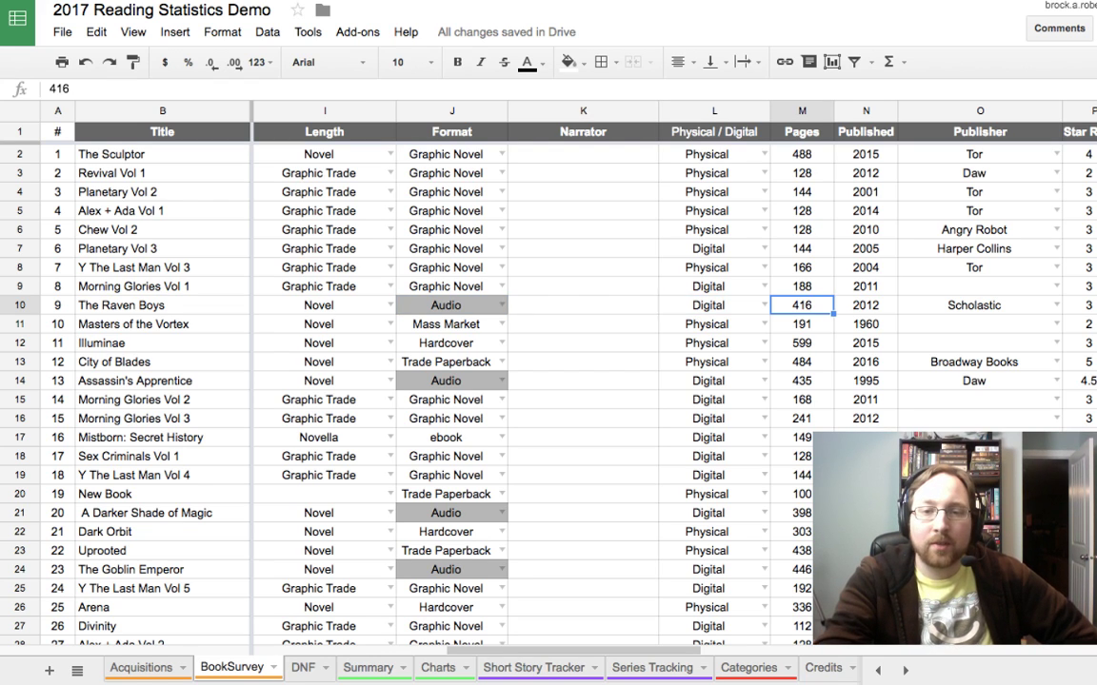
left_click(706, 305)
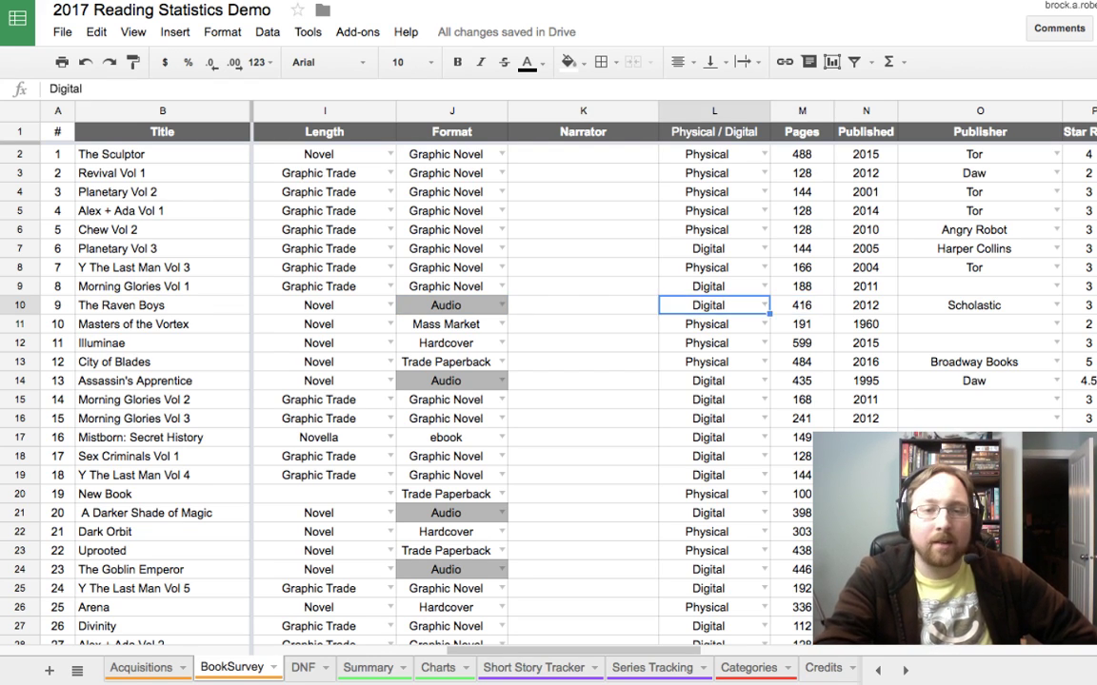
scroll(667, 381, "left", 3)
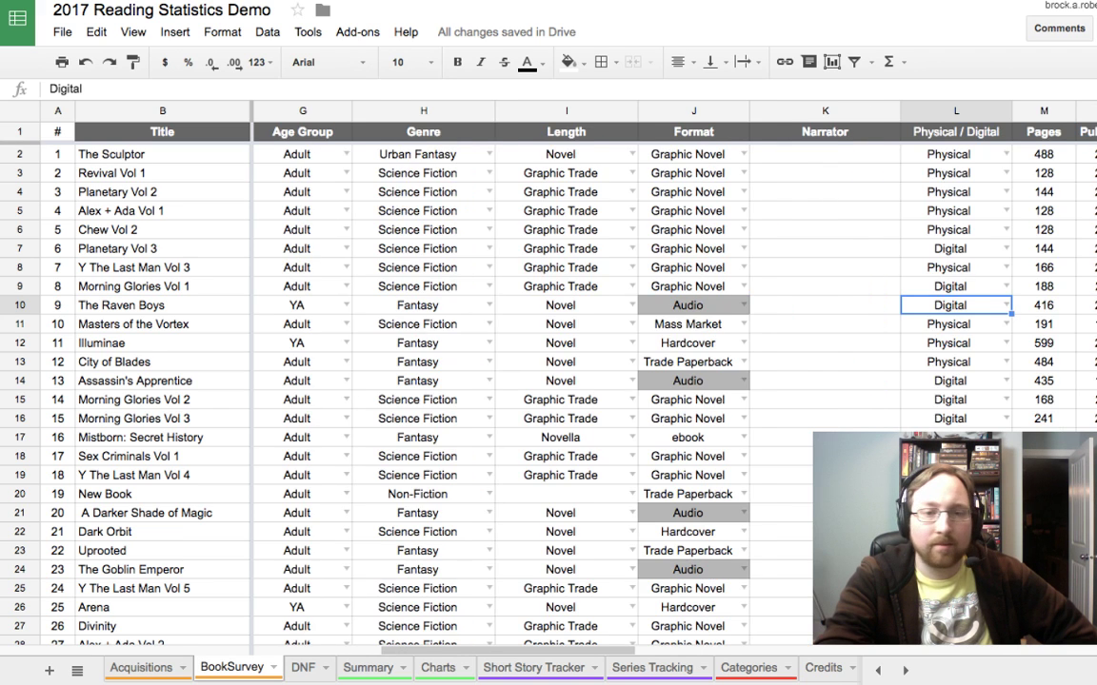
Step: Go through the Pages, Published, Publisher, Star Rating and Acquired entries for The Raven Boys, ending on its Location cell
scroll(666, 381, "right", 6)
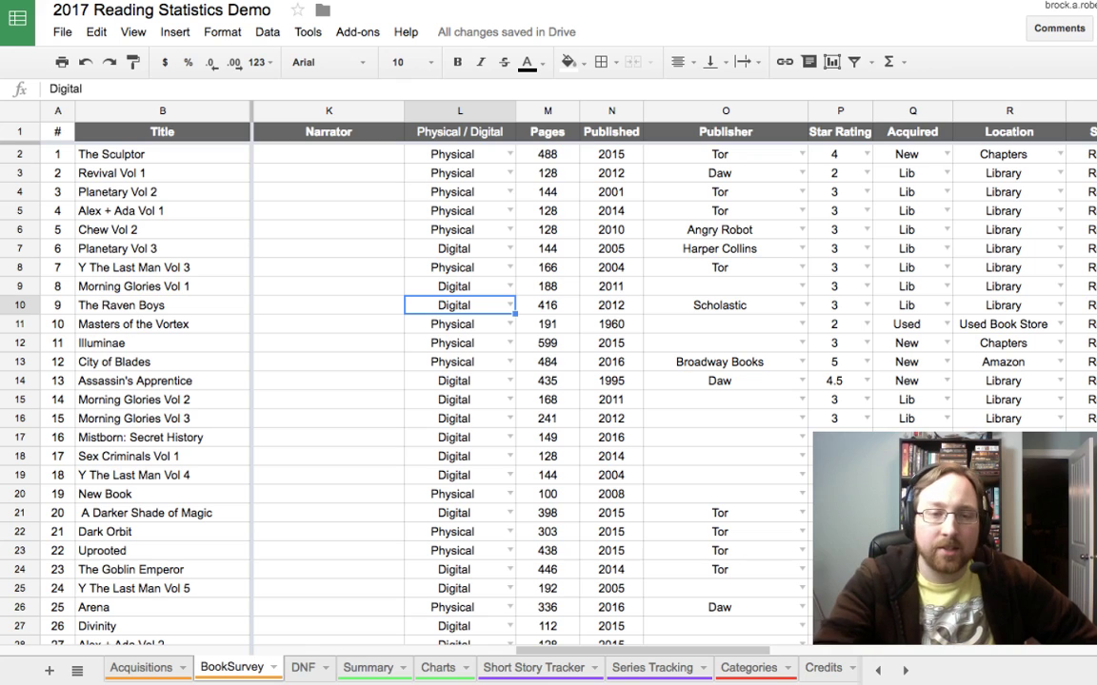
key("Right")
key("Right")
key("Right")
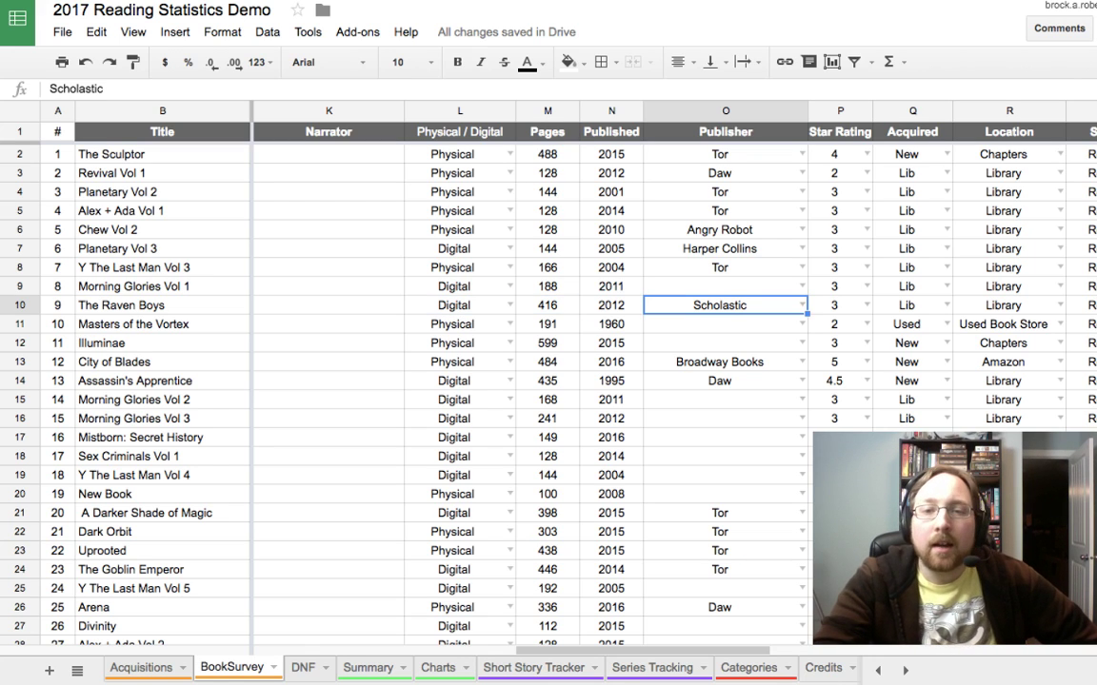
key("Right")
key("Right")
key("Right")
key("Right")
key("Right")
key("Right")
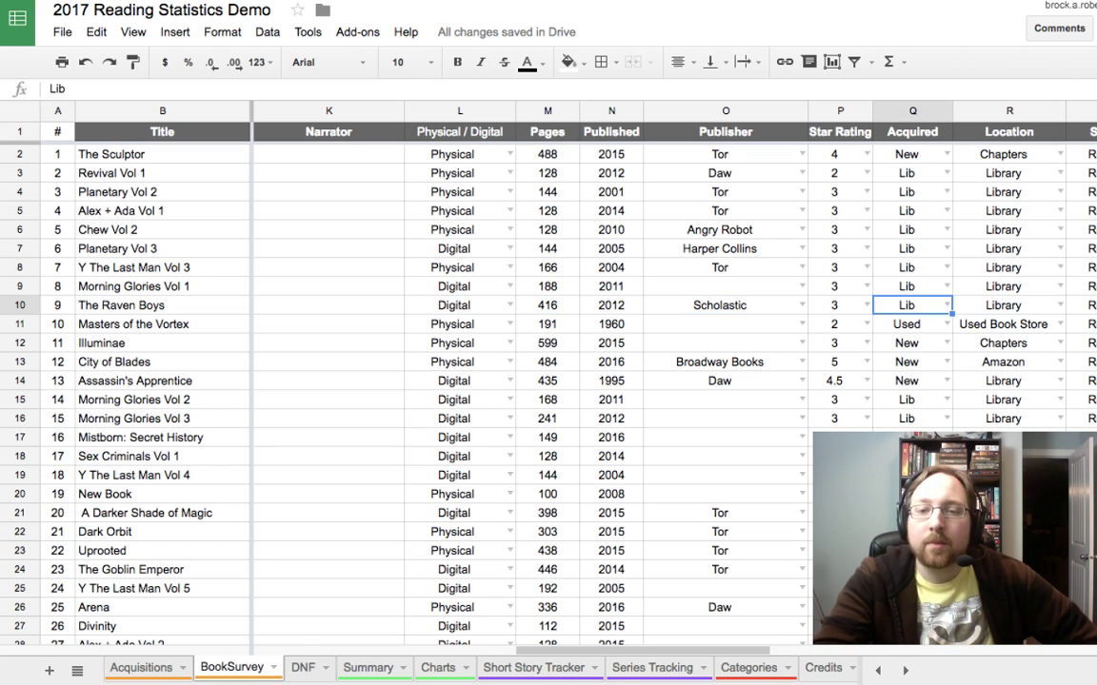
key("Left")
key("Left")
key("Left")
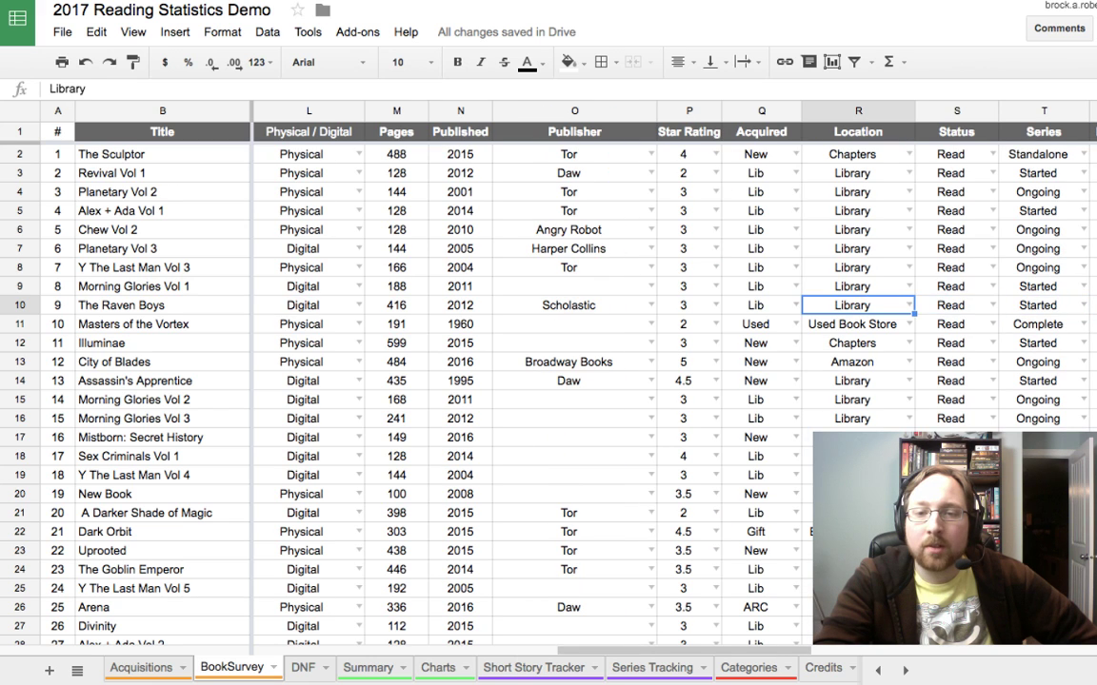
Step: Examine the Location, Status, Series and Book # entries for The Raven Boys, ending on its Status cell
key("Right")
key("Left")
key("Down")
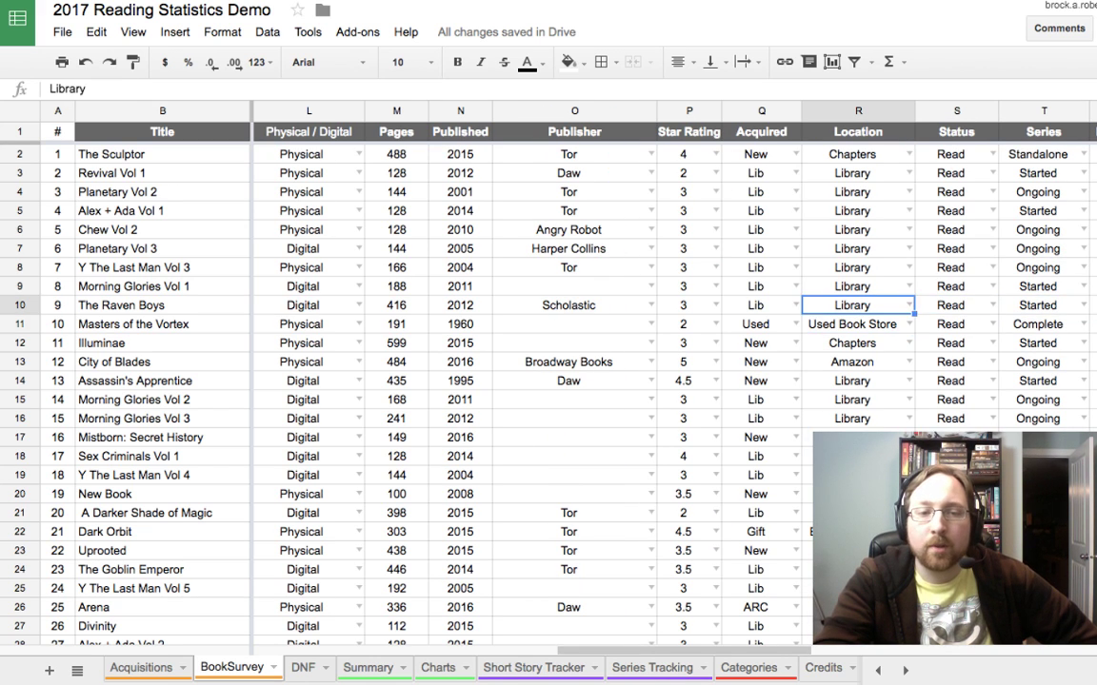
key("Up")
key("Down")
key("Up")
key("Right")
key("Right")
key("Right")
key("Right")
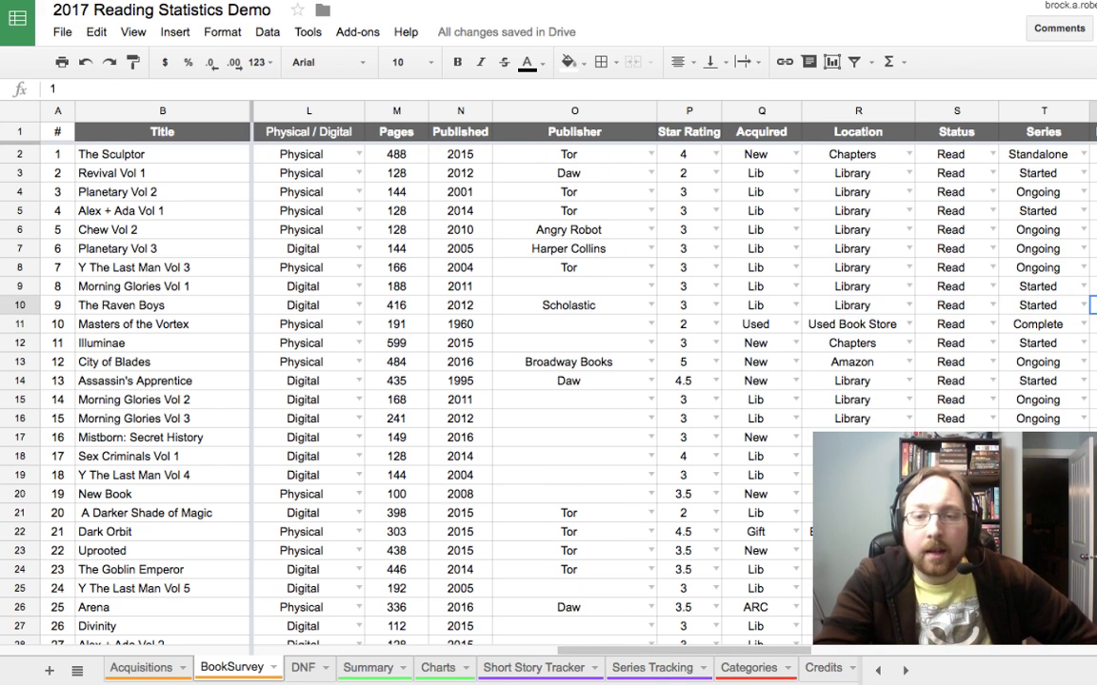
key("Left")
key("Left")
key("Left")
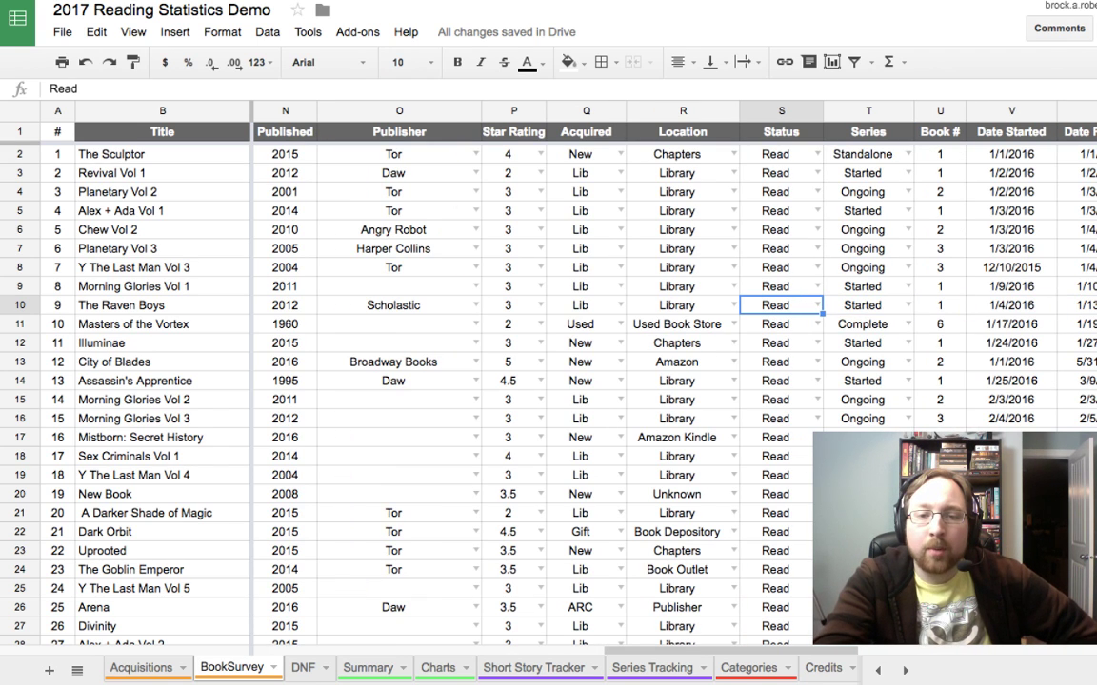
Step: Find the Royal Assassin row, select its Book # cell and compare its Status and Series entries with neighbouring books
scroll(495, 380, "down", 5)
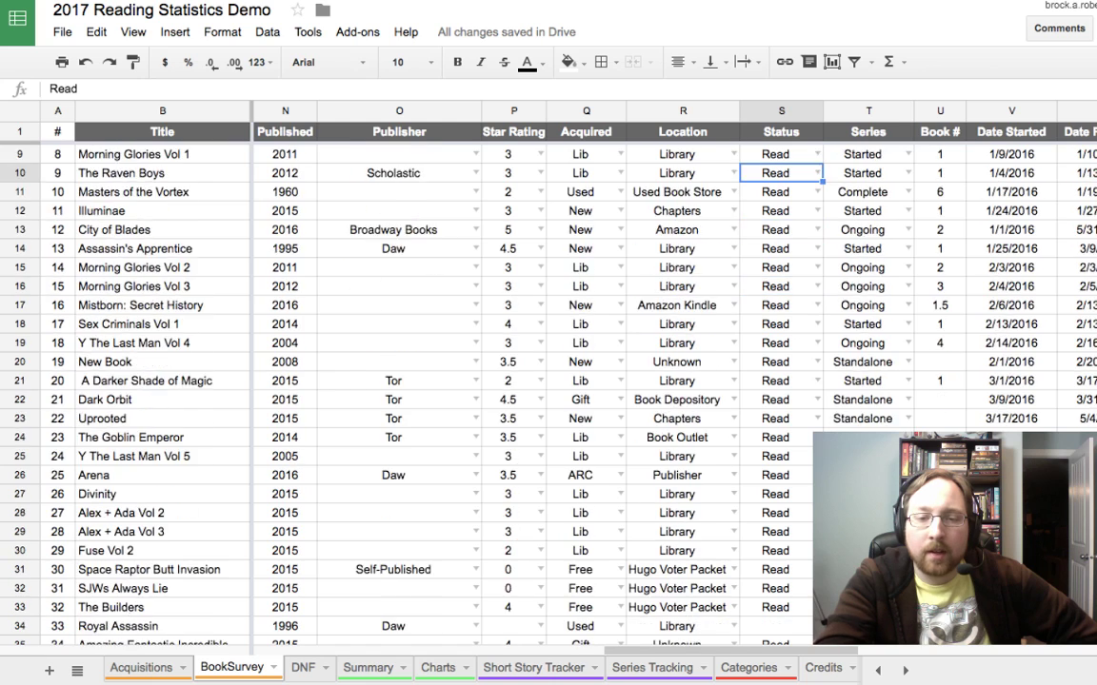
scroll(495, 381, "down", 2)
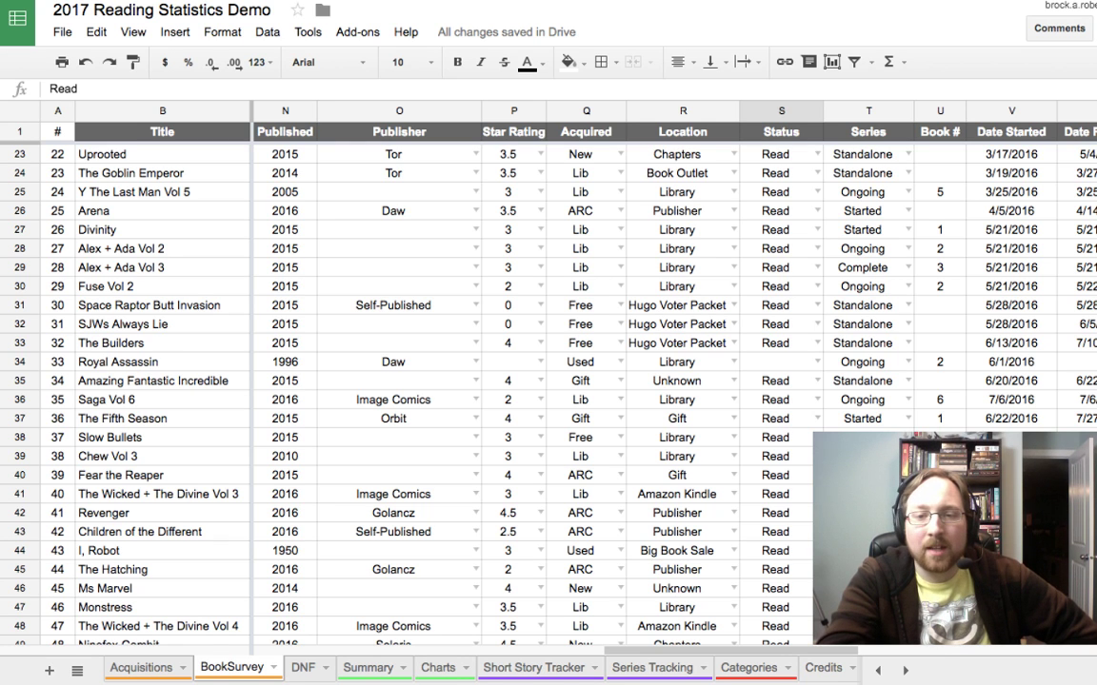
left_click(940, 362)
scroll(666, 381, "left", 2)
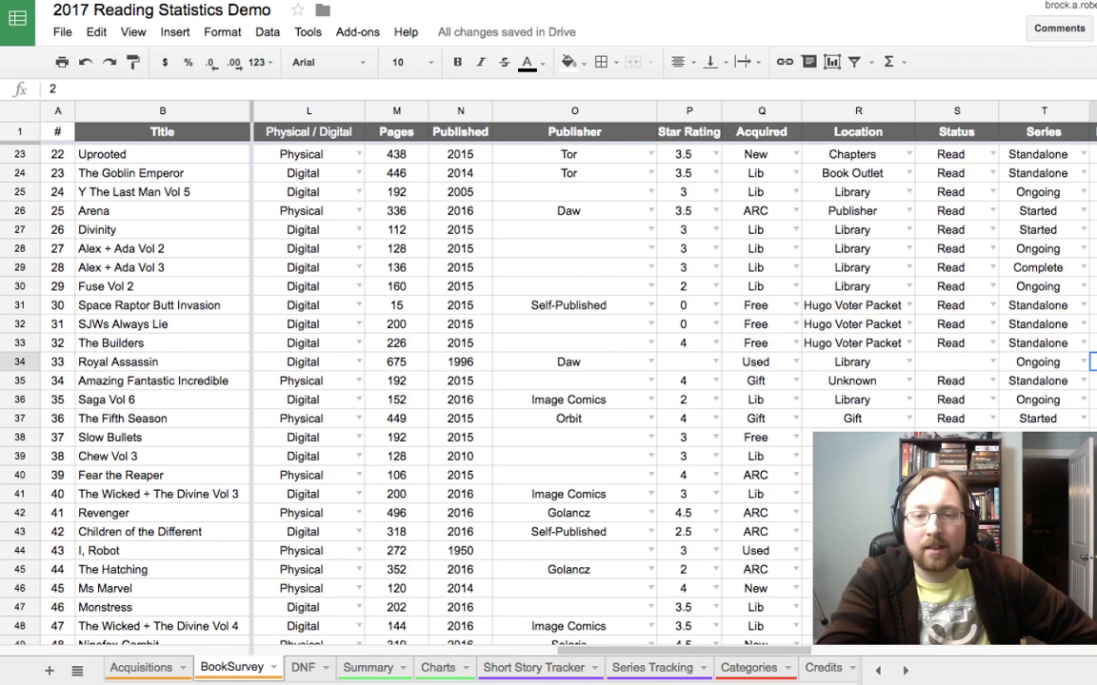
scroll(667, 381, "right", 3)
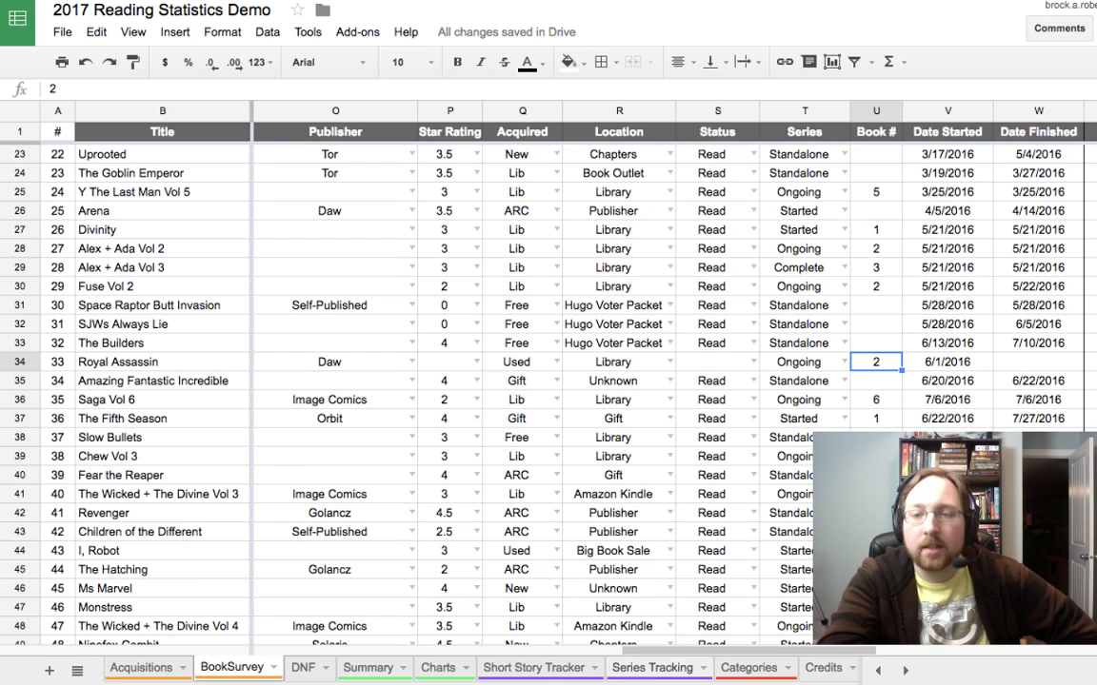
scroll(610, 381, "left", 3)
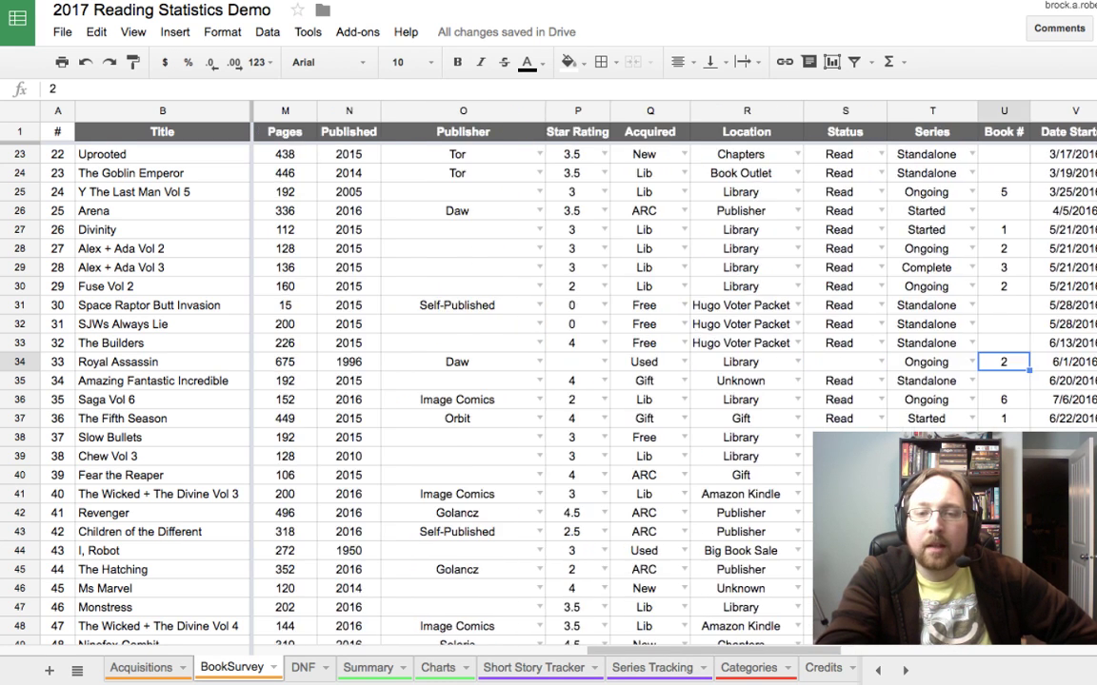
scroll(610, 380, "right", 5)
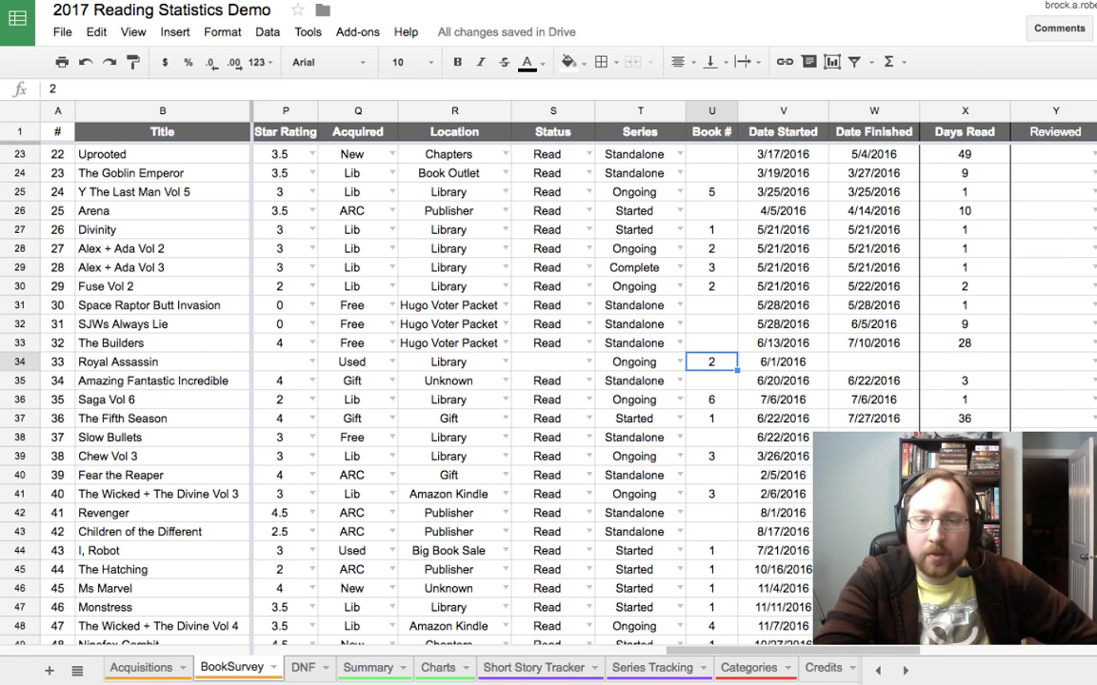
Step: Check the Date Started and Date Finished cells of Royal Assassin, and view the remaining columns through Days Average
left_click(782, 362)
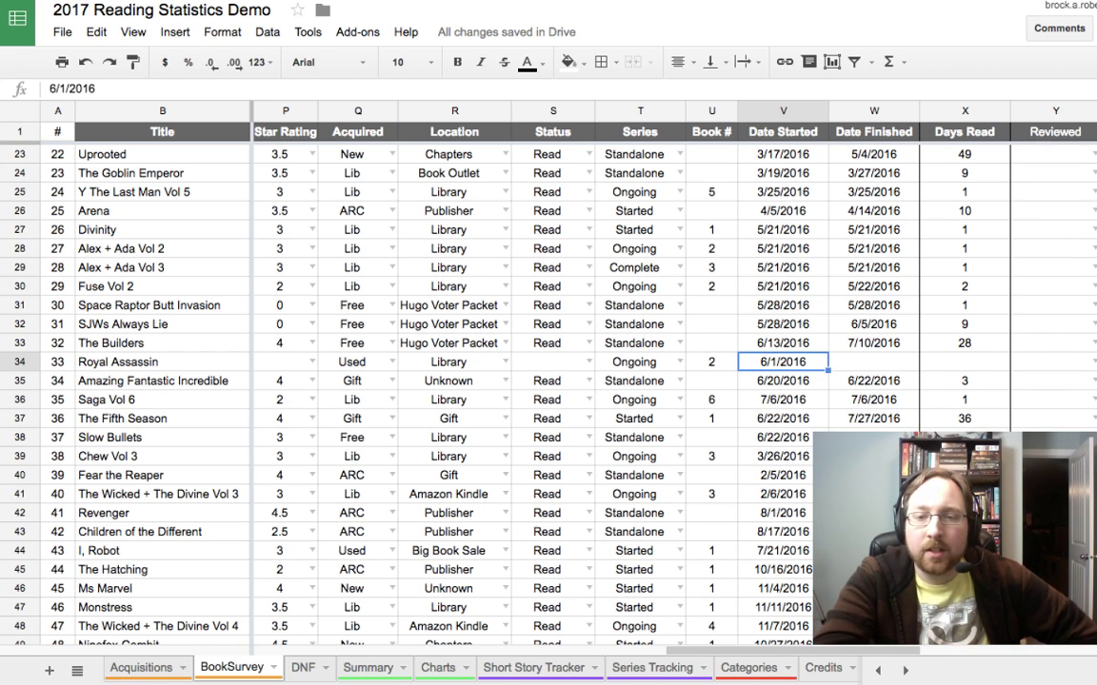
left_click(874, 362)
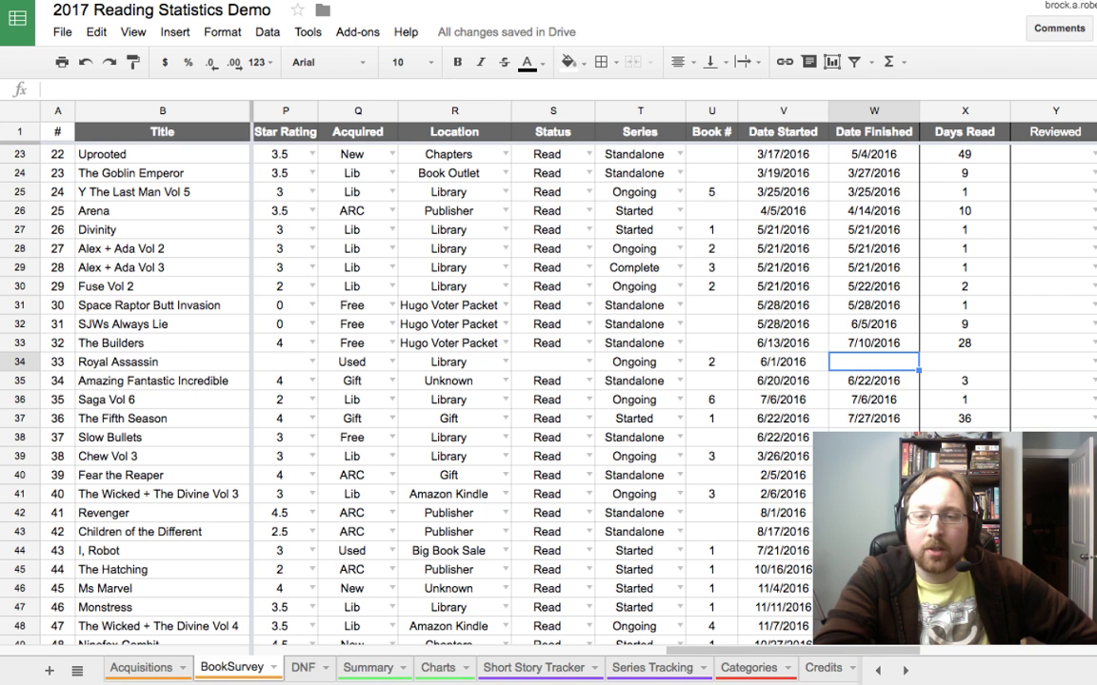
scroll(572, 380, "left", 3)
scroll(571, 380, "right", 8)
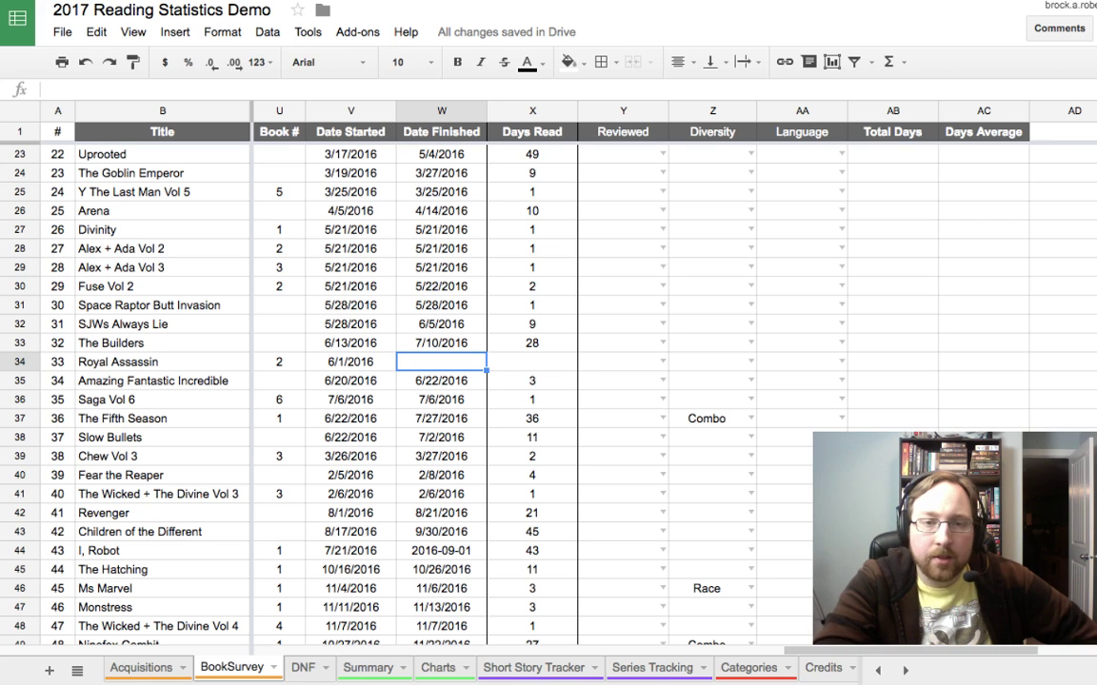
Step: Set the Reviewed entry to Yes for The Goblin Emperor and to No for Divinity
double_click(624, 172)
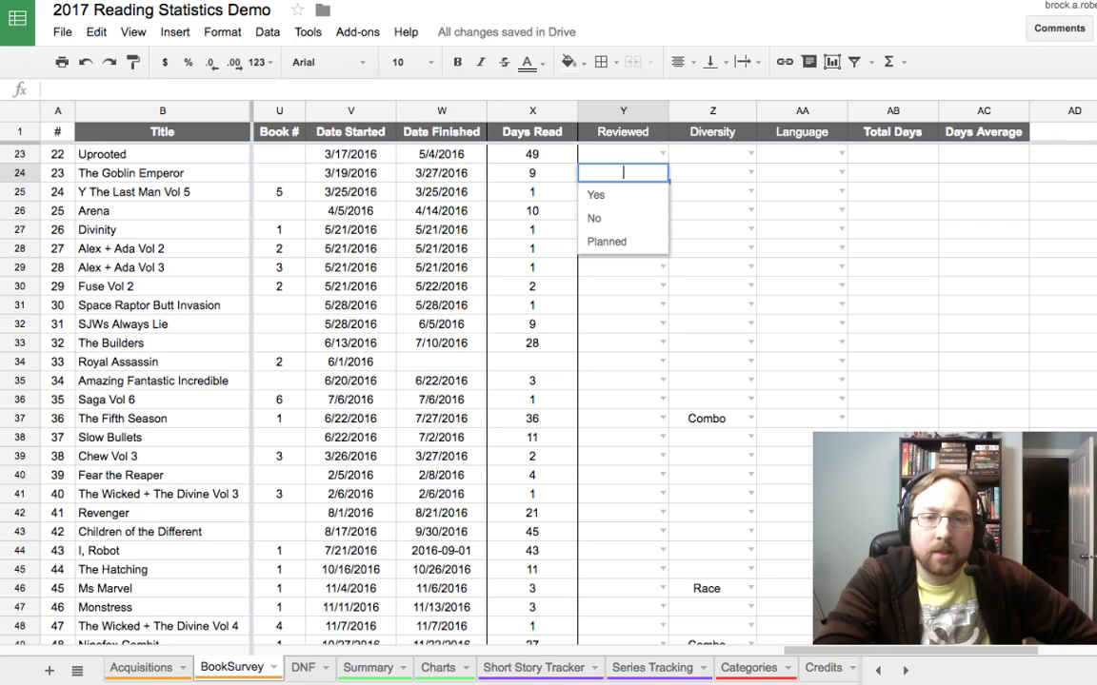
left_click(595, 194)
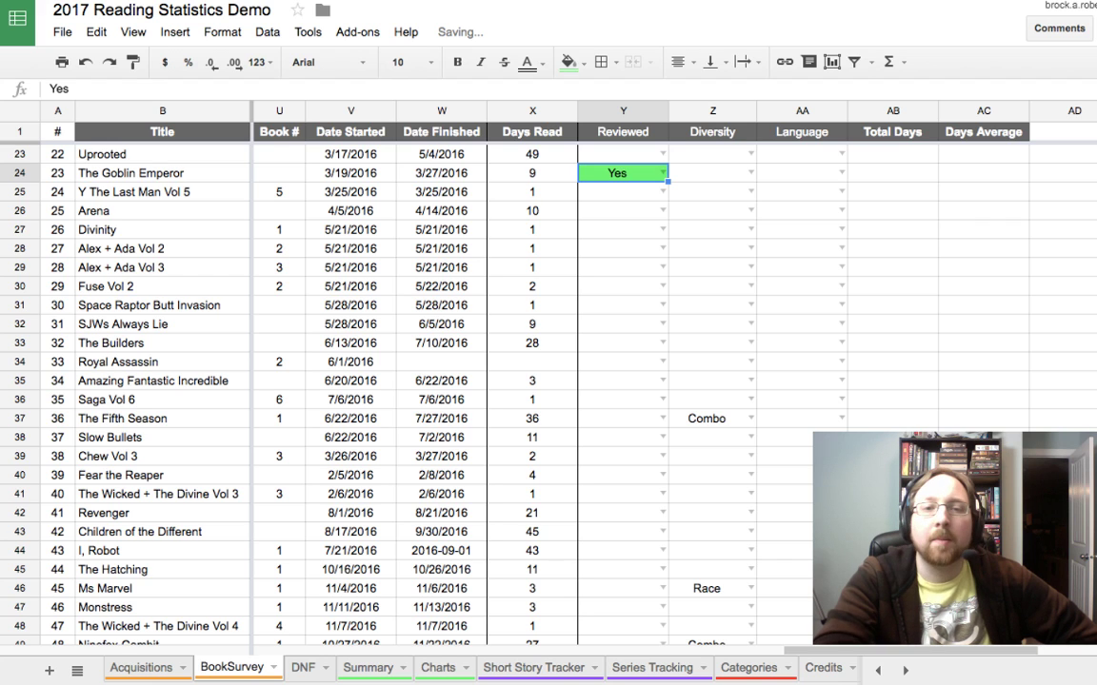
double_click(624, 230)
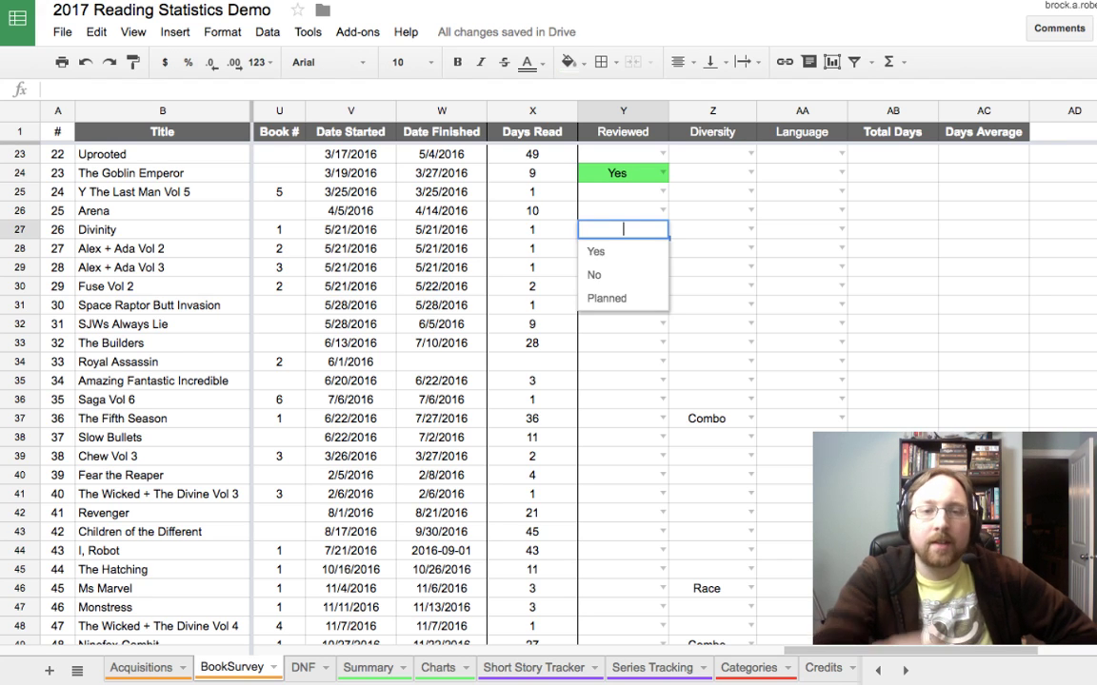
left_click(594, 274)
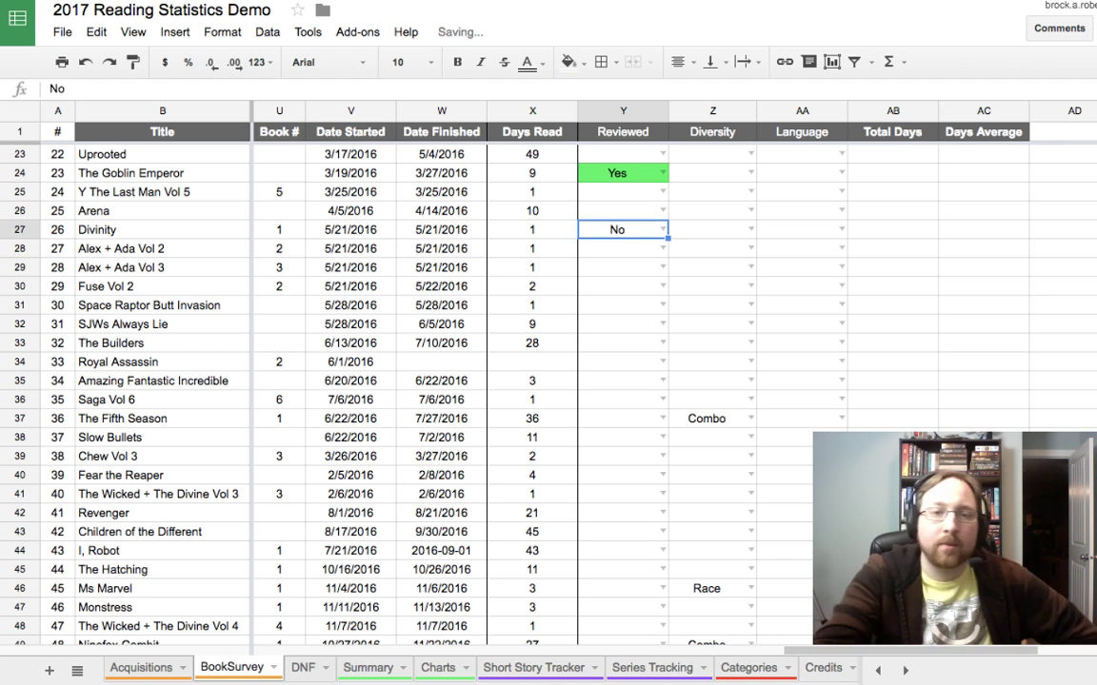
Step: Clear the Reviewed entries for Divinity and The Goblin Emperor
key("Up")
key("Up")
key("Up")
key("Down")
key("Down")
key("Down")
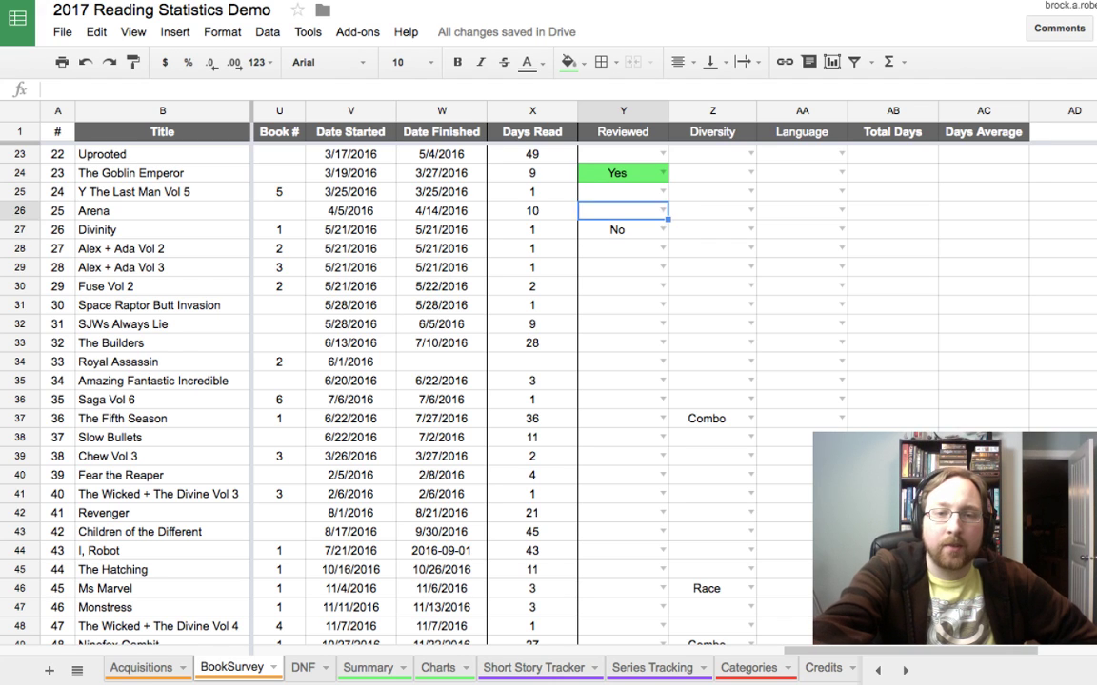
key("Delete")
key("Up")
key("Up")
key("Up")
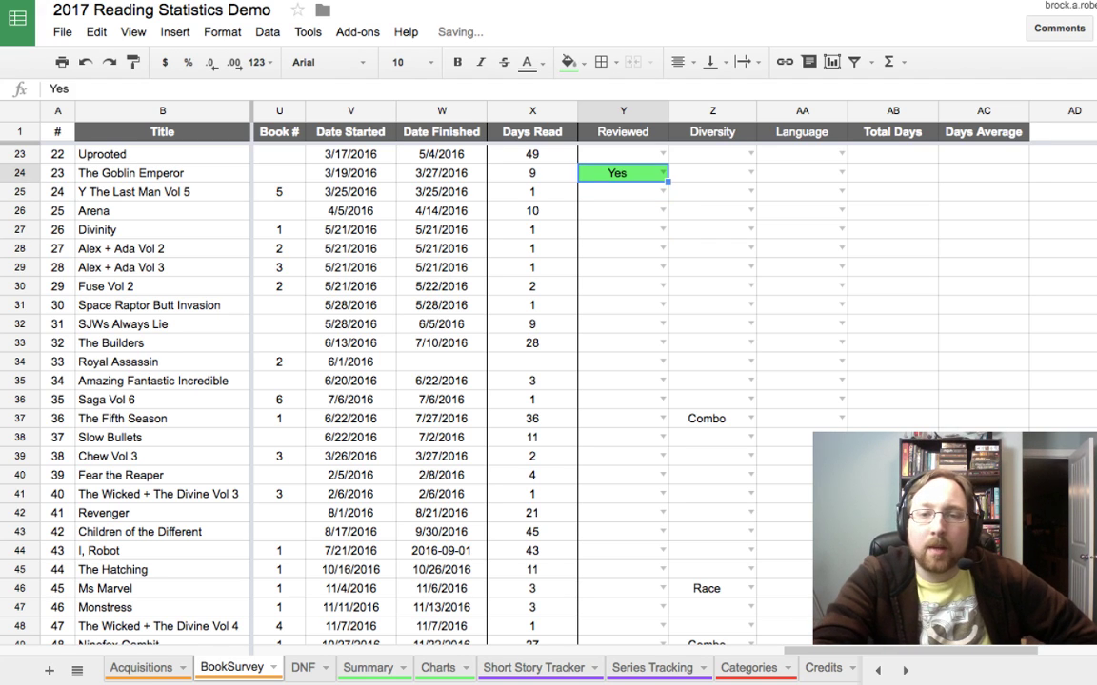
key("Delete")
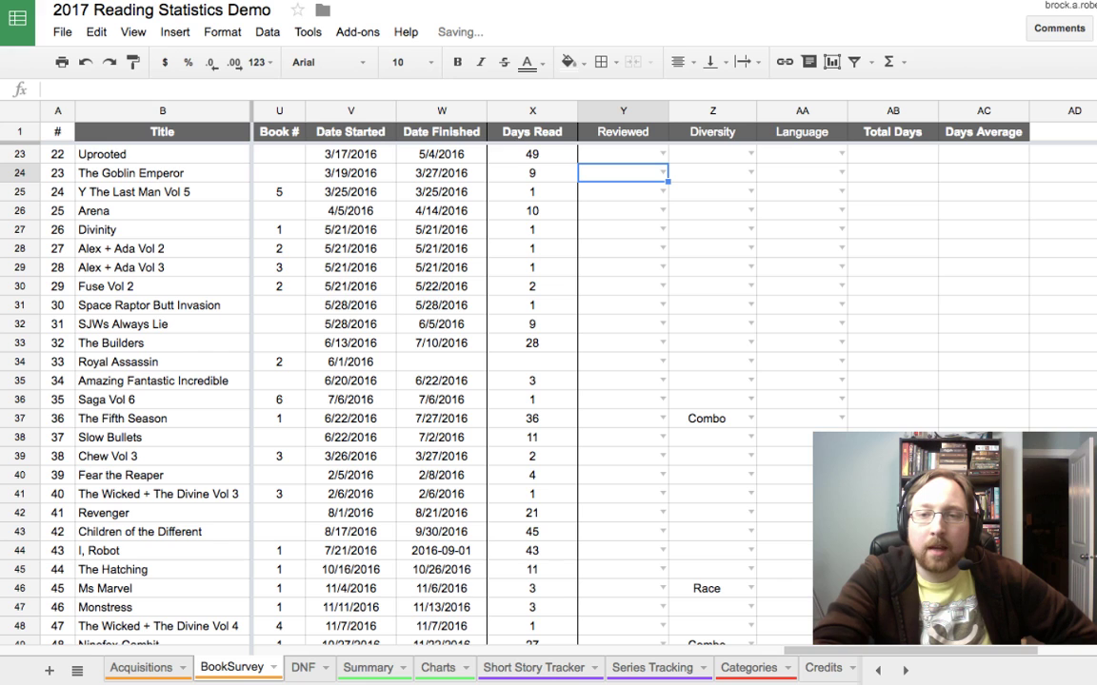
Step: Review the Reviewed, Language, Total Days and Days Average columns for the first books, and return to the Author column
scroll(476, 381, "down", 1)
scroll(476, 381, "up", 7)
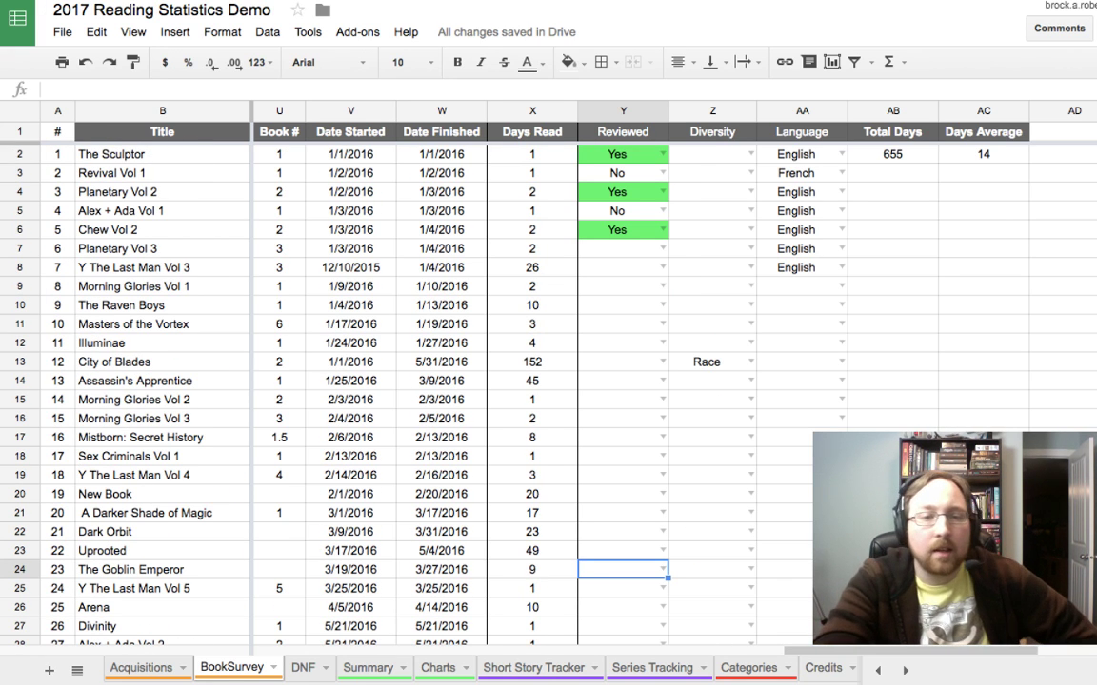
scroll(571, 381, "right", 3)
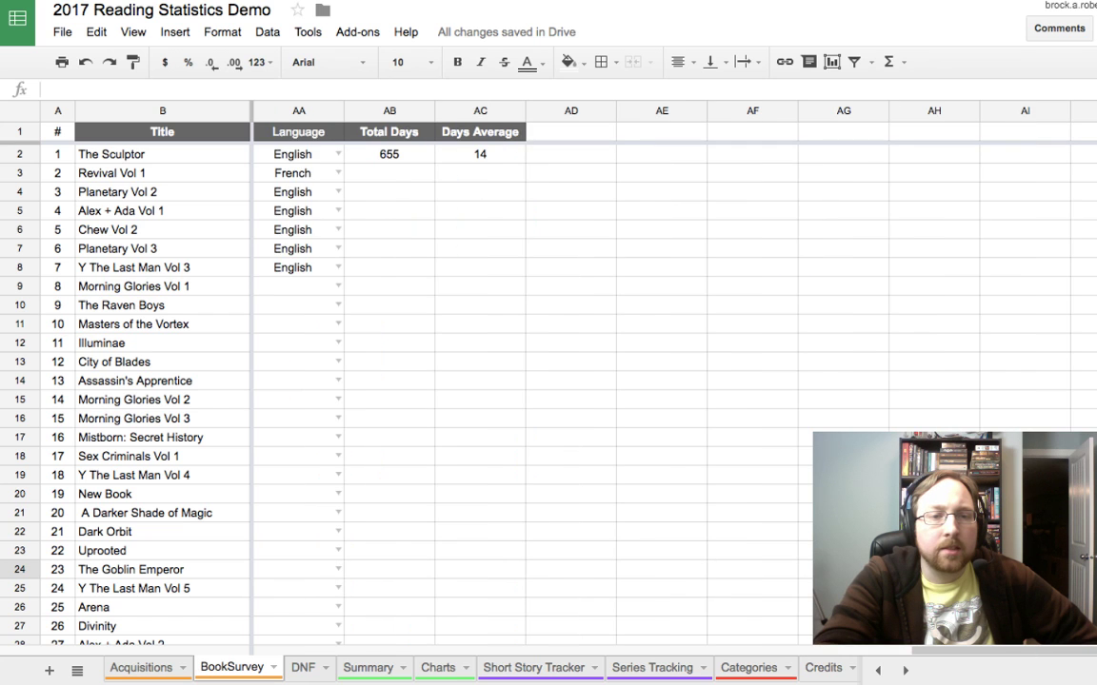
scroll(571, 380, "left", 10)
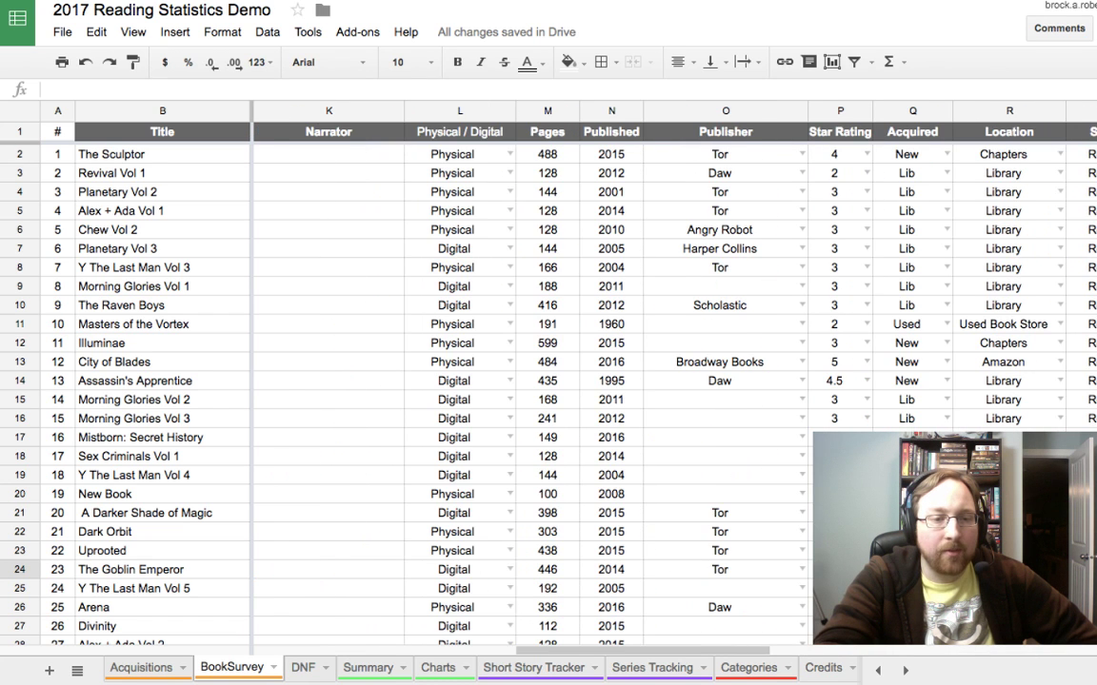
scroll(571, 381, "left", 5)
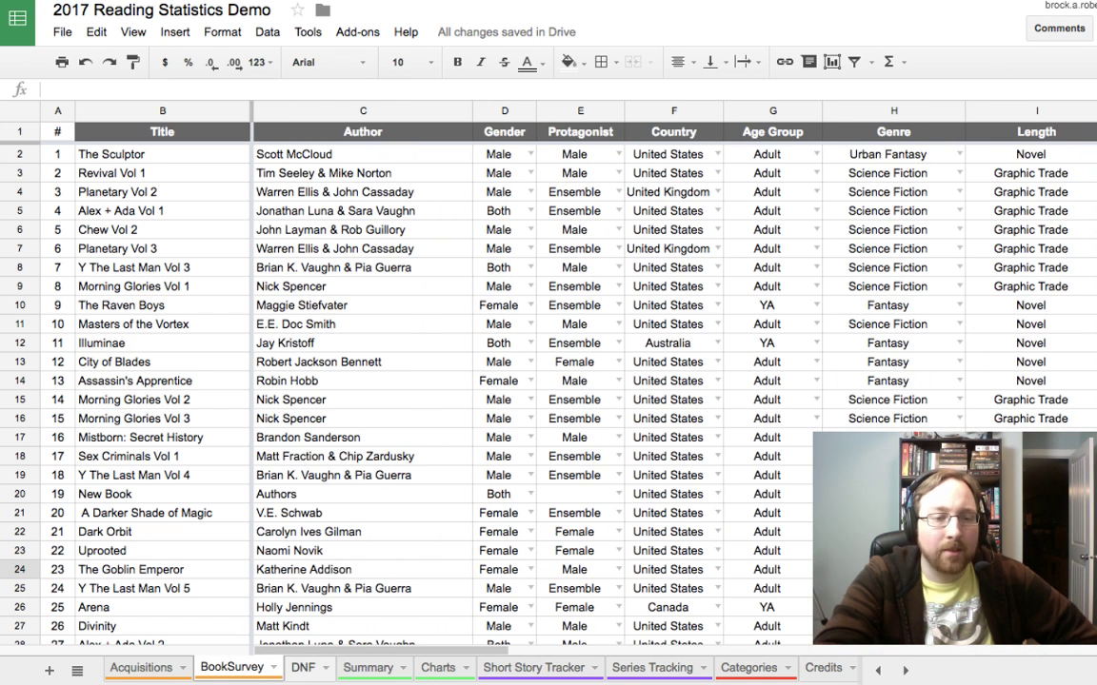
Step: Open the DNF sheet, look through its columns to Days Average, and select the first empty Title cell
key("ctrl+shift+Page_Down")
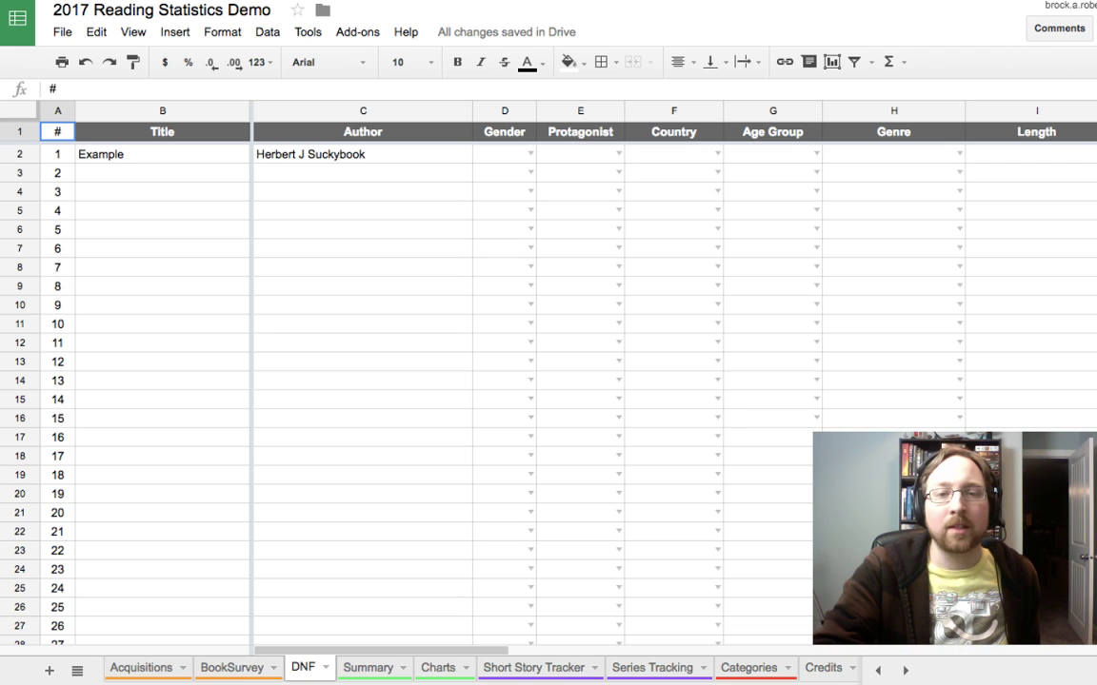
scroll(666, 381, "right", 15)
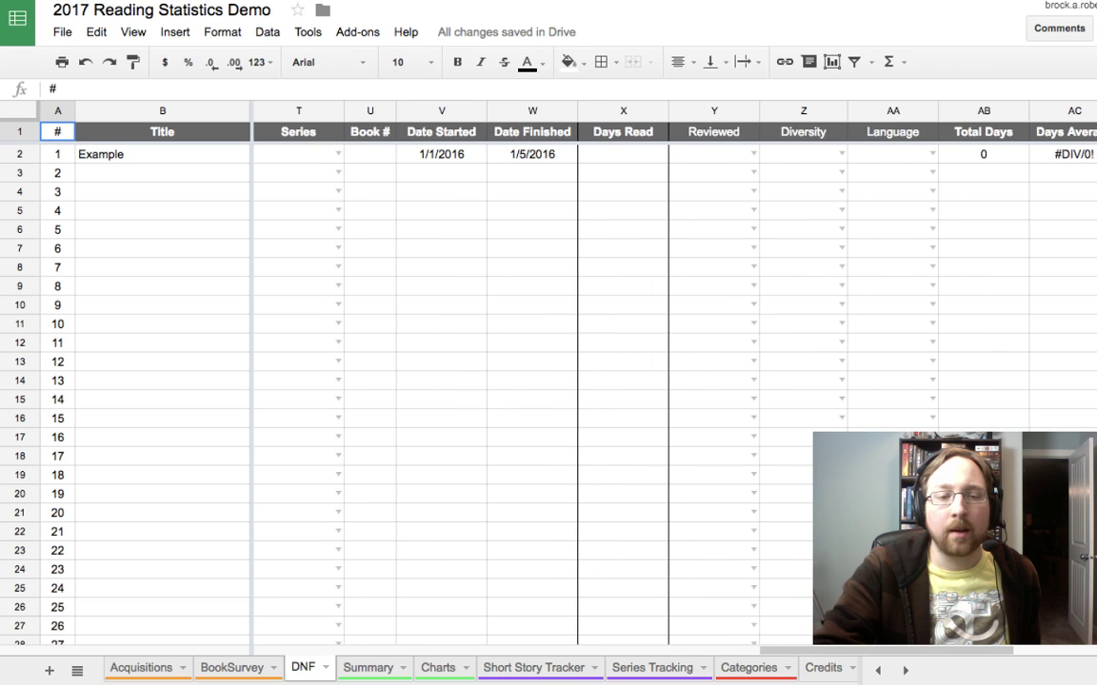
scroll(666, 381, "left", 15)
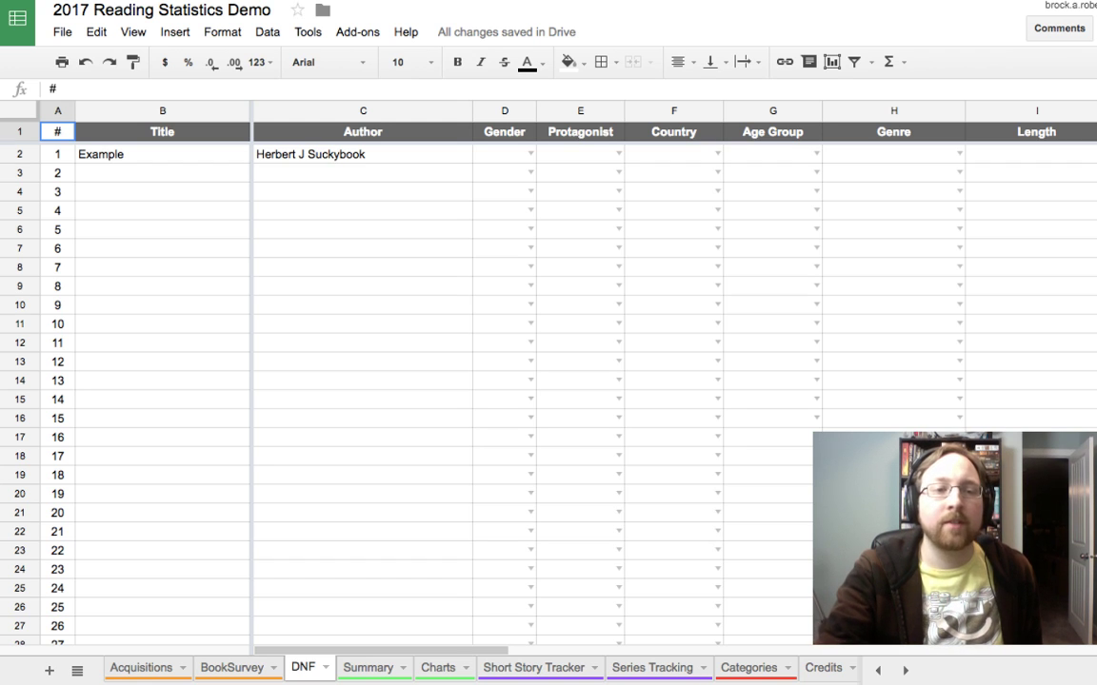
left_click(162, 173)
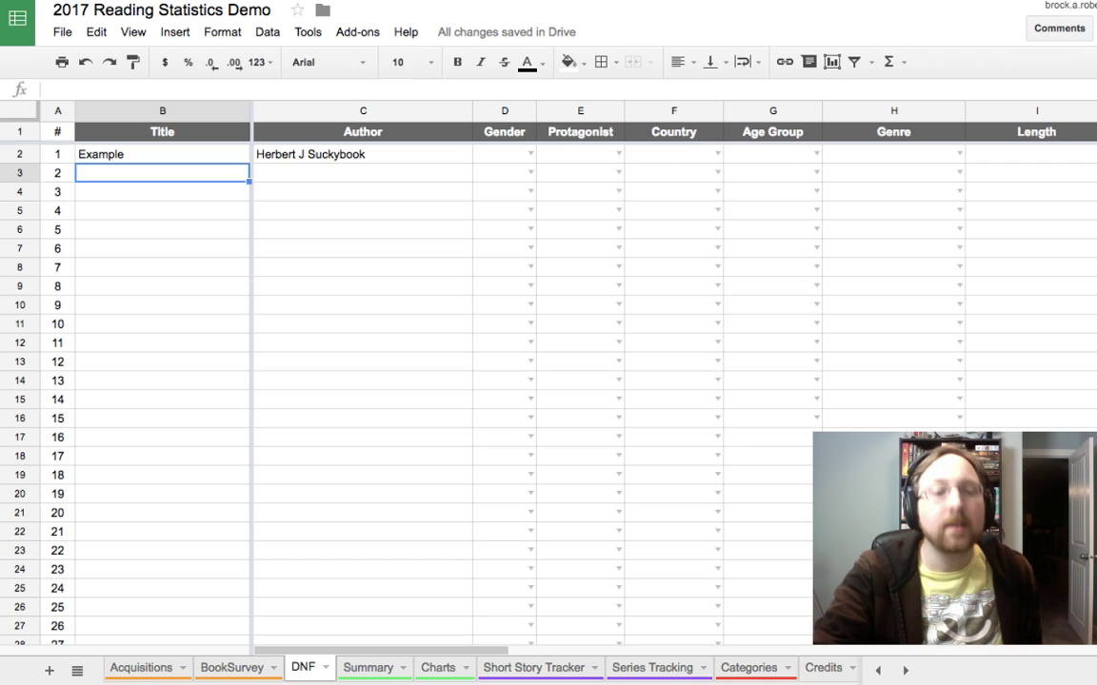
Step: Open the Summary sheet and check the Reading Challenge Goal, Books read per month and TBR Year Start cells
key("ctrl+shift+Page_Down")
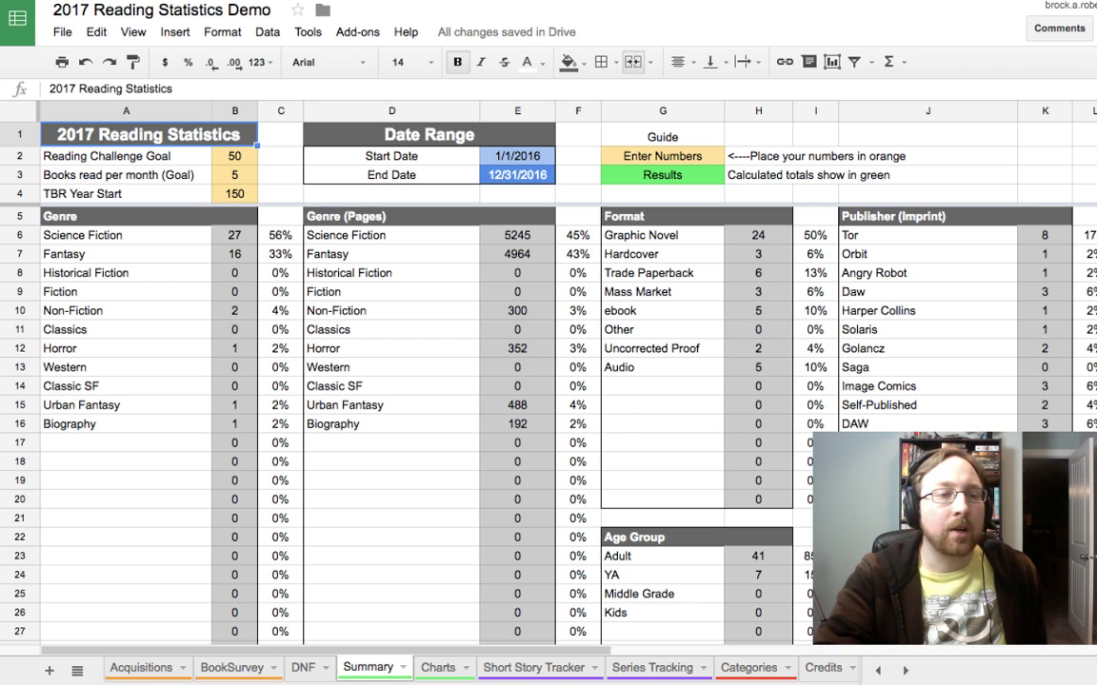
left_click(234, 157)
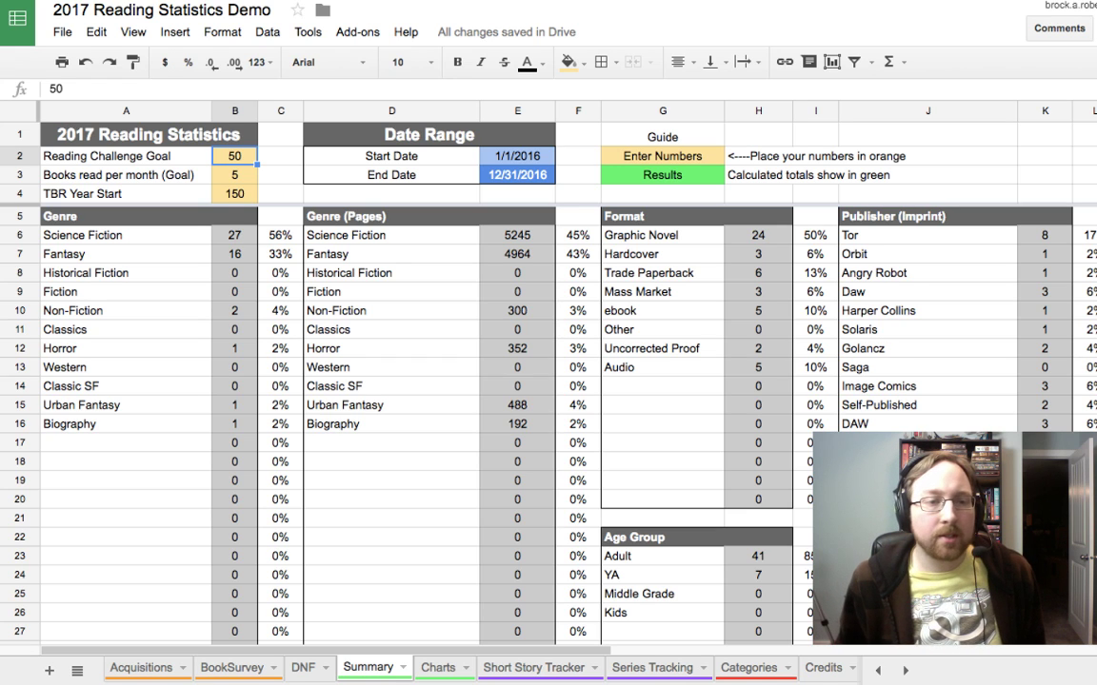
left_click(234, 174)
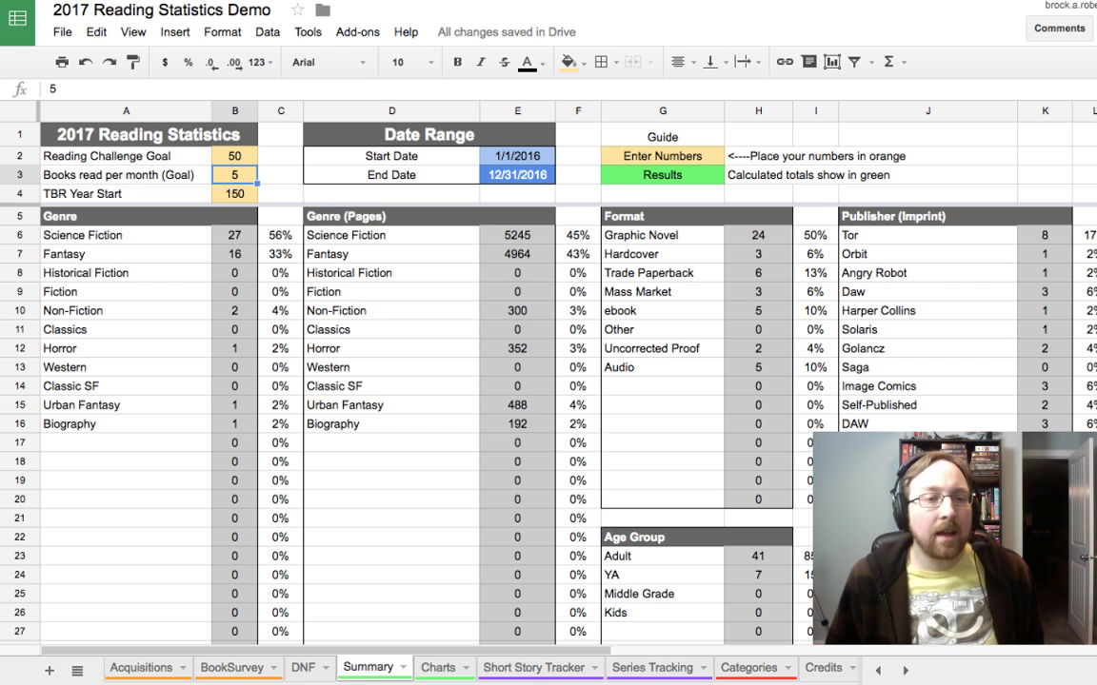
left_click(234, 194)
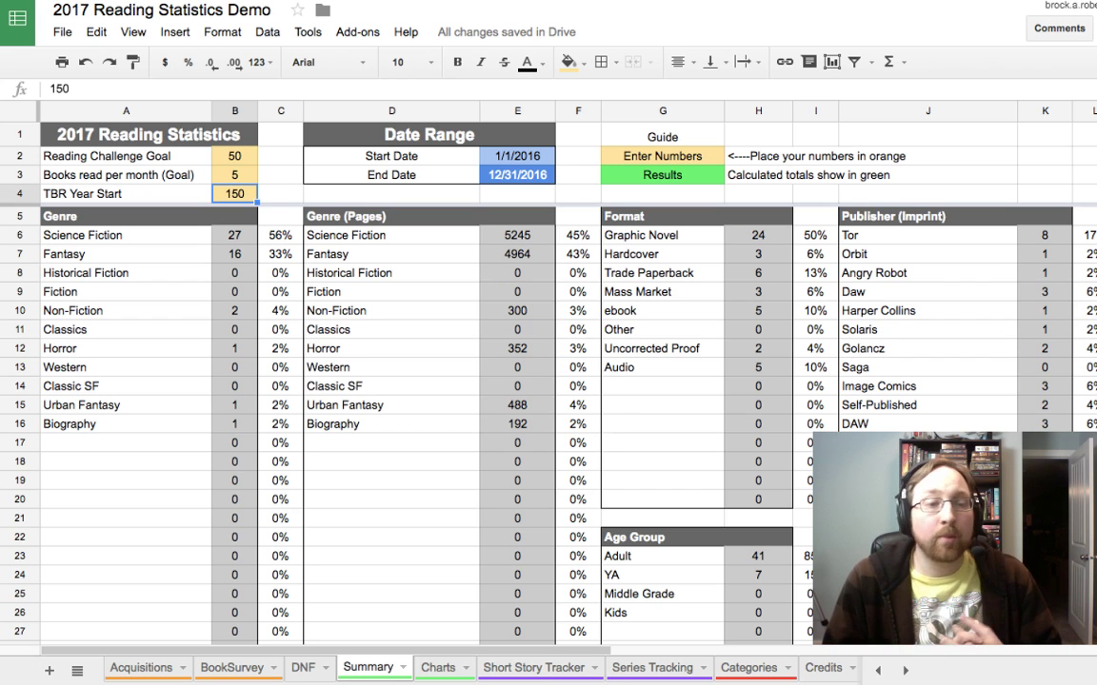
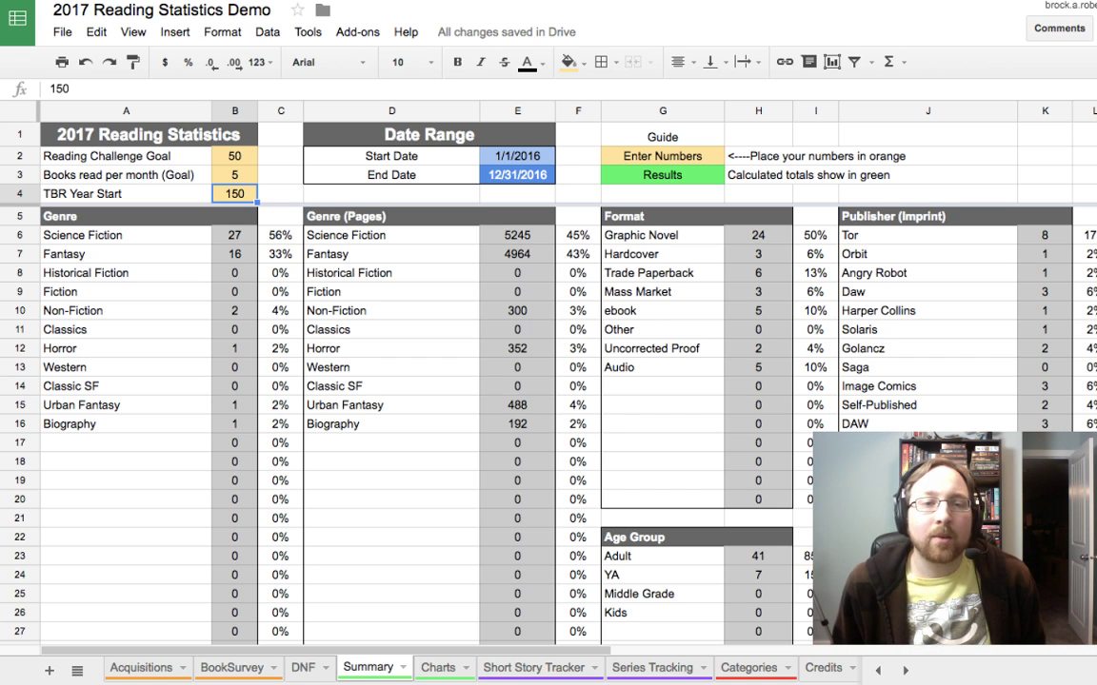
Step: Check the Start Date and End Date cells of the Summary sheet's Date Range
left_click(391, 174)
left_click(517, 155)
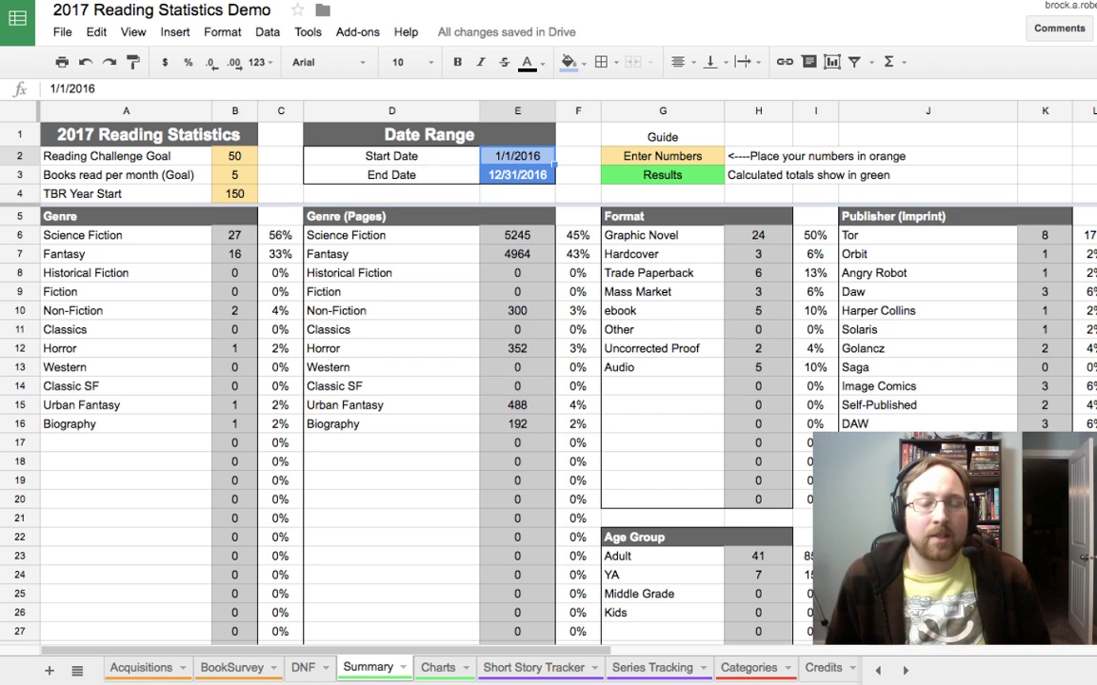
left_click(517, 174)
left_click(516, 156)
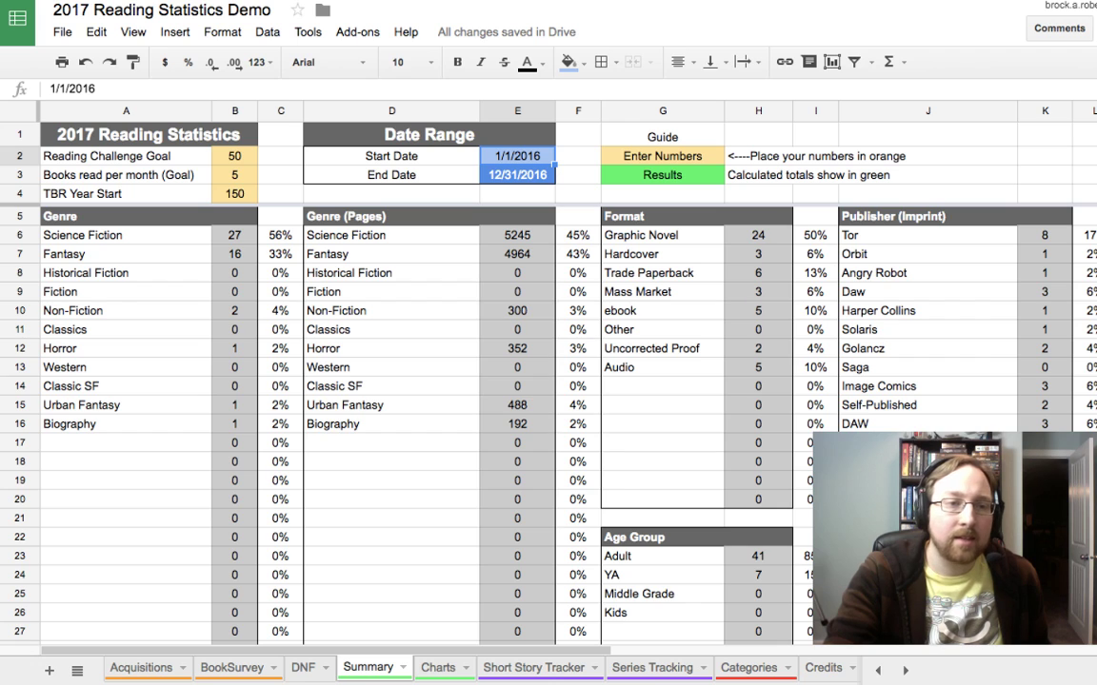
Step: Set the Date Range's Start Date to feb 5 and select the cell below the End Date
key("Return")
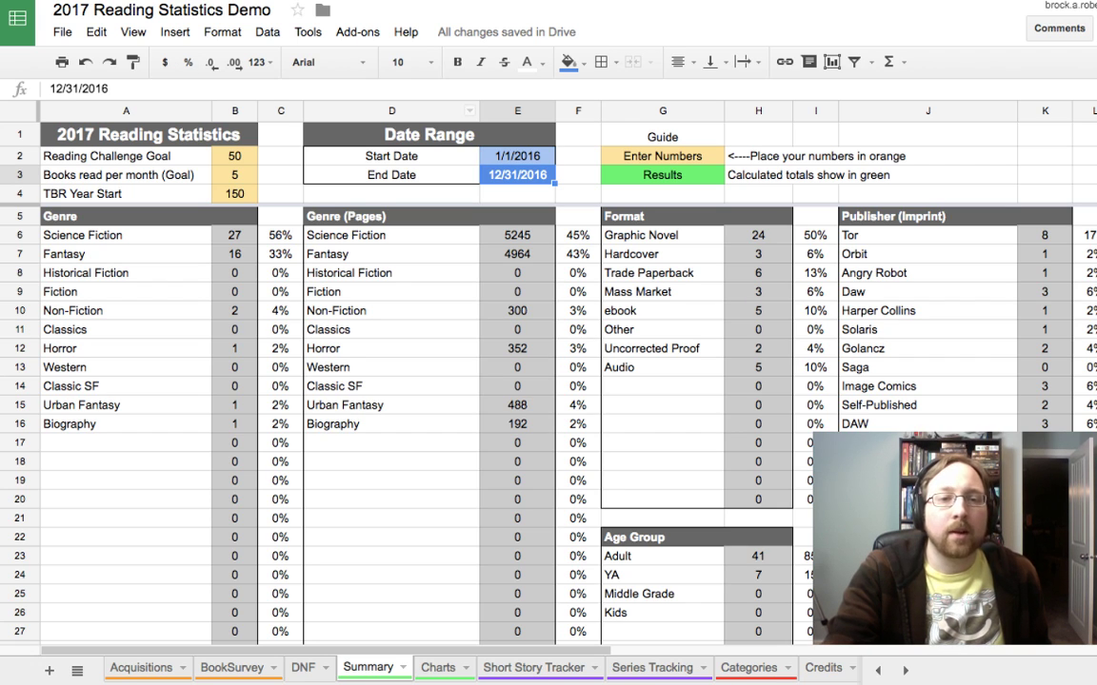
key("Return")
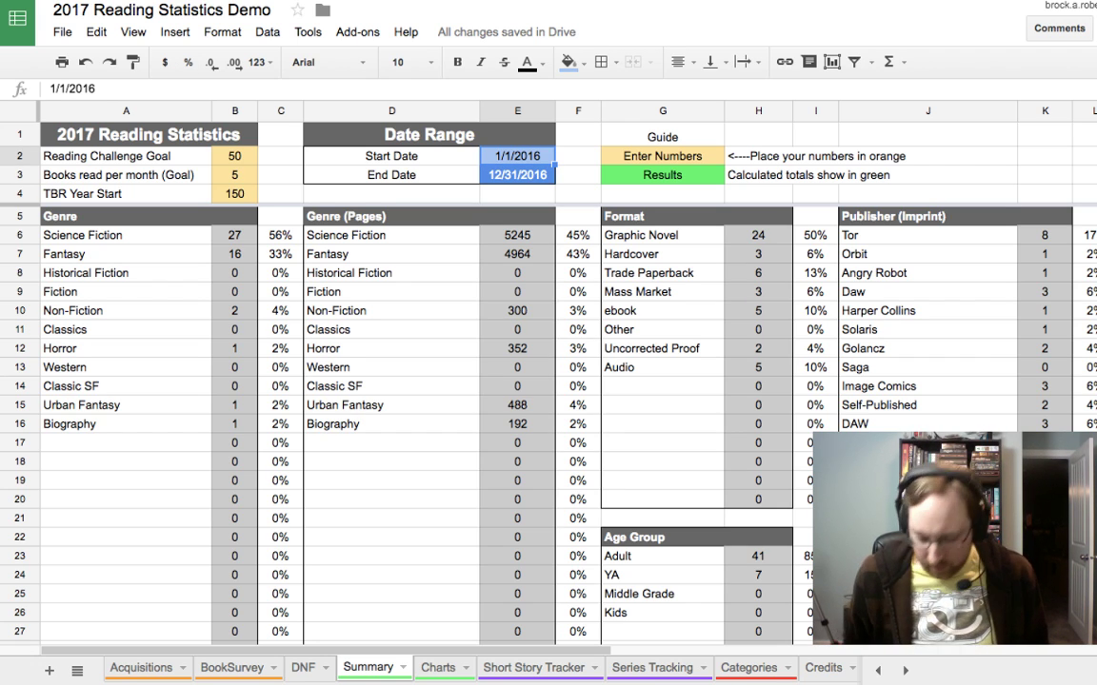
type("feb 5")
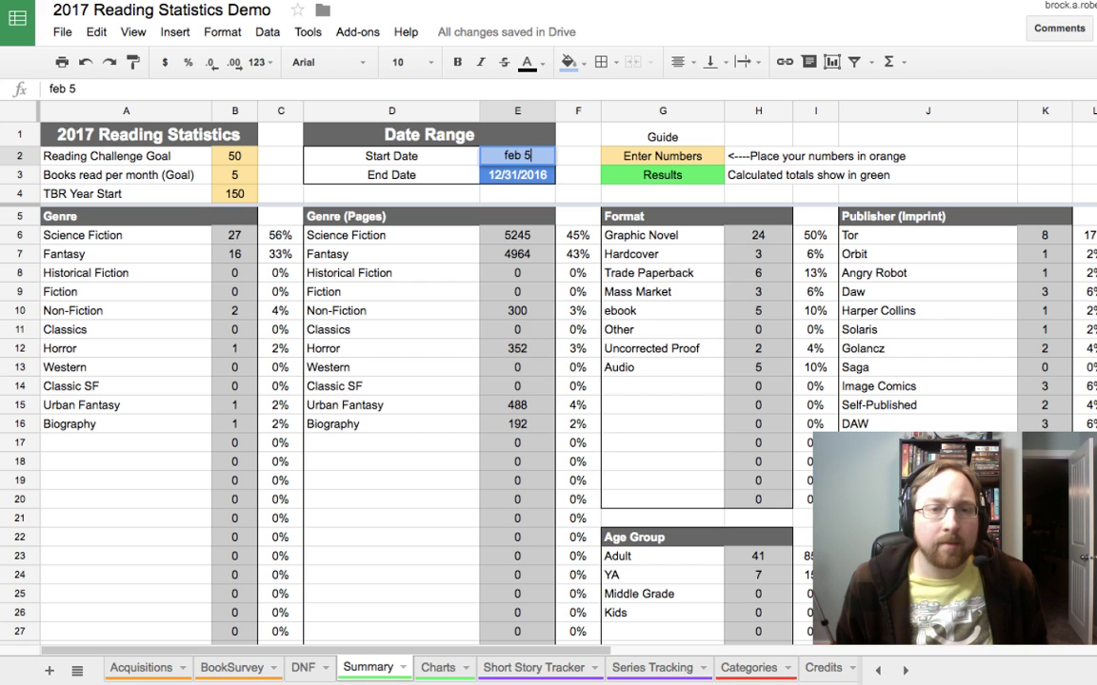
key("Return")
key("Return")
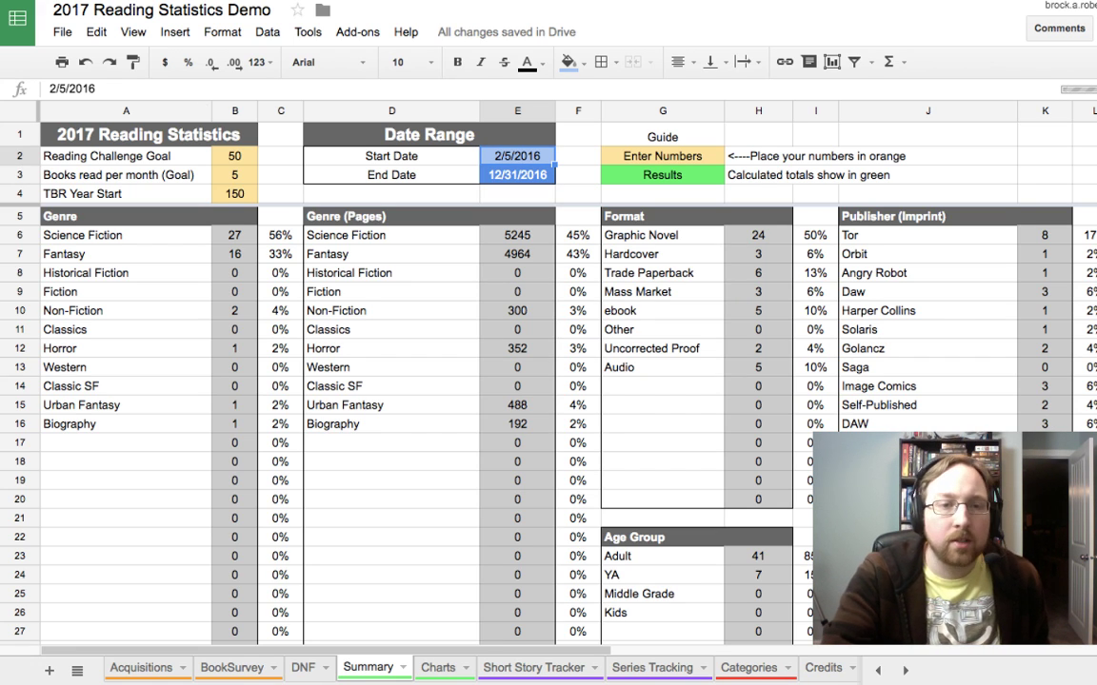
left_click(517, 194)
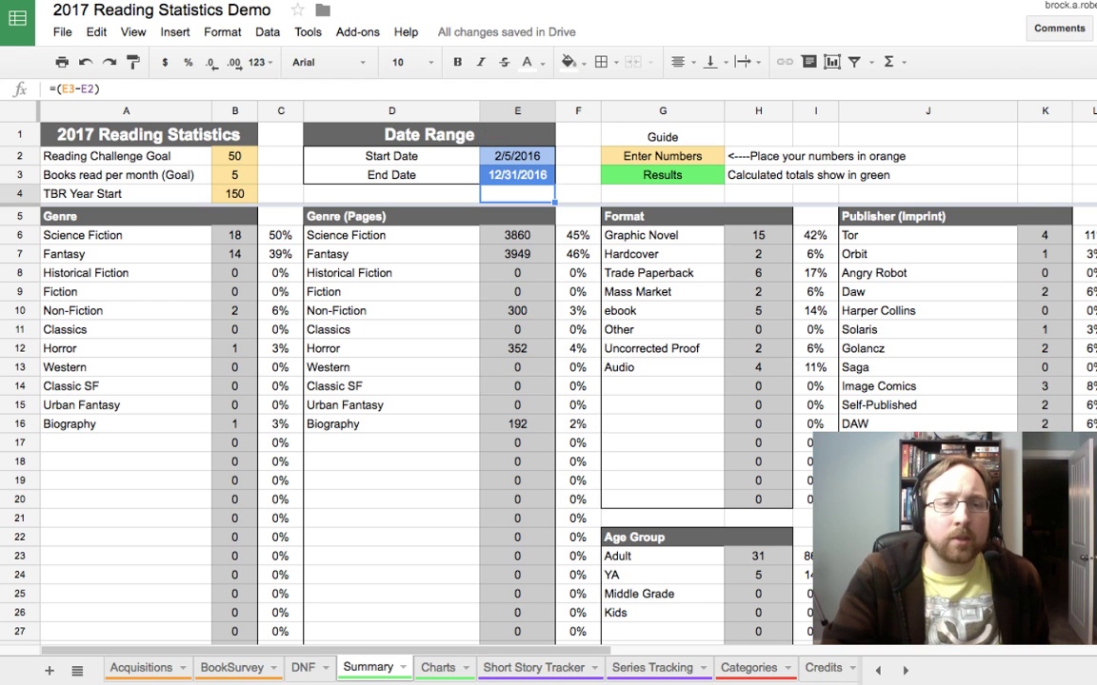
Step: Undo the Start Date change in the Date Range
left_click_drag(517, 156, 517, 175)
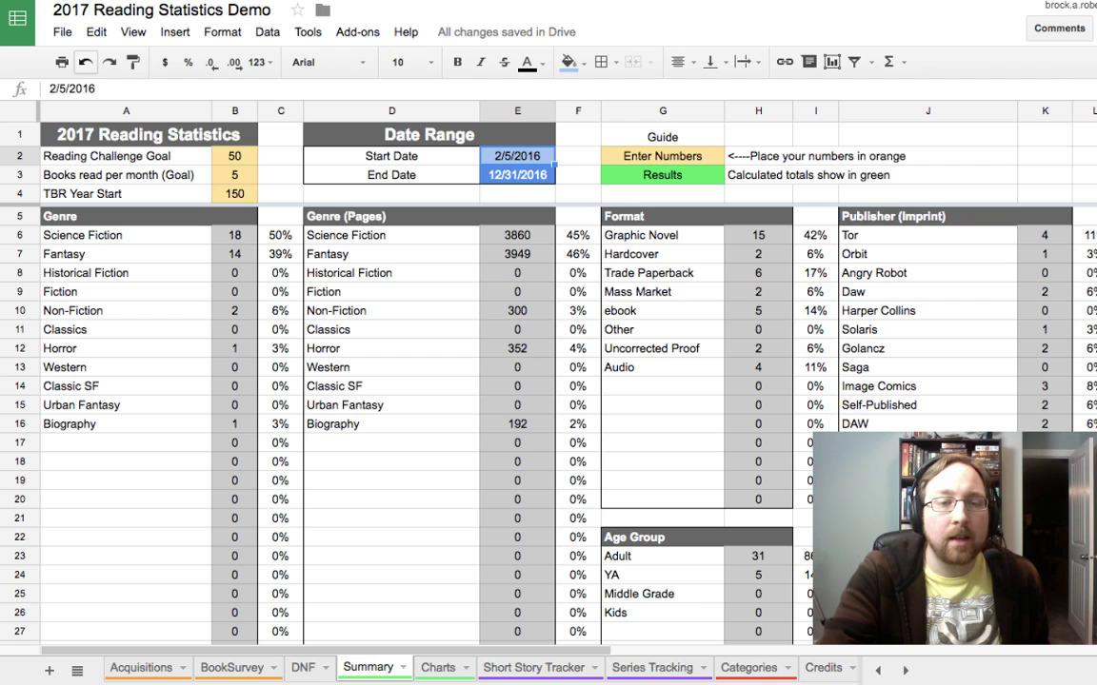
left_click(85, 62)
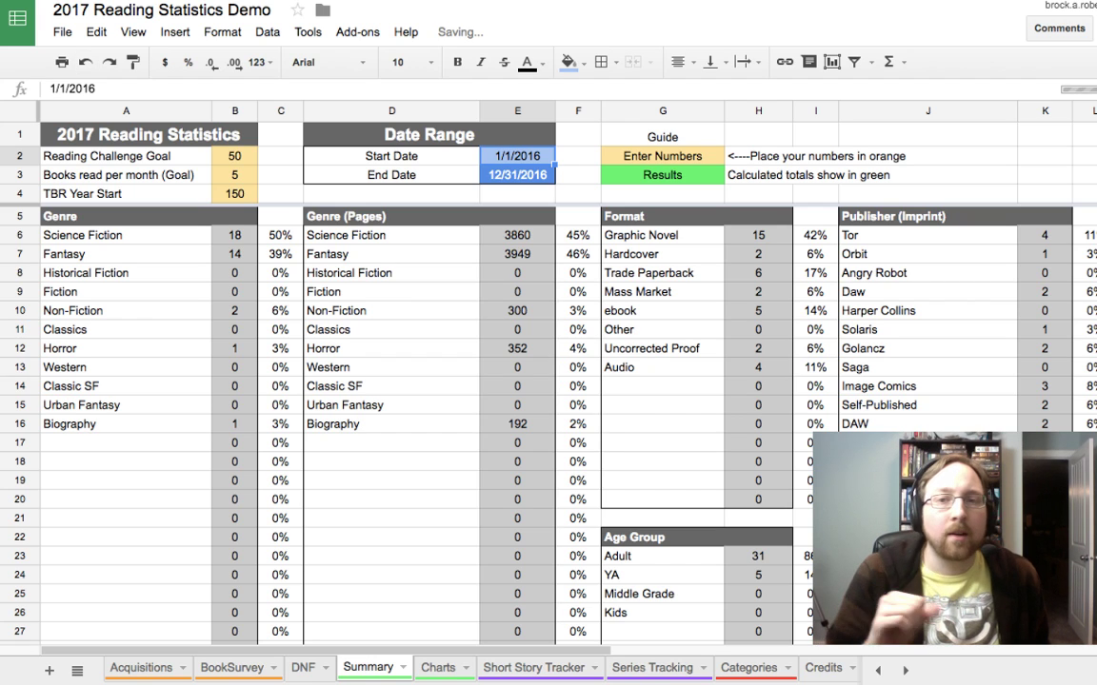
left_click(517, 193)
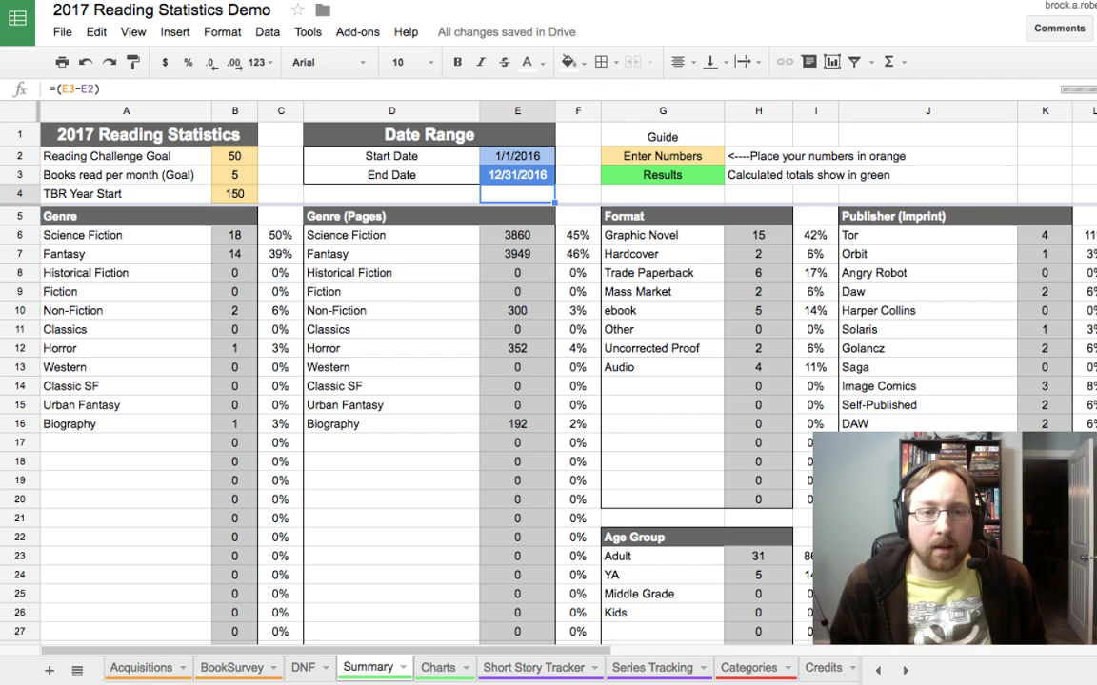
Step: Compare the Start Date and End Date cells in the Date Range, ending on the Start Date cell
left_click(517, 174)
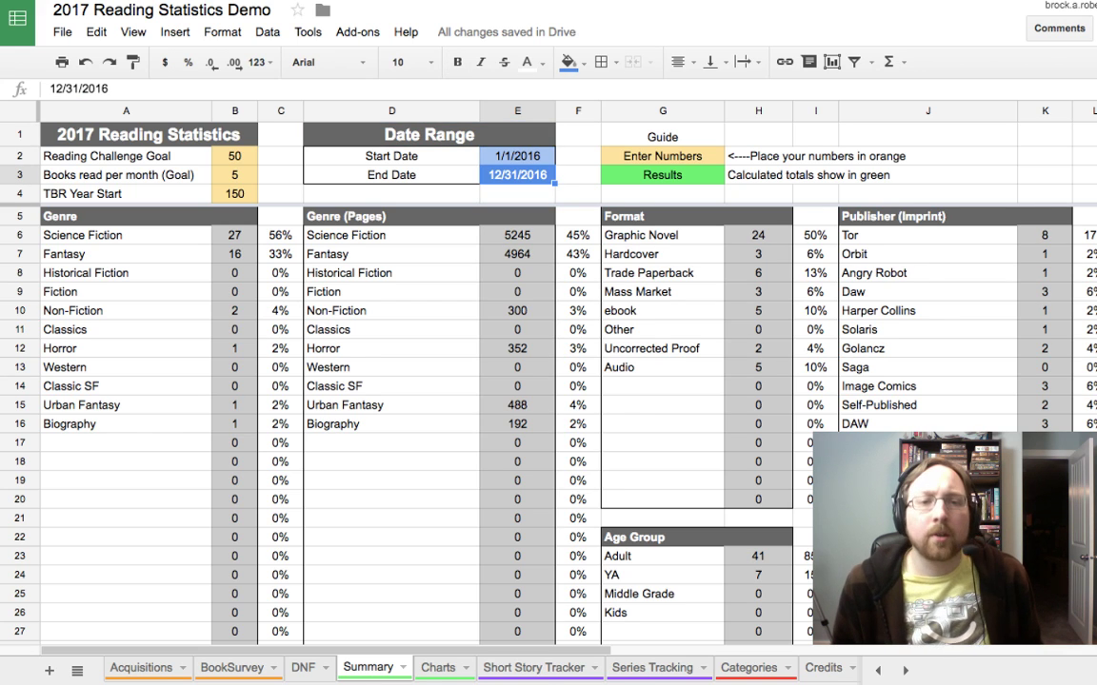
left_click(517, 155)
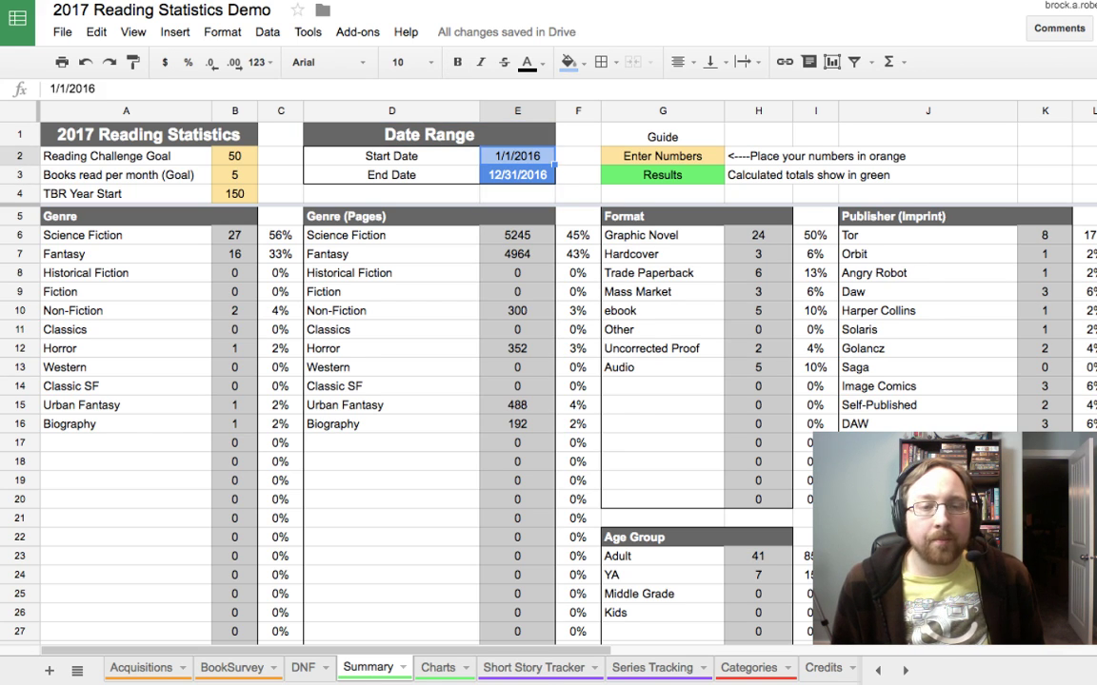
left_click(517, 174)
left_click(517, 155)
left_click(517, 174)
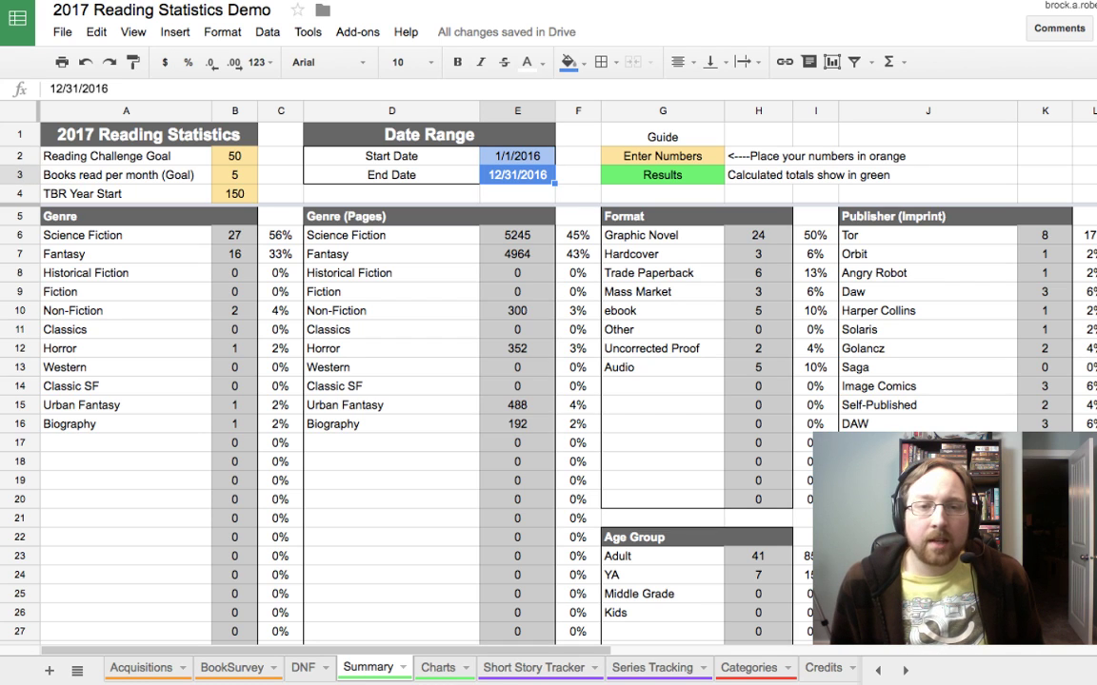
left_click(517, 155)
left_click(517, 175)
left_click(391, 155)
left_click(517, 155)
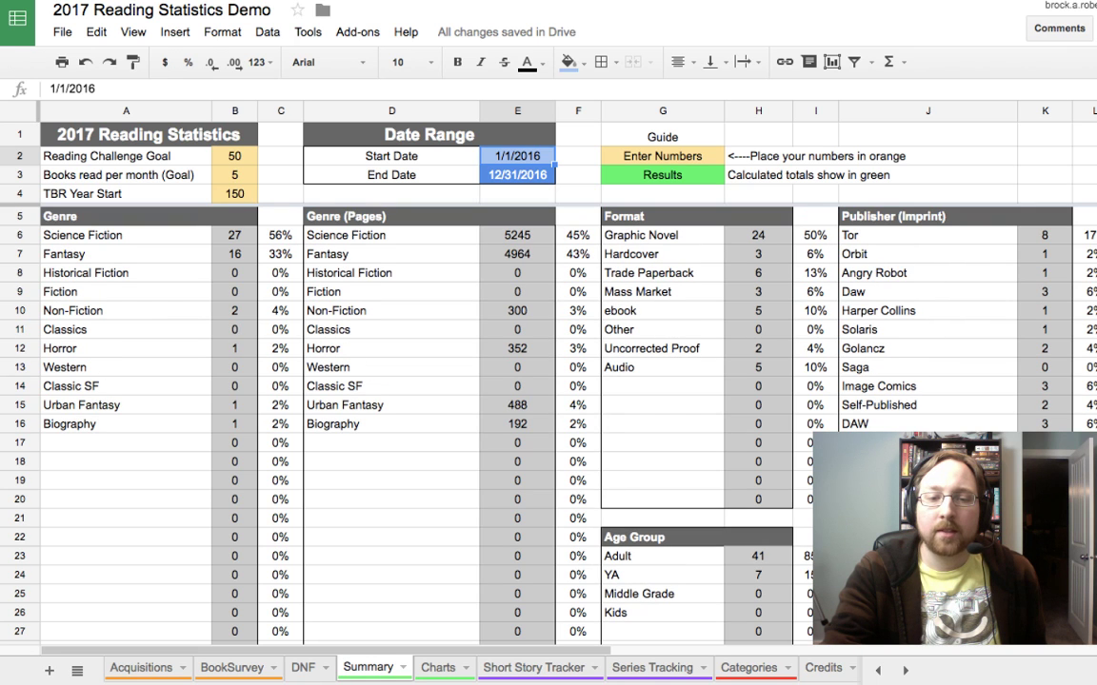
Step: Try showing the Science Fiction percentage beside Genre (Pages) with one decimal place, and return it to a whole percent
scroll(476, 380, "right", 5)
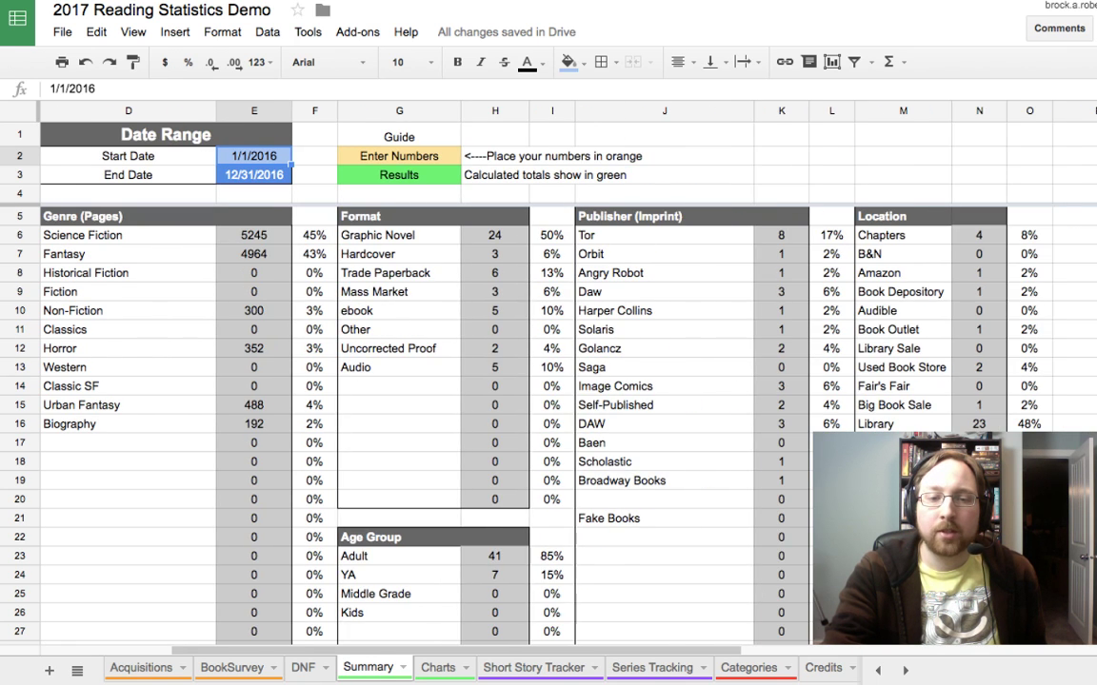
scroll(476, 380, "down", 1)
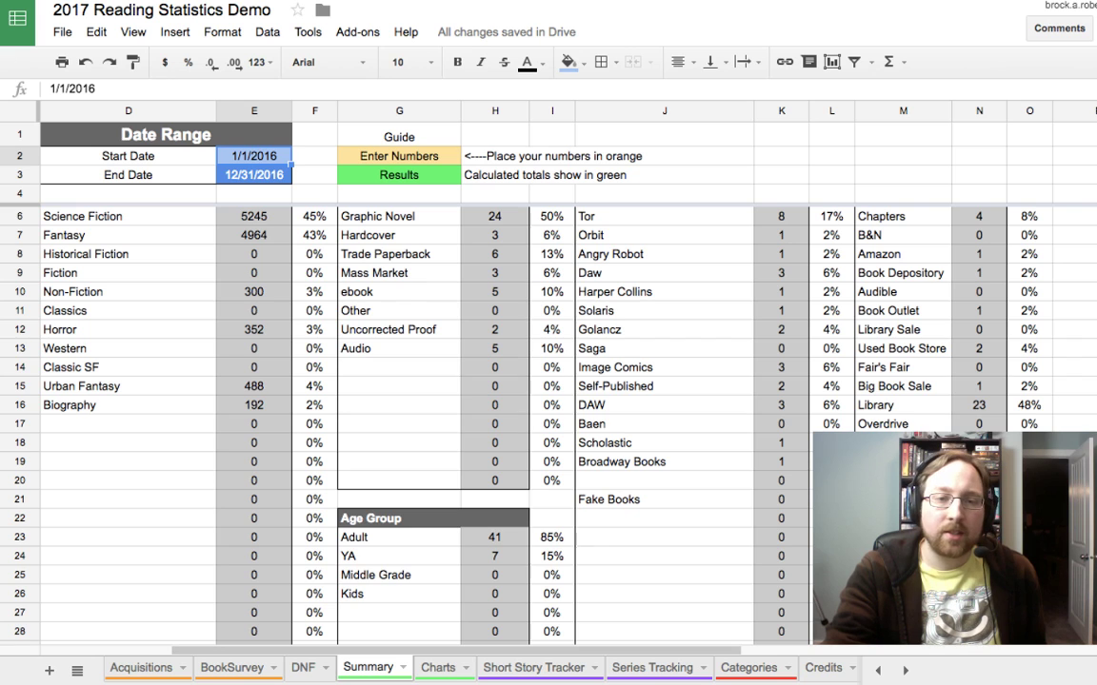
scroll(476, 380, "down", 1)
scroll(476, 381, "up", 2)
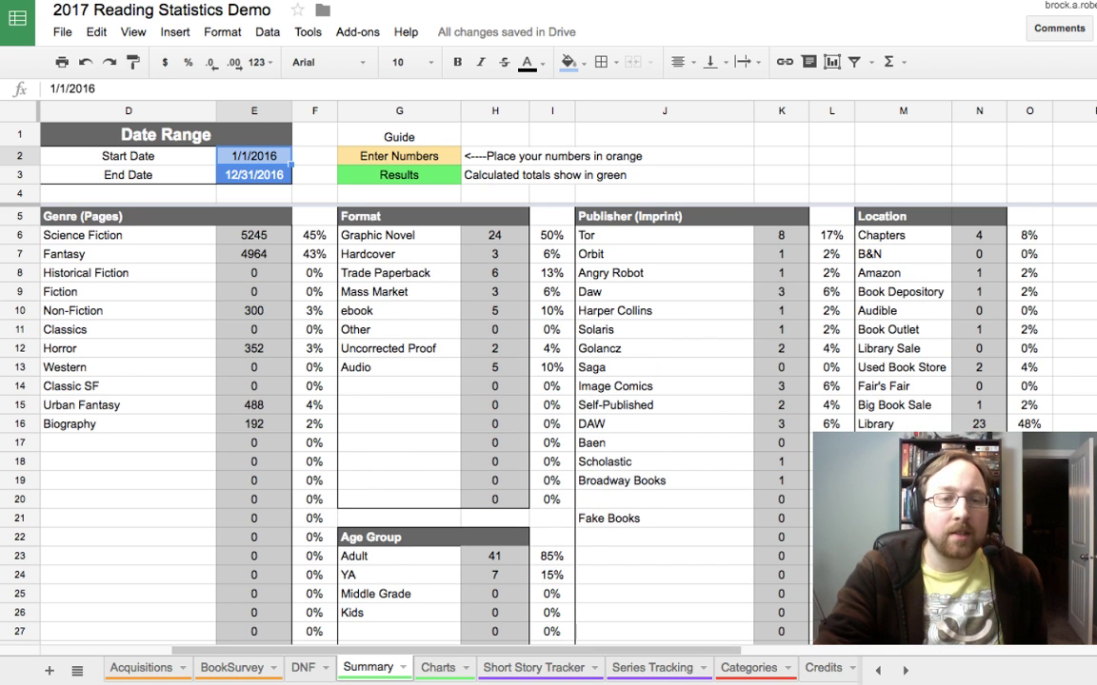
left_click(314, 235)
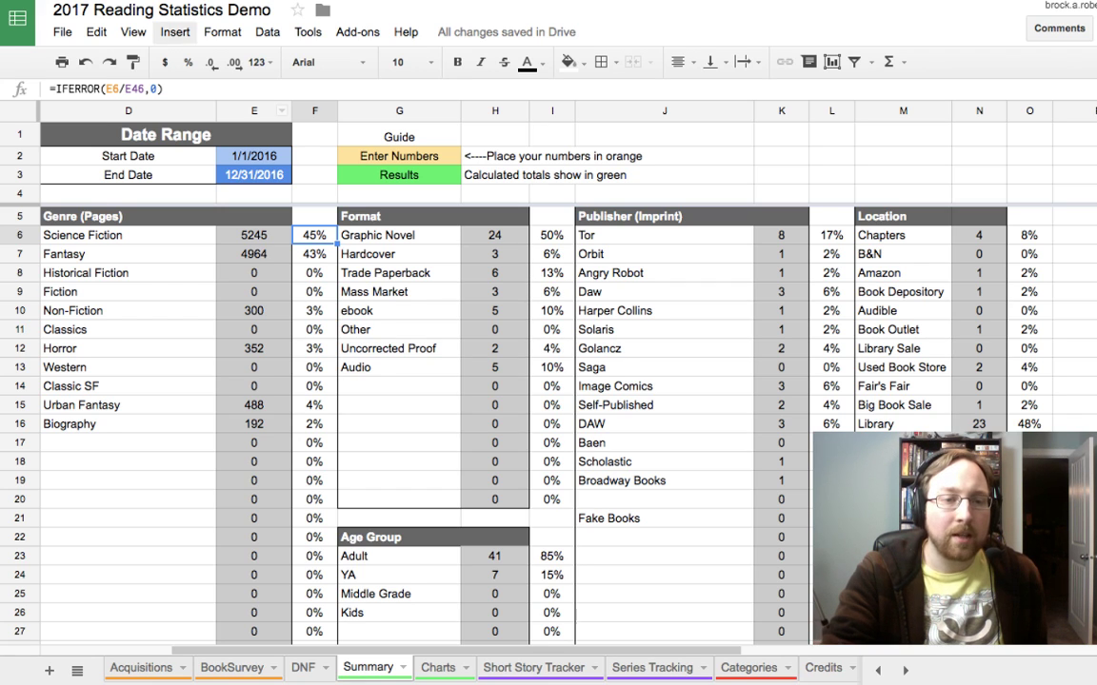
left_click(210, 62)
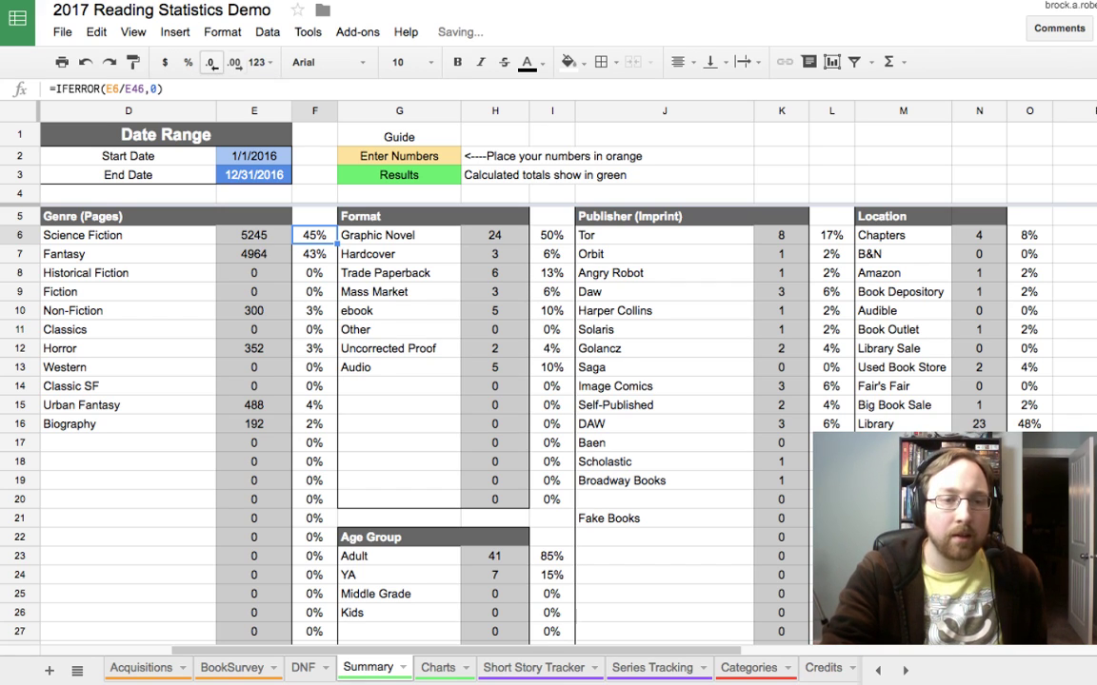
left_click(233, 62)
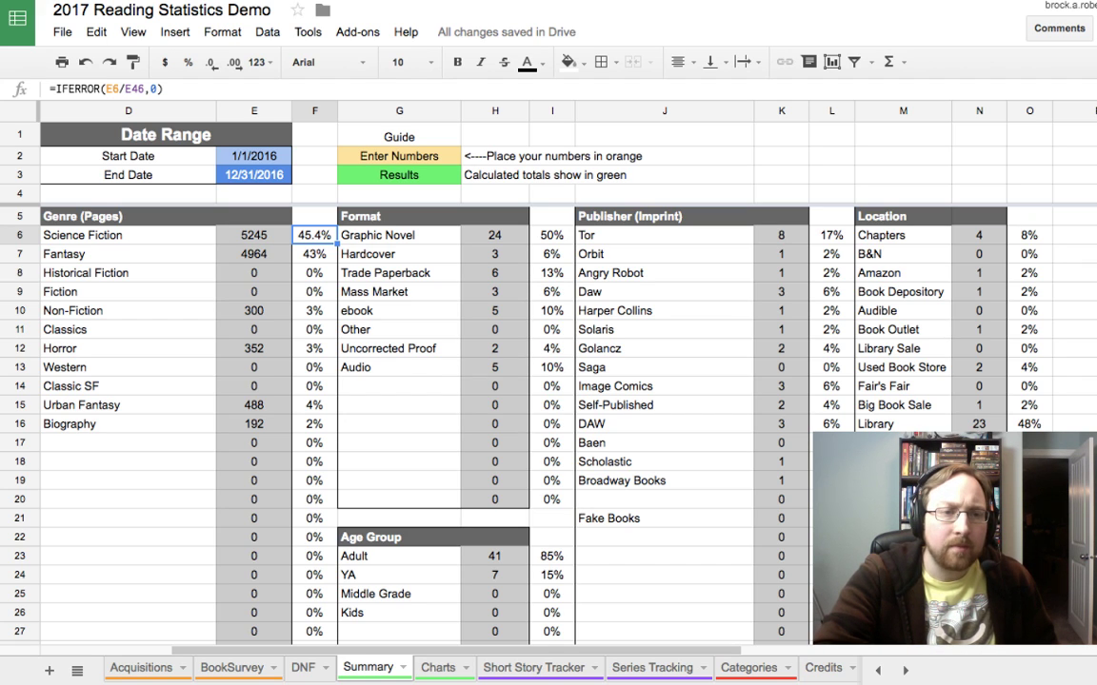
left_click(211, 62)
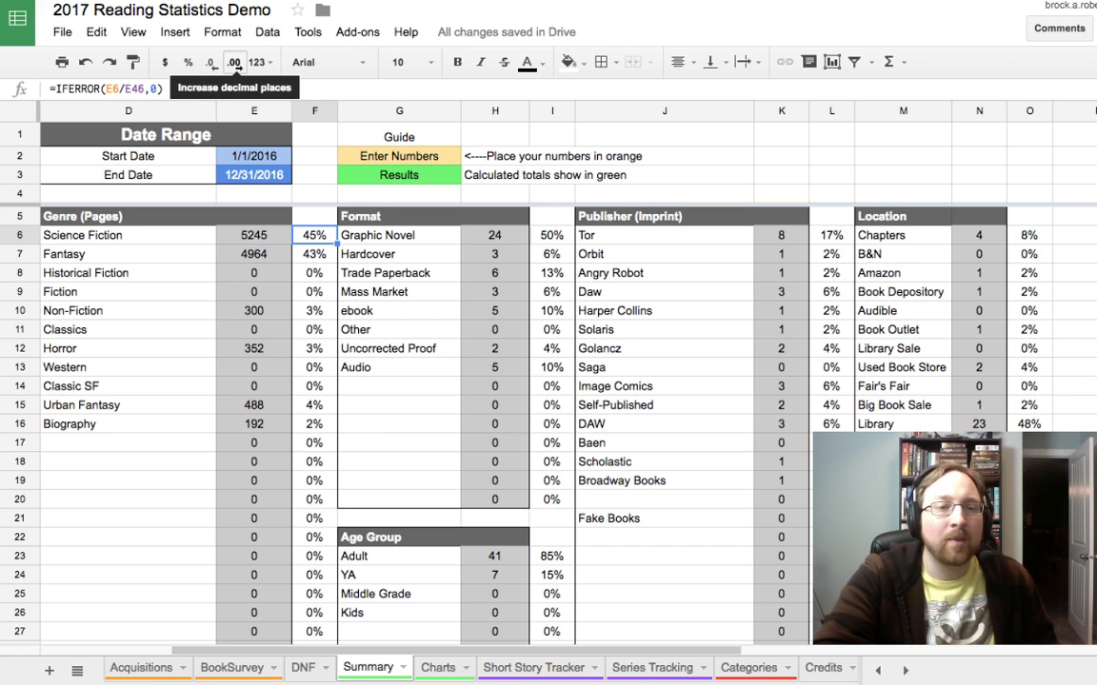
left_click(233, 62)
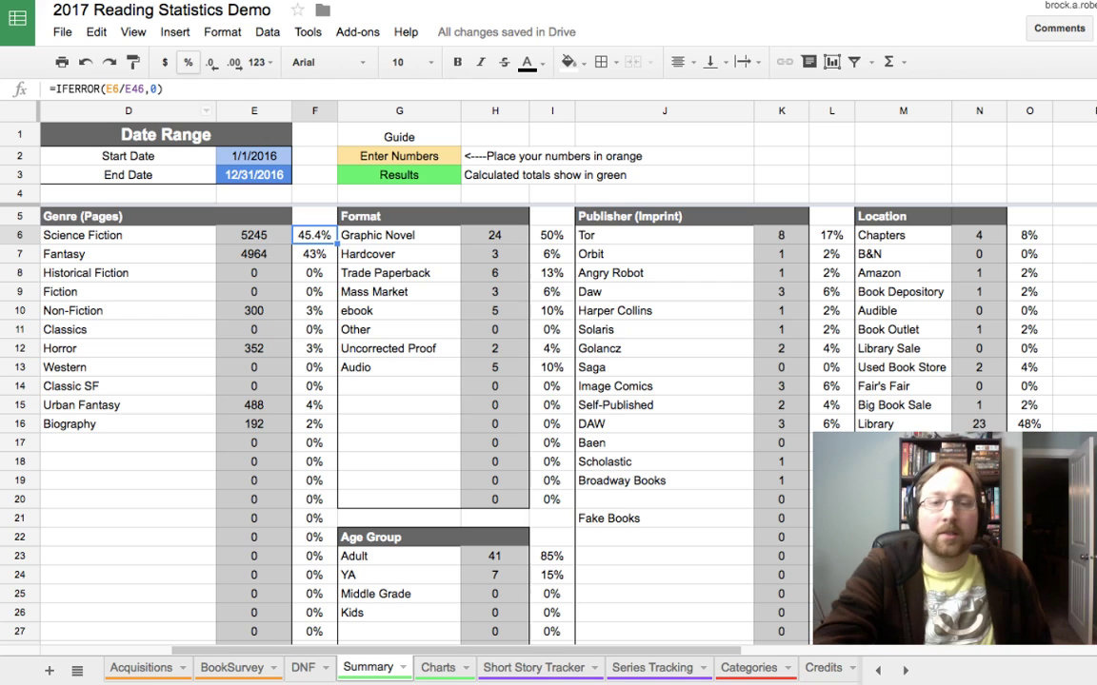
left_click(211, 62)
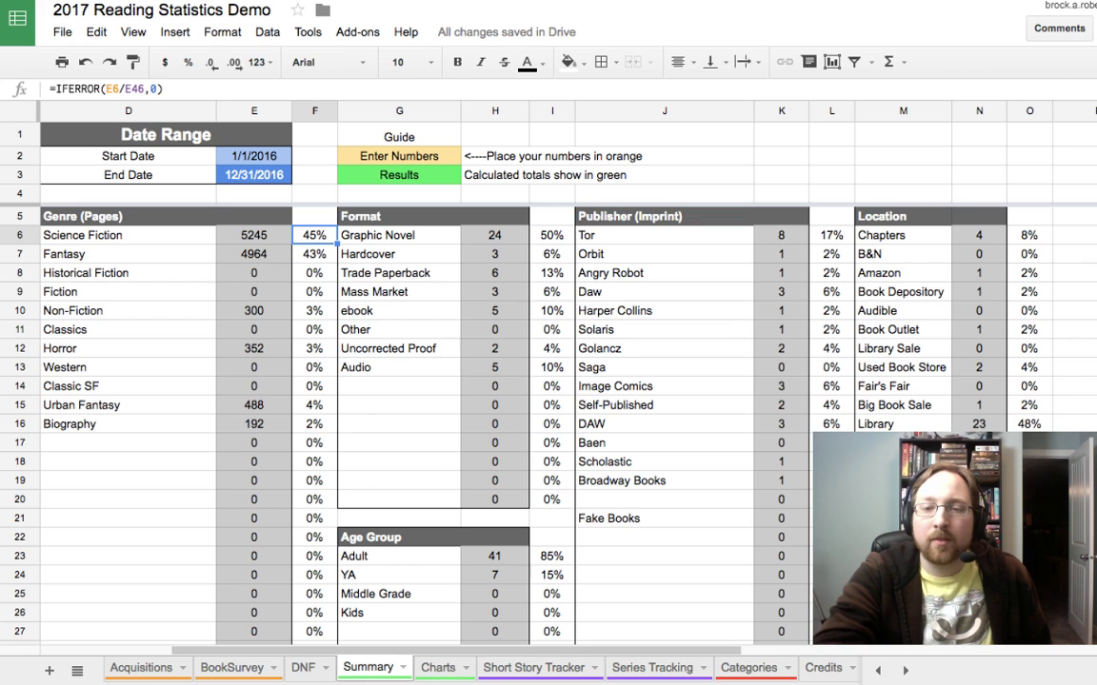
Step: Inspect the Library row and the first entries of the Location and Publisher (Imprint) tables
left_click(902, 424)
left_click(979, 423)
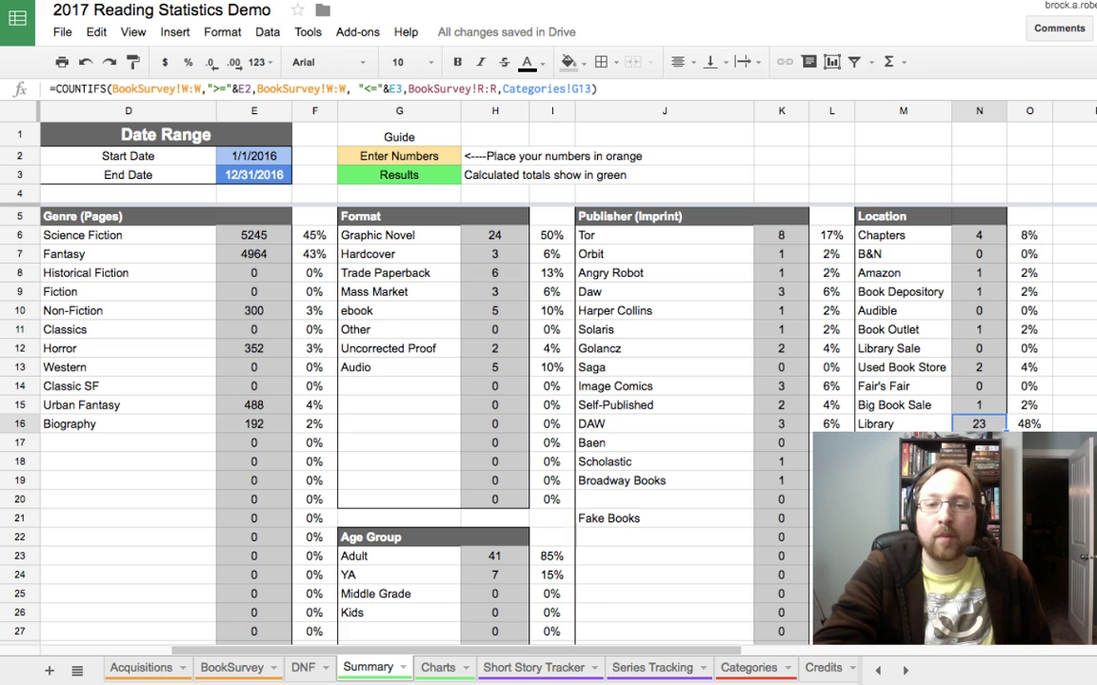
left_click(903, 235)
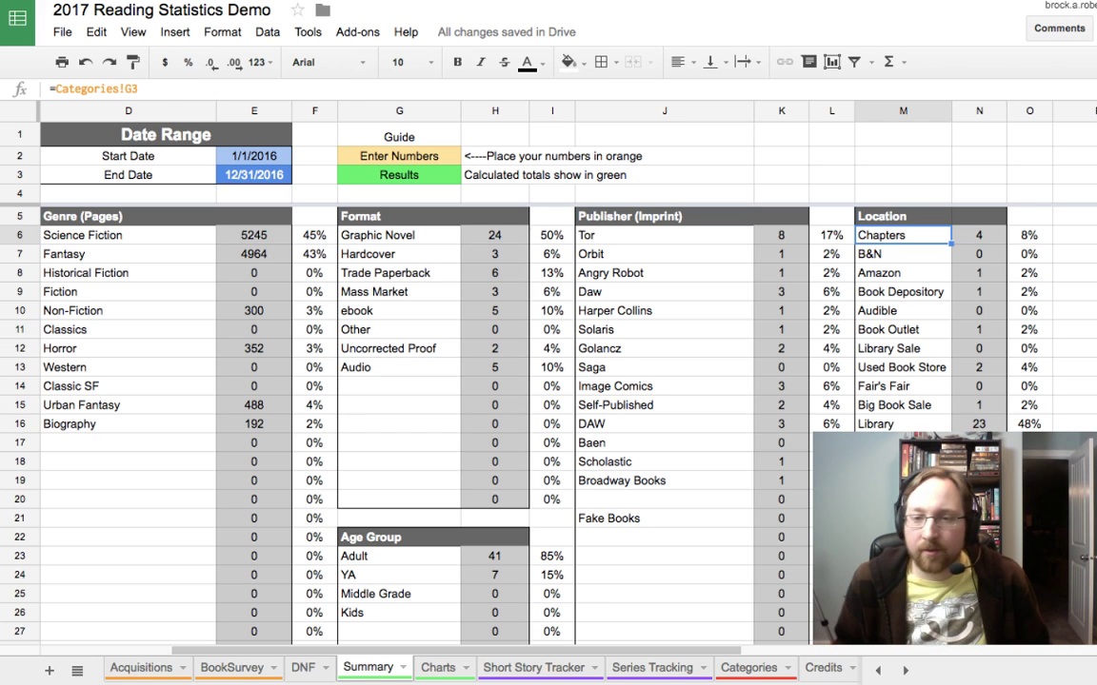
left_click(978, 235)
left_click(781, 235)
left_click(665, 235)
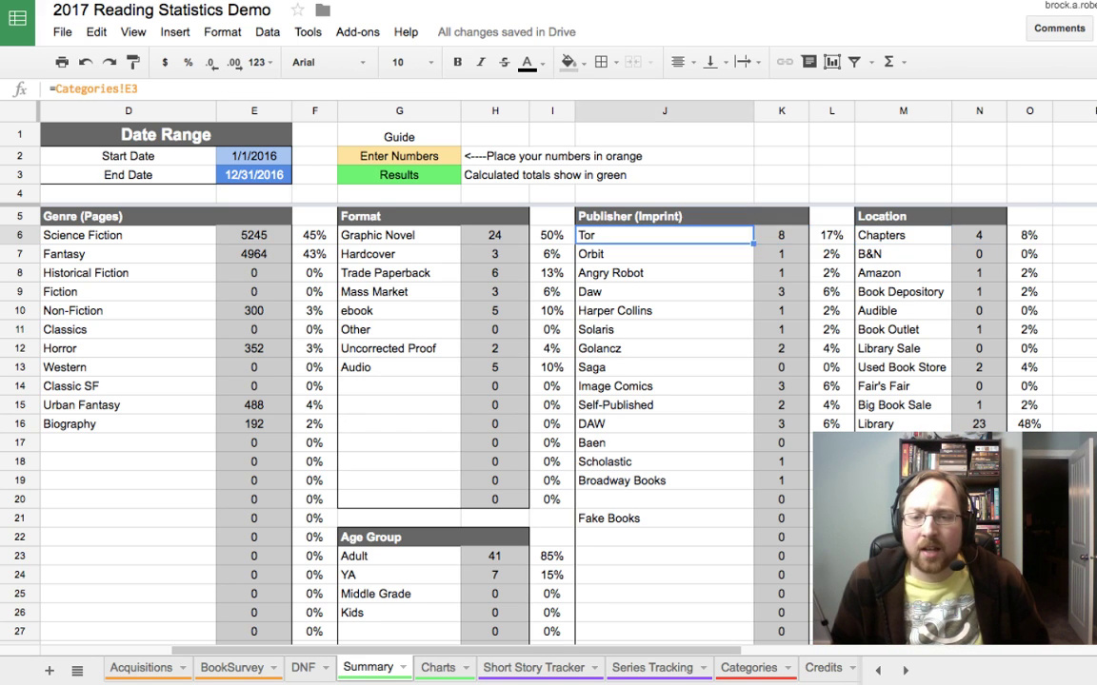
Step: Step down the Location list to Library and across to the DAW entry in the Publisher (Imprint) table
key("Left")
key("Right")
key("Right")
key("Right")
key("Right")
key("Down")
key("Down")
key("Down")
key("Down")
key("Down")
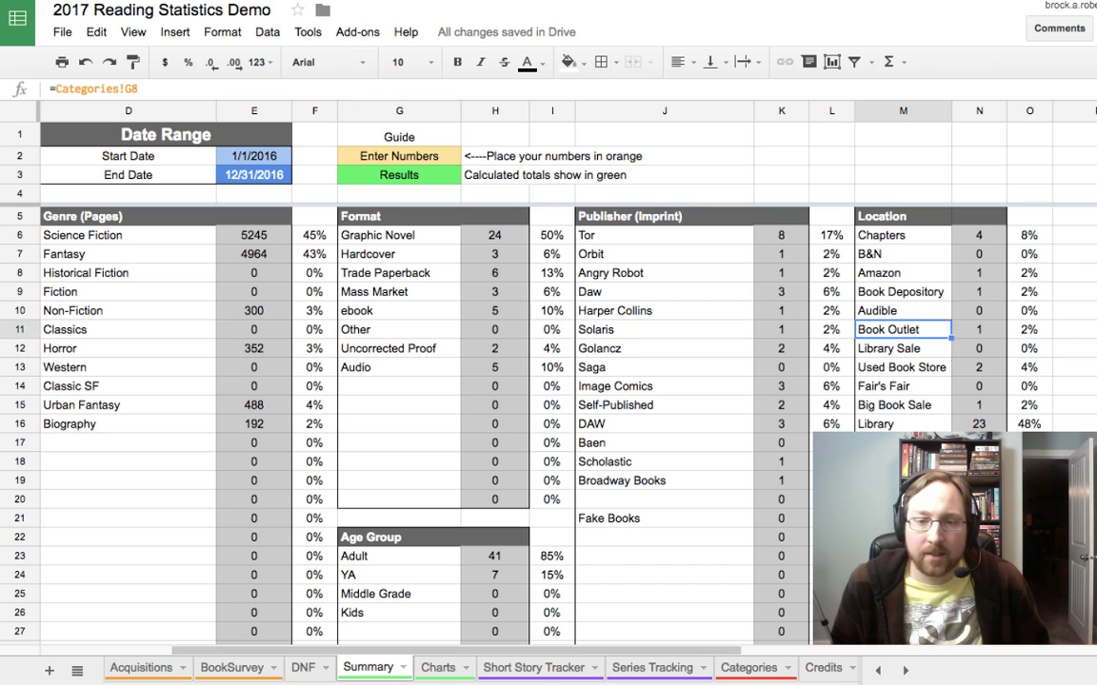
key("Down")
key("Down")
key("Down")
key("Down")
key("Down")
key("Left")
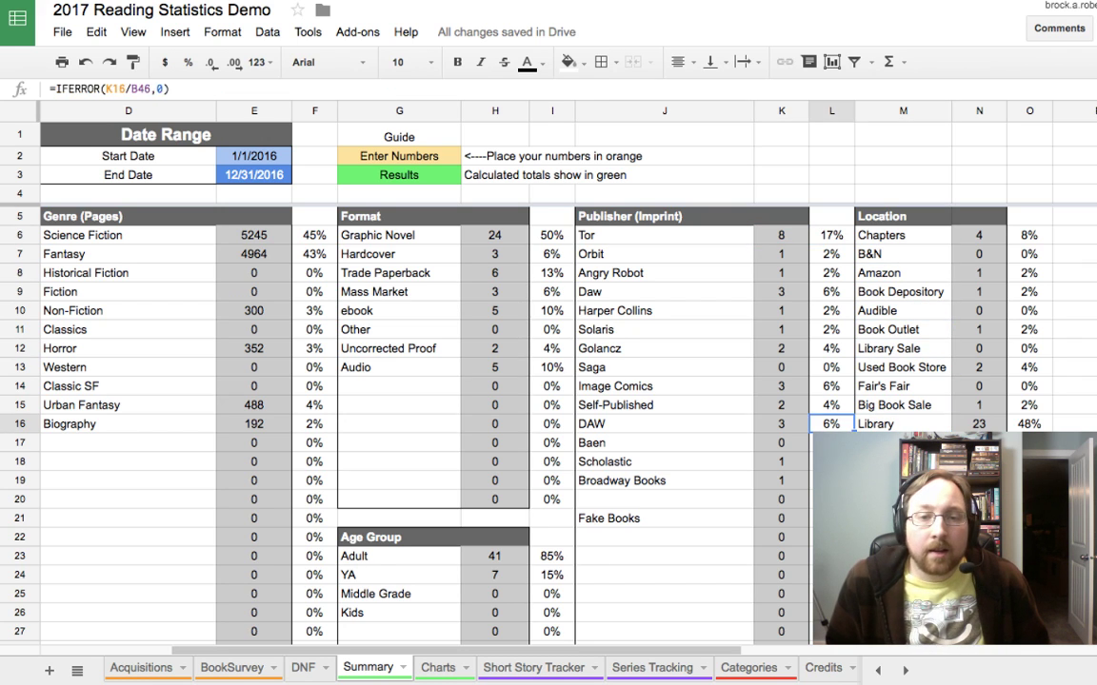
key("Left")
key("Left")
key("Left")
key("Right")
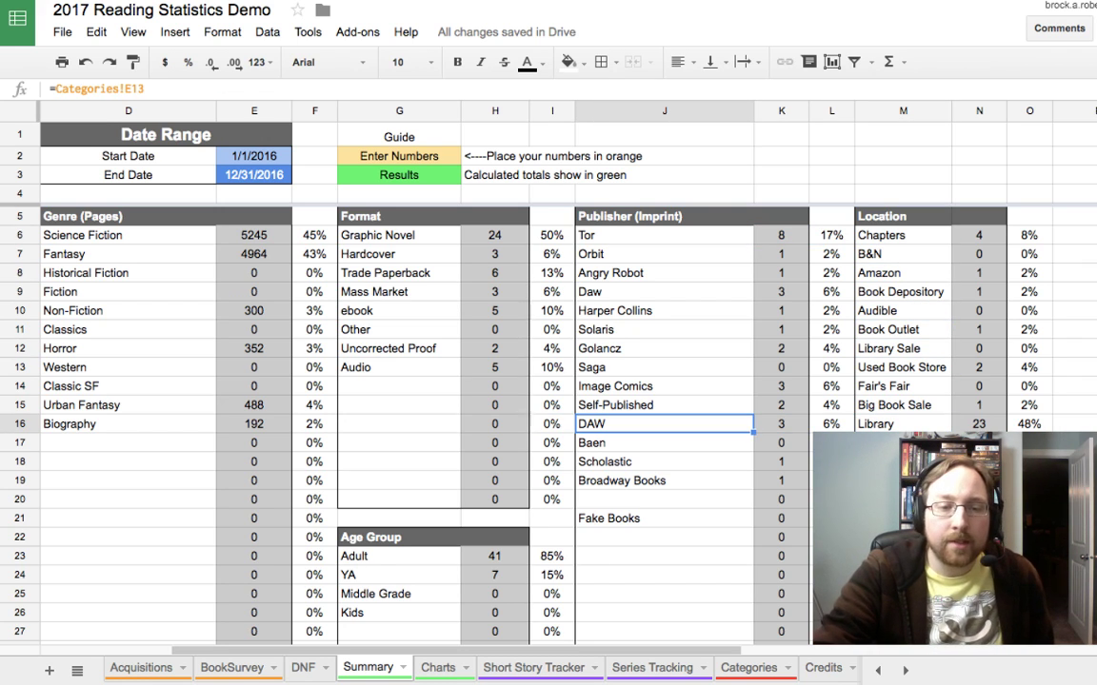
Step: Look over the lower Summary tables, from Protagonist Gender, Series Tracking and Status to Author Gender, Author Country and Diversity
scroll(476, 419, "down", 10)
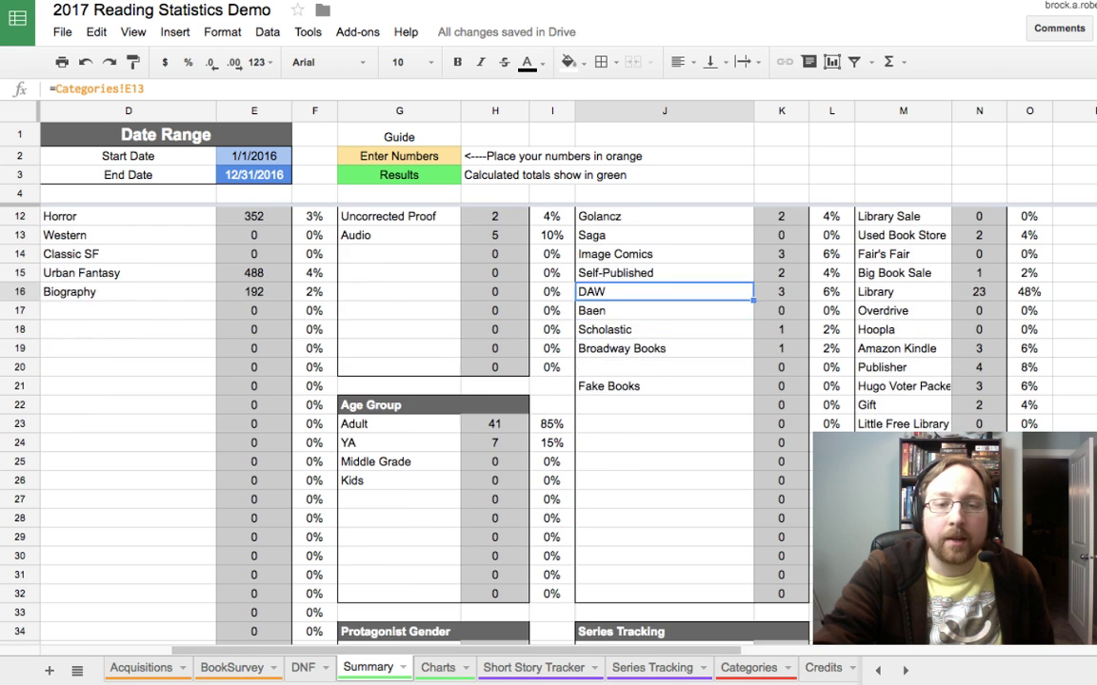
scroll(476, 419, "down", 1)
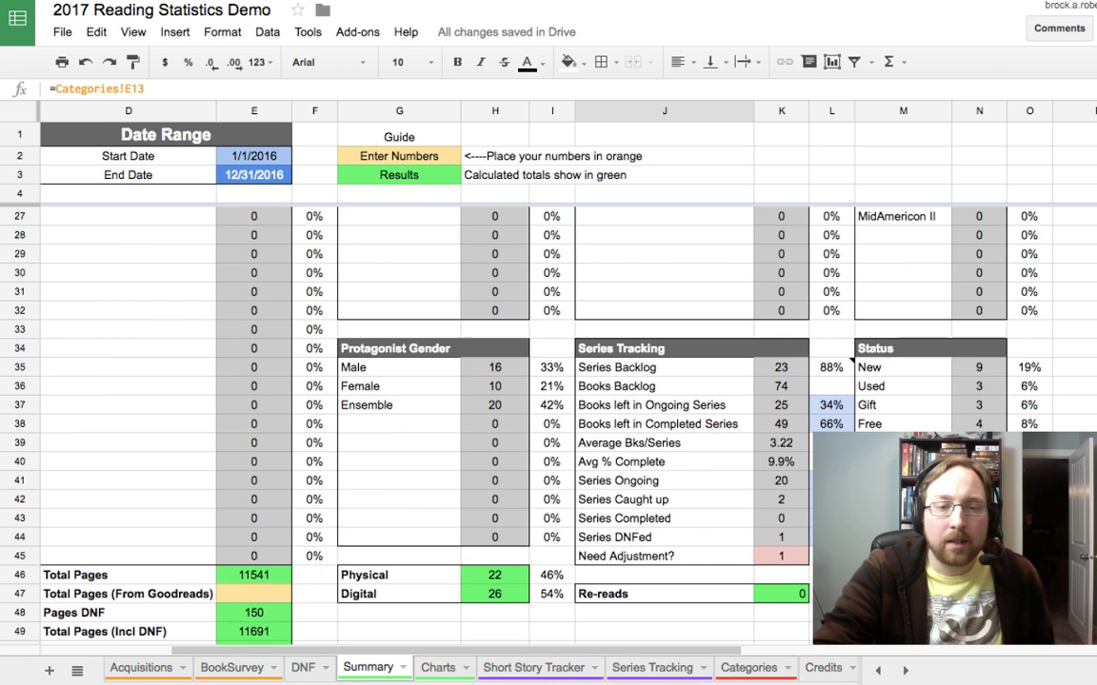
scroll(476, 419, "right", 3)
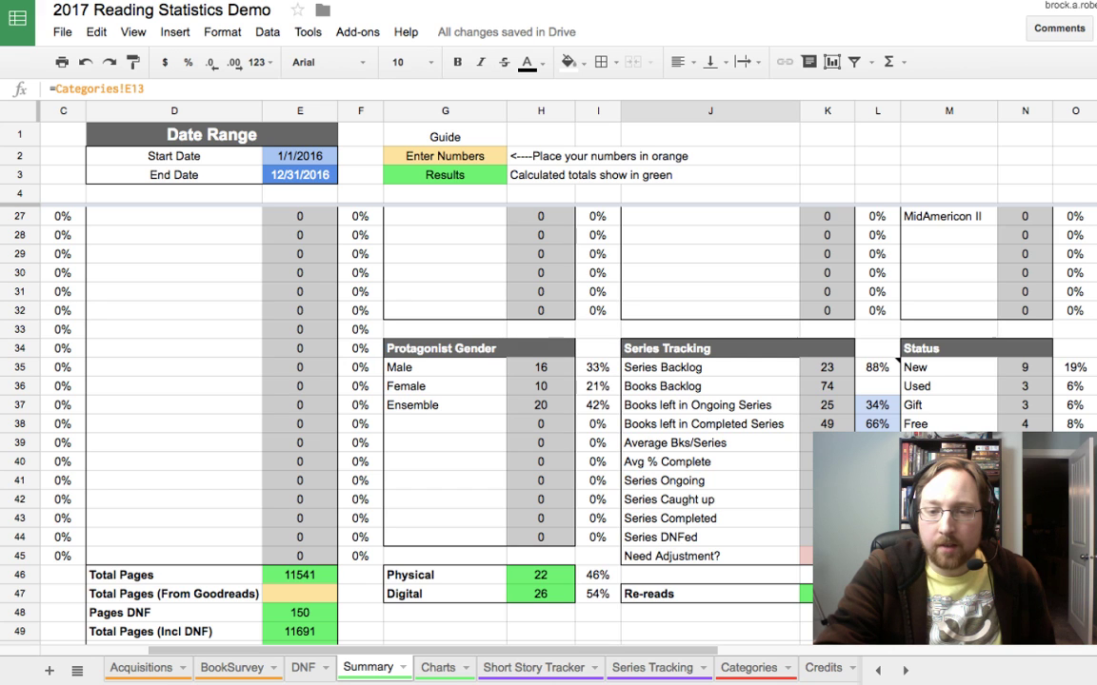
scroll(548, 419, "up", 1)
scroll(549, 419, "down", 3)
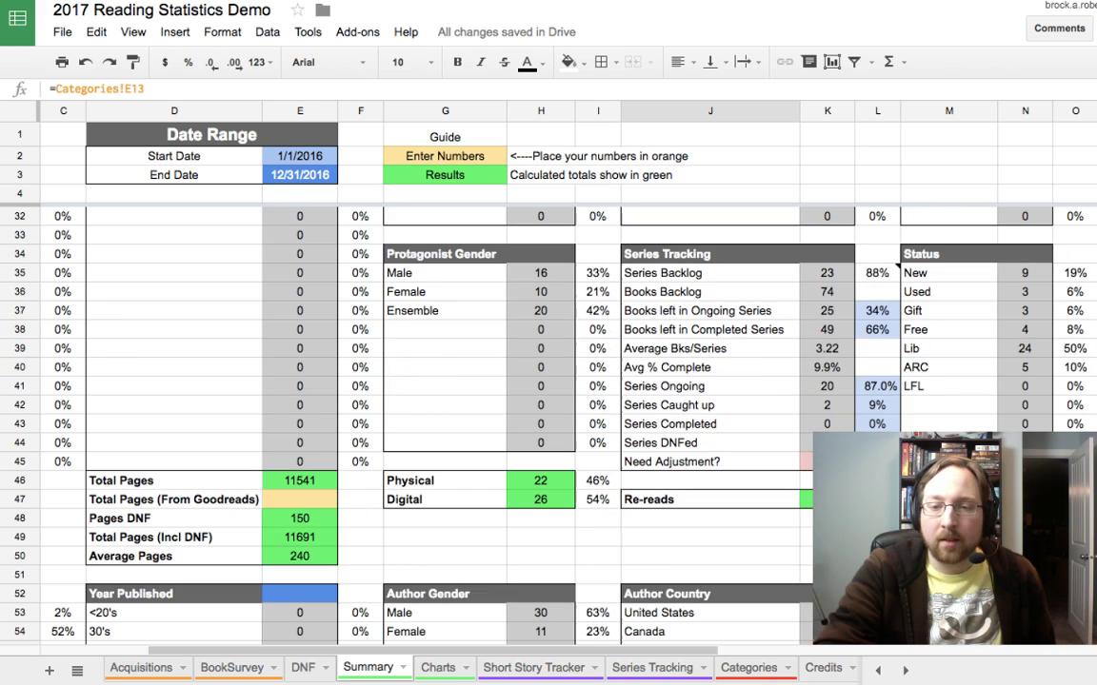
scroll(548, 419, "down", 1)
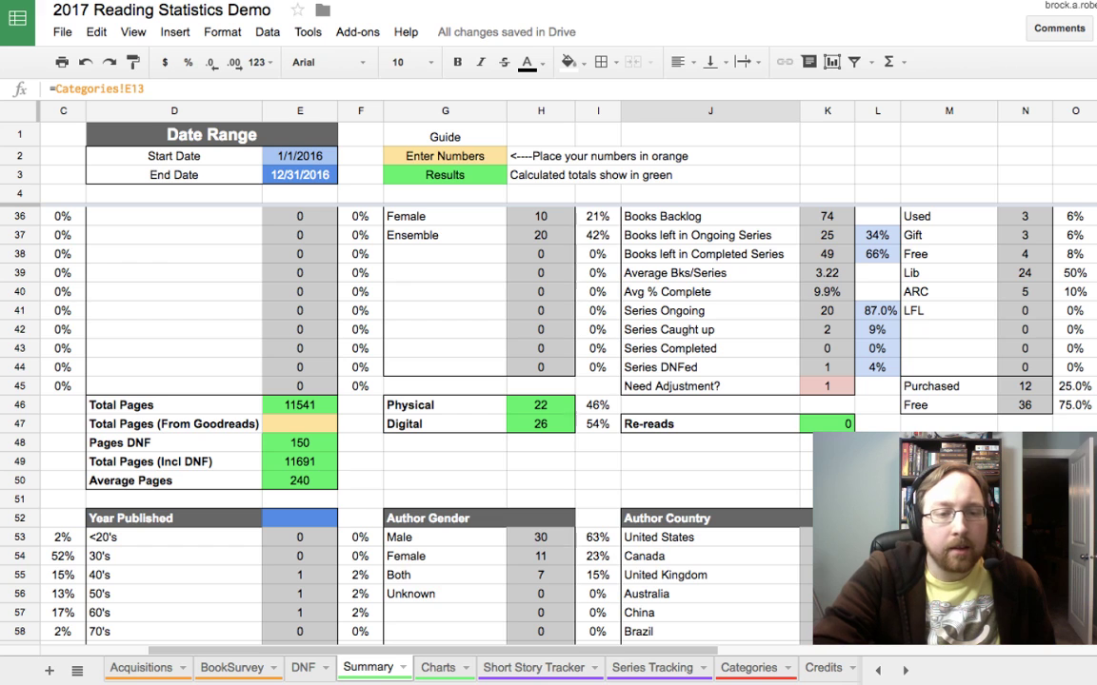
scroll(549, 419, "right", 3)
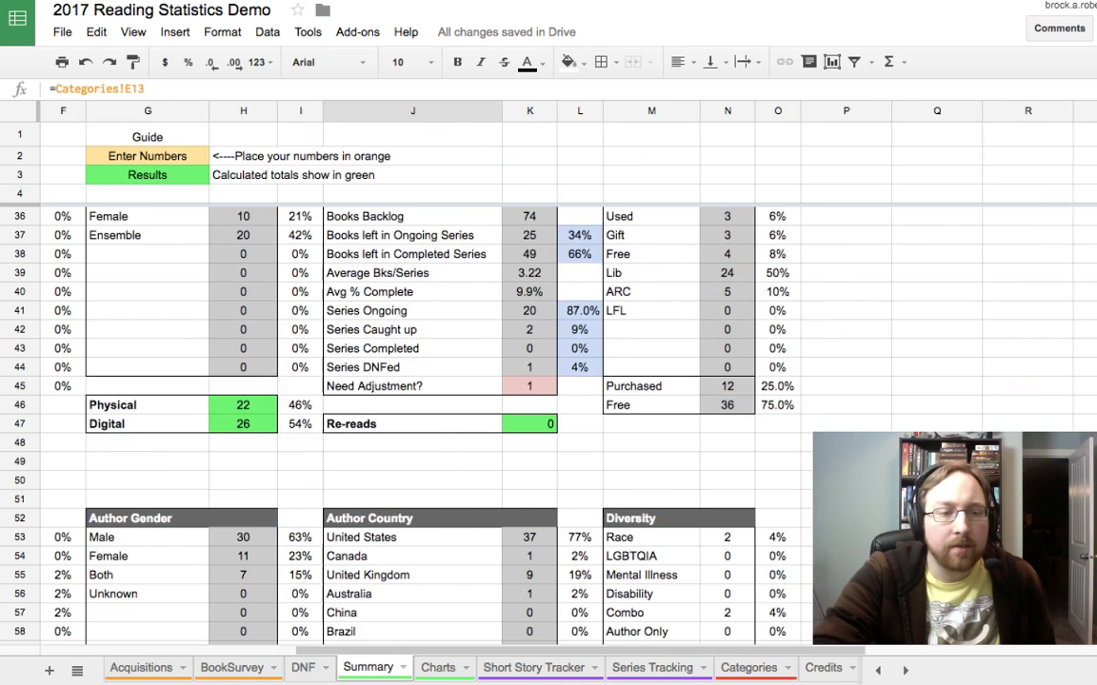
scroll(549, 418, "left", 5)
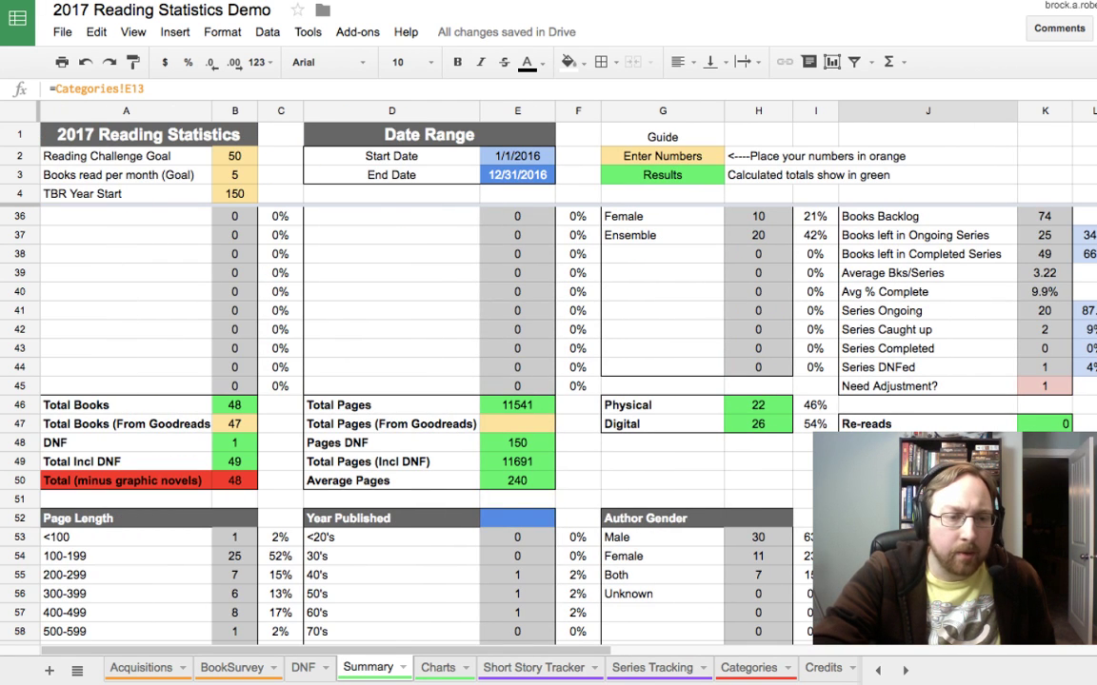
Step: Inspect the label and formula of the Total (minus graphic novels) row
left_click(125, 480)
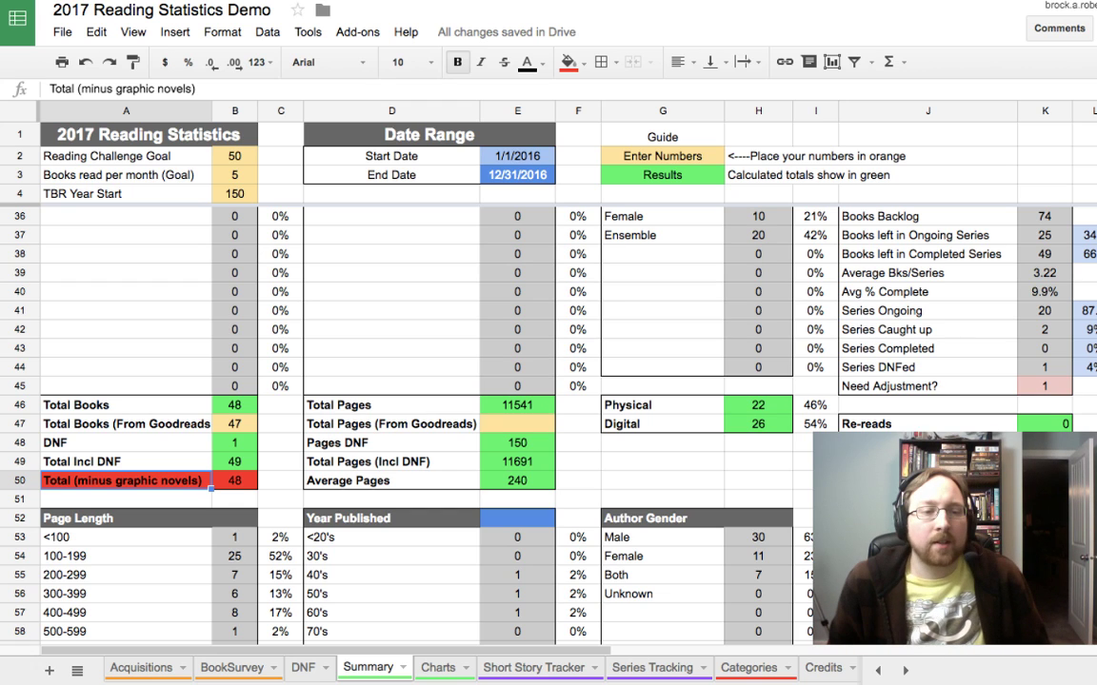
key("Right")
key("Left")
key("Right")
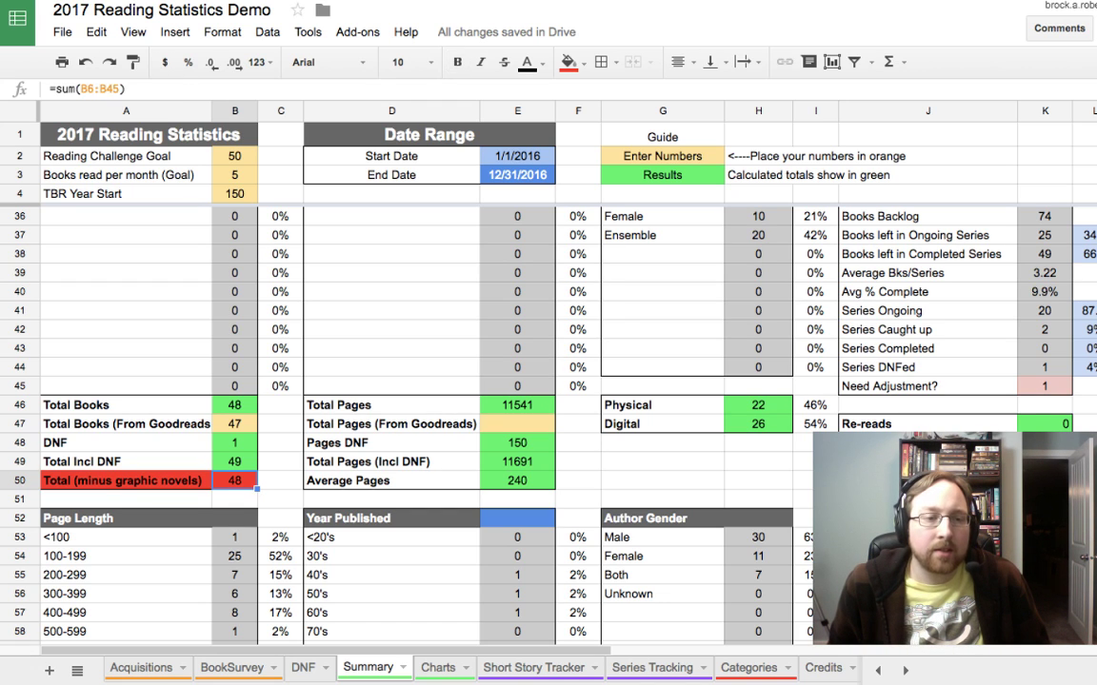
key("Left")
key("Right")
key("Left")
Step: Go through the DNF and Total Books labels, ending on the value cell of Total Books (From Goodreads)
key("Up")
key("Up")
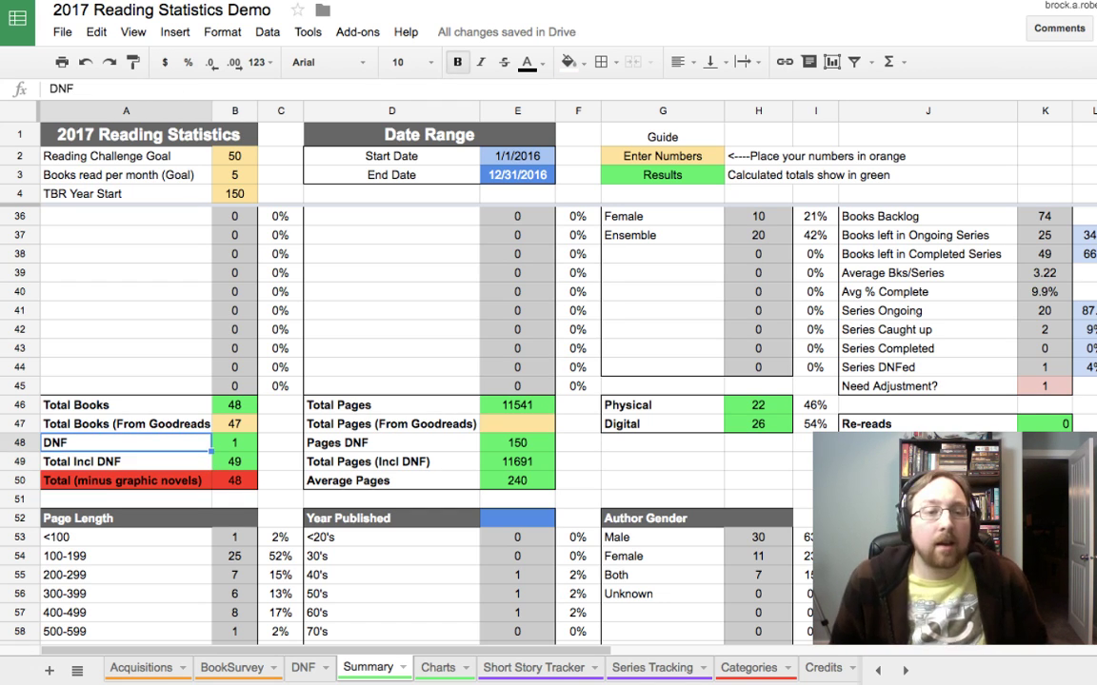
key("Up")
key("Up")
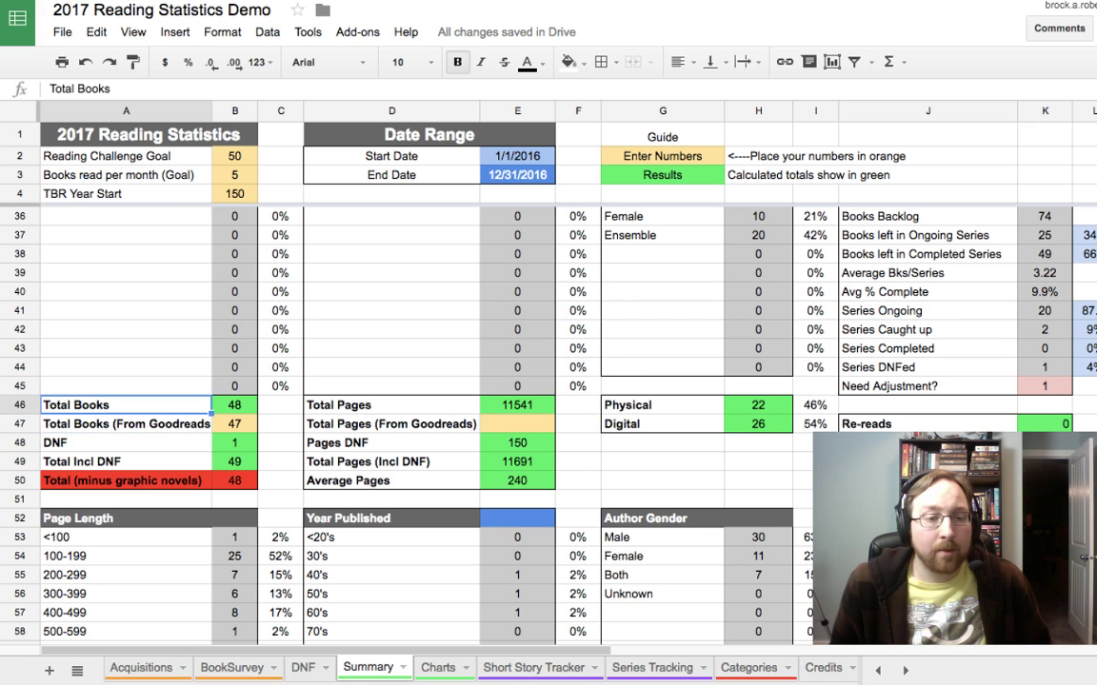
key("Down")
key("Down")
key("Down")
key("Up")
key("Up")
key("Right")
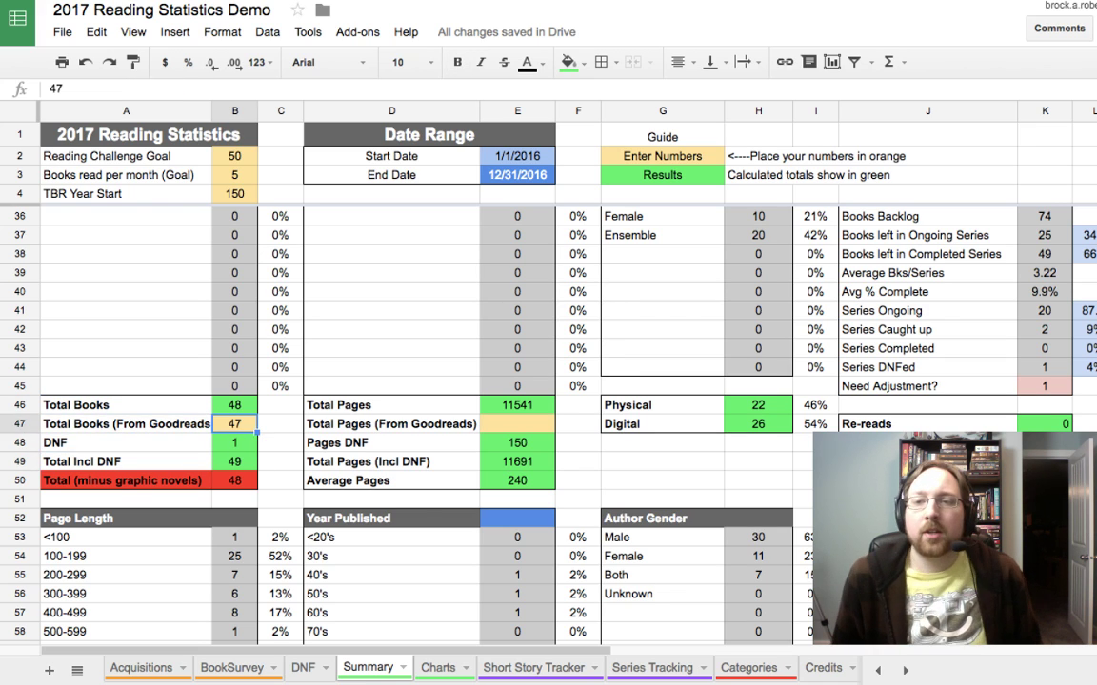
Step: Compare the Total Books, Goodreads, DNF and Total Incl DNF values, ending on the Total Books value
key("Up")
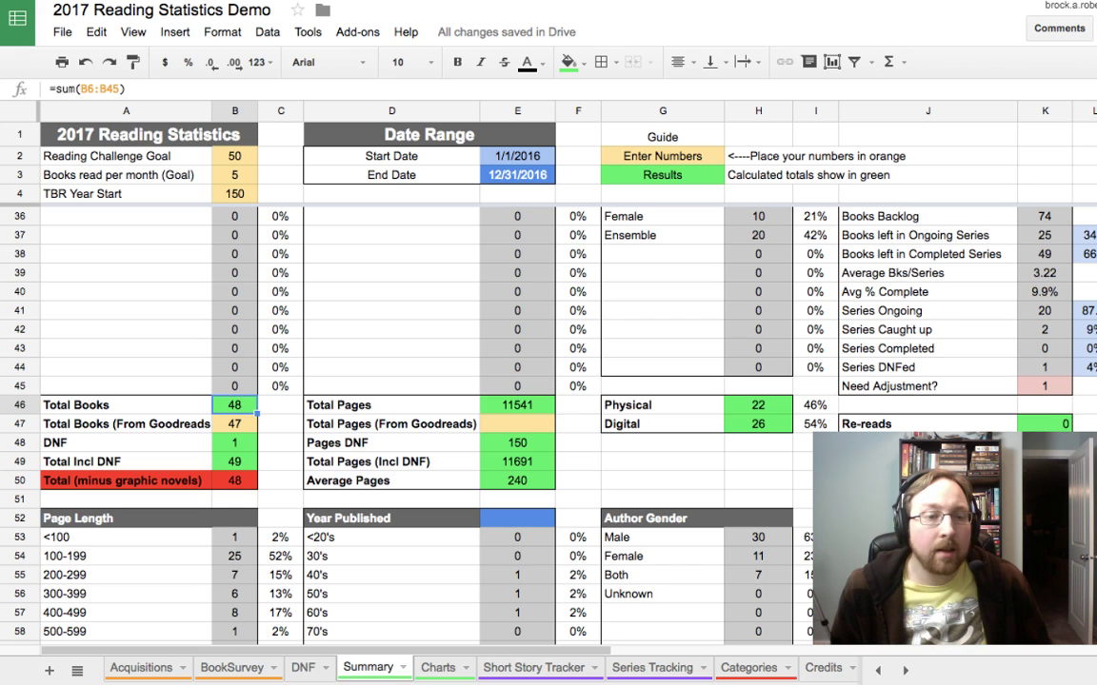
key("Down")
key("Down")
key("Up")
key("Up")
key("Down")
key("Down")
key("Down")
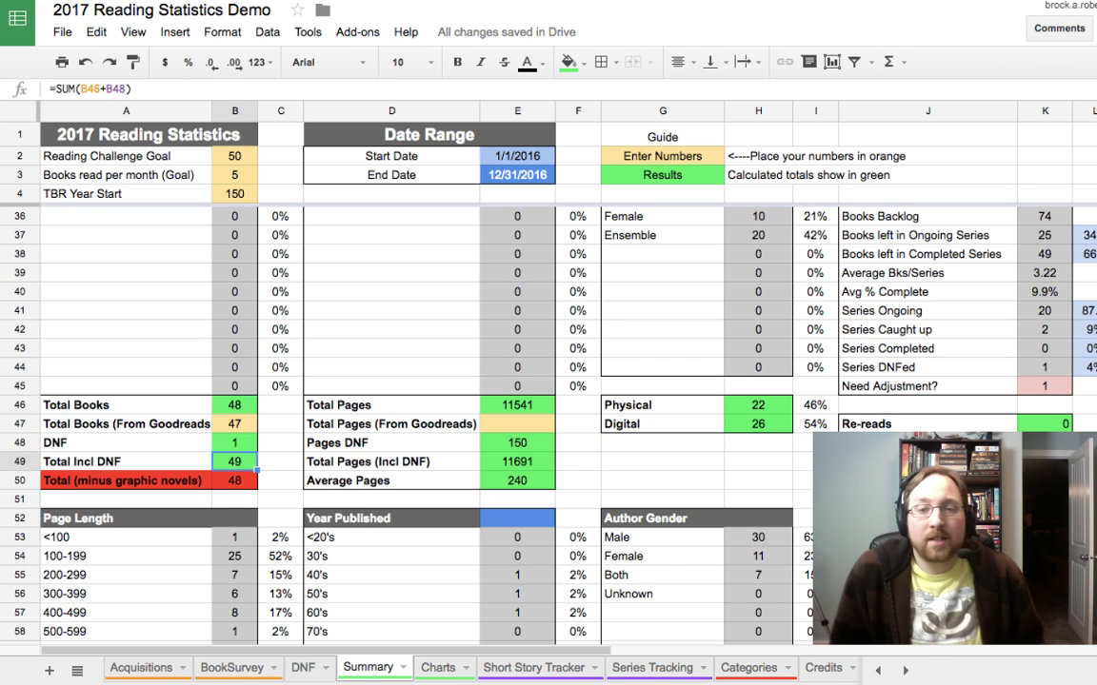
key("Up")
key("Up")
key("Up")
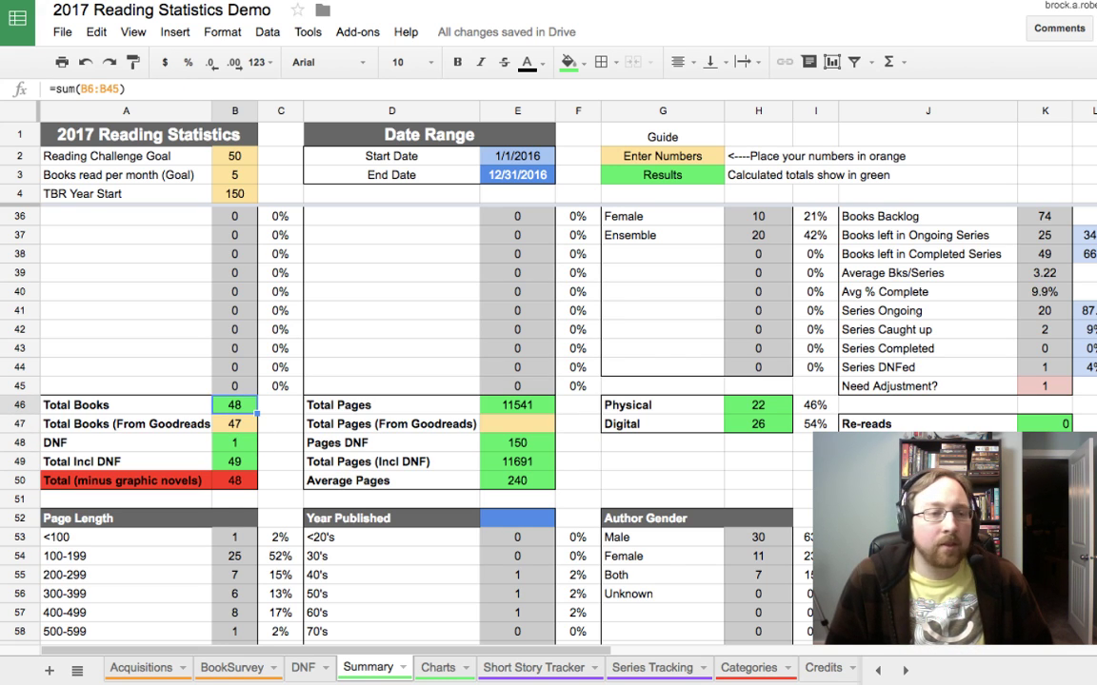
Step: Review the totals block from the Total Books label to Total (minus graphic novels), ending on the Goodreads total
key("Left")
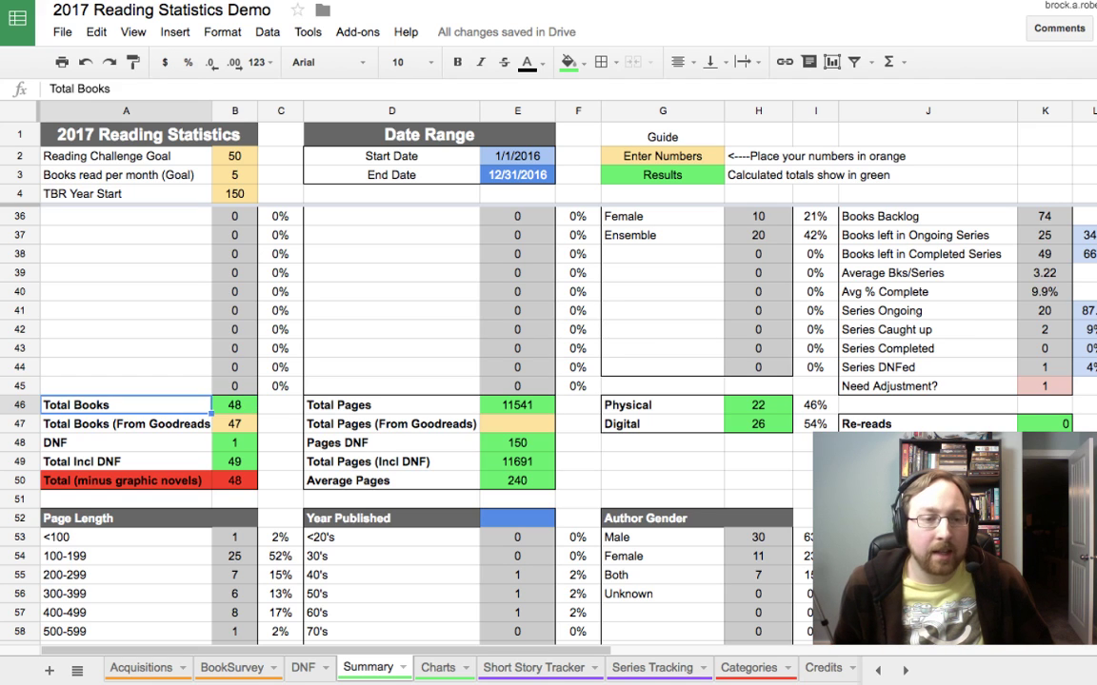
key("Down")
key("Down")
key("Down")
key("Right")
key("Down")
key("Up")
key("Up")
key("Up")
key("Up")
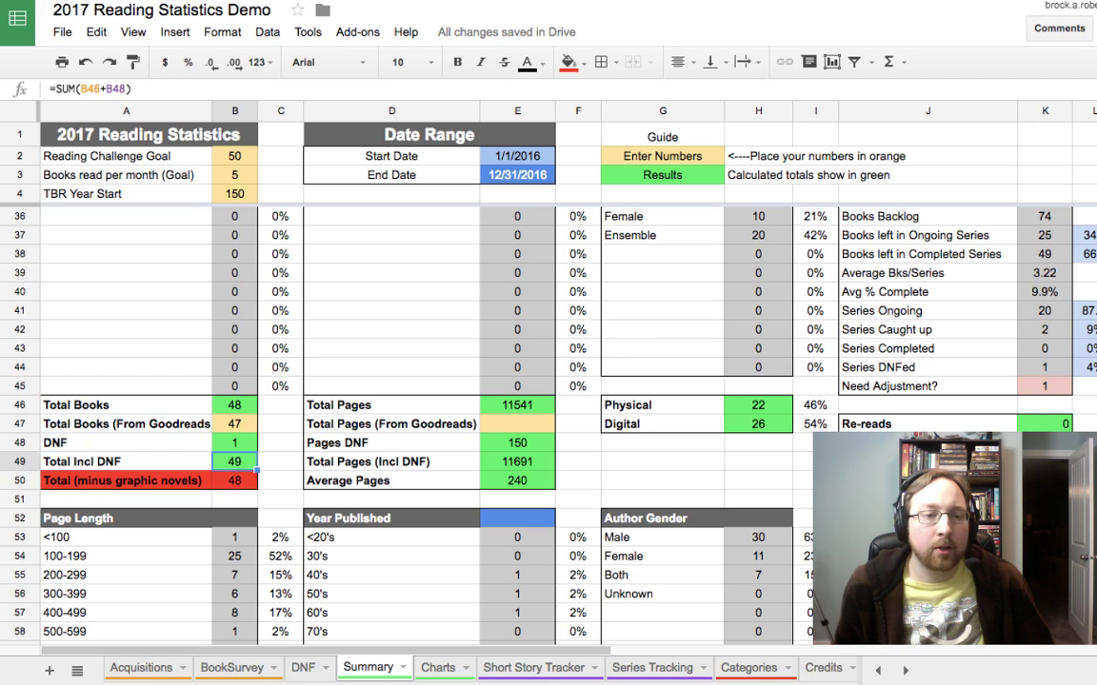
key("Down")
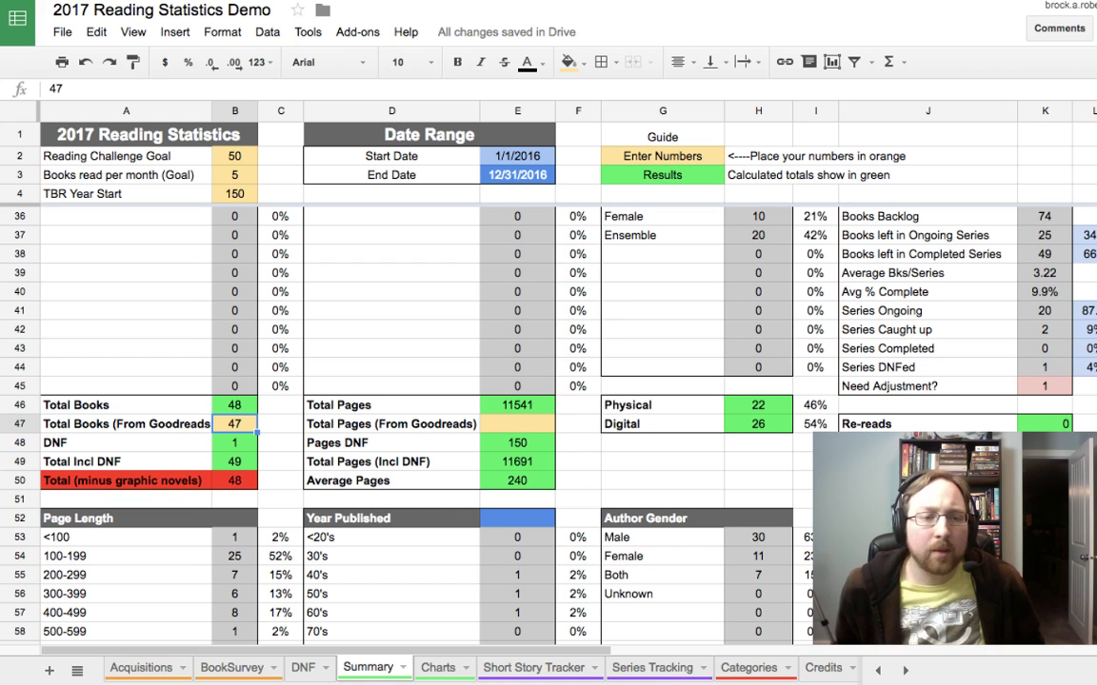
Step: Check the Goodreads total against the DNF and Total Incl DNF cells, ending on the DNF count
left_click(126, 423)
left_click(234, 423)
left_click(234, 443)
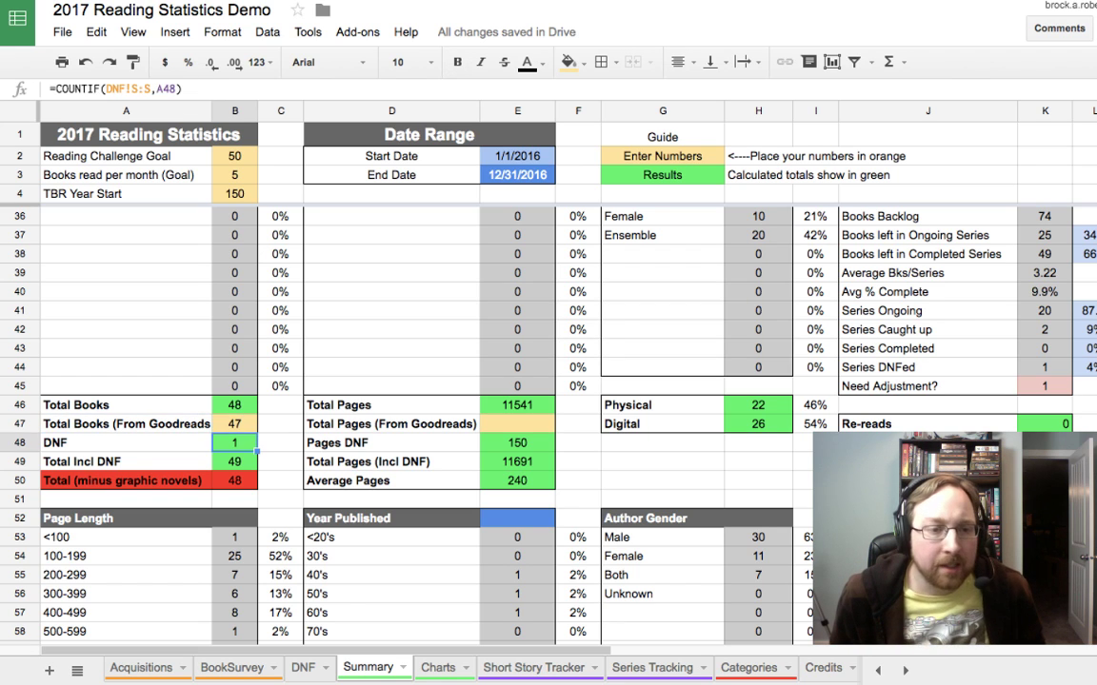
left_click(234, 462)
left_click(234, 424)
left_click(234, 443)
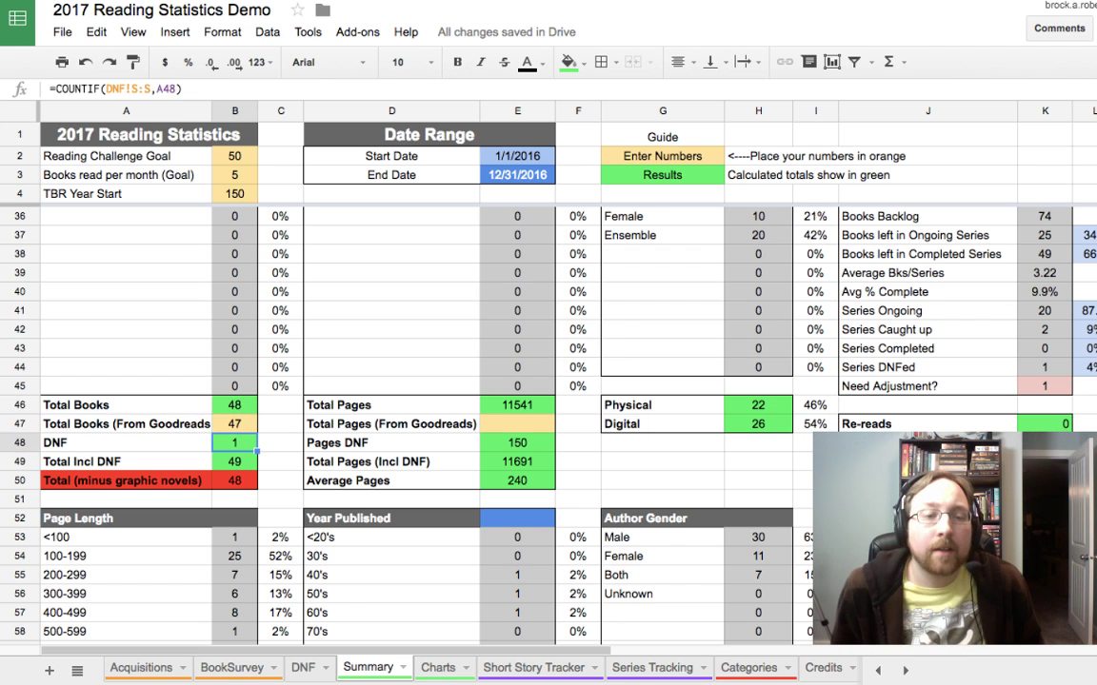
Step: Check the Total Books value, the Total Pages label and the Total Books (From Goodreads) row, ending on the Goodreads count
left_click(234, 404)
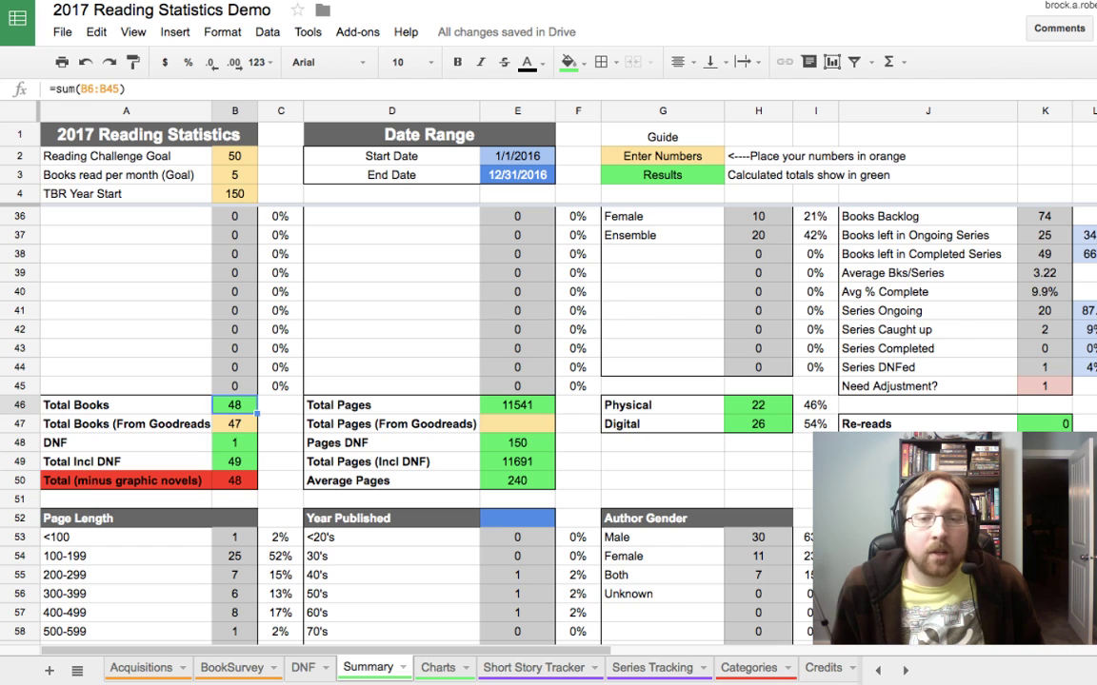
left_click(391, 405)
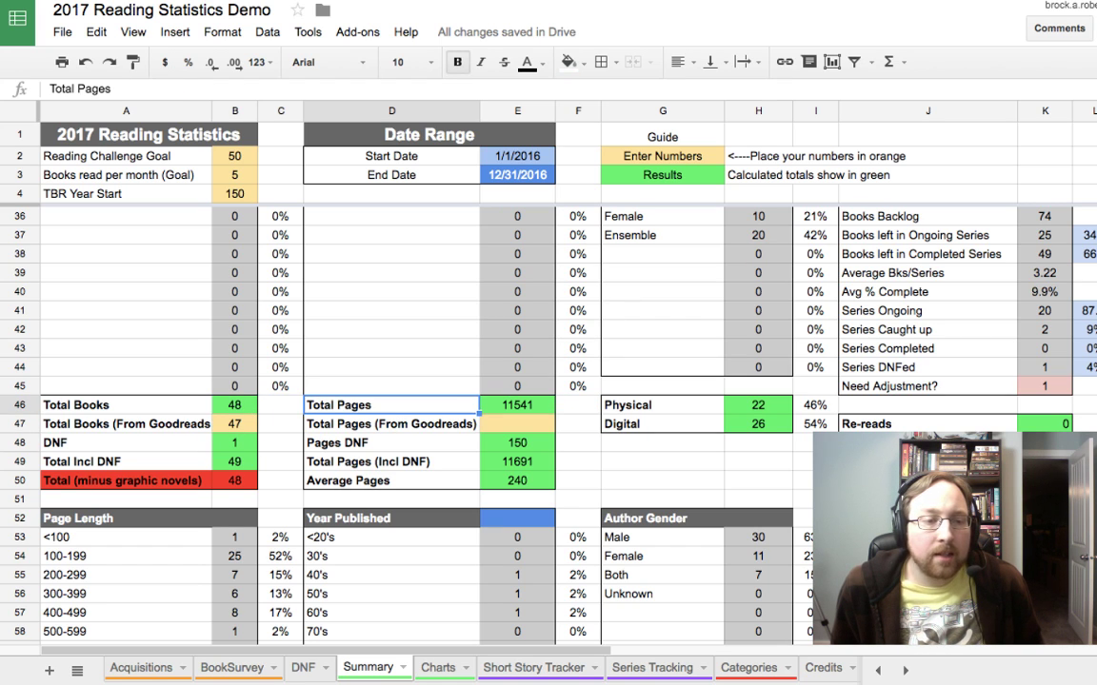
left_click(281, 424)
left_click(235, 423)
left_click(125, 424)
left_click(234, 424)
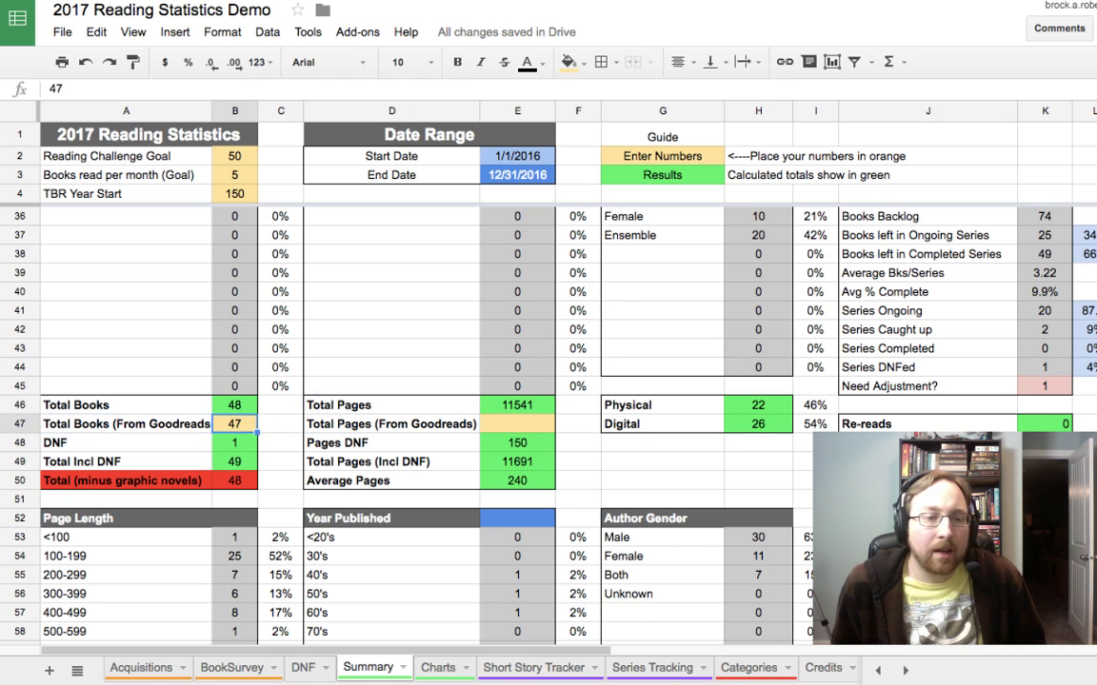
Step: Compare the Total Books value directly with the Total Books (From Goodreads) value, ending on Total Books
left_click(235, 405)
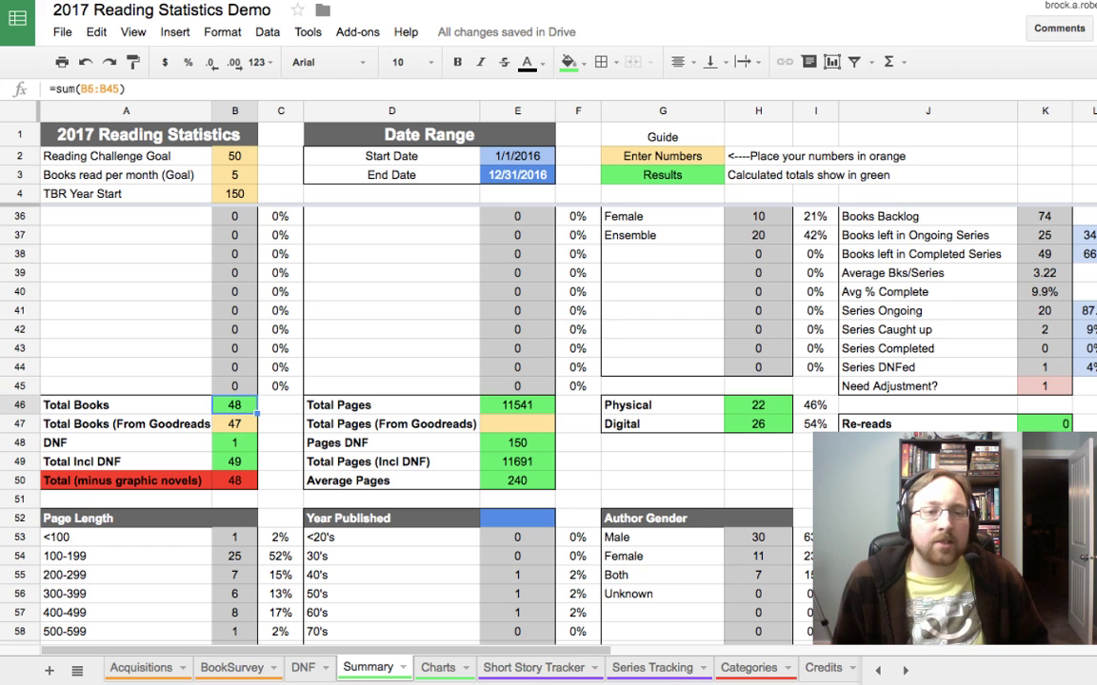
left_click(234, 423)
left_click(234, 405)
left_click(234, 423)
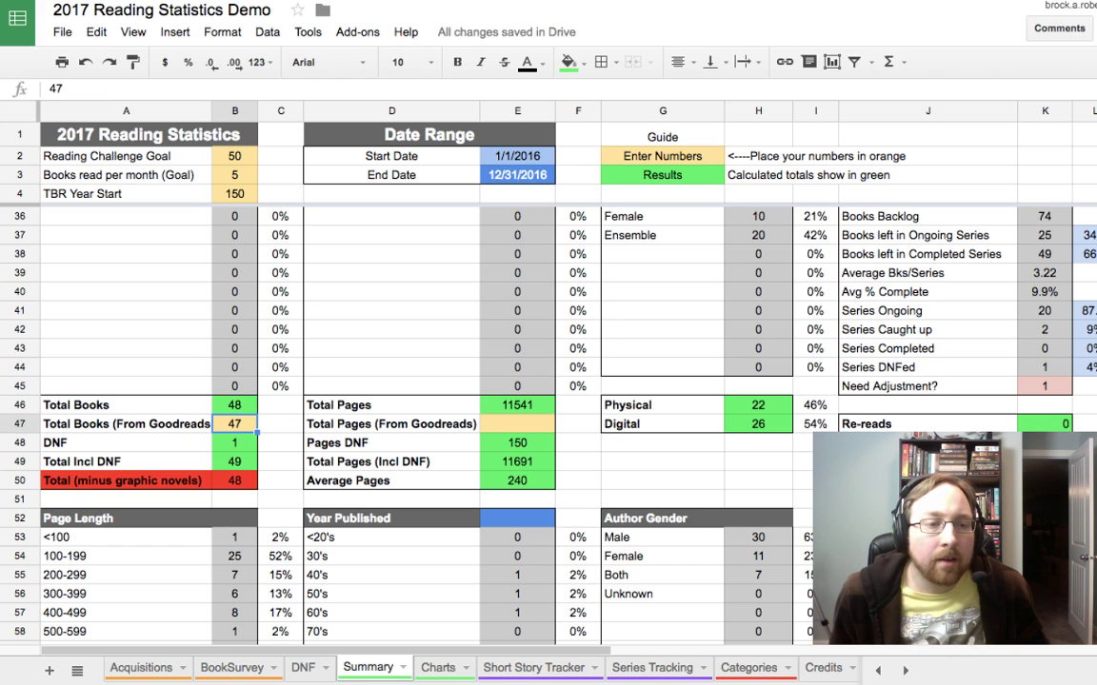
left_click(234, 404)
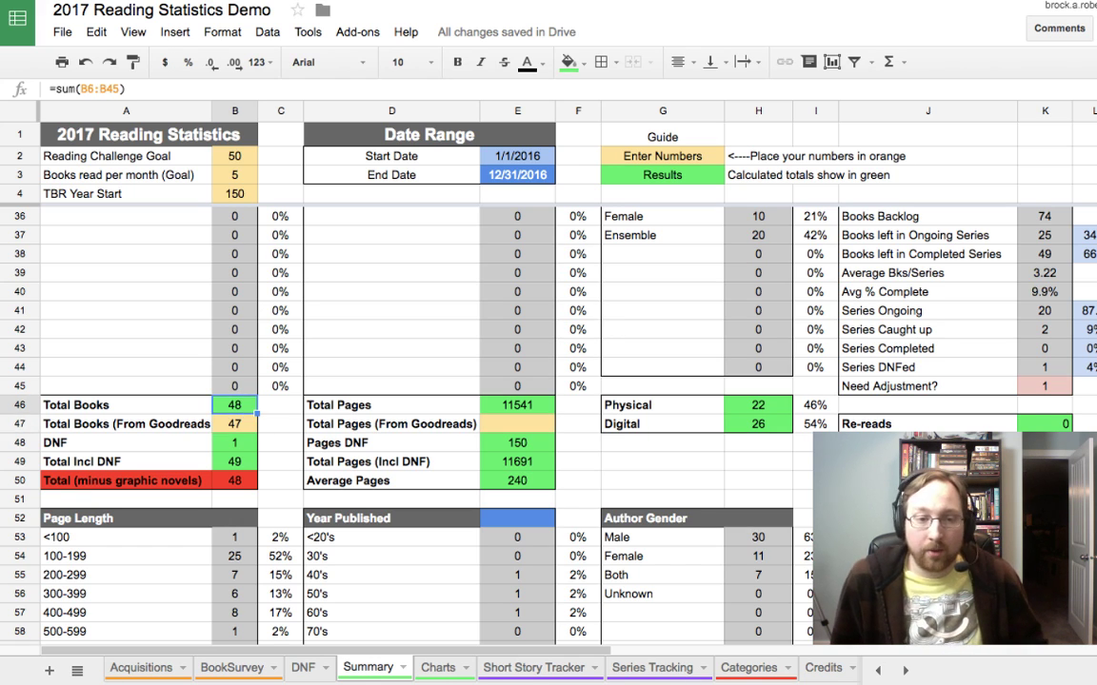
left_click(234, 423)
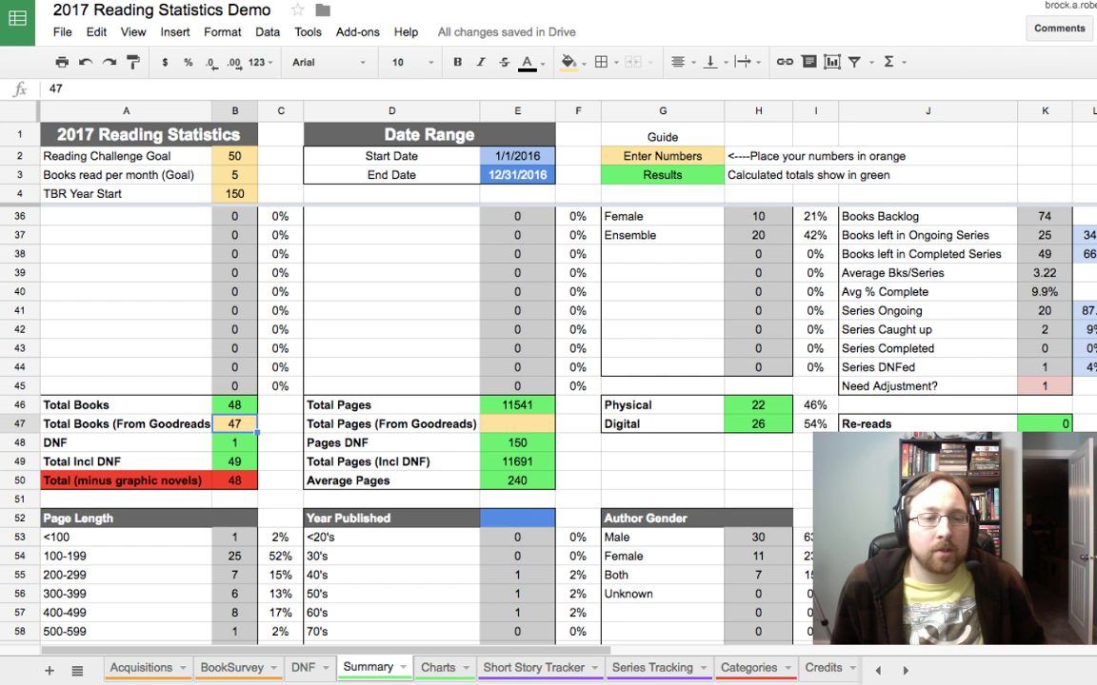
left_click(234, 405)
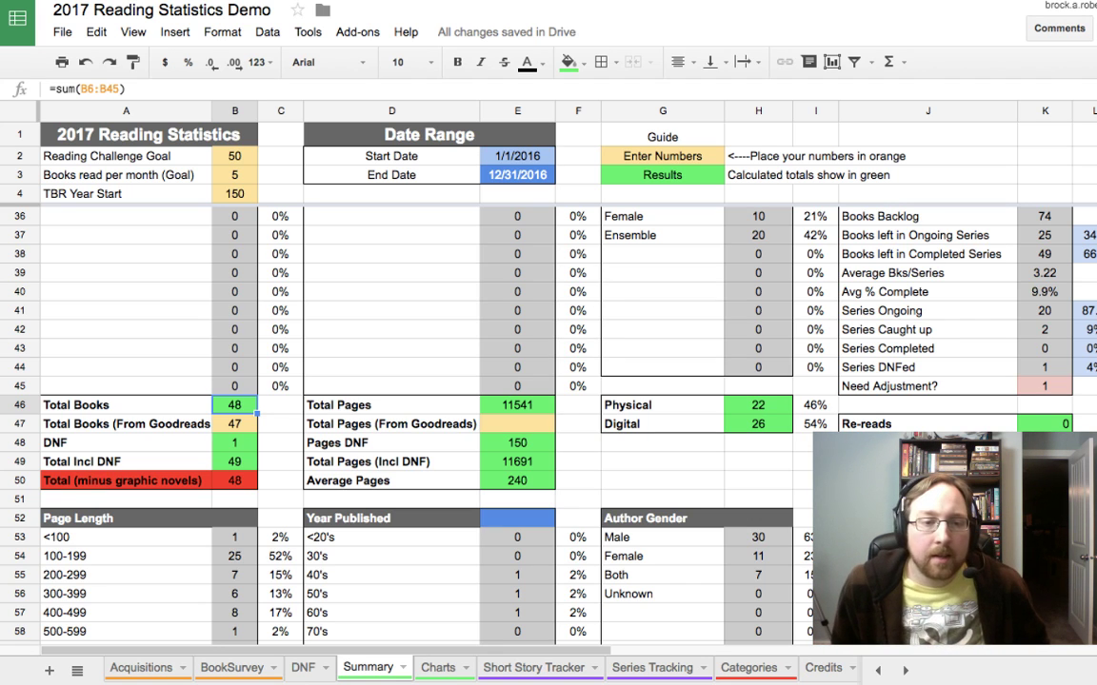
Step: Review the page totals from Total Pages through the Goodreads and Pages DNF cells, ending on the Total Pages (Incl DNF) value
key("Right")
key("Right")
key("Right")
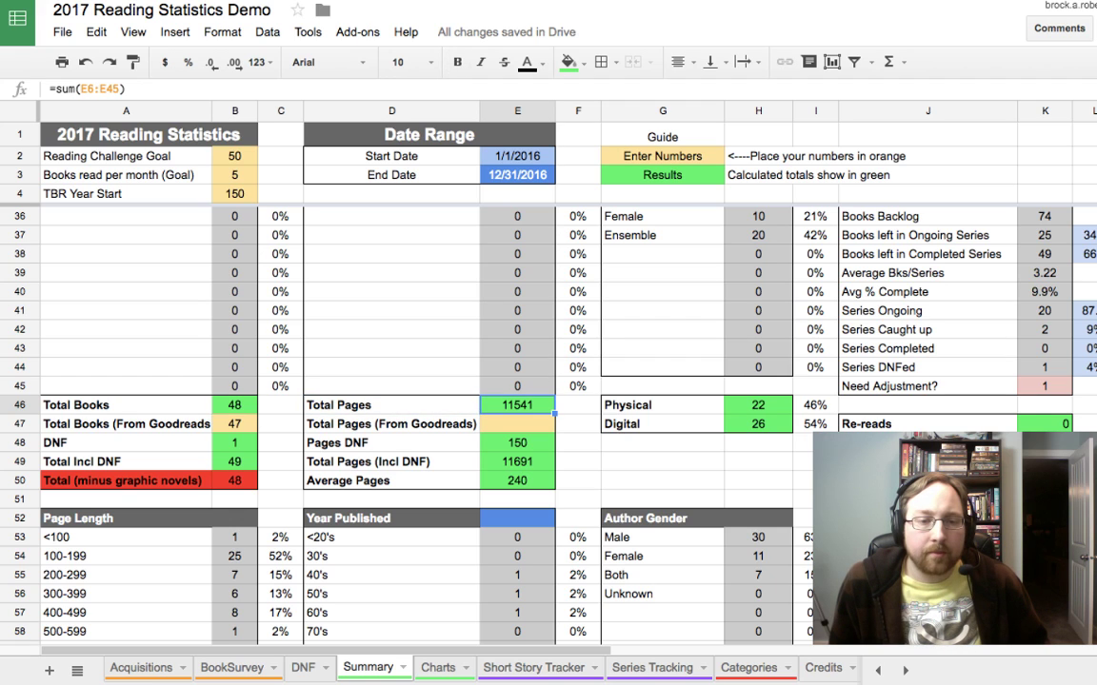
key("Down")
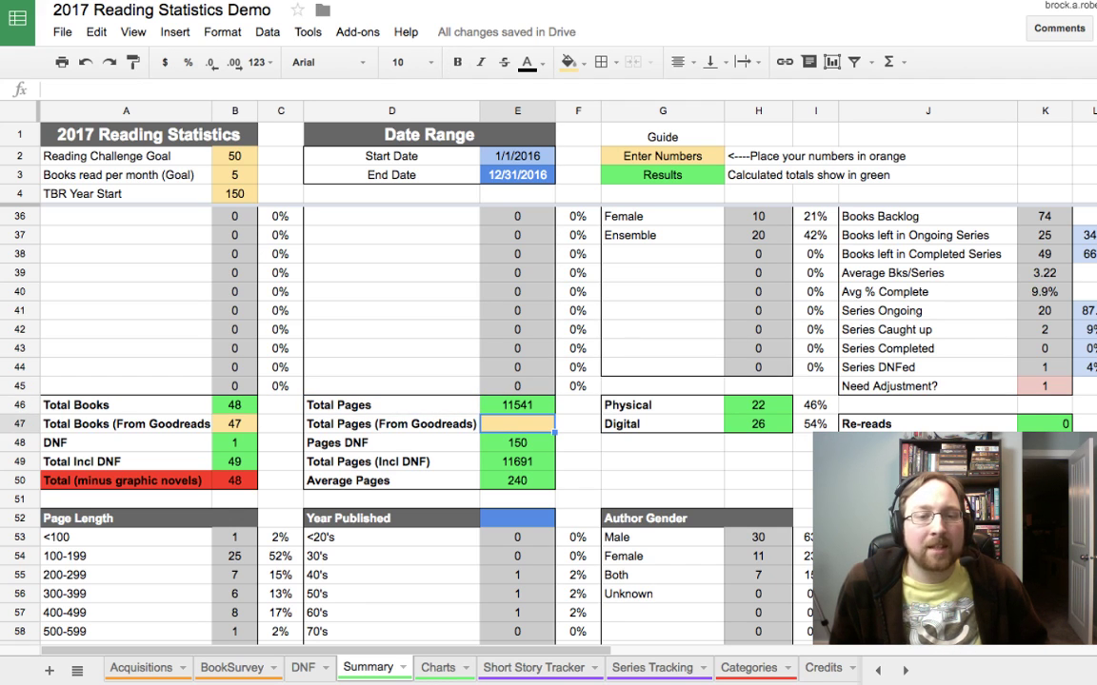
left_click(517, 404)
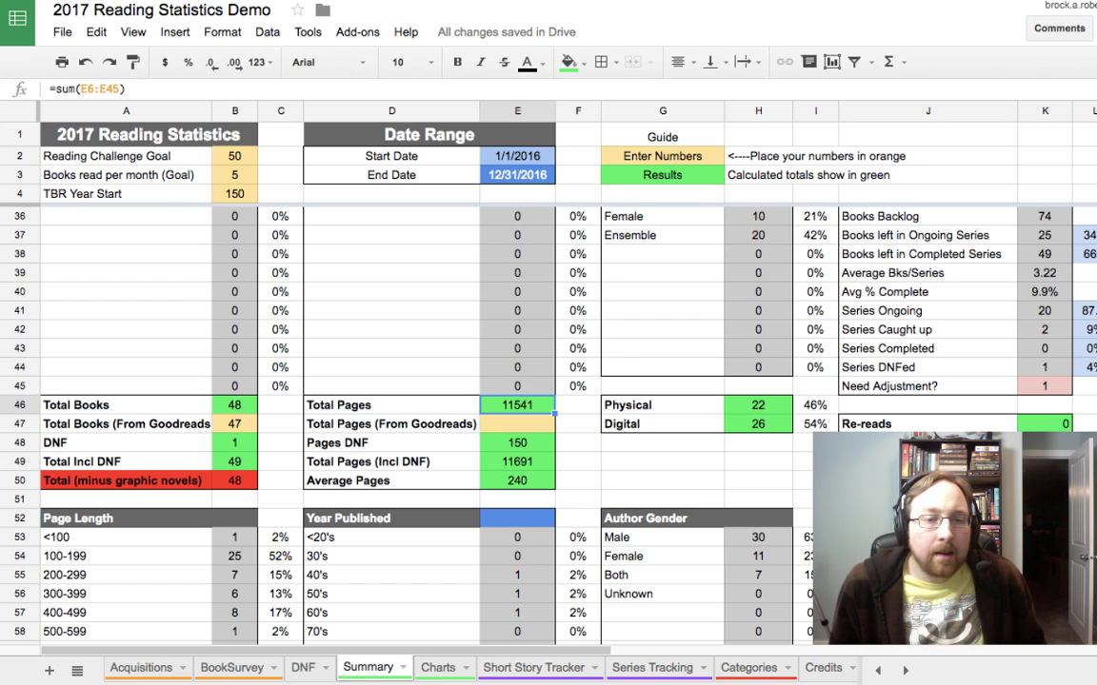
left_click(517, 443)
left_click(391, 462)
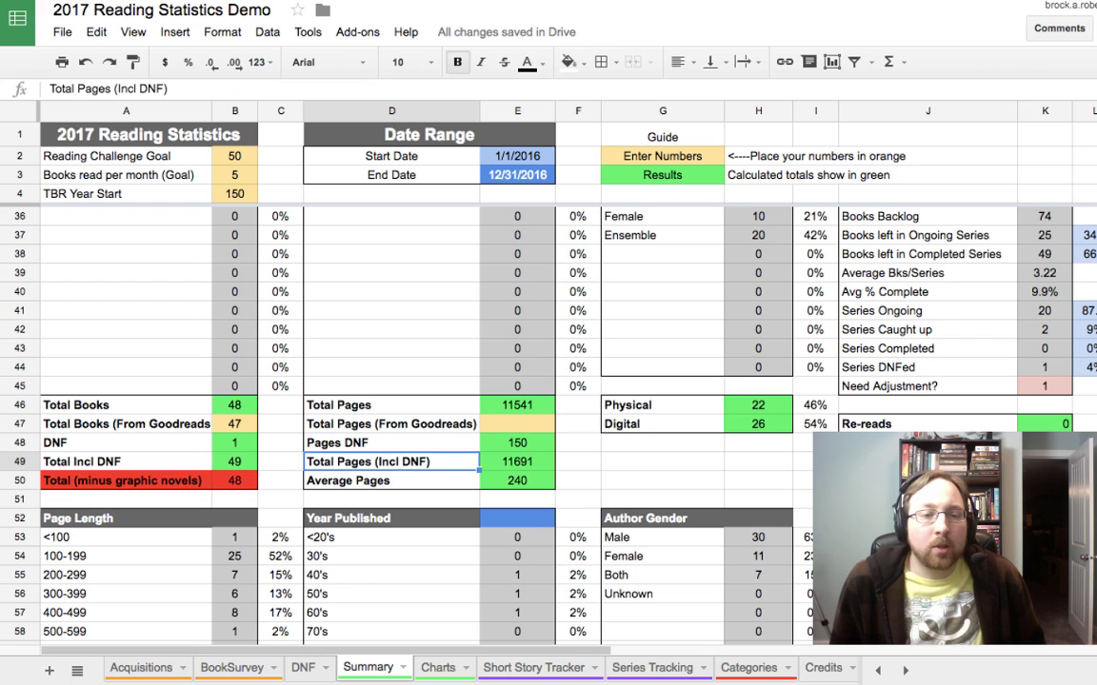
left_click(517, 462)
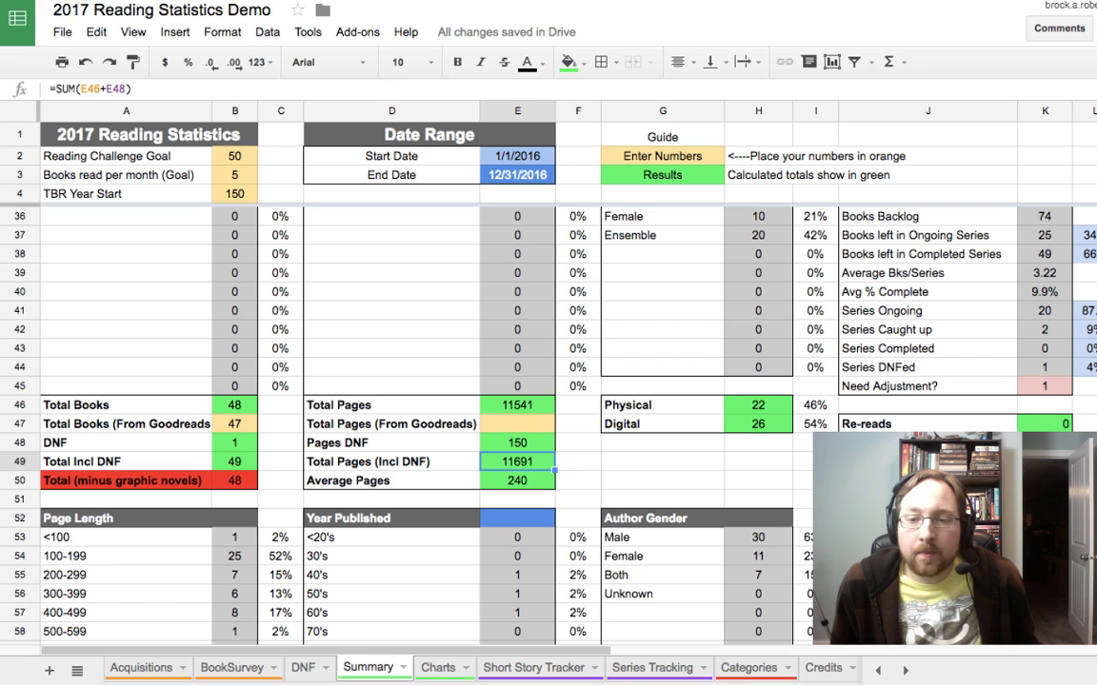
key("Right")
key("Right")
key("Right")
key("Left")
key("Left")
key("Left")
key("Left")
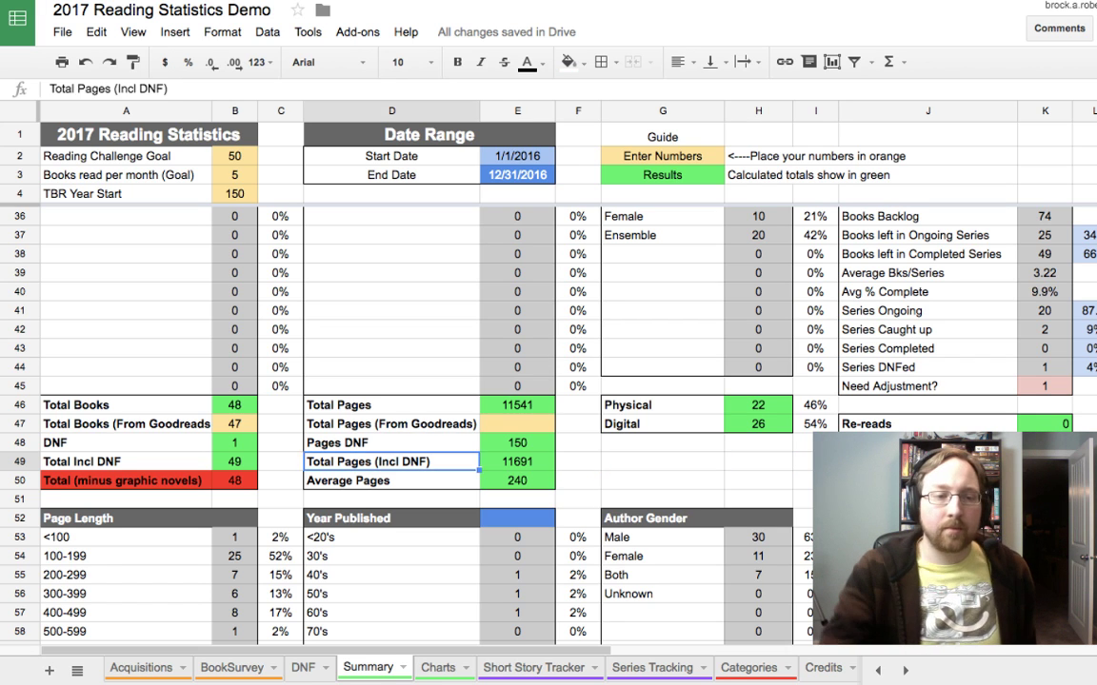
key("Left")
key("Left")
key("Left")
Step: Inspect the Year Published table from its header cell through the <20's and 70's formulas, ending on the 2010-2016 count
scroll(495, 419, "up", 1)
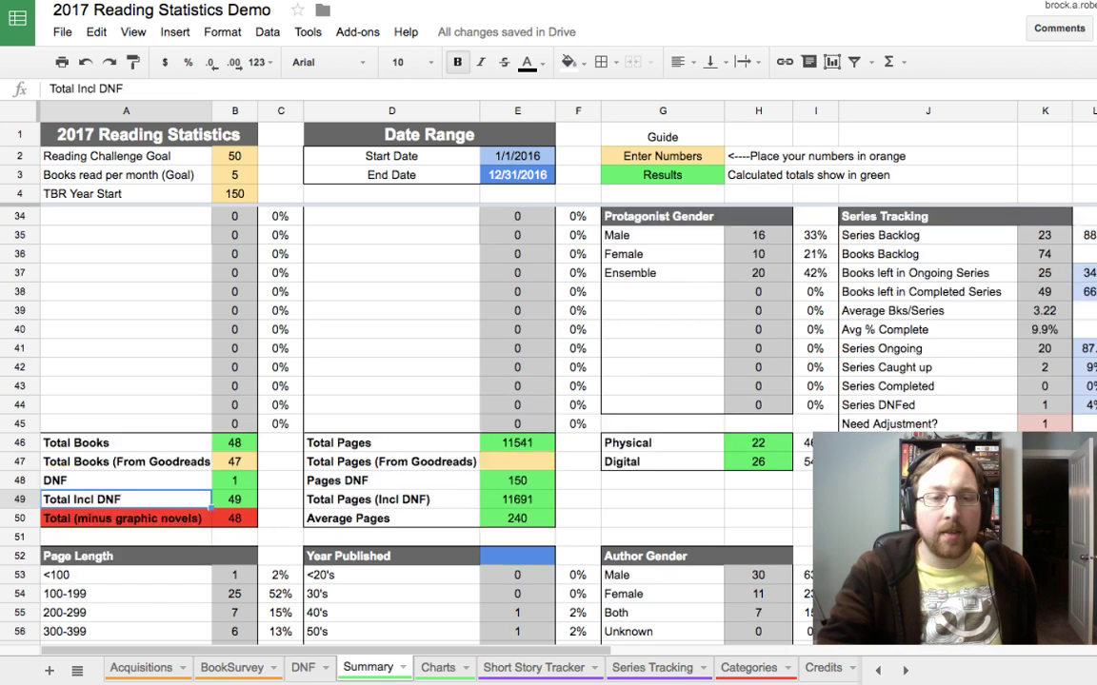
scroll(495, 419, "down", 4)
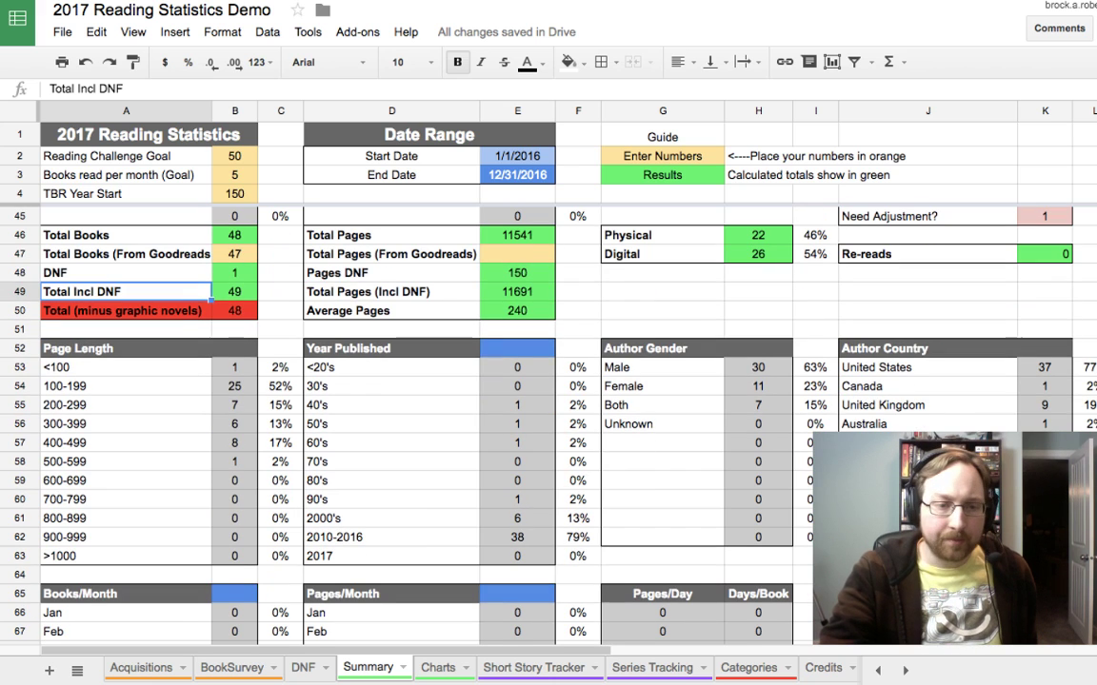
left_click(517, 347)
scroll(495, 381, "down", 1)
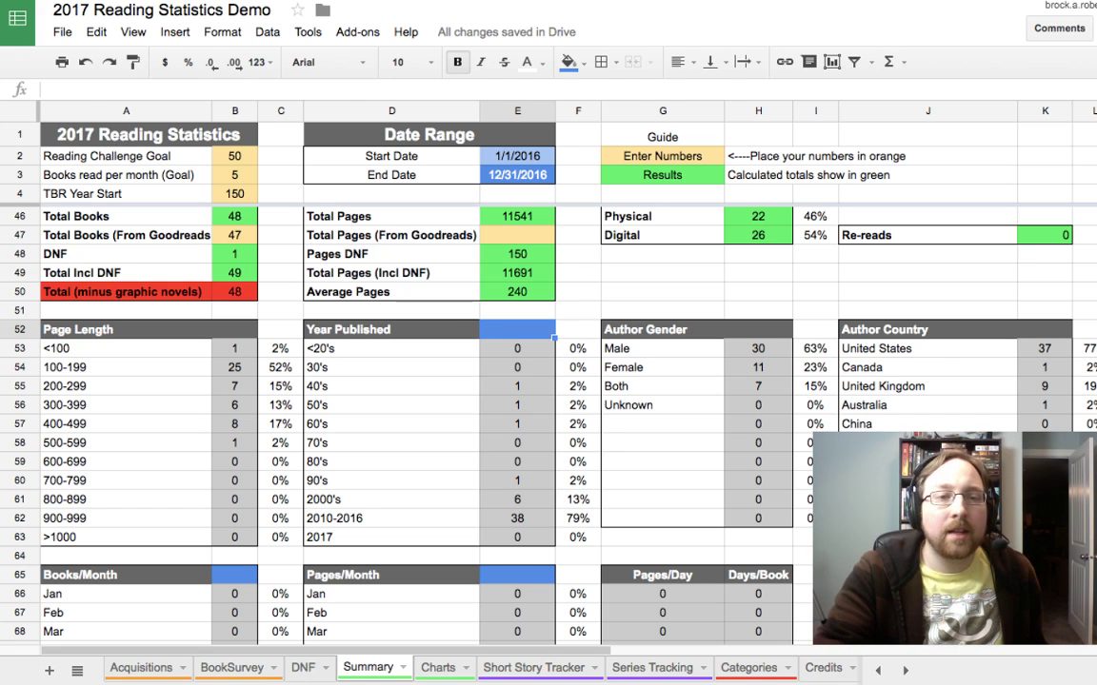
left_click(517, 348)
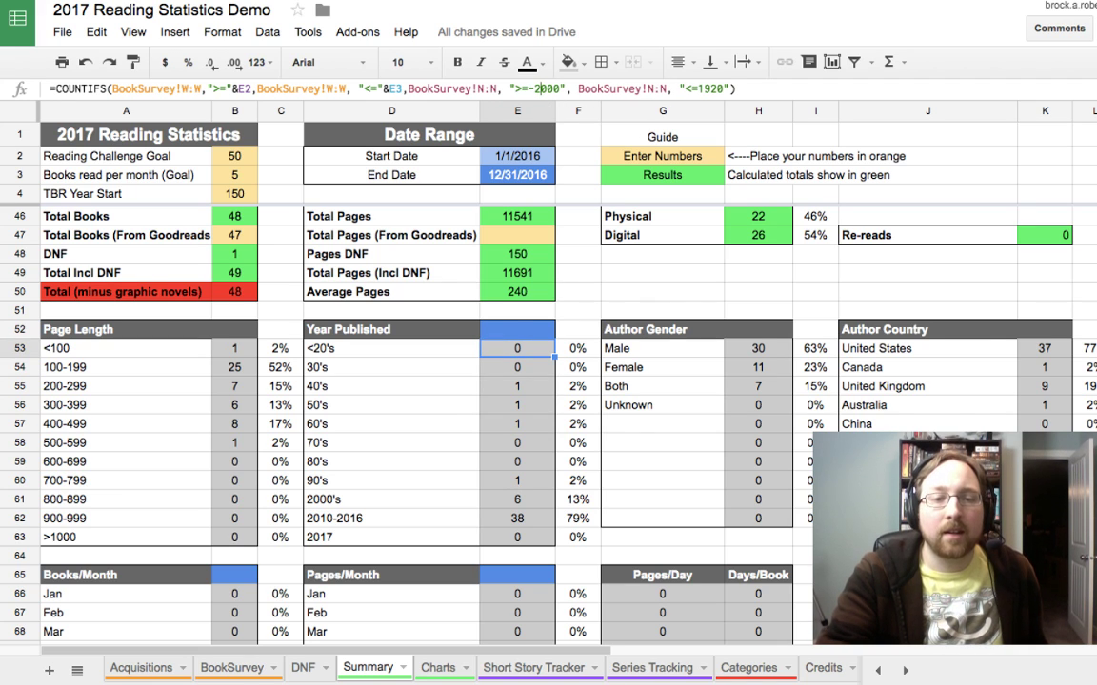
key("Return")
left_click(517, 443)
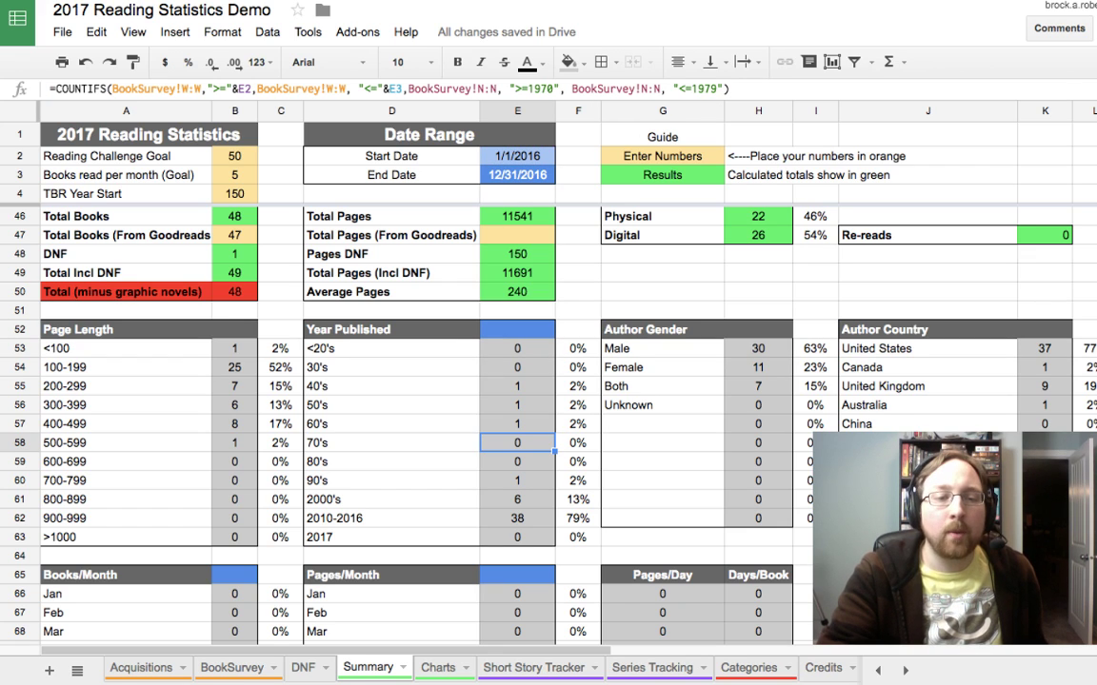
left_click(517, 518)
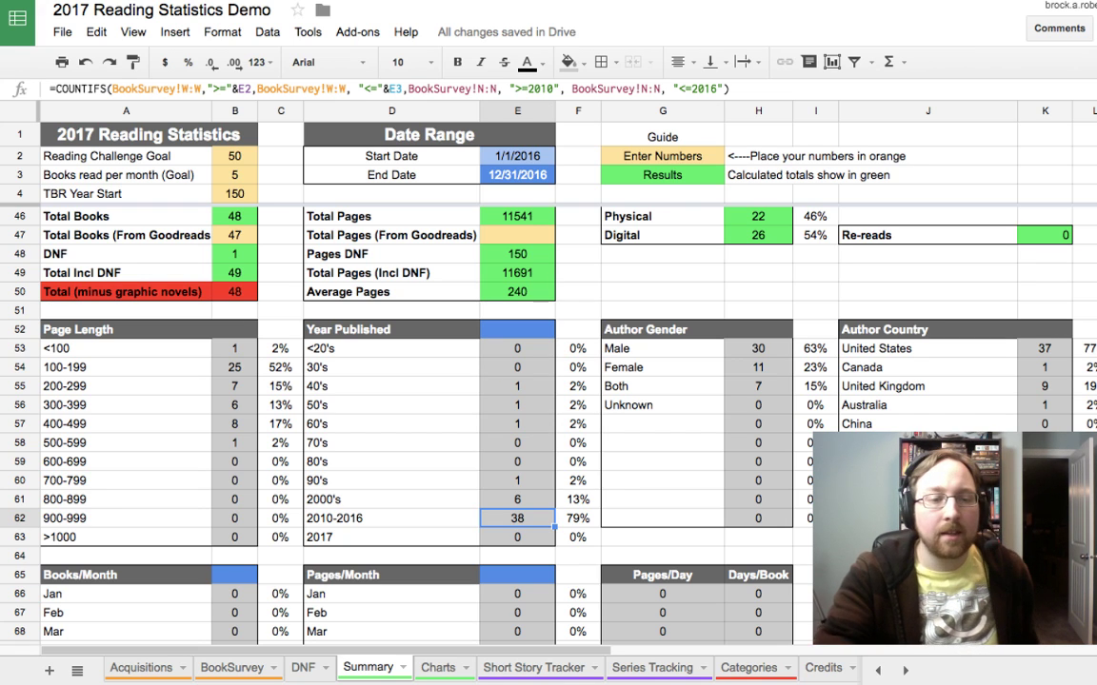
Step: Examine the 2010-2016 and 2017 rows of Year Published, including the end-year condition in the 2010-2016 formula
left_click(391, 518)
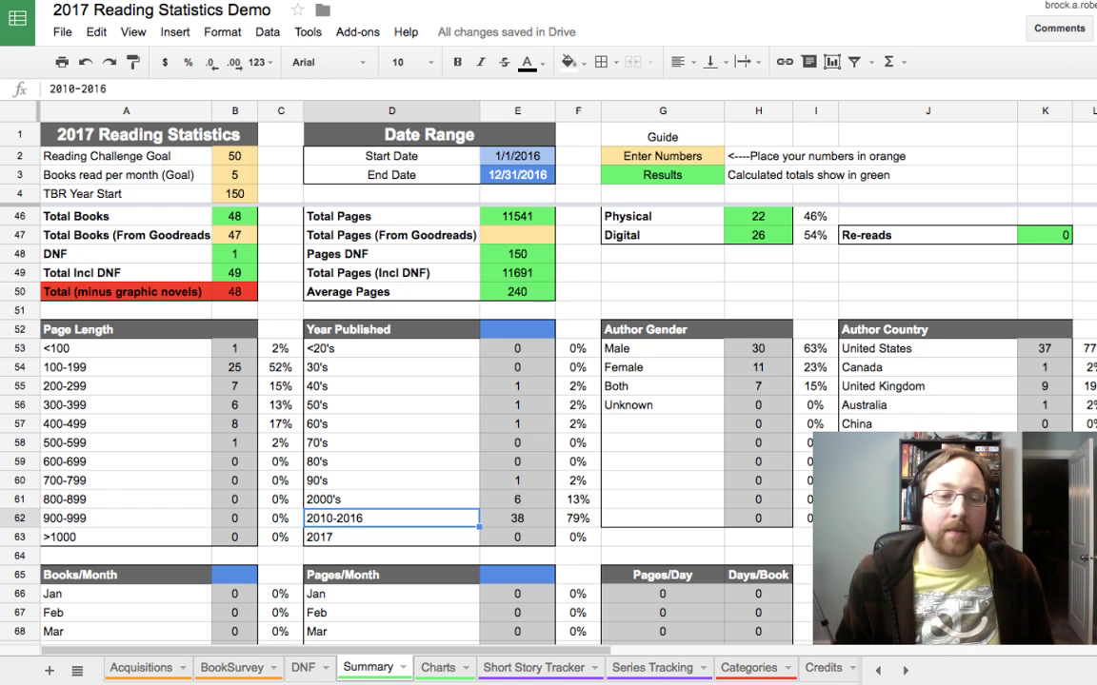
left_click(392, 537)
left_click(391, 517)
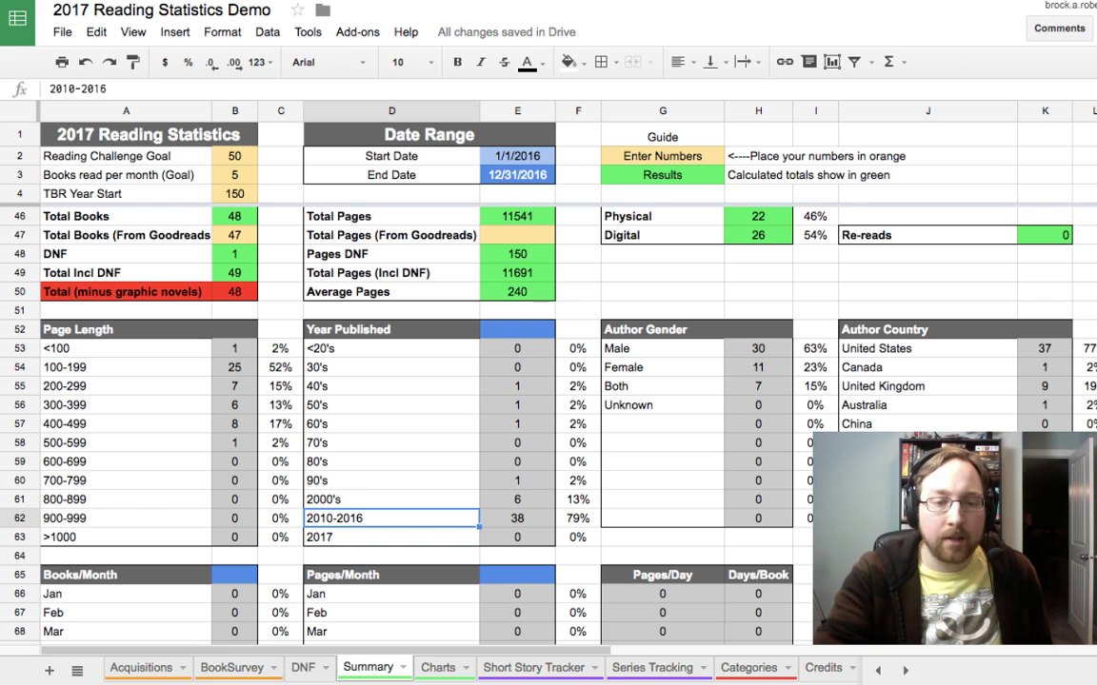
left_click(517, 518)
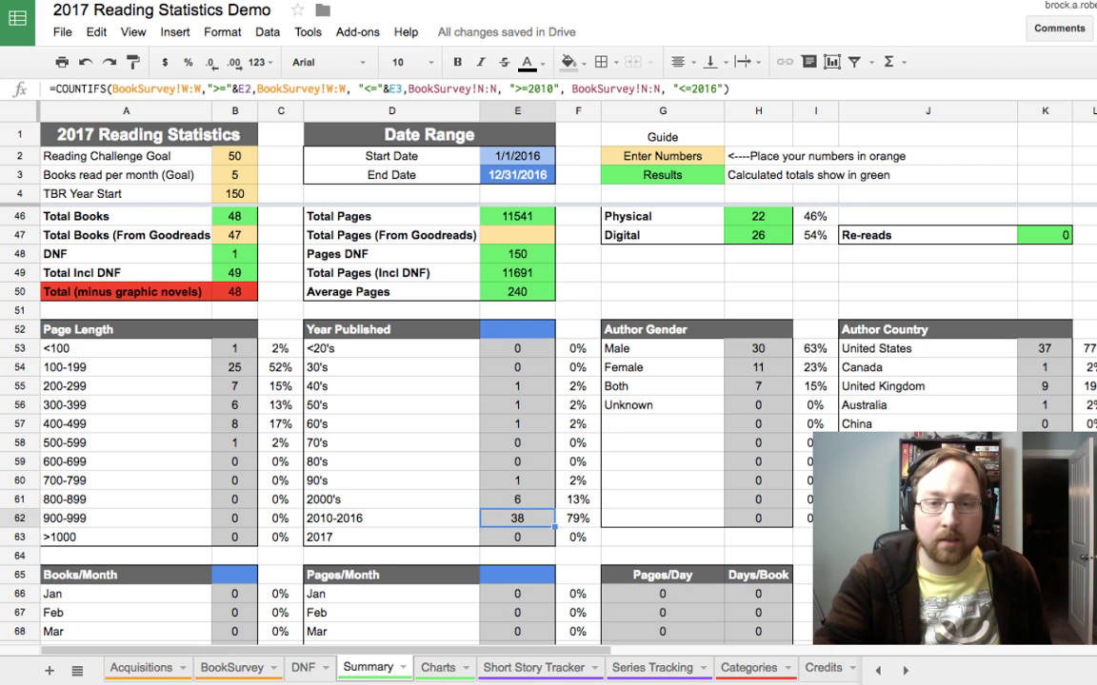
left_click(716, 88)
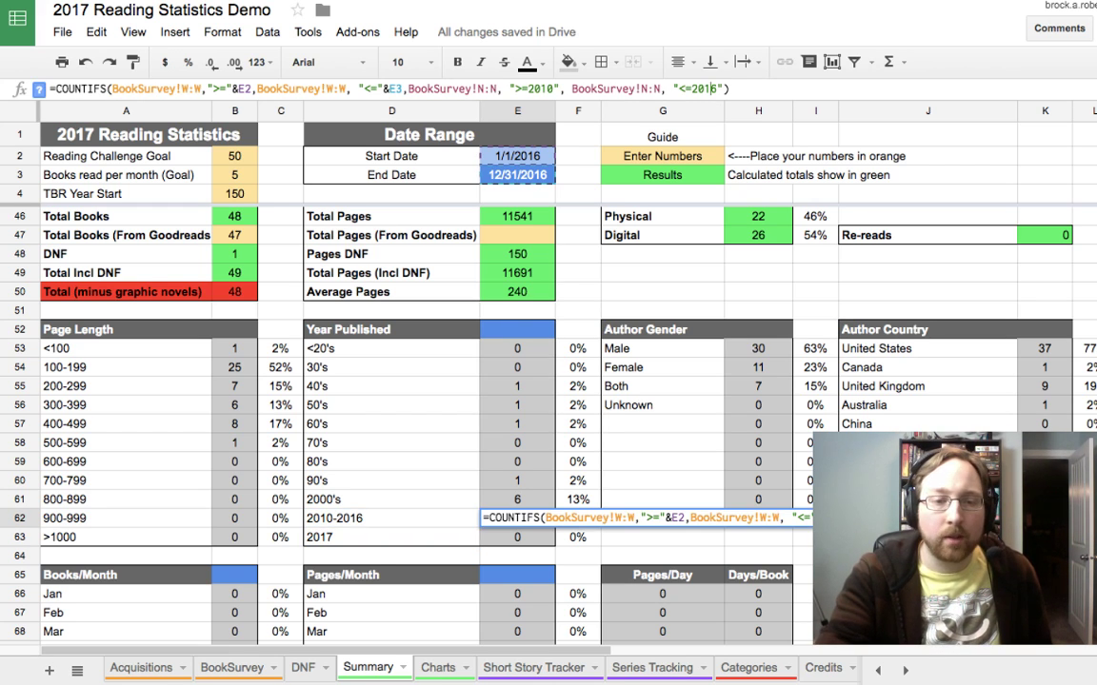
left_click(391, 518)
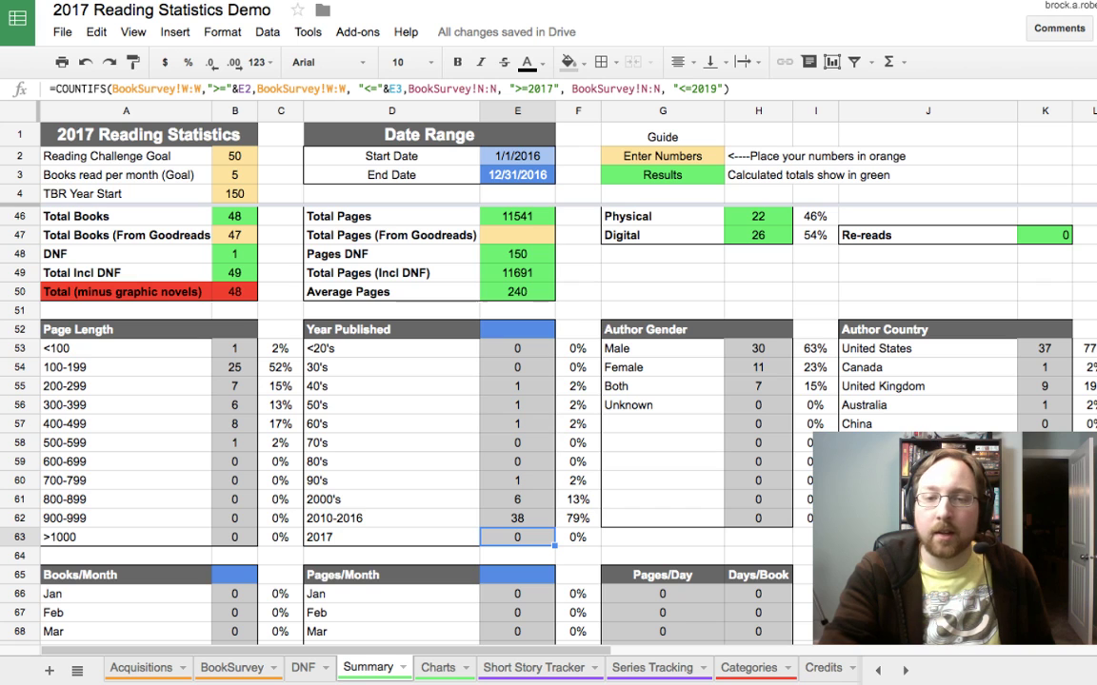
Step: Inspect the January and July count formulas in the Books/Month table
scroll(493, 381, "up", 1)
scroll(493, 400, "down", 5)
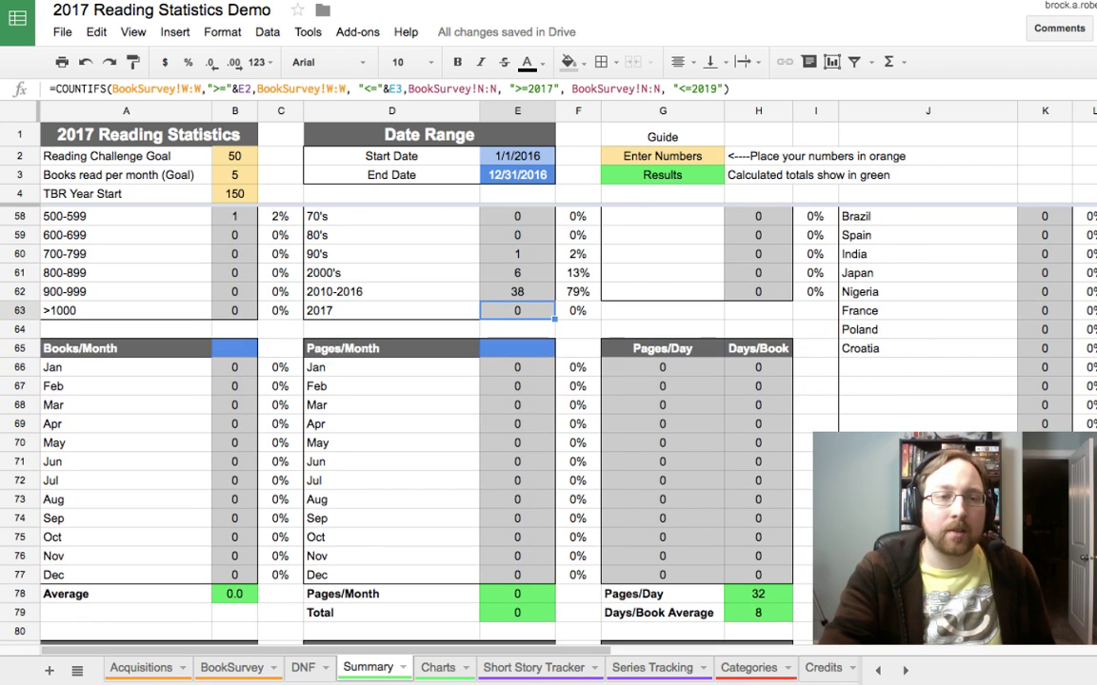
left_click(234, 367)
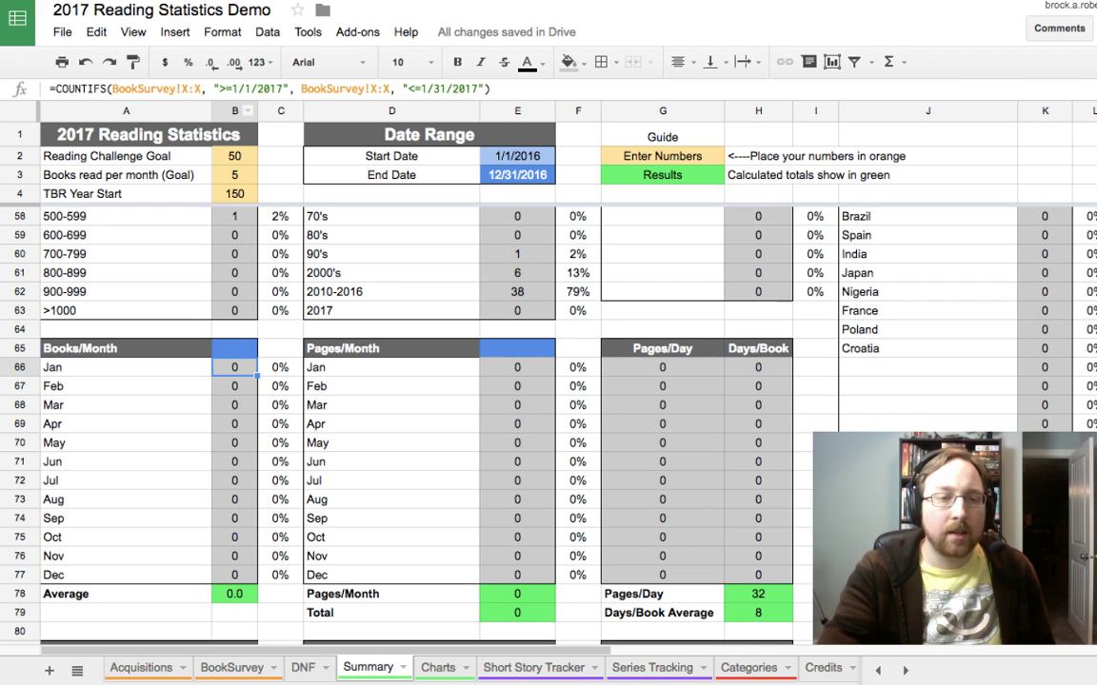
left_click(234, 481)
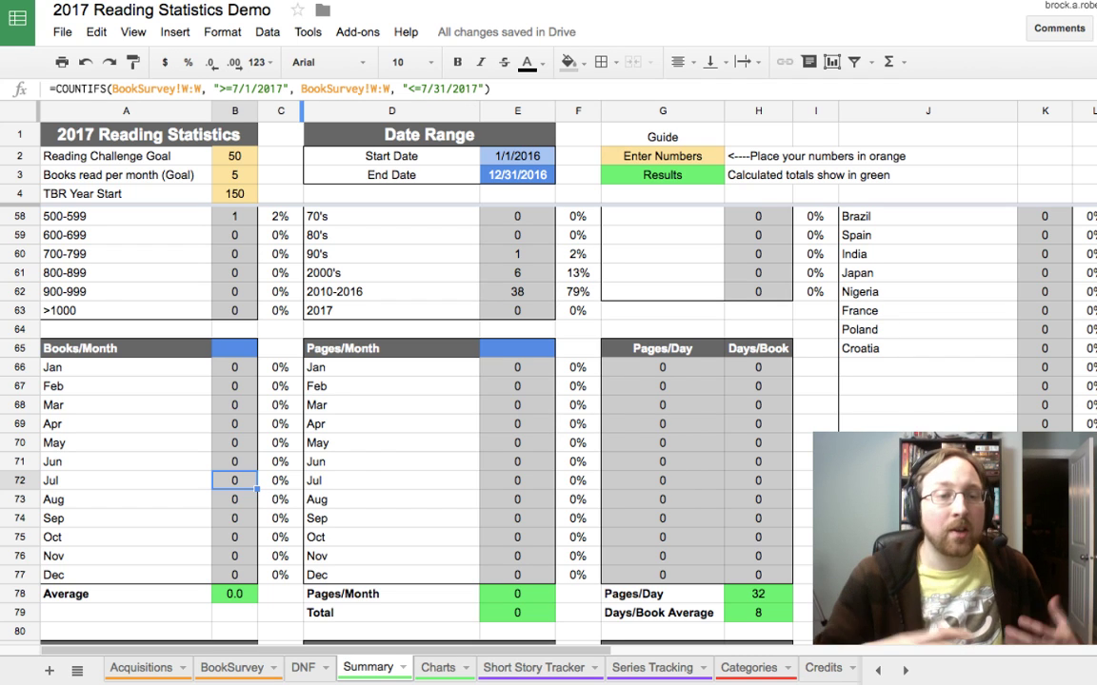
Step: Set the start date in July's Books/Month formula to 7/1/2018 and reselect the July count
left_click(285, 90)
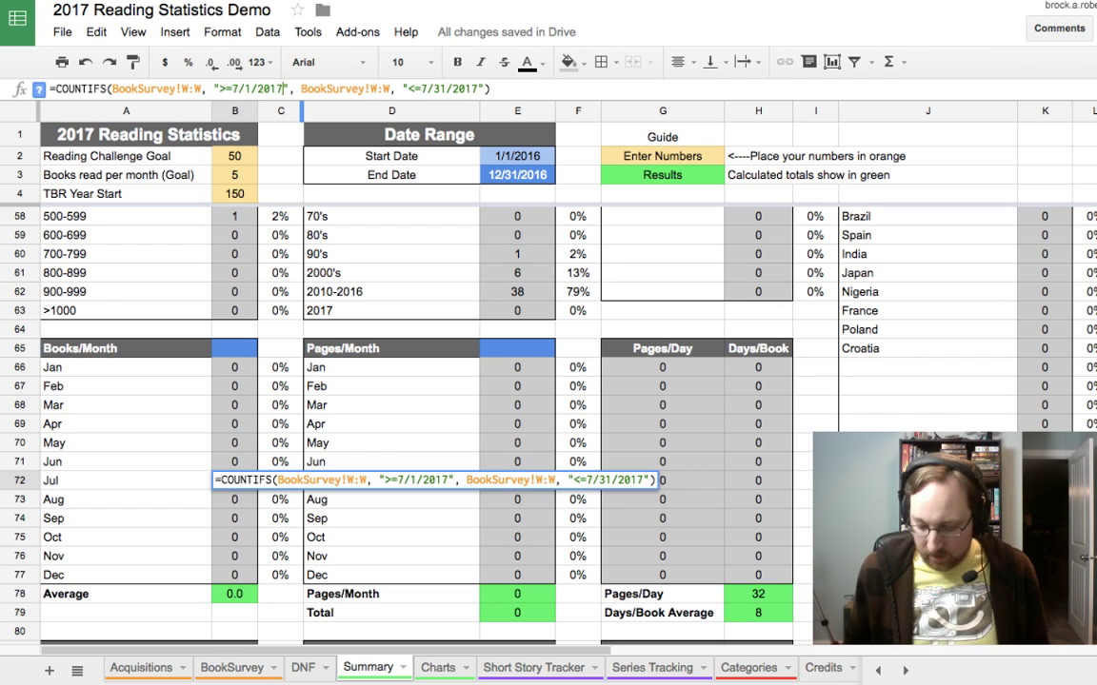
key("BackSpace")
type("7")
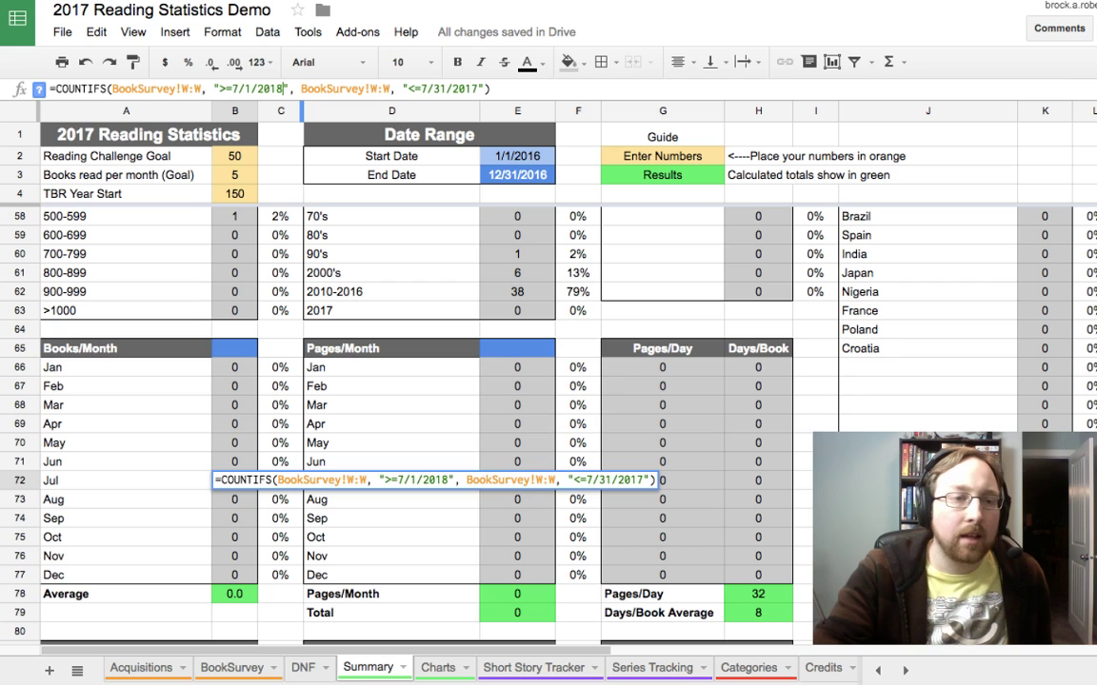
key("Return")
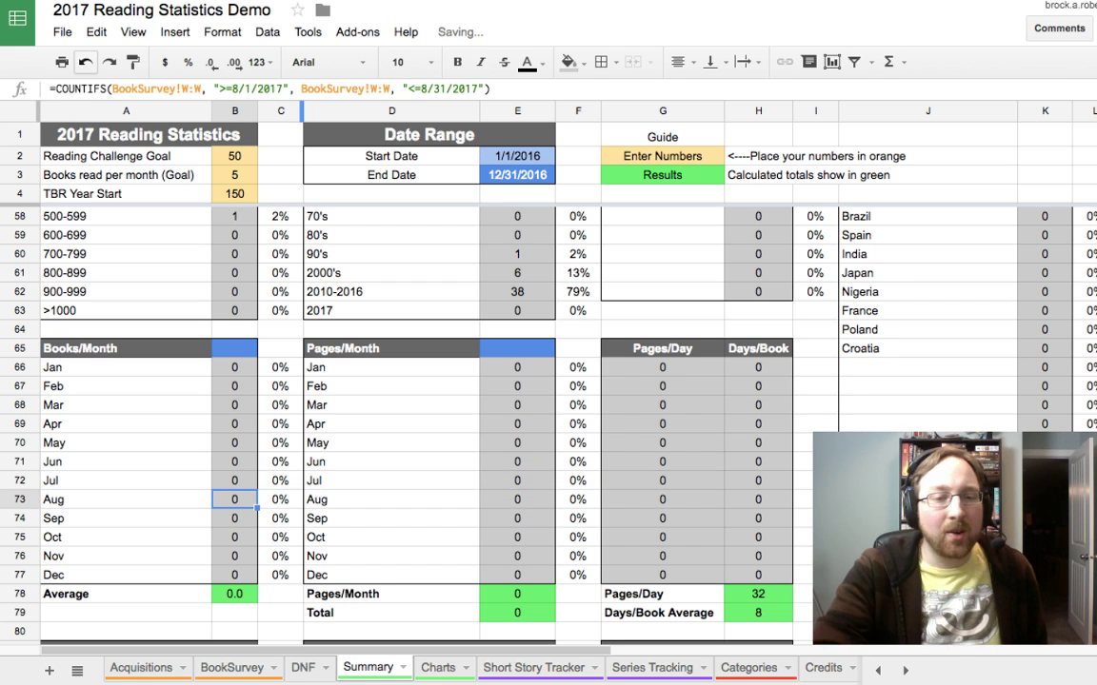
left_click(234, 480)
Step: Review May's page count and percentage formulas in Pages/Month, then look over the Author Country and diversity tables
left_click(517, 442)
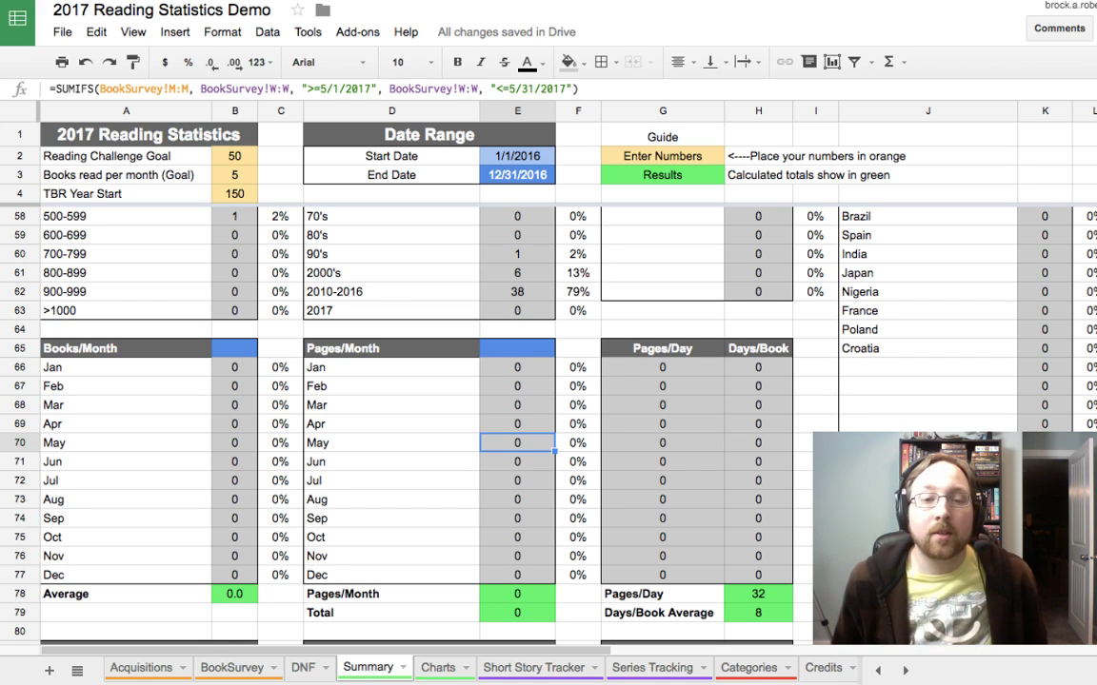
left_click(578, 443)
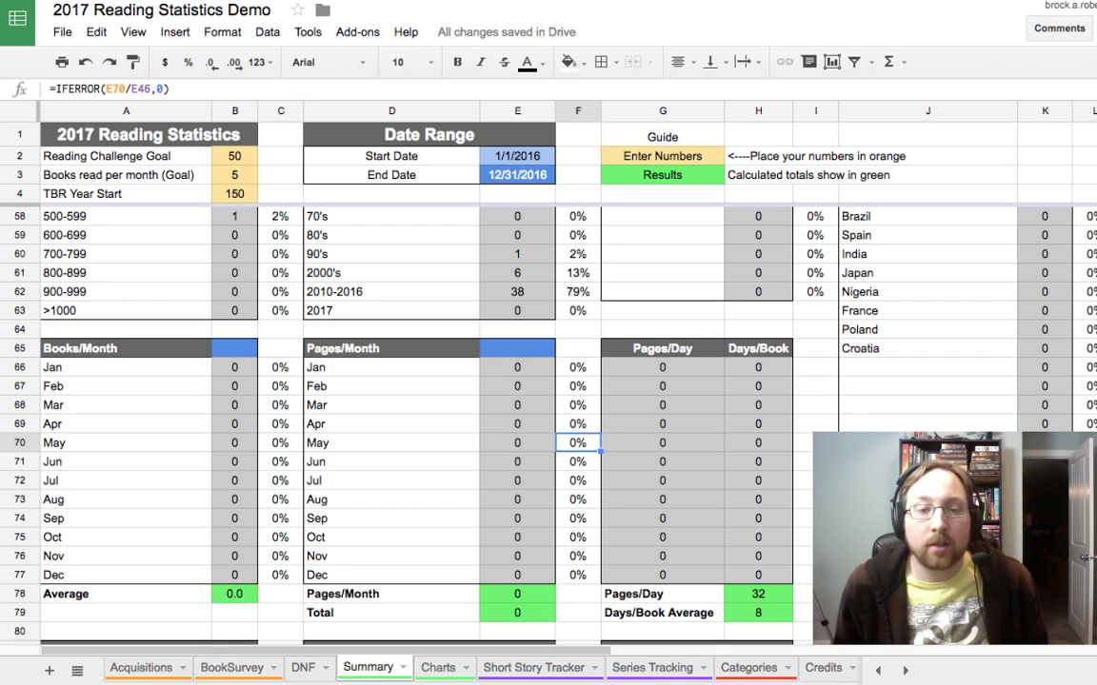
left_click(517, 443)
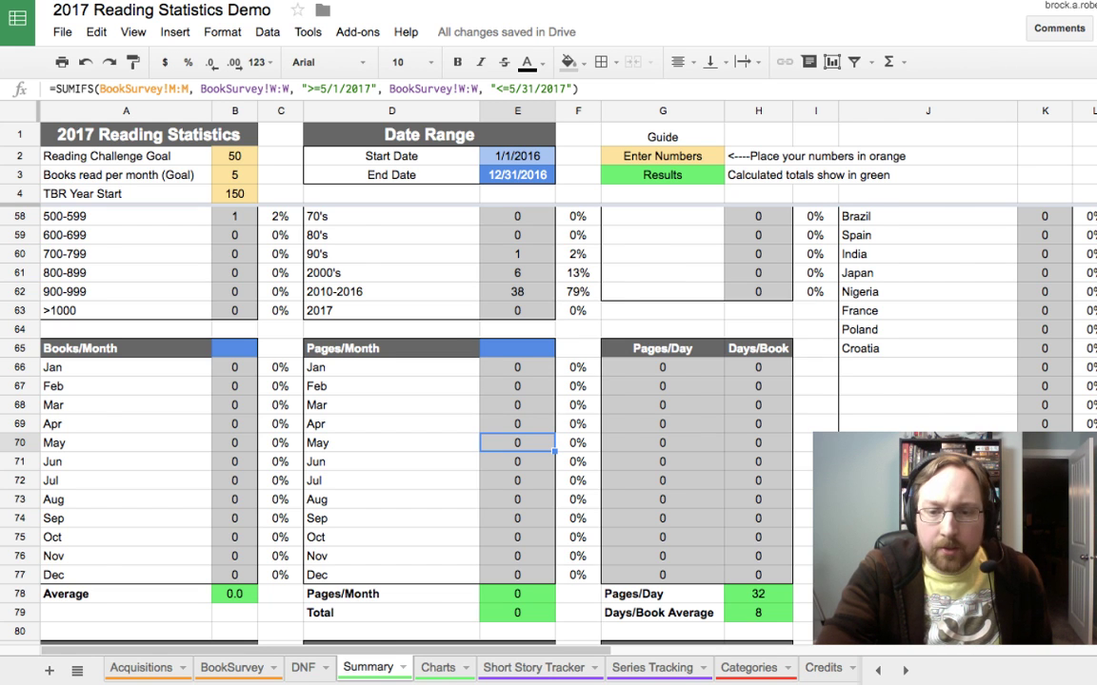
scroll(514, 419, "right", 5)
scroll(514, 419, "down", 3)
scroll(514, 419, "up", 5)
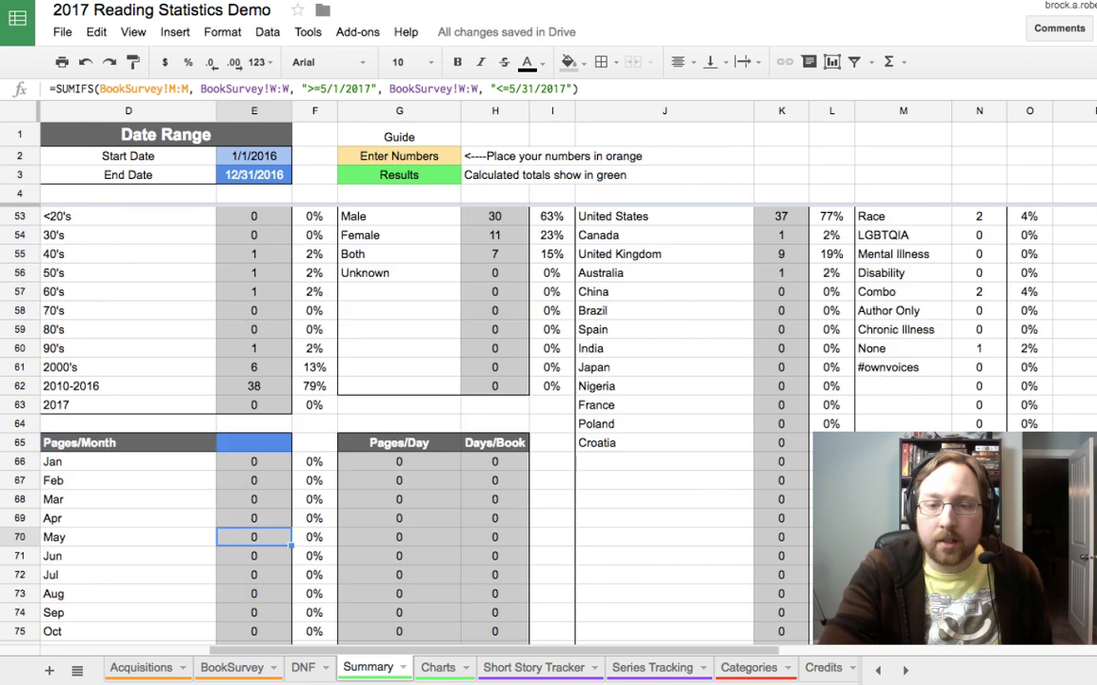
Step: Look over the Star Rating, Series and Length tables on the Summary sheet, continuing to the Acquisition tables
scroll(514, 418, "up", 8)
scroll(514, 419, "down", 6)
scroll(514, 419, "up", 2)
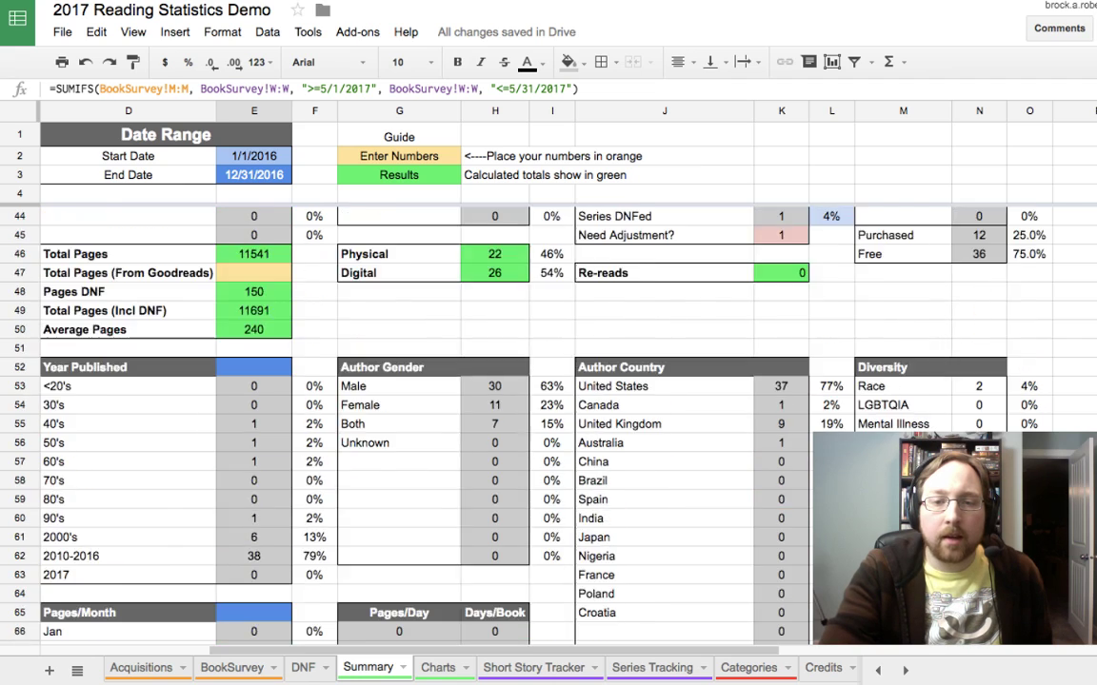
scroll(514, 419, "up", 6)
scroll(514, 419, "down", 16)
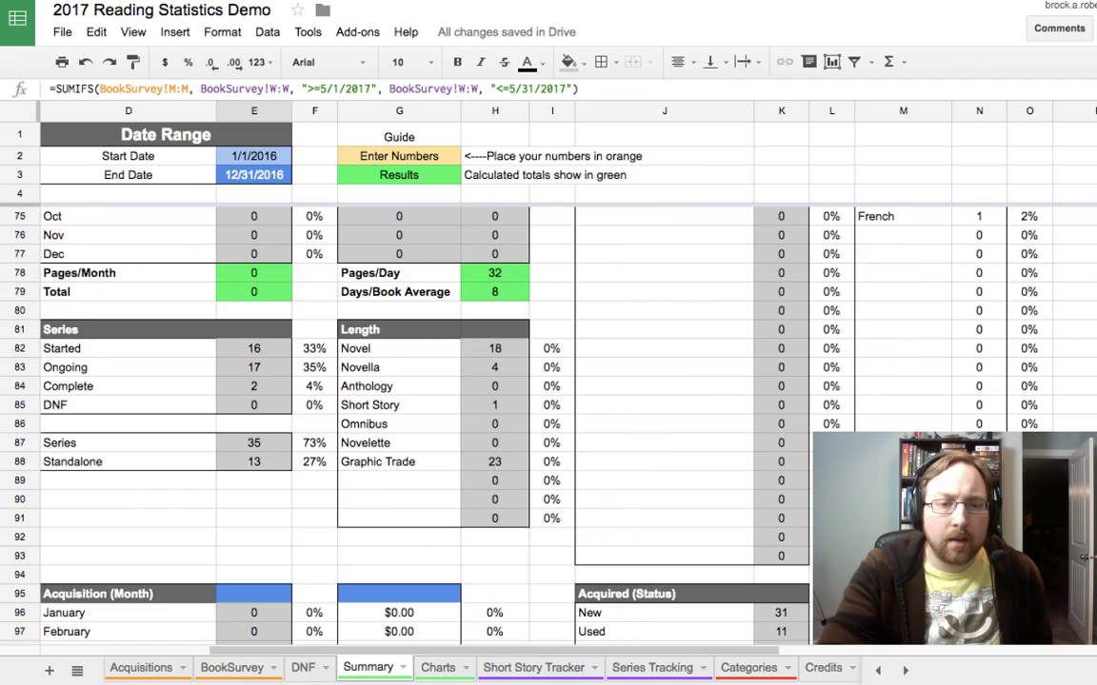
scroll(514, 418, "right", 3)
scroll(514, 419, "left", 5)
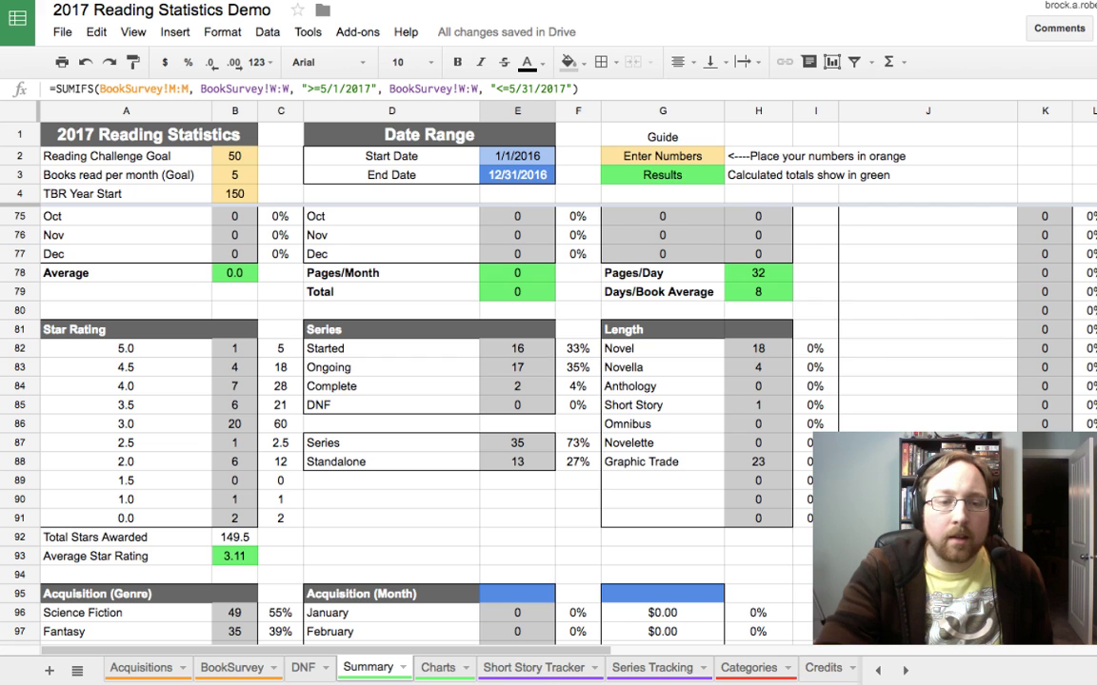
scroll(514, 418, "down", 5)
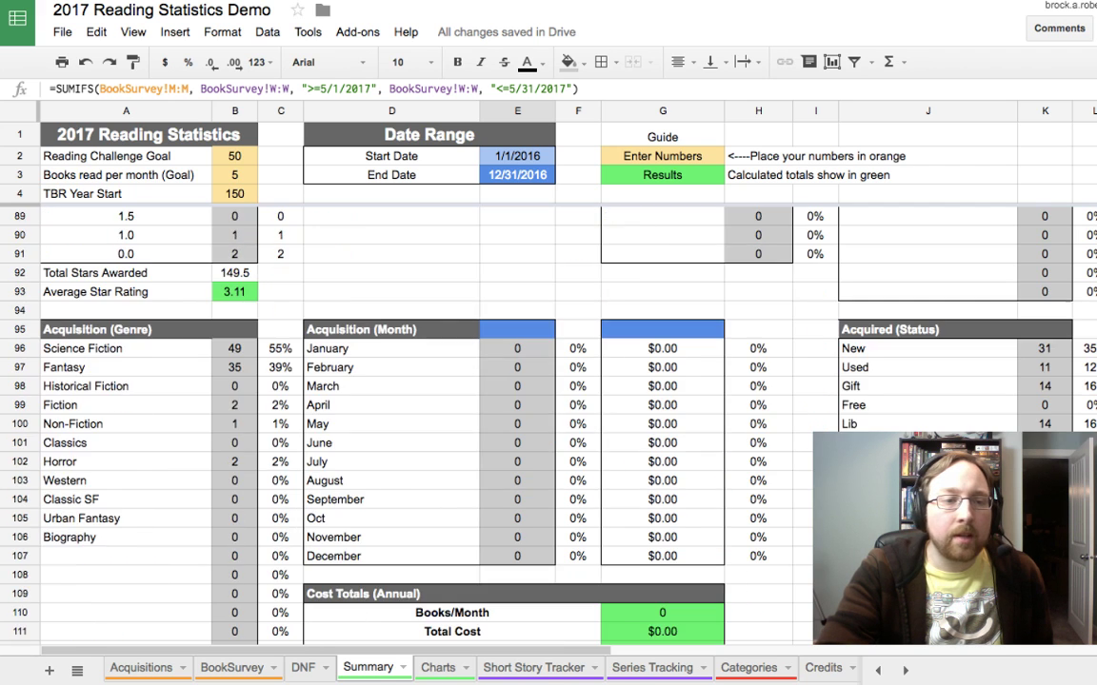
scroll(514, 419, "down", 1)
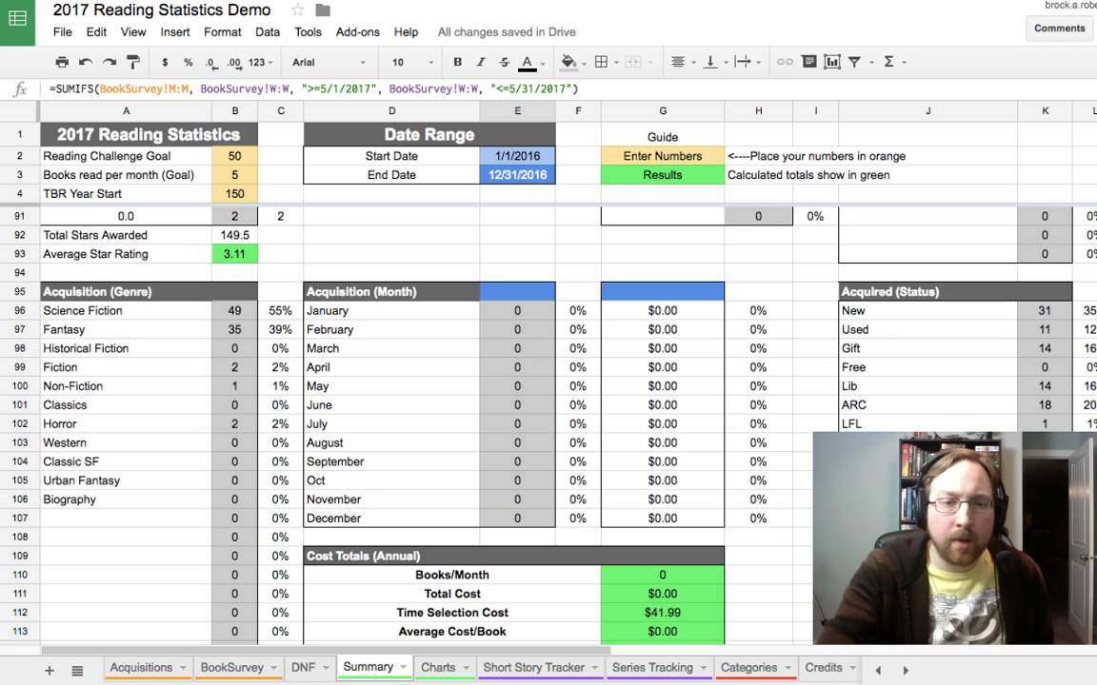
Step: Inspect the start date and the count, cost and percentage formulas in Acquisition (Genre) and Acquisition (Month), including February and September
left_click(517, 155)
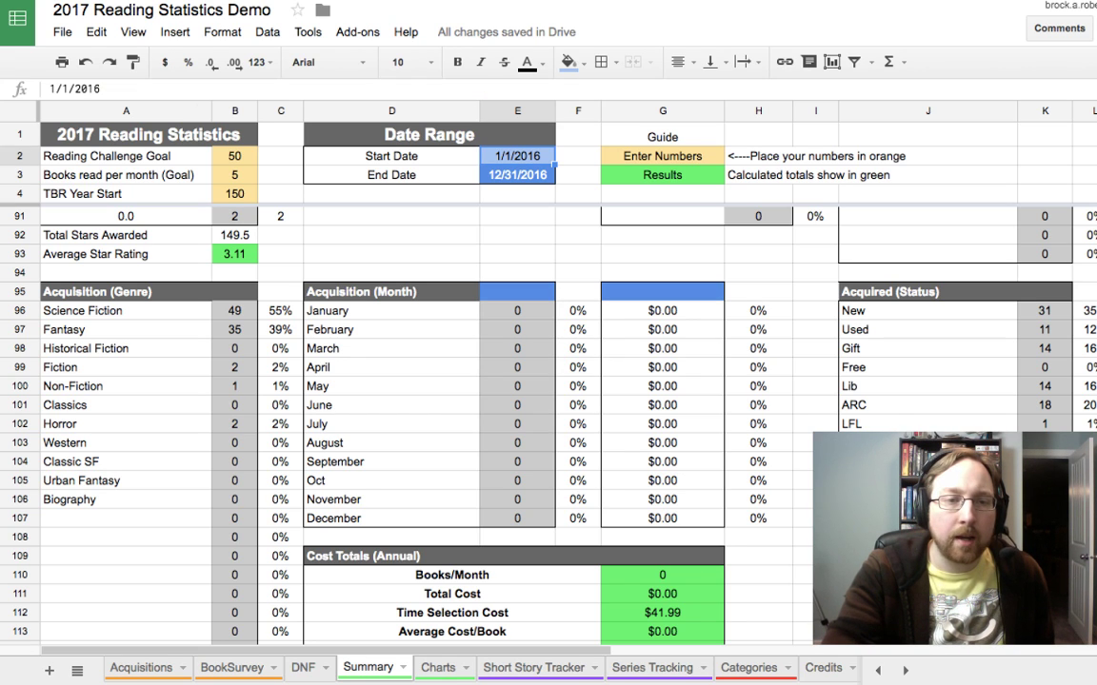
left_click(516, 330)
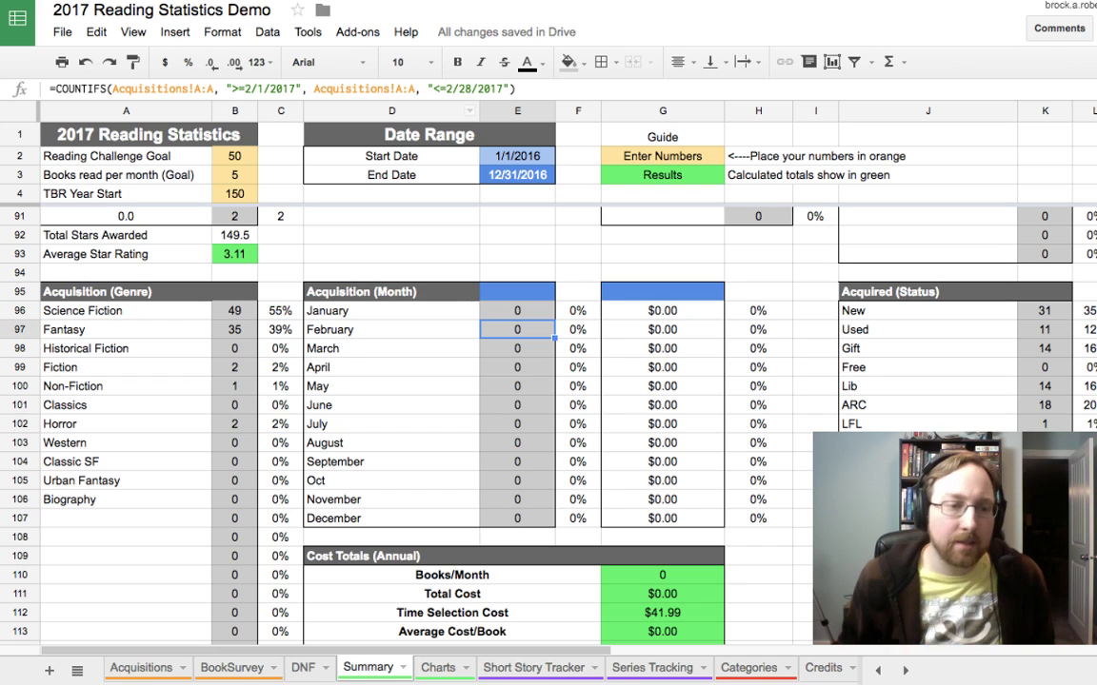
left_click(517, 291)
left_click(281, 310)
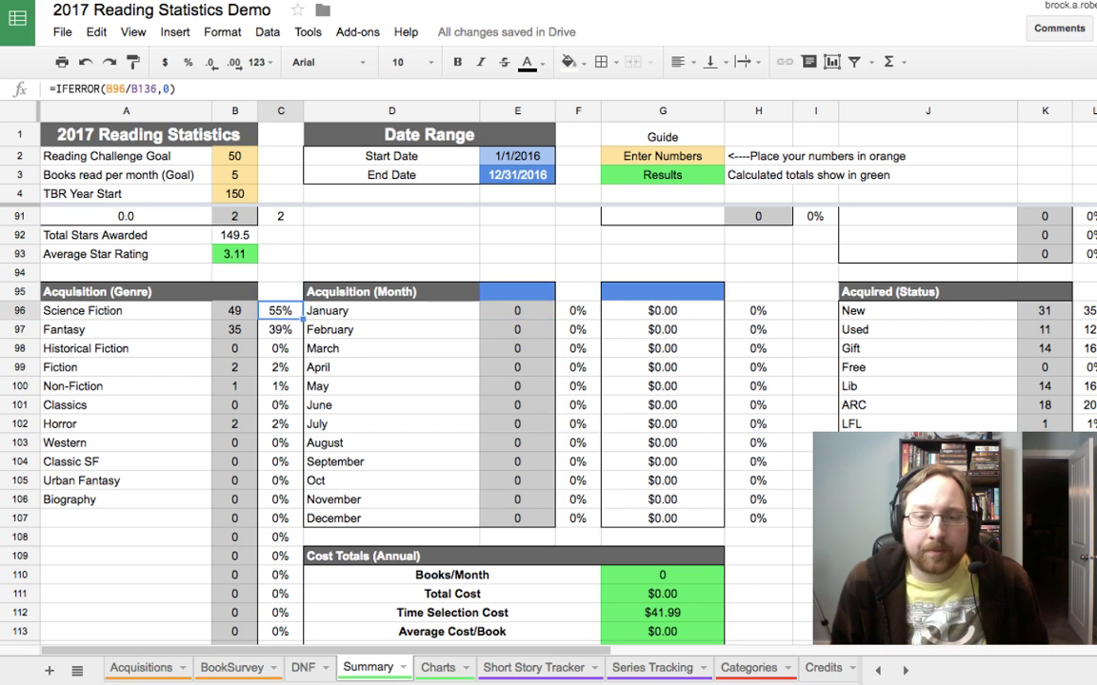
left_click(281, 329)
left_click(516, 330)
left_click(662, 329)
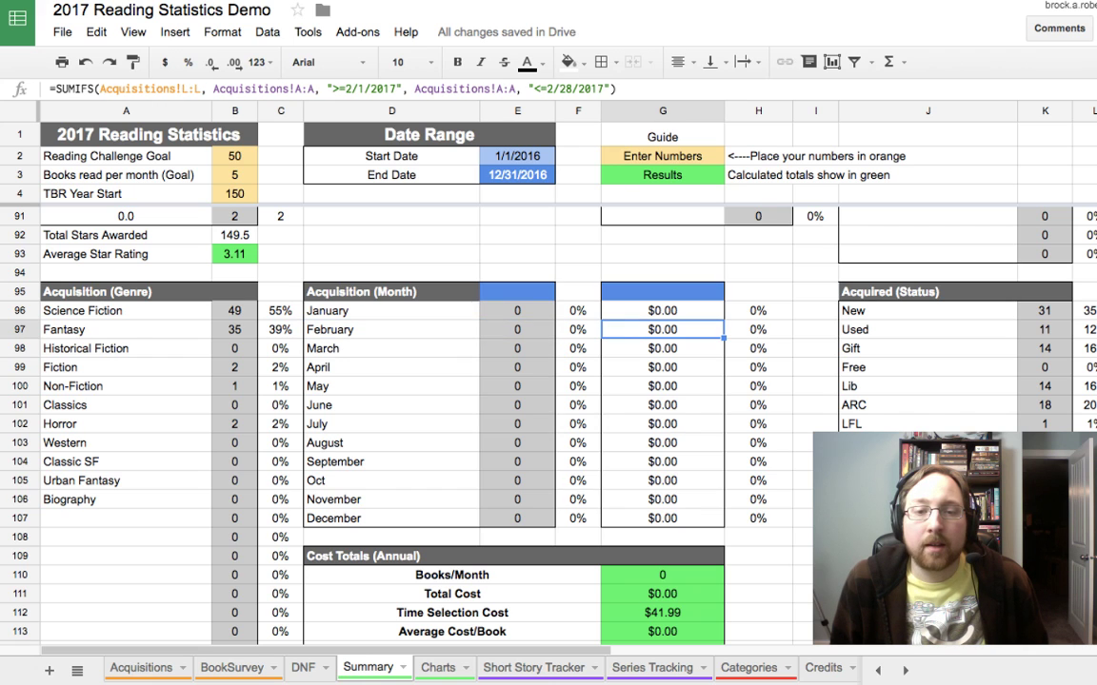
left_click(758, 462)
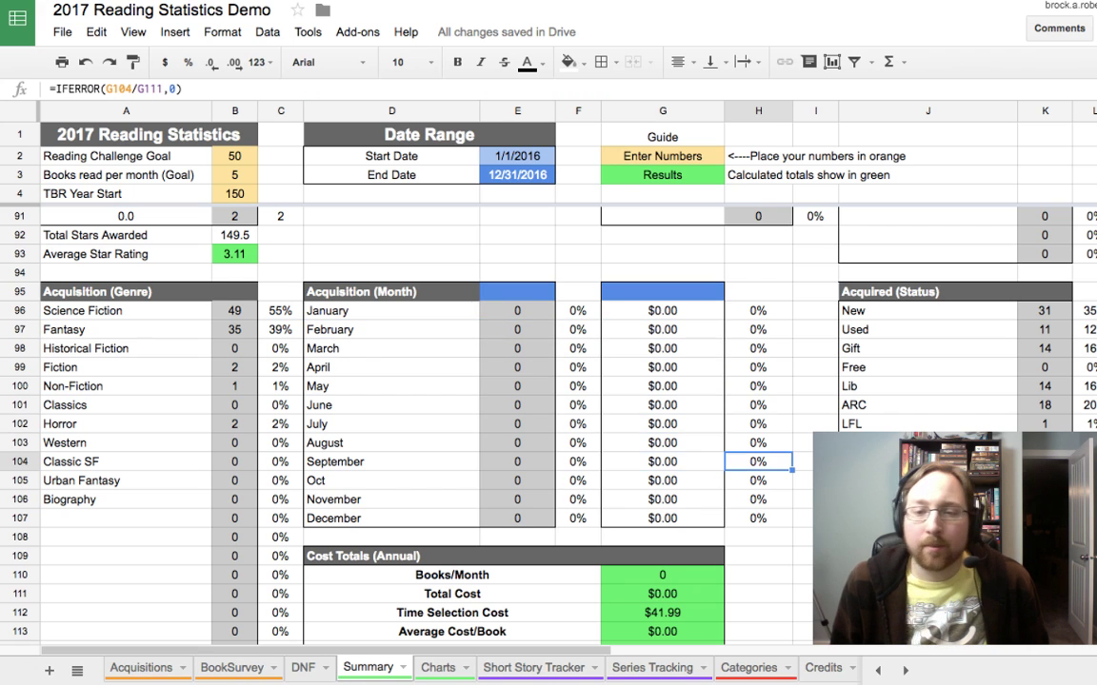
left_click(663, 462)
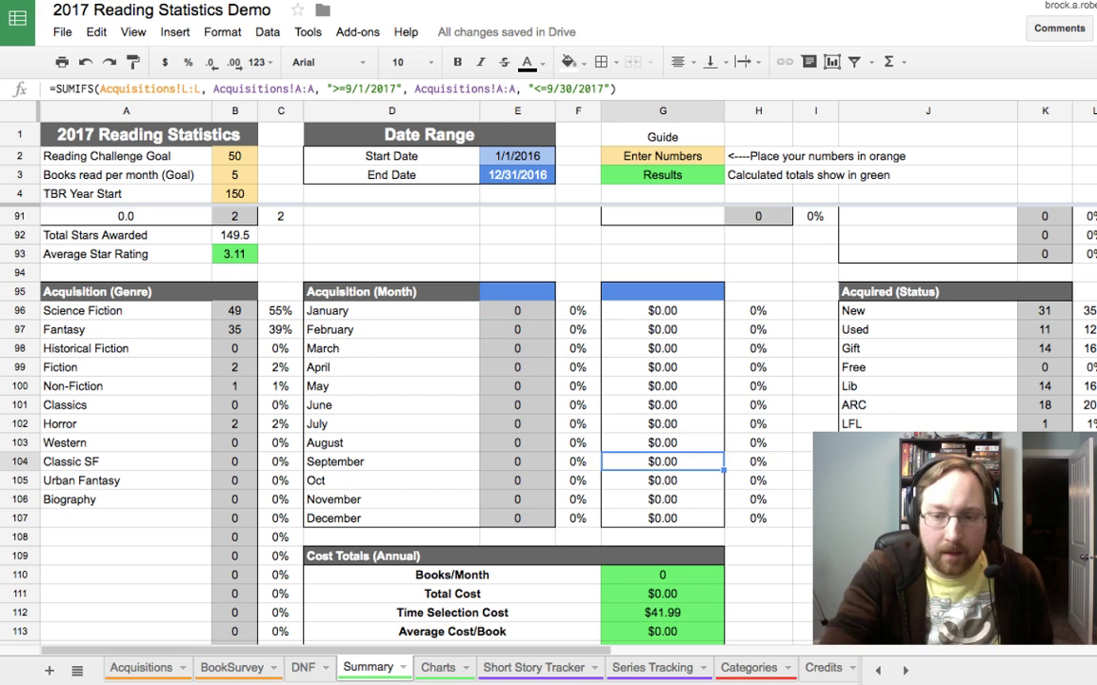
Step: Inspect the Library Savings and Monthly Library Savings (Est.) formulas in Cost Totals (Annual)
scroll(476, 428, "down", 5)
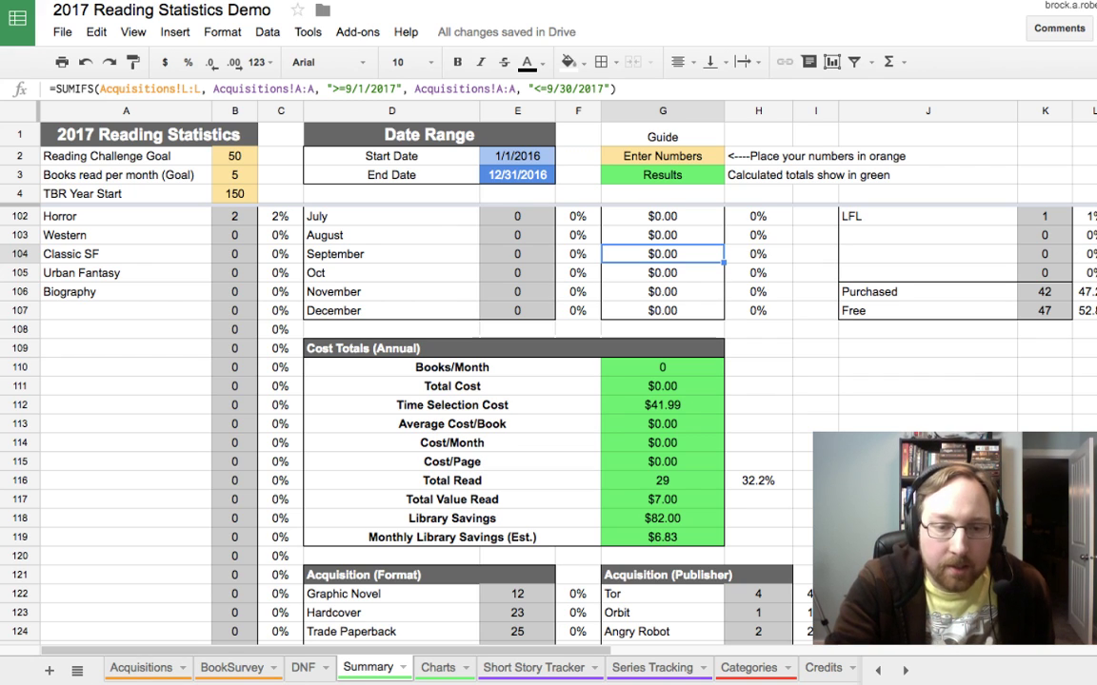
left_click(663, 519)
left_click(662, 537)
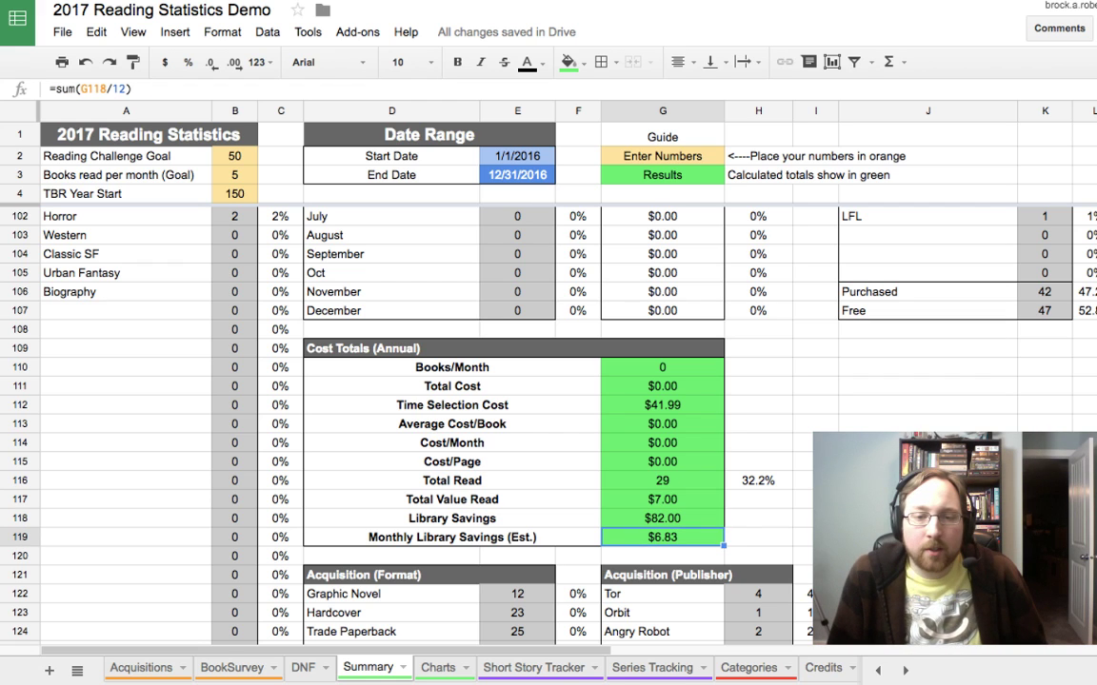
key("Up")
key("Up")
key("Up")
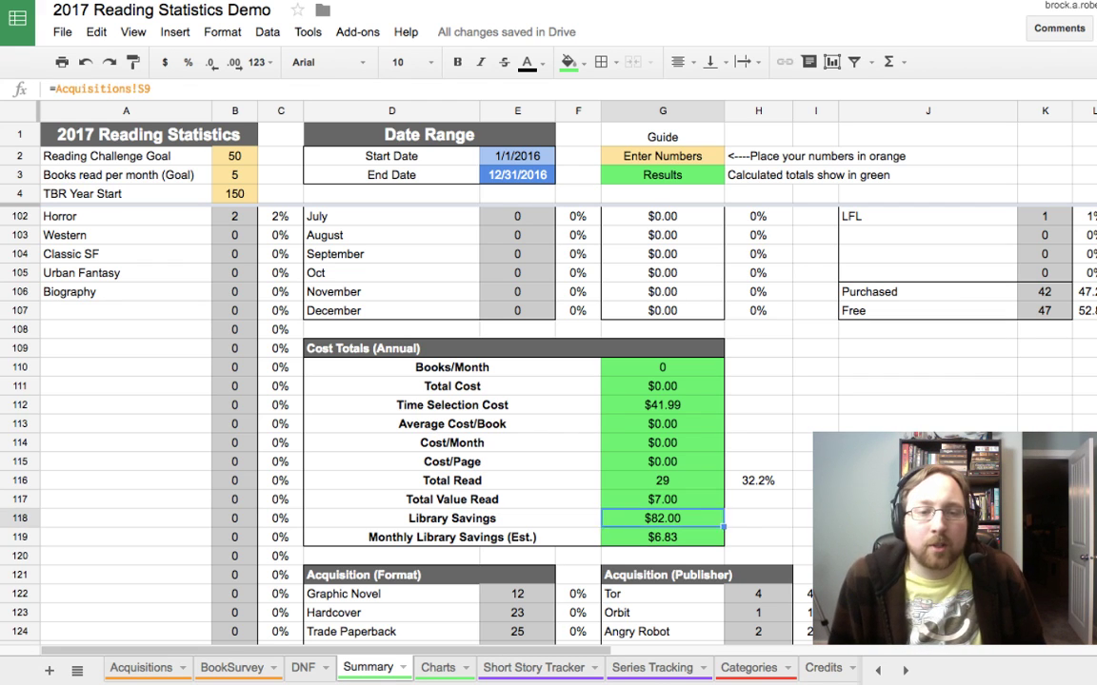
Step: Inspect the Average Cost/Book and Time Selection Cost formulas in Cost Totals (Annual)
key("Up")
key("Up")
key("Up")
key("Up")
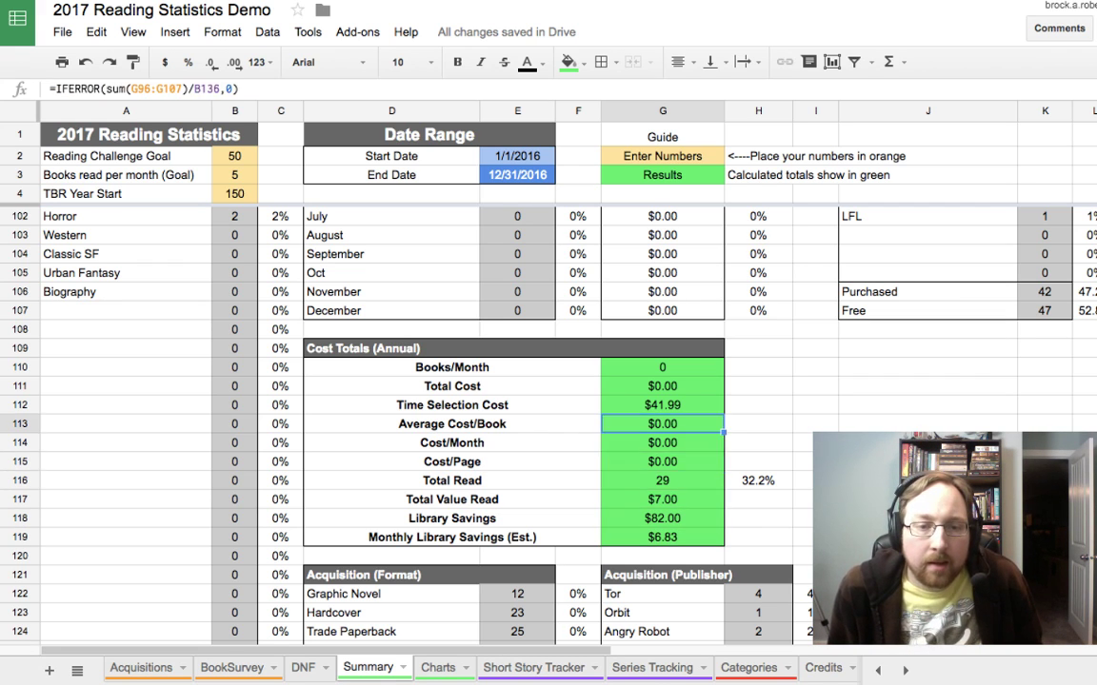
key("Left")
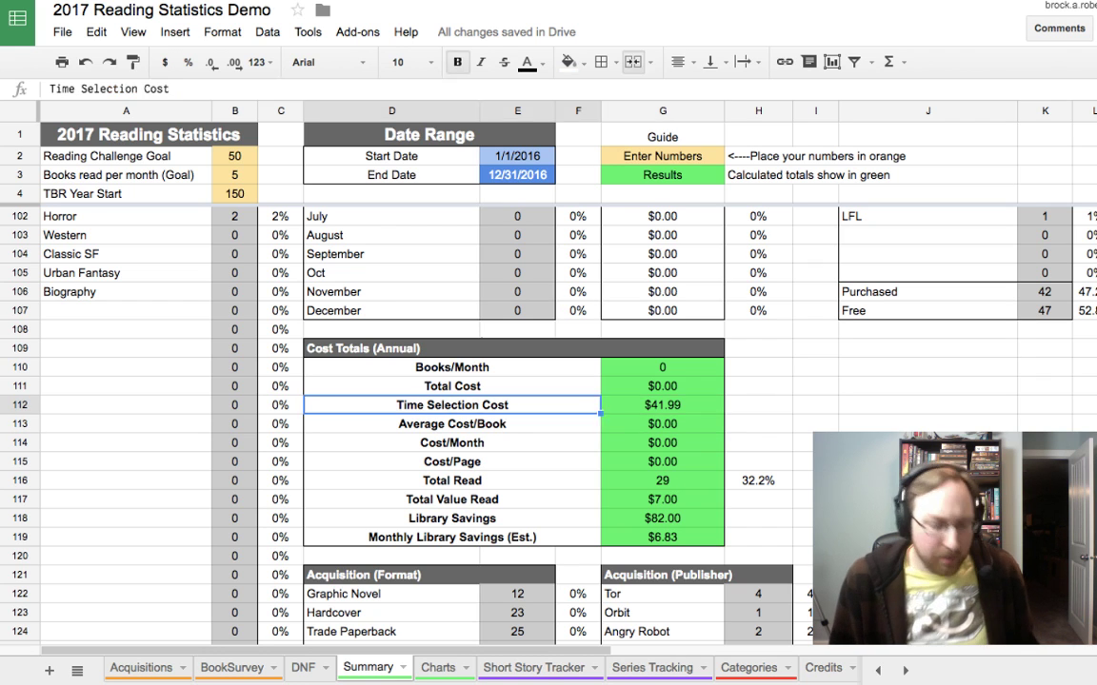
key("Right")
key("Down")
key("Up")
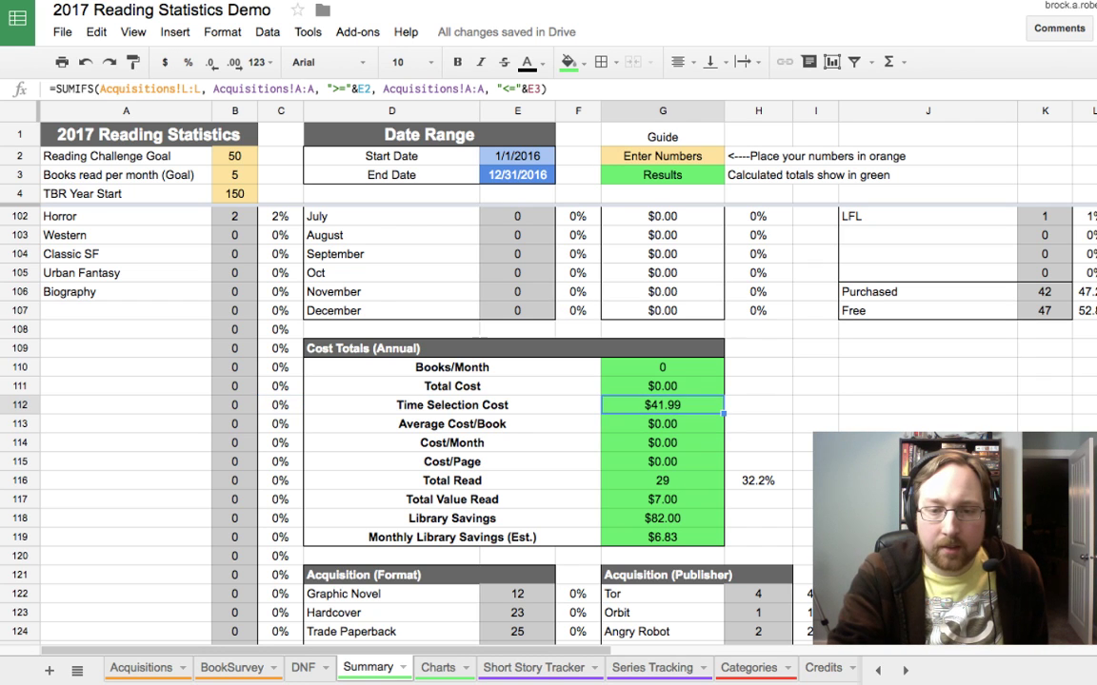
Step: Look over the Acquisition Format, Publisher and Location tables, including the costs beside each location
scroll(495, 419, "up", 1)
scroll(495, 419, "down", 6)
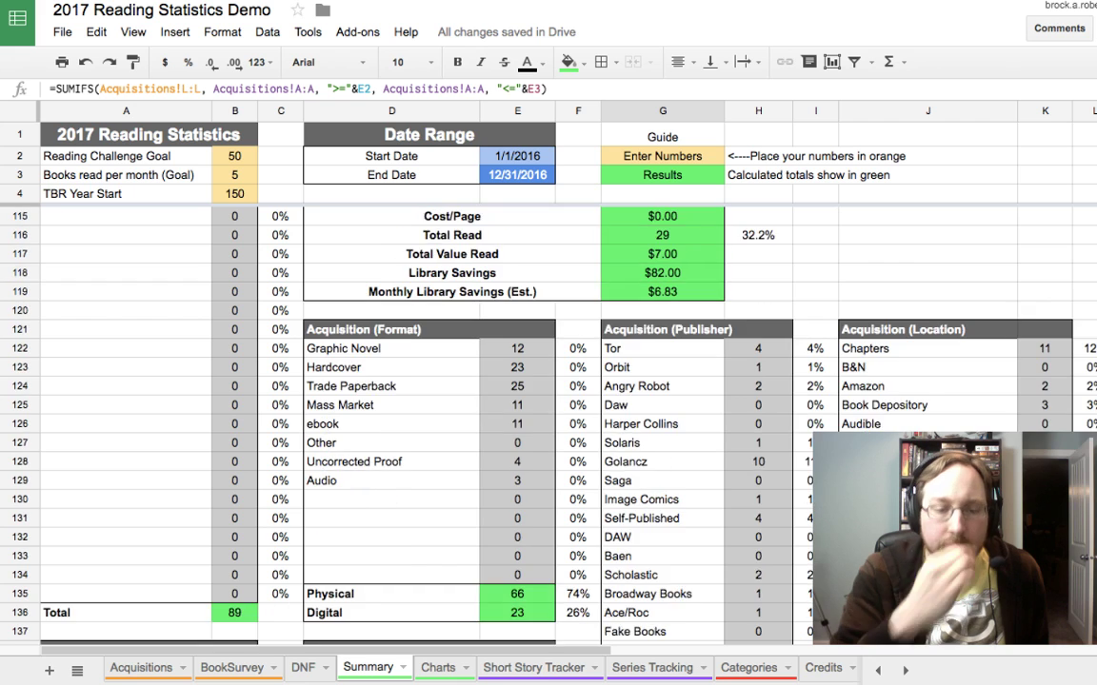
scroll(495, 418, "down", 1)
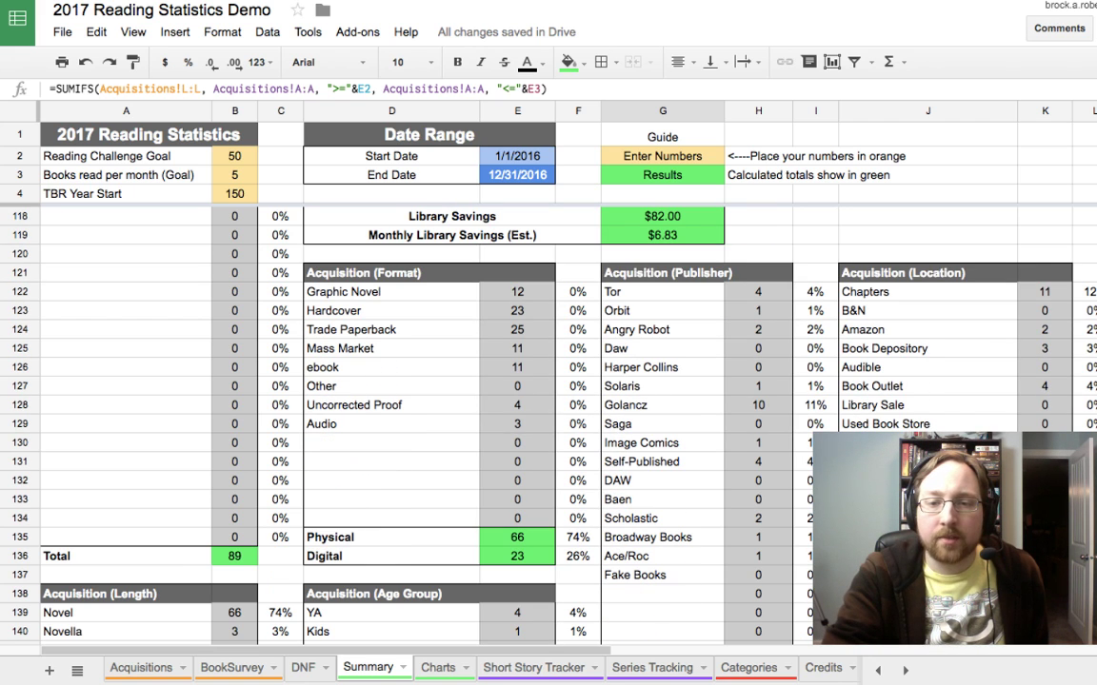
scroll(495, 419, "right", 3)
scroll(495, 419, "down", 2)
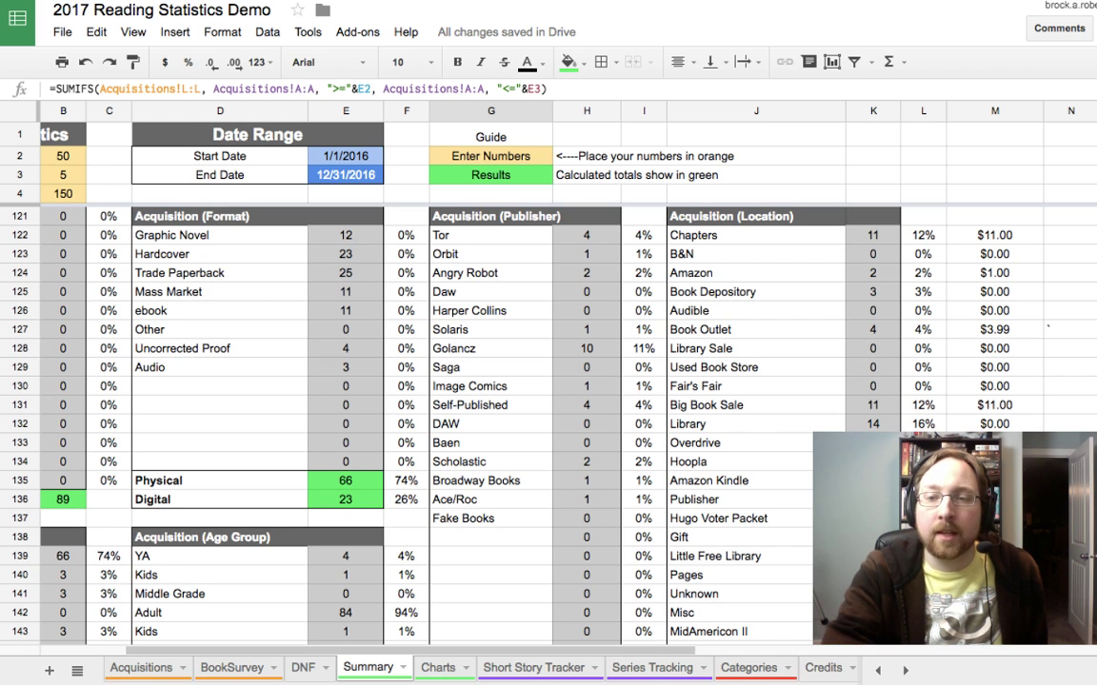
Step: Compare the acquisition tables with the reading category tables at the start of the Summary sheet
scroll(495, 418, "up", 20)
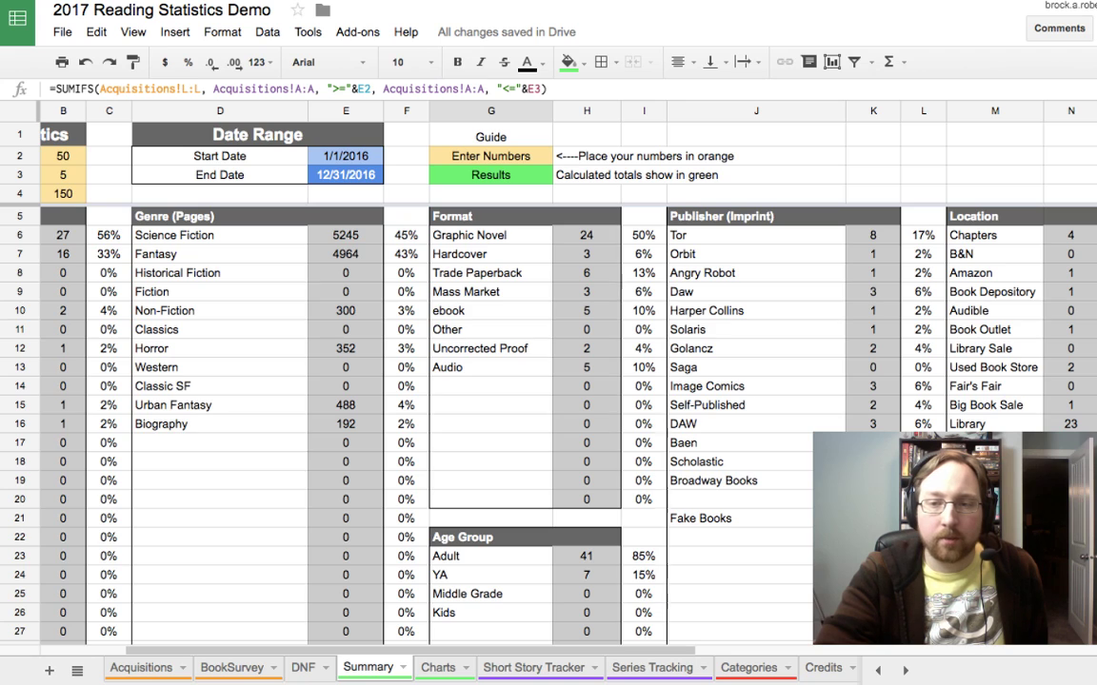
scroll(549, 424, "down", 20)
scroll(548, 424, "up", 7)
scroll(548, 423, "up", 20)
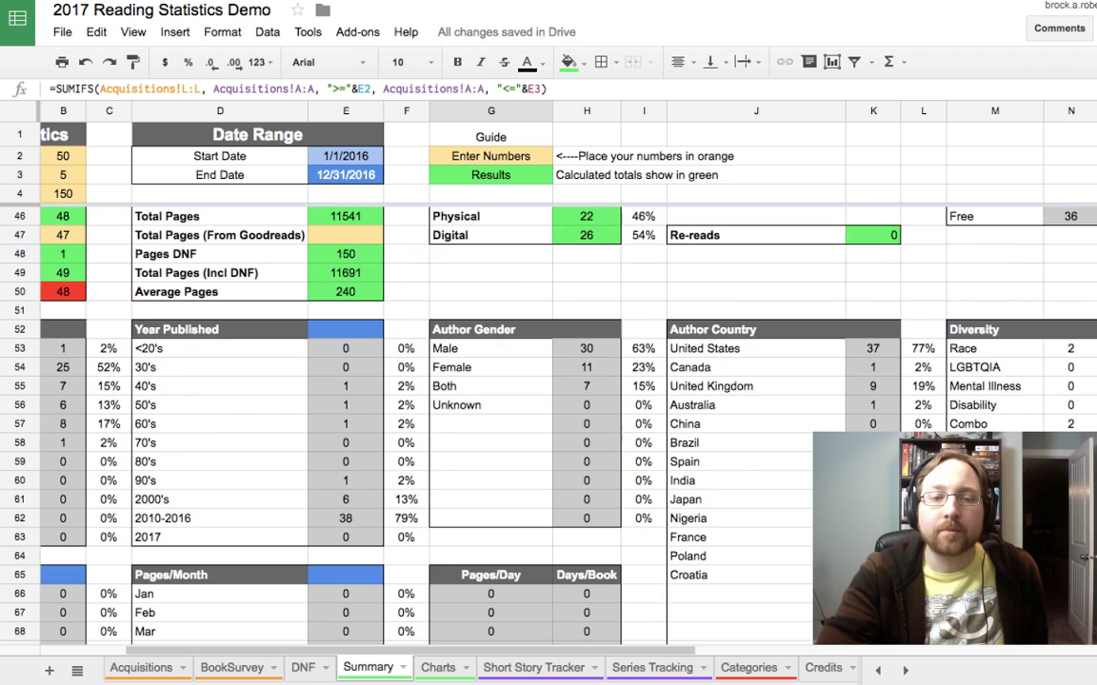
scroll(548, 423, "down", 20)
scroll(549, 423, "up", 2)
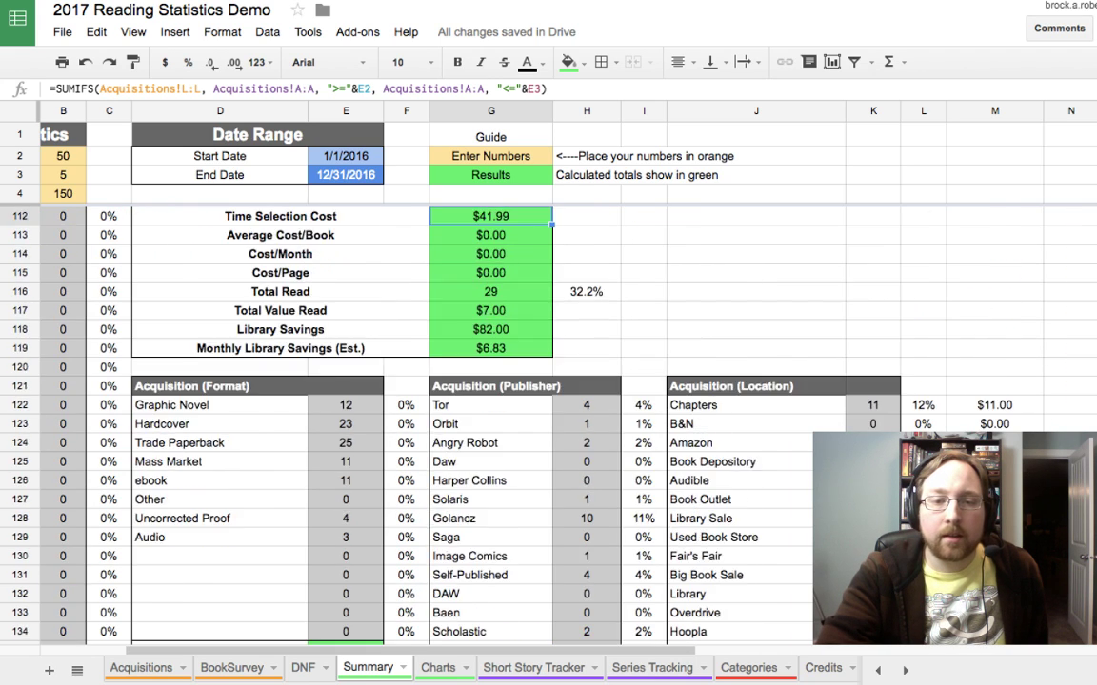
Step: Look over the remaining Acquisition Location rows, the Length and Age Group tables, and the Reading Challenge Goal and TBR Progress tables
scroll(548, 424, "down", 9)
scroll(548, 423, "right", 5)
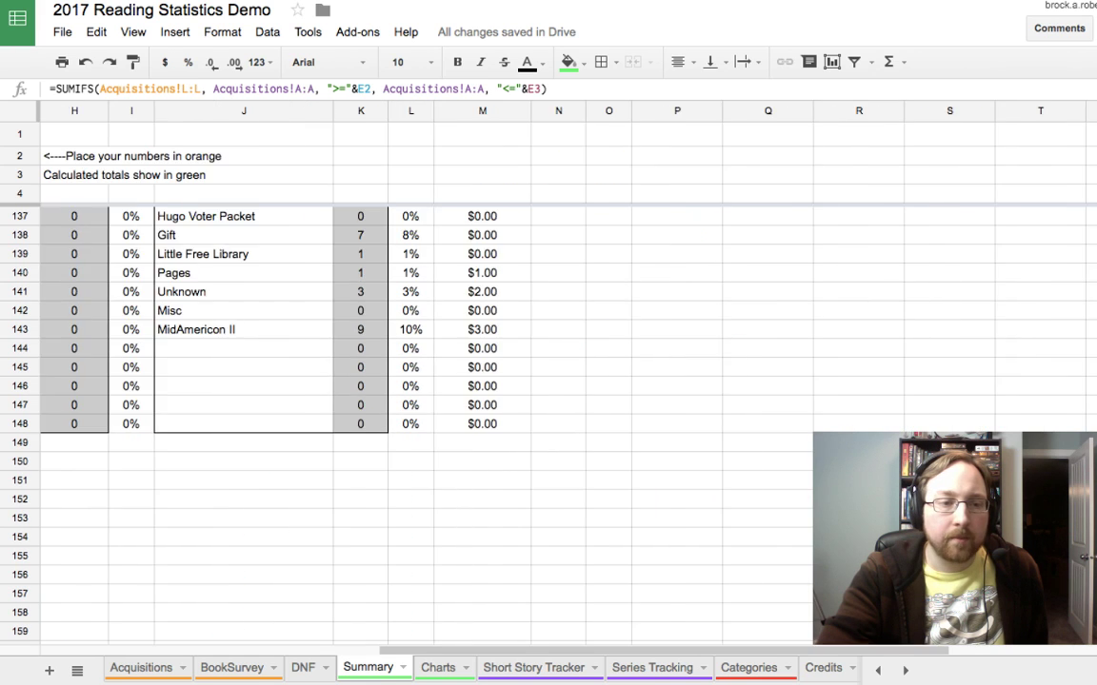
scroll(548, 423, "left", 7)
scroll(548, 423, "down", 1)
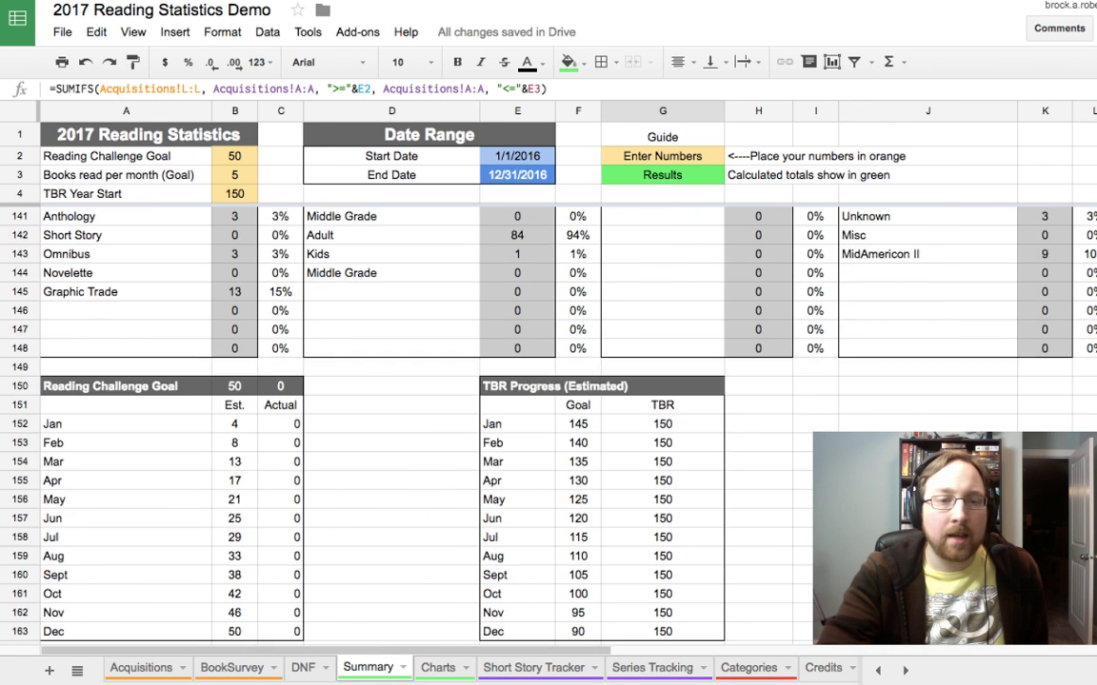
scroll(548, 423, "up", 3)
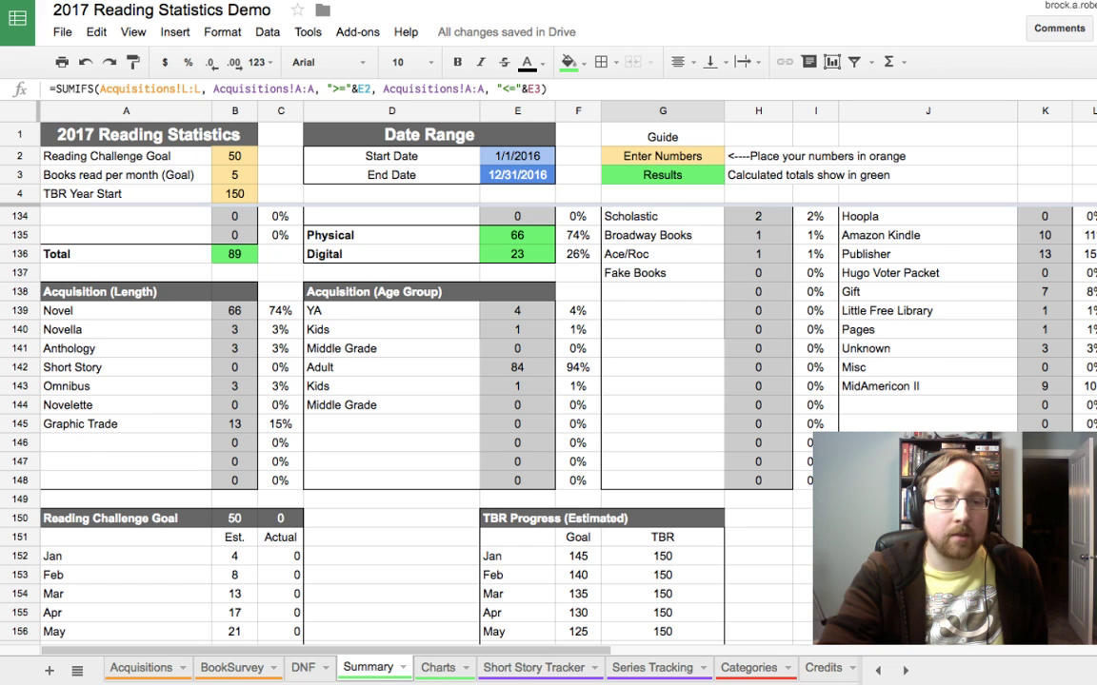
scroll(549, 423, "up", 1)
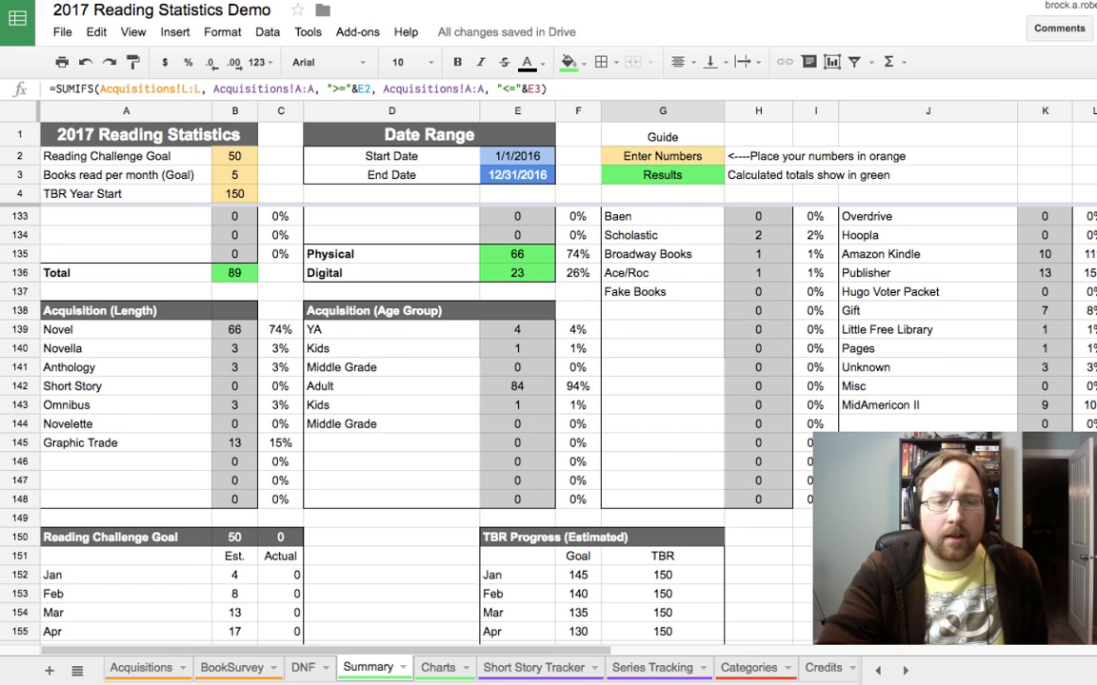
scroll(549, 423, "down", 1)
scroll(548, 423, "down", 4)
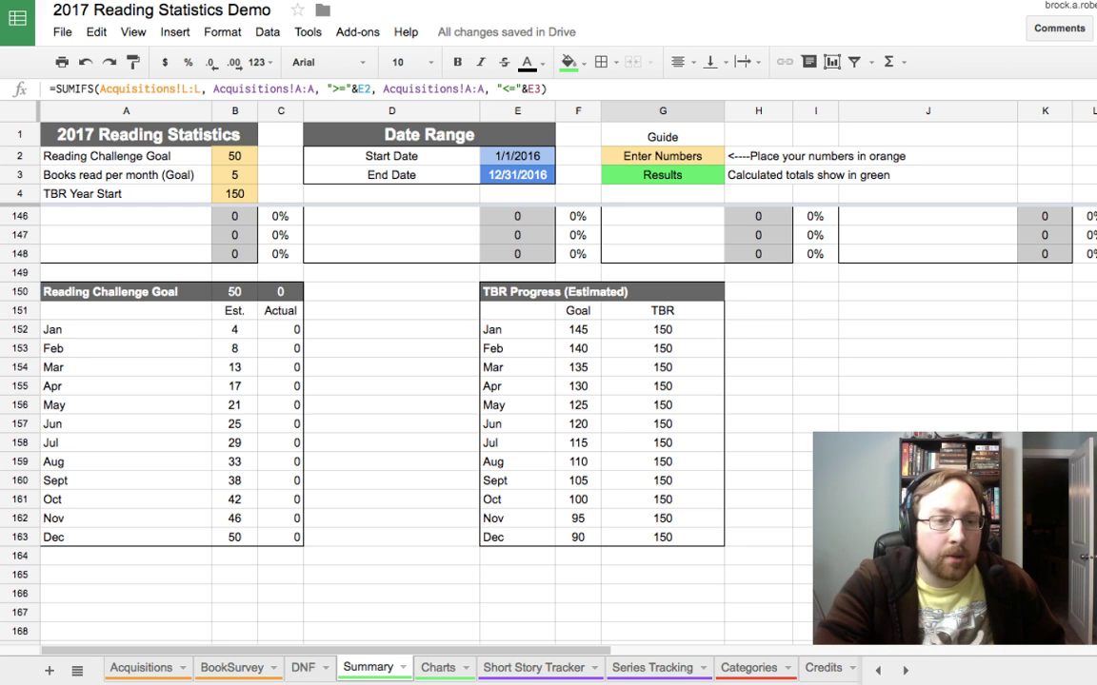
Step: Inspect the January, February and April Est. formulas and January's Actual formula in the Reading Challenge Goal table
left_click(234, 329)
left_click(234, 348)
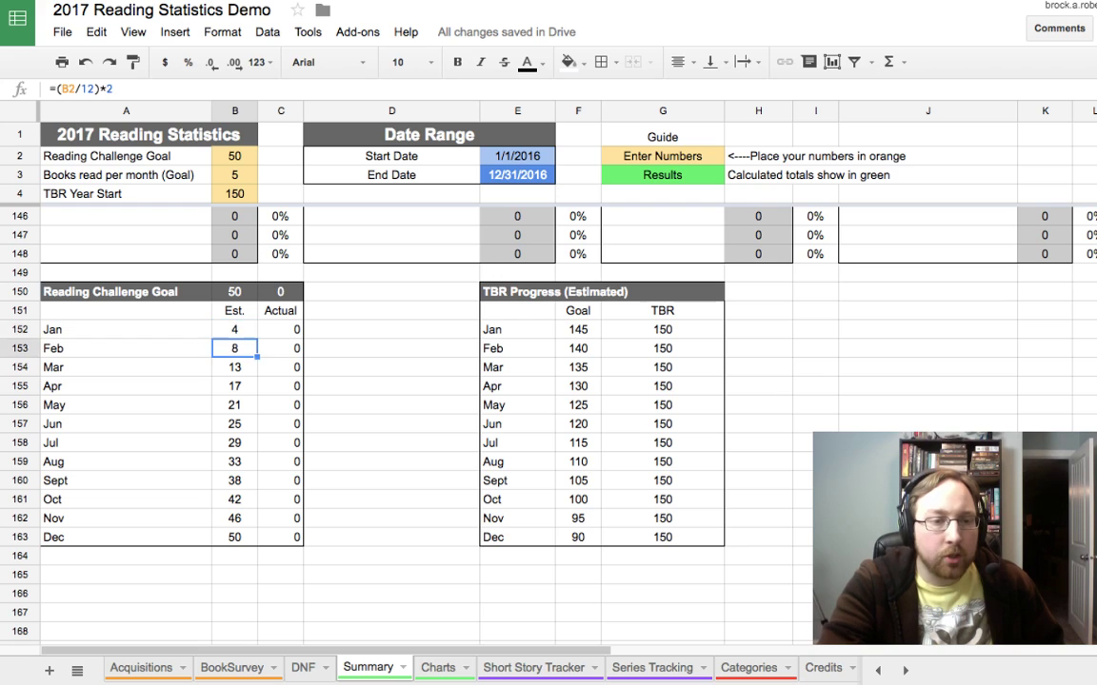
left_click(280, 329)
left_click(235, 349)
left_click(234, 386)
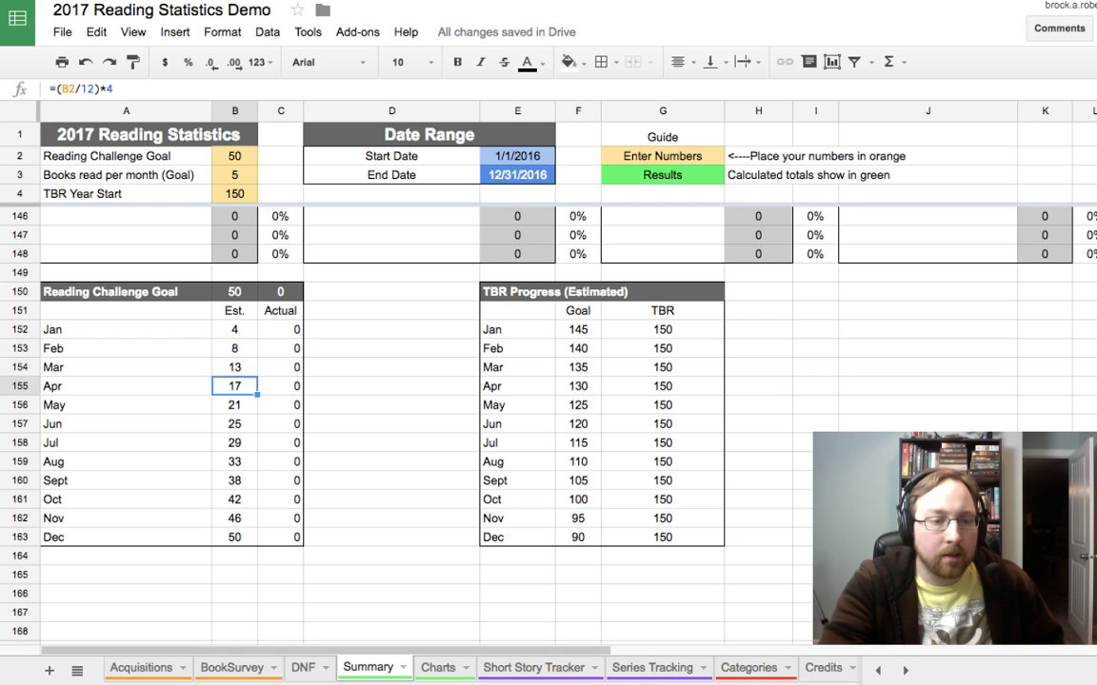
Step: Review the Est. formulas from May through December, then inspect December's Actual formula in the Reading Challenge Goal table
key("Down")
key("Down")
key("Down")
key("Down")
key("Down")
key("Down")
key("Down")
key("Down")
key("Right")
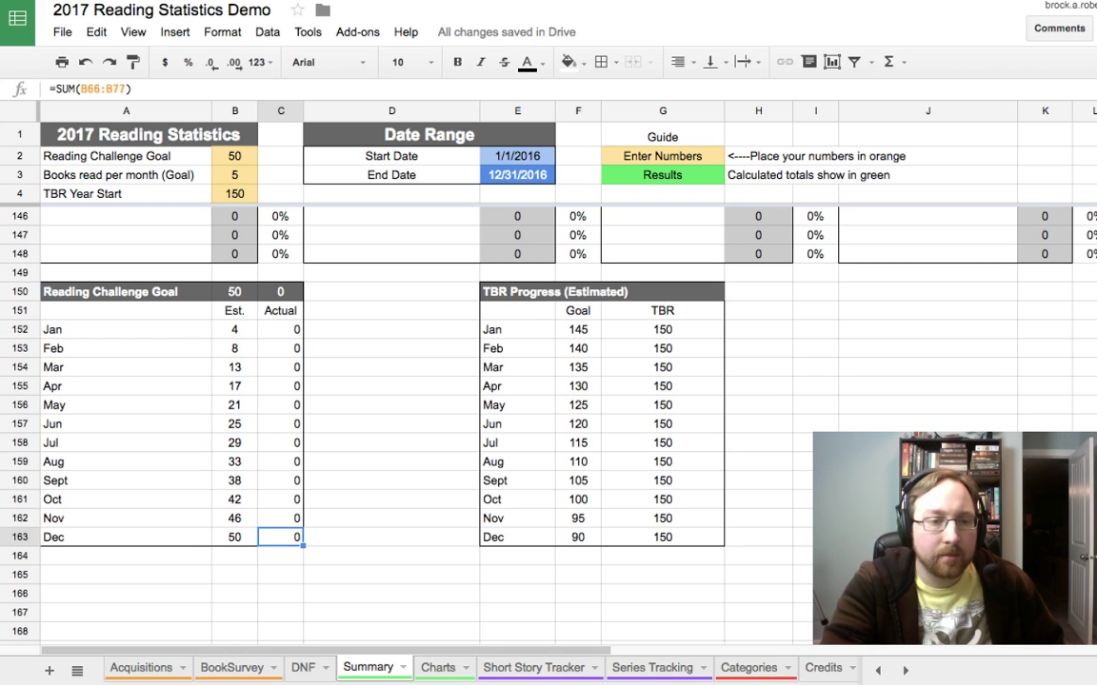
Step: Review the Actual formulas from November back to February, then select February's Est. value
key("Up")
key("Up")
key("Up")
key("Up")
key("Up")
key("Up")
key("Up")
key("Up")
key("Up")
key("Up")
key("Left")
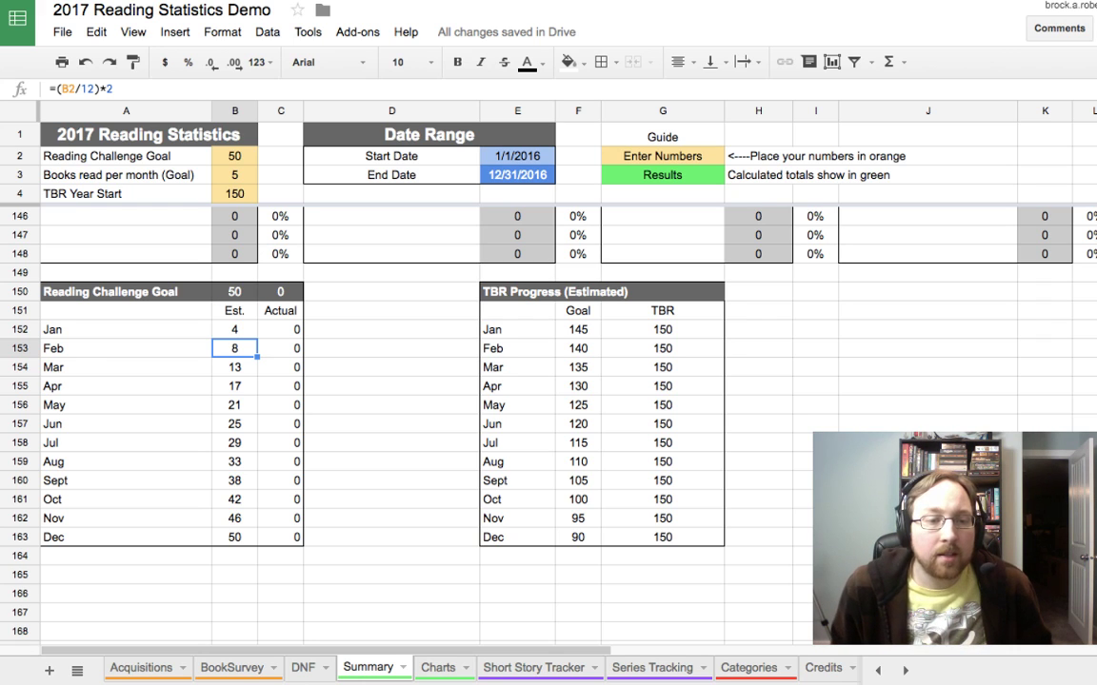
Step: Review the Reading Challenge Goal's Est. formulas from March through August
key("Down")
key("Down")
key("Down")
key("Down")
key("Down")
key("Down")
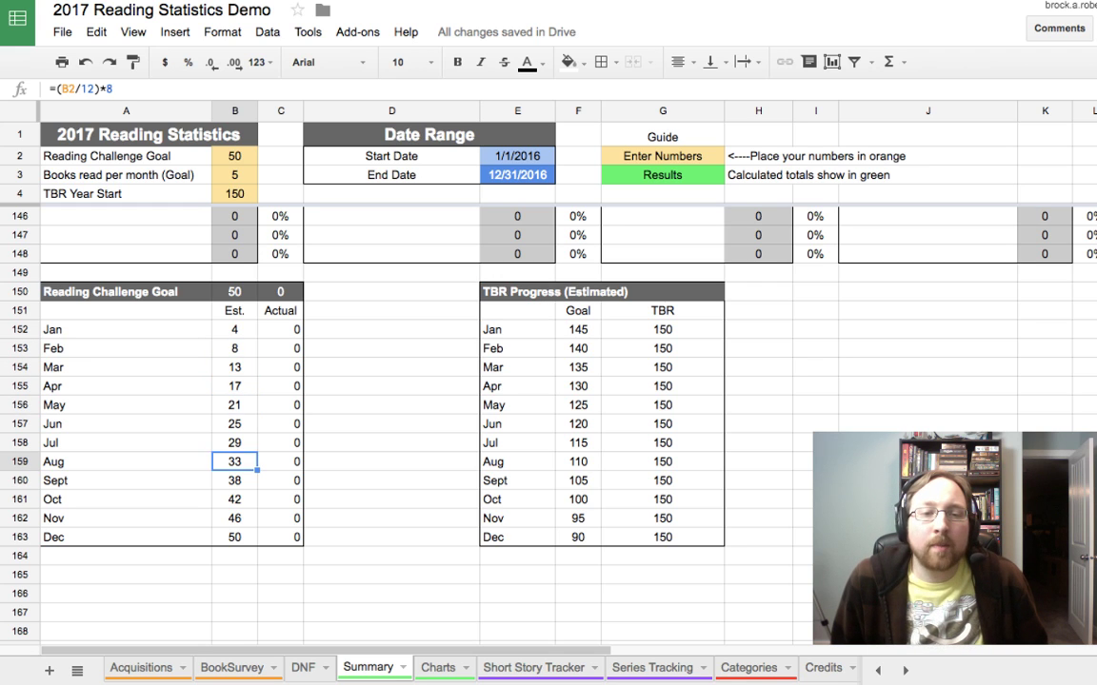
Step: Check August's Goal and TBR cells in the TBR Progress (Estimated) table, returning to the empty cell before them
key("Right")
key("Right")
key("Right")
key("Right")
key("Right")
key("Left")
key("Left")
key("Left")
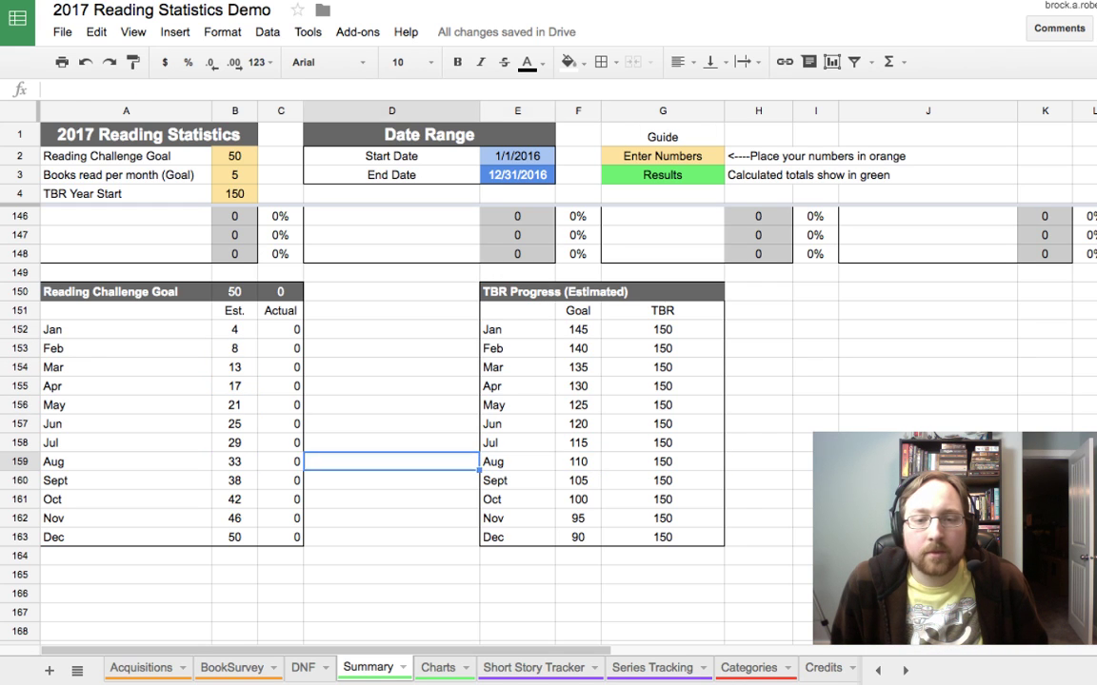
key("Right")
key("Right")
key("Right")
key("Right")
key("Left")
key("Left")
key("Left")
key("Left")
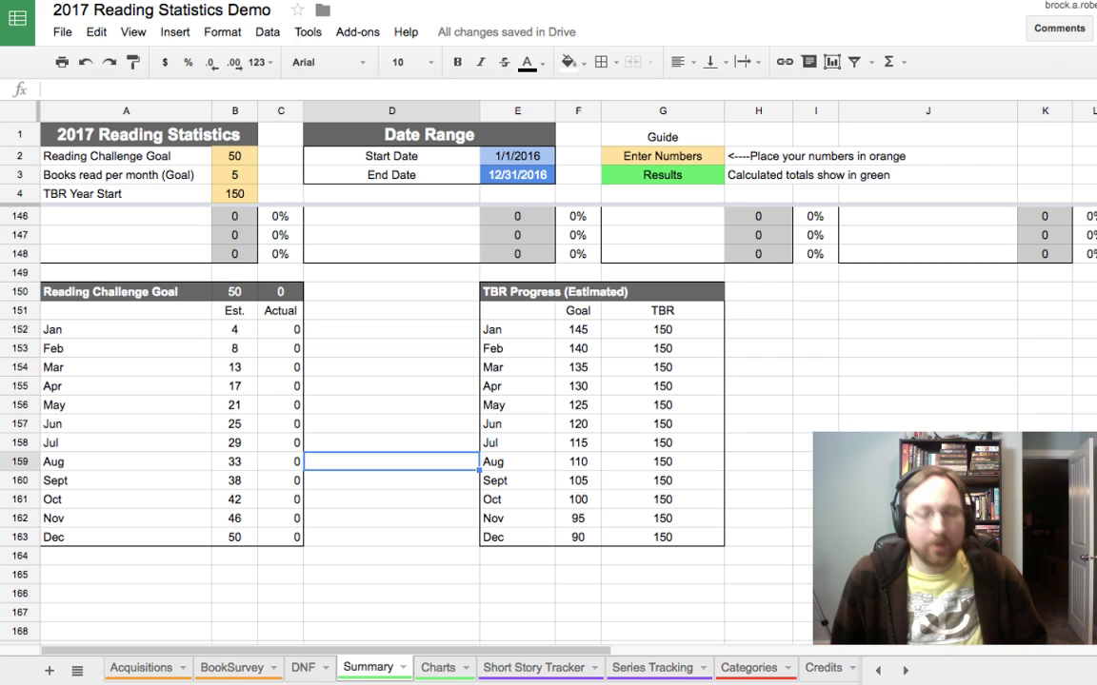
key("Up")
key("Up")
key("Up")
key("Up")
key("Up")
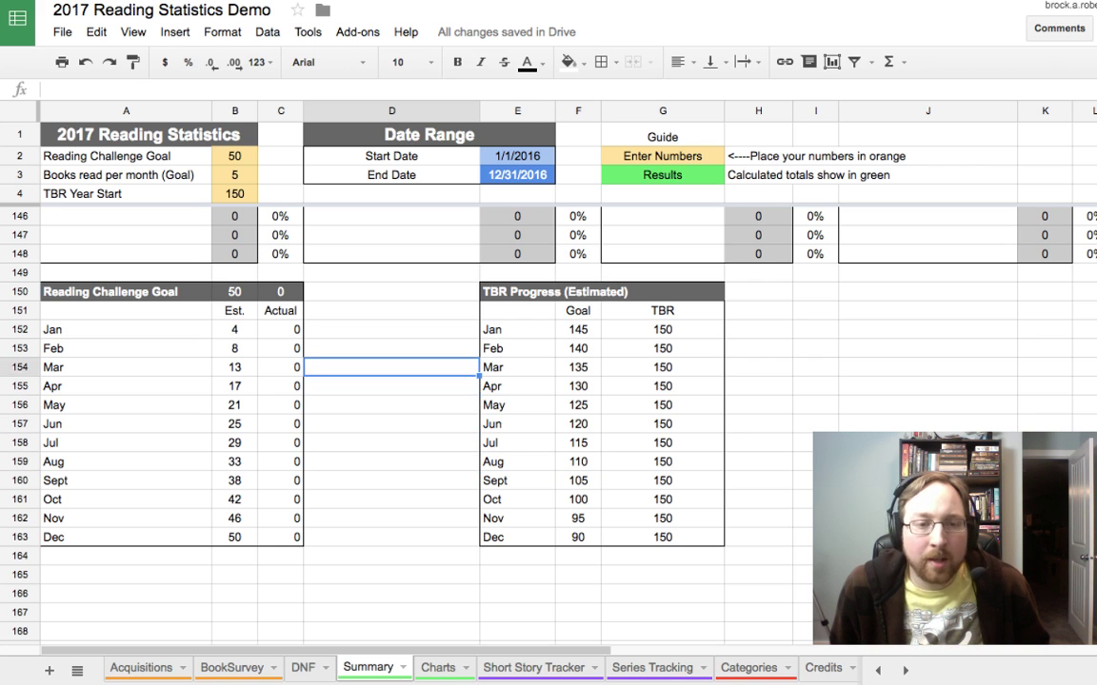
key("Down")
key("Down")
key("Down")
key("Down")
key("Down")
key("Down")
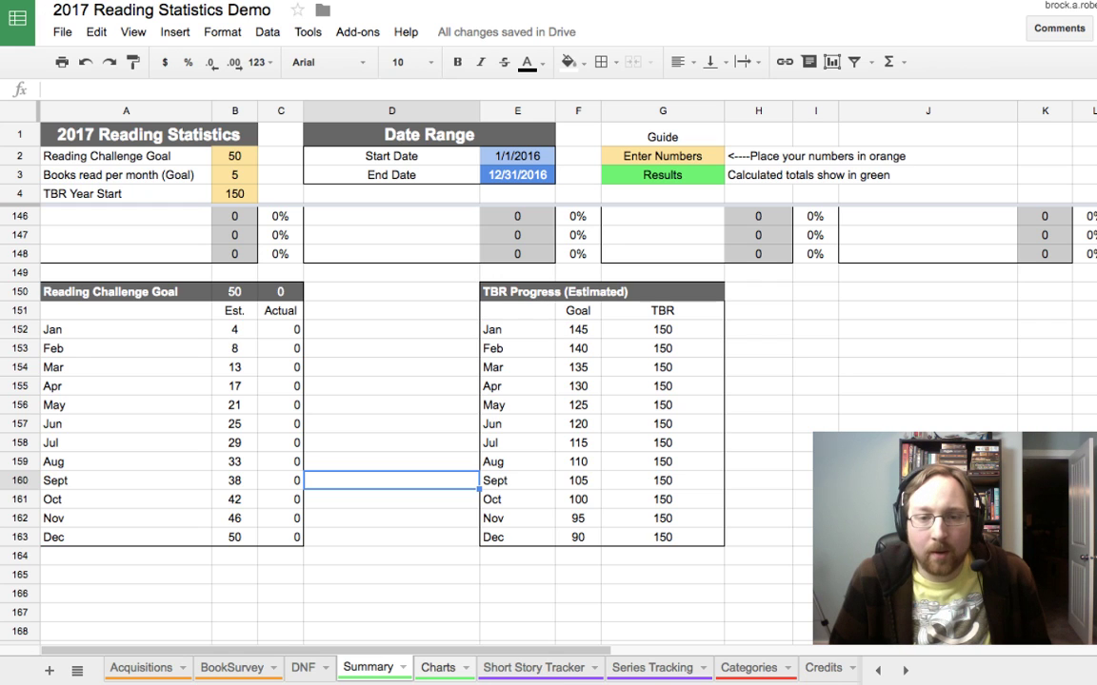
Step: Open the Charts sheet and compare the Book Survey genre and format charts with the Acquisitions charts, returning to the Book Survey section
left_click(437, 668)
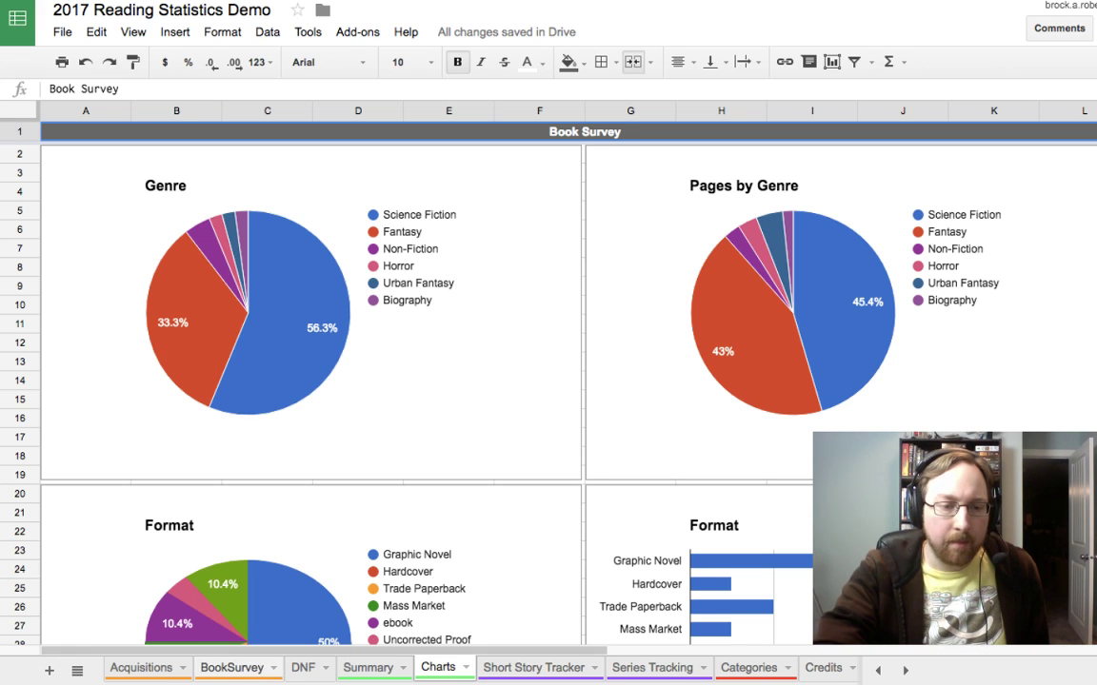
scroll(548, 380, "right", 3)
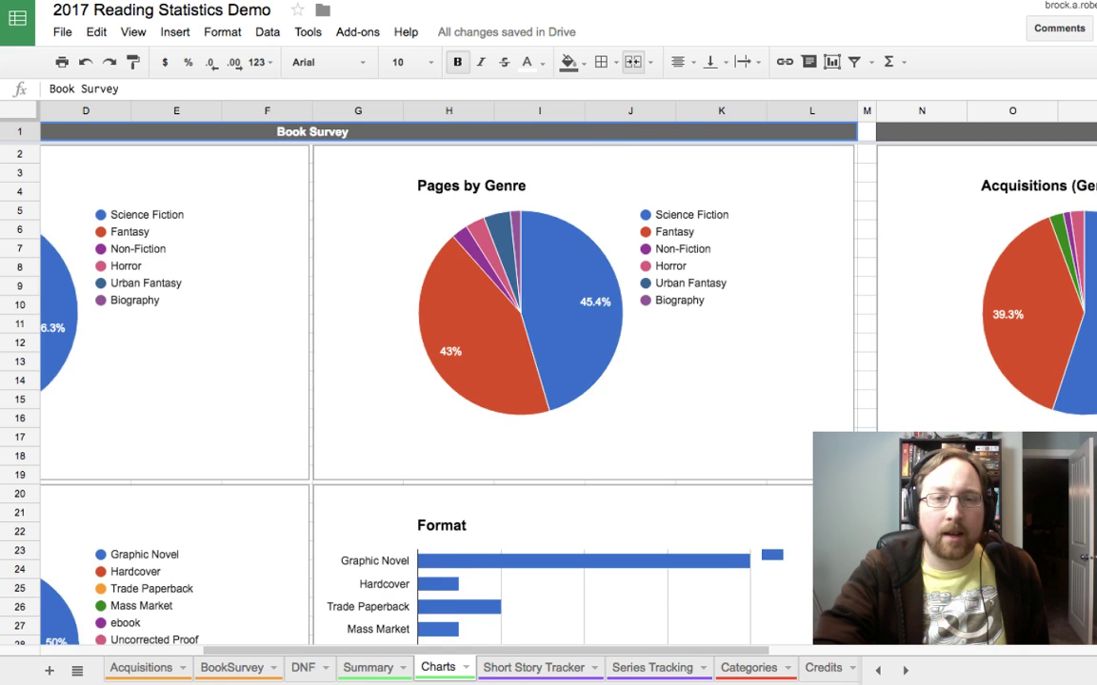
scroll(548, 381, "right", 8)
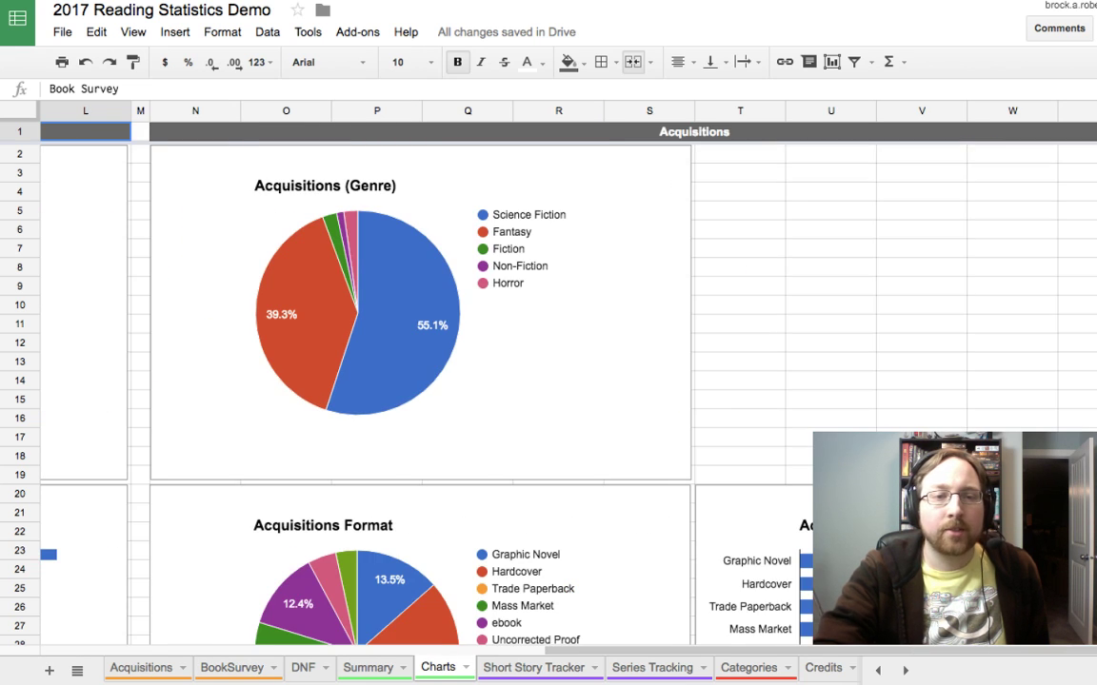
scroll(548, 381, "right", 1)
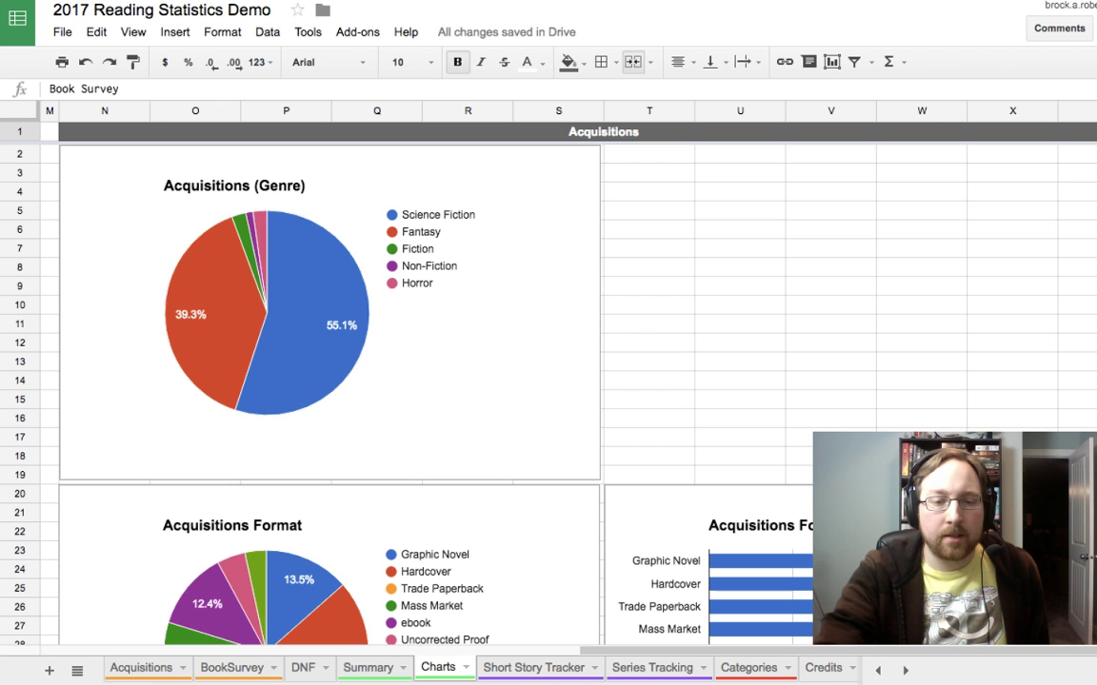
scroll(548, 381, "left", 6)
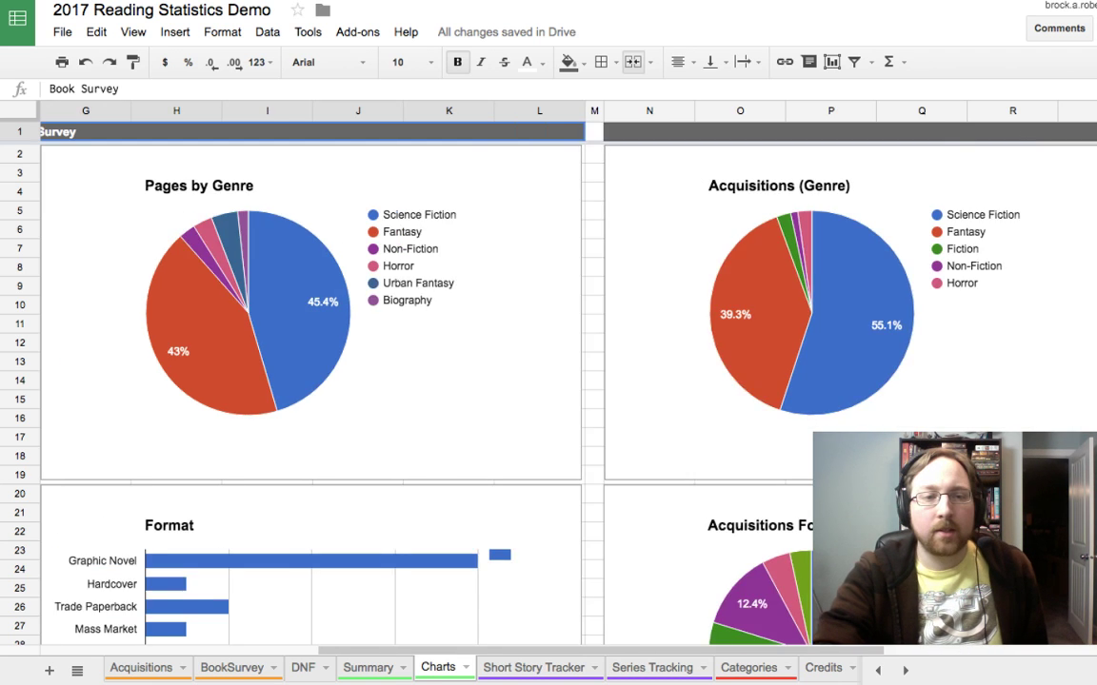
scroll(548, 381, "left", 6)
scroll(549, 381, "right", 3)
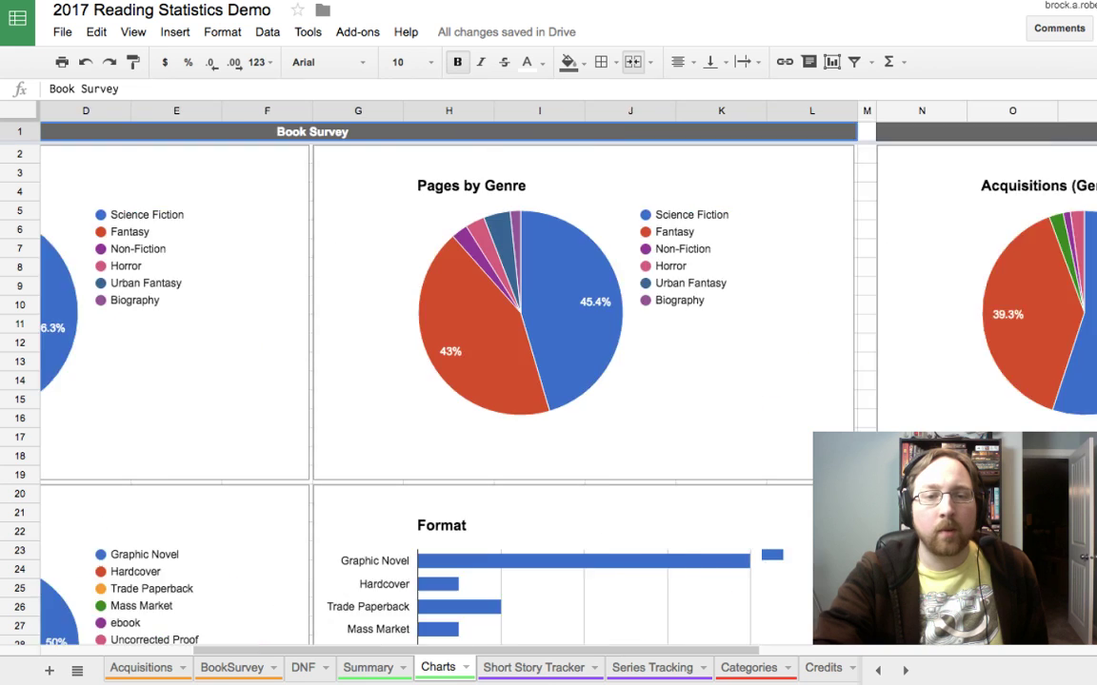
scroll(548, 381, "right", 5)
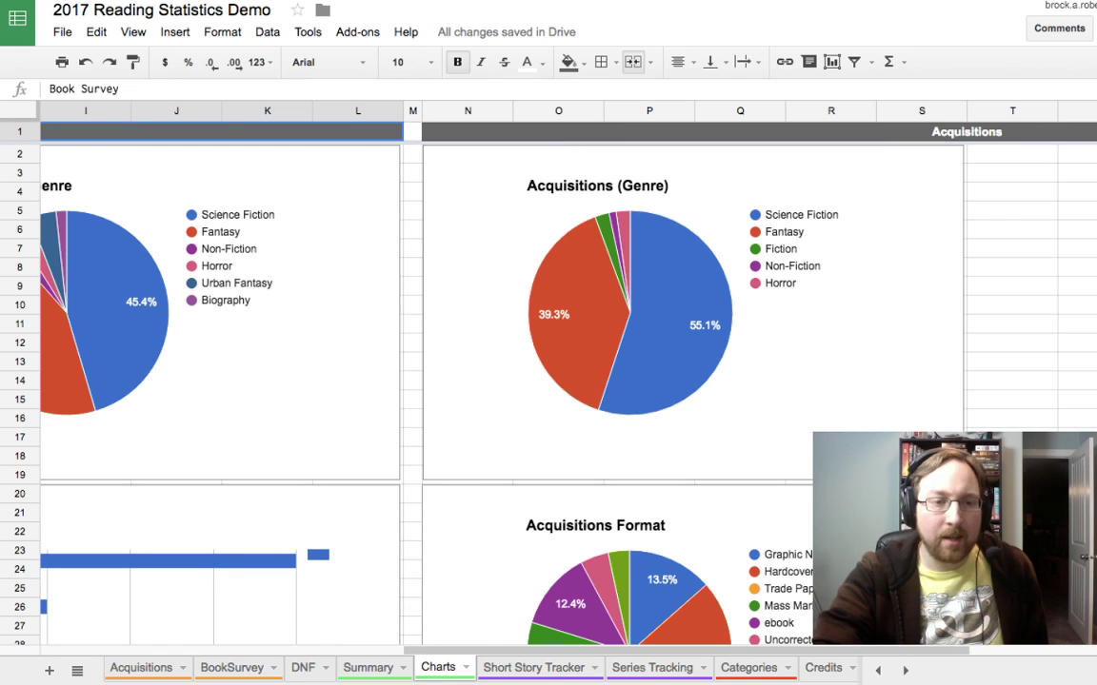
scroll(548, 381, "left", 8)
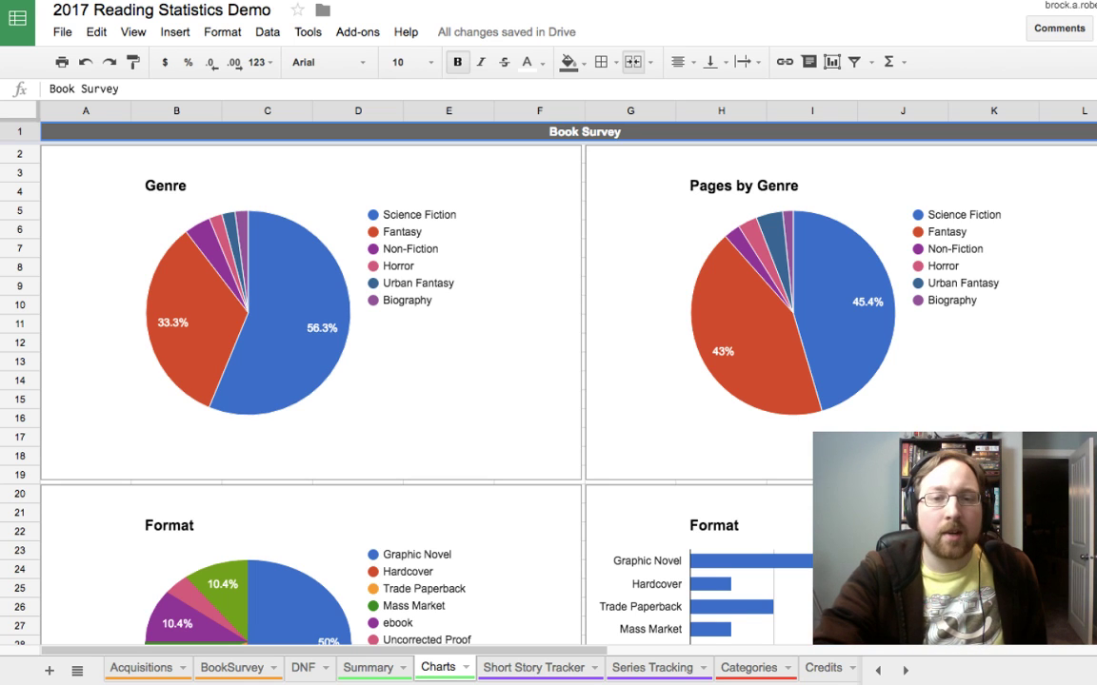
scroll(549, 381, "right", 6)
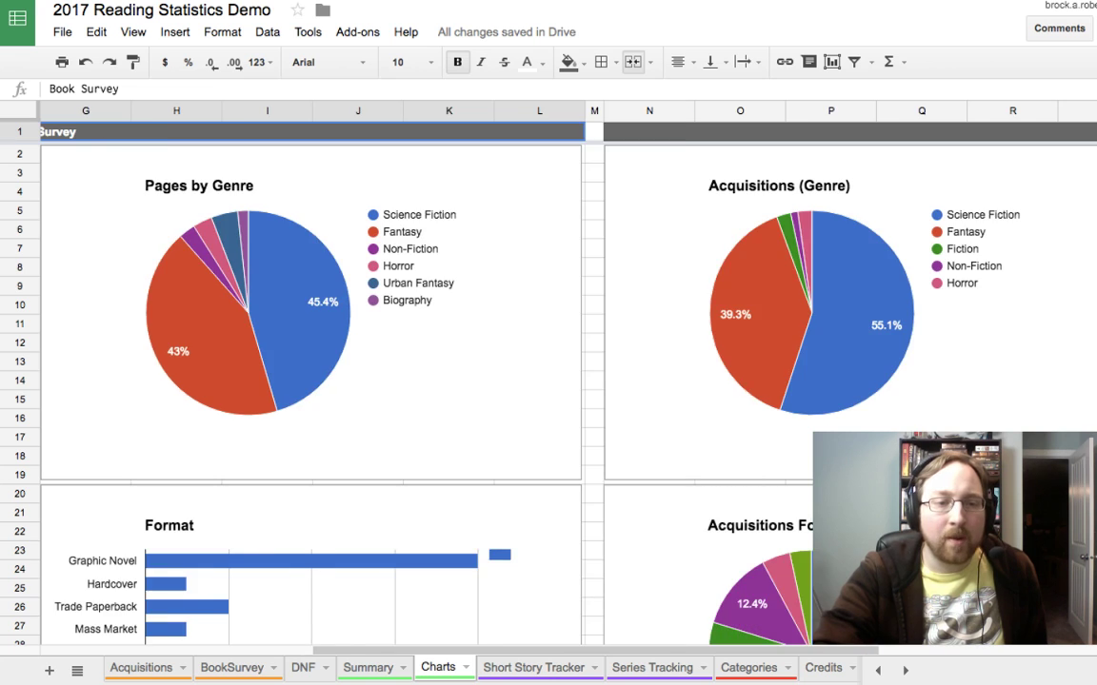
scroll(548, 380, "left", 6)
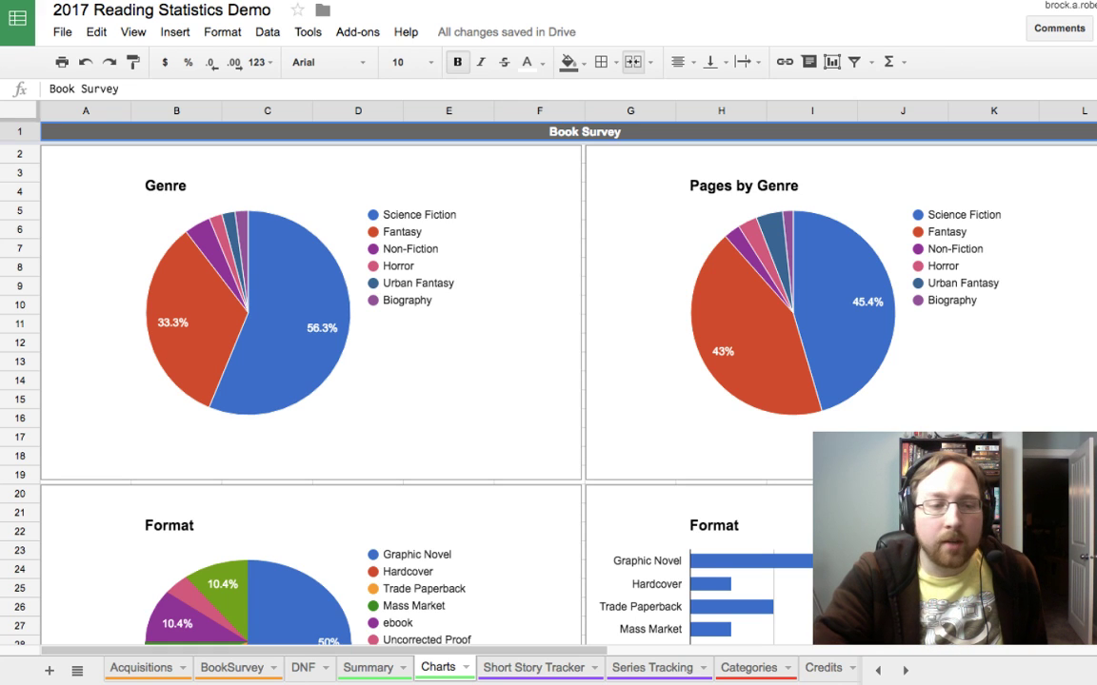
Step: Compare the Book Survey Format pie and bar charts with the matching Acquisitions Format charts
scroll(549, 381, "down", 4)
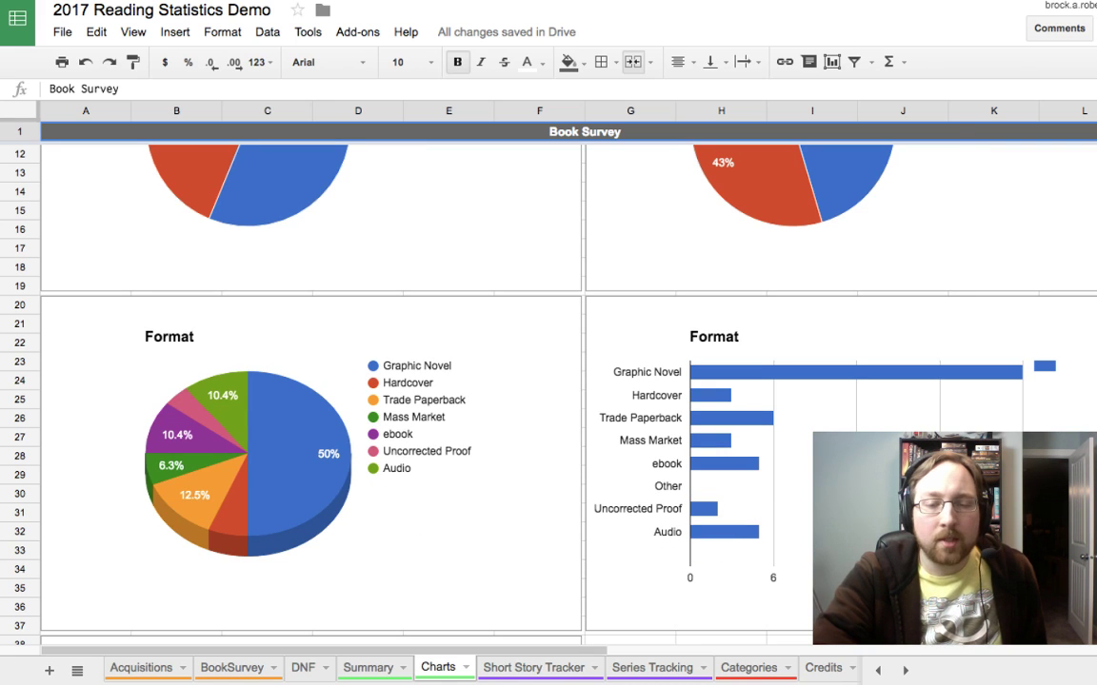
scroll(549, 381, "right", 3)
scroll(549, 381, "right", 3)
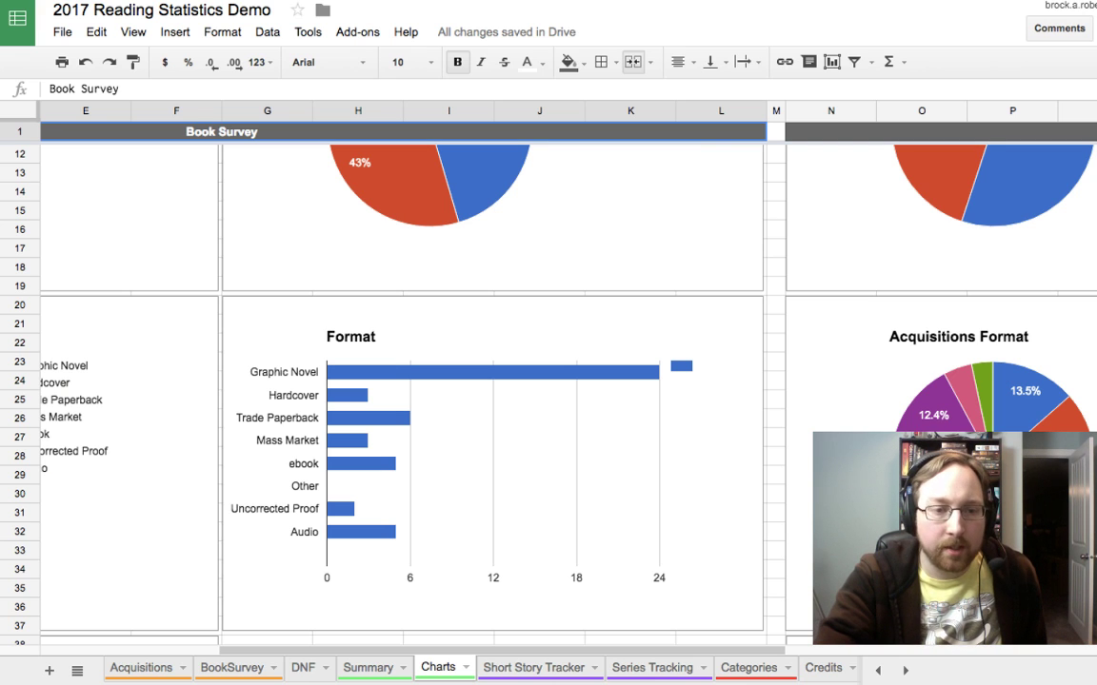
scroll(548, 381, "right", 6)
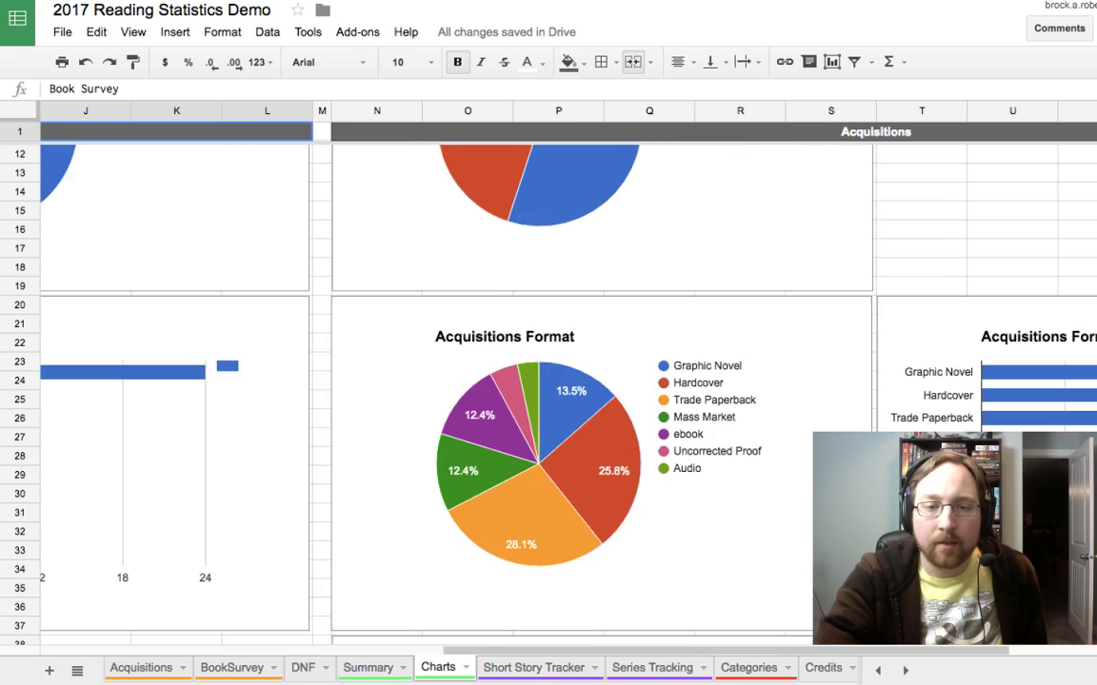
scroll(548, 381, "left", 10)
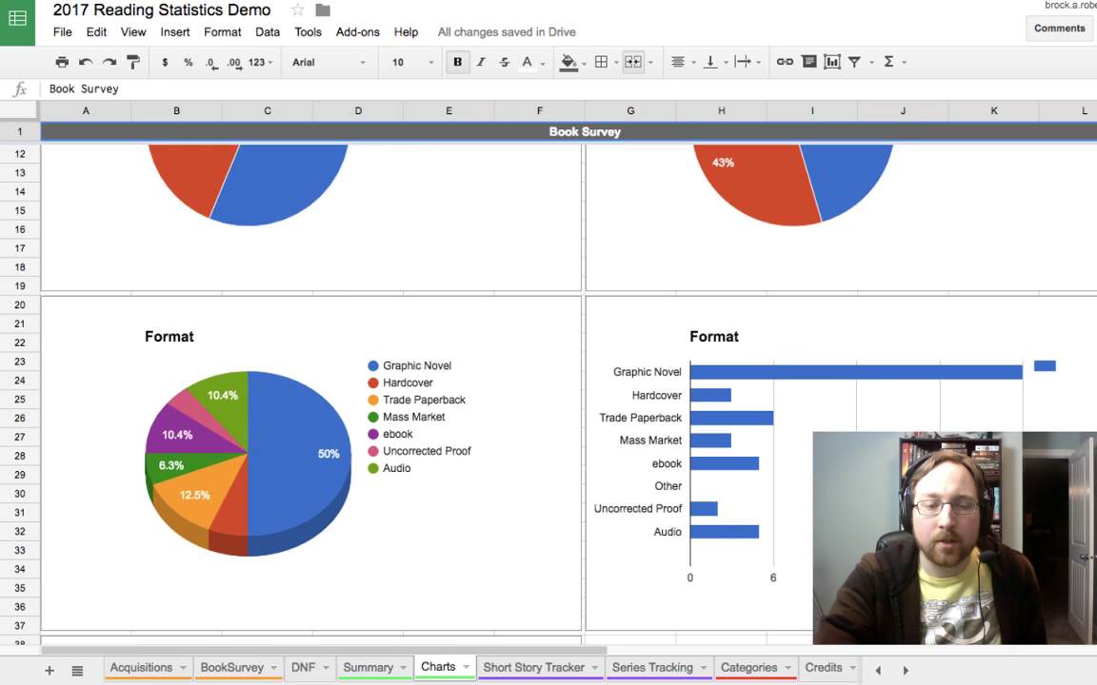
scroll(548, 381, "right", 8)
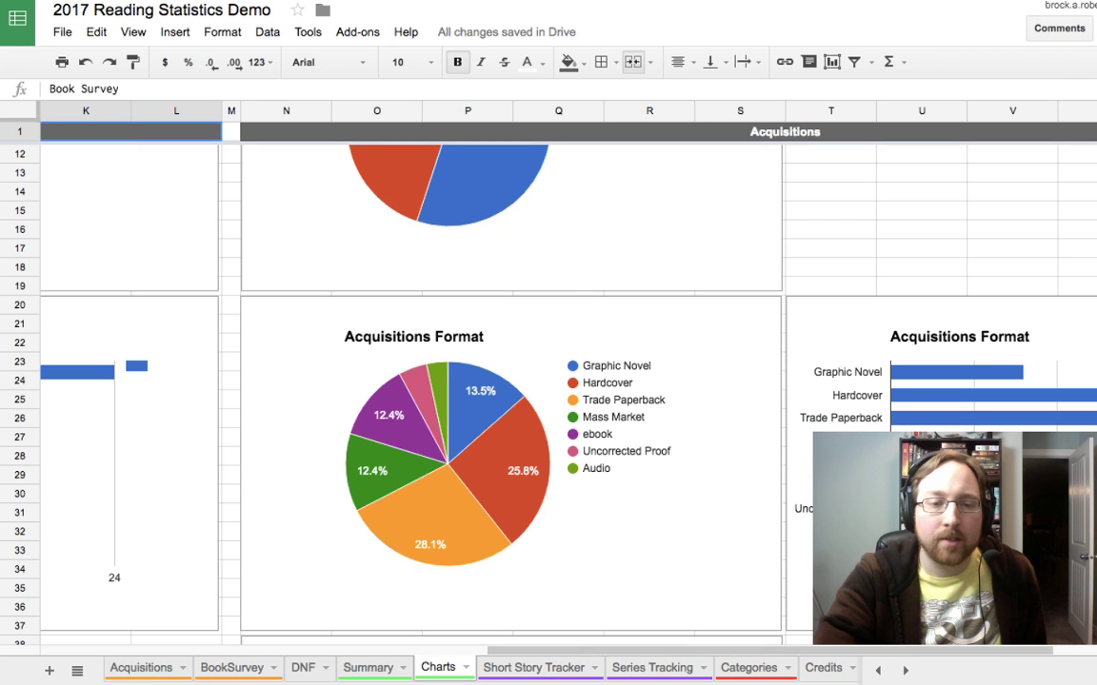
scroll(548, 380, "left", 10)
scroll(549, 380, "up", 1)
scroll(549, 381, "down", 3)
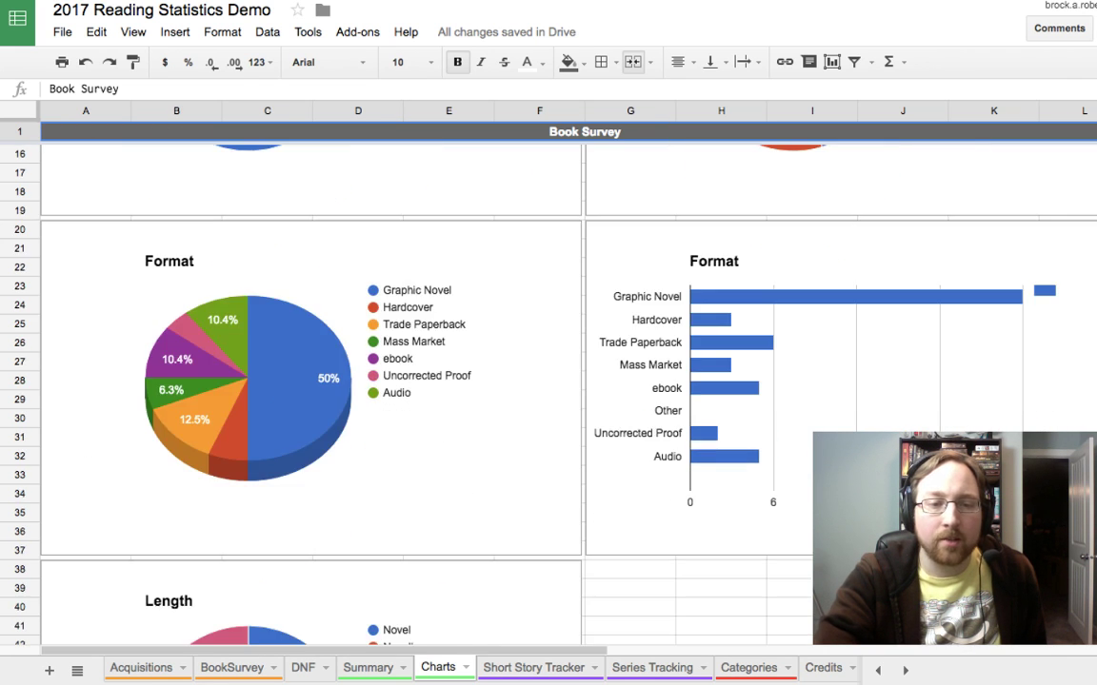
Step: Compare the Book Survey Length pie chart with the Acquisitions Length chart in the same rows
scroll(548, 380, "down", 3)
scroll(548, 380, "down", 3)
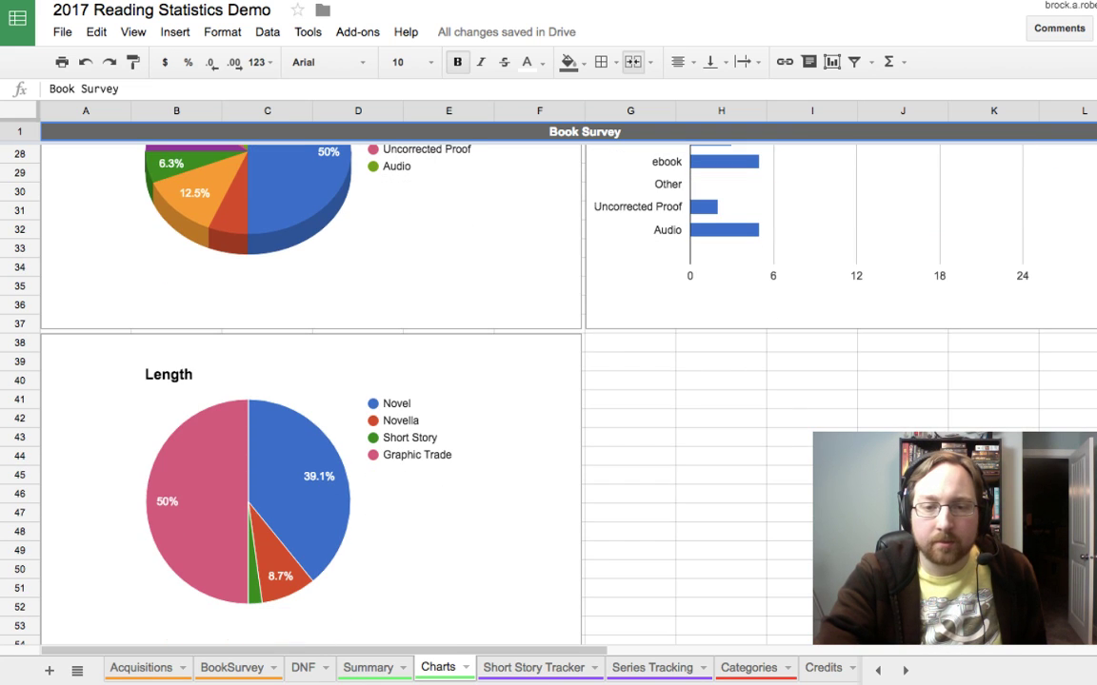
left_click(902, 512)
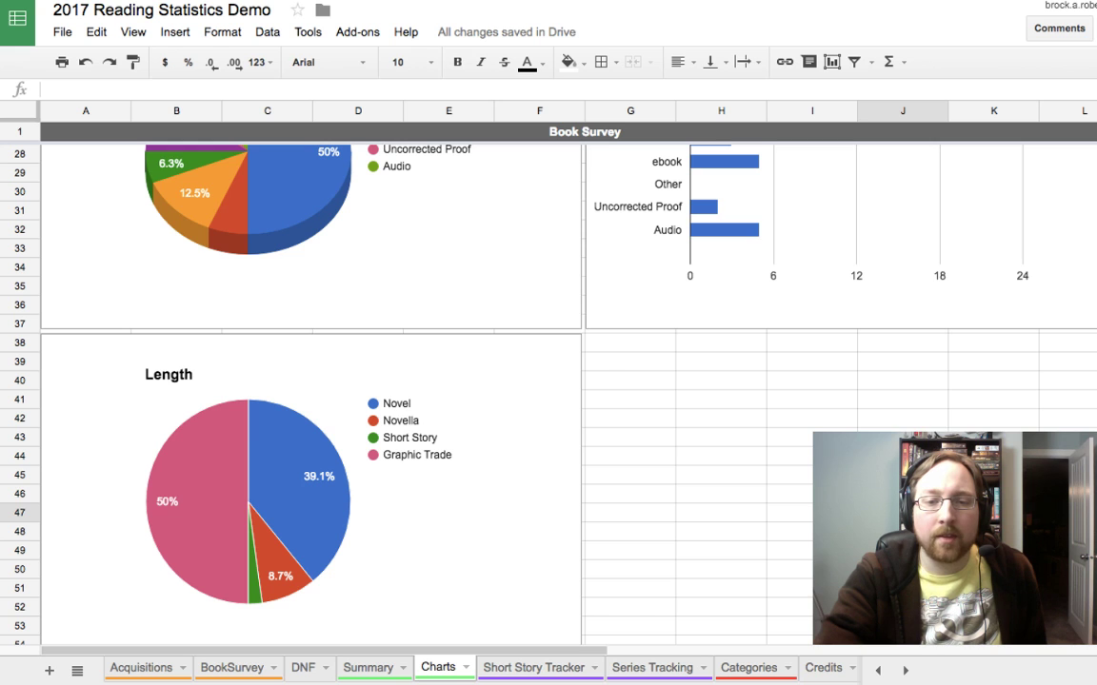
scroll(548, 381, "right", 10)
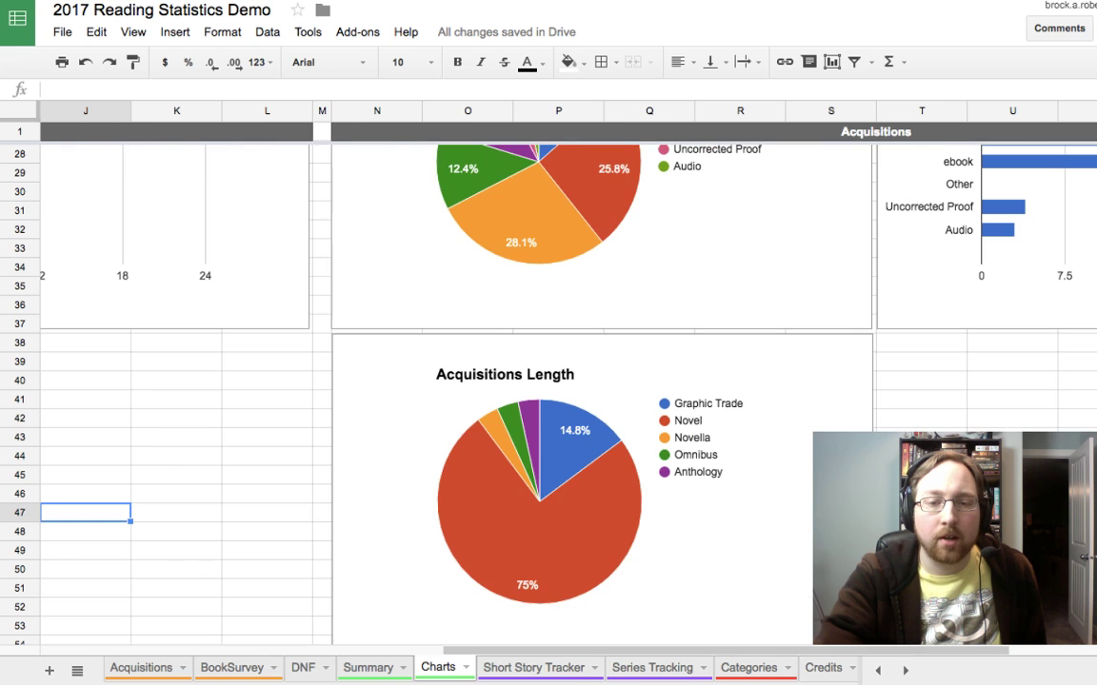
scroll(548, 381, "left", 10)
scroll(548, 381, "down", 8)
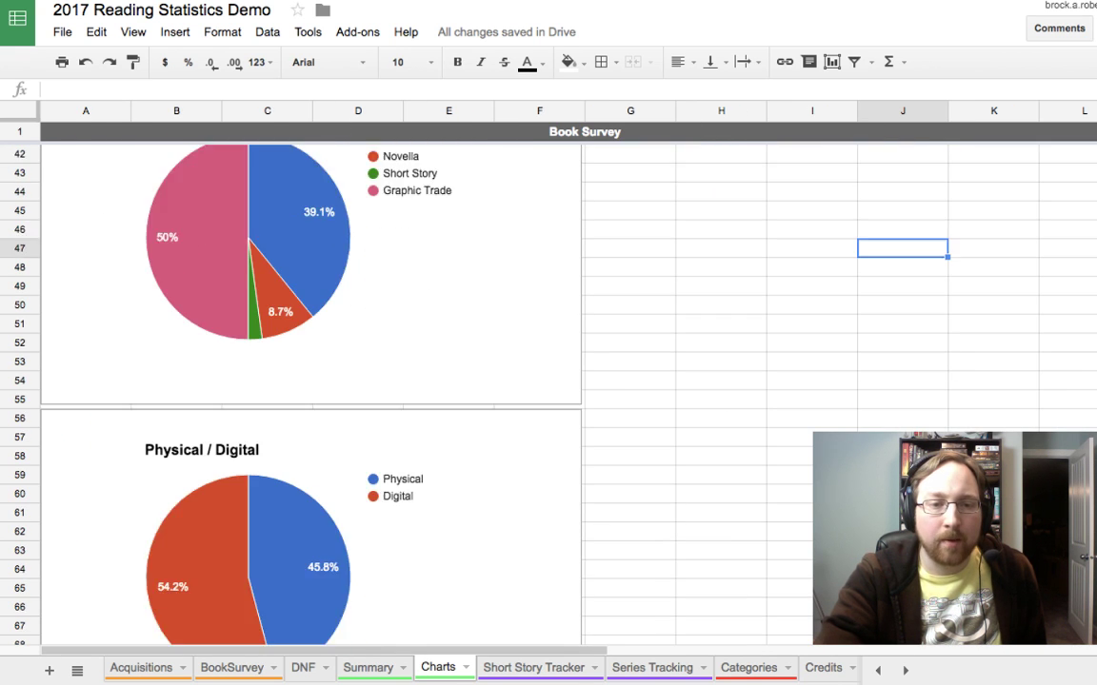
Step: Try placing a duplicate of the Physical / Digital chart beside the original at column G, and remove the copy
left_click(310, 426)
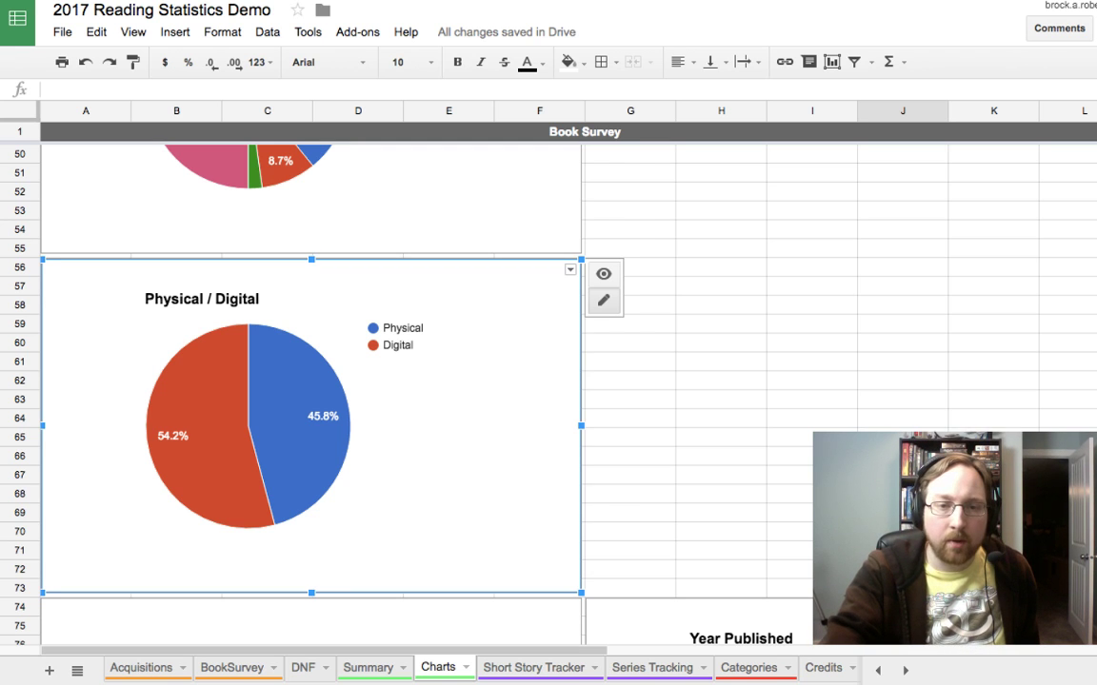
left_click(629, 267)
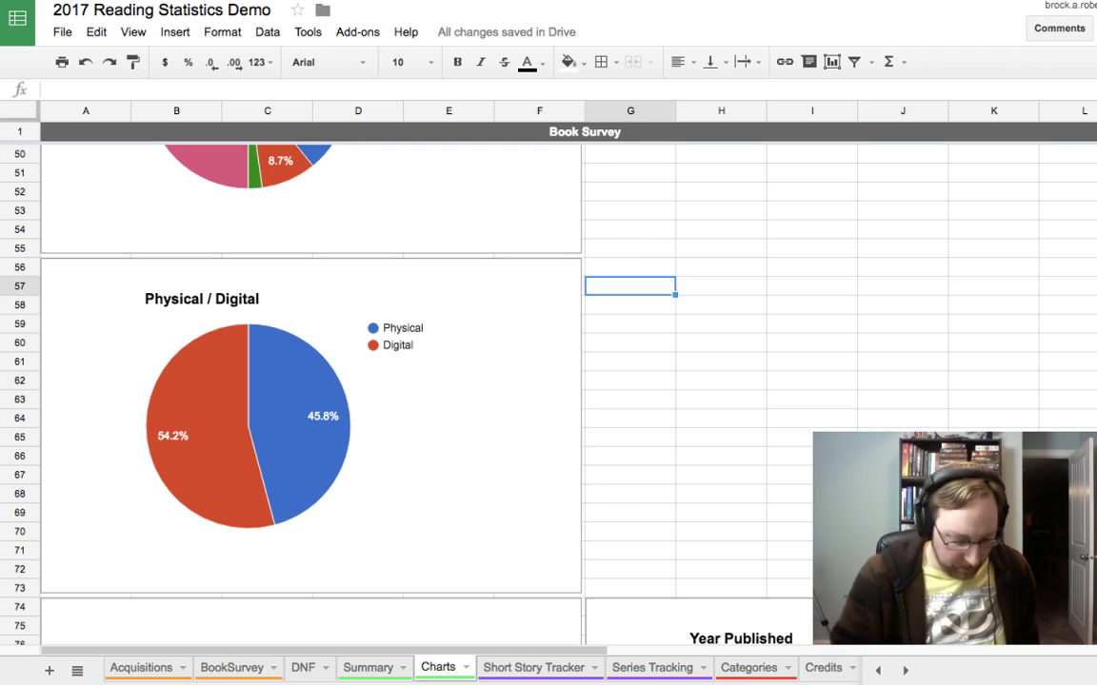
key("ctrl+v")
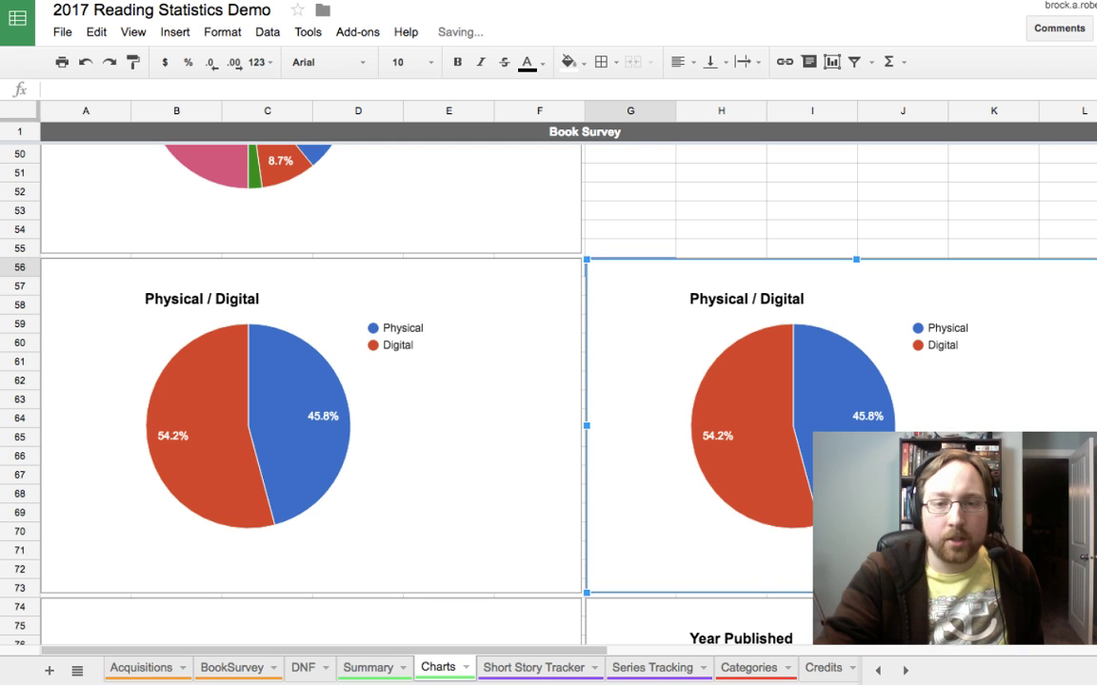
key("Delete")
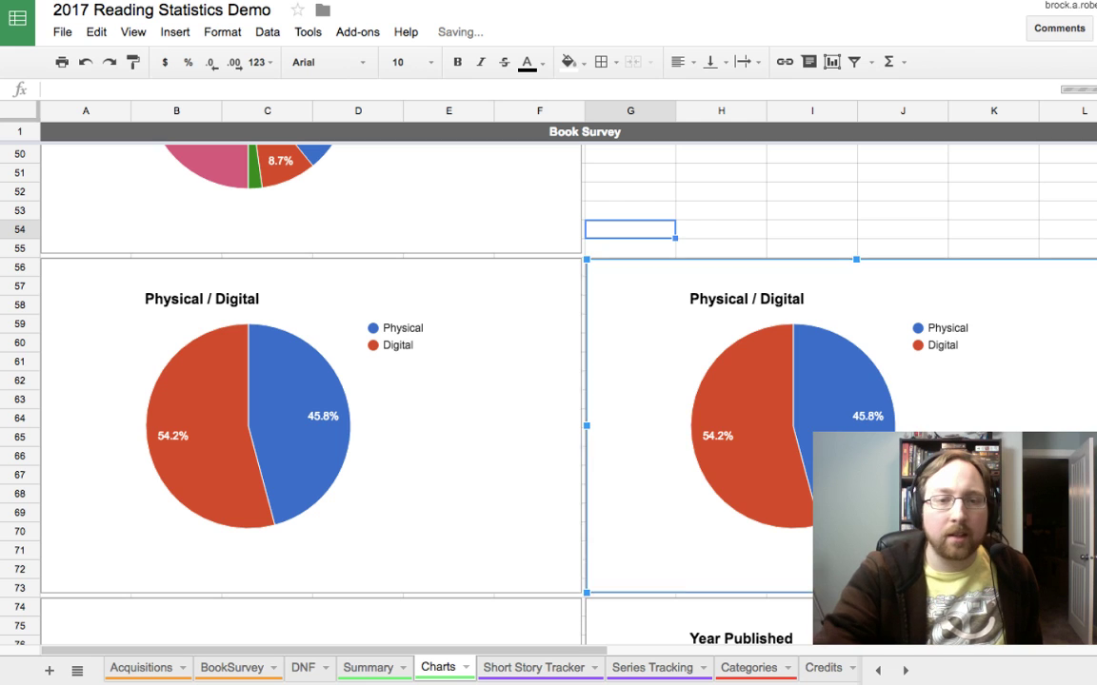
left_click(310, 426)
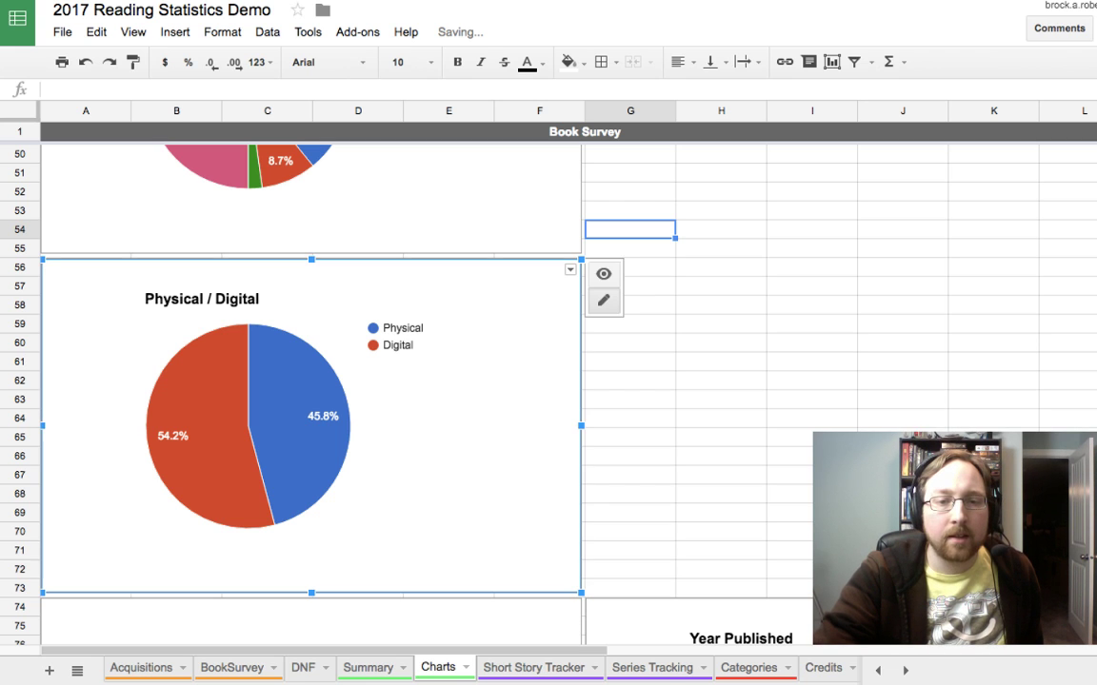
key("Escape")
scroll(311, 381, "up", 1)
left_click(630, 379)
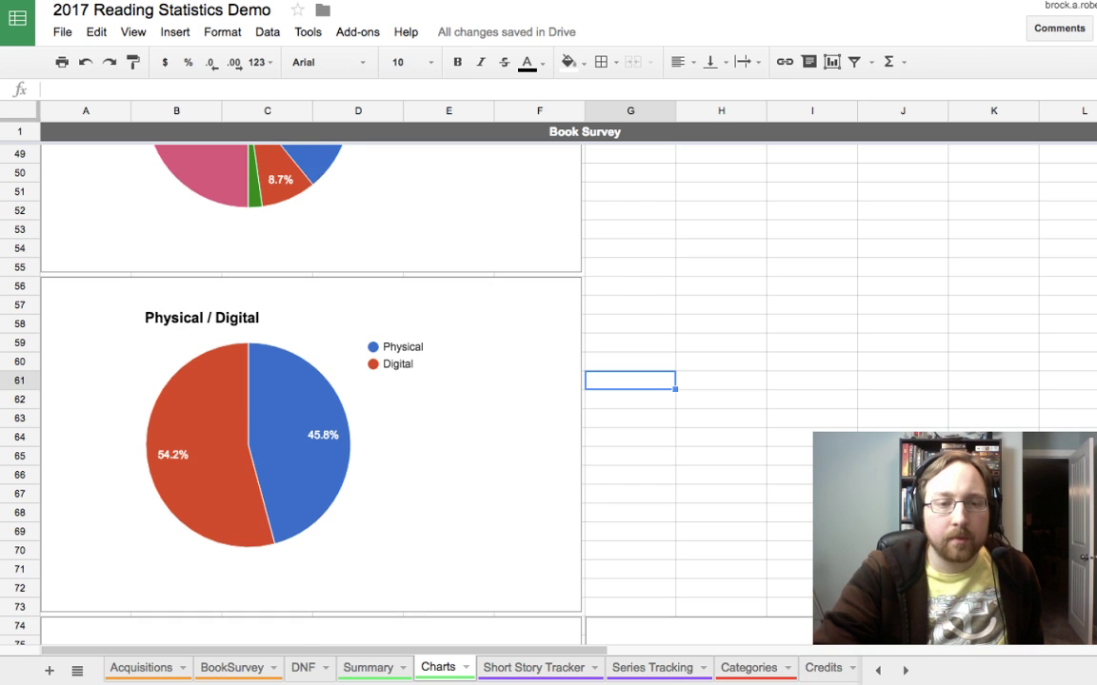
Step: Review the Book Survey charts from page ranges and Year Published through Publisher, Book Status, Location and Purchased / Free to Reviewed and Star Ratings
scroll(310, 381, "up", 1)
scroll(311, 381, "down", 6)
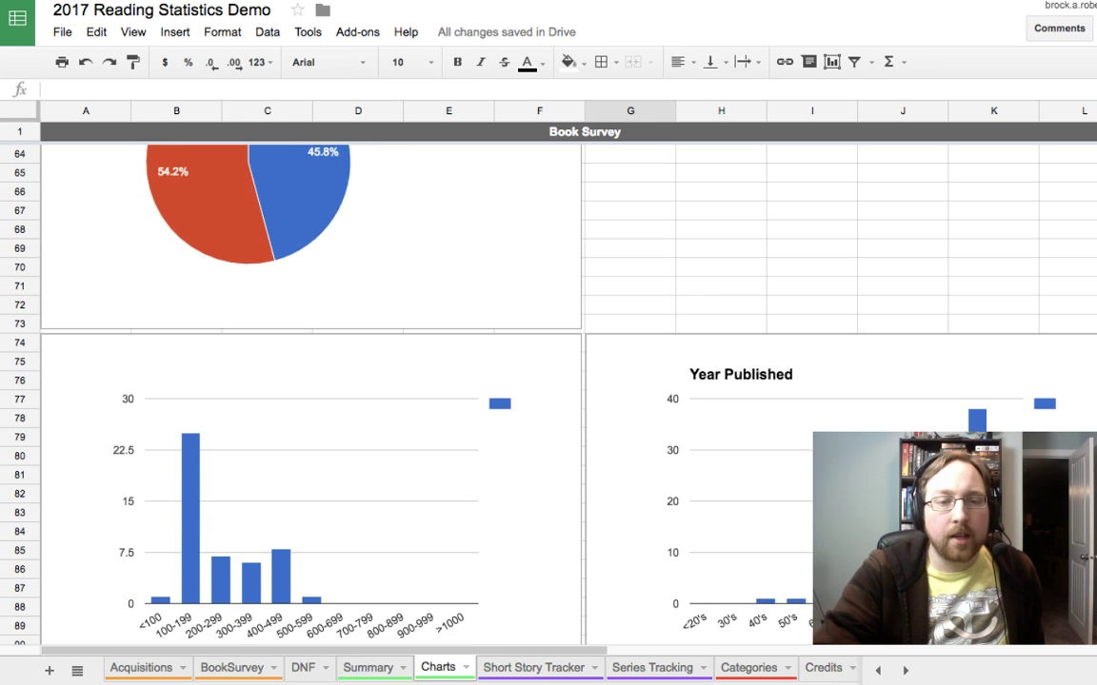
scroll(310, 381, "down", 1)
scroll(310, 380, "down", 3)
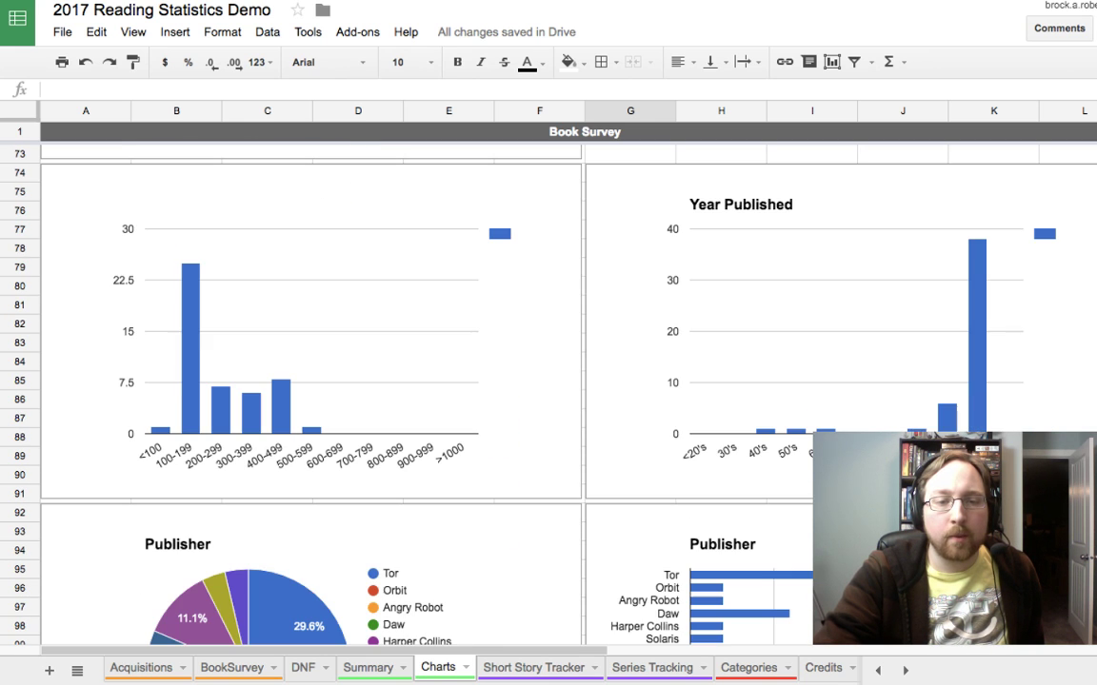
scroll(310, 381, "down", 7)
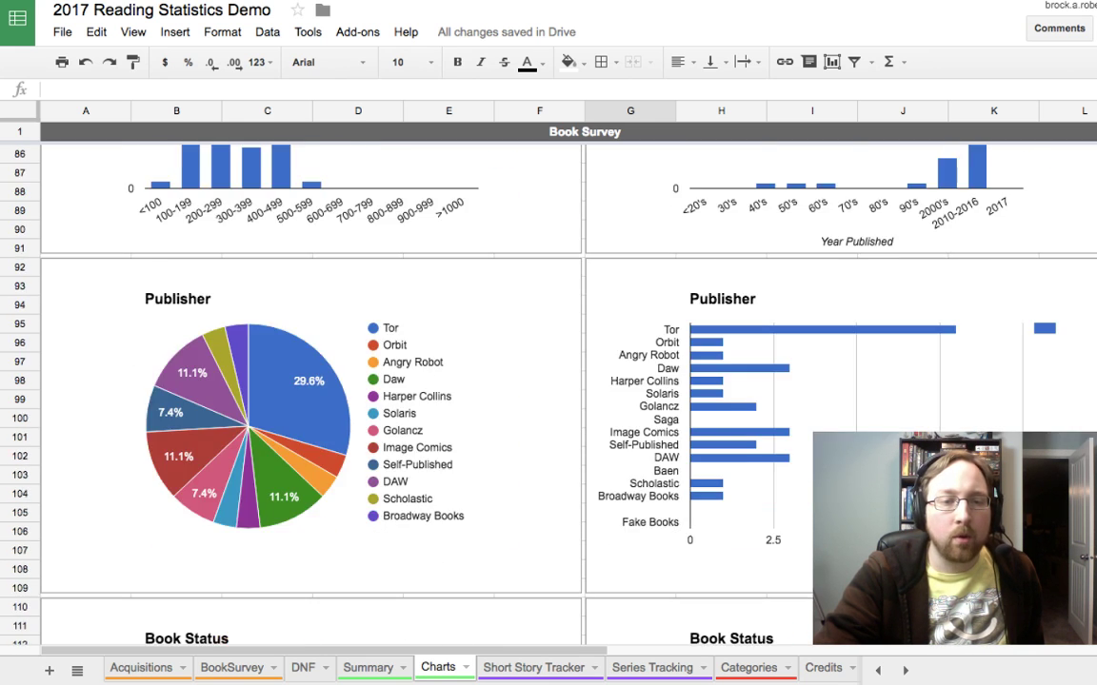
scroll(310, 381, "down", 6)
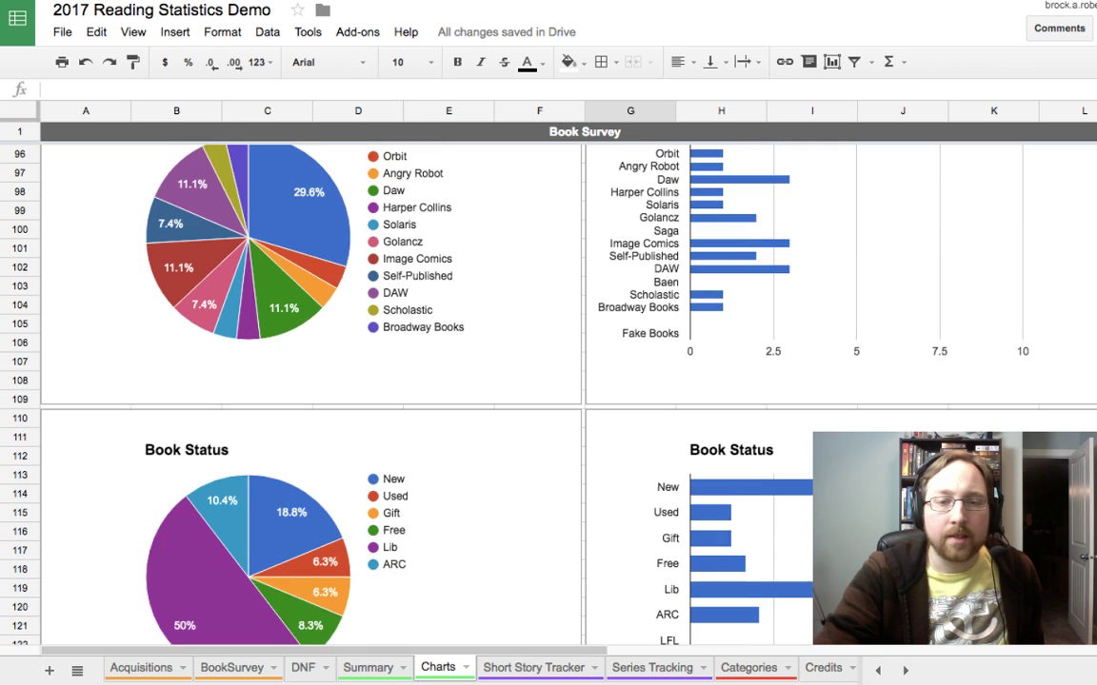
scroll(310, 381, "down", 7)
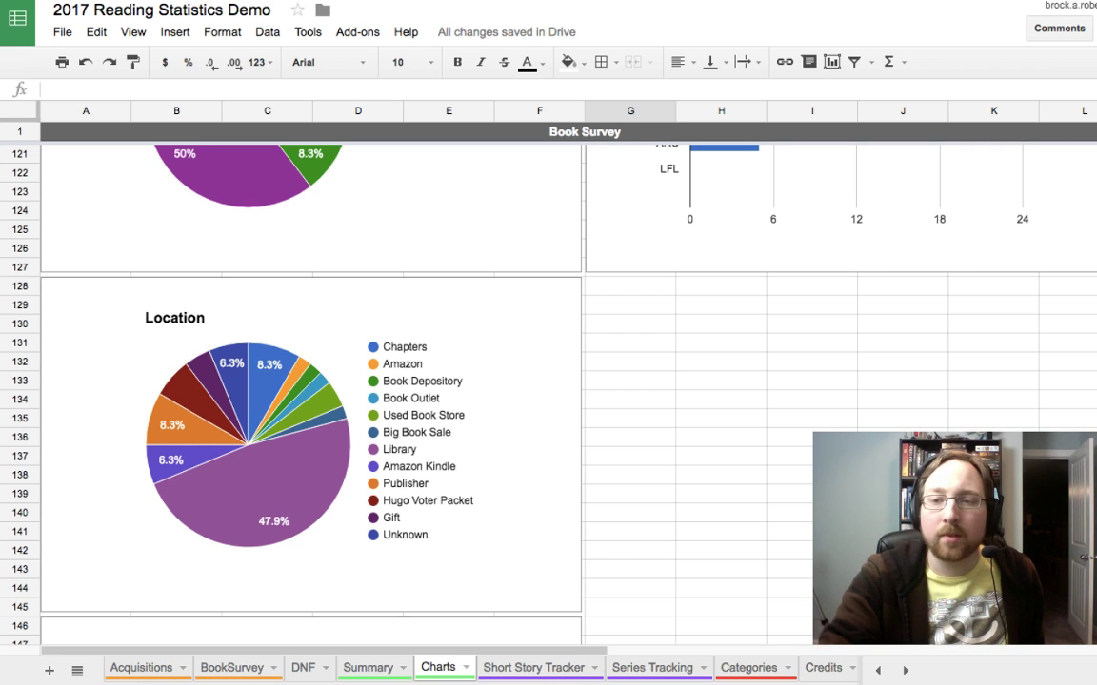
scroll(310, 381, "down", 4)
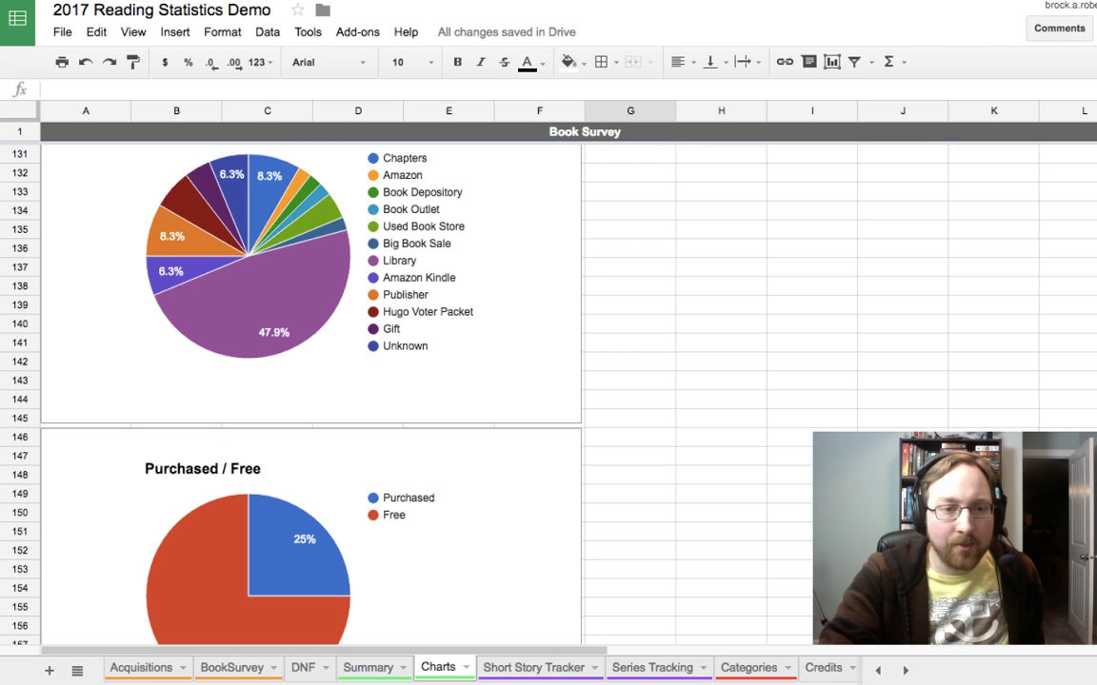
scroll(310, 380, "down", 4)
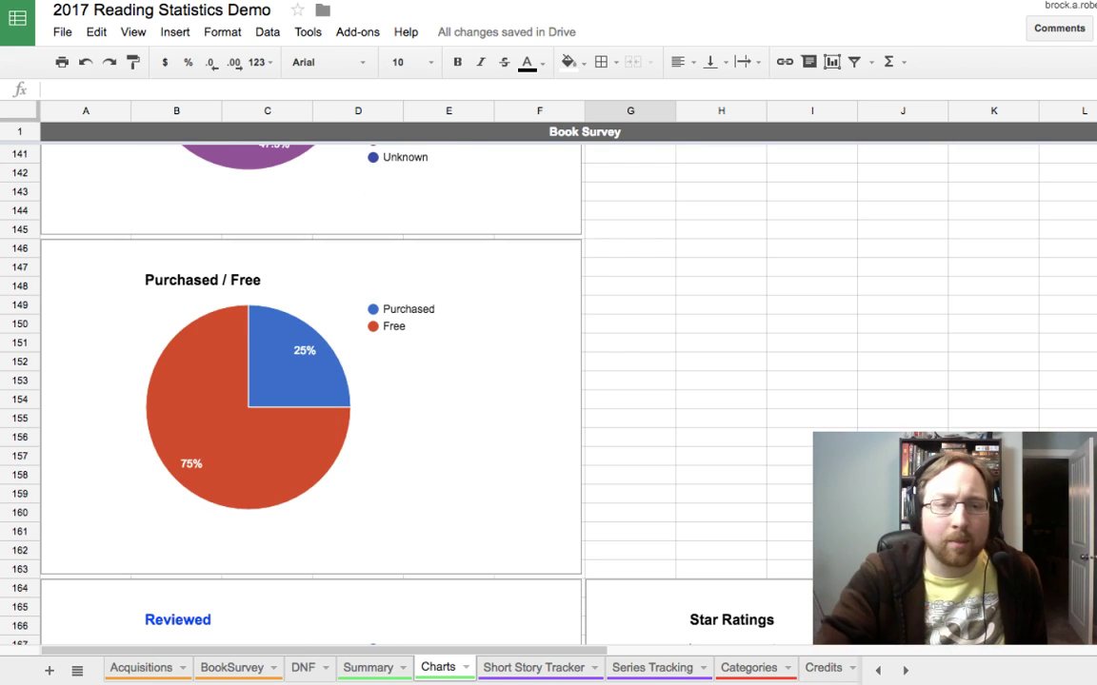
scroll(310, 380, "down", 5)
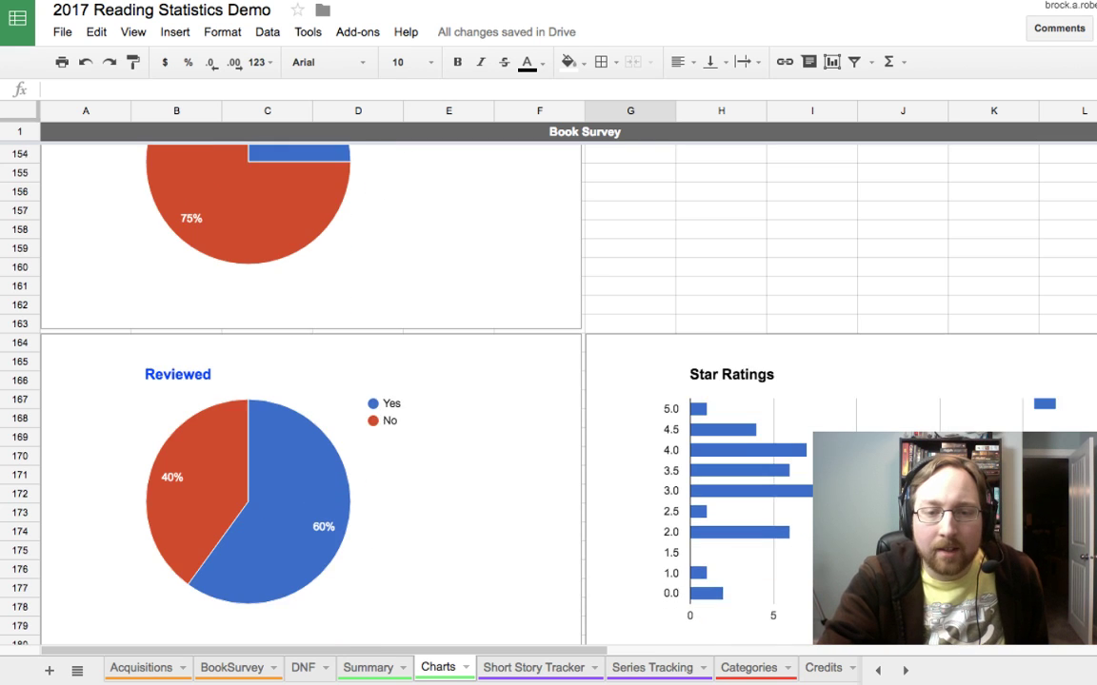
Step: Review the monthly books and pages charts, Reading Challenge Goal, TBR Progress, and the Author Gender and Protagonist Gender charts
scroll(311, 380, "down", 3)
scroll(311, 380, "down", 5)
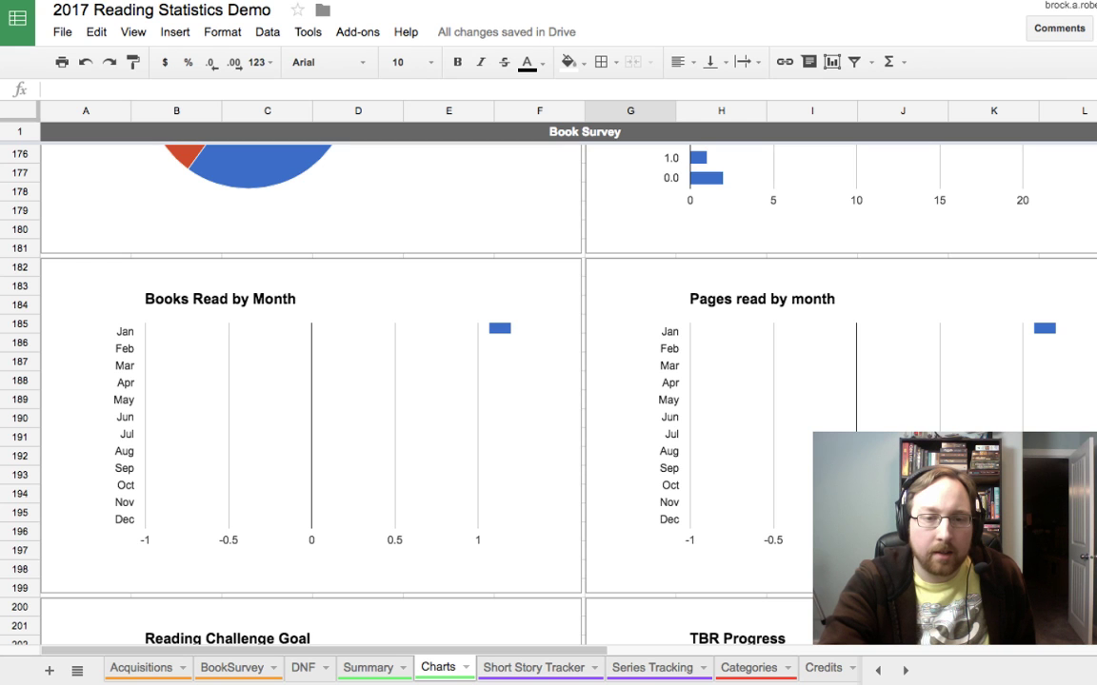
scroll(310, 381, "down", 6)
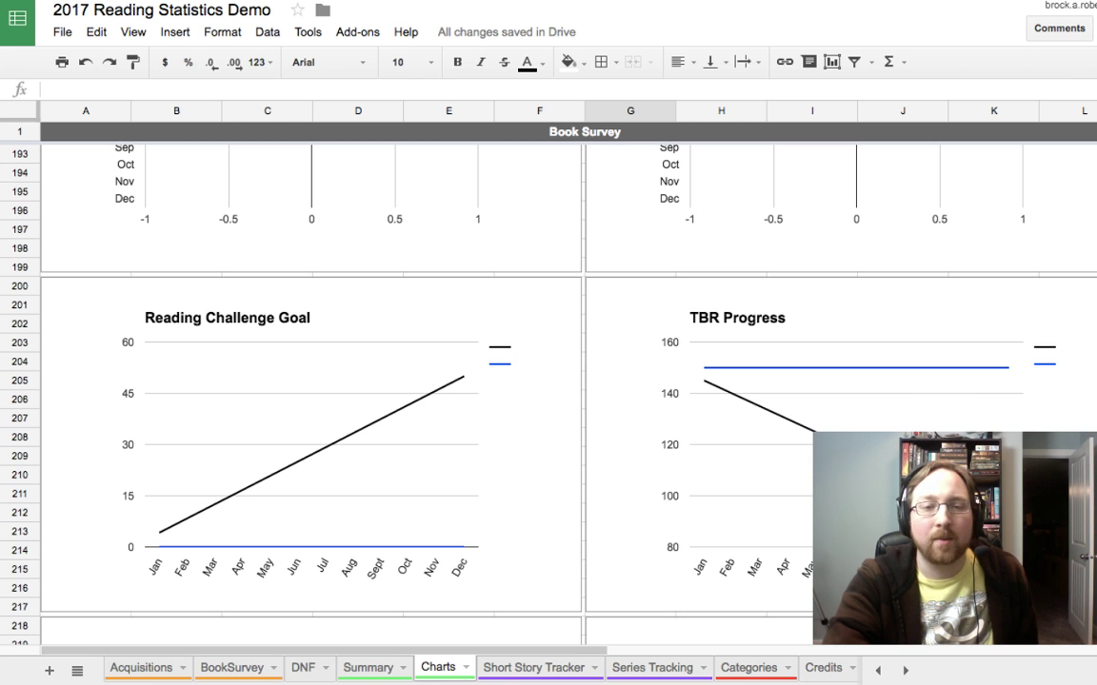
scroll(548, 380, "right", 5)
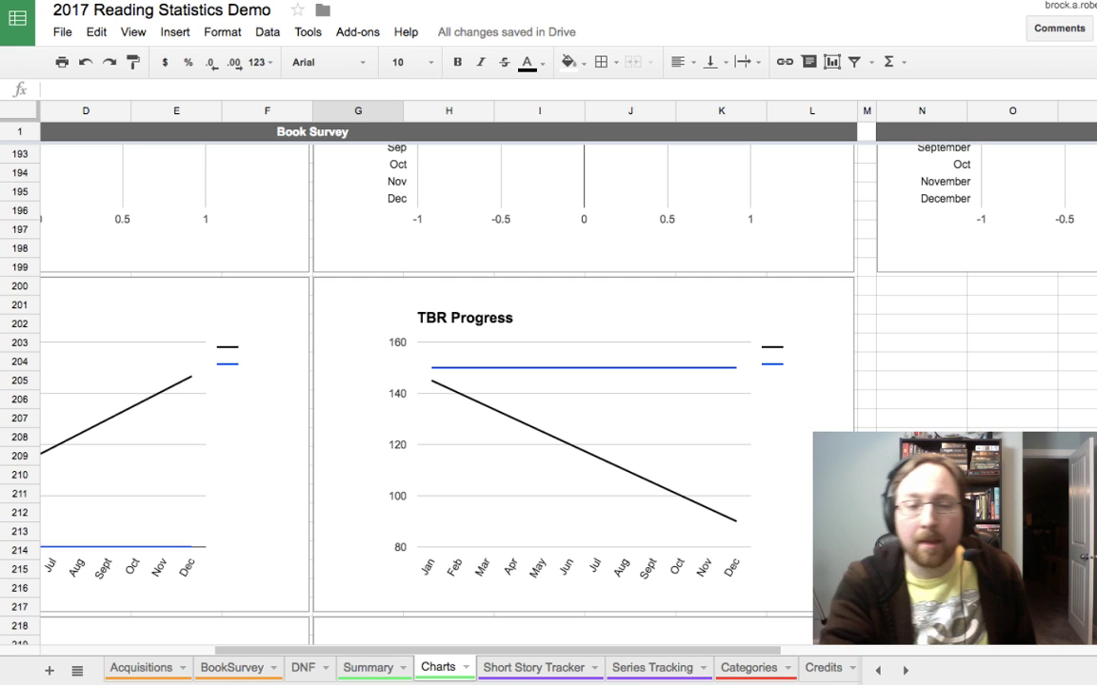
scroll(447, 381, "down", 5)
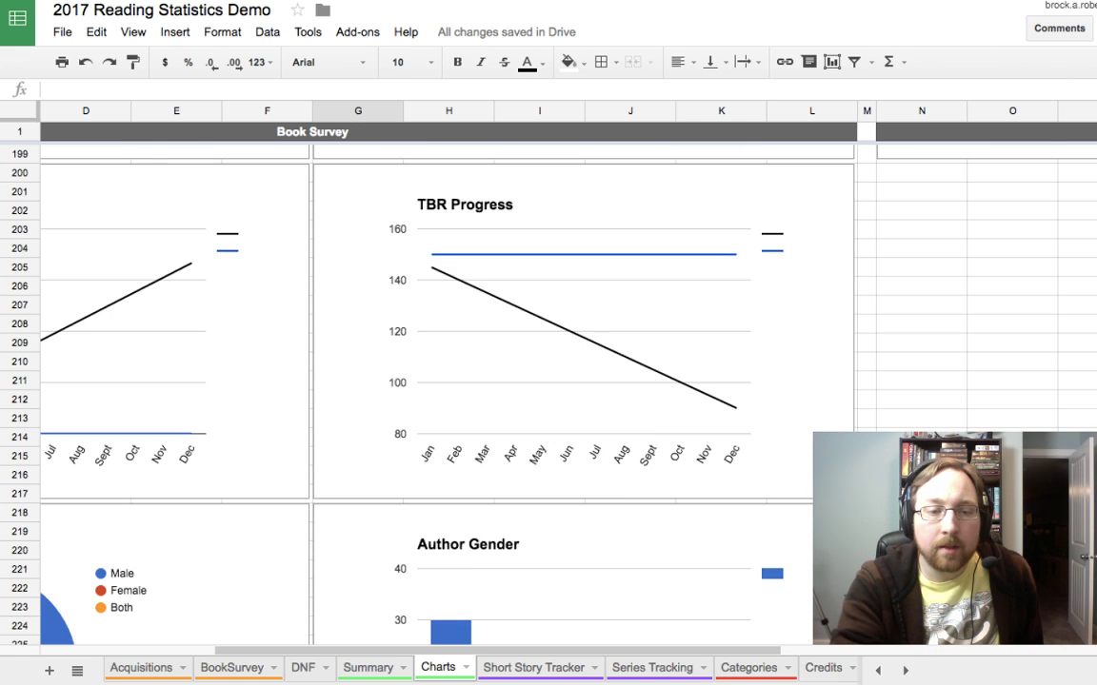
scroll(549, 380, "down", 2)
scroll(548, 381, "right", 2)
scroll(548, 381, "left", 5)
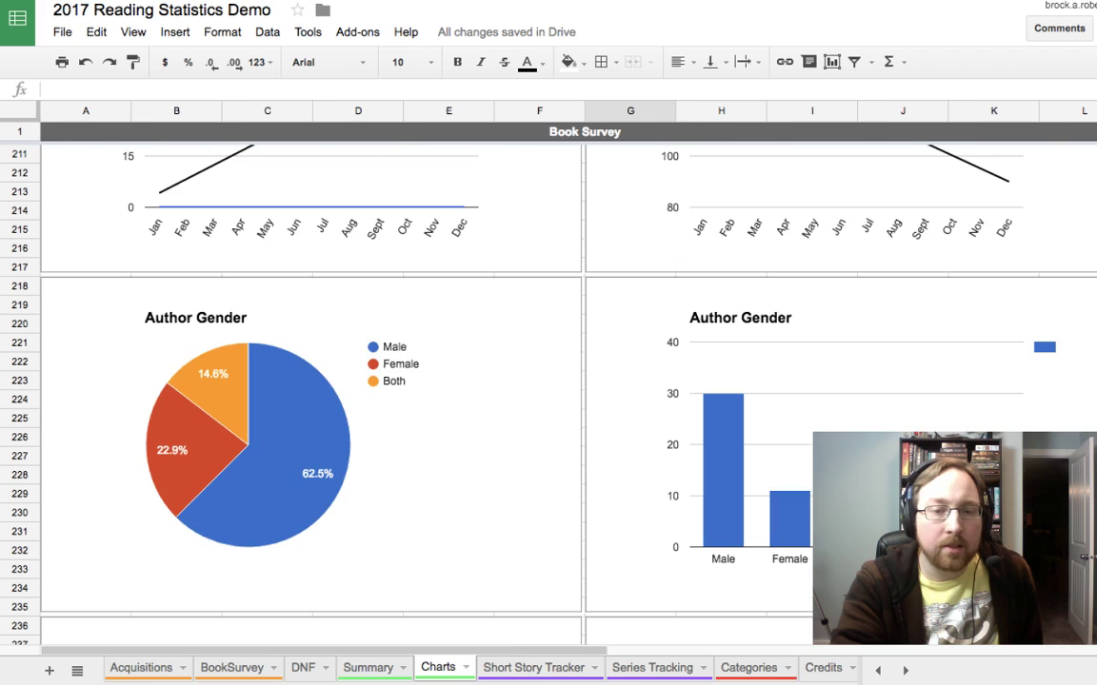
scroll(548, 381, "down", 2)
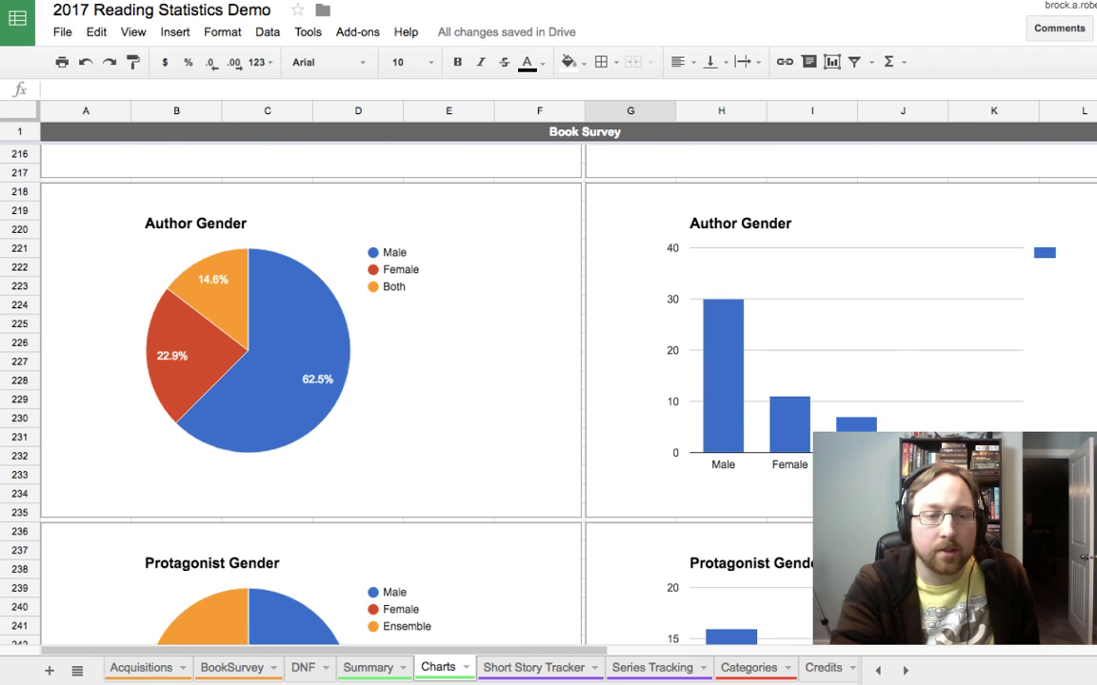
scroll(548, 381, "down", 4)
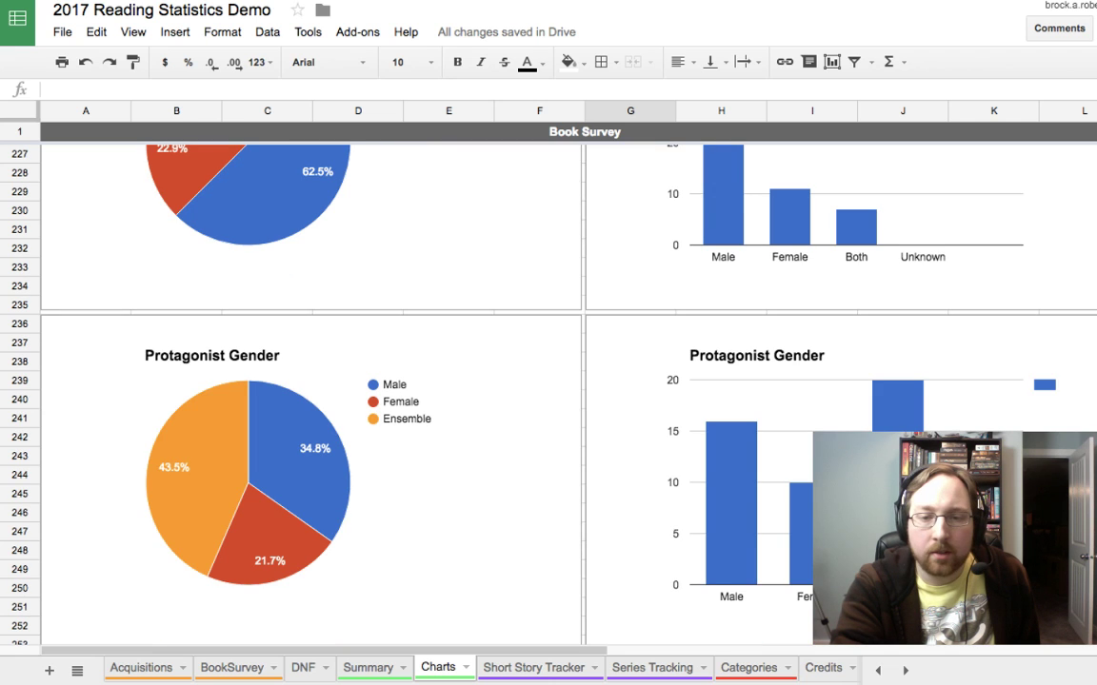
Step: Compare the Age Group charts for Book Survey and Acquisitions, and view the country map and Country pie chart
scroll(548, 381, "down", 6)
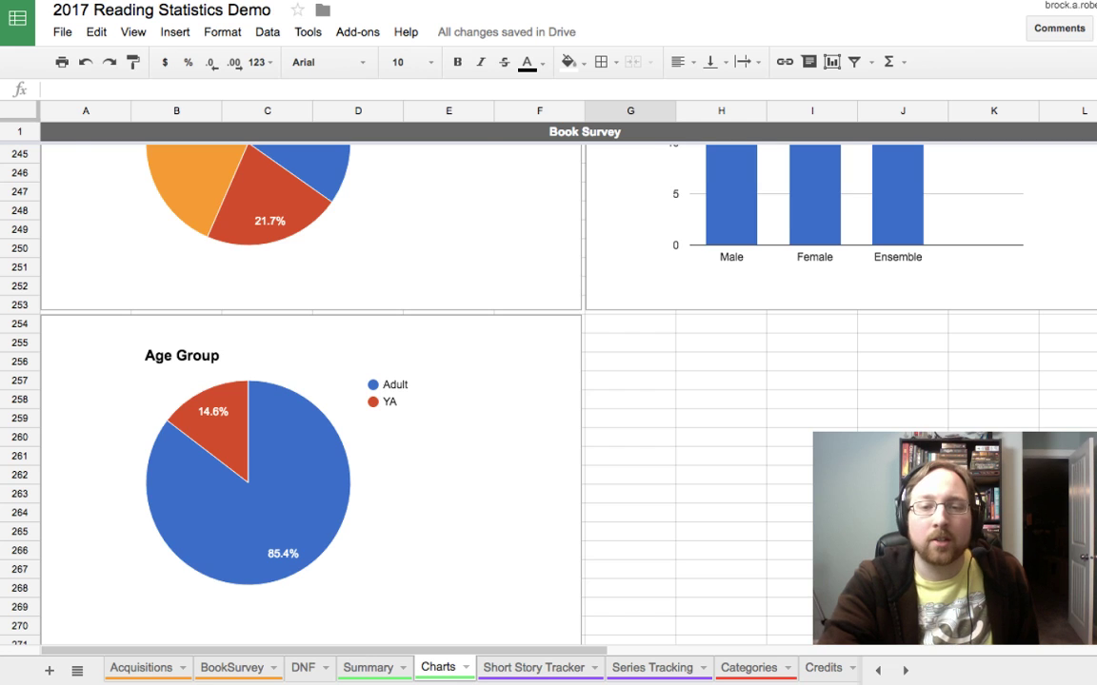
scroll(549, 381, "right", 10)
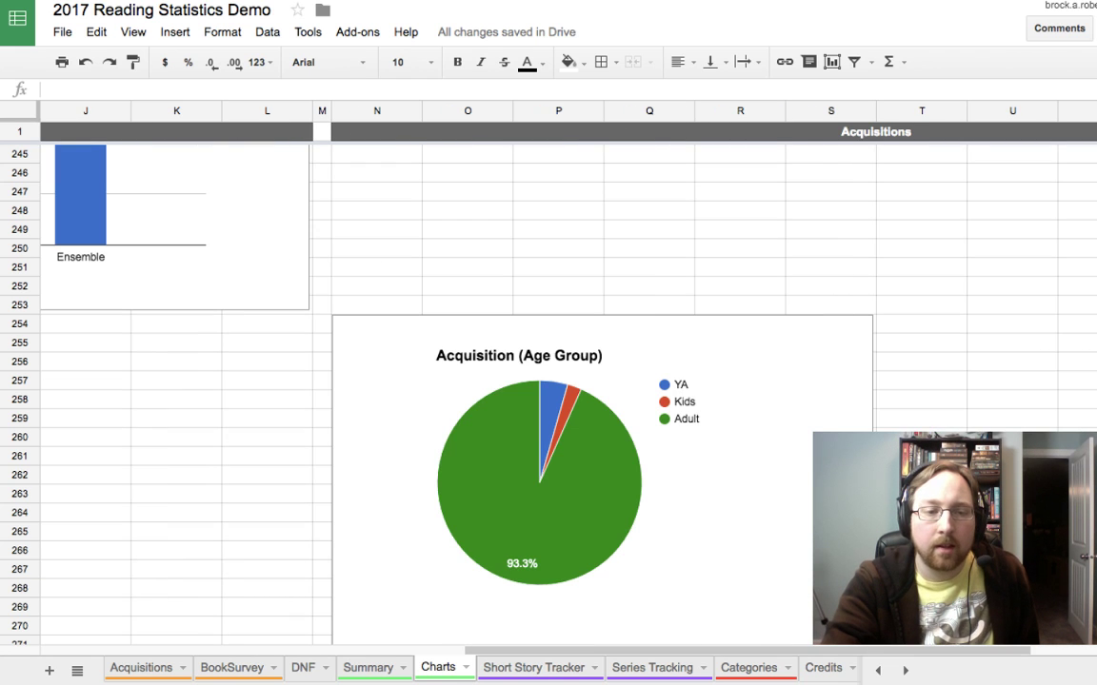
scroll(548, 381, "down", 4)
scroll(549, 381, "right", 3)
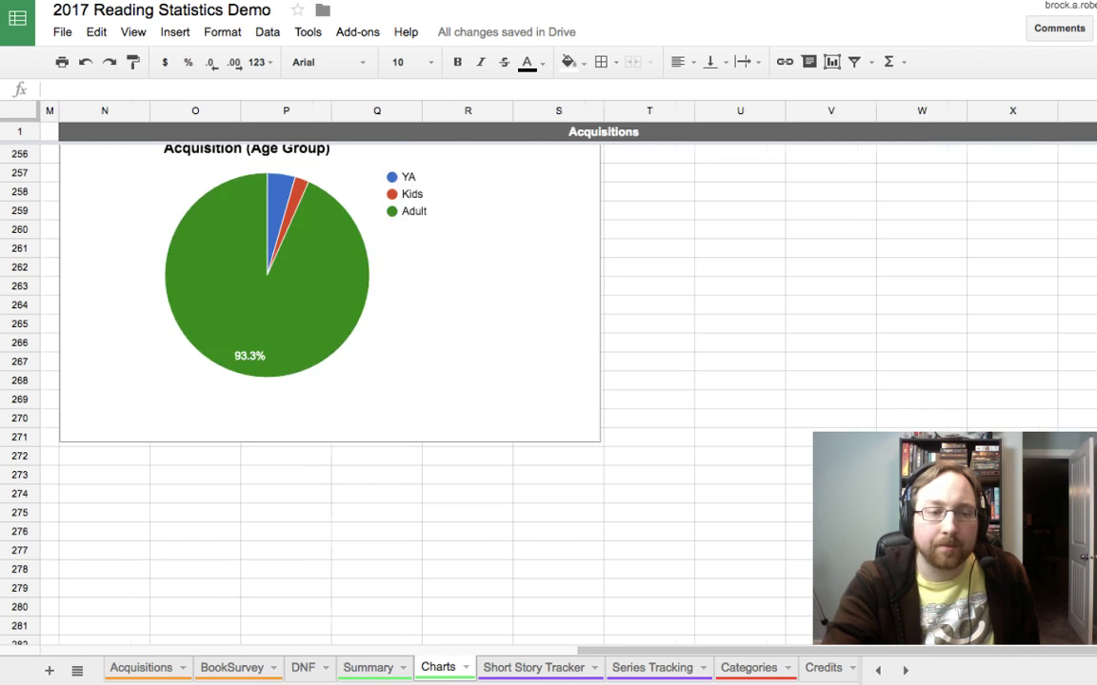
scroll(549, 380, "left", 12)
scroll(548, 380, "down", 5)
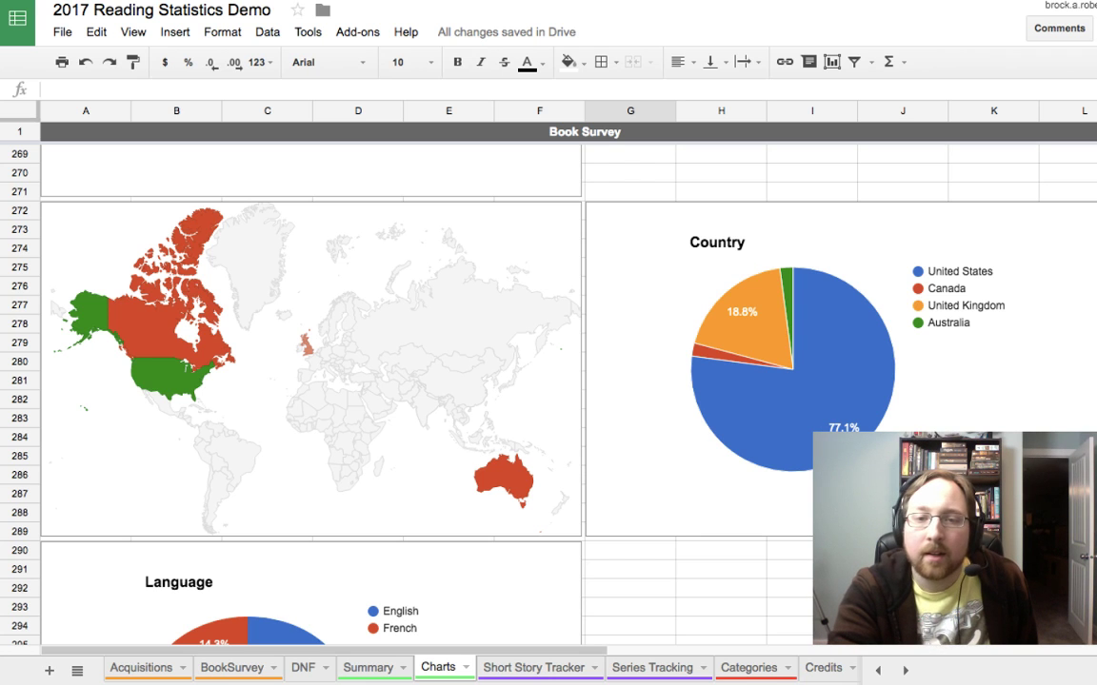
Step: Review the Language, Series / Standalone, Series Breakdown and Series Tracking charts
scroll(548, 380, "down", 1)
scroll(548, 381, "down", 10)
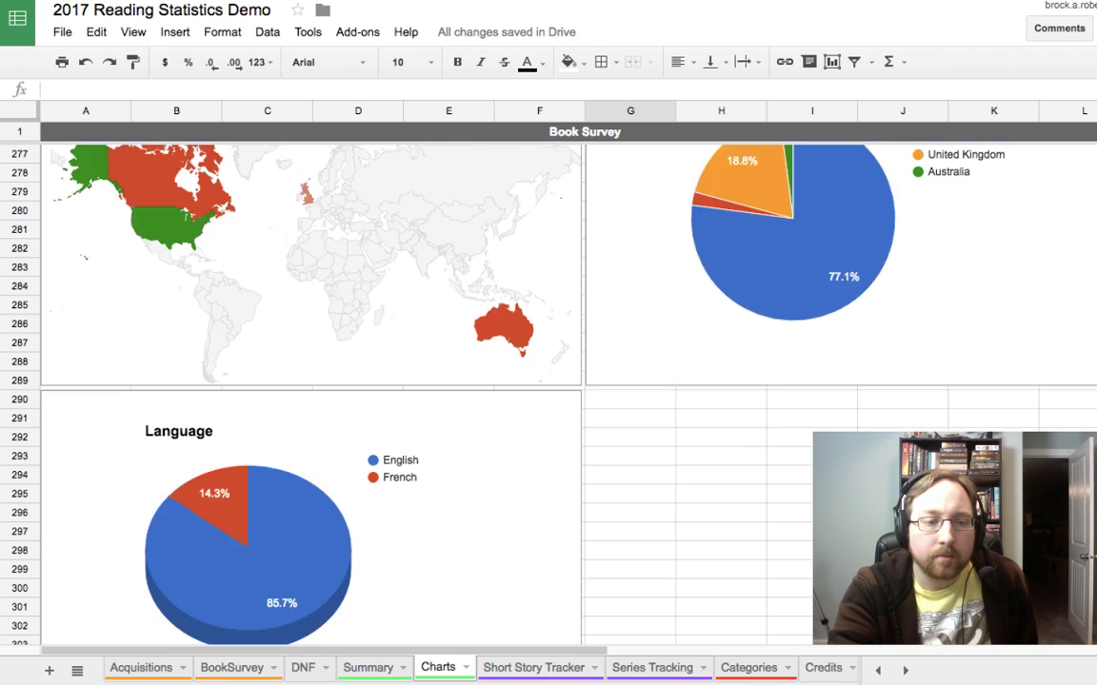
scroll(548, 381, "down", 9)
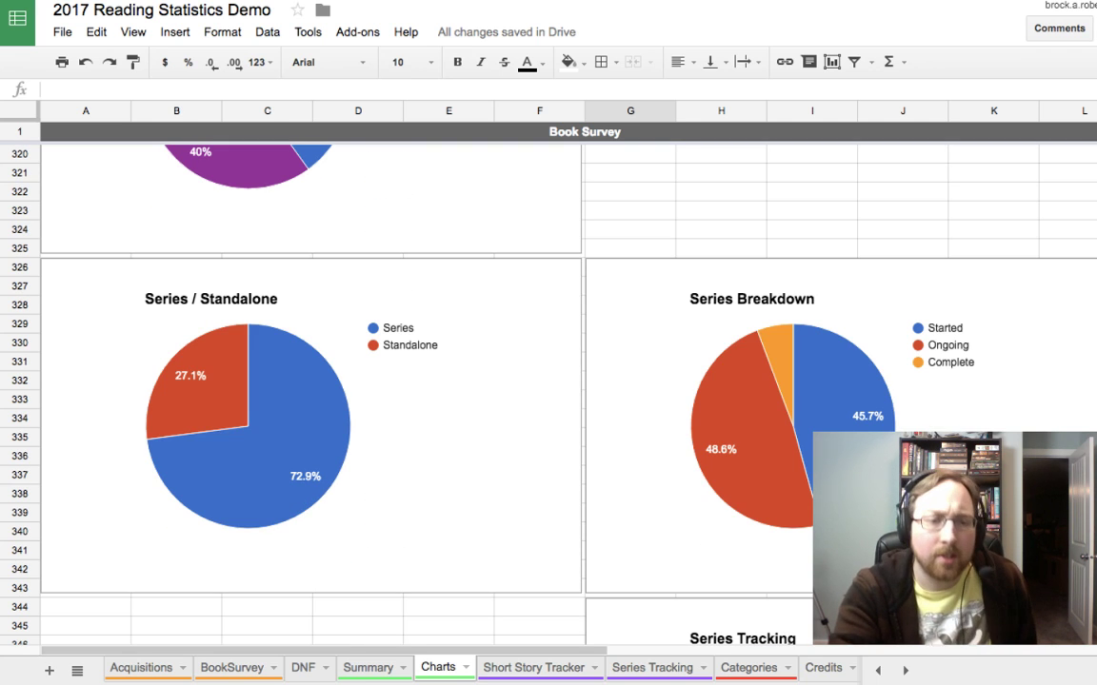
scroll(548, 381, "down", 1)
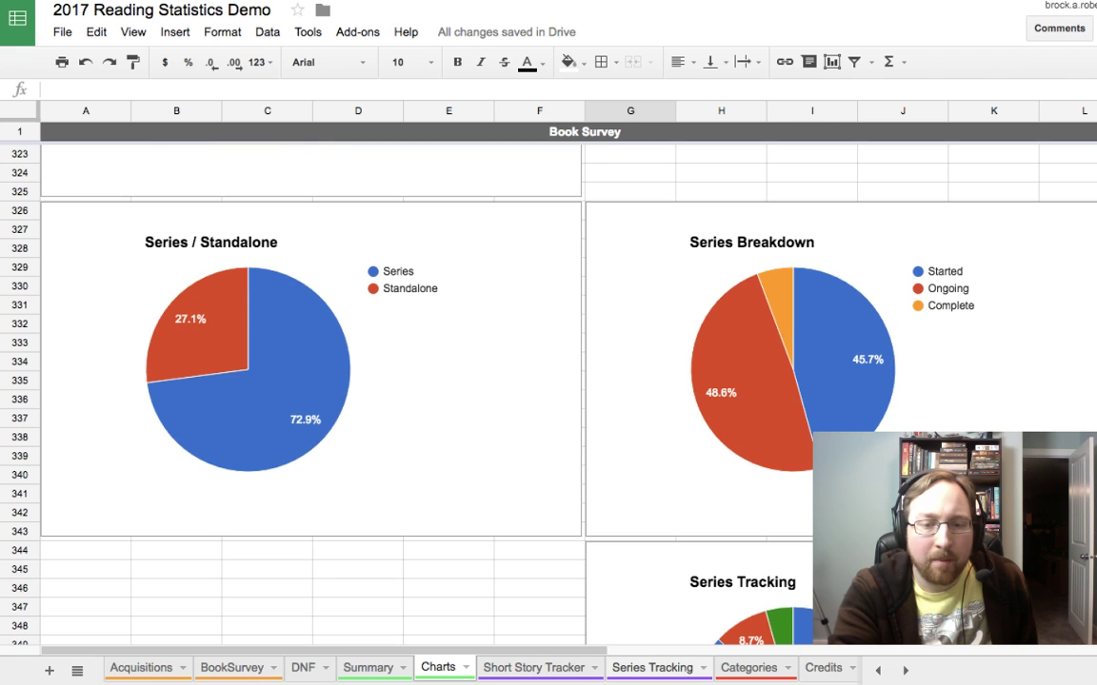
scroll(548, 381, "down", 1)
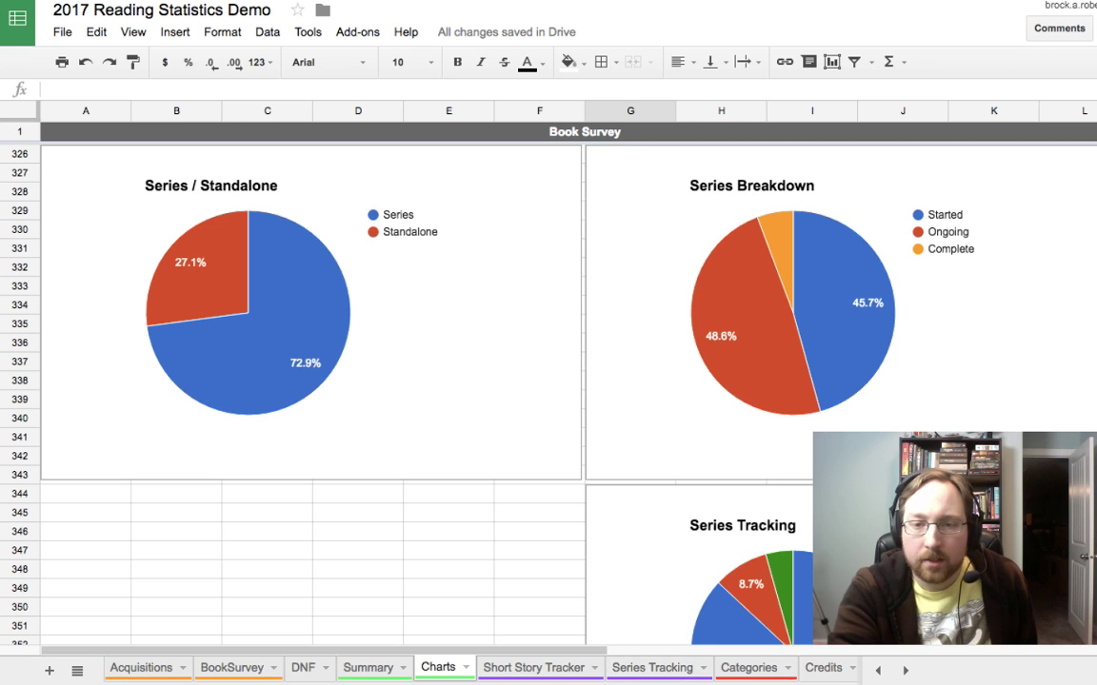
scroll(548, 381, "down", 2)
scroll(548, 381, "up", 2)
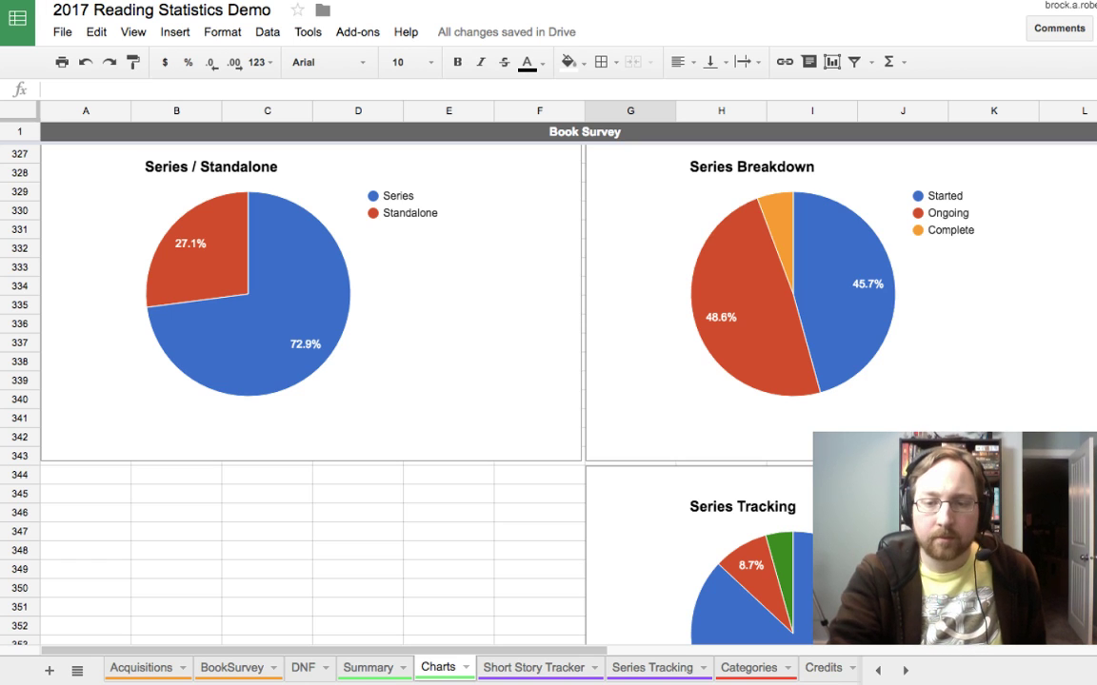
scroll(549, 381, "down", 10)
scroll(548, 381, "up", 15)
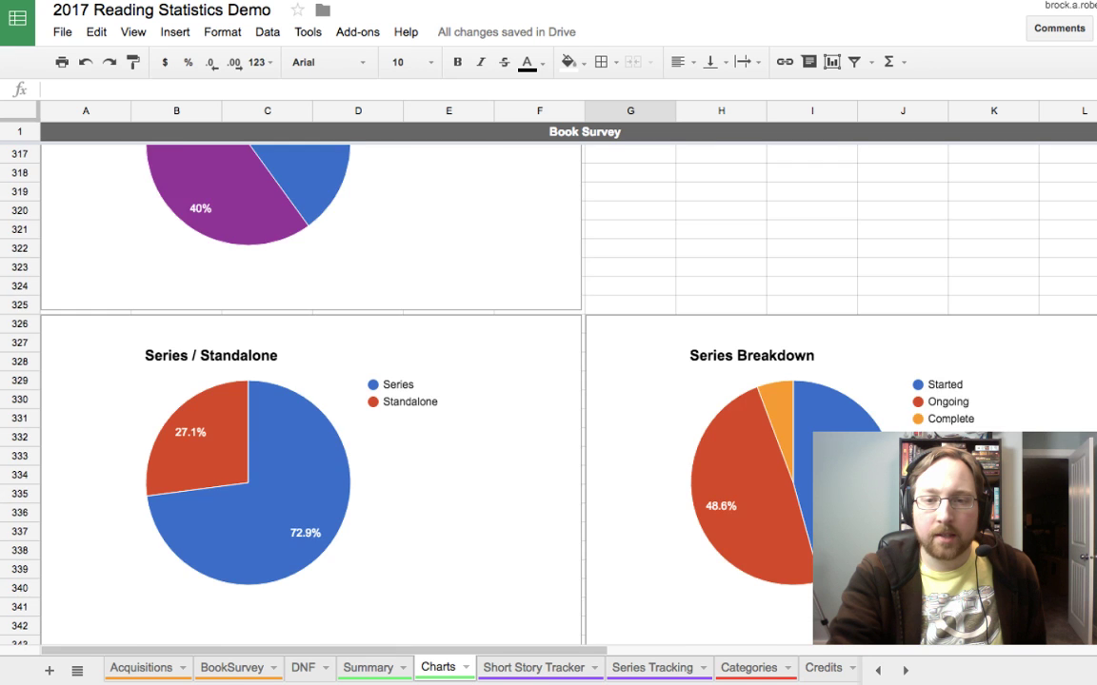
scroll(549, 381, "down", 5)
scroll(548, 381, "up", 4)
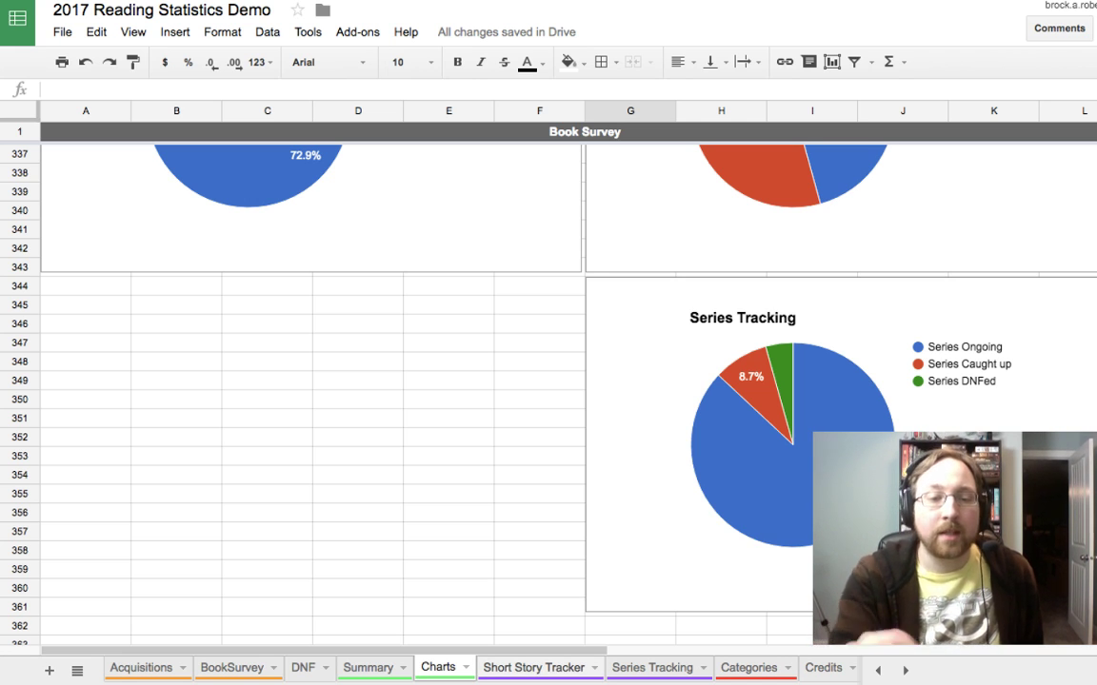
Step: Open the Short Story Tracker sheet and look across its columns through Date Read
left_click(533, 667)
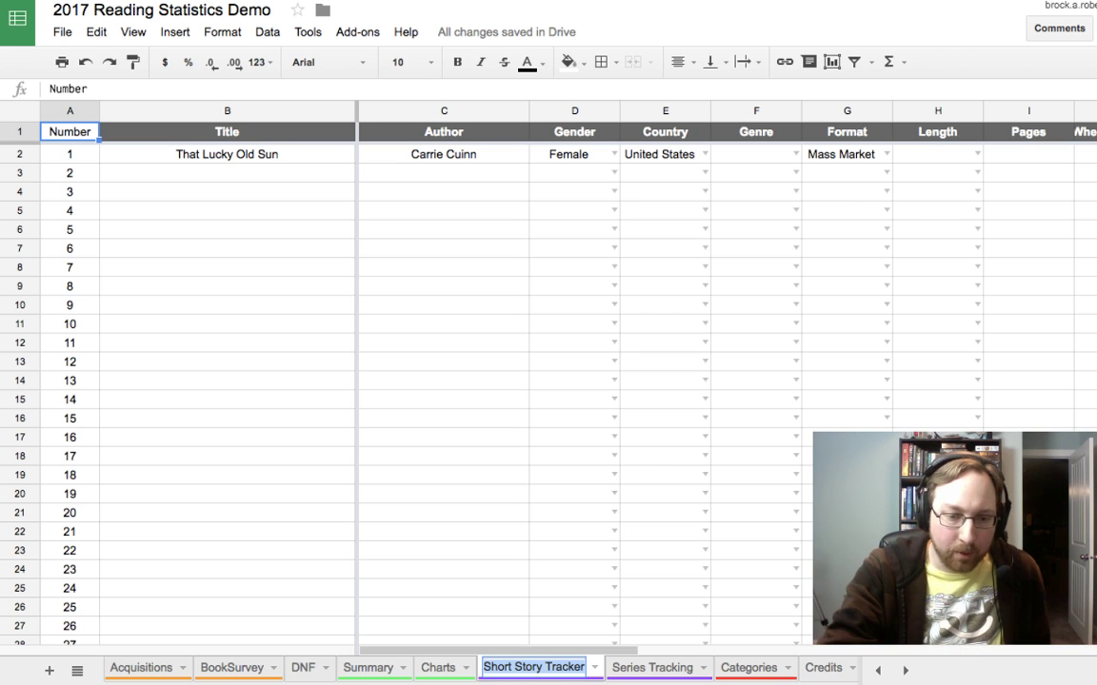
scroll(723, 380, "right", 8)
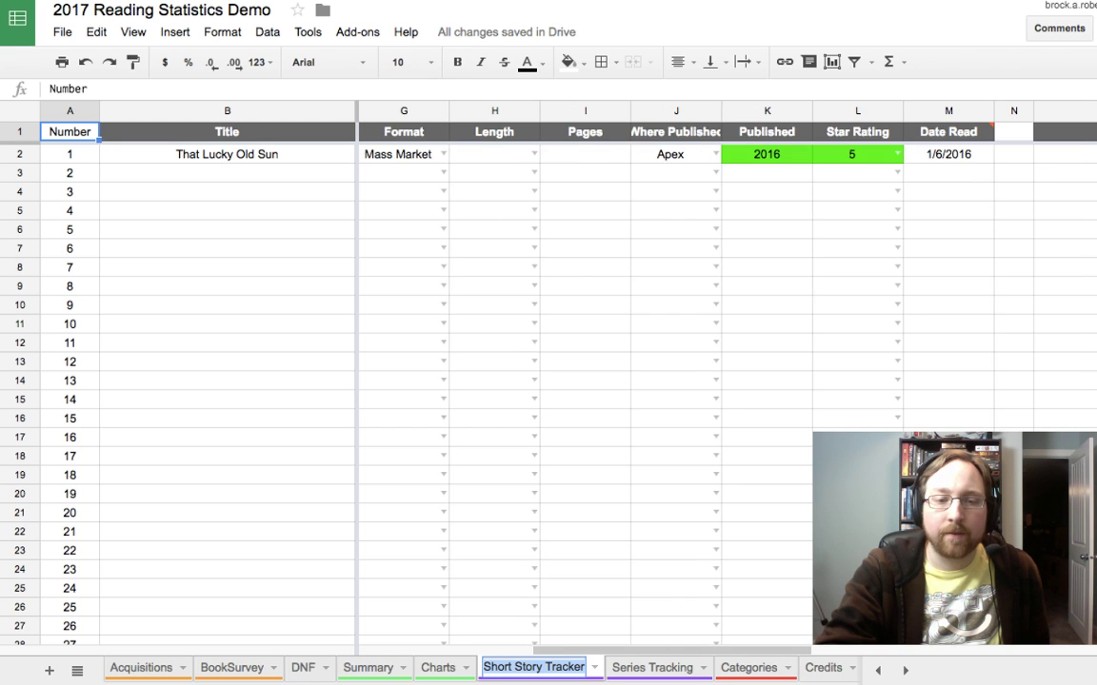
scroll(724, 381, "left", 8)
key("Escape")
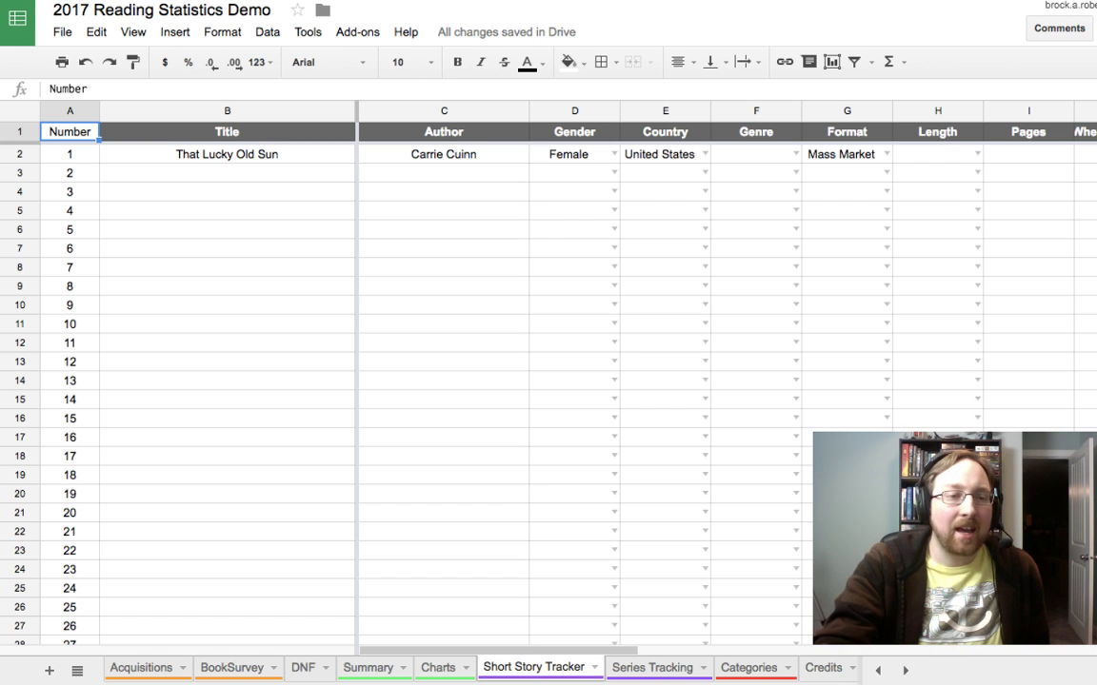
Step: Examine the Title, Author, Gender, Country and Genre fields in the empty row for story number 2
left_click(227, 248)
left_click(443, 173)
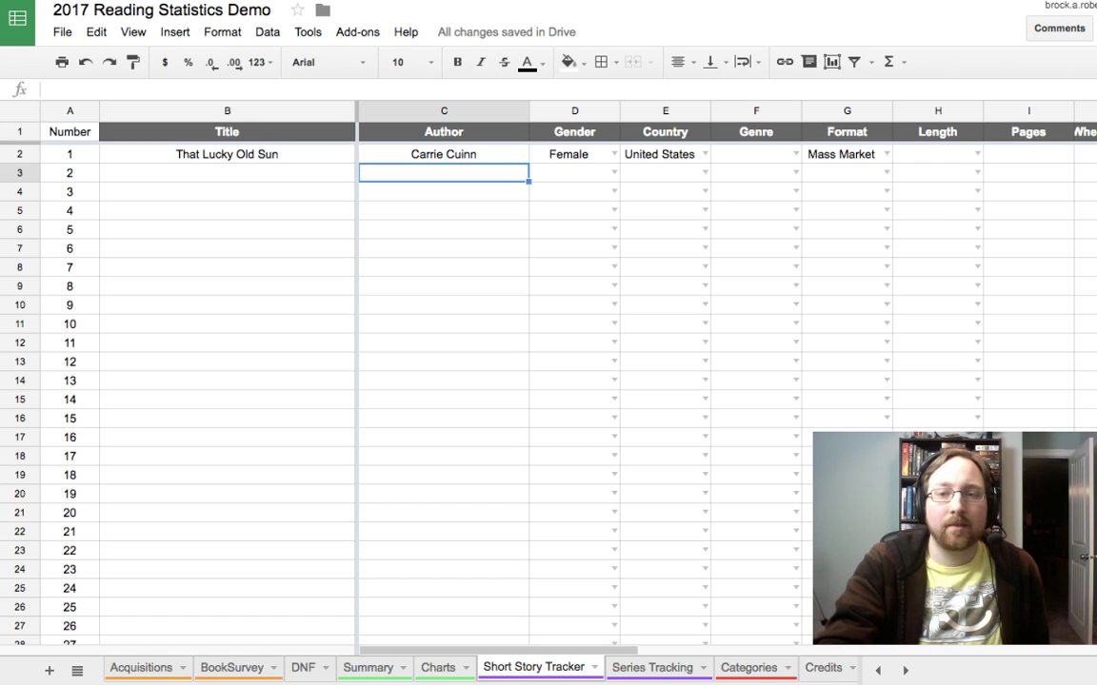
left_click(226, 172)
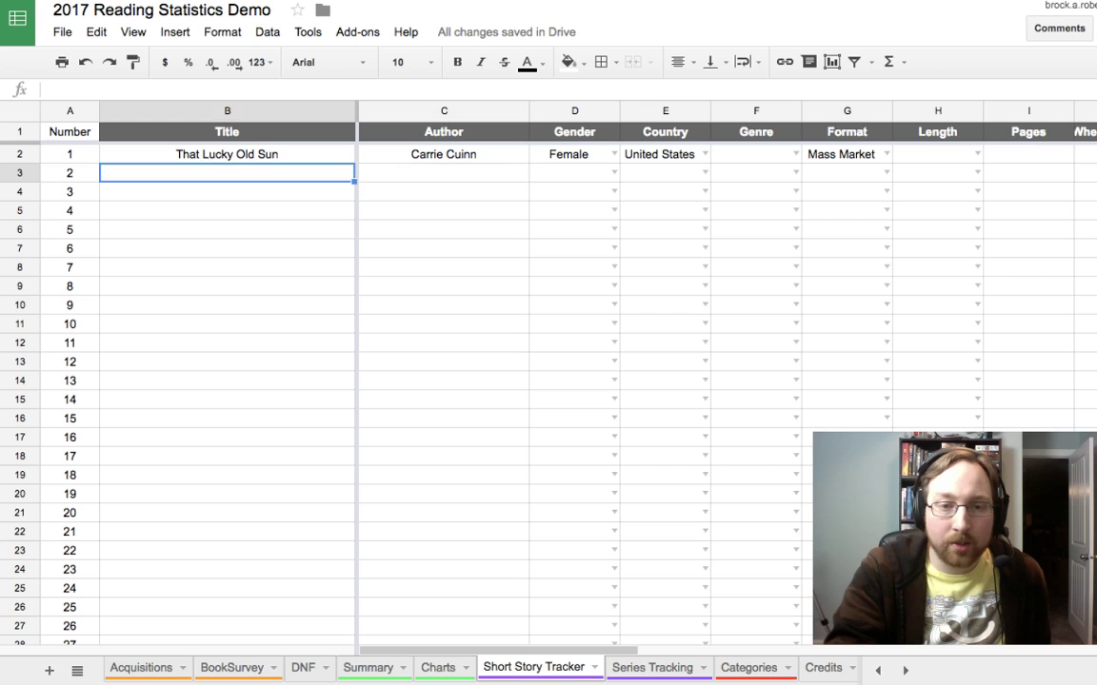
left_click(444, 172)
left_click(756, 172)
left_click(574, 173)
left_click(443, 172)
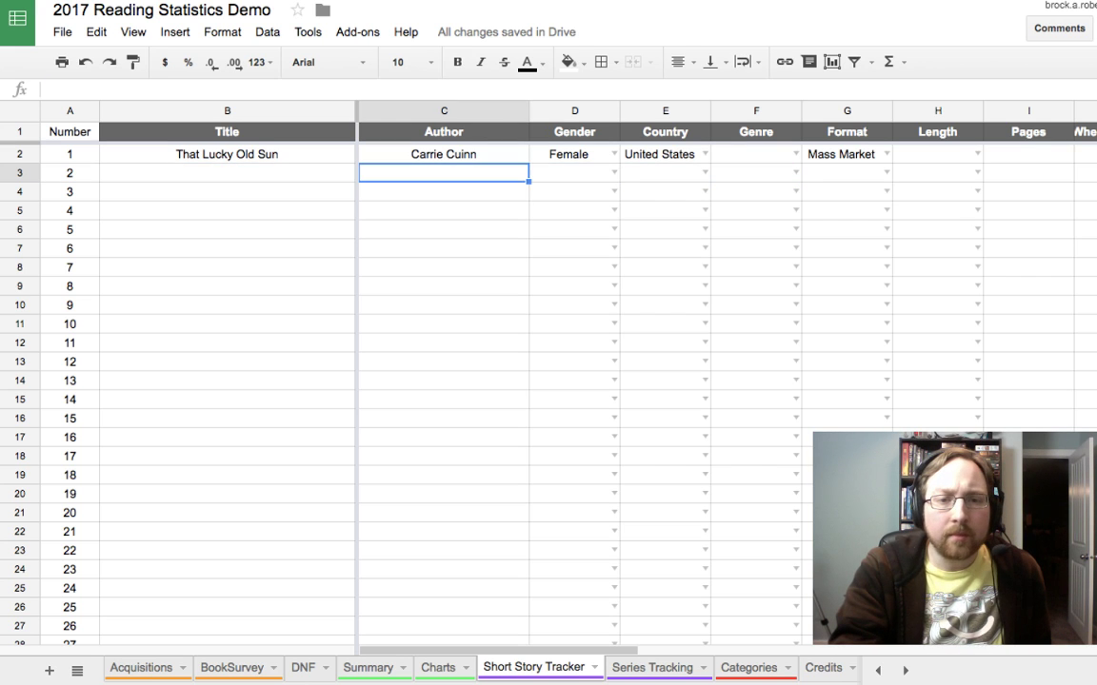
left_click(574, 173)
left_click(664, 172)
left_click(227, 172)
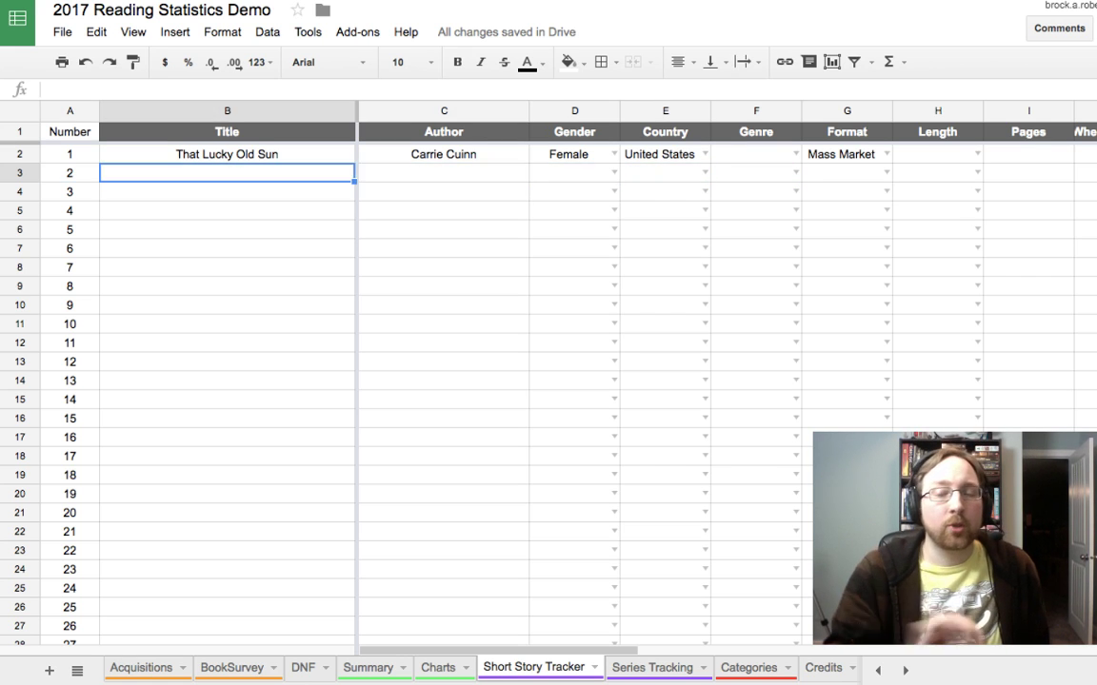
left_click(443, 173)
left_click(227, 173)
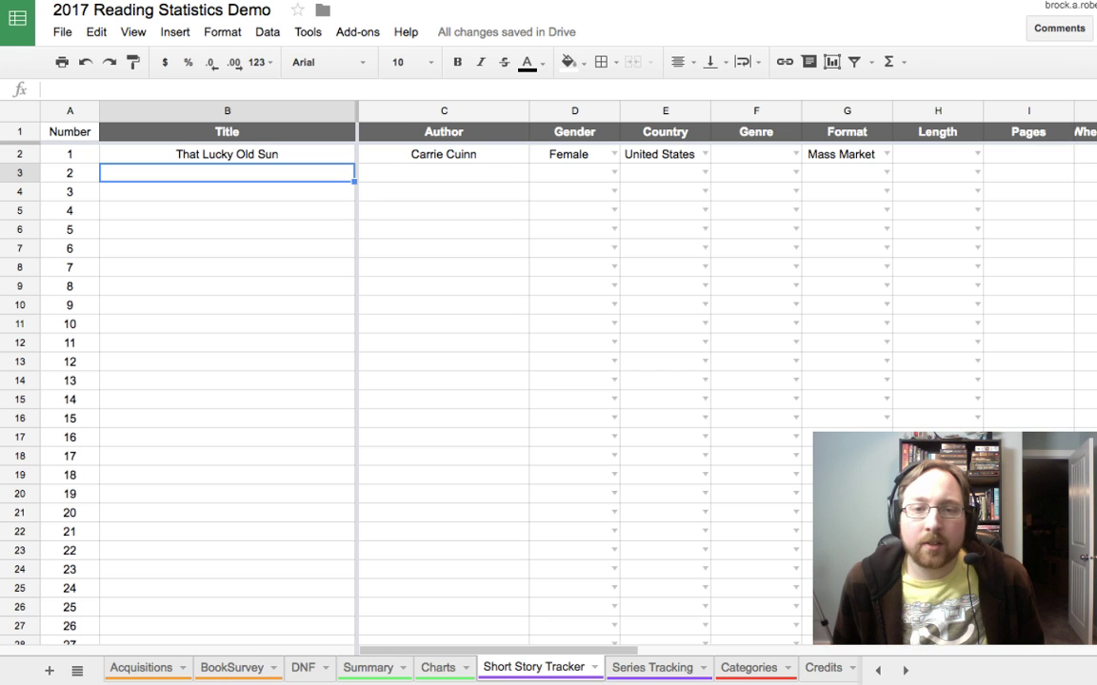
Step: Go through the remaining fields of story number 2 up to Star Rating and Date Read, and view the Where Published options
key("Tab")
key("Tab")
key("Tab")
key("Tab")
key("Tab")
key("Tab")
key("Tab")
key("Tab")
key("Tab")
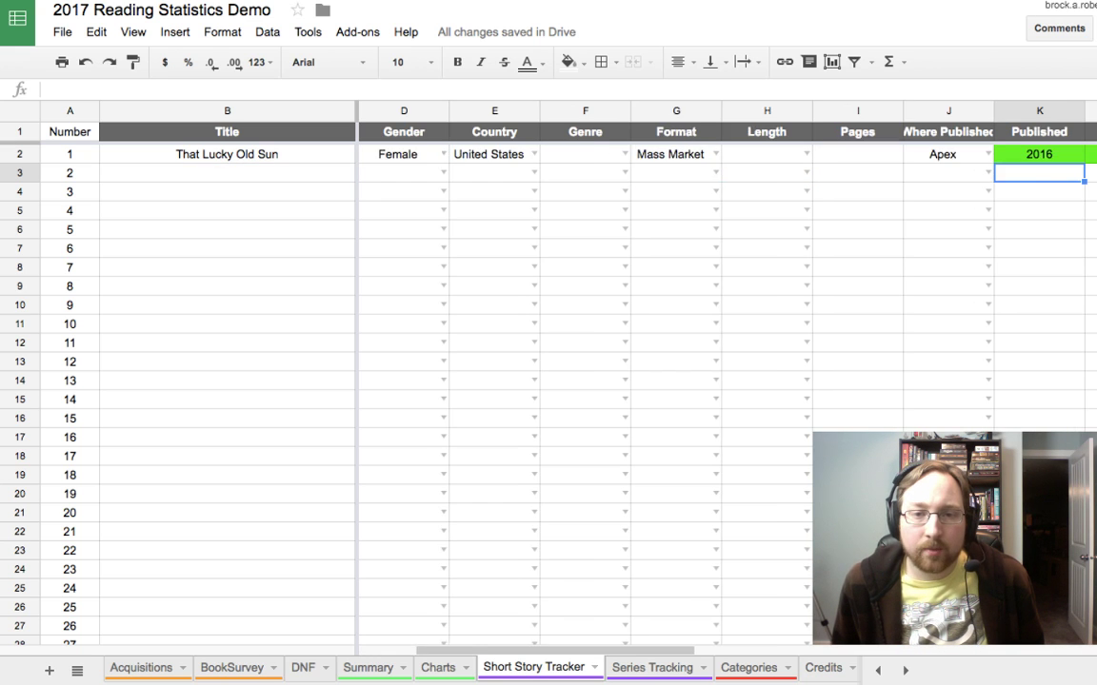
key("Tab")
key("Tab")
key("Left")
key("Left")
key("Left")
key("Left")
key("Left")
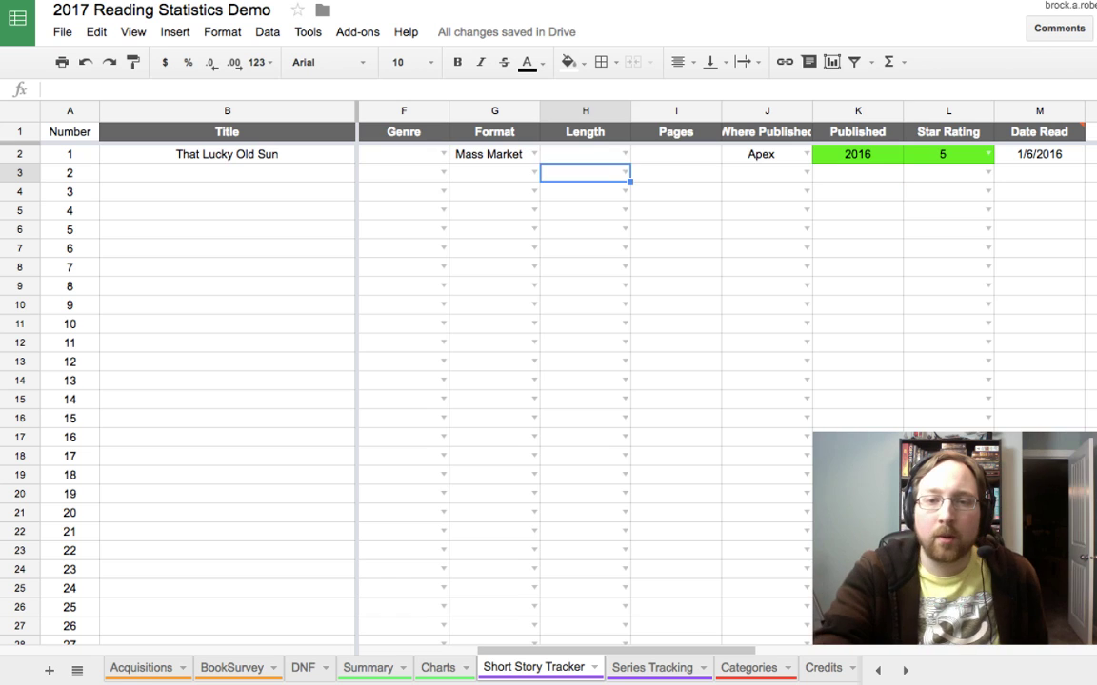
key("Right")
key("Right")
key("Right")
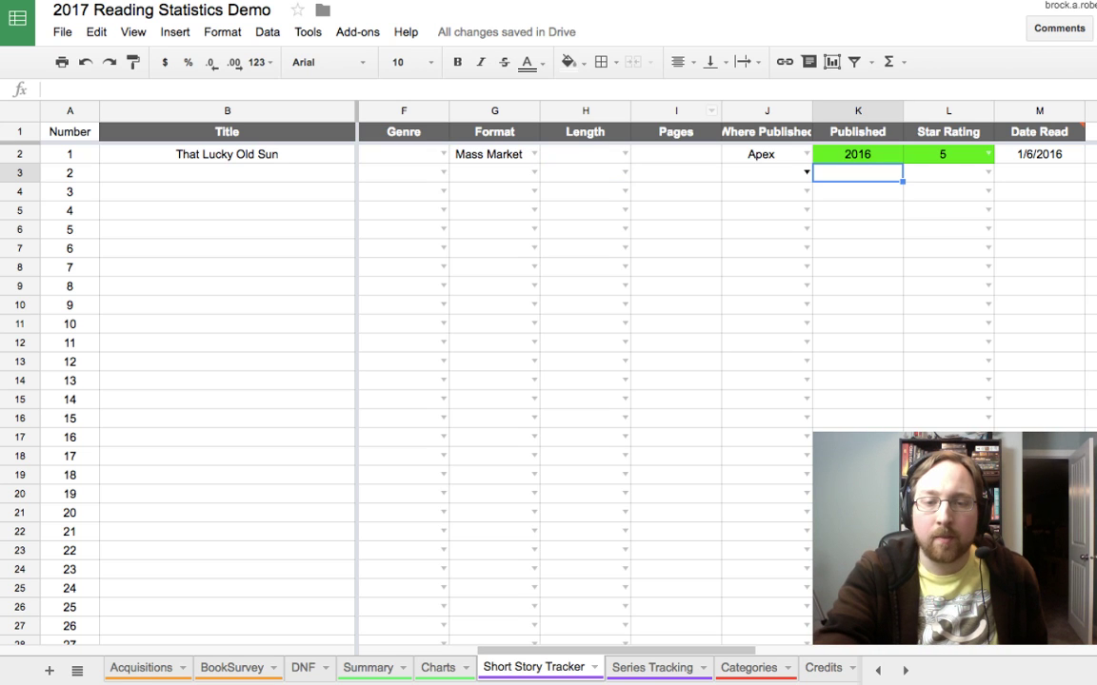
left_click(806, 173)
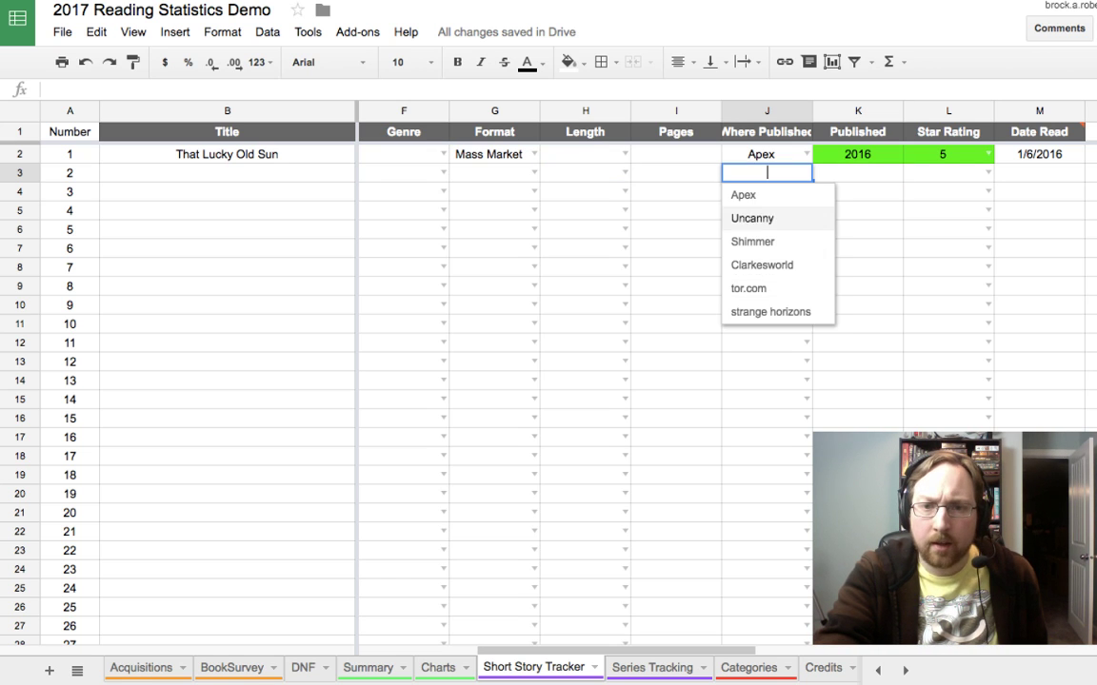
Step: Enter 2015, 2016 and 2017 in Published cells K3, K4 and K5
left_click(857, 173)
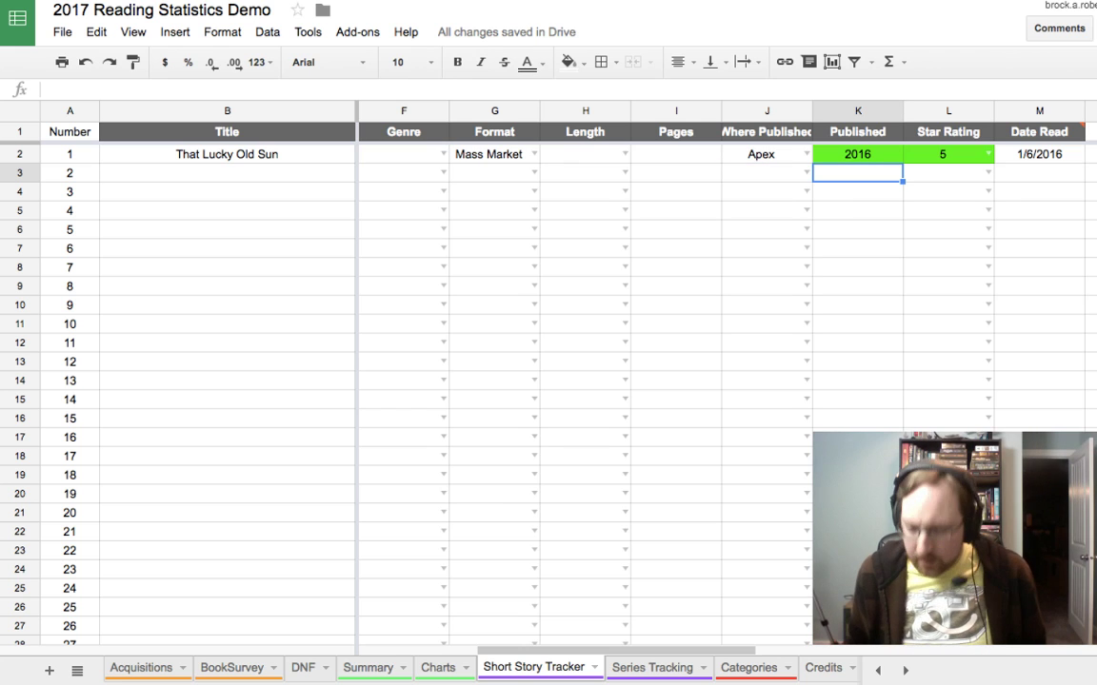
type("2015")
key("Return")
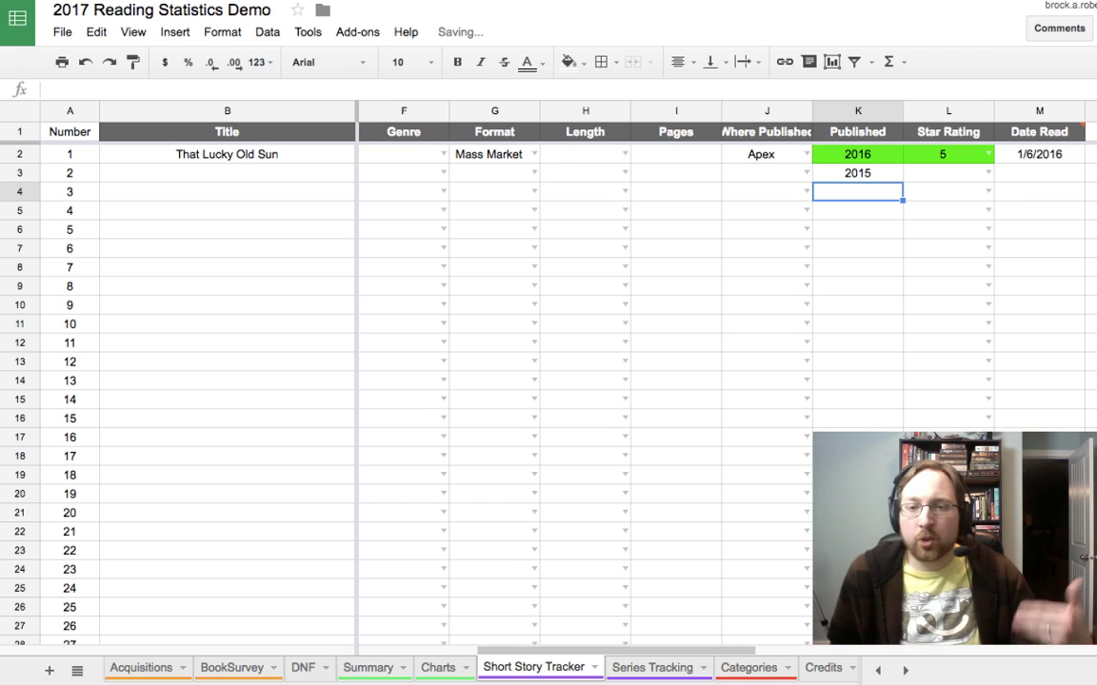
left_click(857, 210)
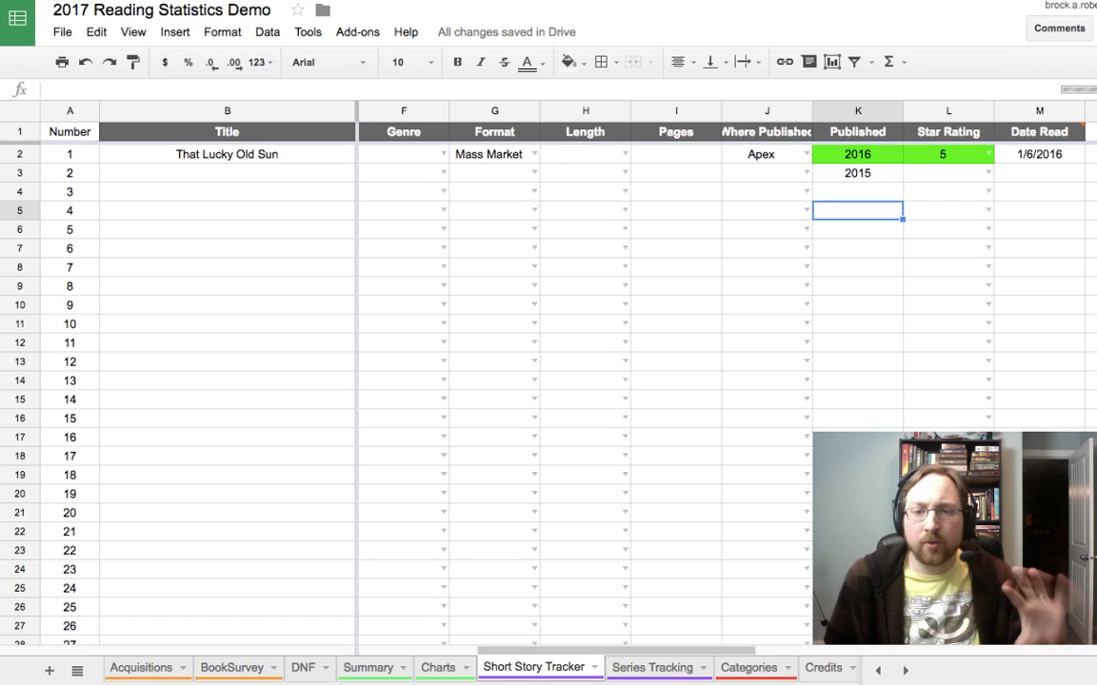
left_click(857, 191)
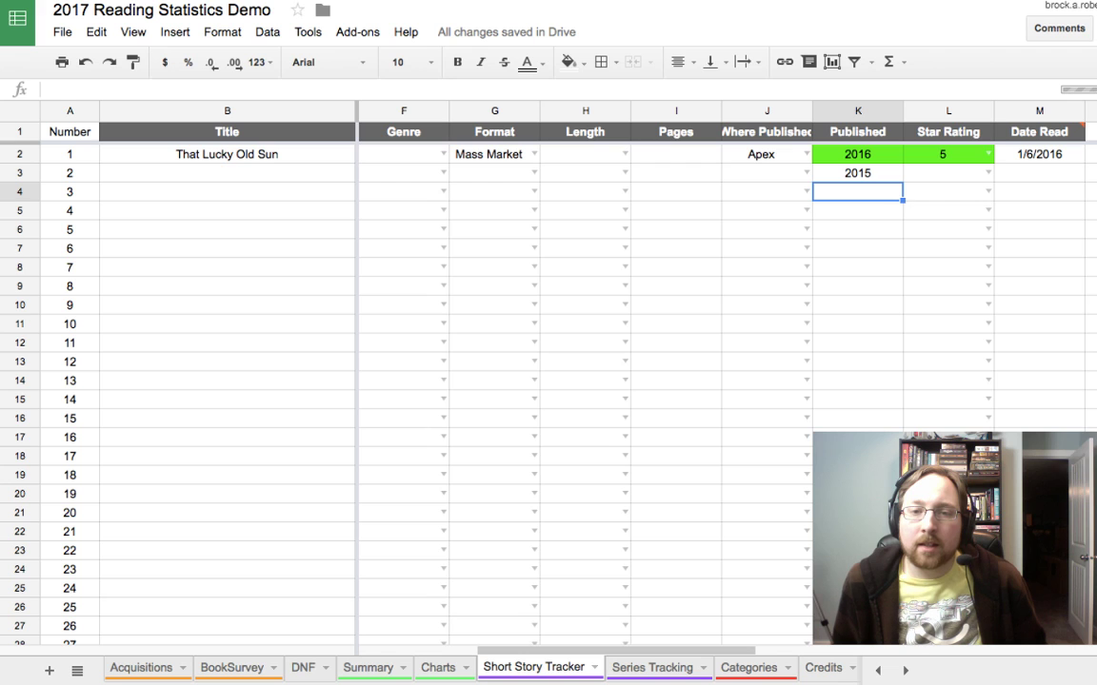
type("2016")
key("Return")
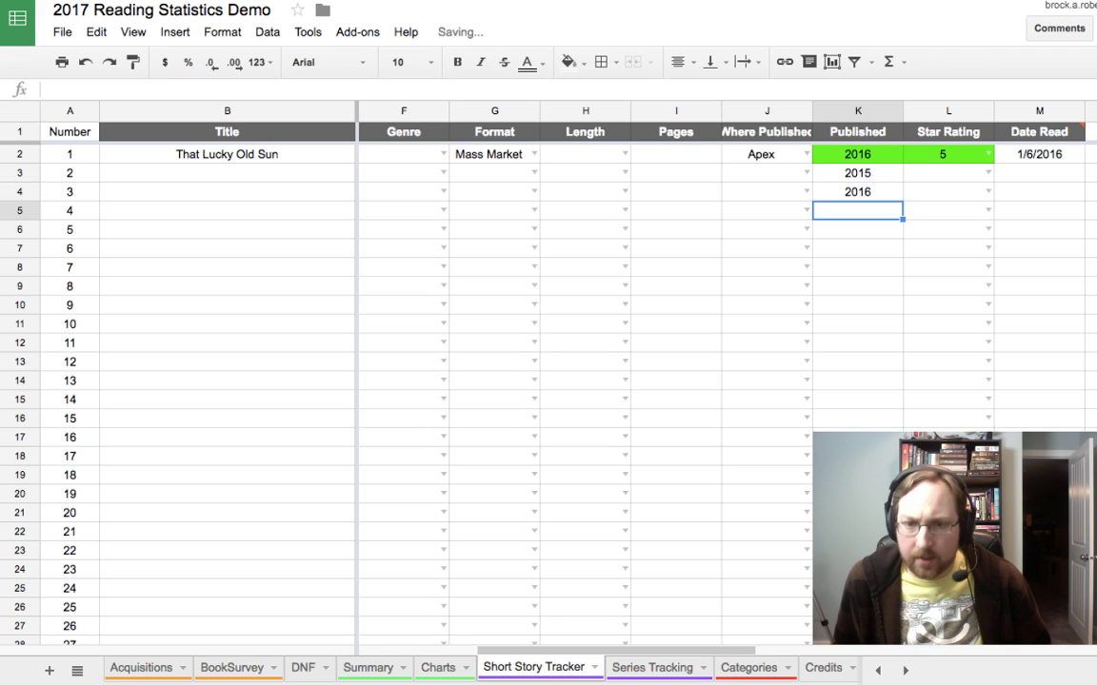
type("2017")
key("Return")
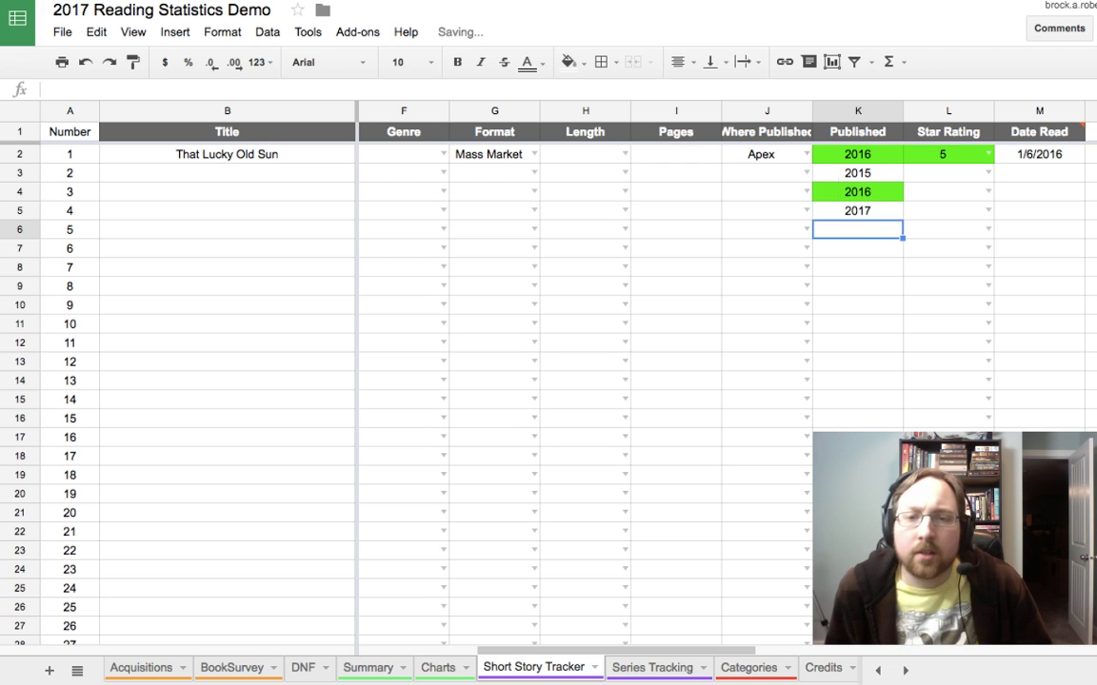
Step: Compare the highlighting of the Published years in cells K2 to K5
key("Up")
key("Up")
key("Up")
key("Up")
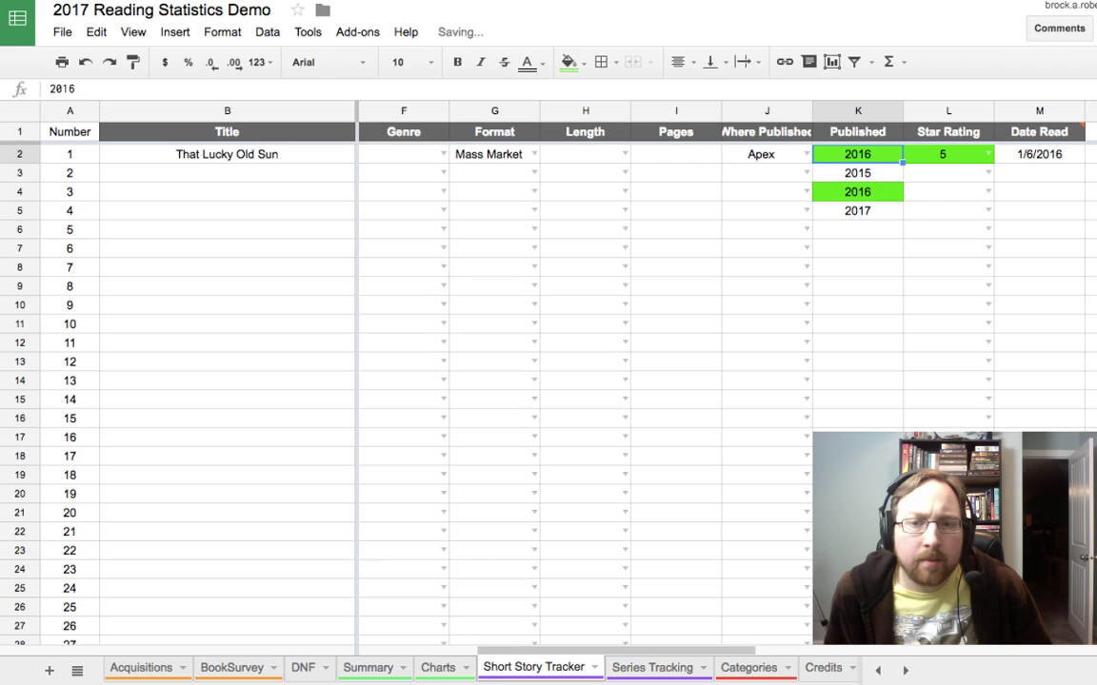
key("Down")
key("Down")
key("Down")
key("Up")
key("Up")
key("Up")
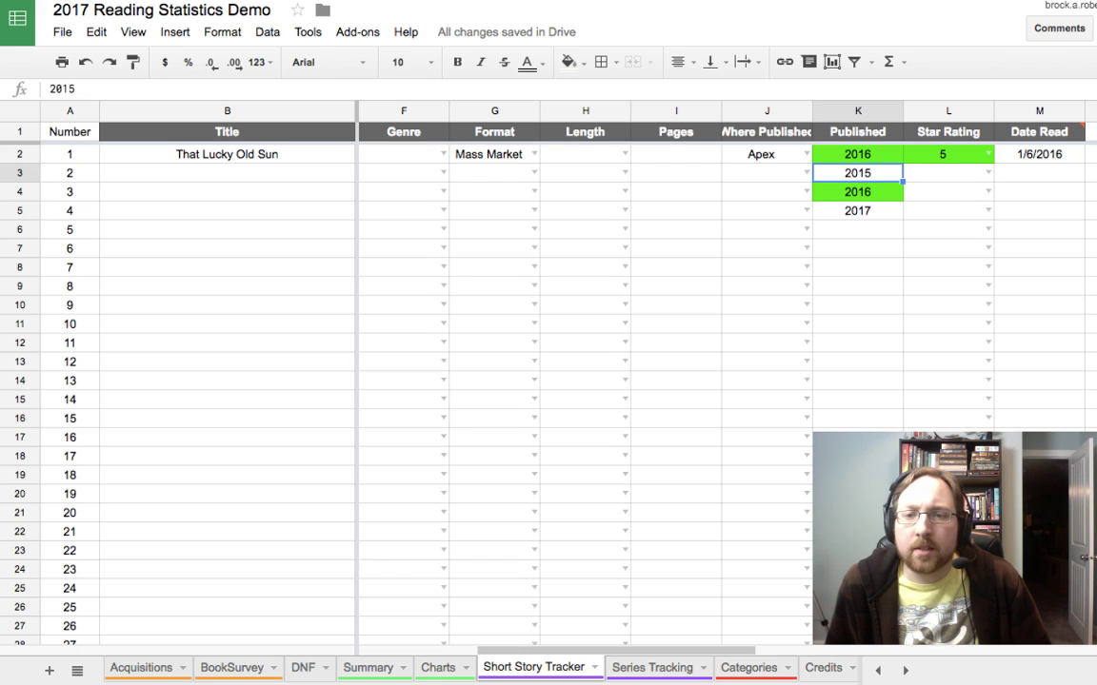
key("Down")
key("Down")
key("Down")
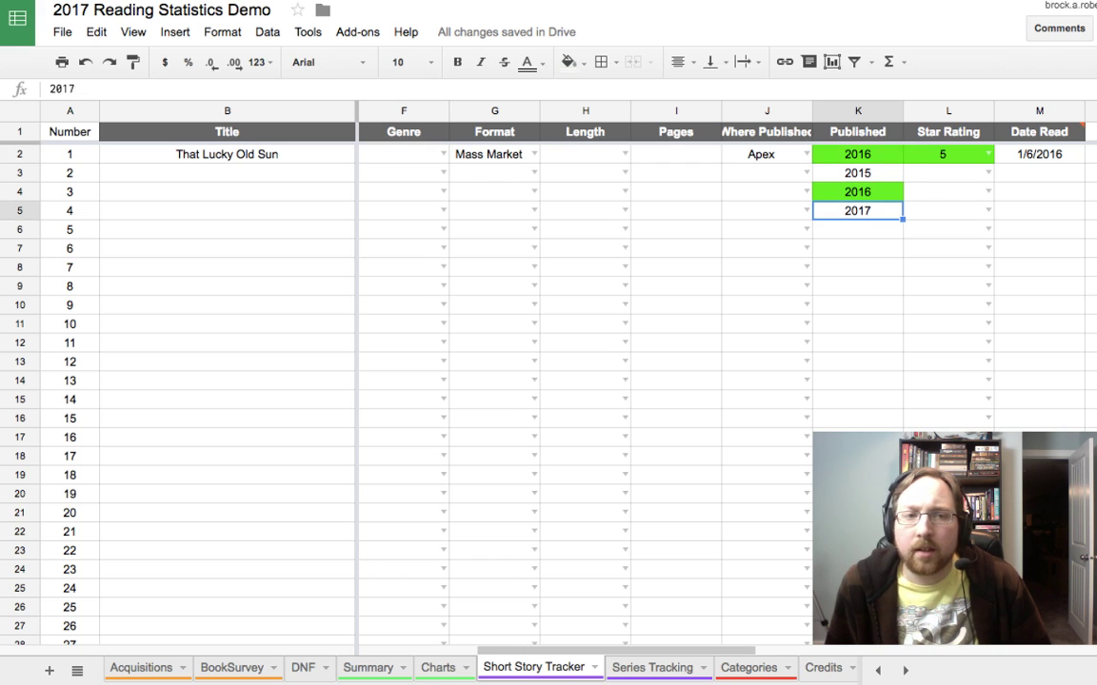
key("Up")
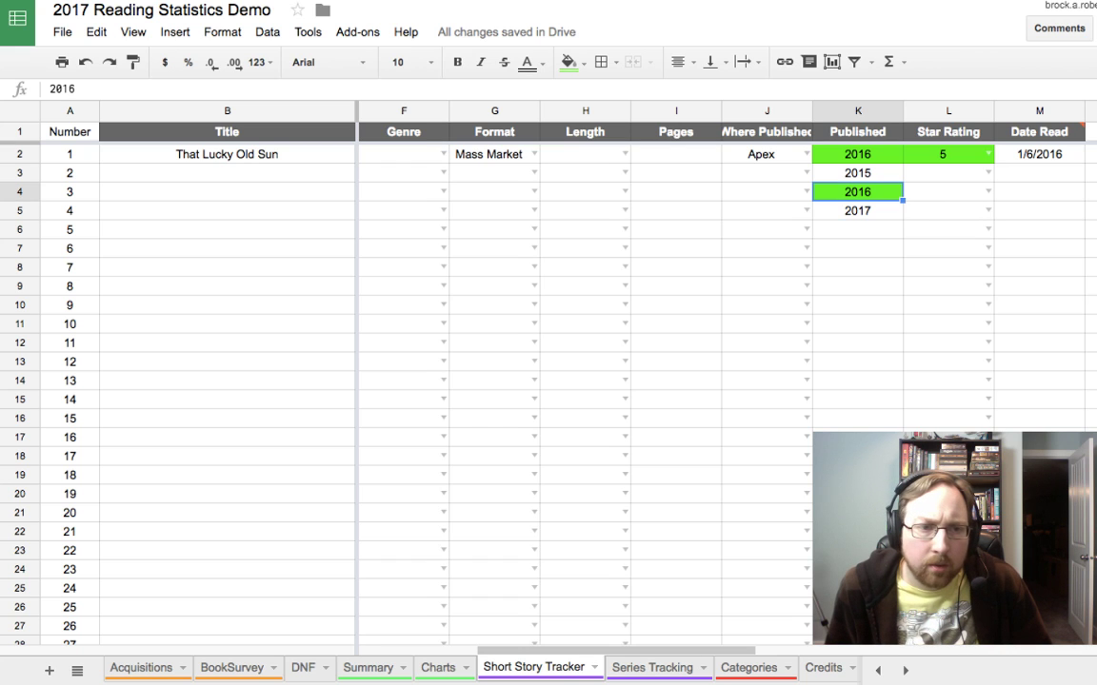
key("Up")
key("Up")
key("Down")
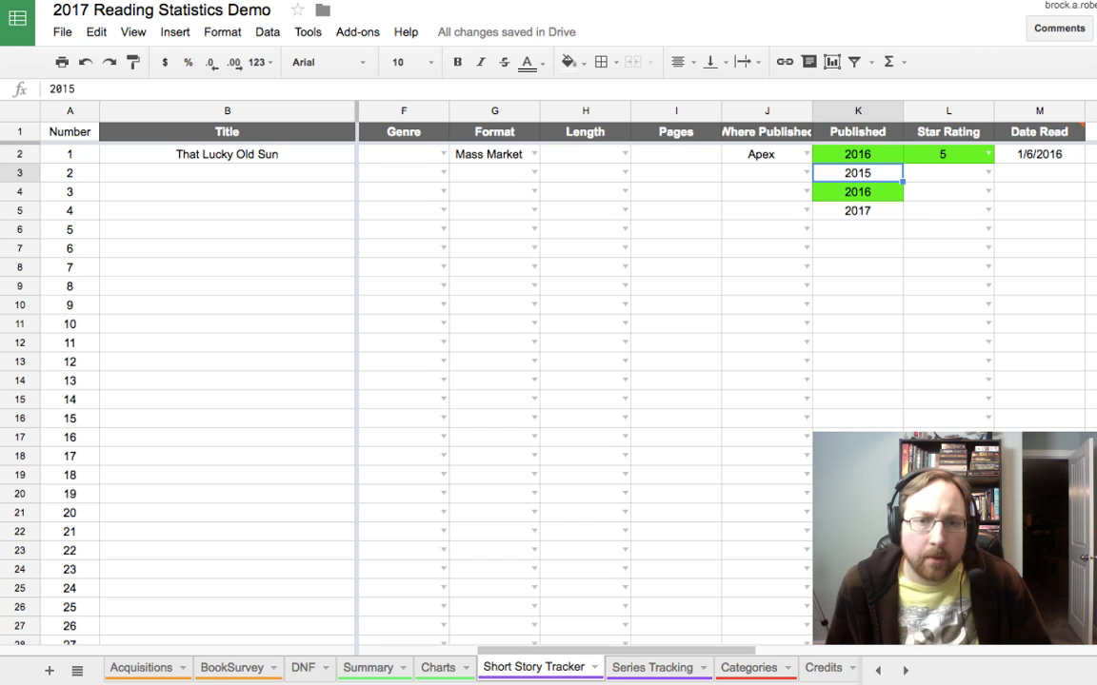
key("Down")
key("Down")
key("Up")
key("Up")
key("Up")
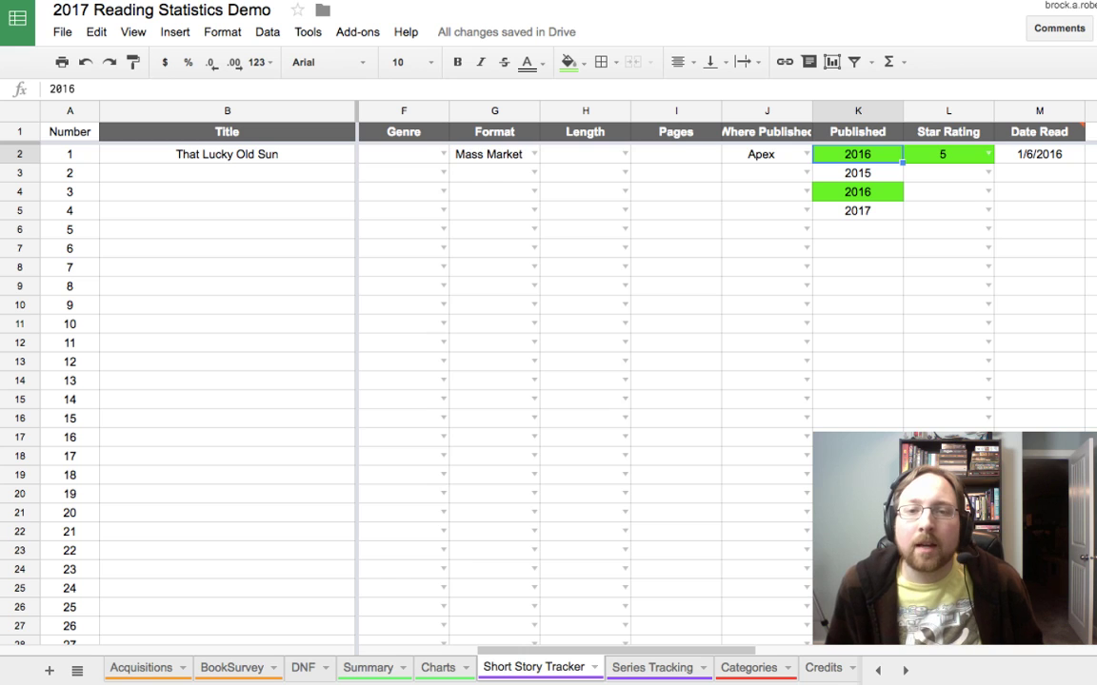
key("Down")
key("Down")
key("Down")
key("Up")
key("Up")
key("Up")
key("Down")
key("Down")
key("Down")
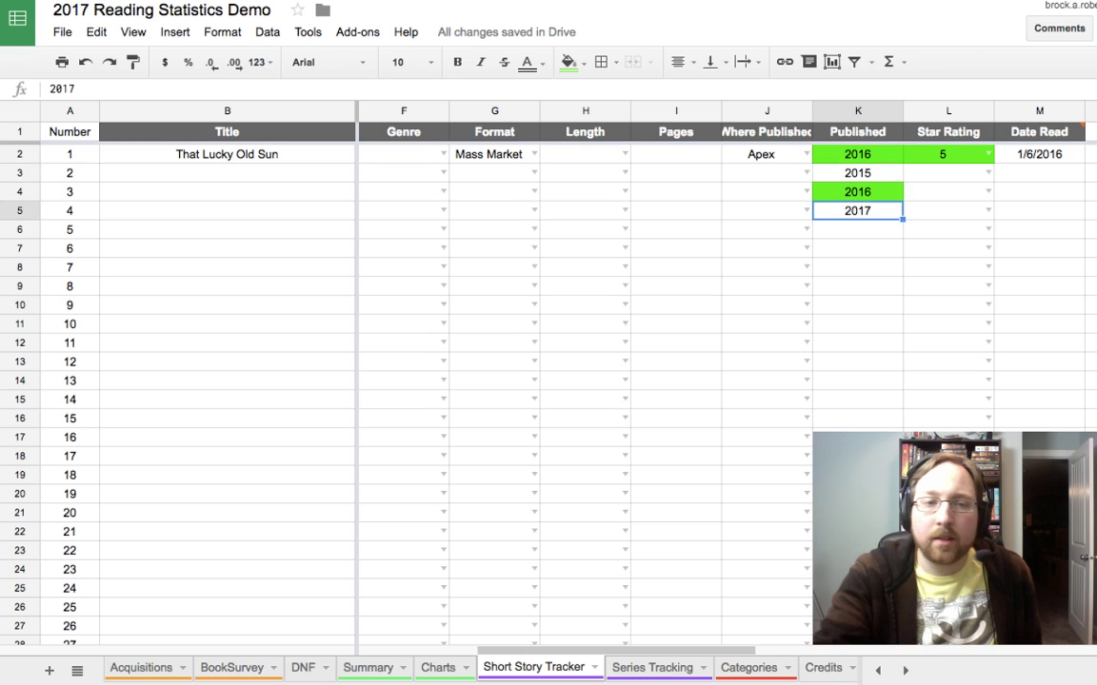
key("Up")
key("Up")
key("Up")
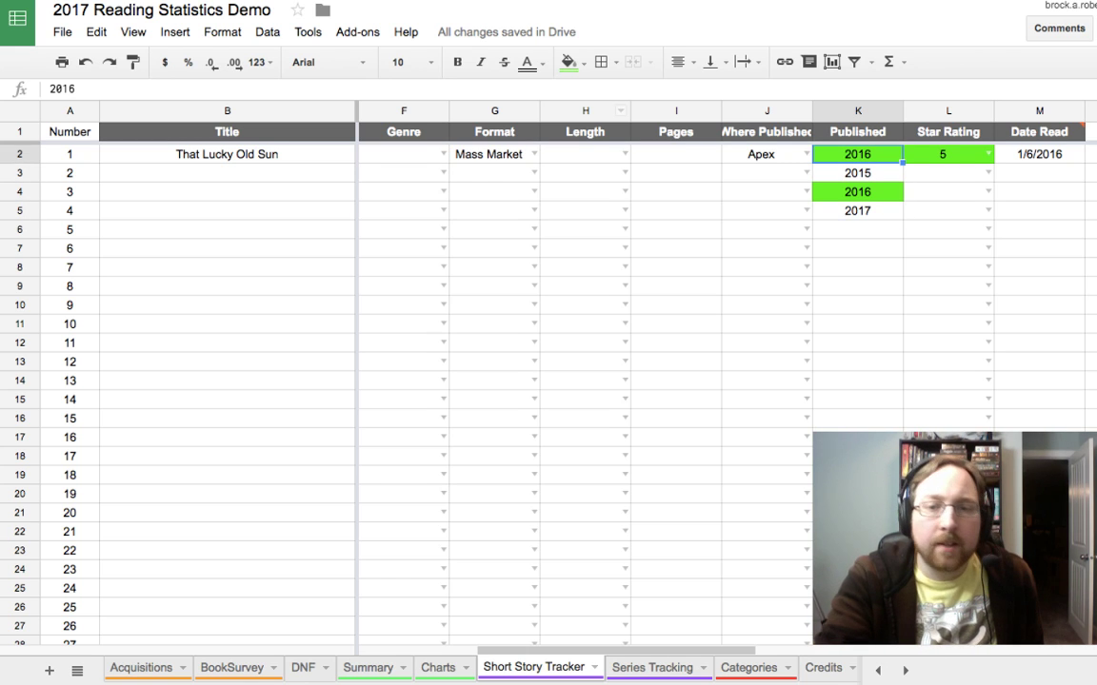
Step: Clear the test year from Published cell K5
left_click(857, 210)
key("Delete")
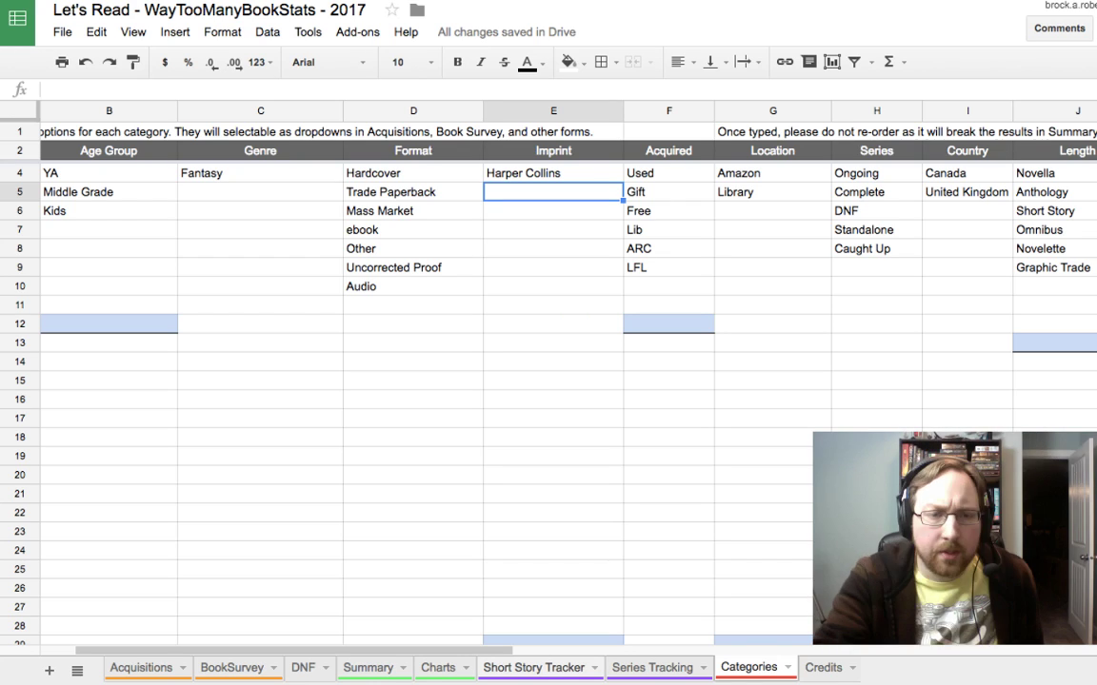
Step: In the Short Story Tracker, set the exact date in the Published column's conditional formatting rule to 2017 and save it
left_click(534, 668)
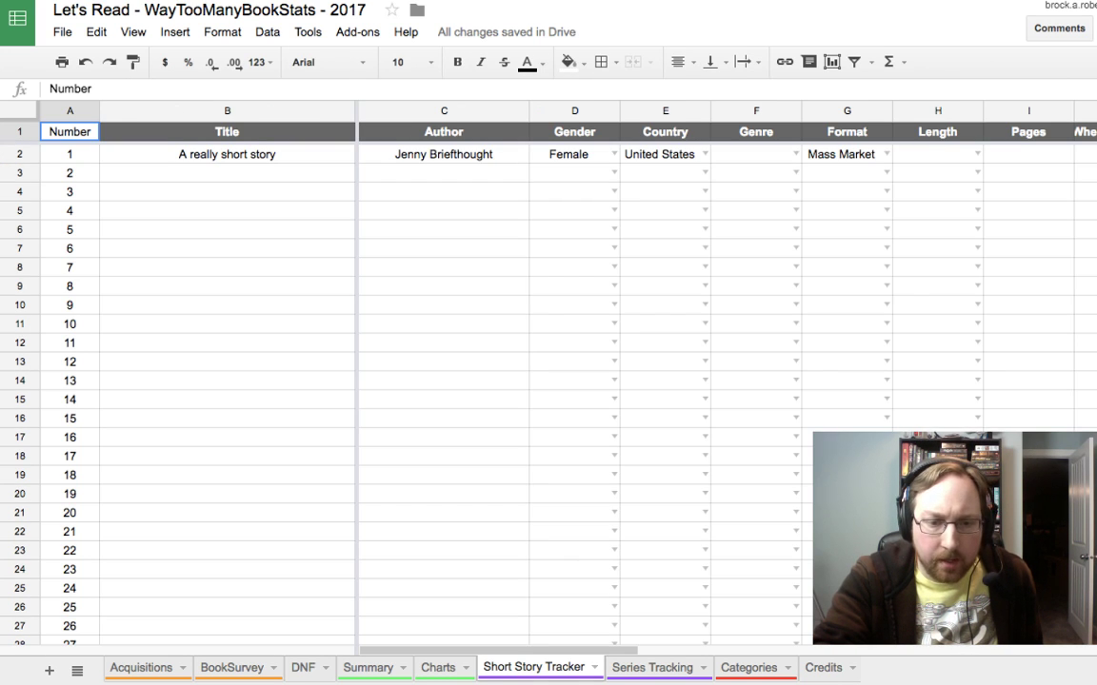
scroll(571, 381, "right", 10)
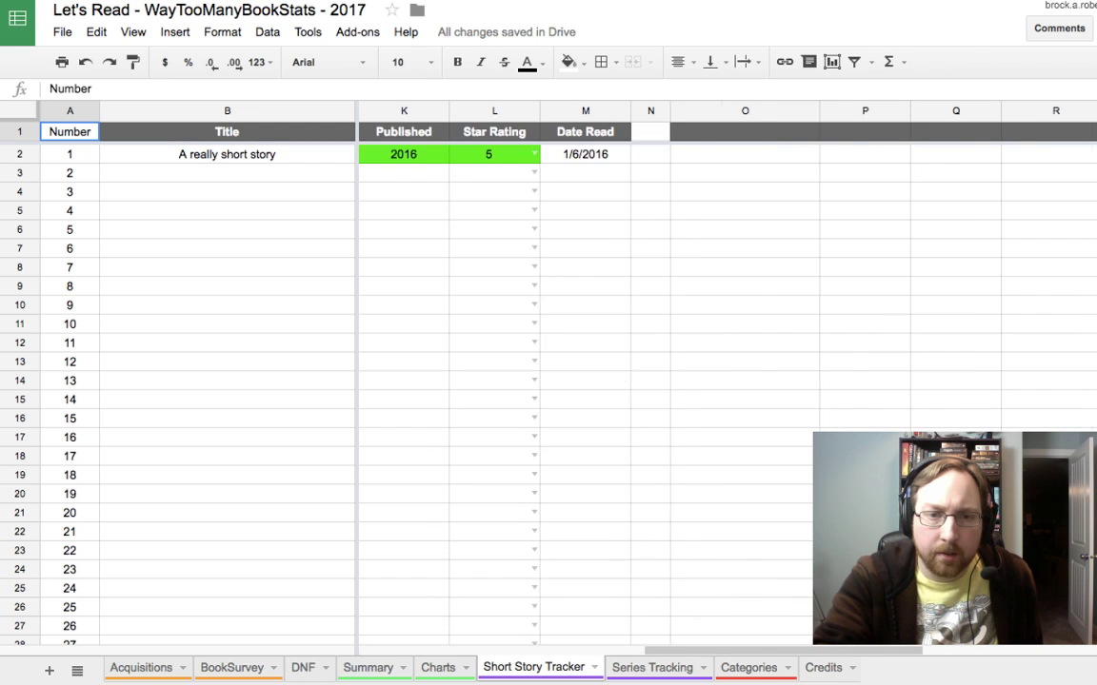
scroll(571, 381, "left", 3)
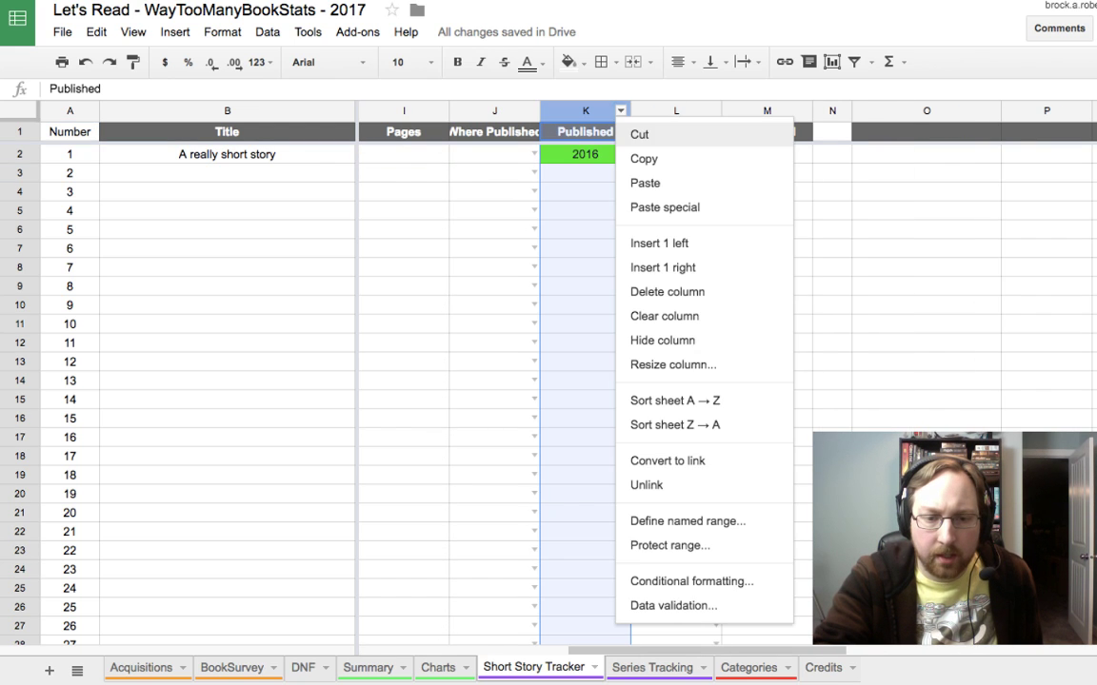
left_click(620, 110)
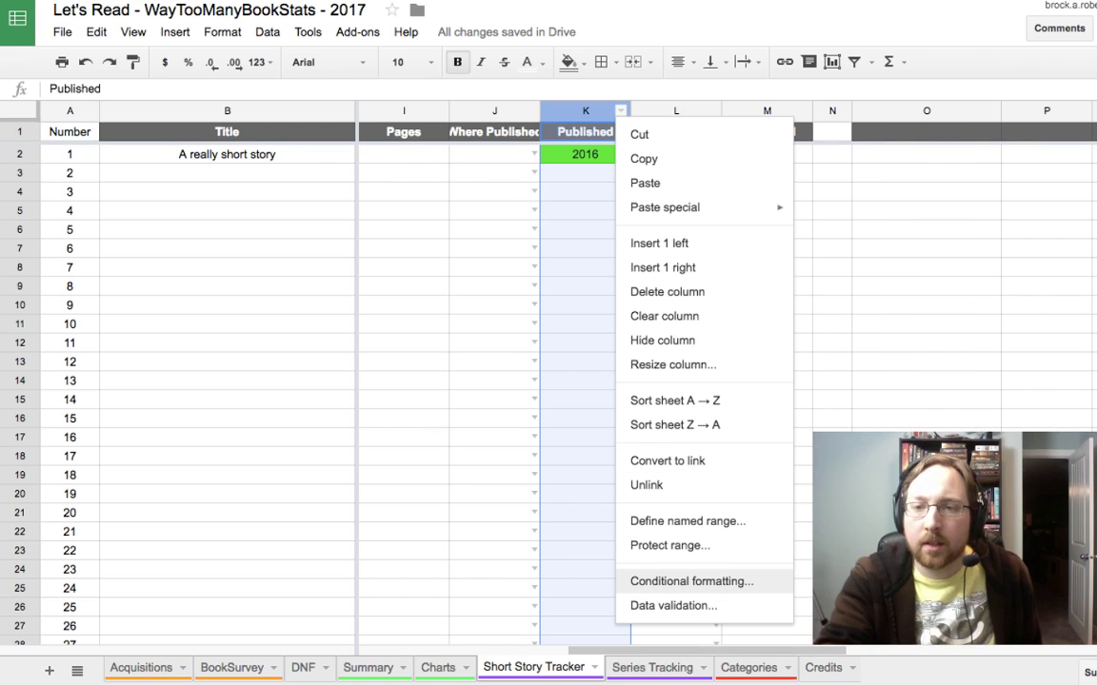
left_click(691, 581)
left_click(1071, 110)
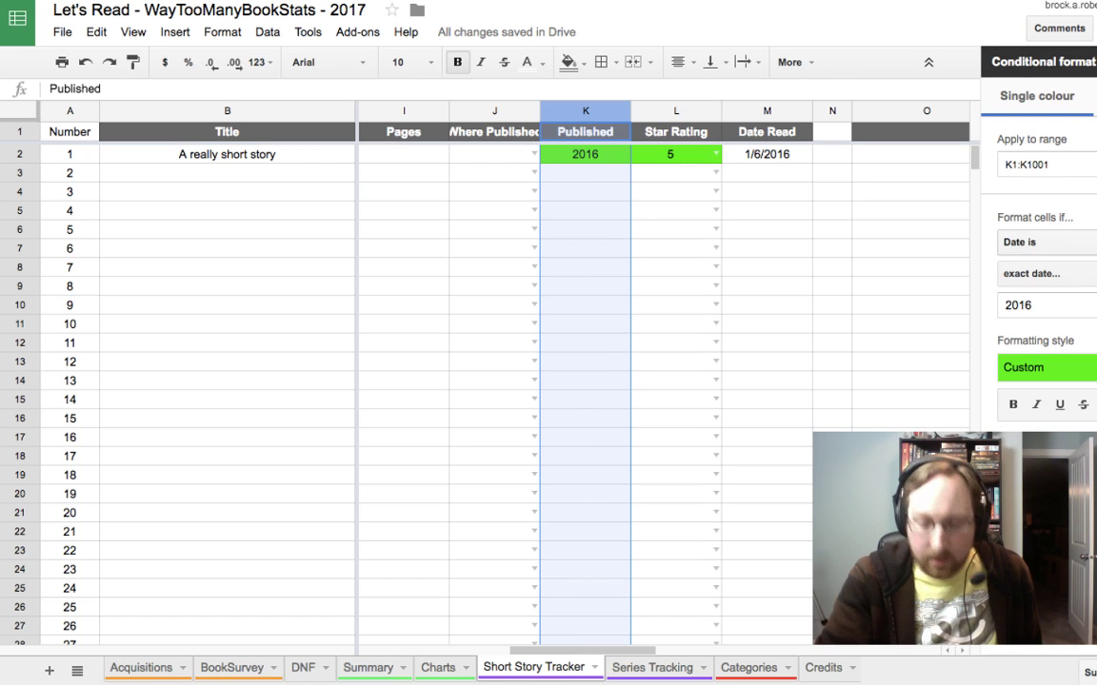
left_click(1061, 306)
key("BackSpace")
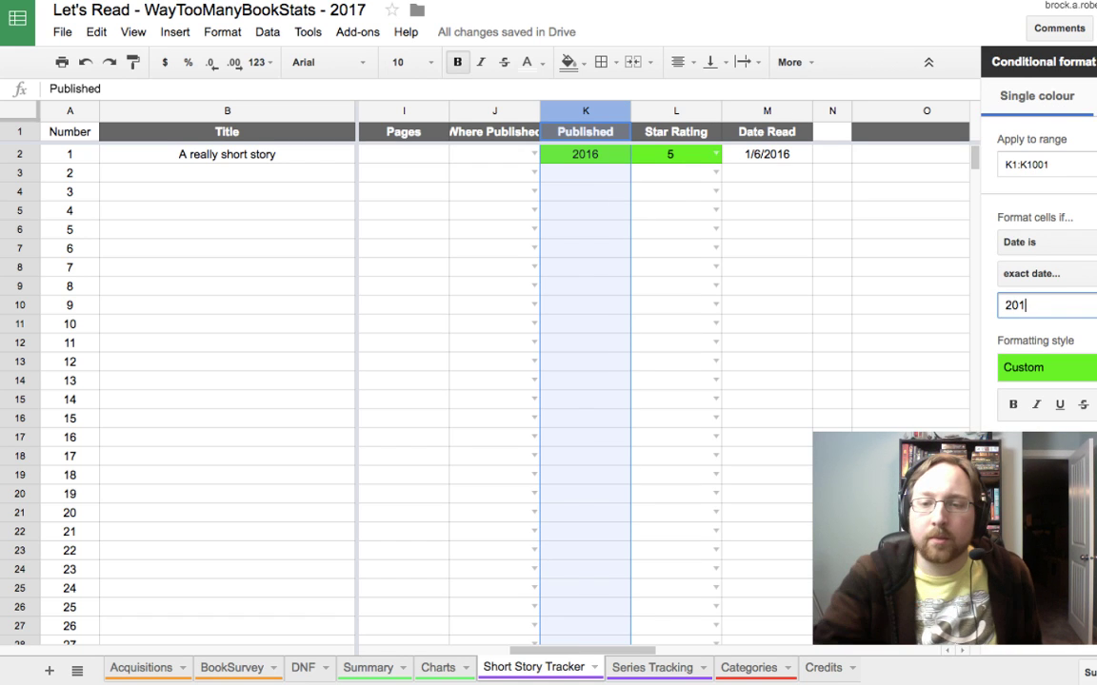
type("7")
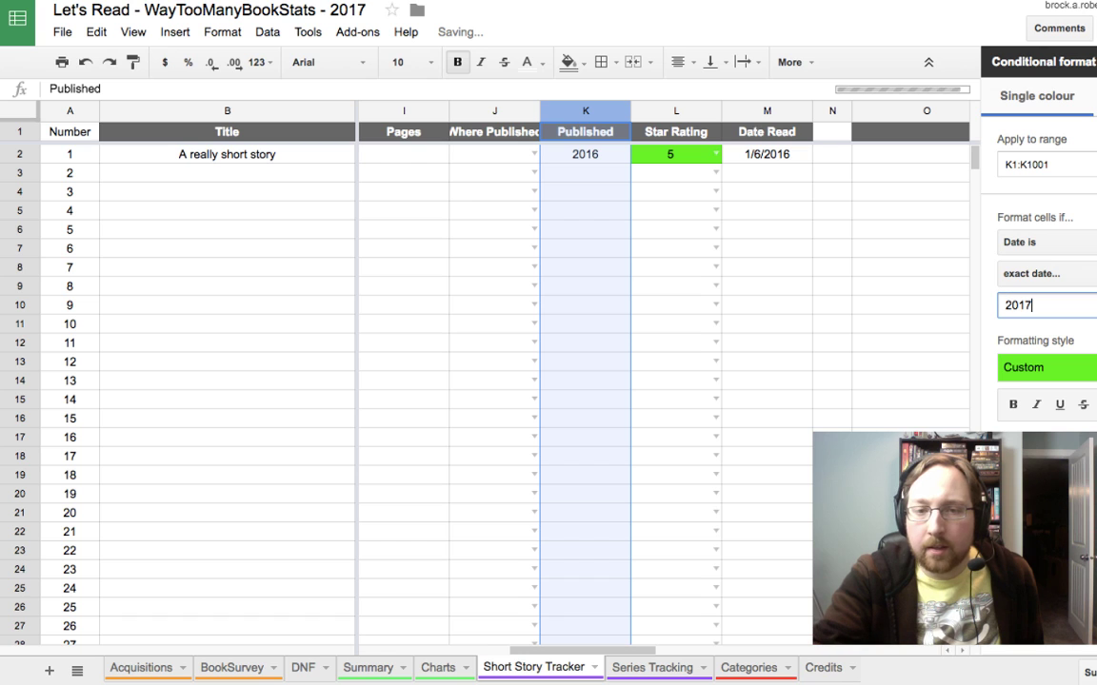
left_click(1022, 456)
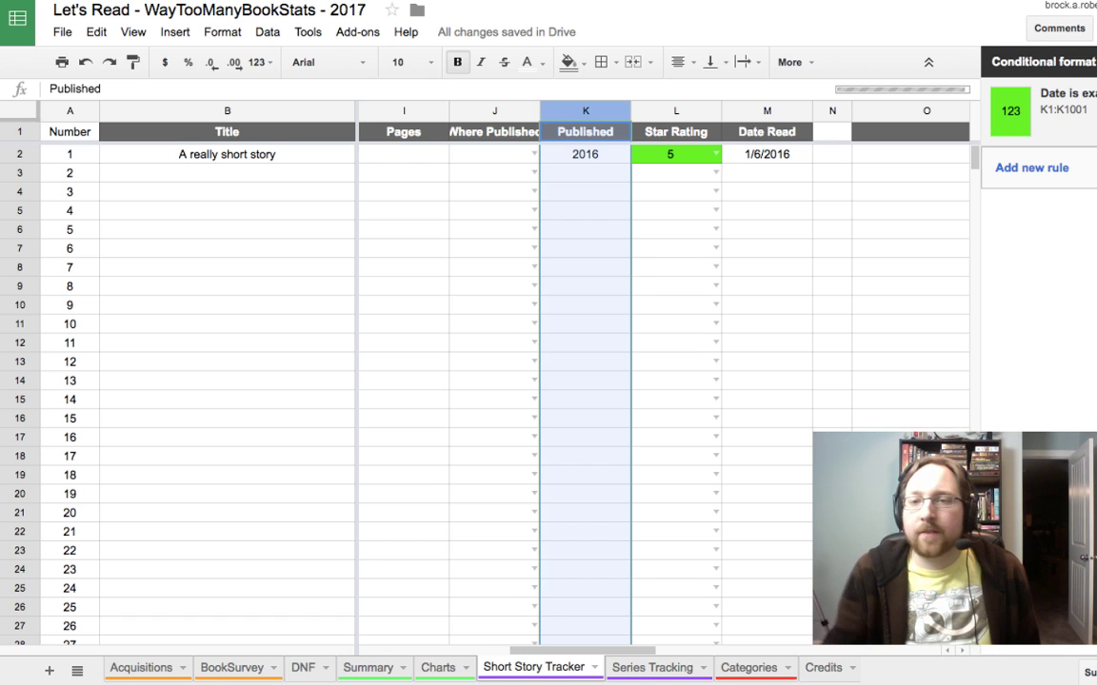
left_click(584, 266)
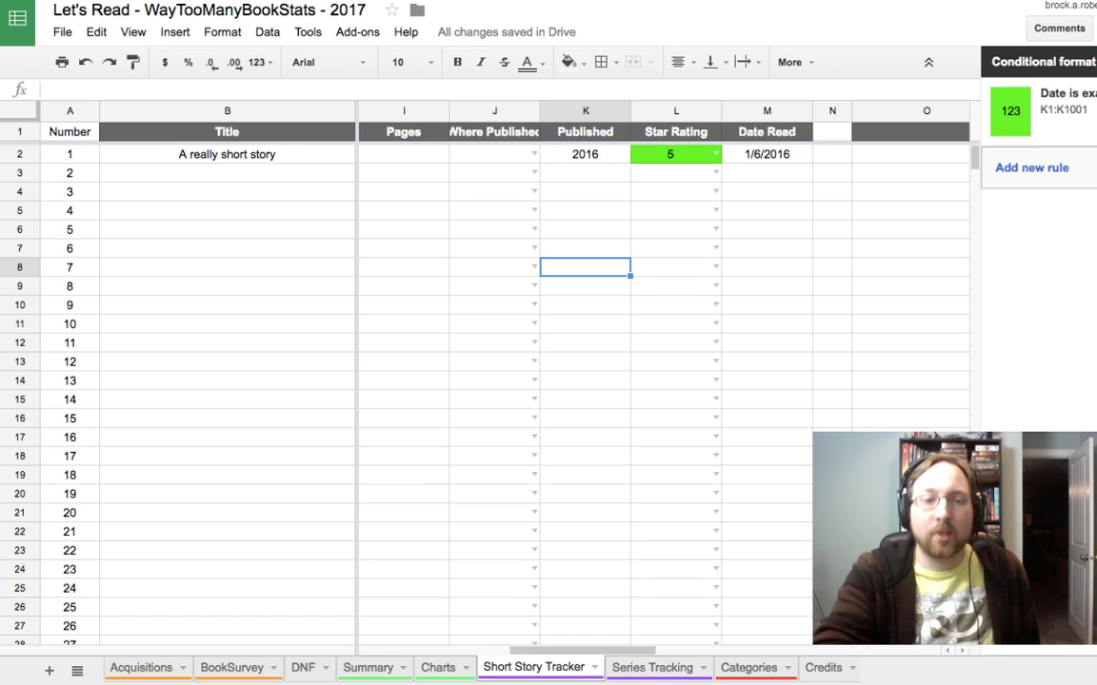
left_click(1093, 62)
Step: Compare the highlighting of the Published and Star Rating cells for story number 1
left_click(585, 172)
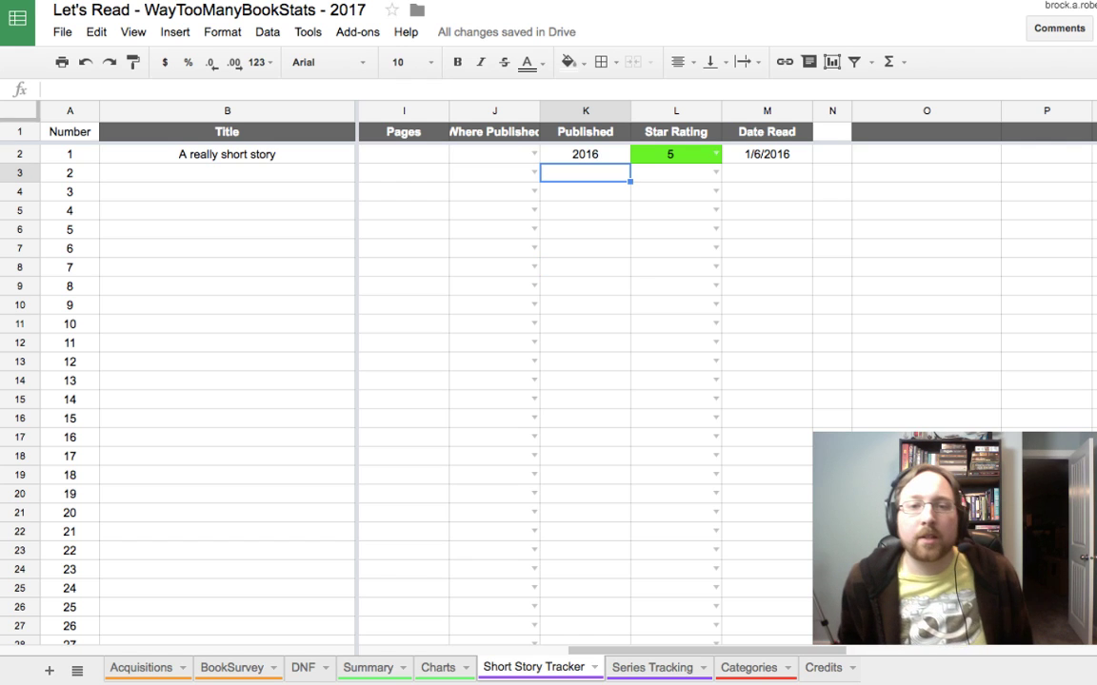
left_click(676, 172)
left_click(585, 153)
left_click(676, 153)
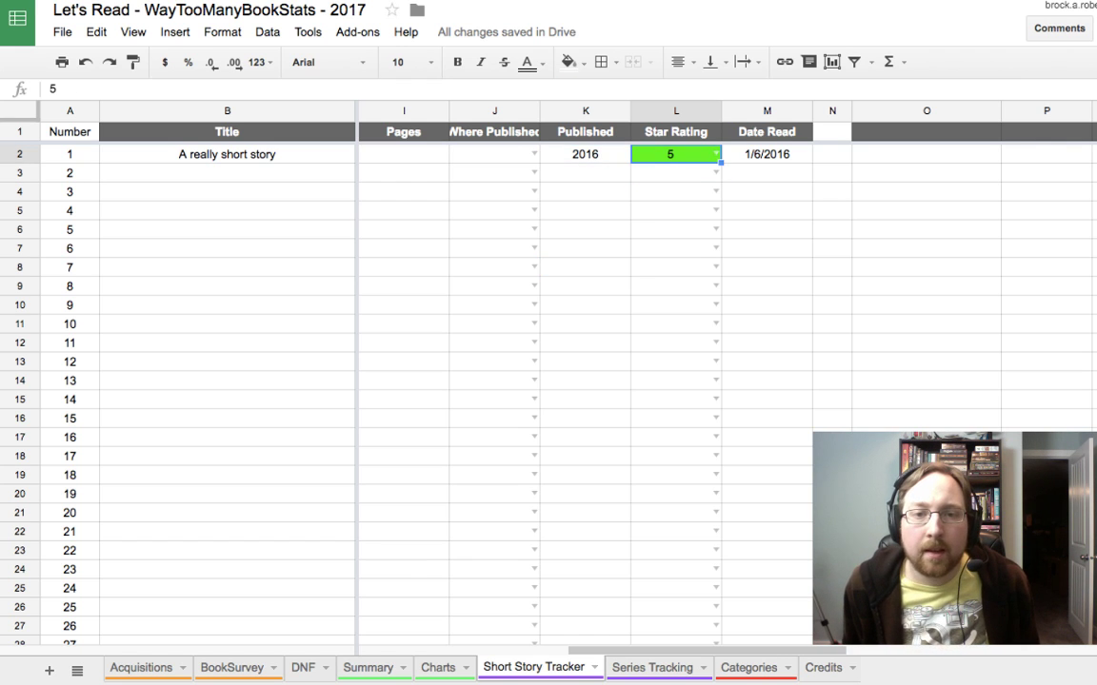
left_click(585, 153)
left_click(676, 153)
left_click(676, 172)
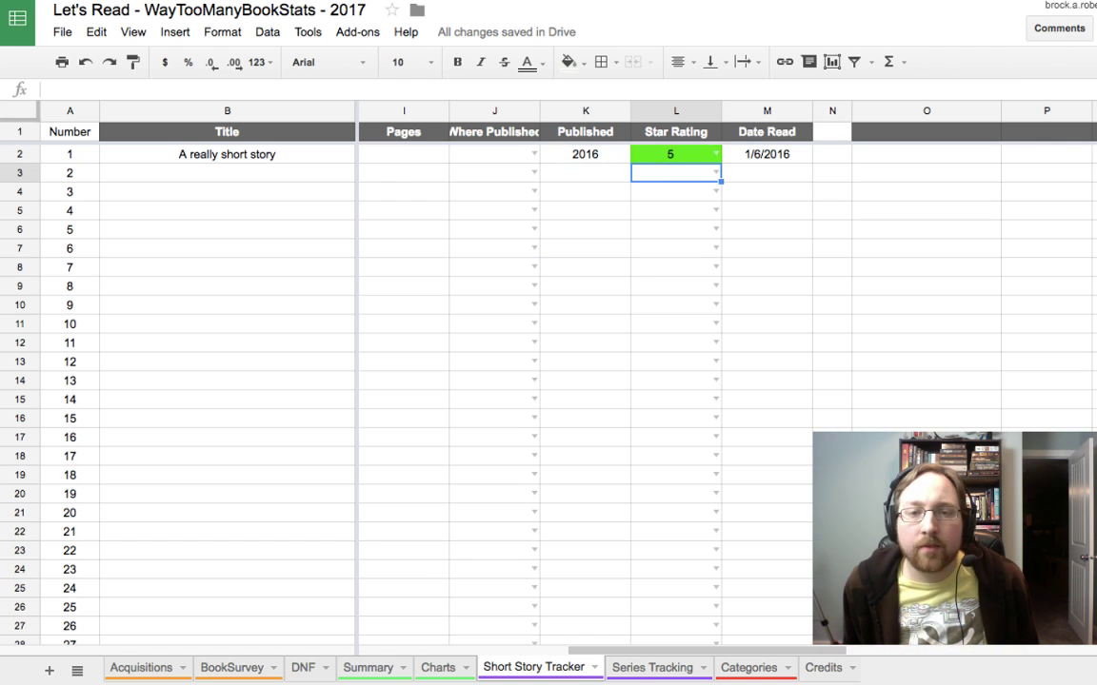
left_click(676, 153)
left_click(584, 153)
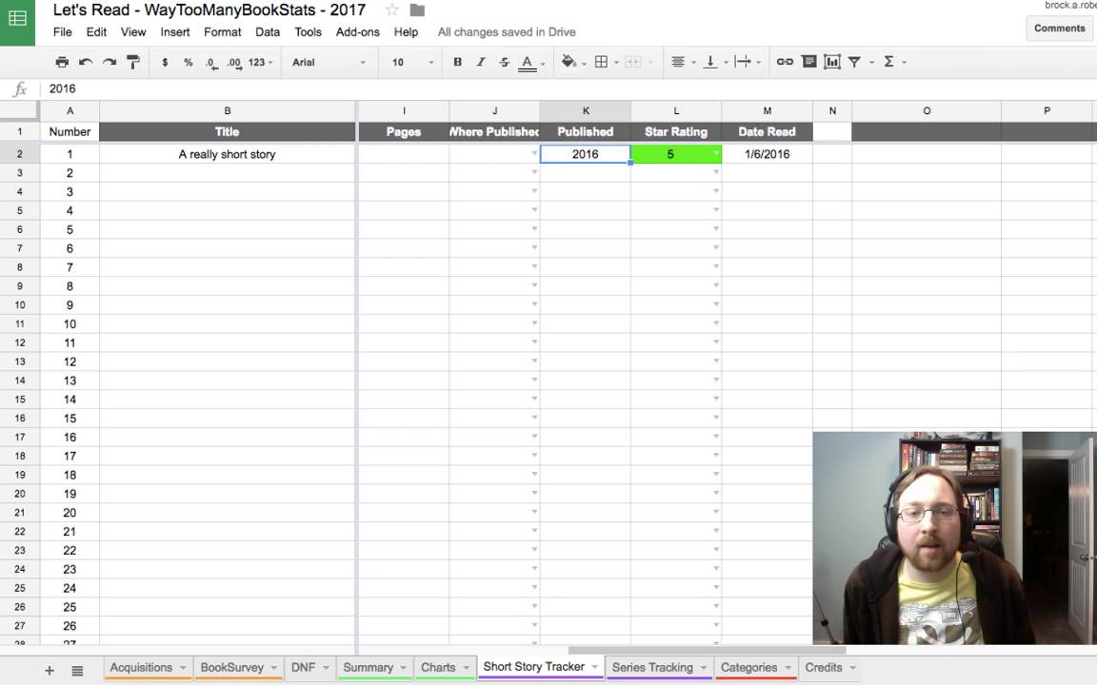
left_click(676, 153)
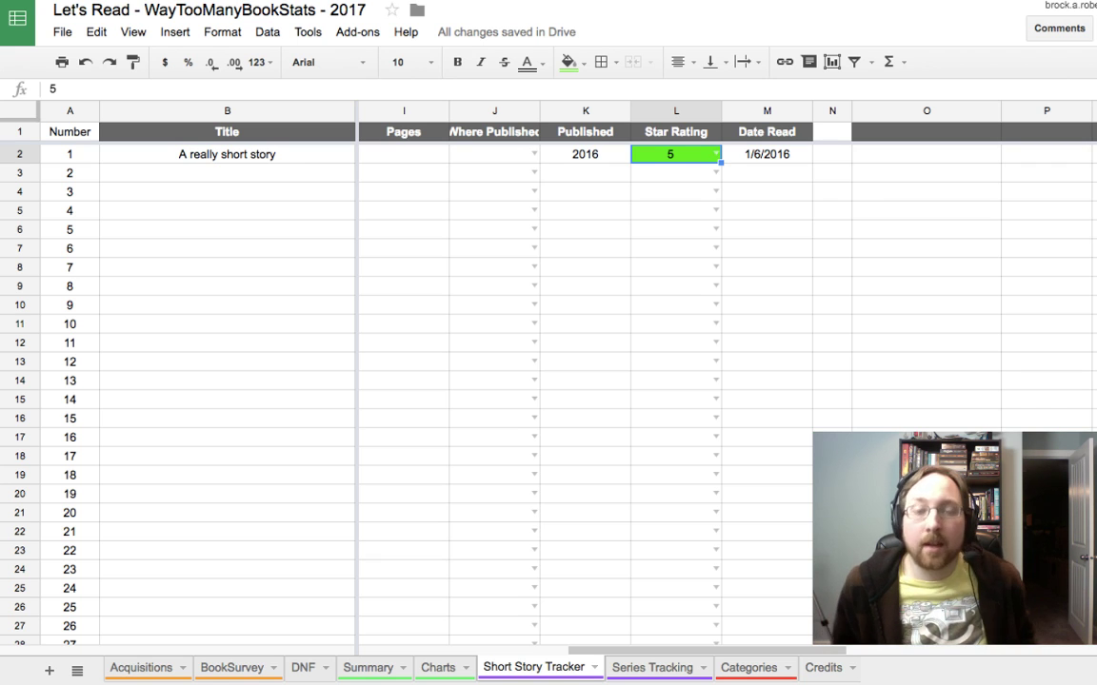
Step: Go back and forth through the fields of story number 1, ending at Date Read
key("Right")
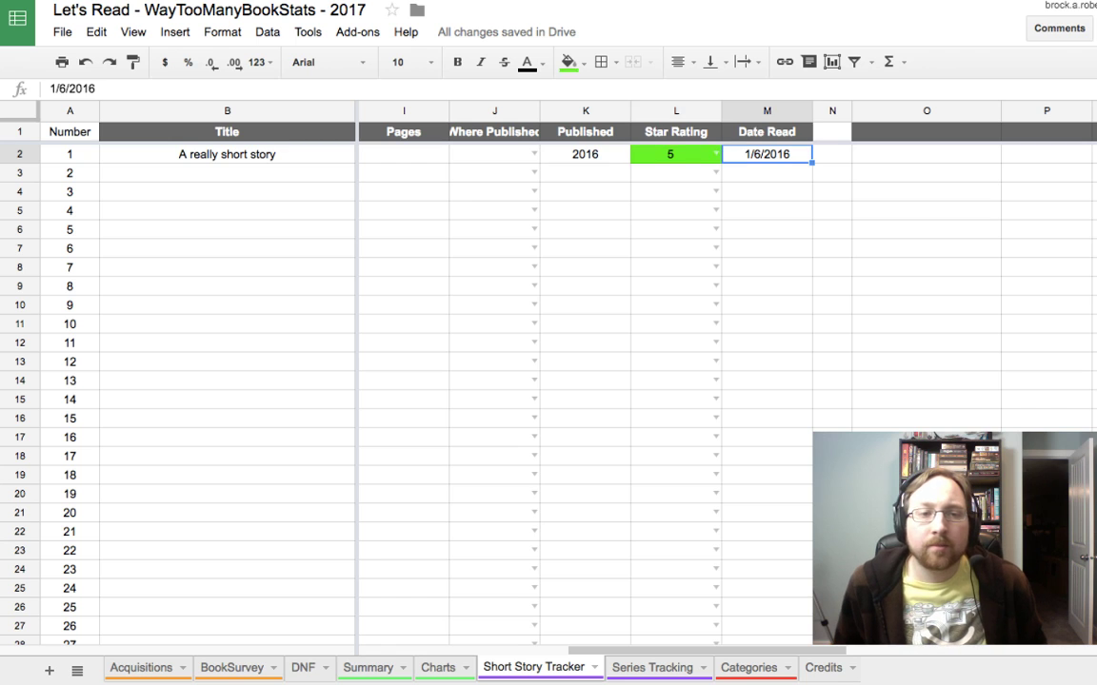
key("Left")
key("Left")
key("Left")
key("Left")
key("Left")
key("Left")
key("Left")
key("Left")
key("Left")
key("Left")
key("Left")
key("Left")
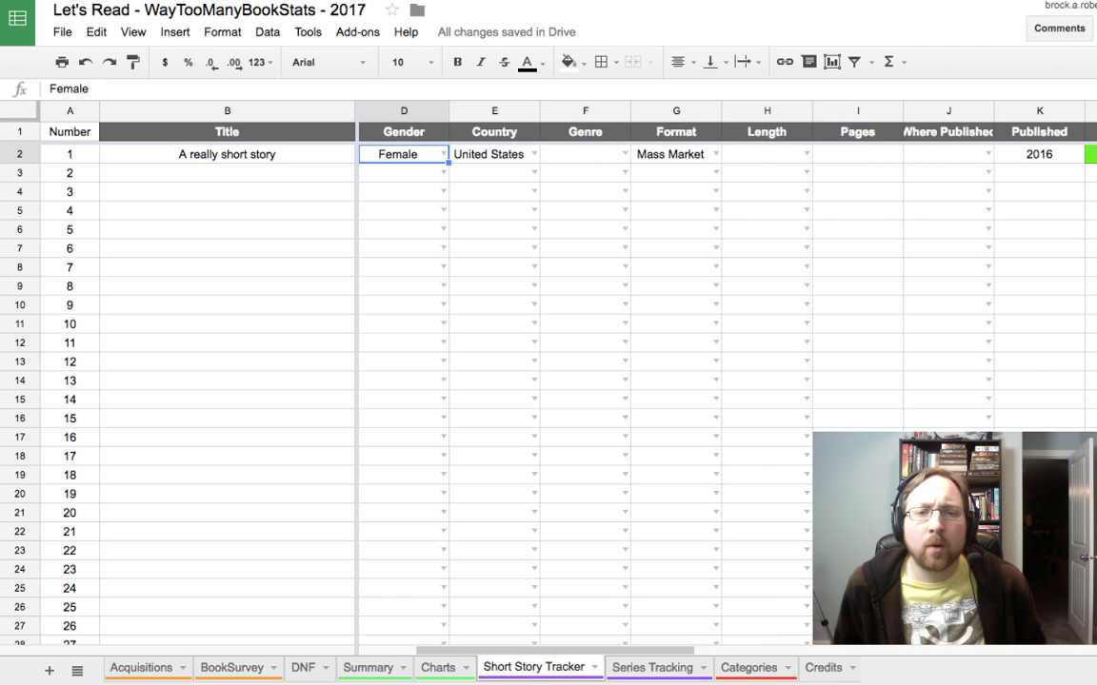
key("Right")
key("Right")
key("Right")
key("Right")
key("Right")
key("Right")
key("Right")
key("Right")
key("Right")
key("Right")
key("Right")
key("Right")
key("Right")
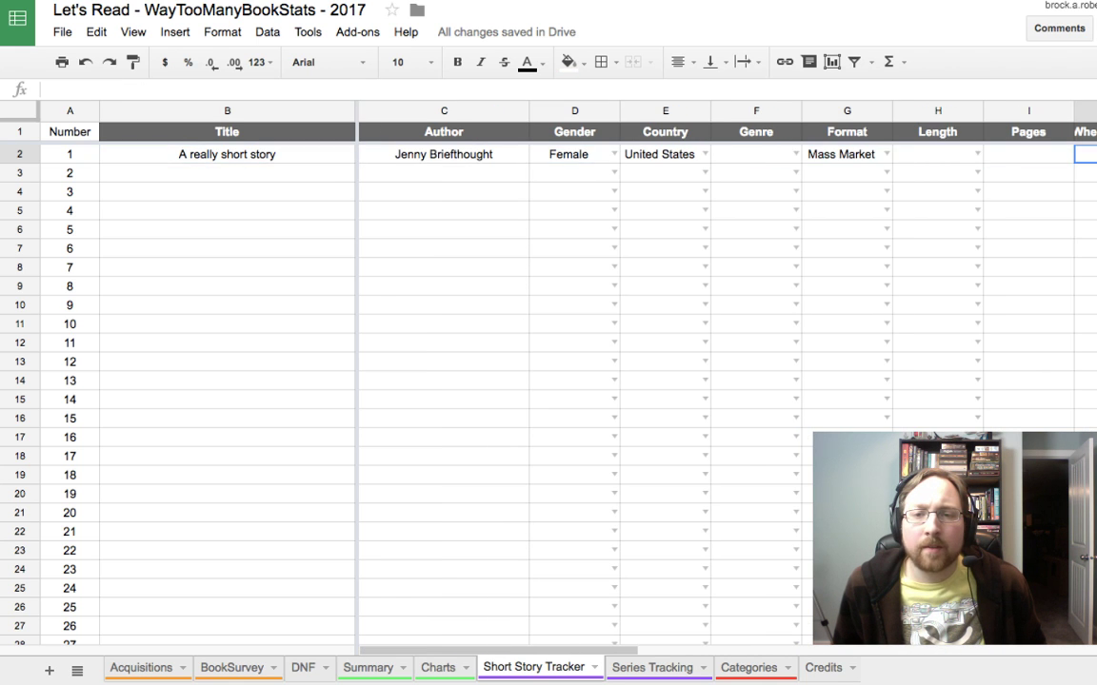
key("Left")
key("Left")
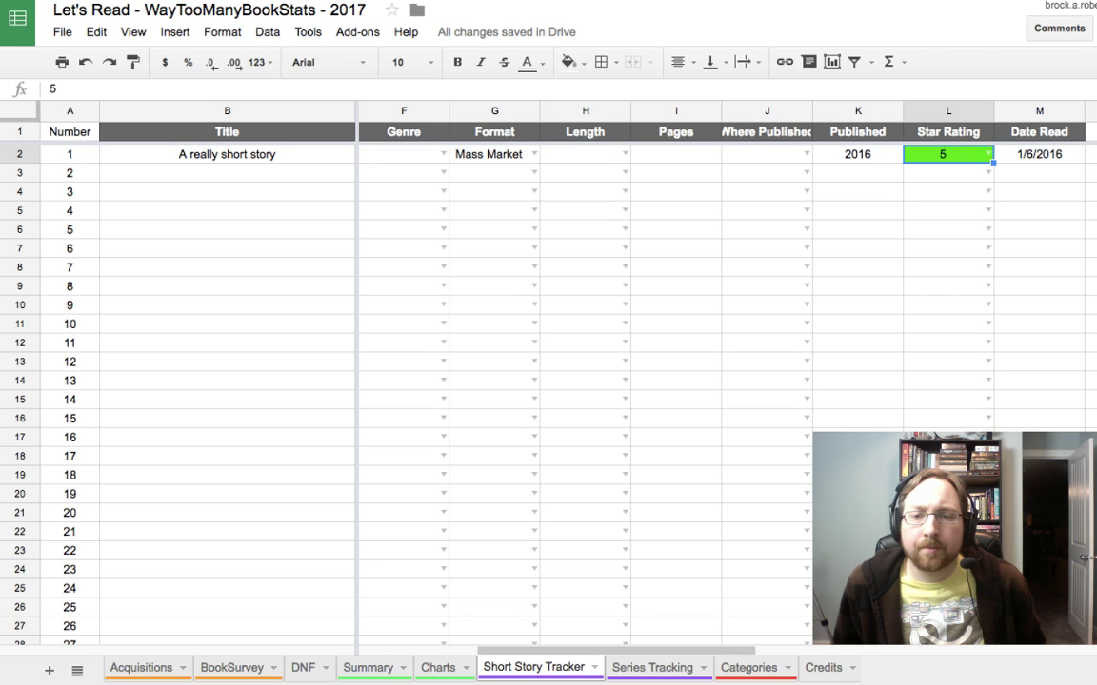
key("Right")
key("Right")
key("Right")
key("Right")
key("Right")
key("Right")
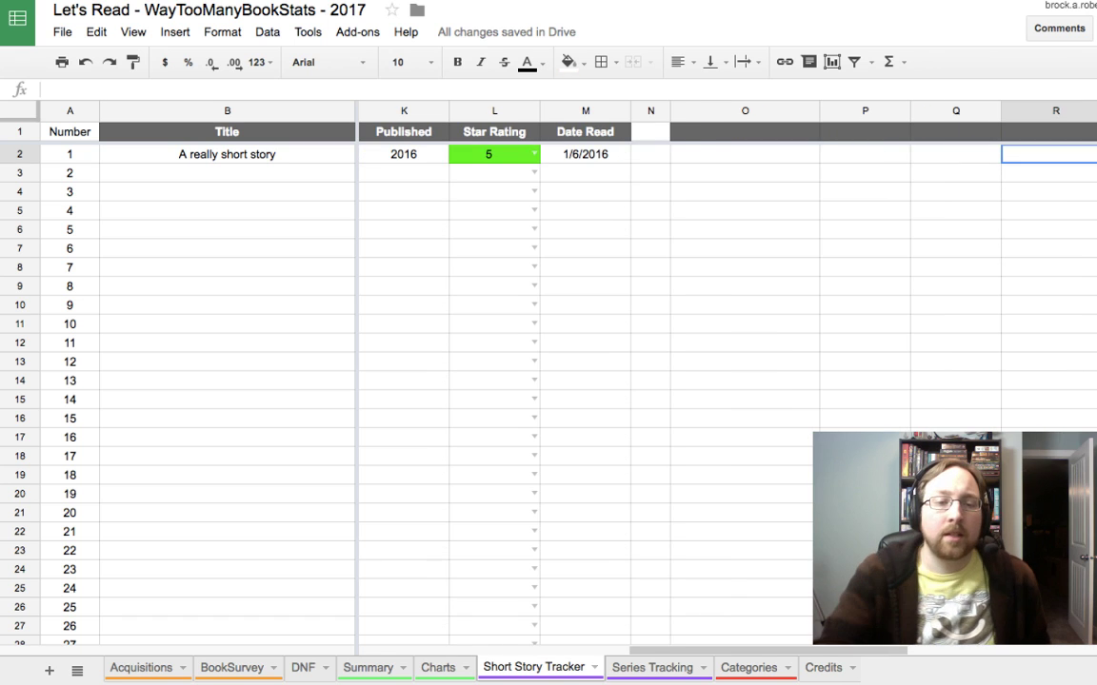
key("Left")
key("Left")
key("Left")
key("Left")
key("Left")
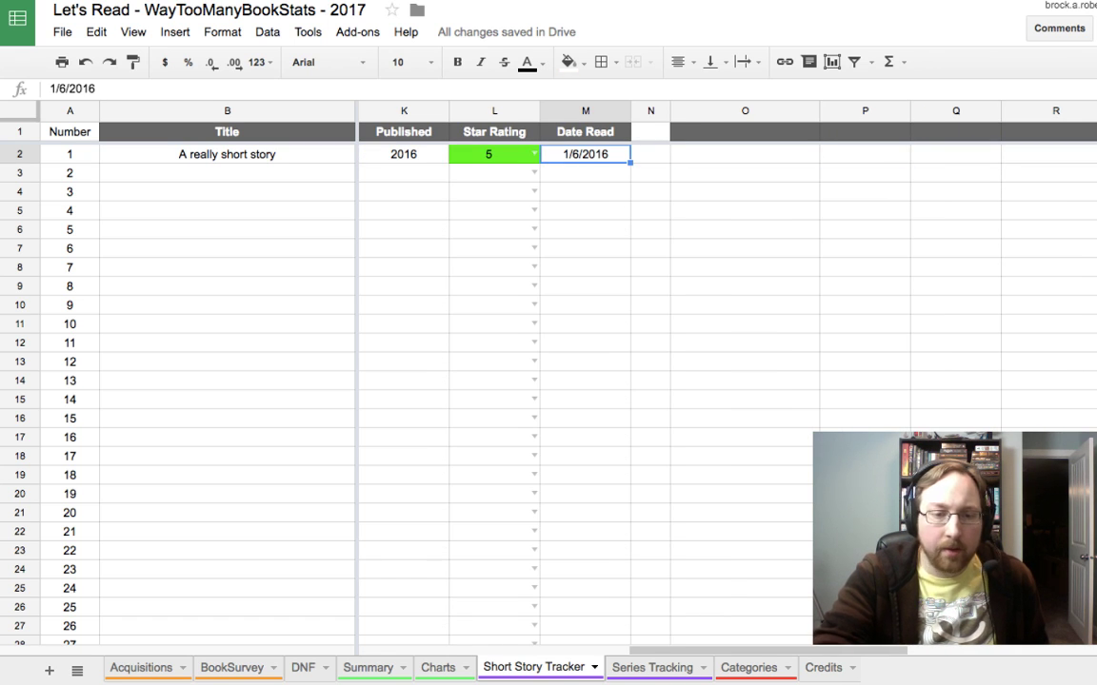
Step: Switch to the 2017 Reading Statistics Demo spreadsheet and look over the column headings of its Series Tracking sheet
scroll(724, 380, "left", 8)
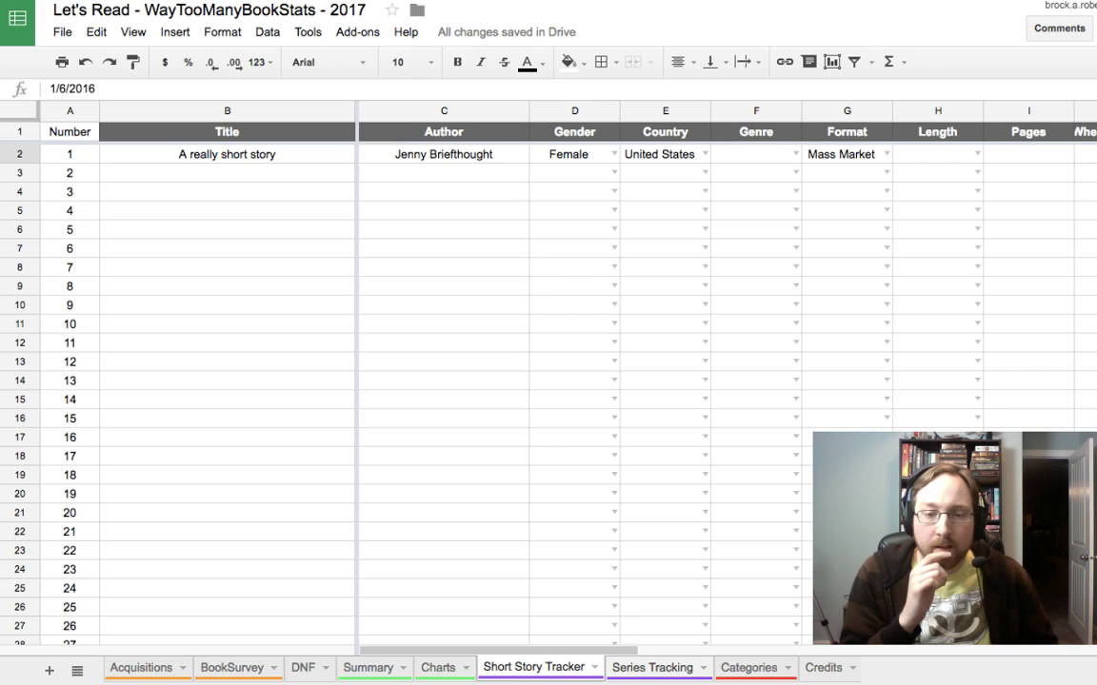
key("ctrl+shift+Page_Down")
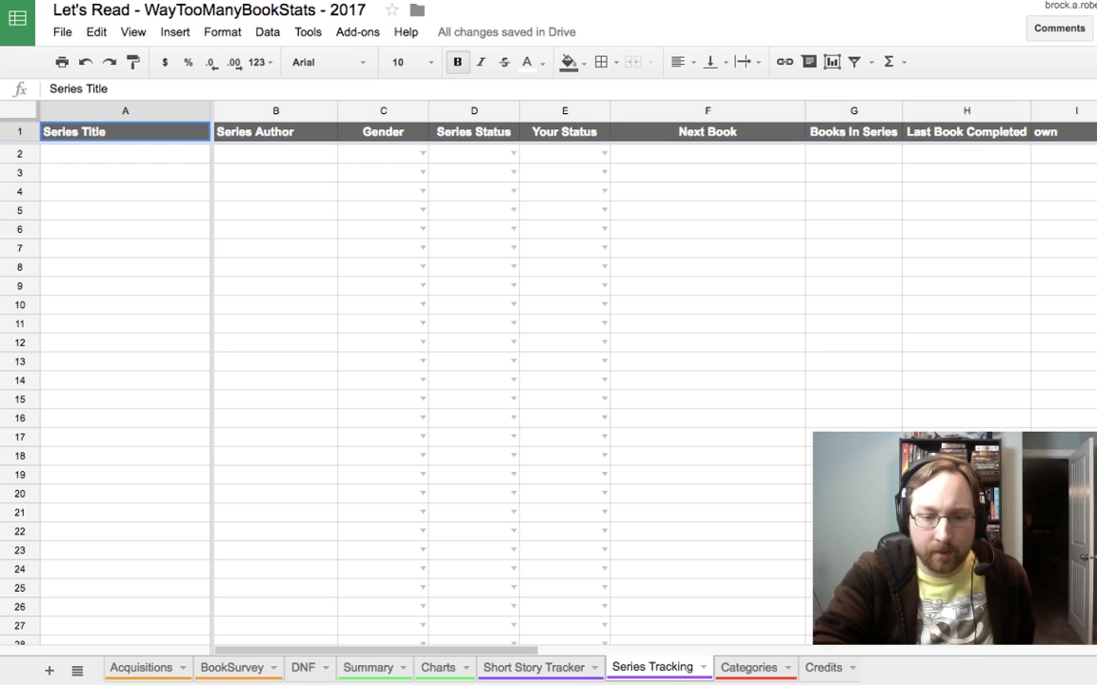
key("ctrl+Tab")
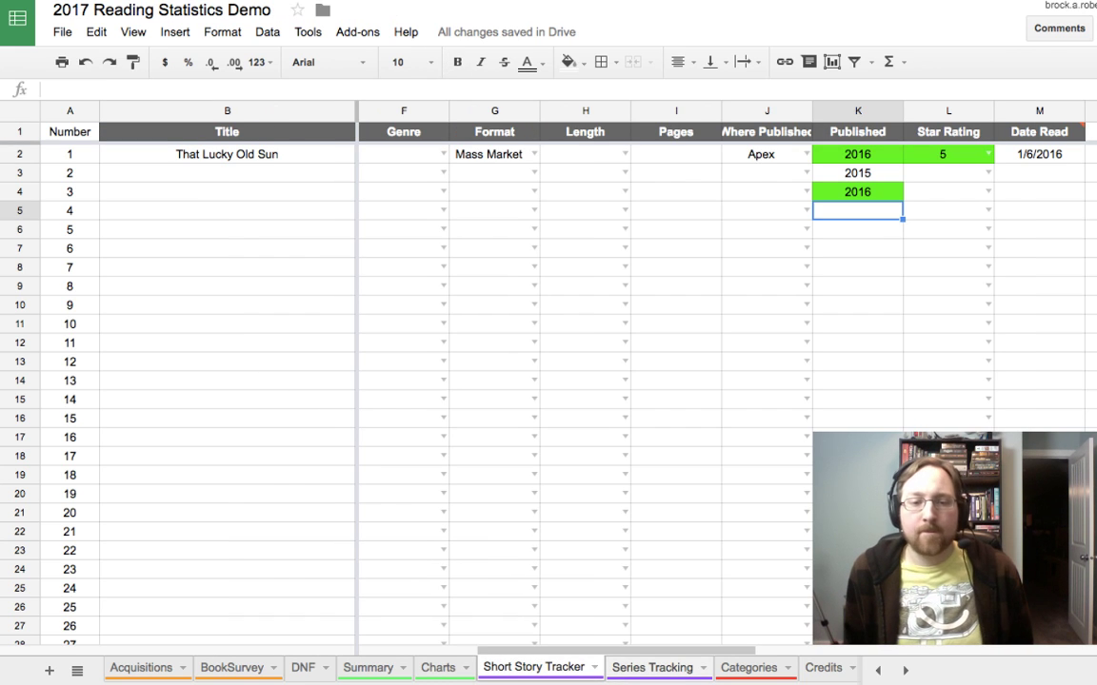
key("ctrl+shift+Page_Down")
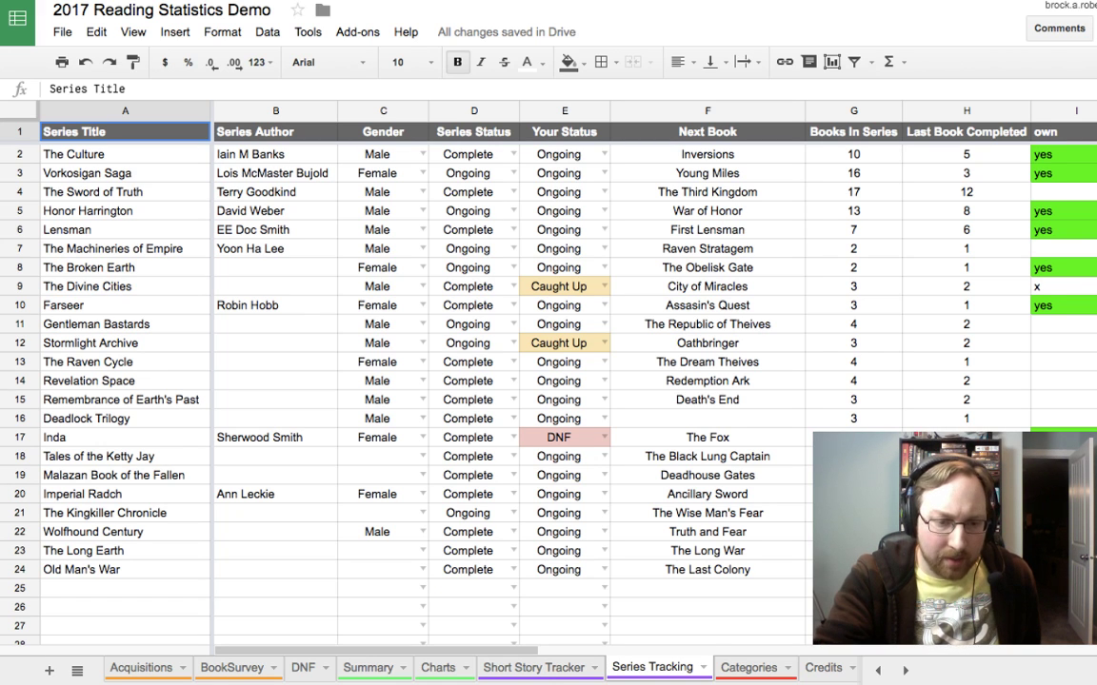
scroll(572, 362, "right", 5)
scroll(571, 362, "left", 5)
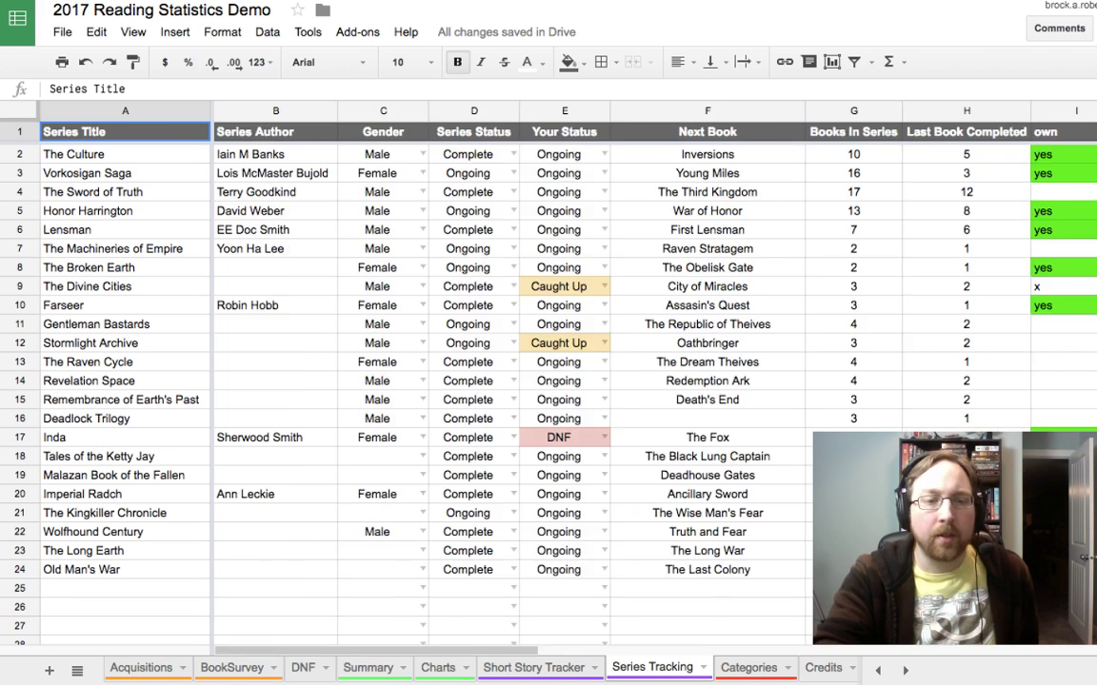
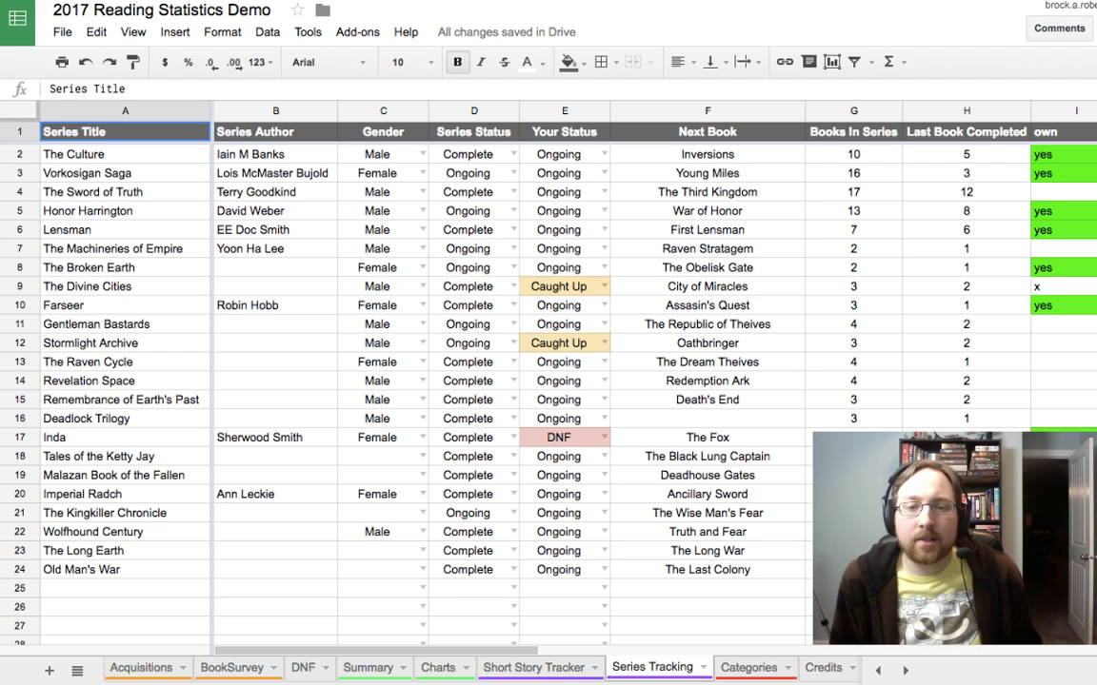
key("Right")
key("Right")
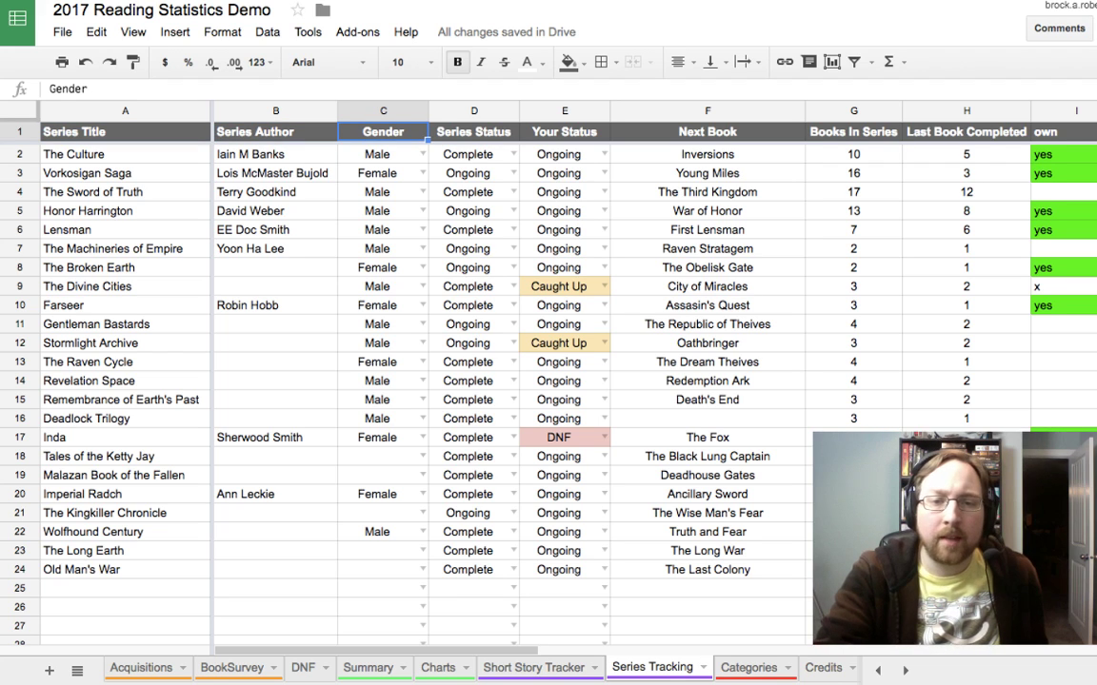
Step: Examine Your Status and Next Book for The Divine Cities, and compare its status with Farseer and Gentleman Bastards
left_click(708, 287)
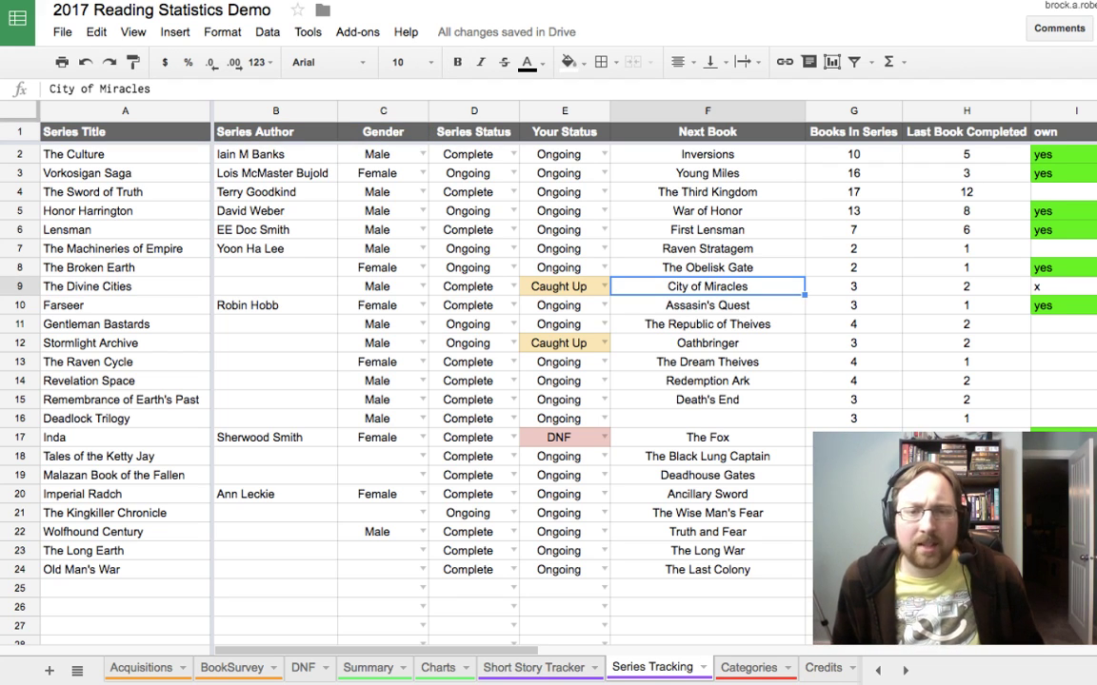
left_click(564, 287)
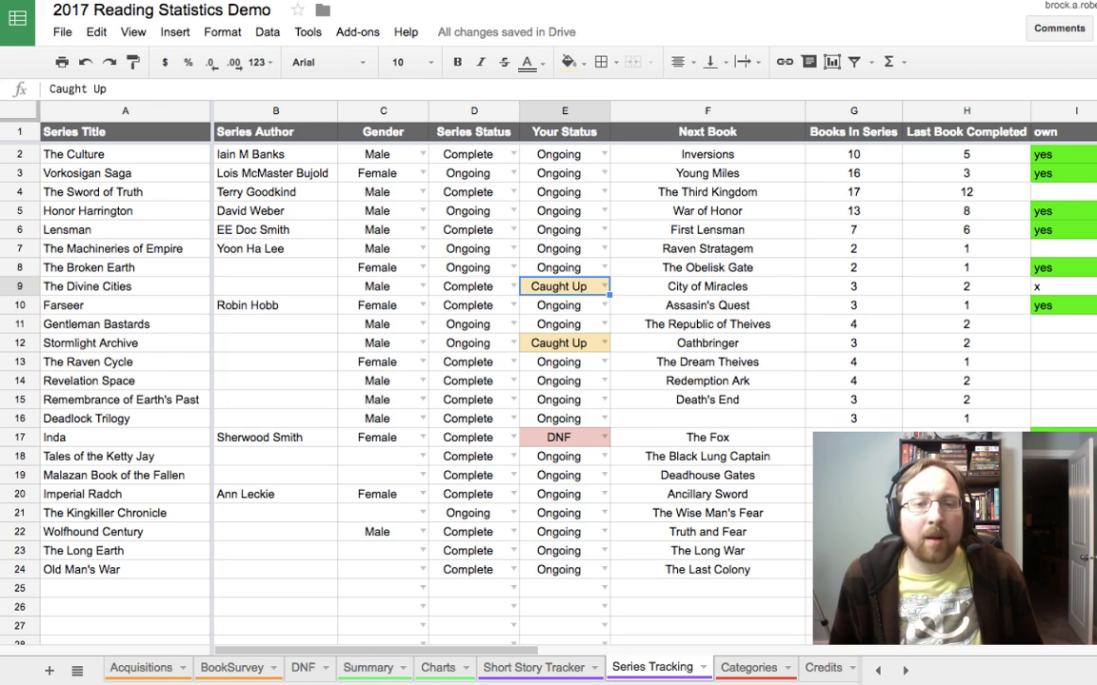
left_click(707, 287)
left_click(564, 286)
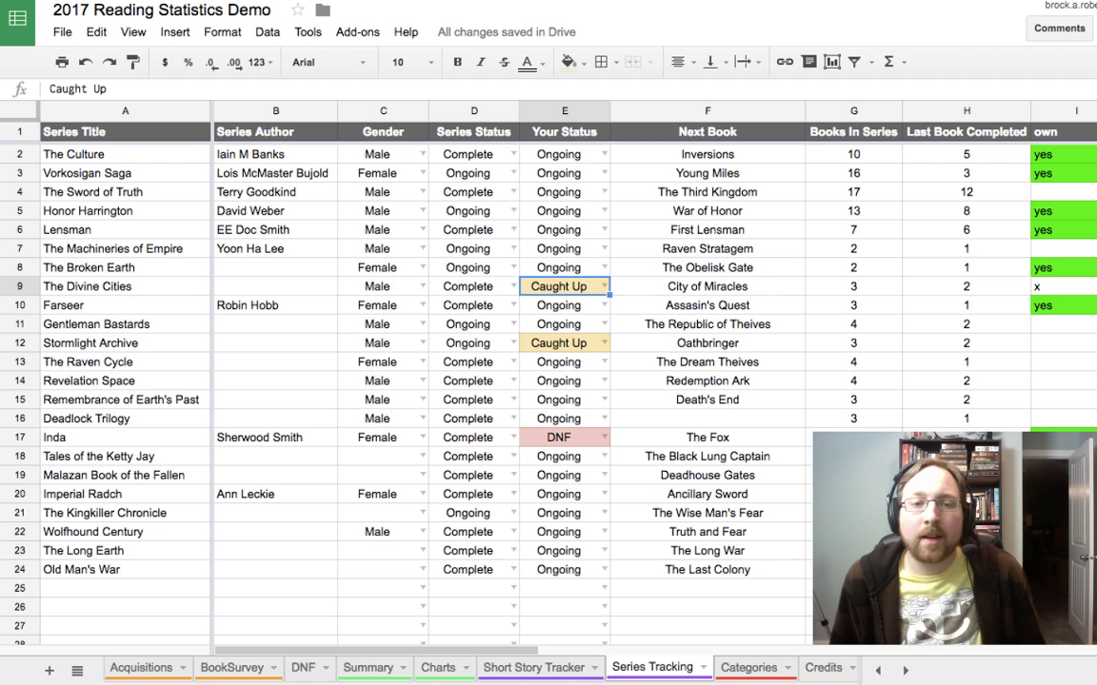
left_click(564, 305)
left_click(564, 324)
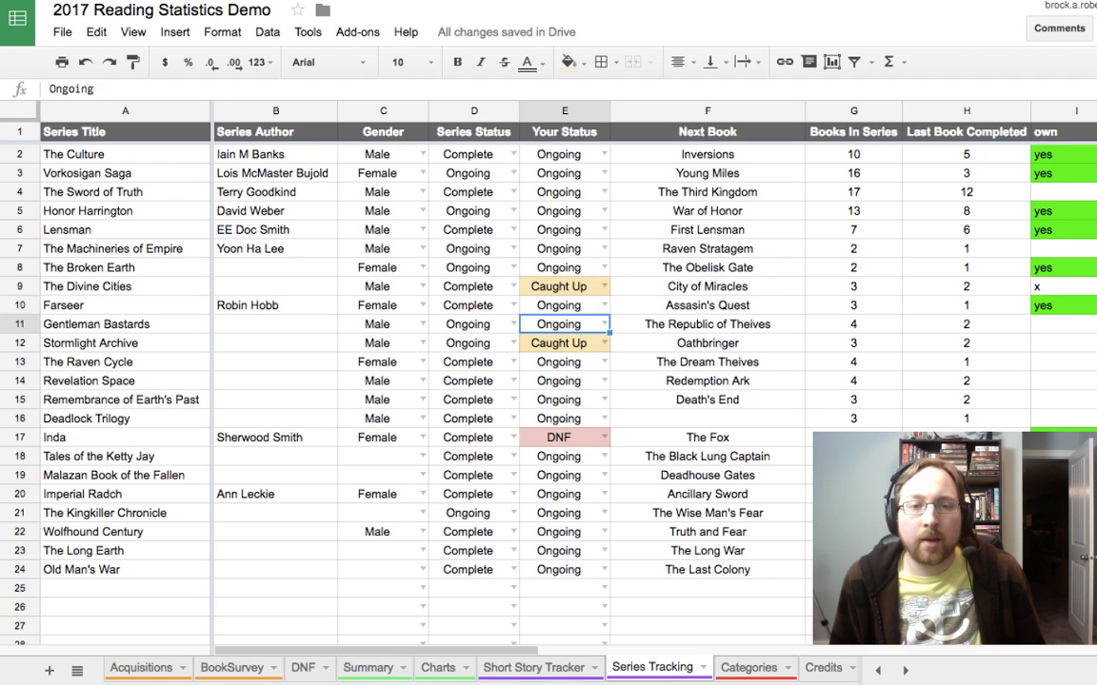
left_click(564, 305)
left_click(565, 287)
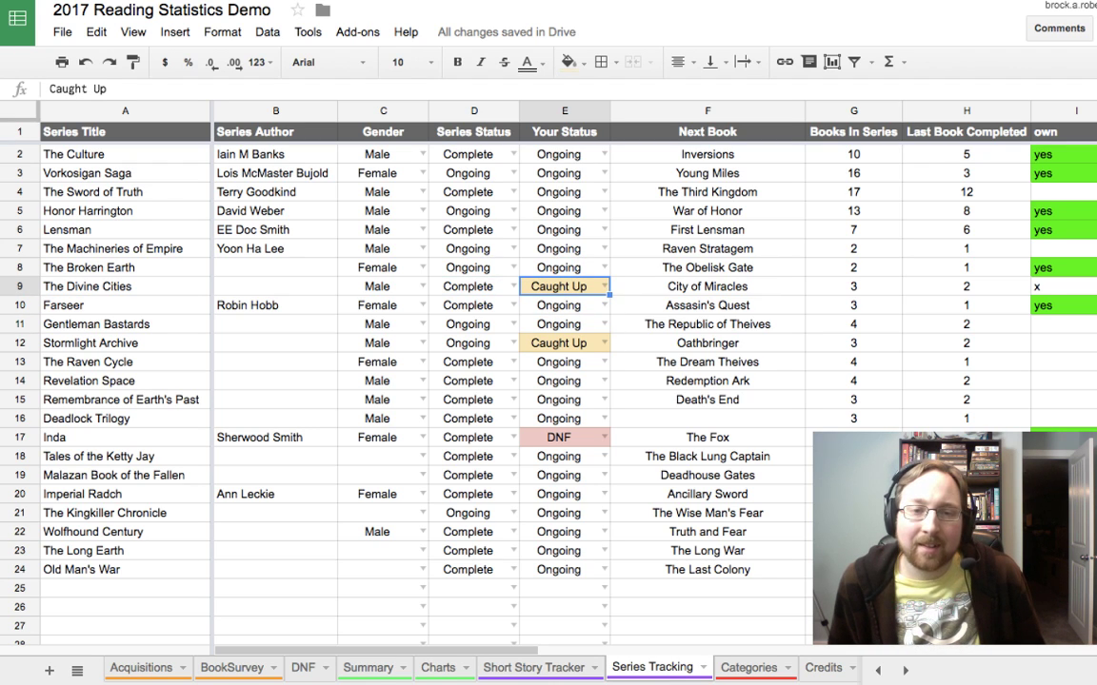
left_click(564, 306)
left_click(564, 324)
left_click(564, 286)
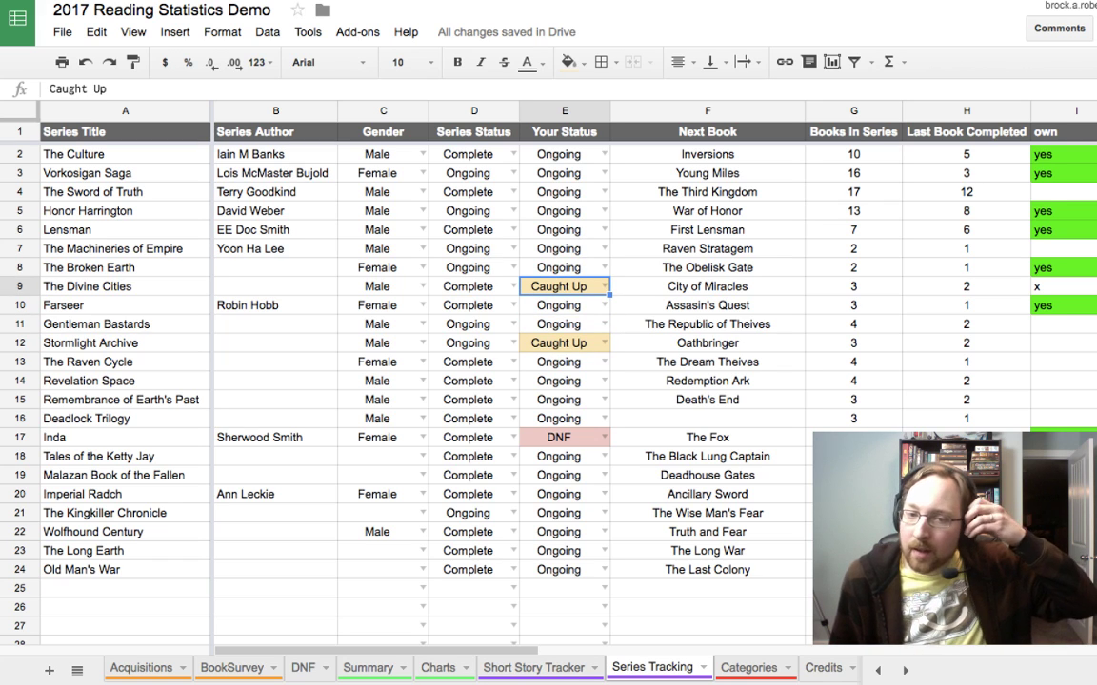
Step: Examine the DNF status of the Inda series and the statuses above it up to The Raven Cycle
left_click(564, 361)
left_click(565, 437)
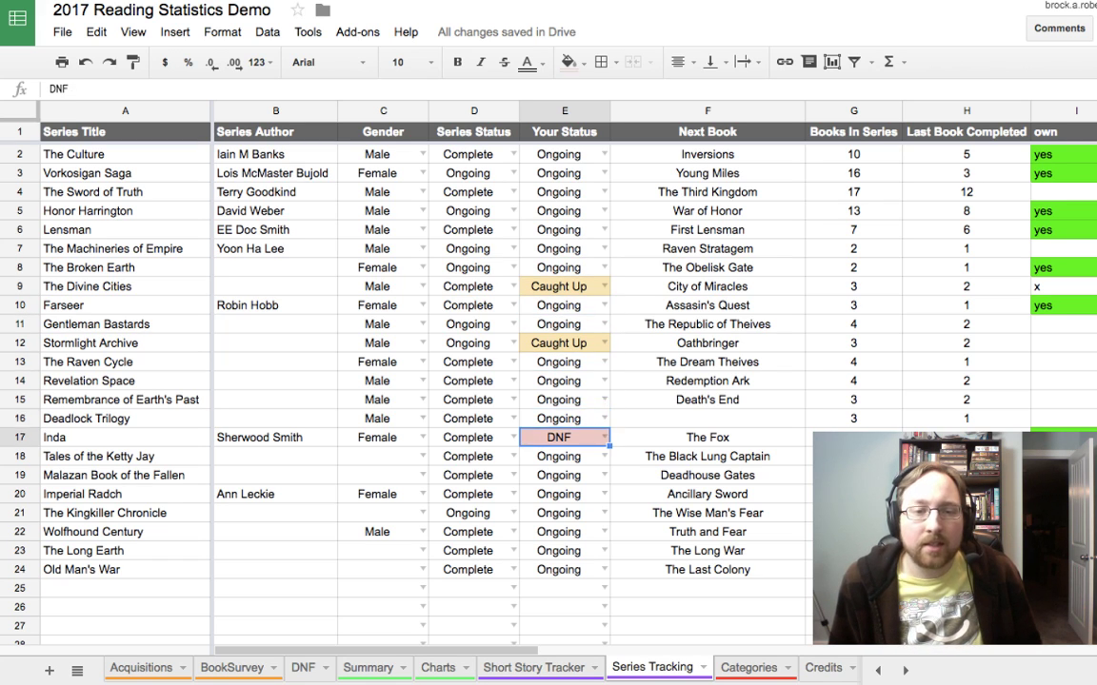
key("Up")
key("Up")
key("Up")
key("Up")
key("Up")
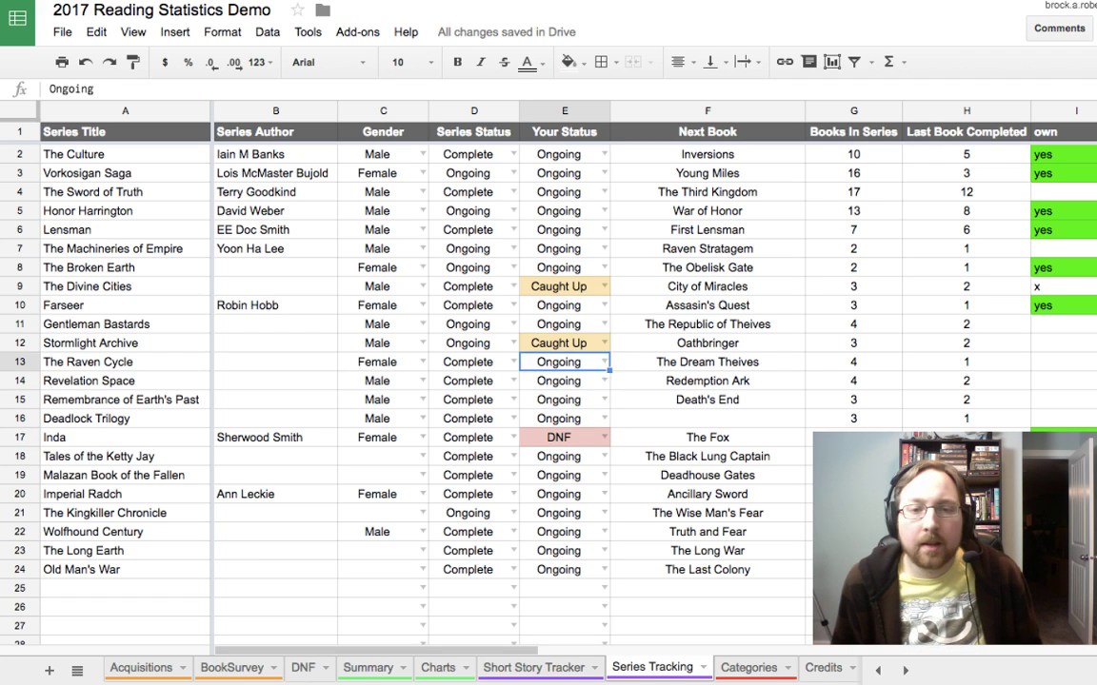
Step: Examine the Next Book entry for Stormlight Archive and compare it with those of the series just above it
key("Right")
key("Right")
key("Right")
key("Left")
key("Left")
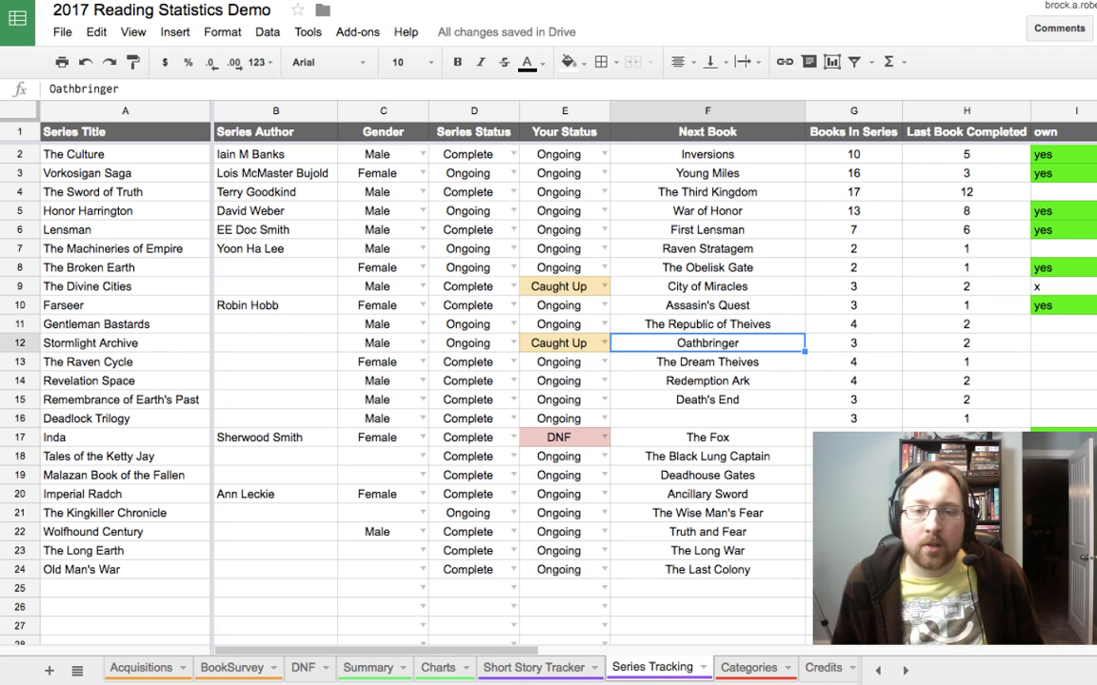
key("Up")
key("Down")
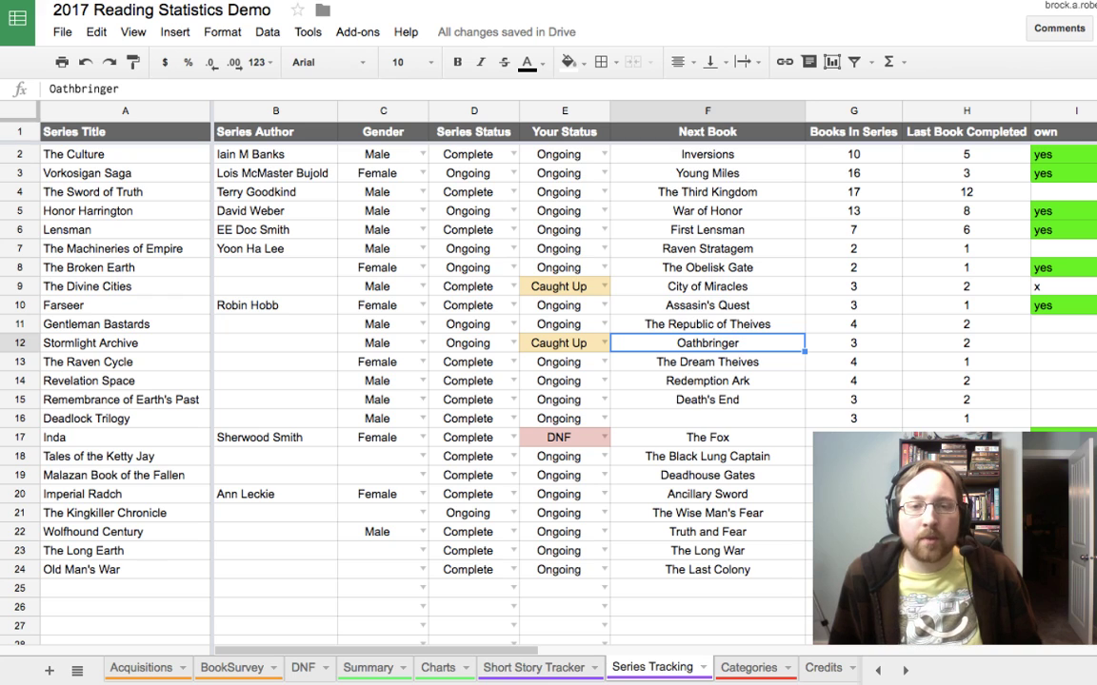
key("Up")
key("Up")
key("Up")
key("Up")
key("Down")
key("Down")
key("Down")
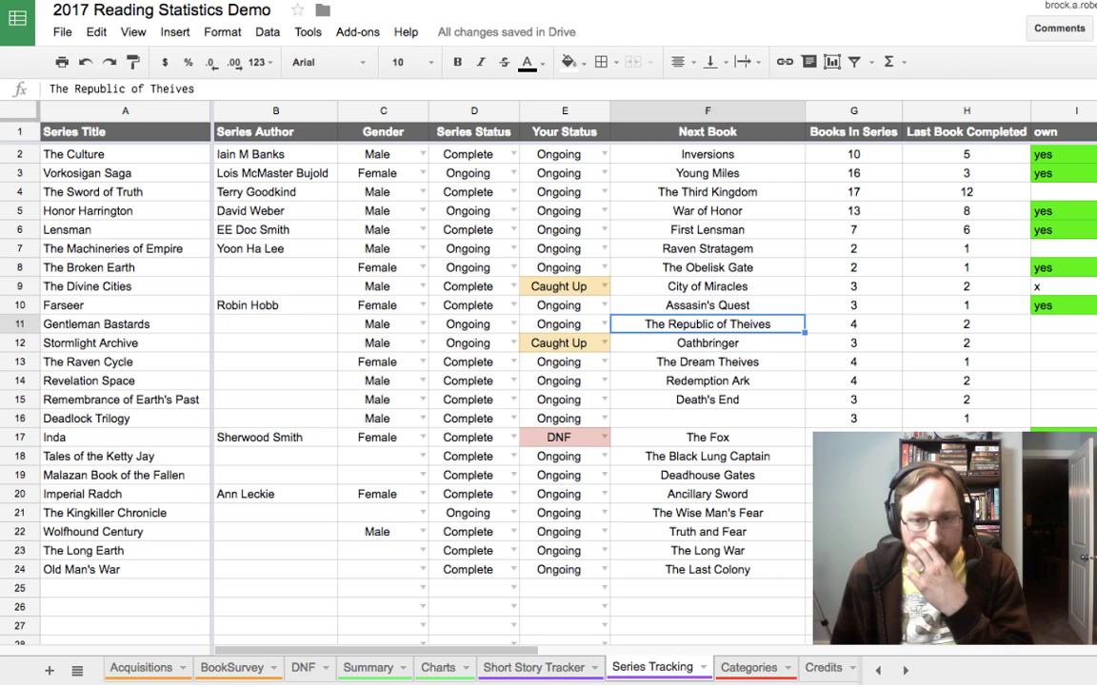
key("Down")
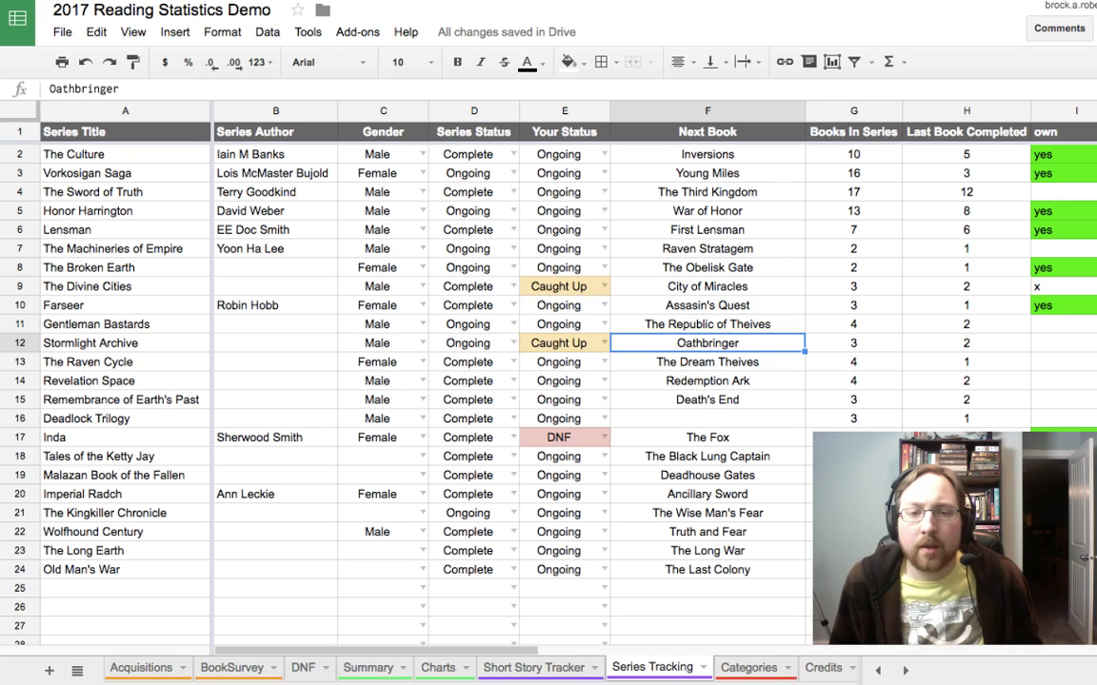
key("Up")
key("Up")
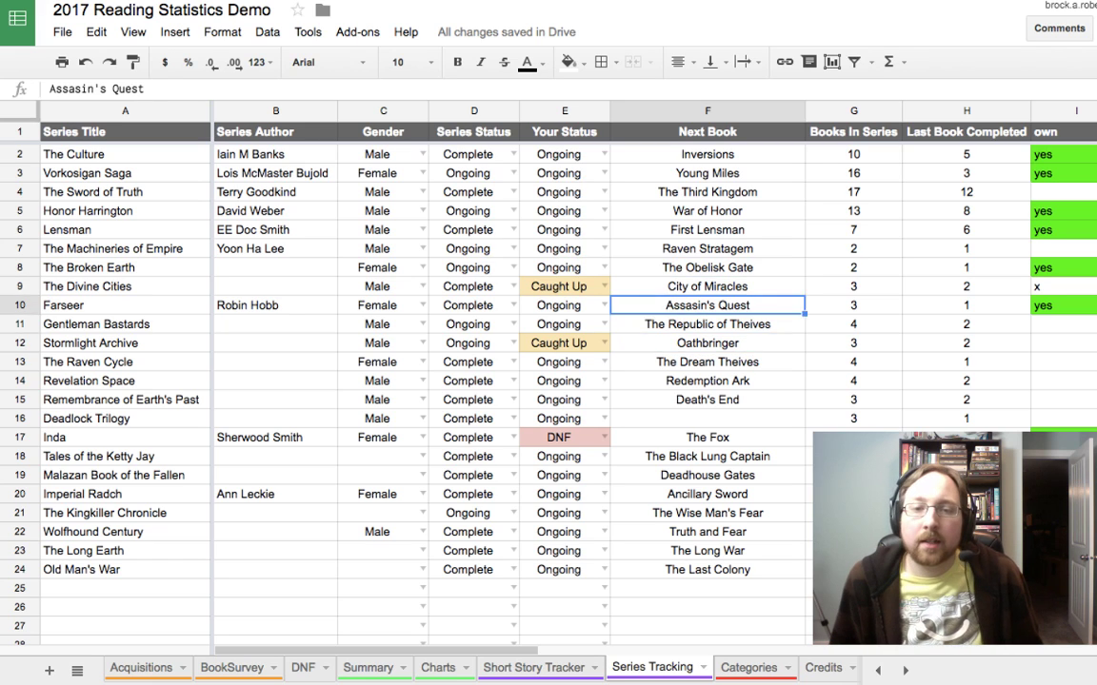
key("Down")
key("Down")
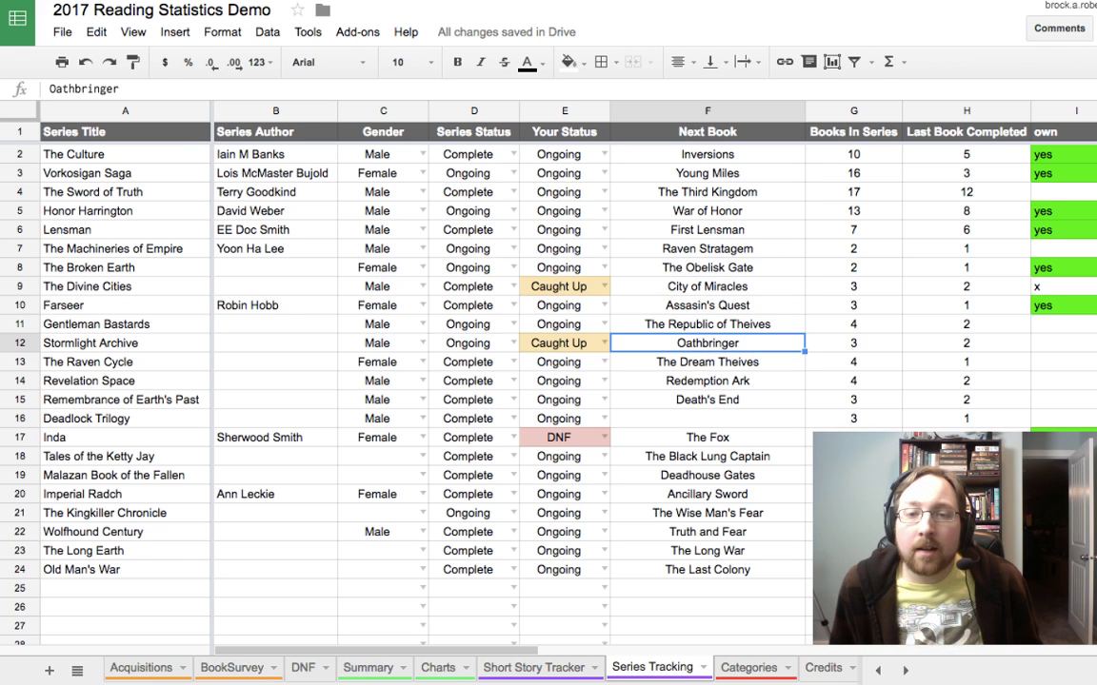
Step: Check Books In Series and Last Book Completed for Stormlight Archive against its Next Book entry
key("Right")
key("Left")
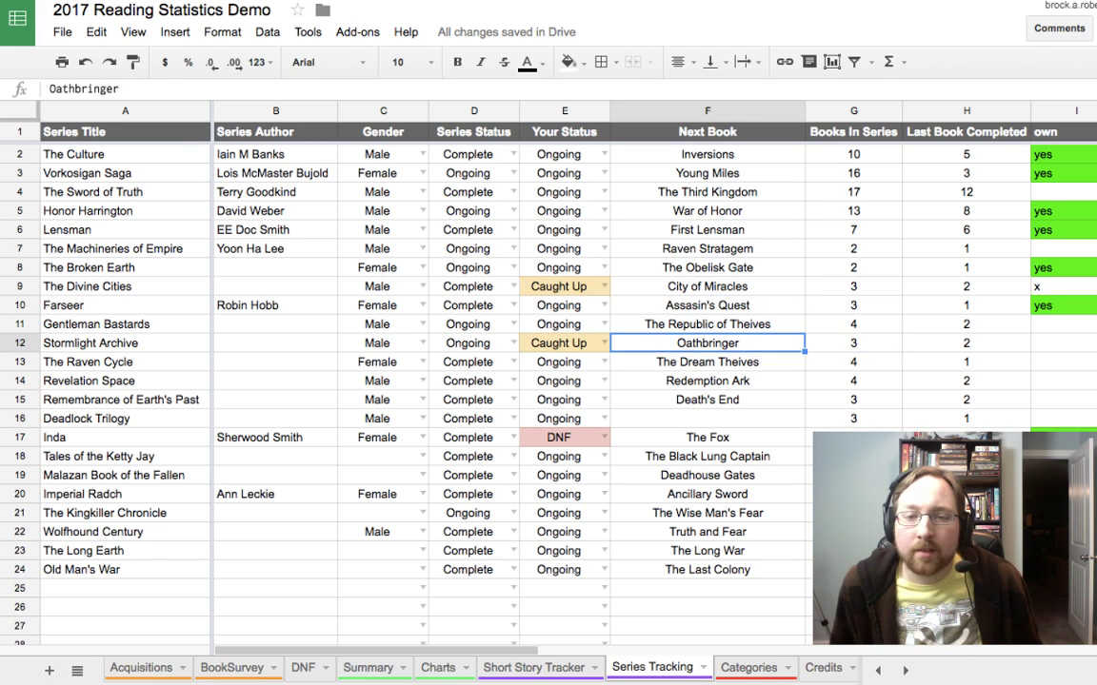
key("Right")
key("Left")
key("Right")
key("Right")
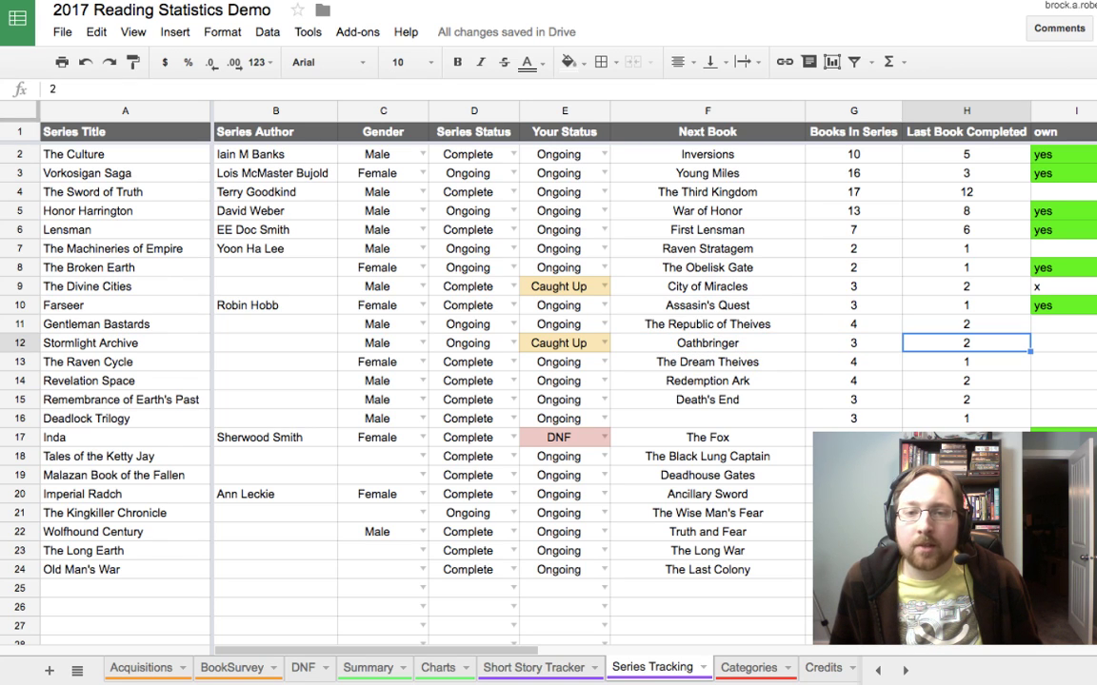
Step: Examine the row of The Sword of Truth from its author through Next Book to Last Book Completed
key("Left")
key("Up")
key("Up")
key("Up")
key("Up")
key("Up")
key("Up")
key("Up")
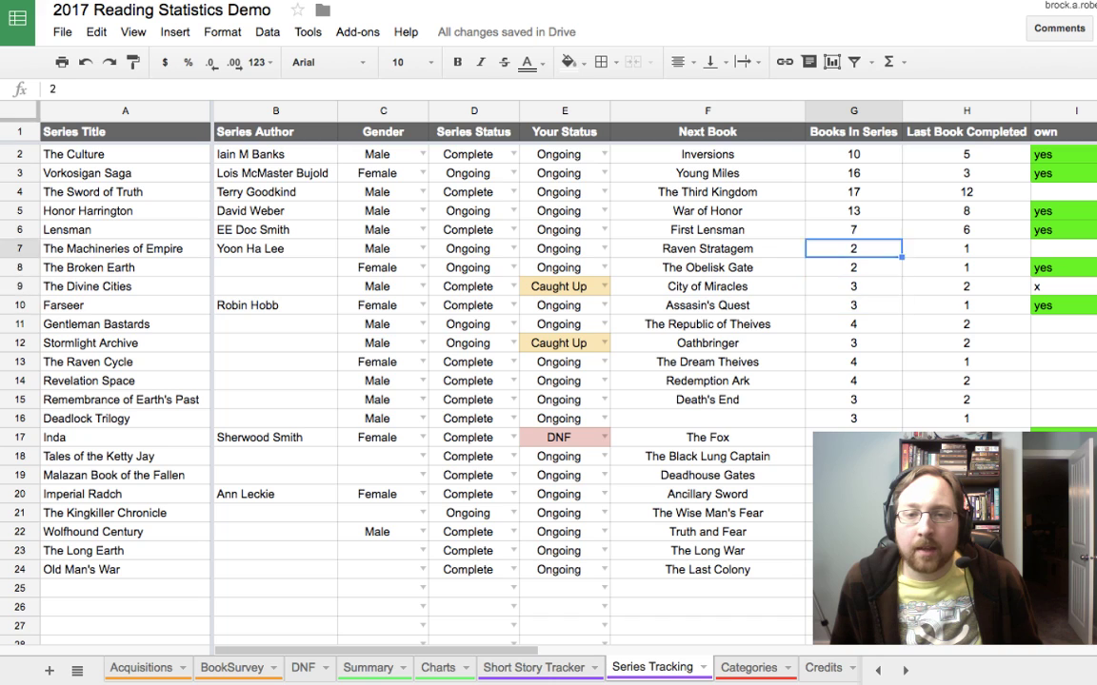
key("Up")
key("Left")
key("Left")
key("Left")
key("Left")
key("Left")
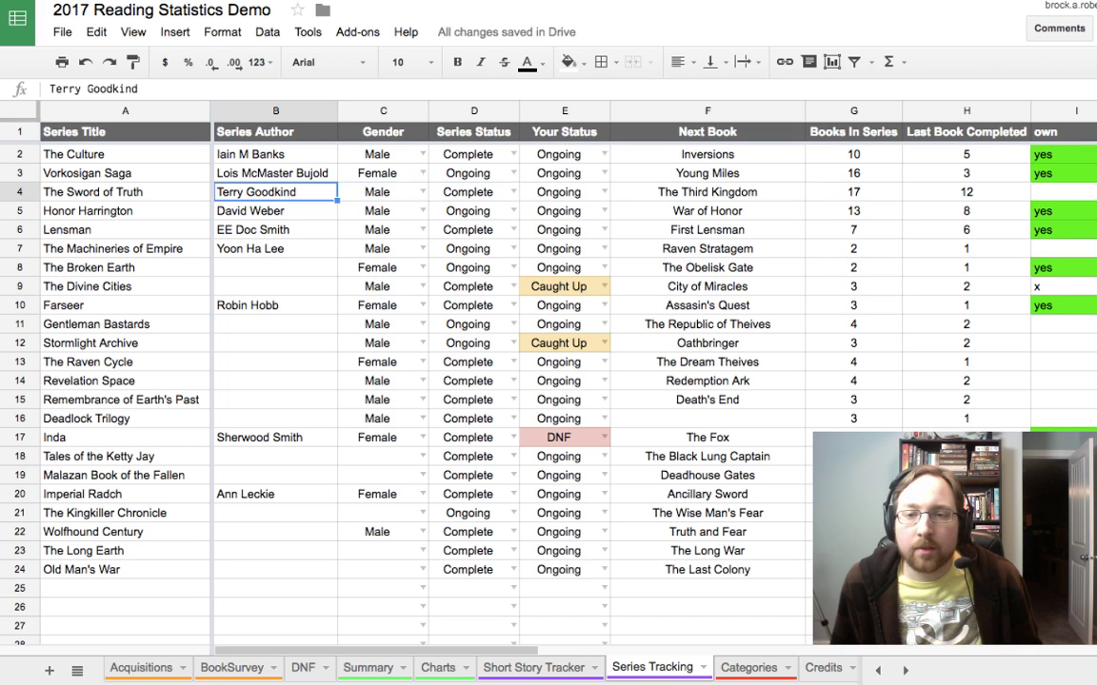
key("Right")
key("Right")
key("Right")
key("Right")
key("Right")
key("Right")
key("Left")
key("Left")
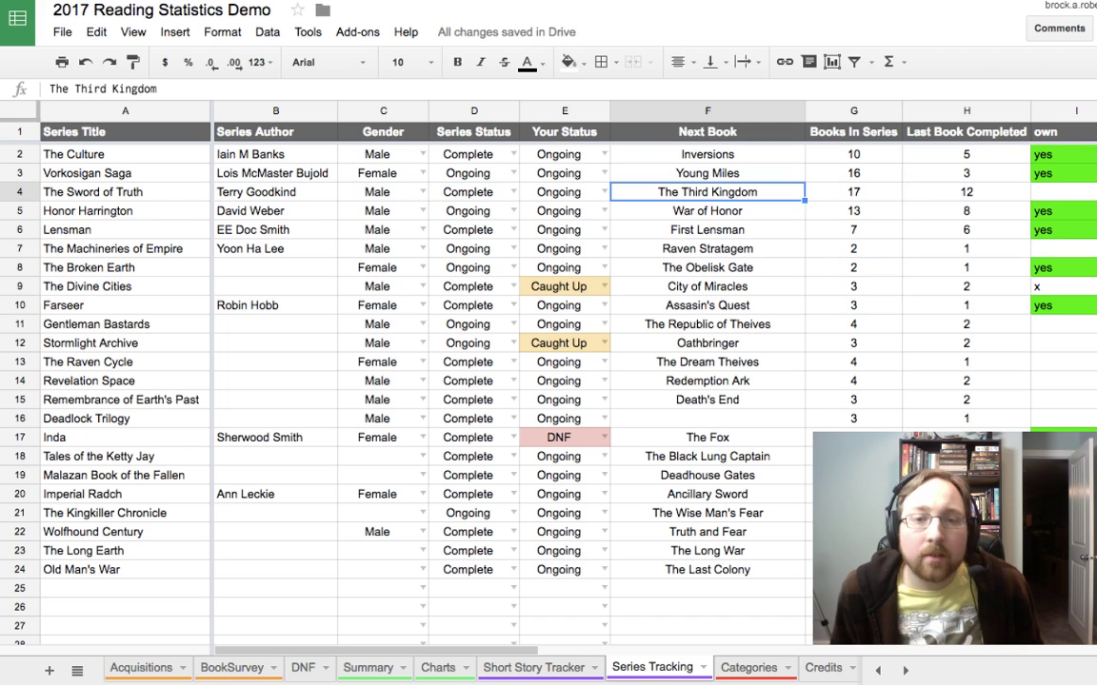
Step: Check the Vorkosigan Saga's Books In Series, Last Book Completed and own entries
key("Up")
key("Right")
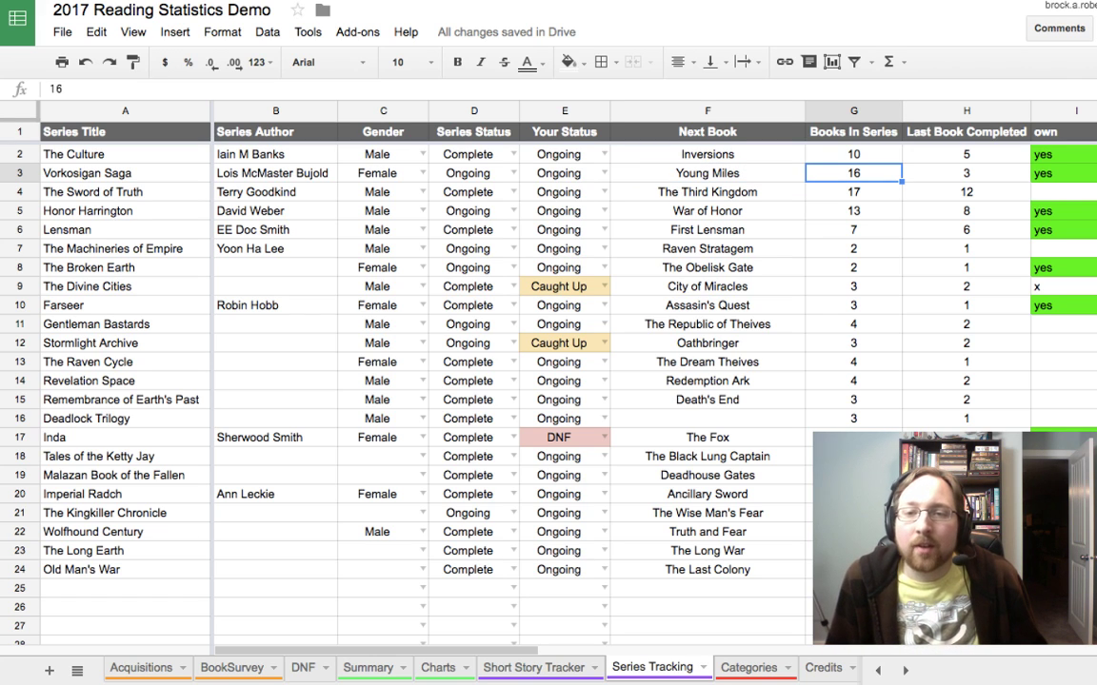
left_click(966, 174)
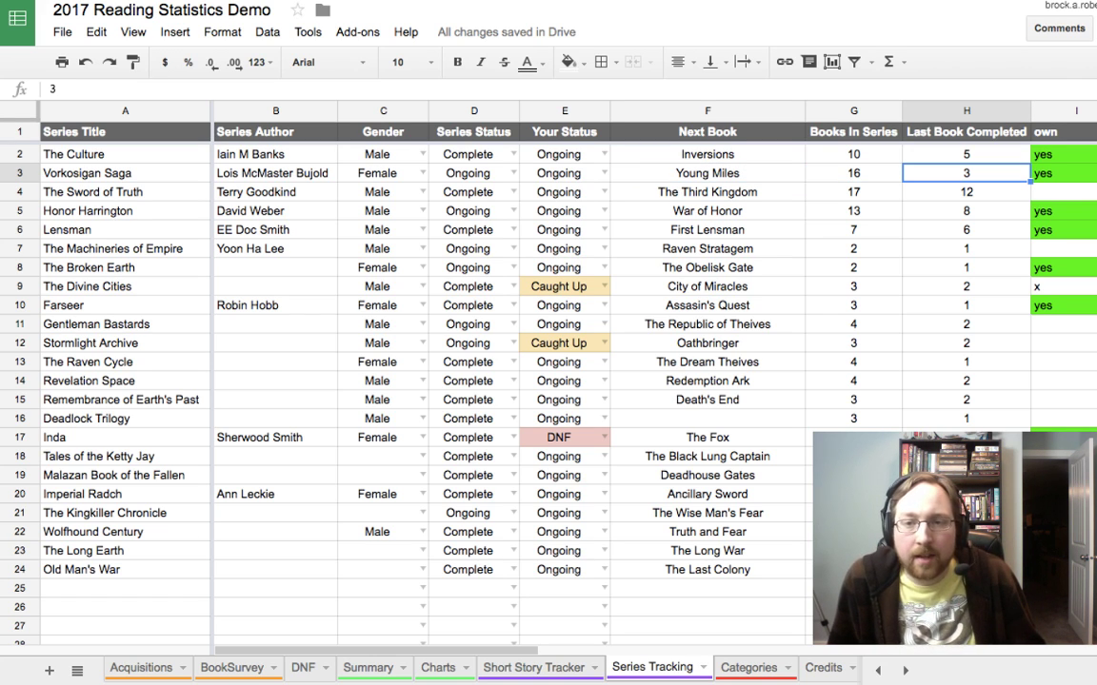
left_click(853, 173)
left_click(966, 173)
left_click(1057, 173)
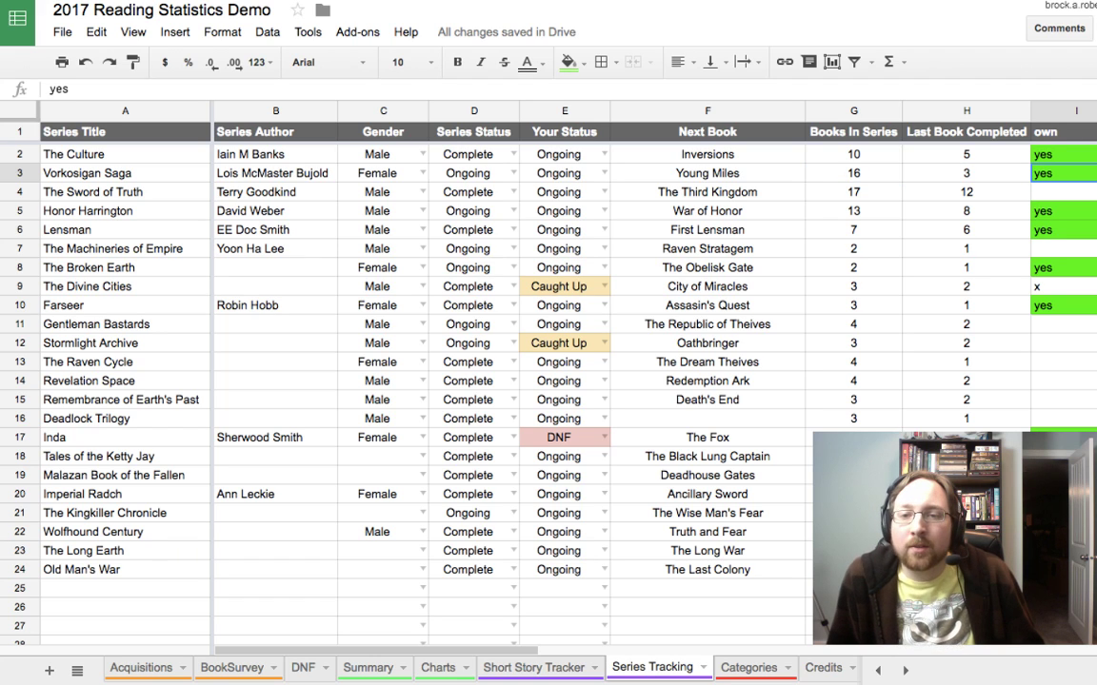
Step: Mark the next book of The Sword of Truth as not owned with an "x" in the own column
key("Down")
key("Down")
key("Down")
key("Up")
key("Up")
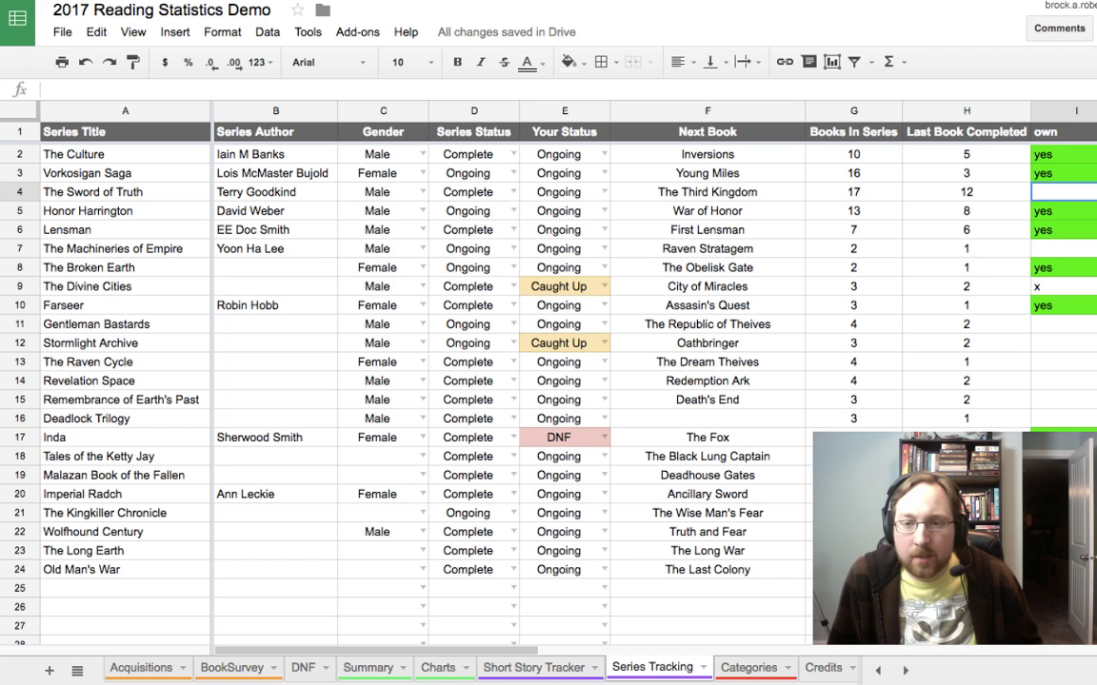
type("x")
key("Return")
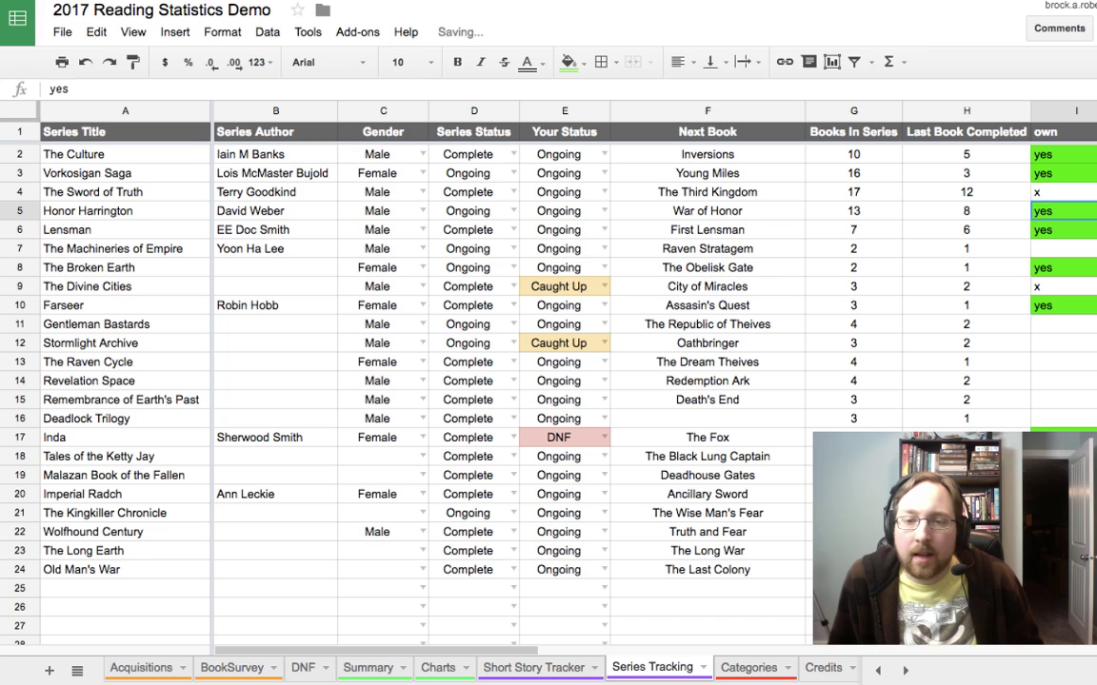
Step: Enter "yes" in the own column for The Raven Cycle
key("Down")
key("Down")
key("Down")
key("Down")
key("Down")
key("Down")
key("Down")
key("Down")
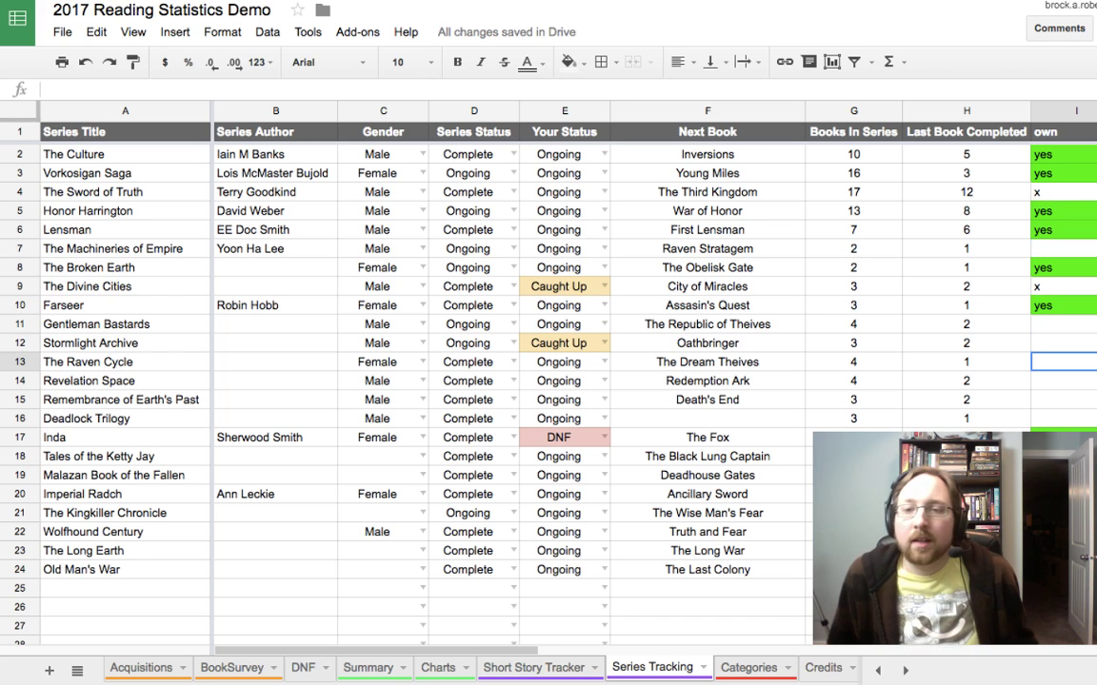
type("yes")
key("Return")
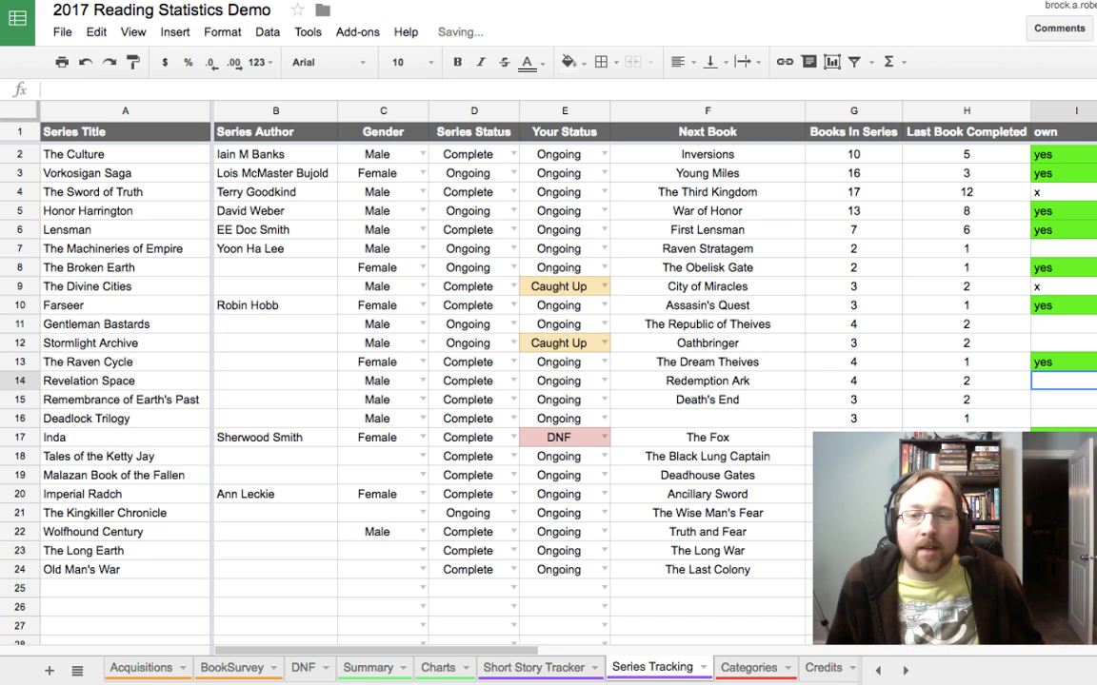
Step: Look over the own column entries from The Raven Cycle up to the first series
key("Up")
key("Up")
key("Up")
key("Up")
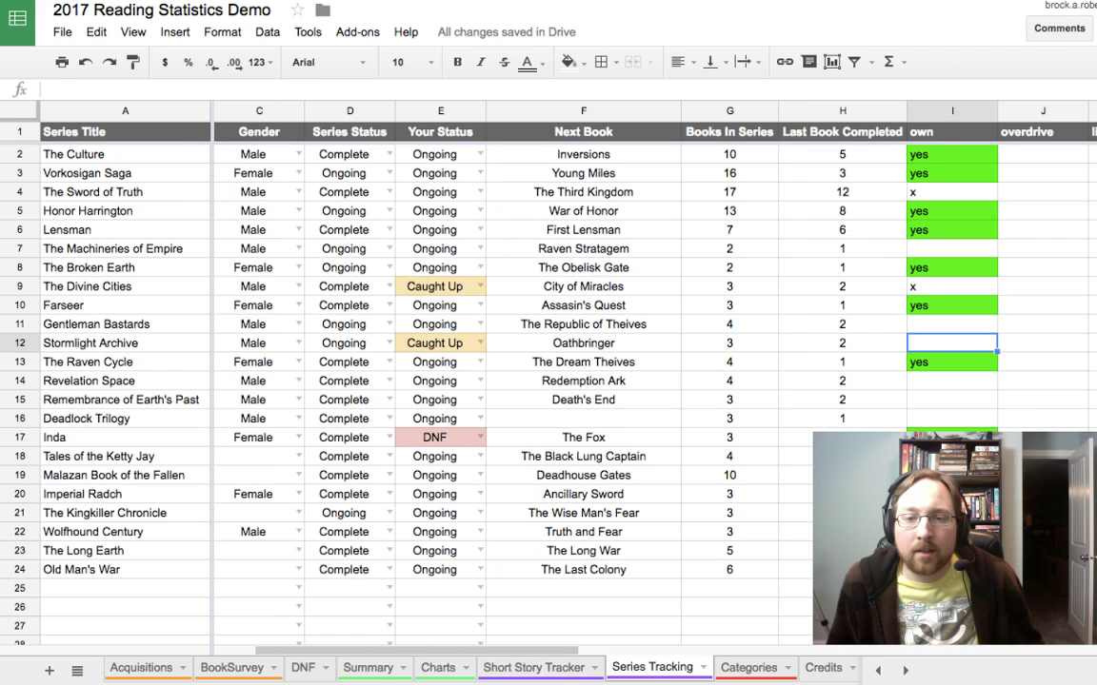
key("Up")
key("Up")
key("Up")
key("Up")
key("Up")
key("Up")
key("Up")
key("Down")
key("Down")
key("Down")
key("Down")
key("Down")
key("Down")
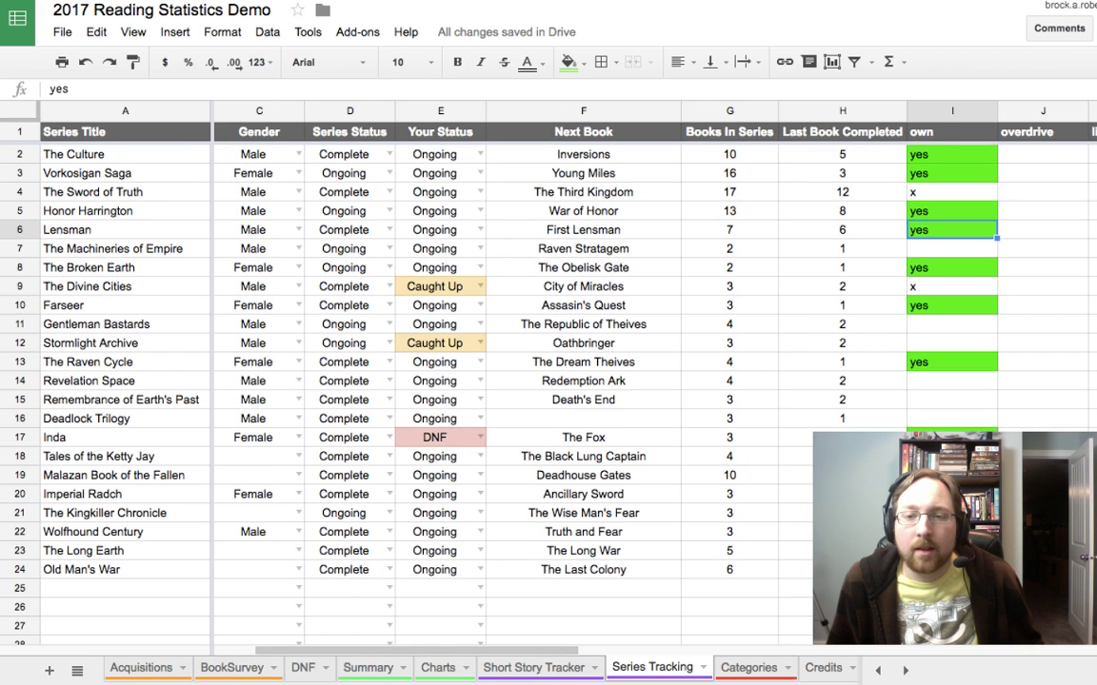
Step: Enter "yes" in the library column for Honor Harrington
key("Right")
key("Right")
key("Up")
key("Up")
key("Up")
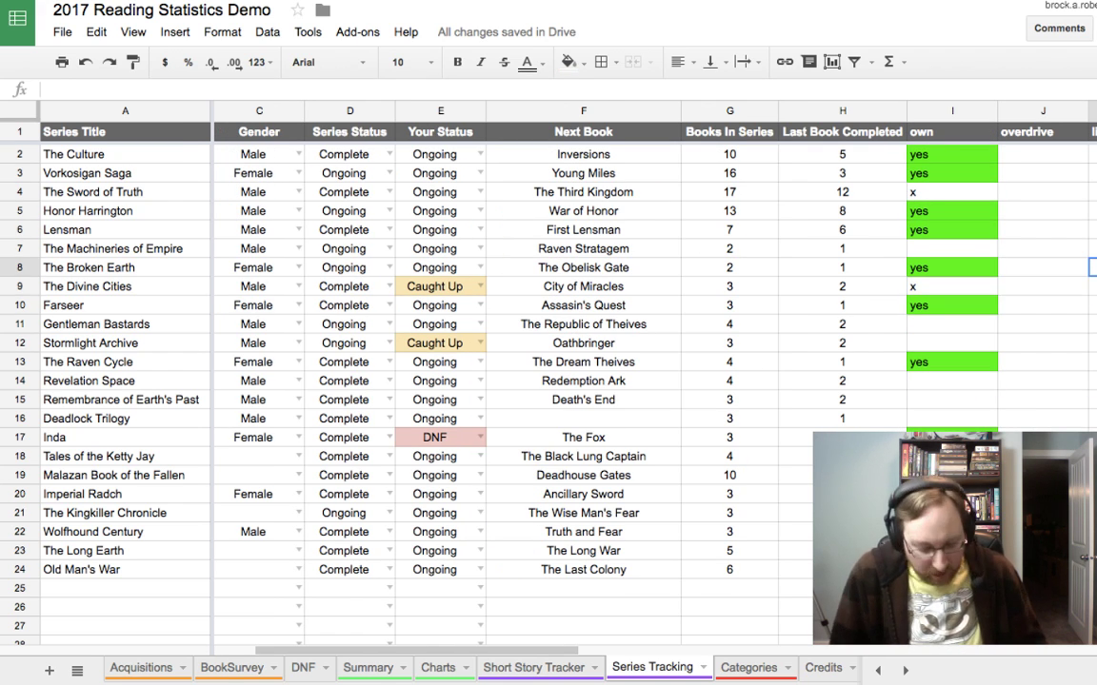
key("Up")
type("yes")
key("Return")
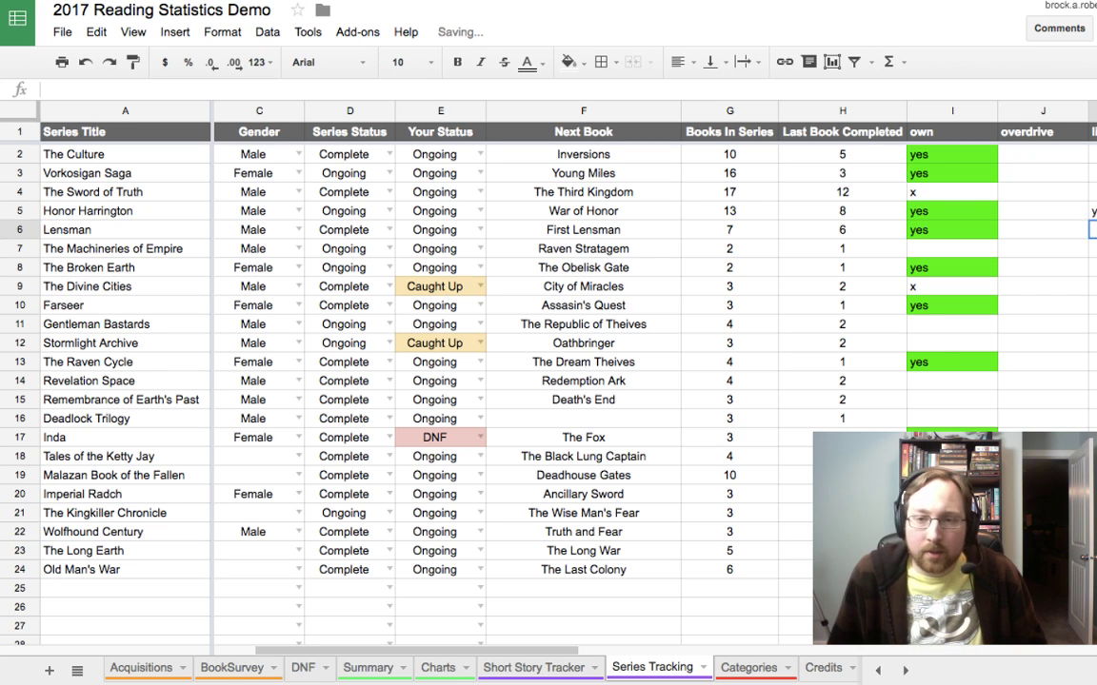
Step: Enter "yes" in the overdrive column for Honor Harrington
key("Left")
key("Up")
type("yes")
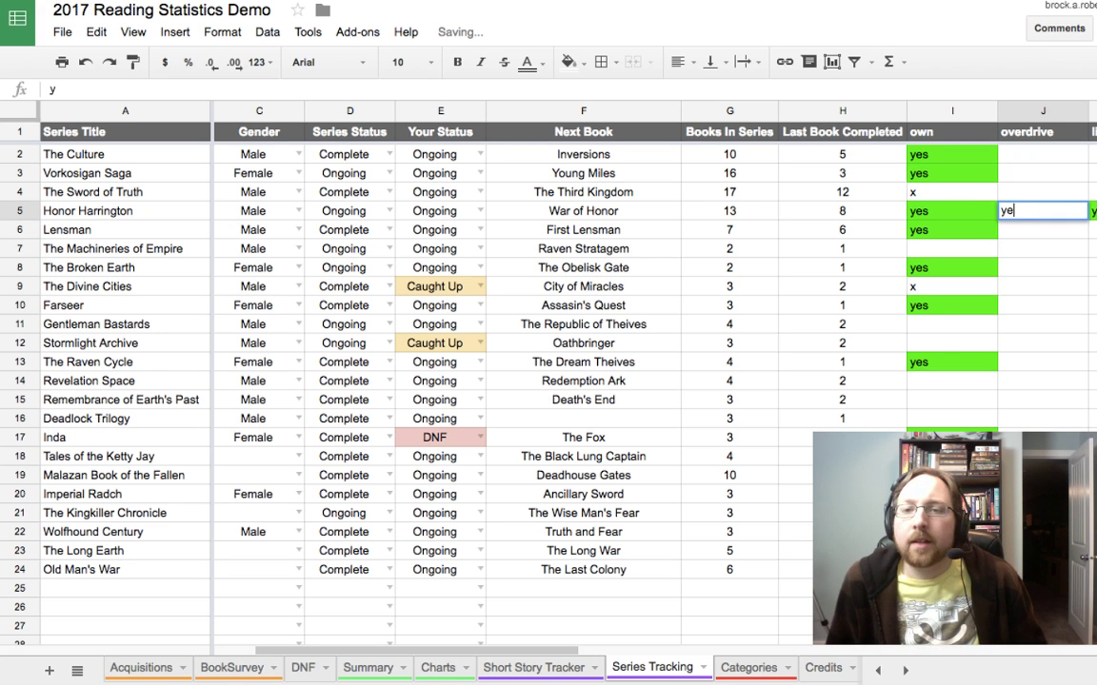
key("Return")
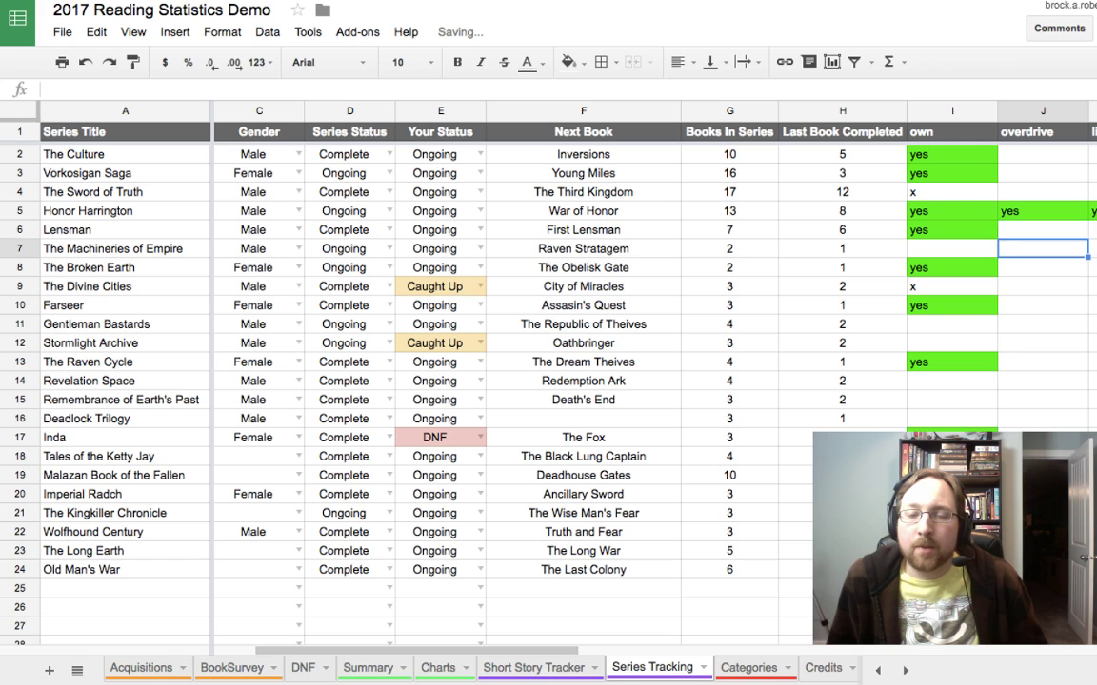
Step: Clear the own entry for Honor Harrington
key("Up")
key("Left")
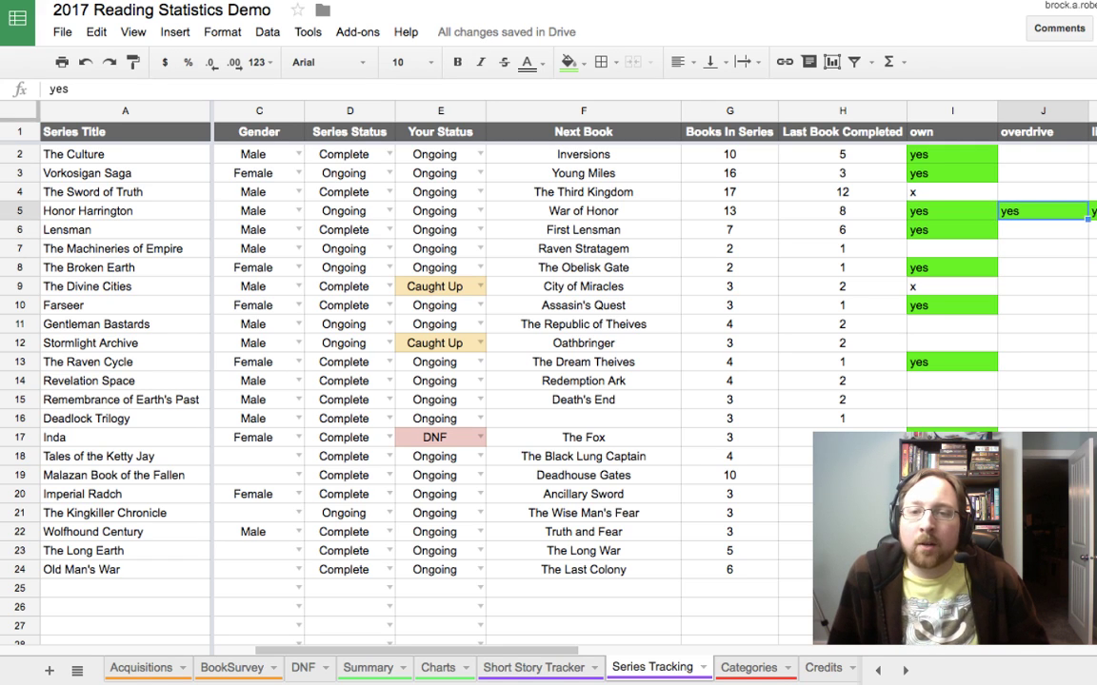
key("BackSpace")
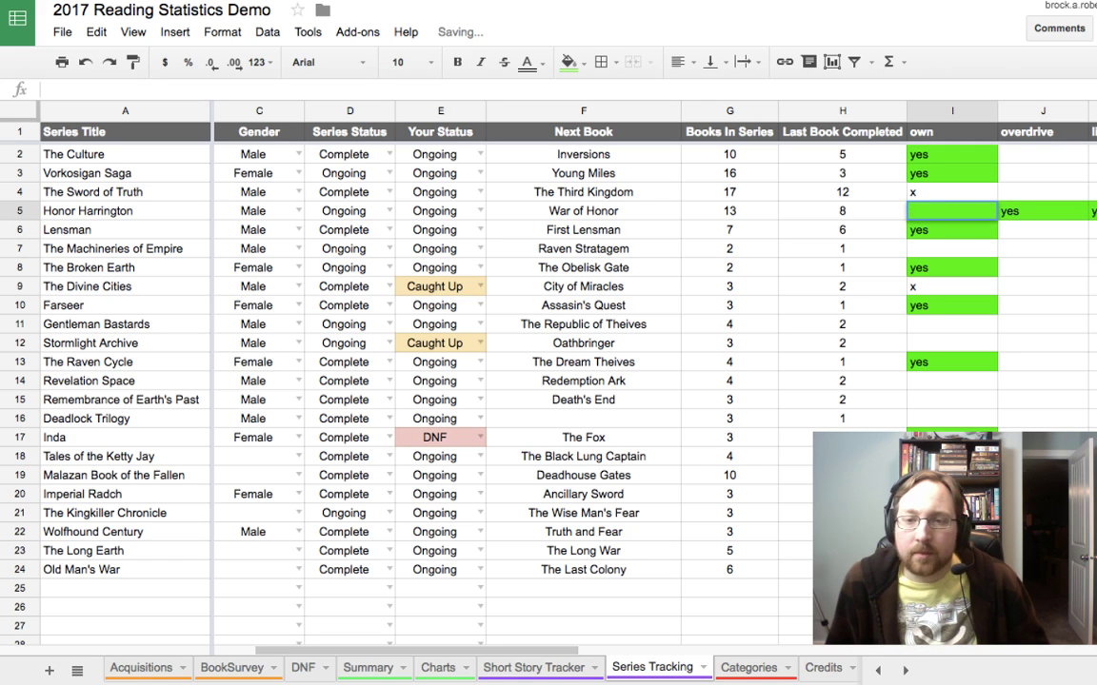
key("Return")
Step: Look over Honor Harrington's overdrive, library and price fields and the heading of the Next Book date column
key("Right")
key("Up")
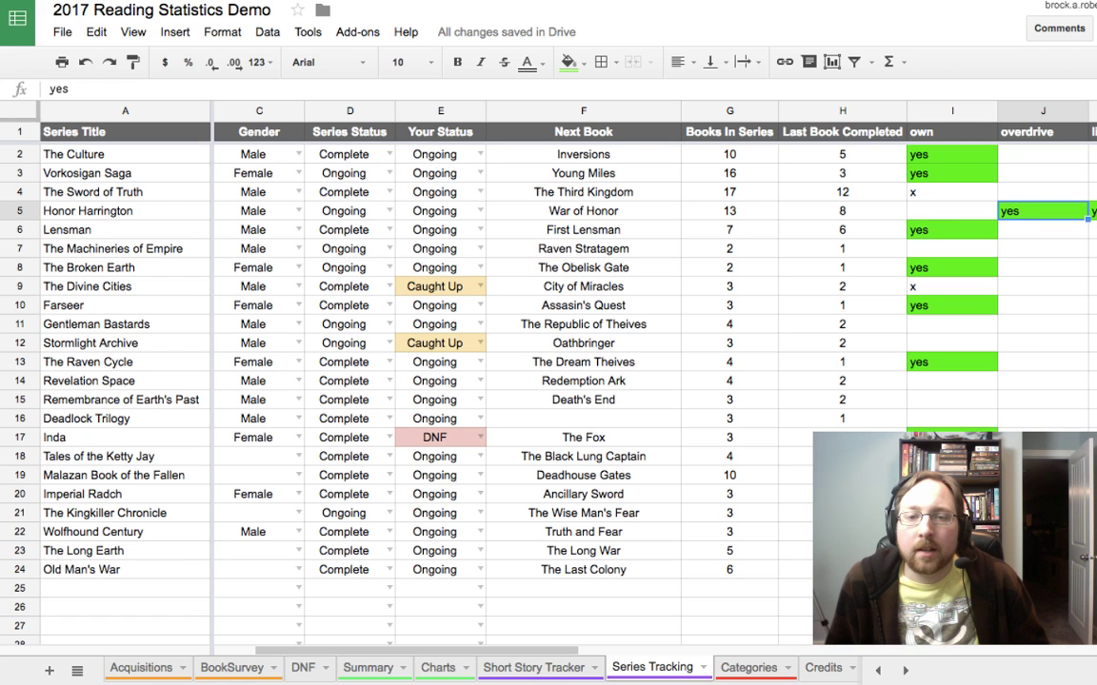
scroll(619, 362, "right", 3)
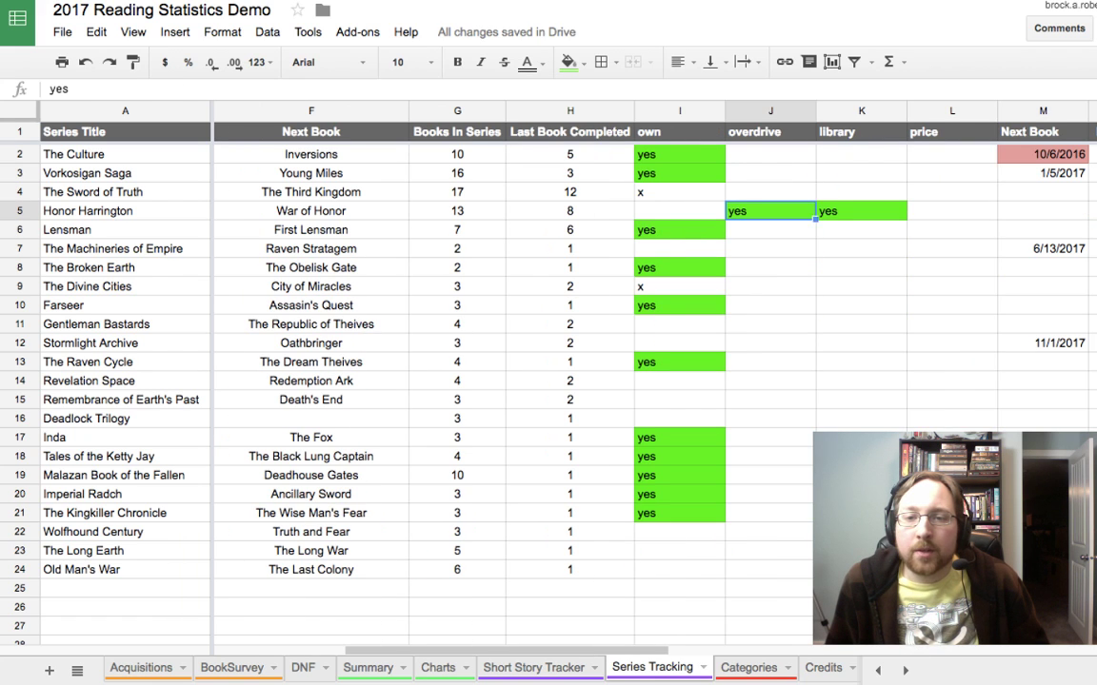
key("Right")
key("Right")
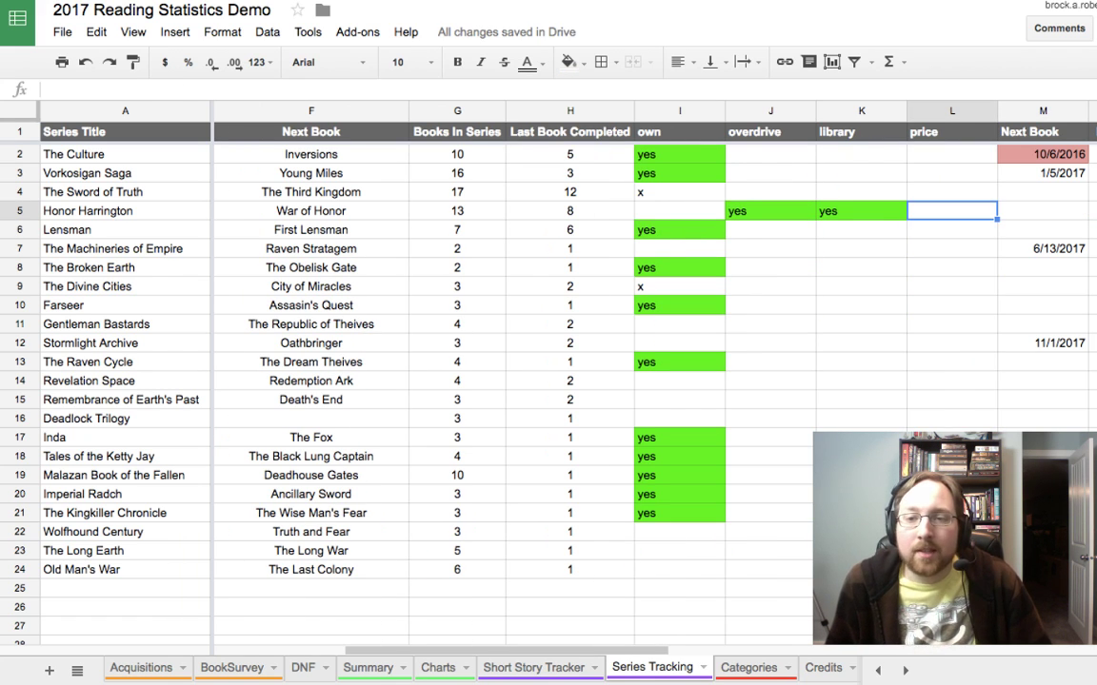
key("Right")
key("Up")
key("Up")
key("Up")
key("Up")
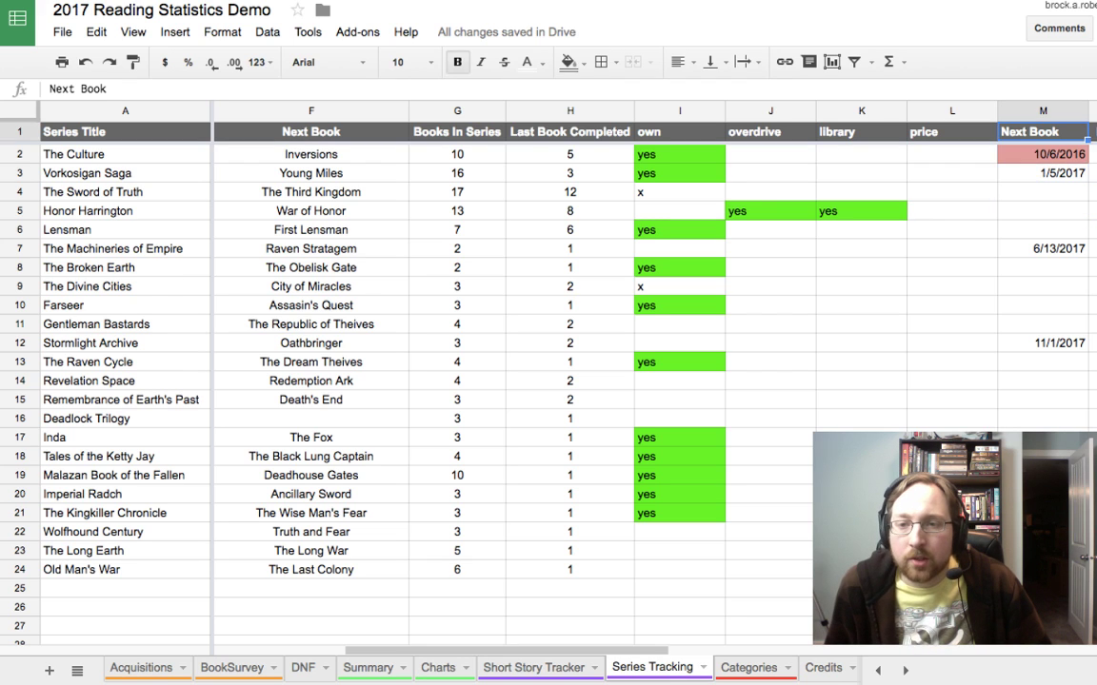
Step: Examine the Next Book dates of the first series in the list, including the red-highlighted one for The Culture
key("Down")
key("Down")
key("Down")
key("Up")
key("Up")
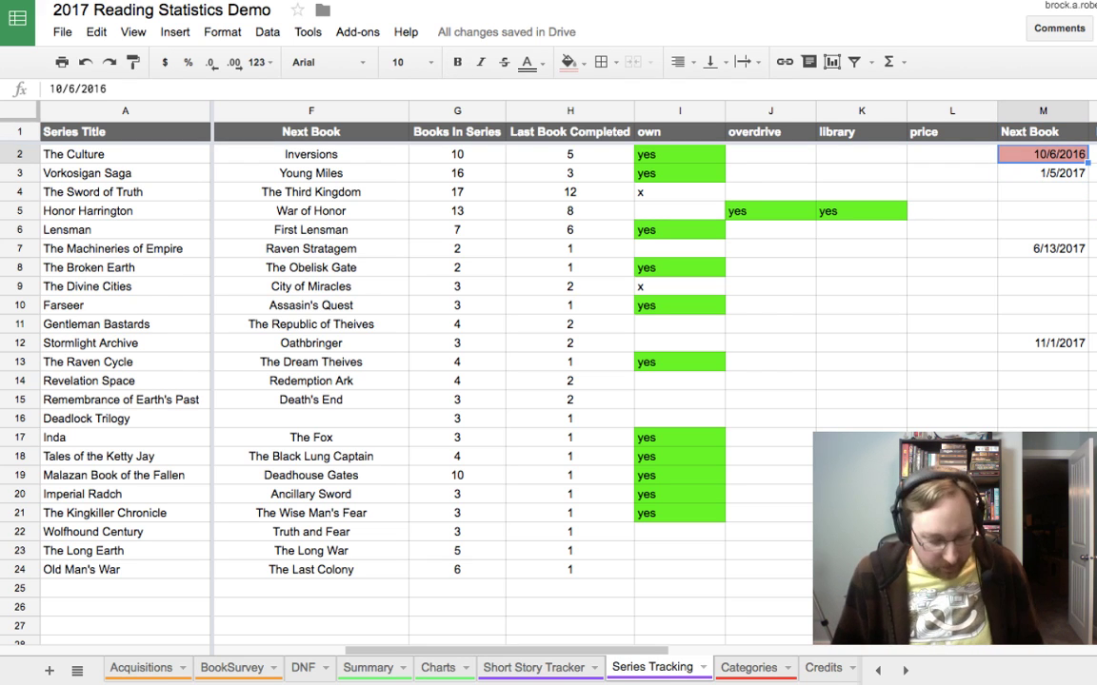
key("Down")
key("Down")
key("Down")
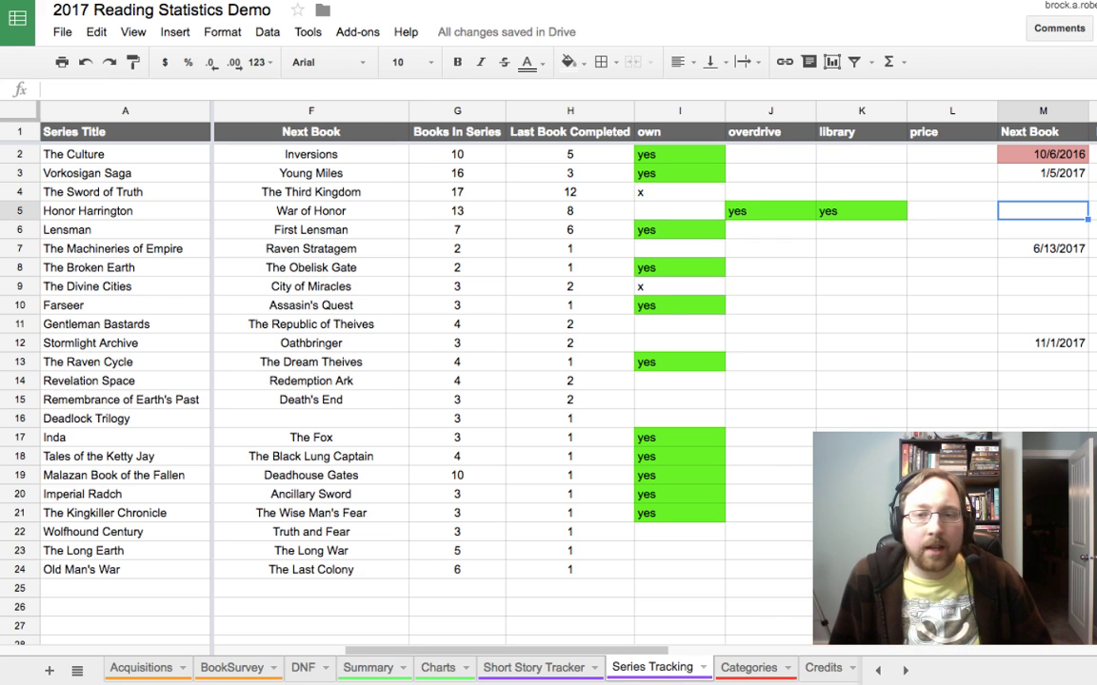
key("Up")
key("Up")
key("Up")
key("Down")
key("Down")
key("Down")
key("Down")
key("Down")
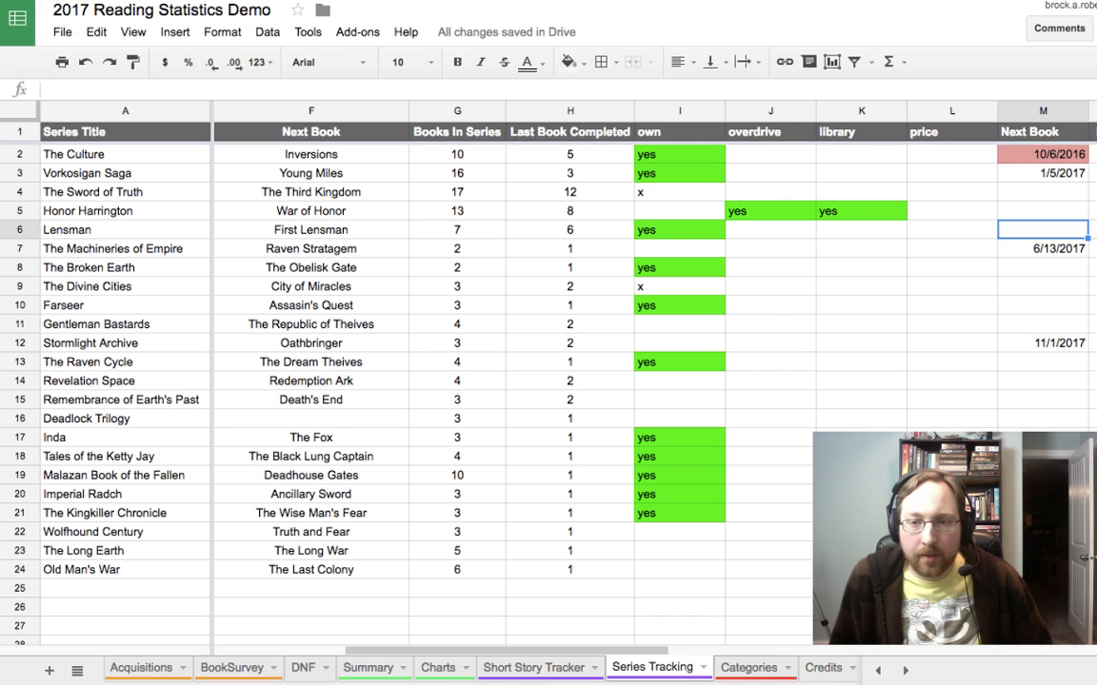
Step: Enter Feb 5 as the Next Book date for Honor Harrington
key("Up")
key("Up")
key("Up")
key("Down")
type("fe")
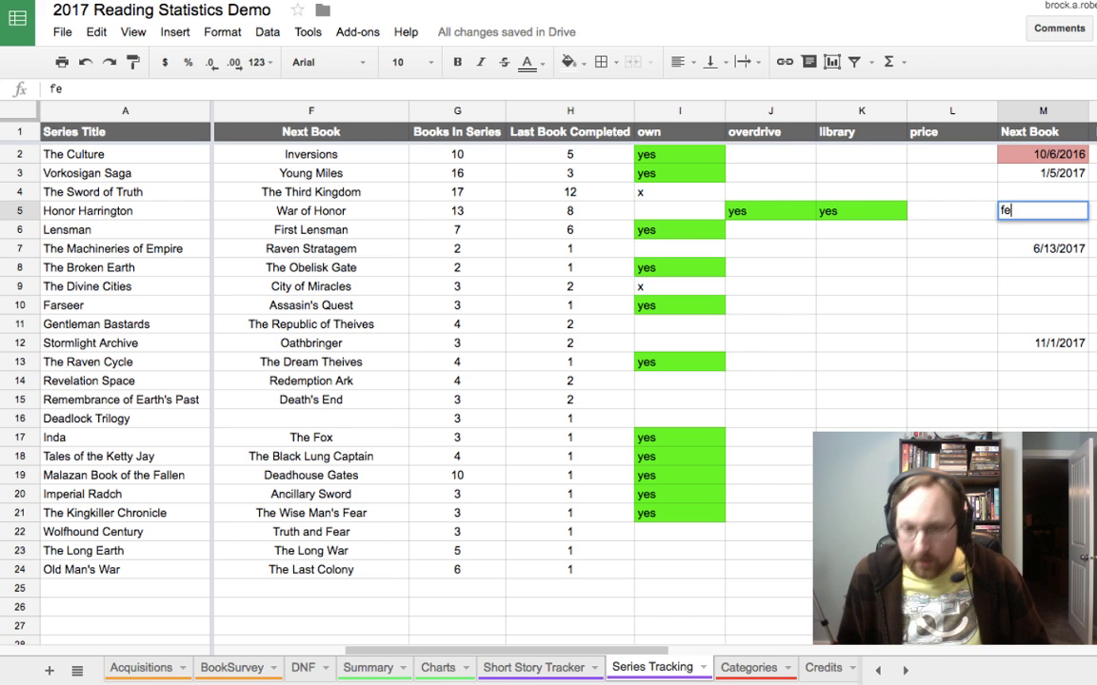
type("b 5")
key("Return")
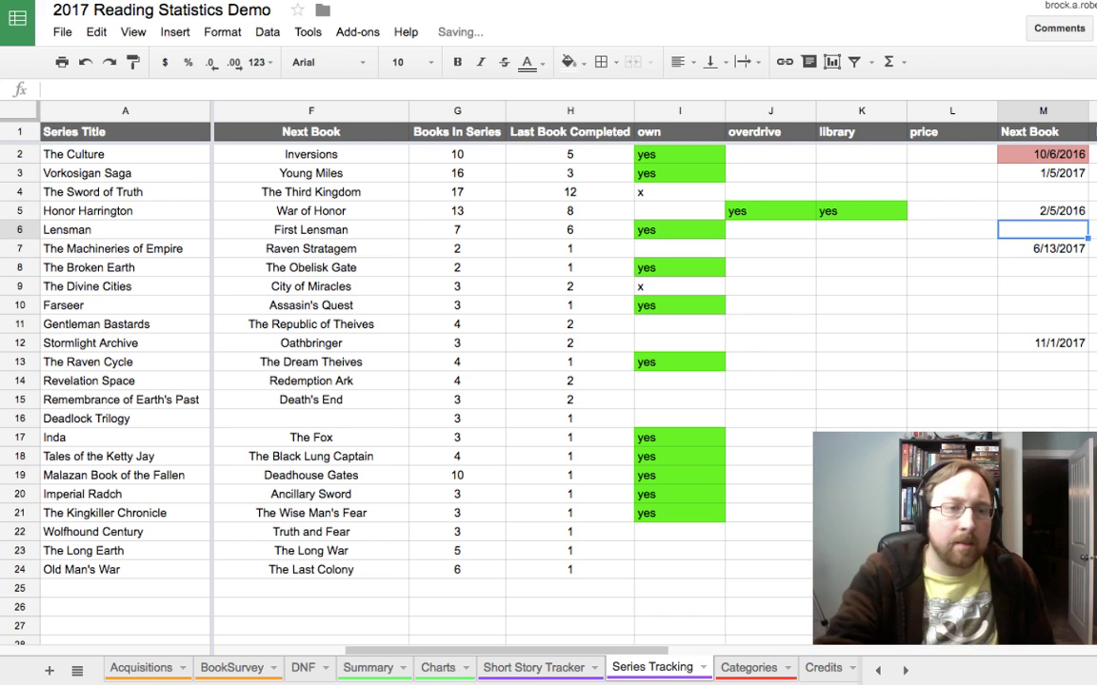
Step: Set the Next Book date for Honor Harrington to 2/5/2017
key("Up")
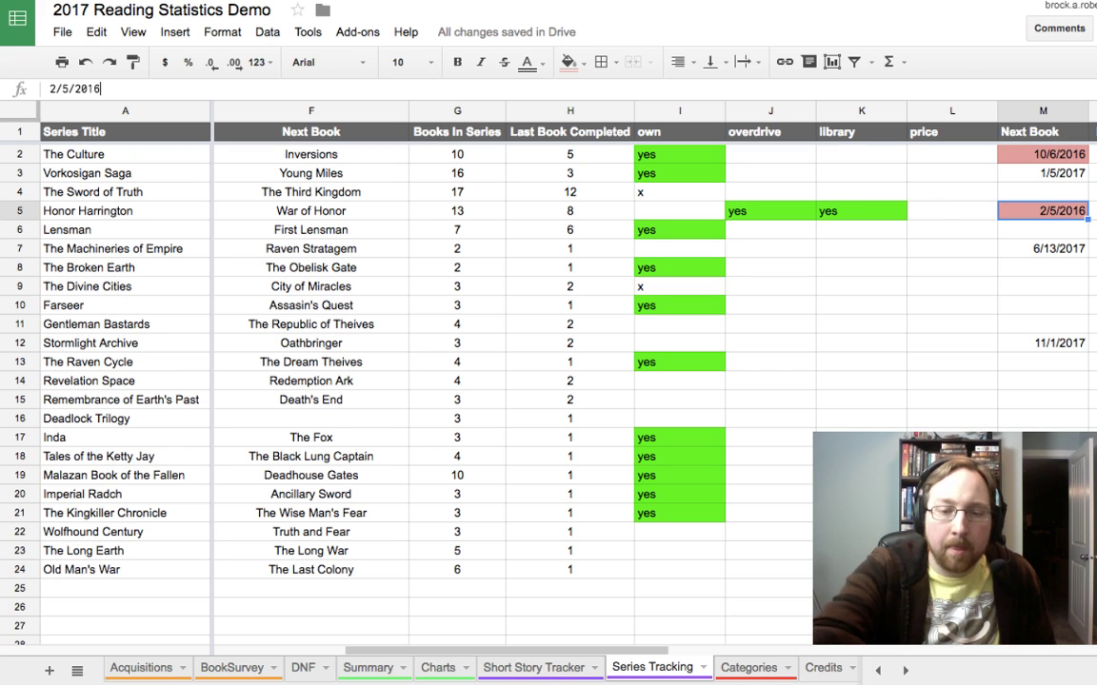
key("Return")
key("BackSpace")
type("7")
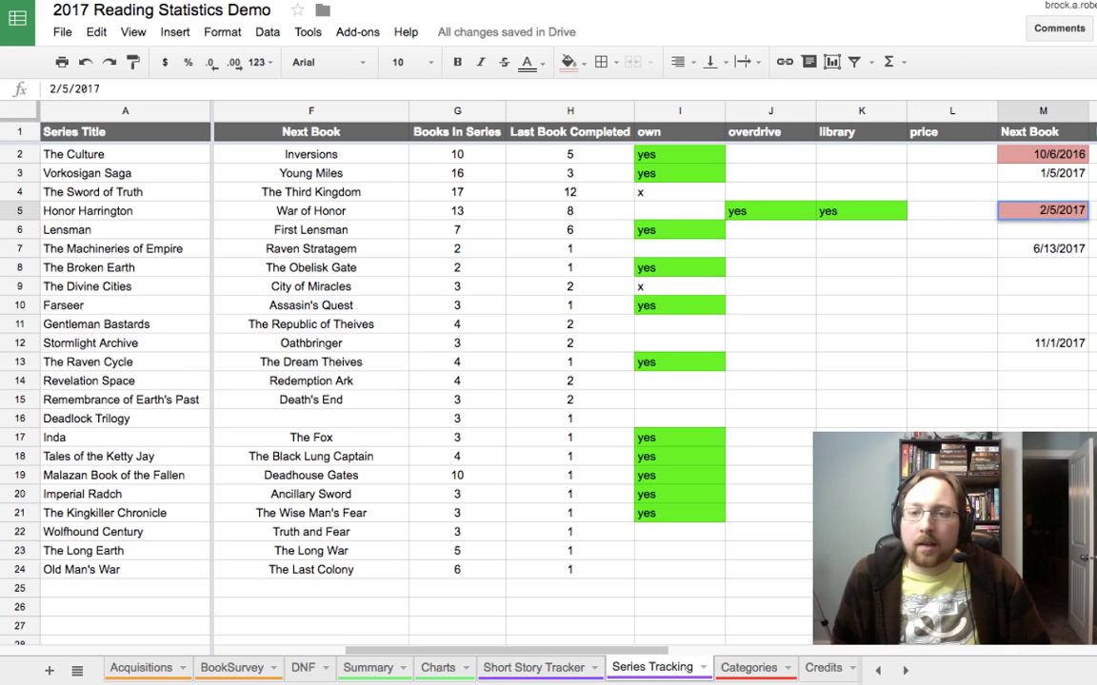
key("Return")
key("Up")
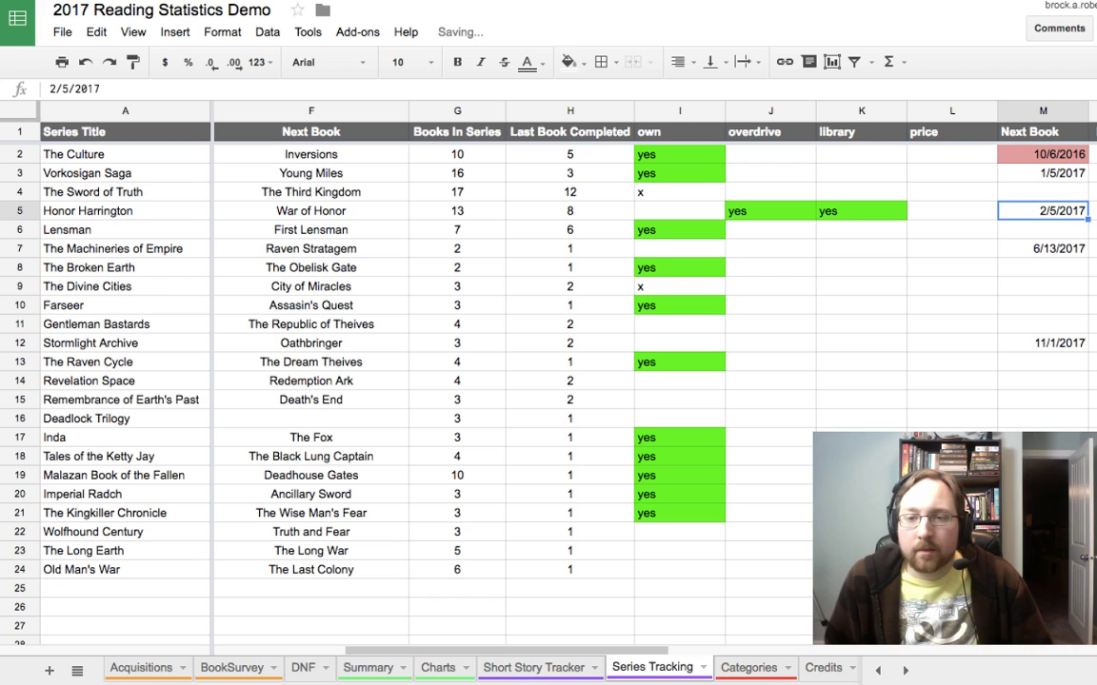
Step: Examine the Next Book dates from The Culture through The Divine Cities, comparing the red-highlighted past date with the unhighlighted ones
key("Down")
key("Up")
key("Up")
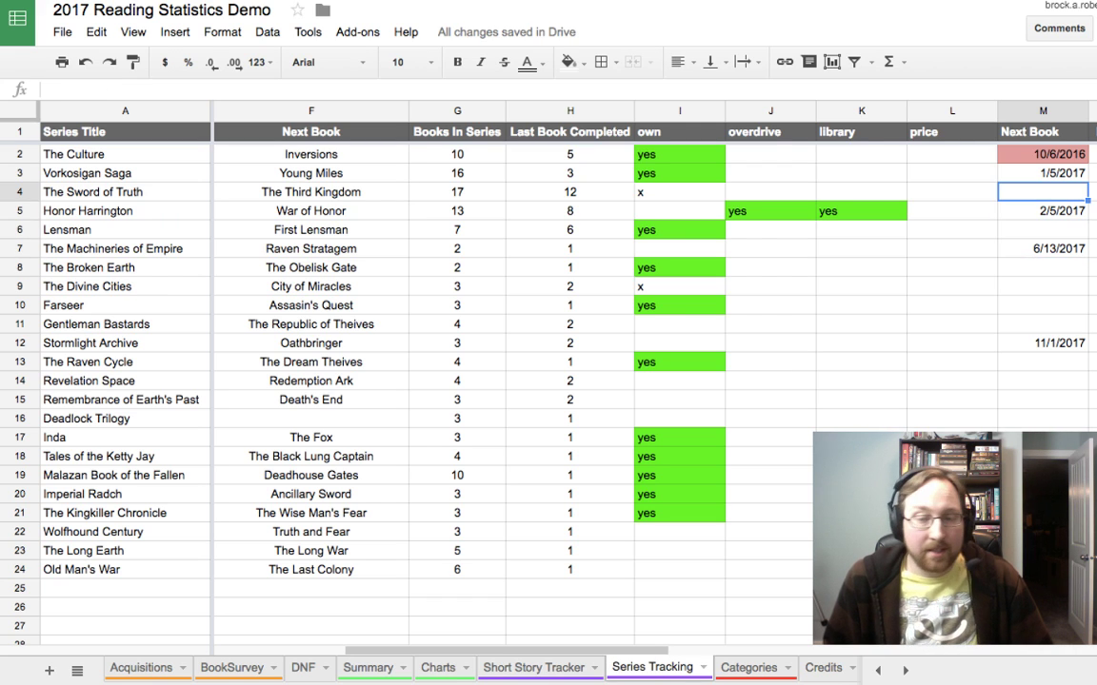
key("Down")
key("Up")
key("Up")
key("Up")
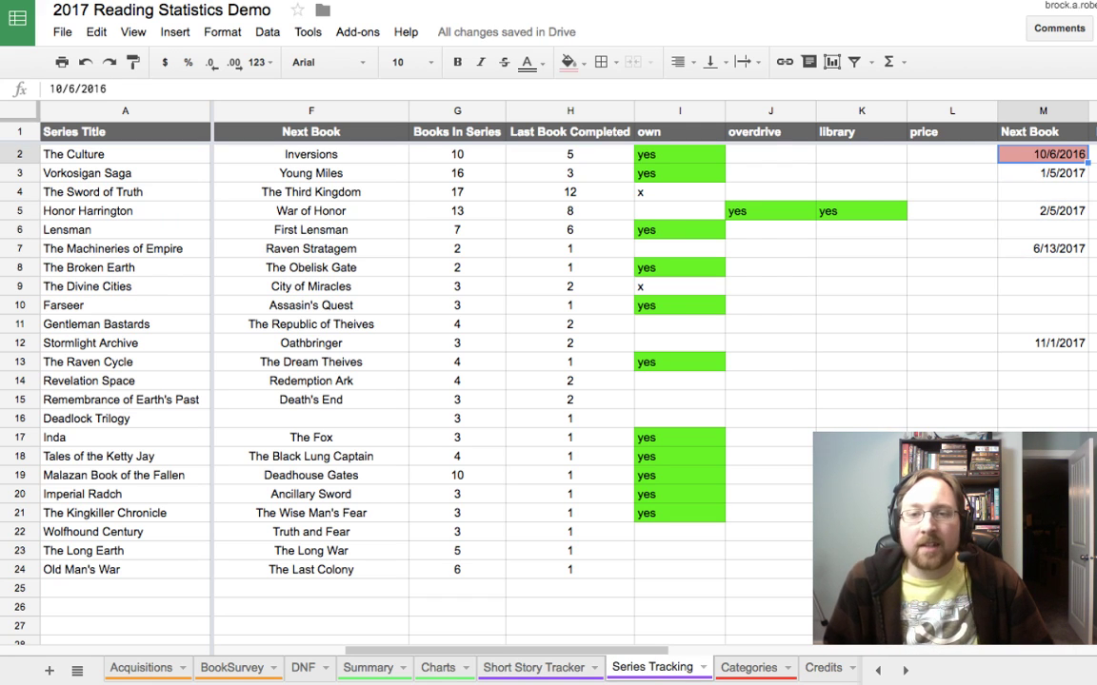
key("Down")
key("Down")
key("Up")
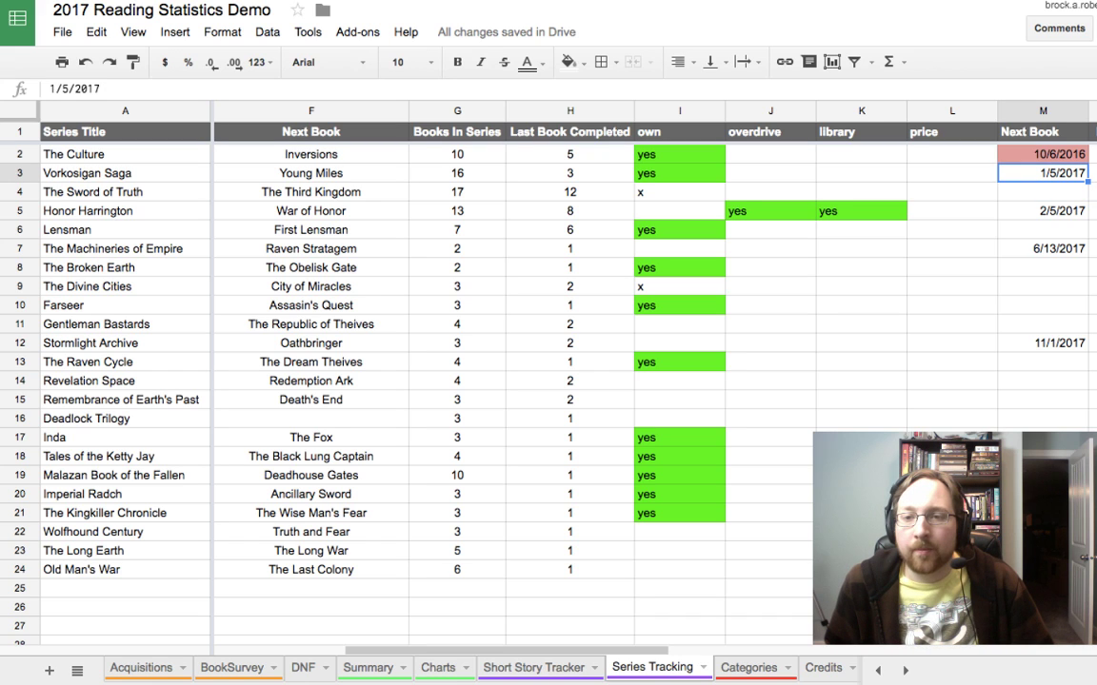
key("Up")
key("Down")
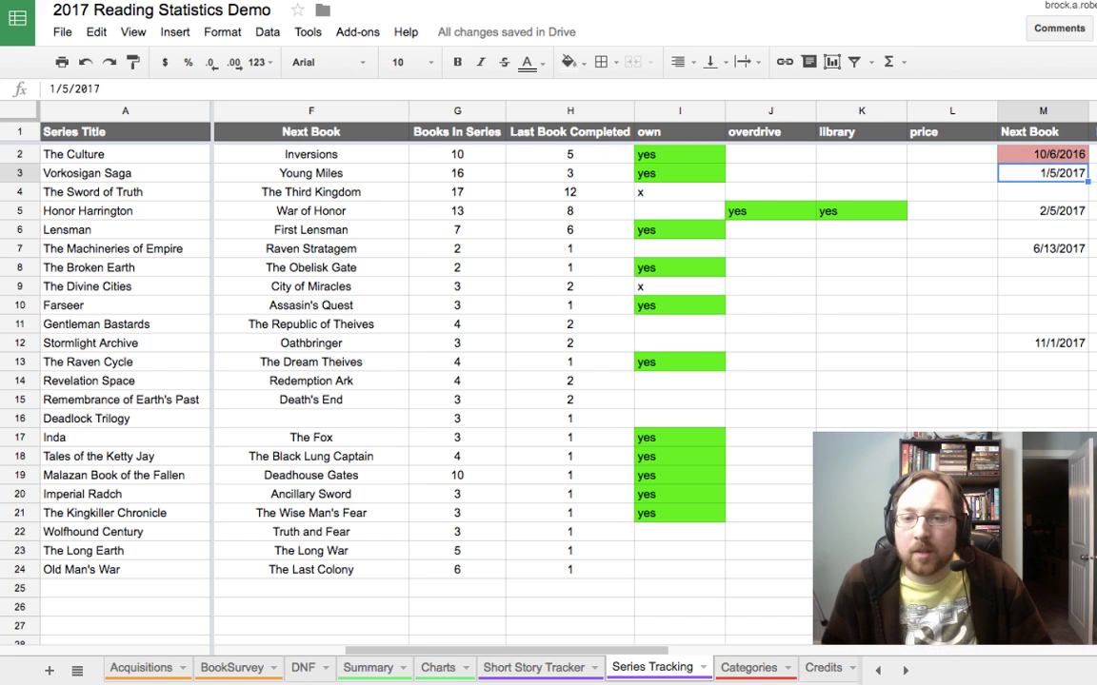
key("Up")
key("Down")
key("Down")
key("Down")
key("Down")
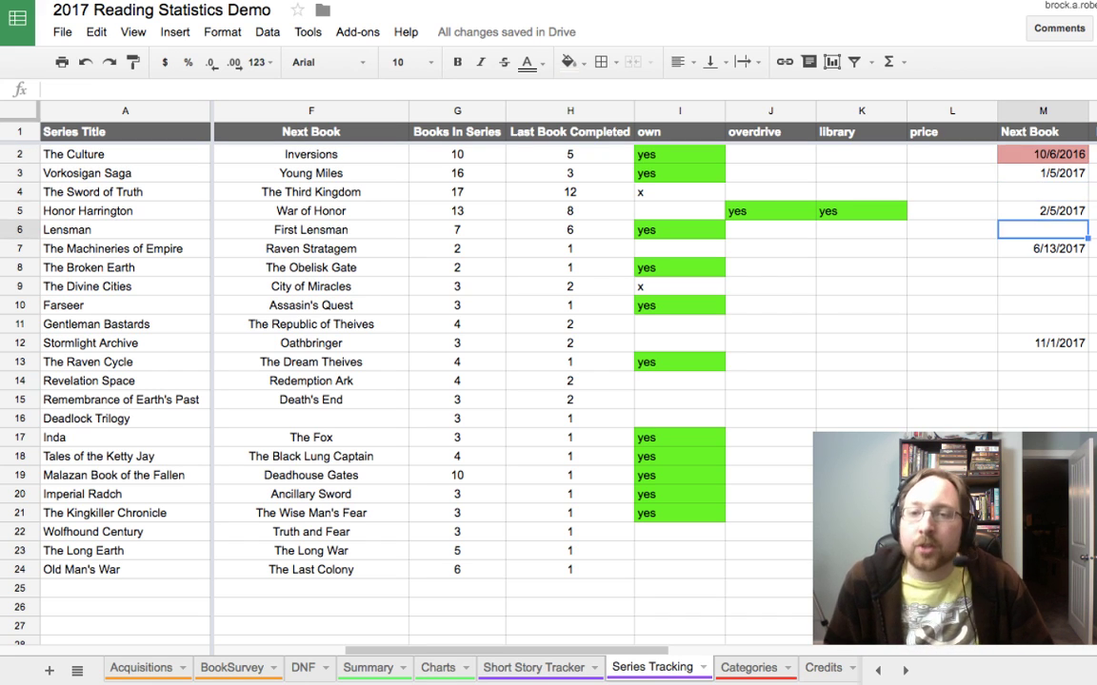
key("Down")
key("Down")
key("Down")
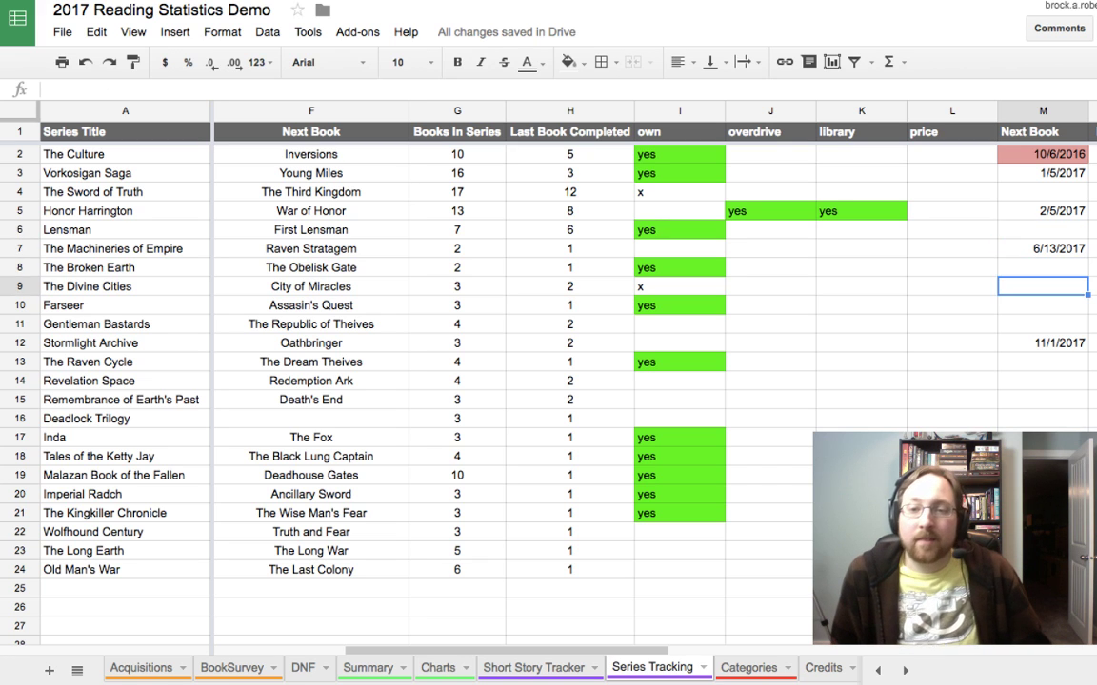
Step: Set the Next Book date for Honor Harrington to 2/5/2016
key("Up")
key("Up")
key("Up")
key("Up")
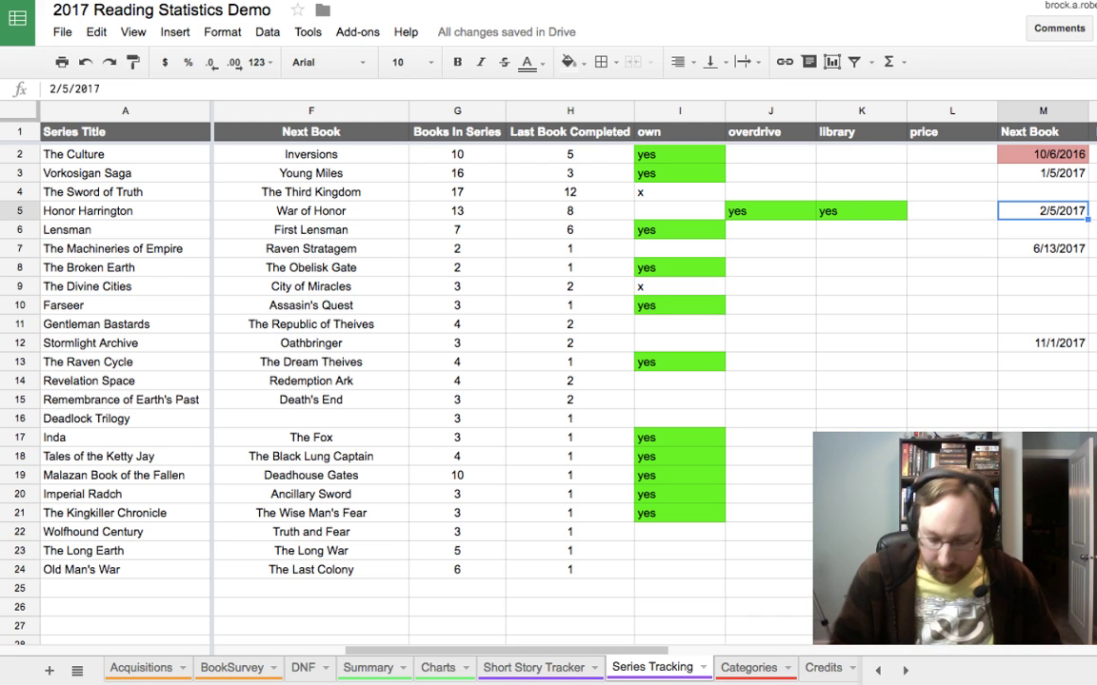
key("Return")
key("BackSpace")
type("6")
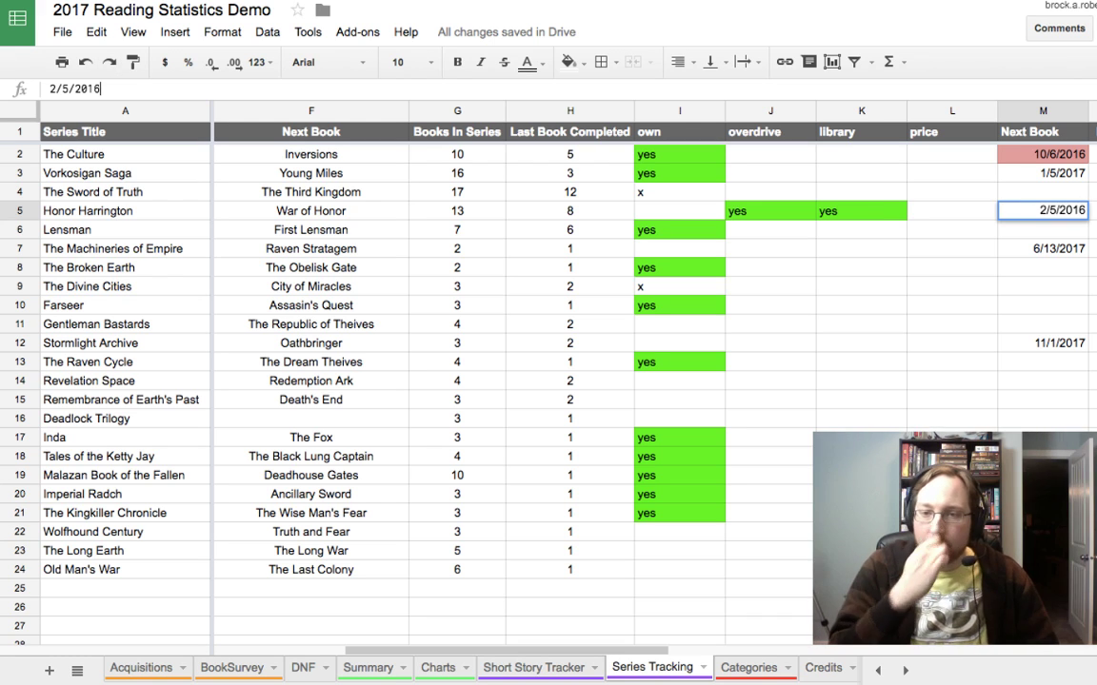
key("Return")
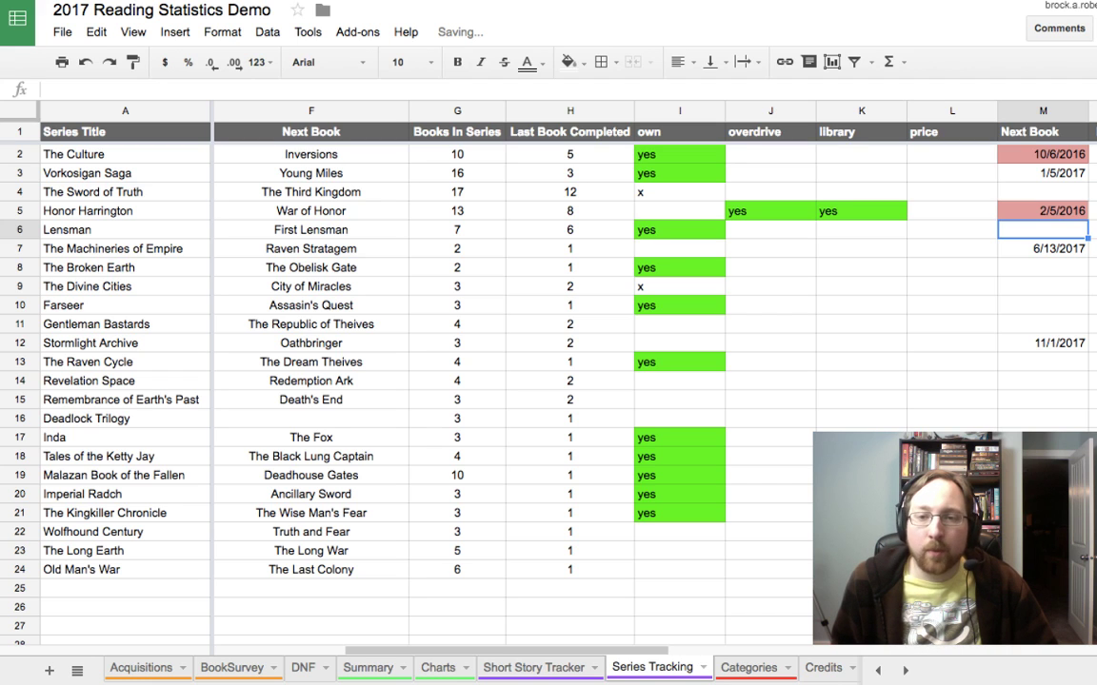
Step: Look over the Next Book dates of Vorkosigan Saga and Honor Harrington and the latter's availability fields back to own
left_click(1043, 172)
left_click(1042, 211)
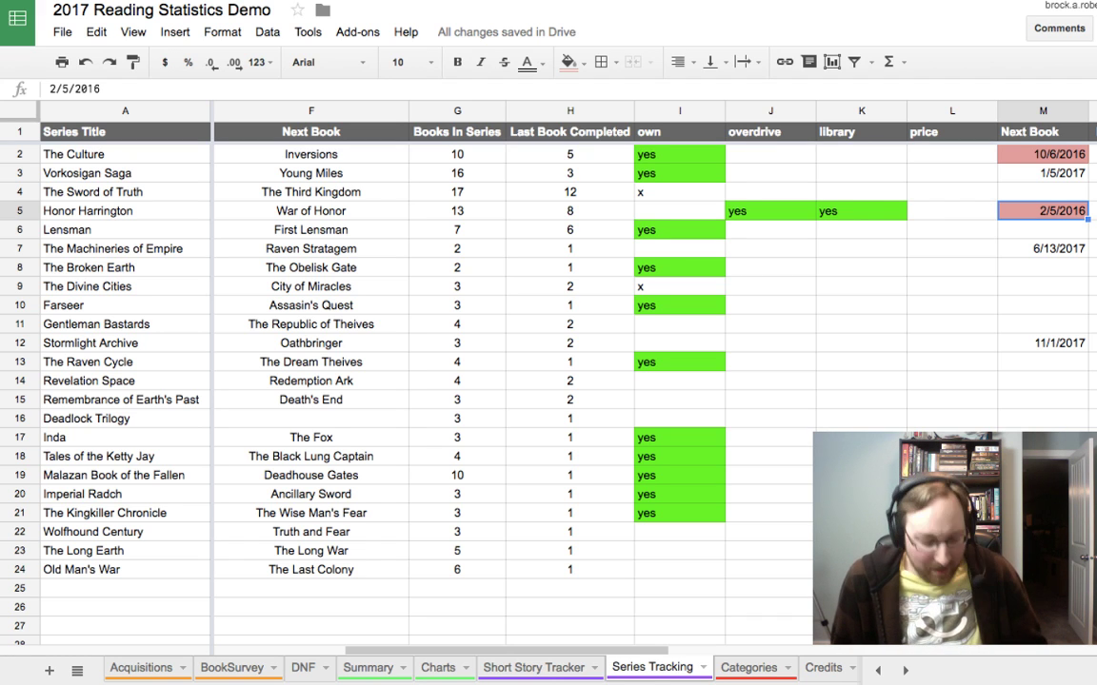
key("Left")
key("Left")
key("Left")
key("Left")
key("Left")
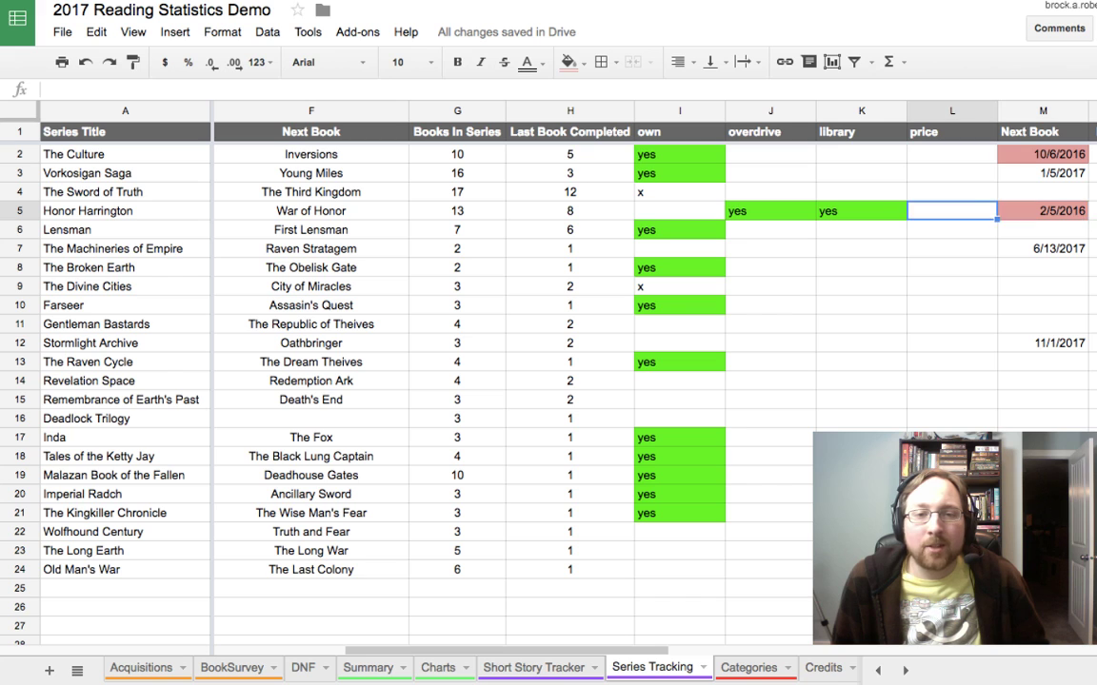
key("Right")
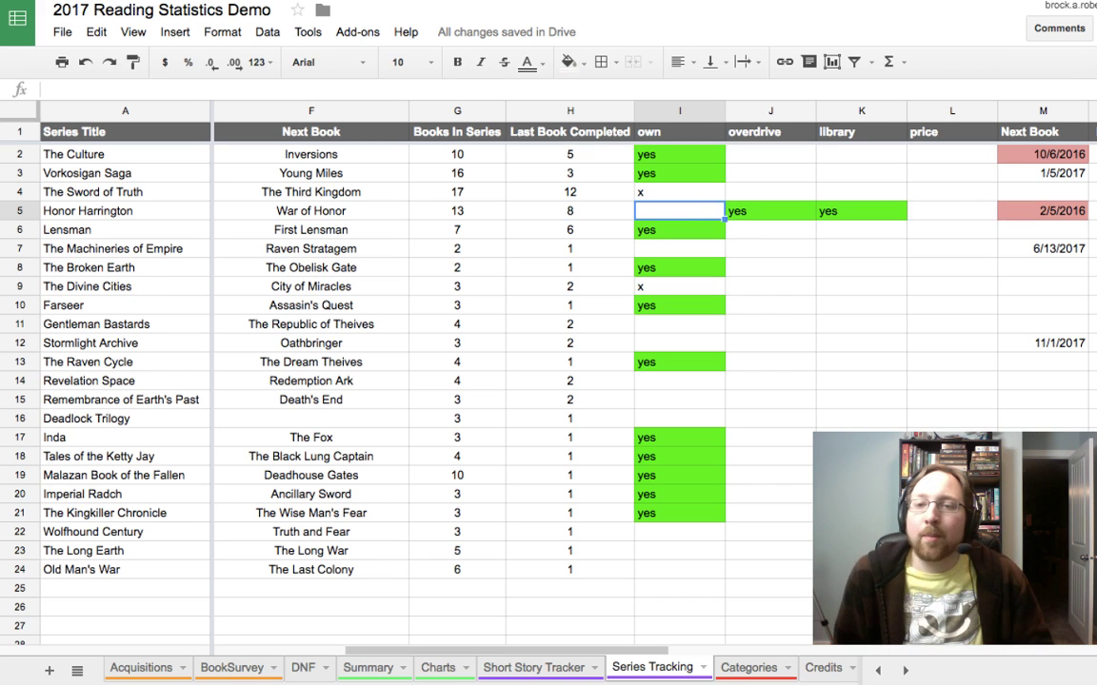
Step: Inspect the Percent Done formula for Honor Harrington
left_click(1043, 210)
key("Right")
key("Right")
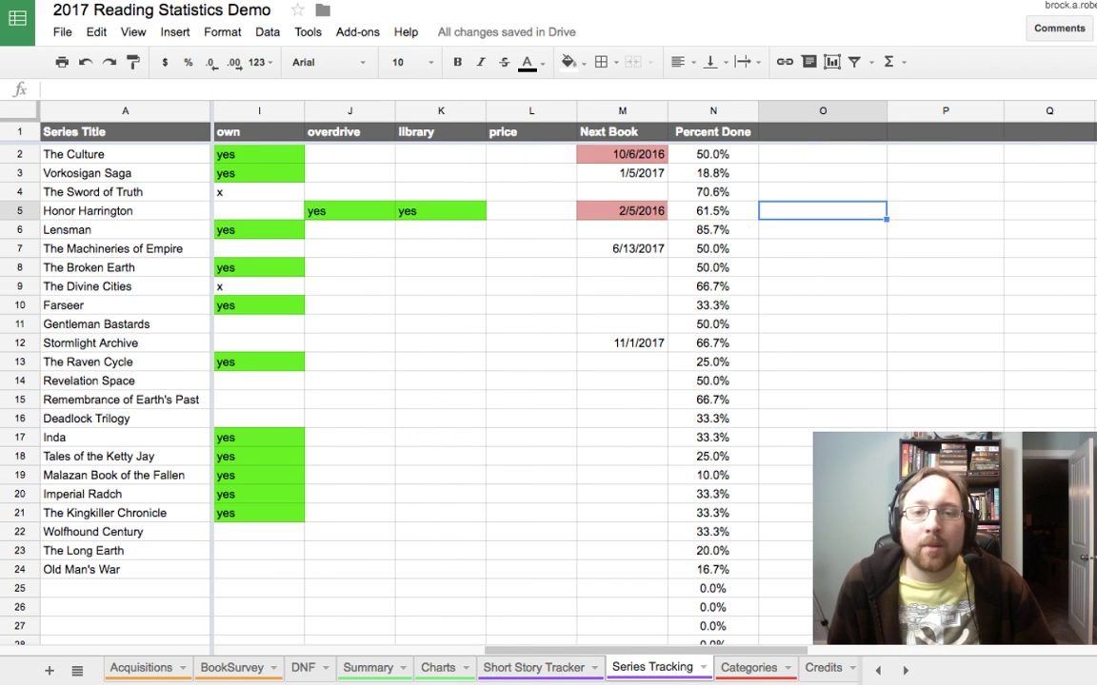
left_click(713, 210)
key("Left")
key("Right")
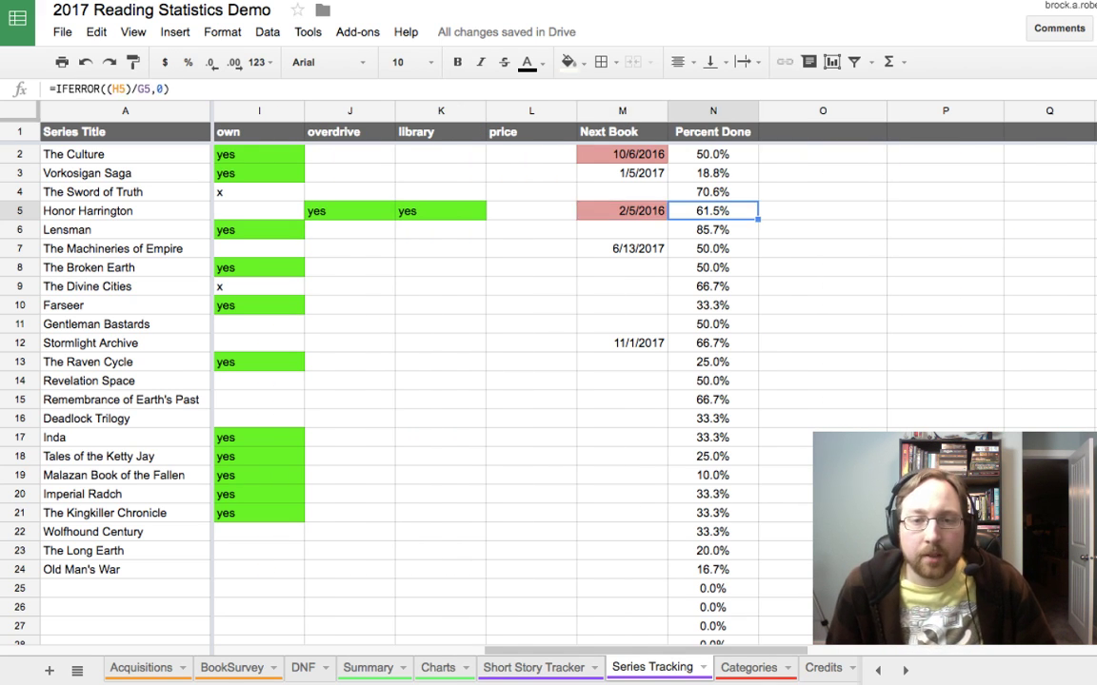
Step: Review the Percent Done values and formulas from The Culture down to Stormlight Archive
key("Up")
key("Up")
key("Up")
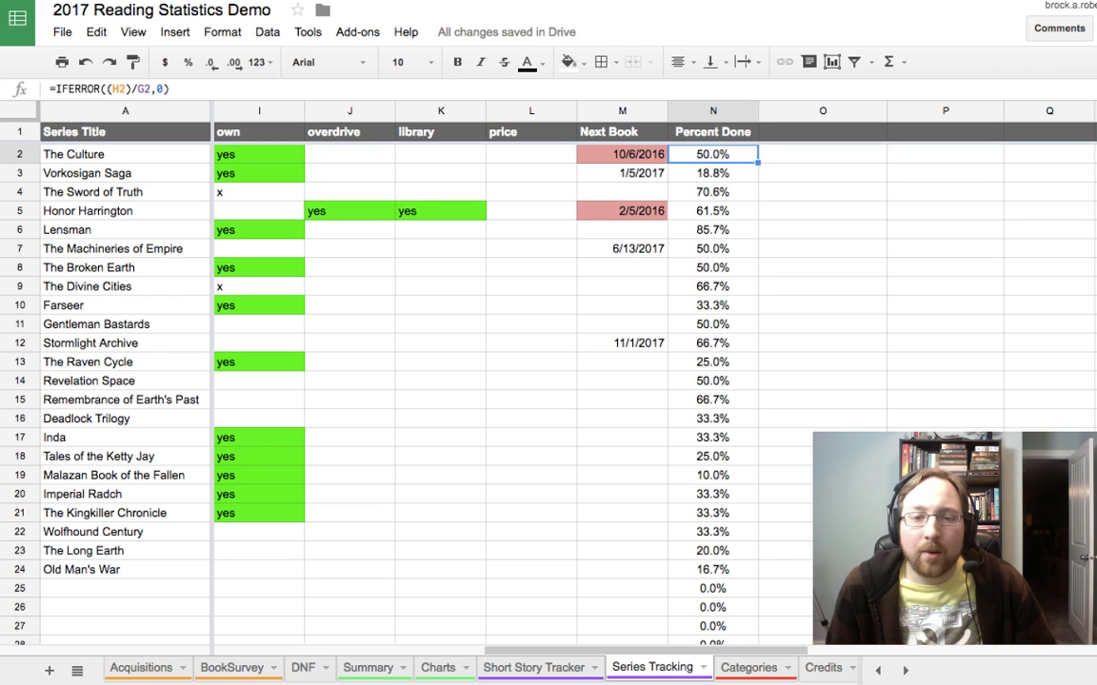
key("Down")
key("Down")
key("Down")
key("Down")
key("Down")
key("Down")
key("Down")
key("Down")
key("Down")
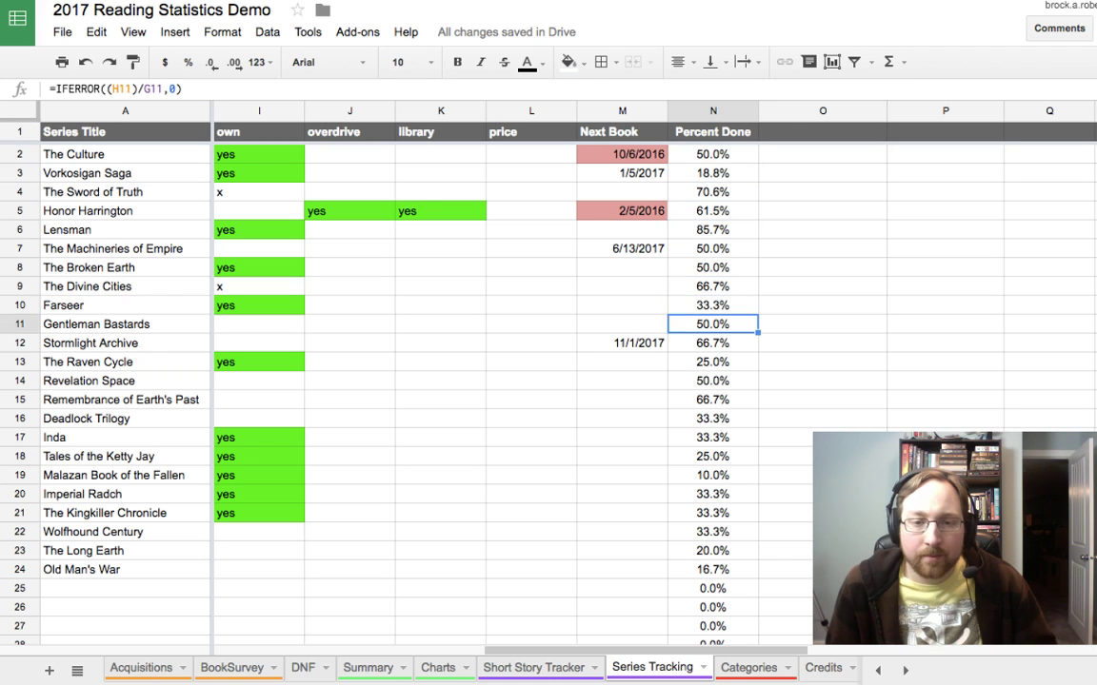
key("Down")
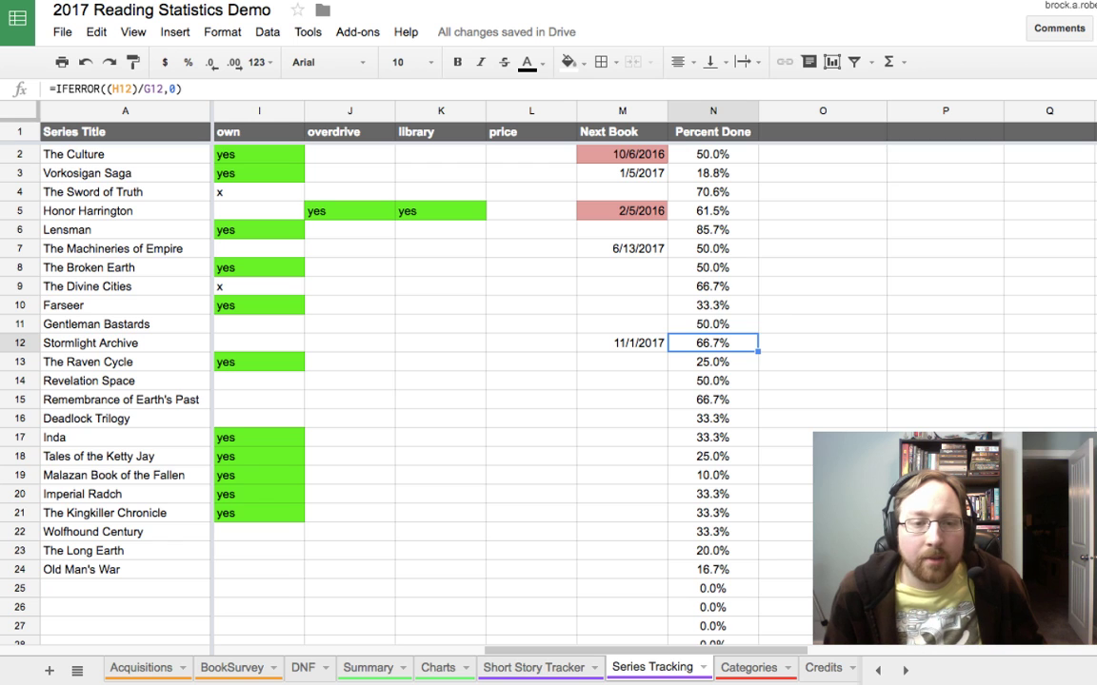
Step: Examine the Last Book Completed value for Stormlight Archive and the Books In Series values of the series just above it
key("Left")
key("Left")
key("Left")
key("Left")
key("Left")
key("Left")
key("Left")
key("Left")
key("Left")
key("Right")
key("Right")
key("Right")
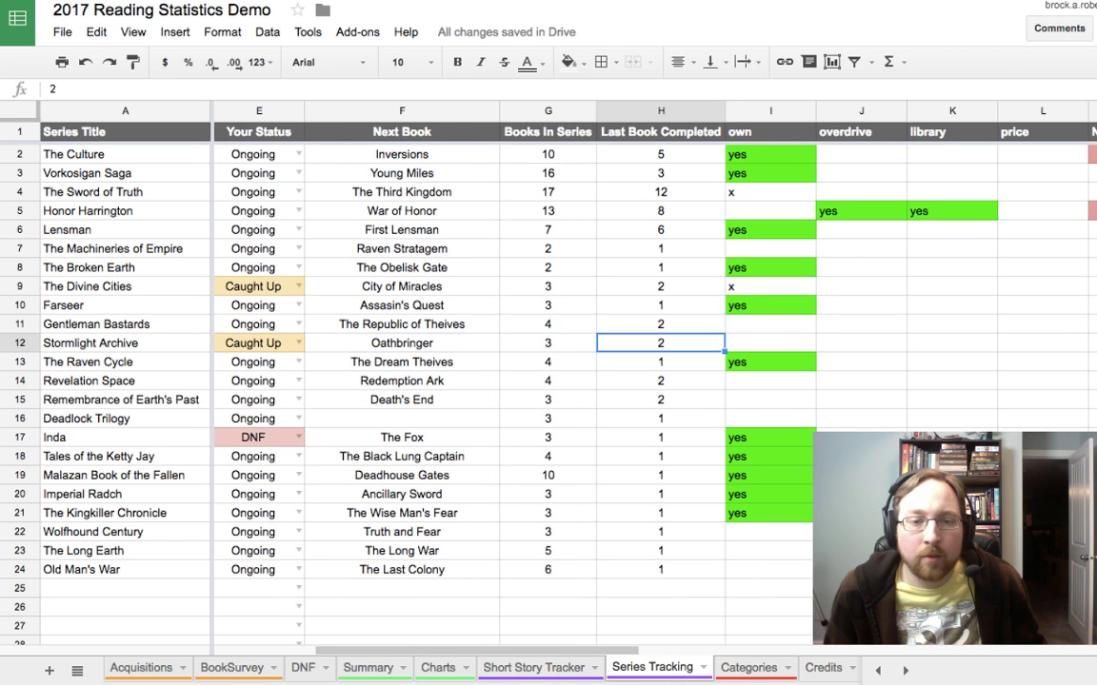
key("Left")
key("Up")
key("Up")
key("Up")
key("Down")
key("Down")
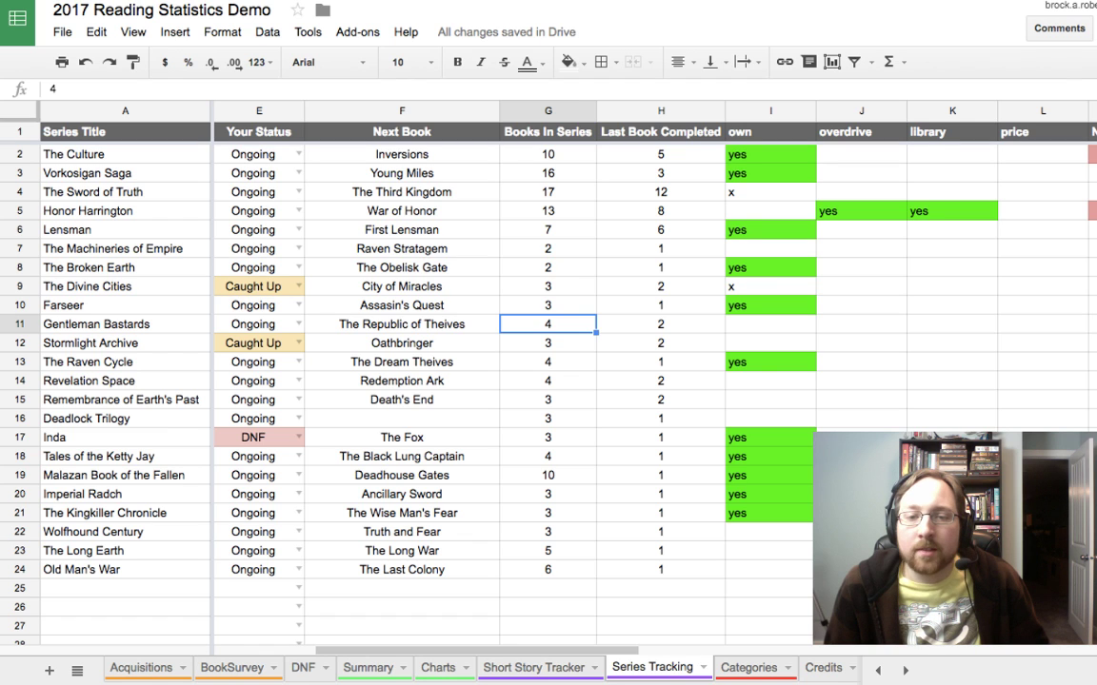
Step: Check the Percent Done formula for Gentleman Bastards and look back along its row to the next book title
left_click(1042, 323)
key("Right")
key("Right")
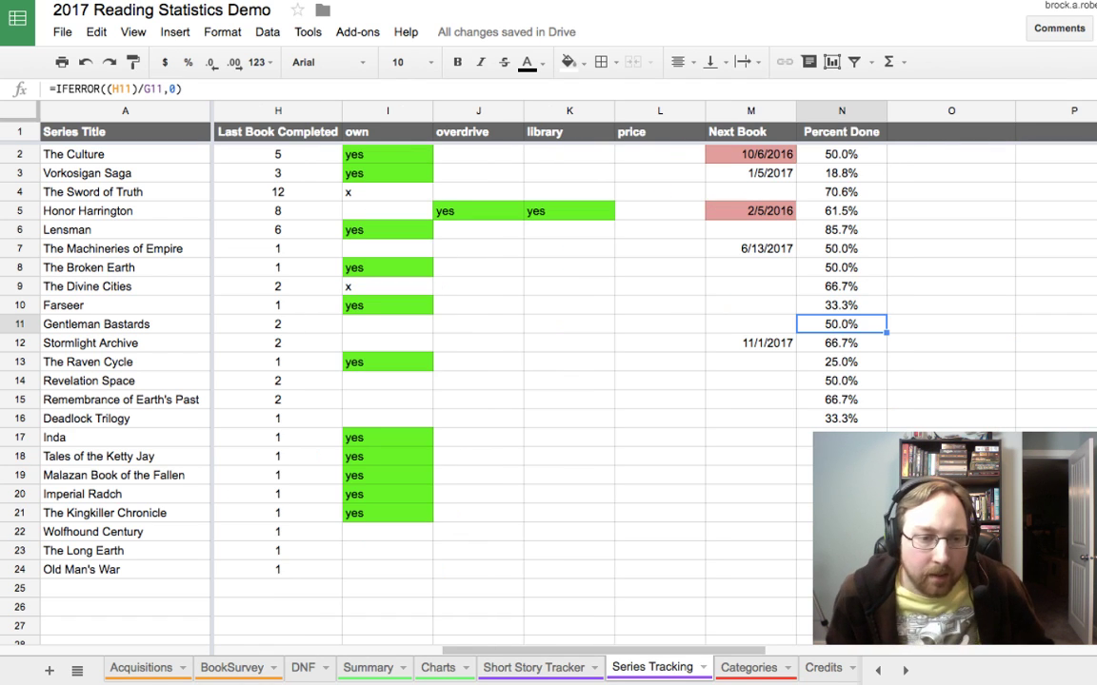
key("Left")
key("Left")
key("Left")
key("Left")
key("Left")
key("Left")
key("Left")
key("Left")
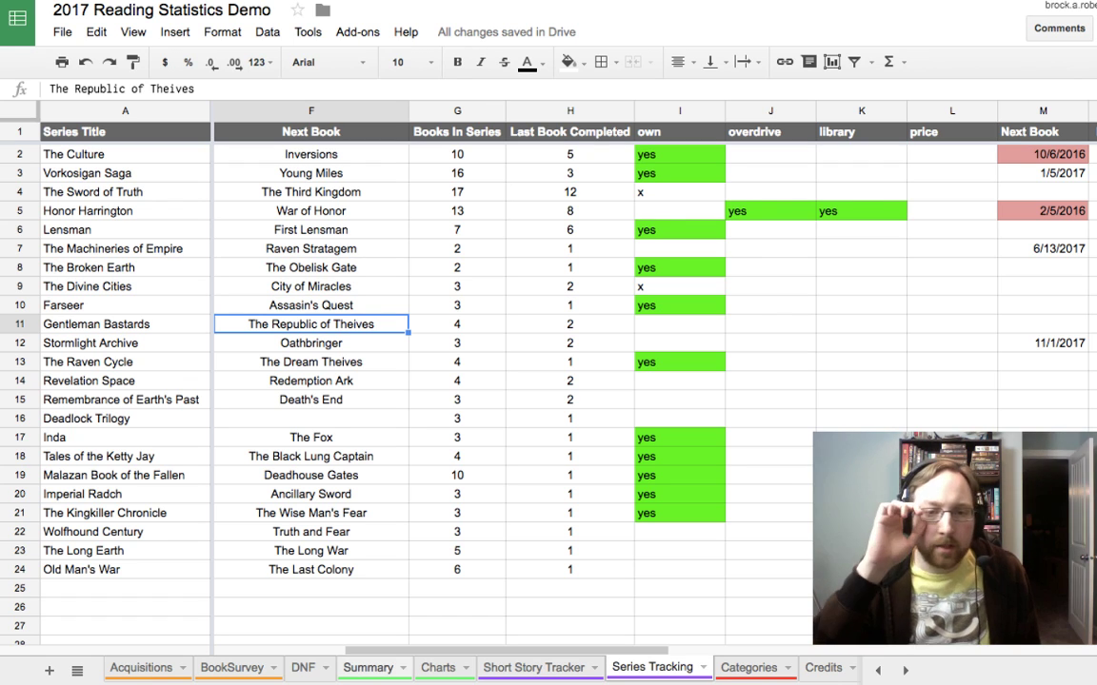
Step: Open the Summary sheet and locate its Series Tracking section
left_click(368, 667)
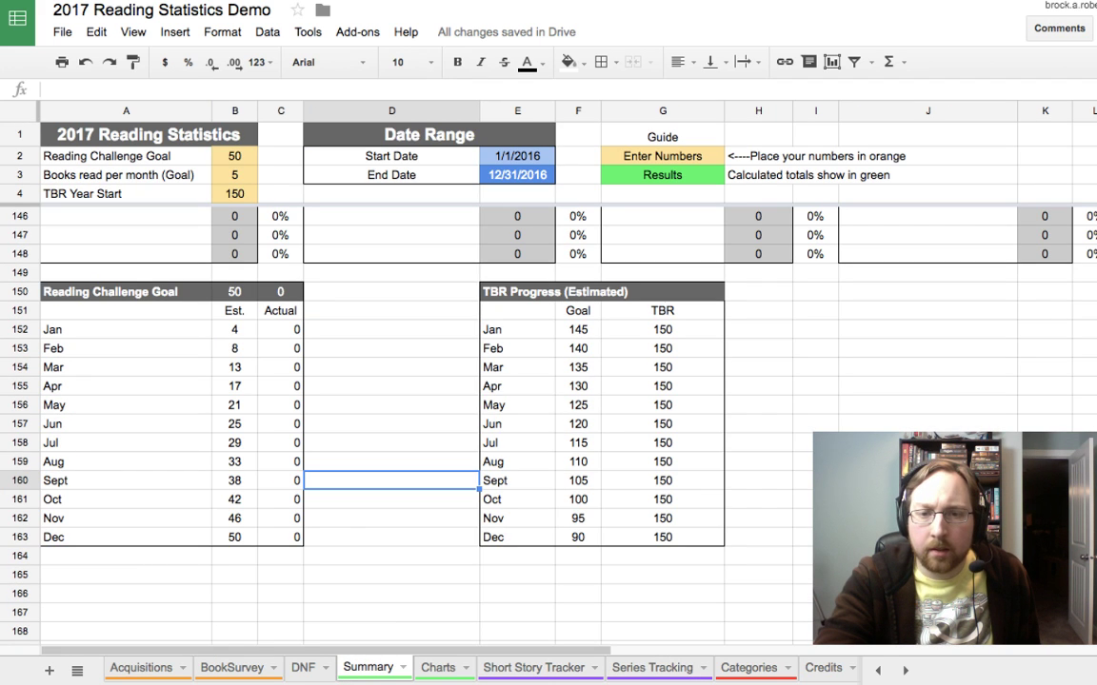
scroll(418, 419, "up", 15)
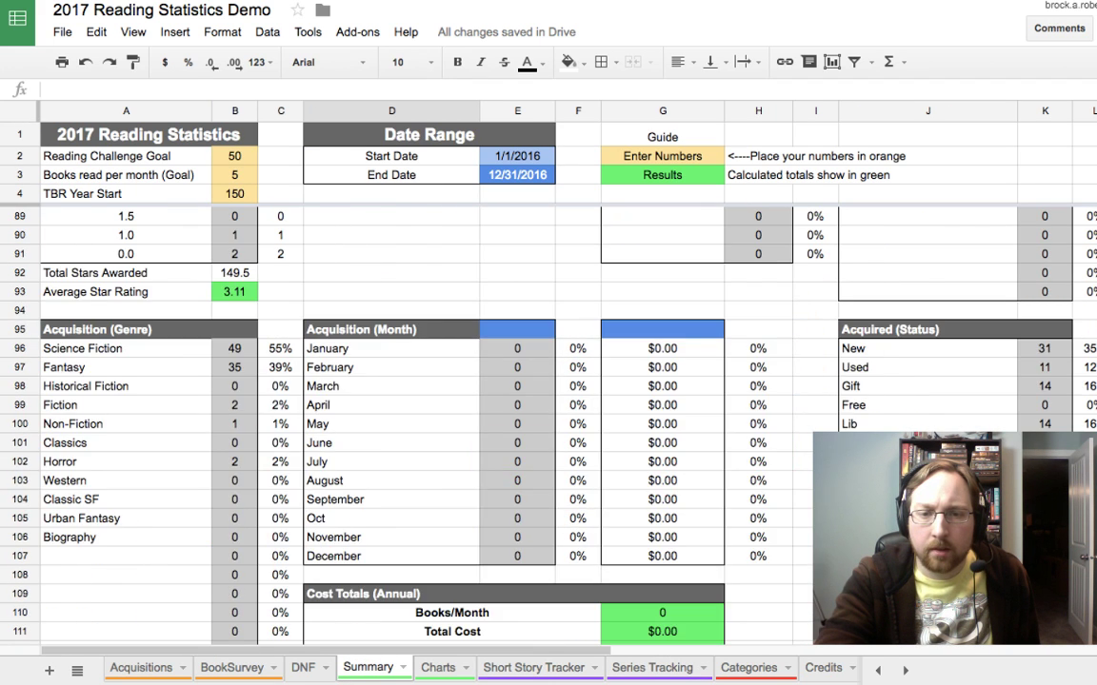
scroll(549, 419, "up", 10)
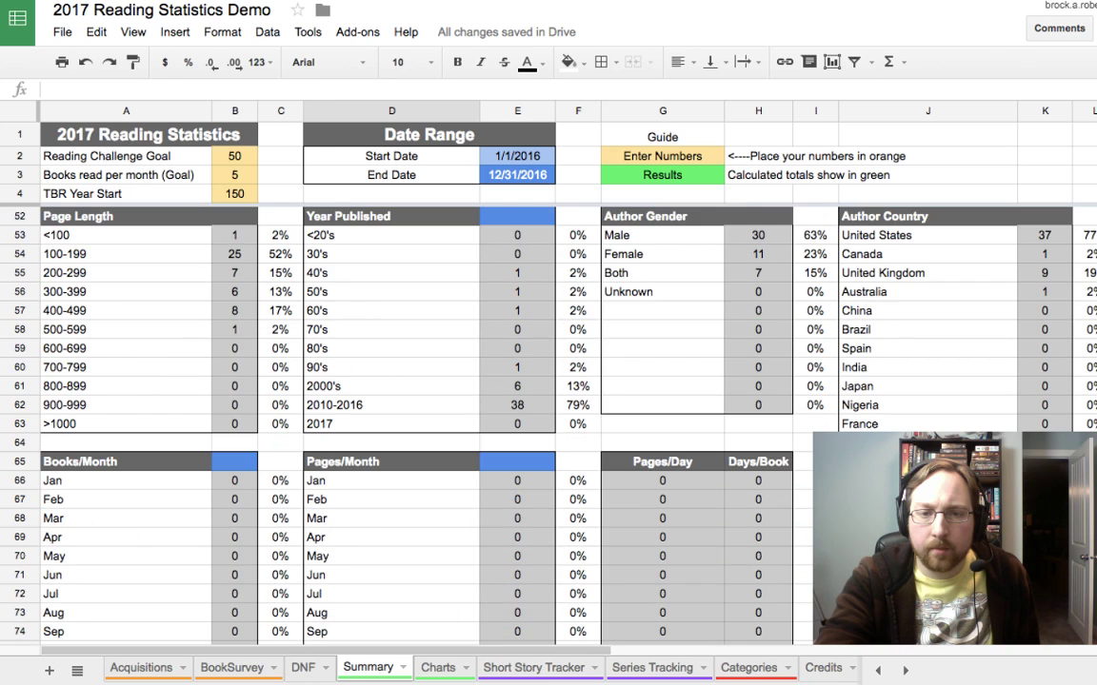
scroll(419, 419, "down", 12)
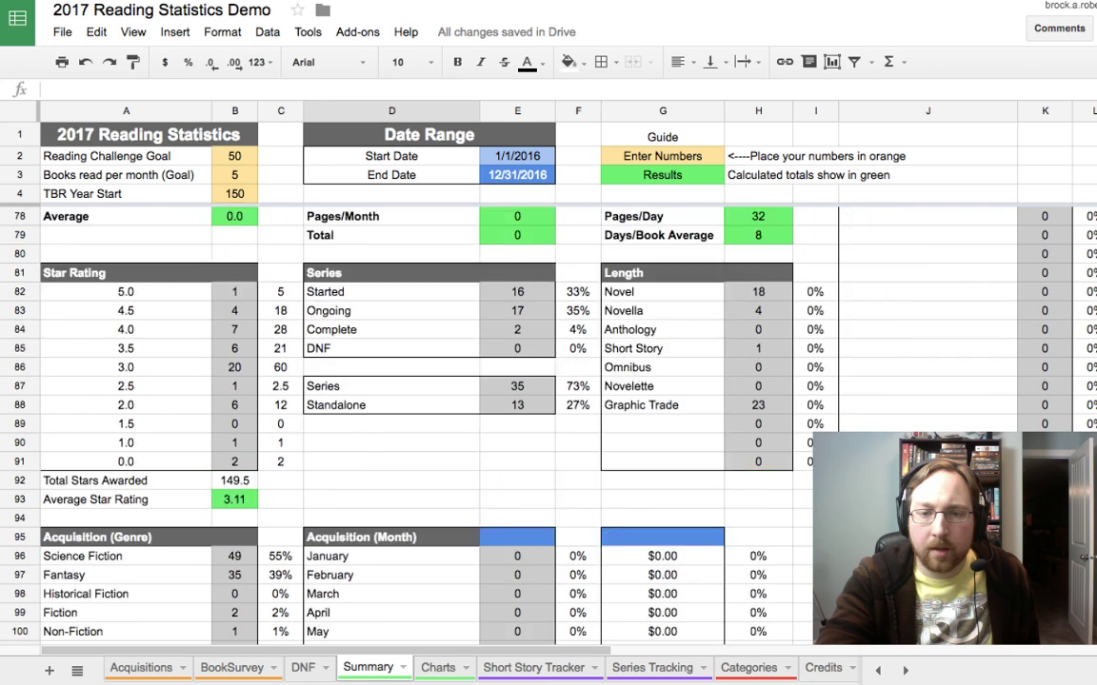
scroll(419, 419, "up", 15)
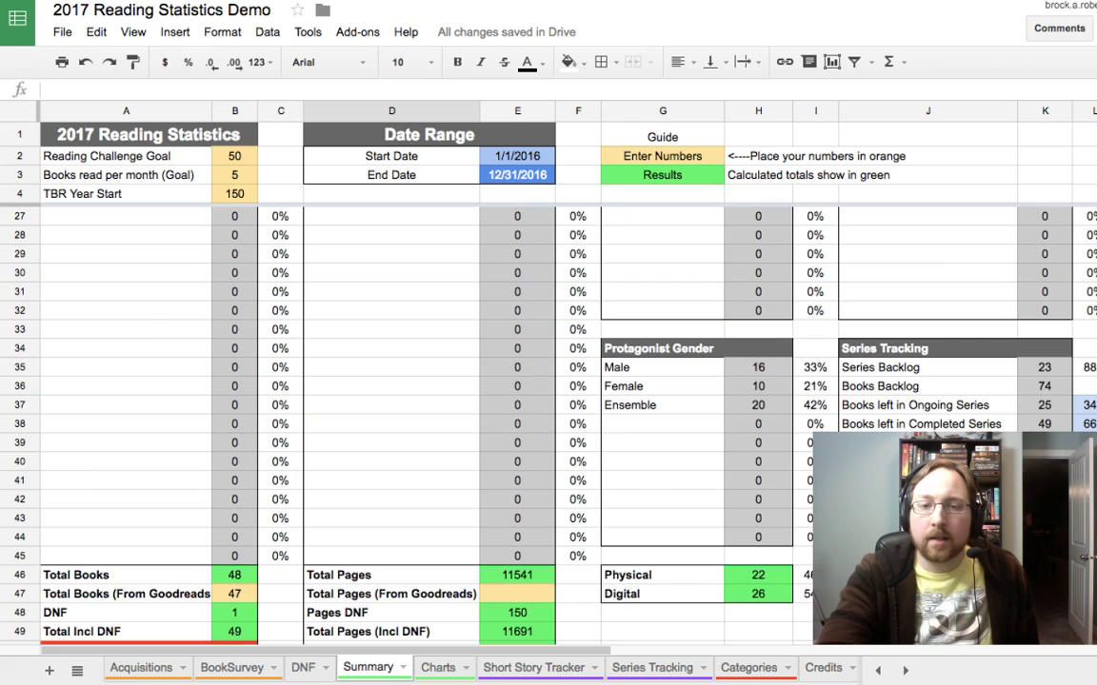
left_click(928, 349)
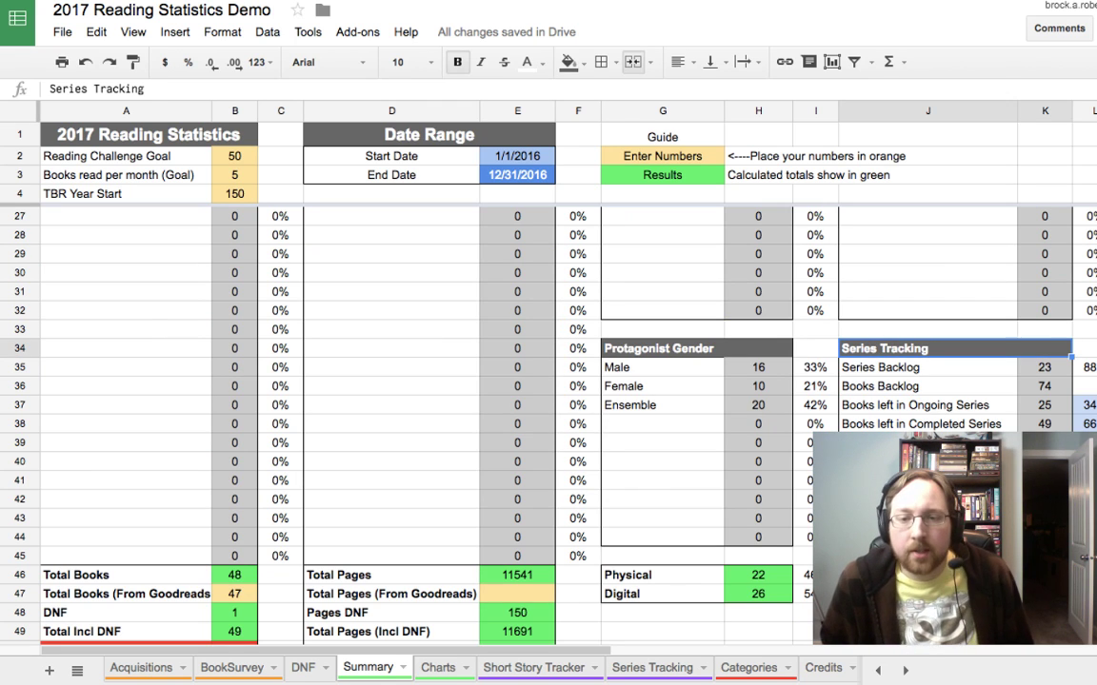
Step: Inspect the Series Backlog count and percentage formulas in the Series Tracking section
left_click(927, 367)
left_click(1045, 368)
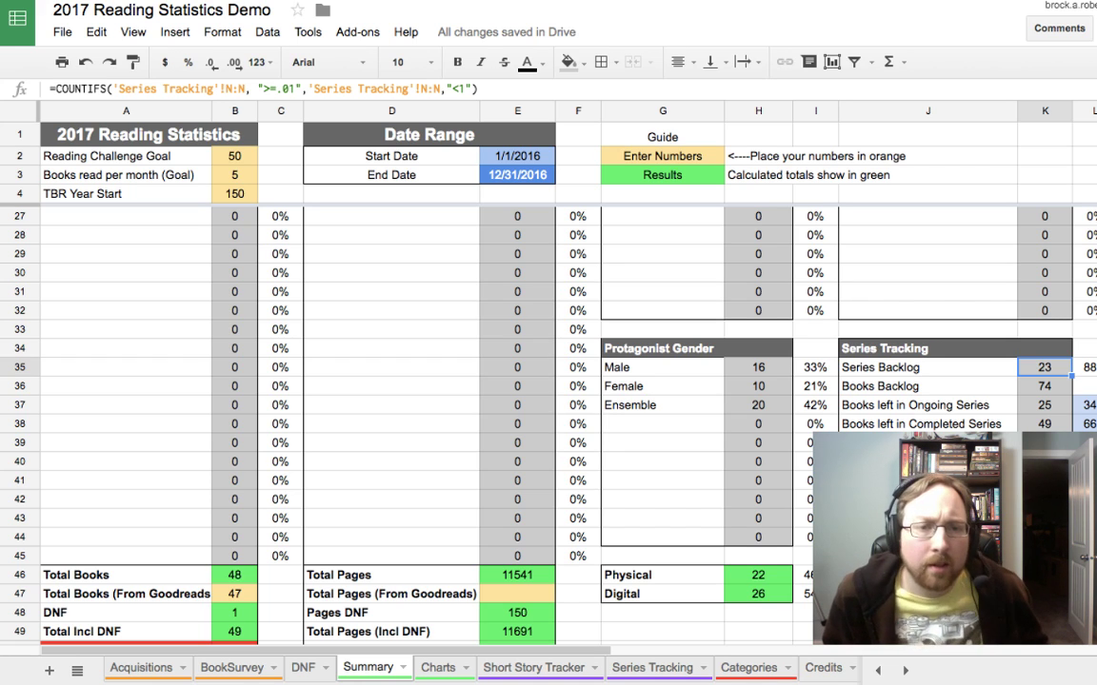
key("Right")
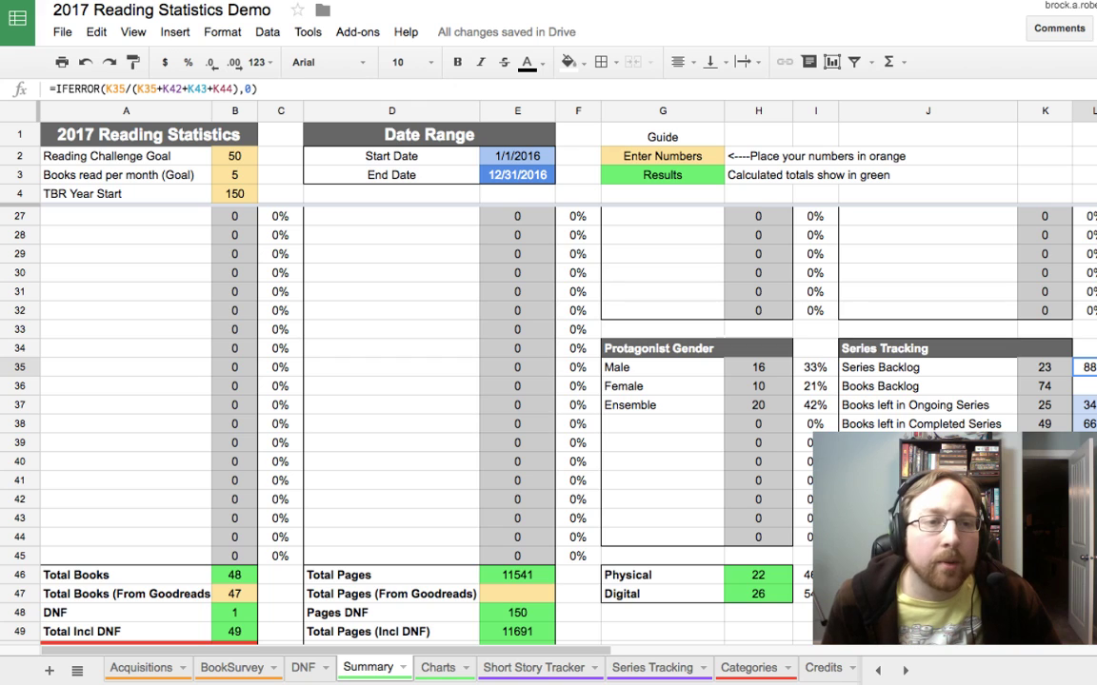
key("Left")
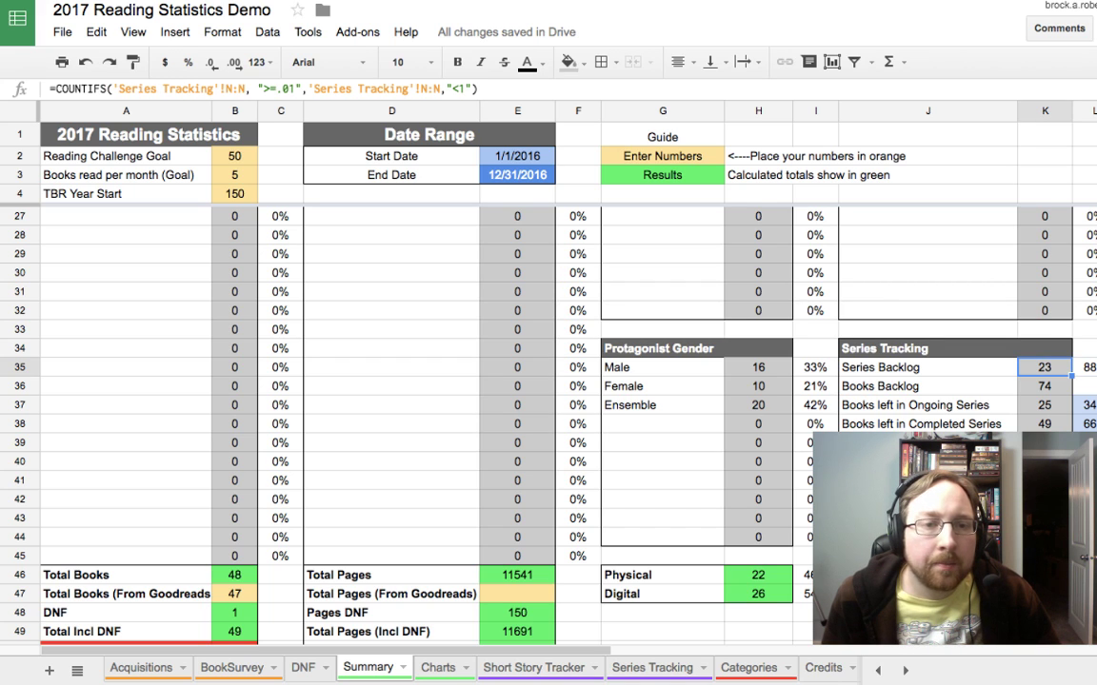
key("Down")
key("Up")
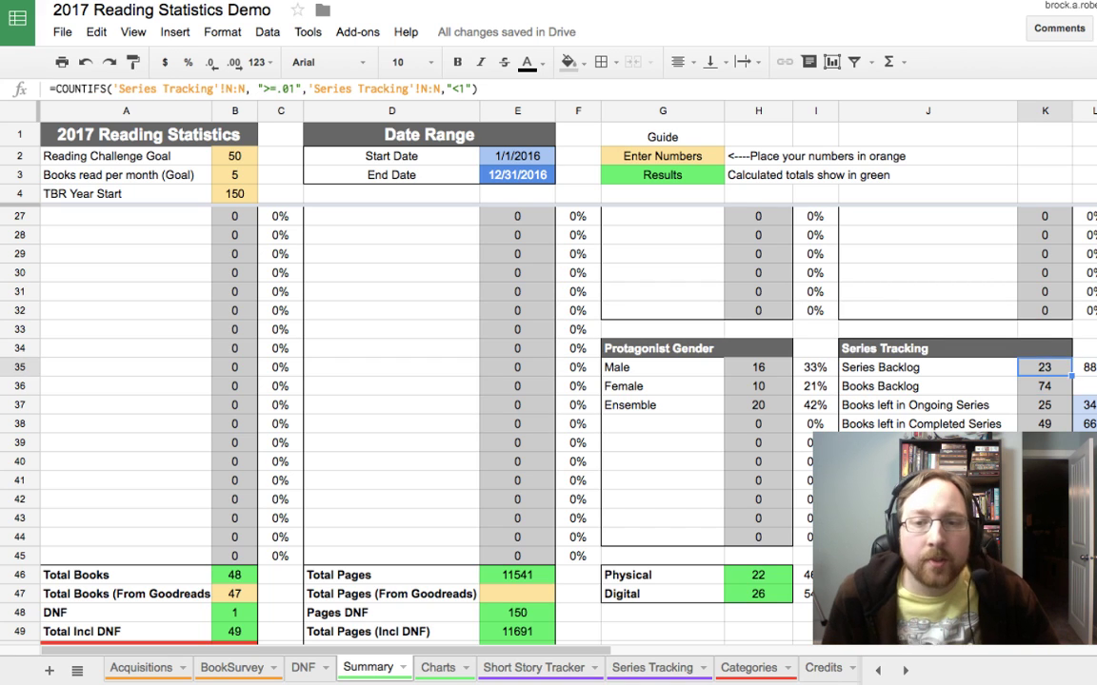
key("Down")
key("Up")
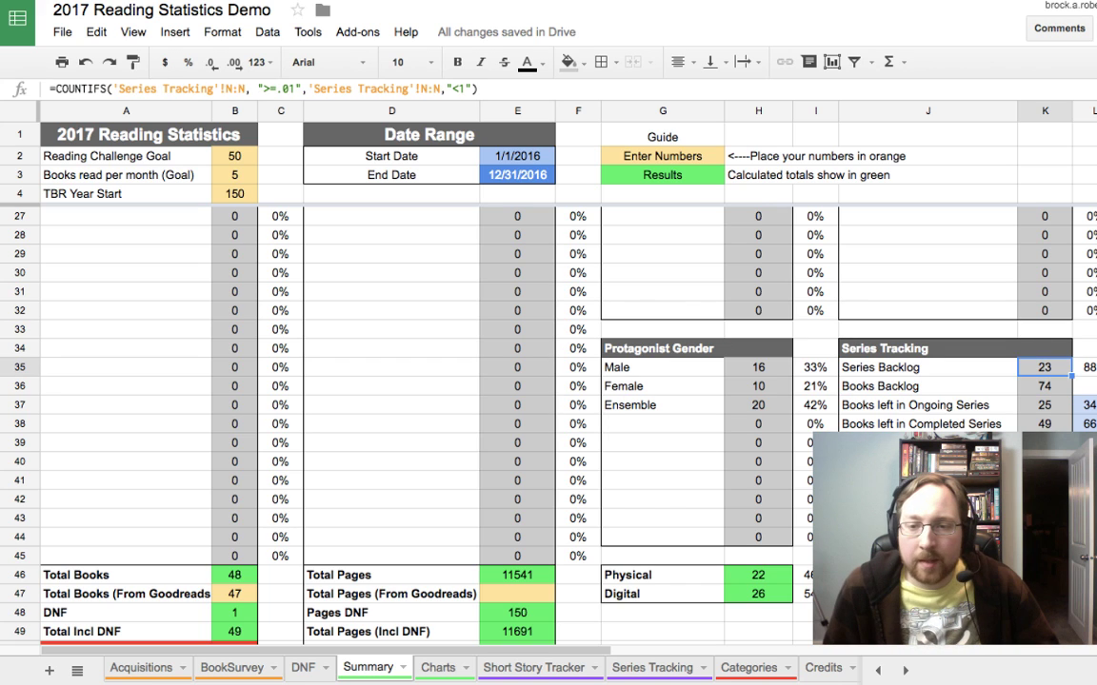
Step: Compare the Series Backlog count with its percentage formula and read the note attached to the percentage
key("Left")
key("Right")
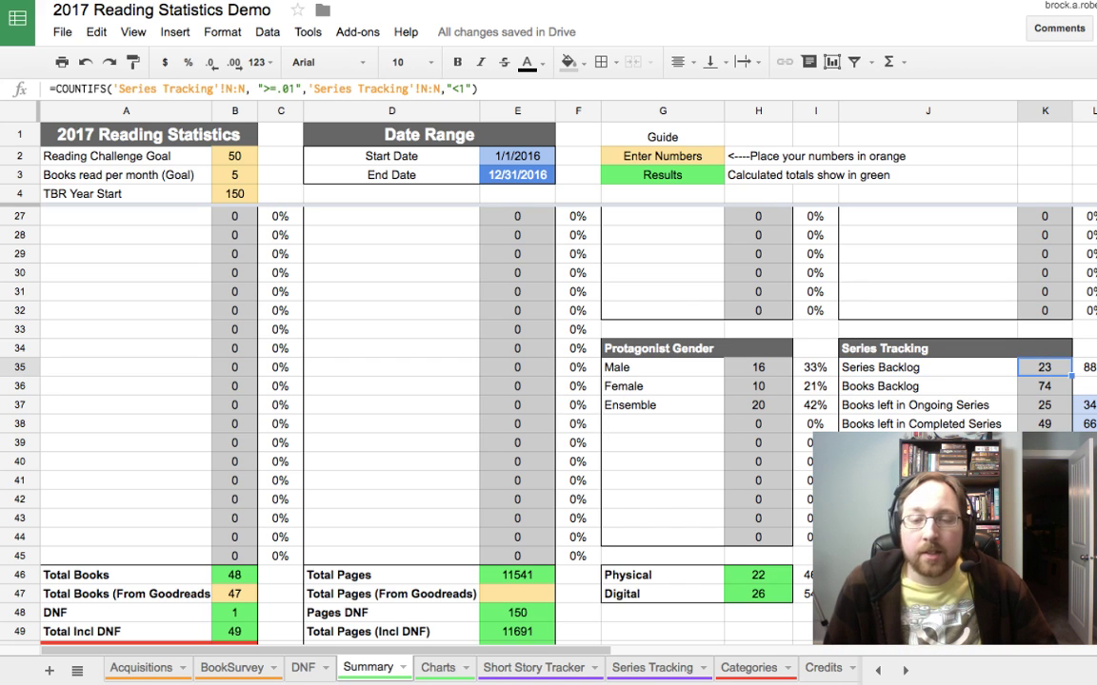
key("Right")
key("Left")
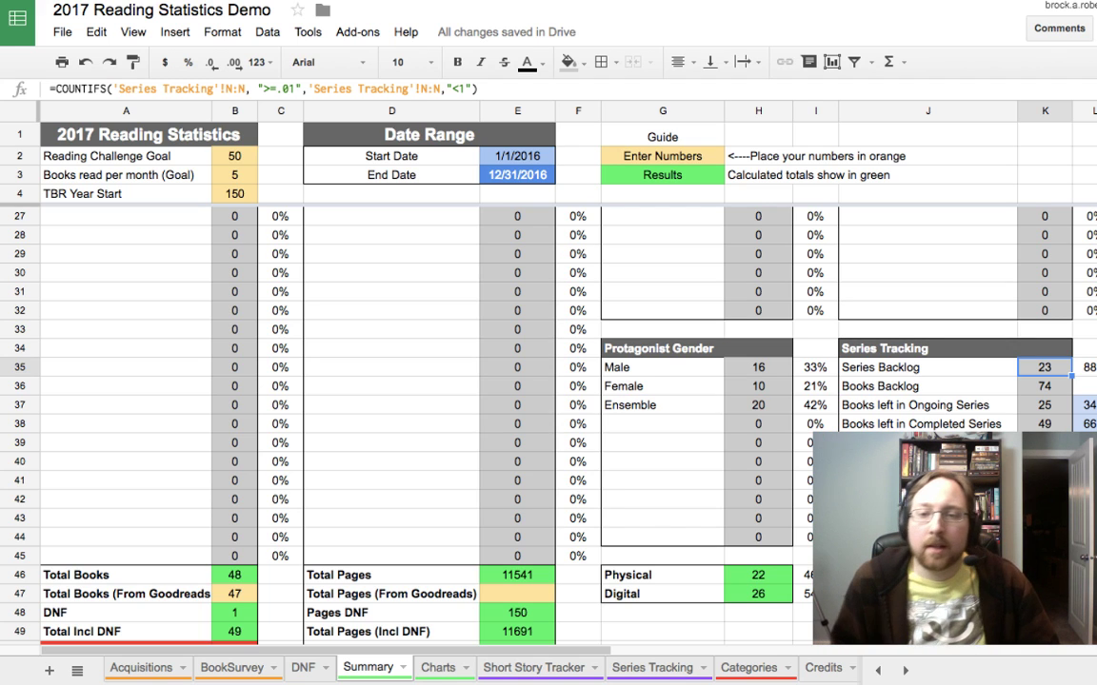
key("Right")
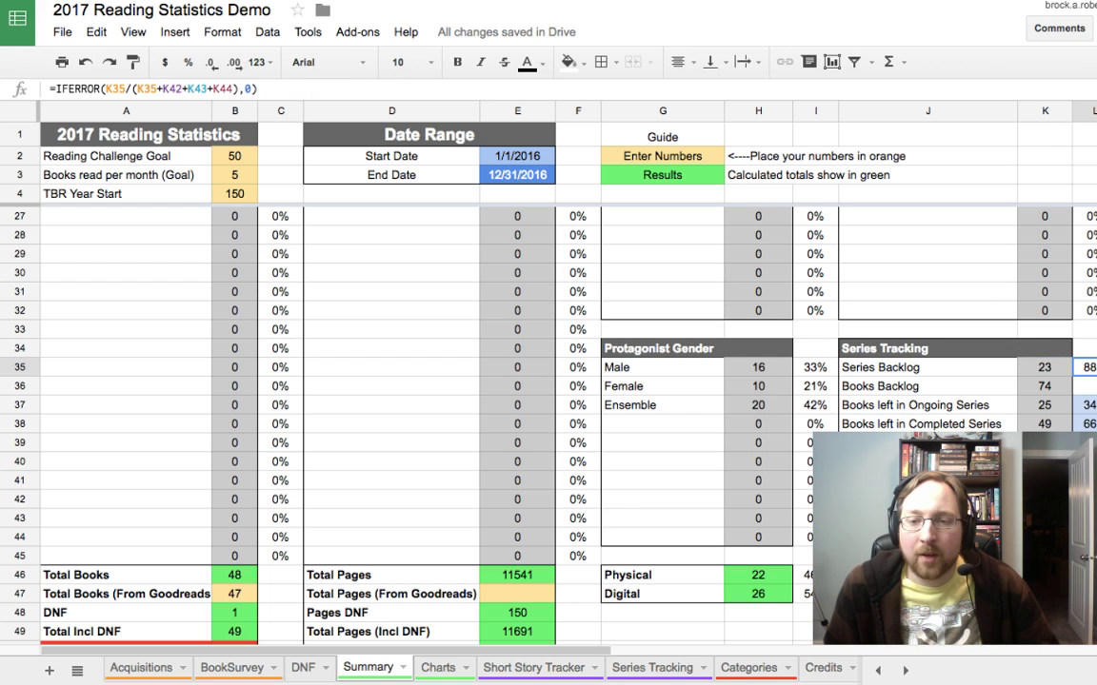
key("Left")
key("Right")
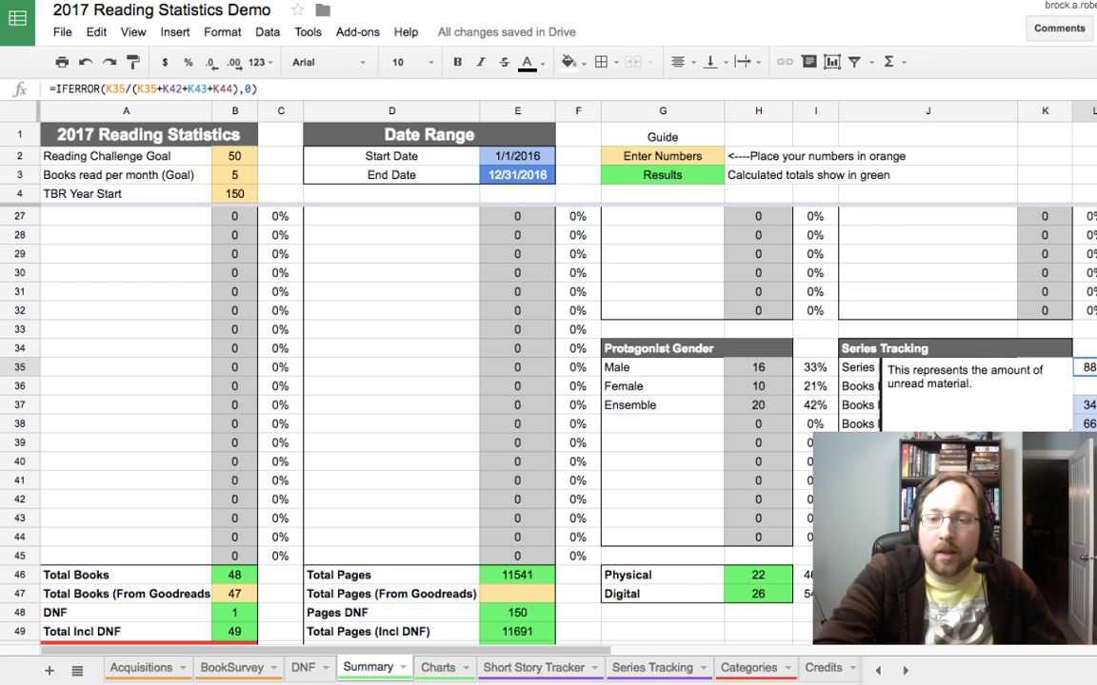
left_click(1044, 330)
left_click(1044, 367)
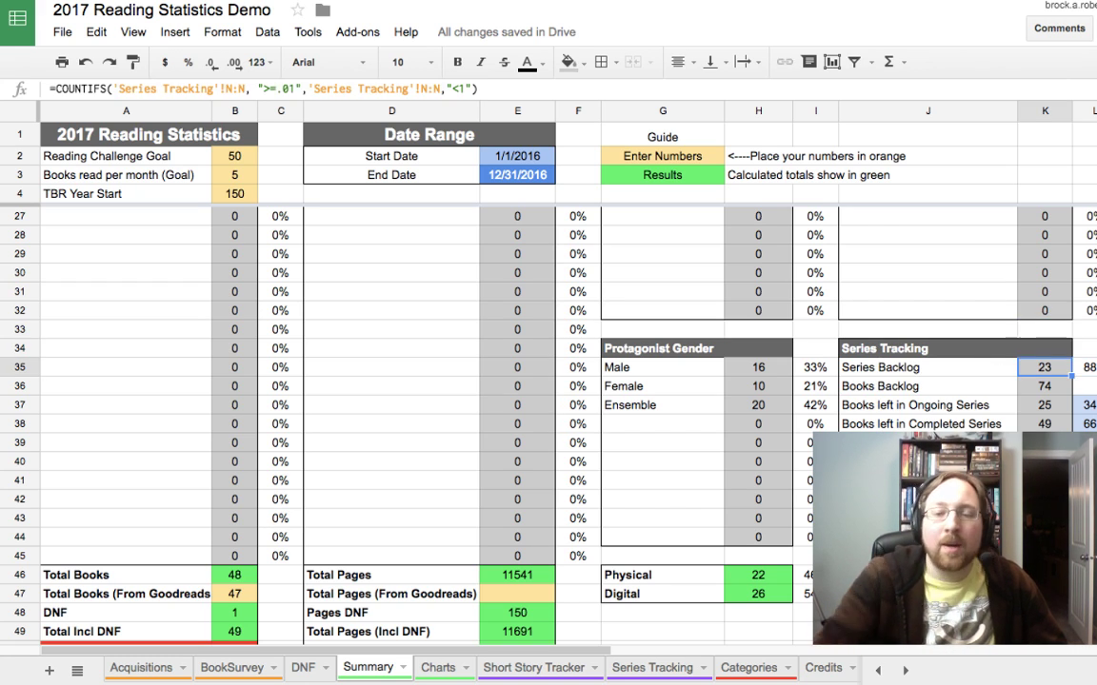
left_click(1087, 367)
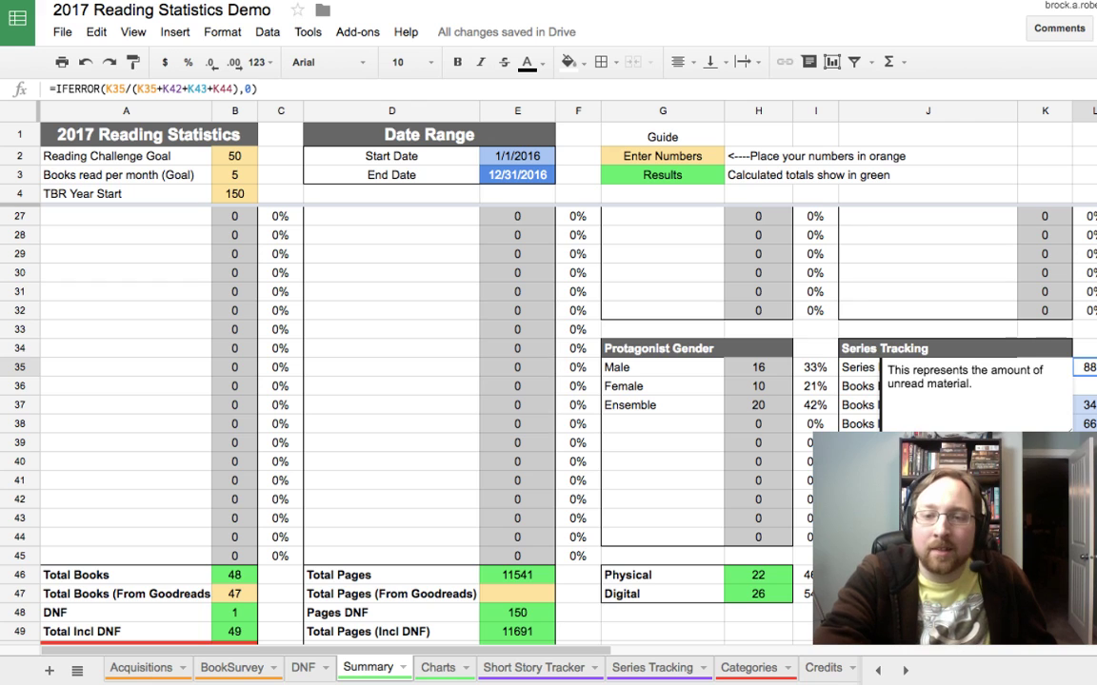
left_click(1085, 348)
Step: Examine the Books Backlog formula and the Books left in Ongoing Series formula in the Series Tracking section
left_click(879, 385)
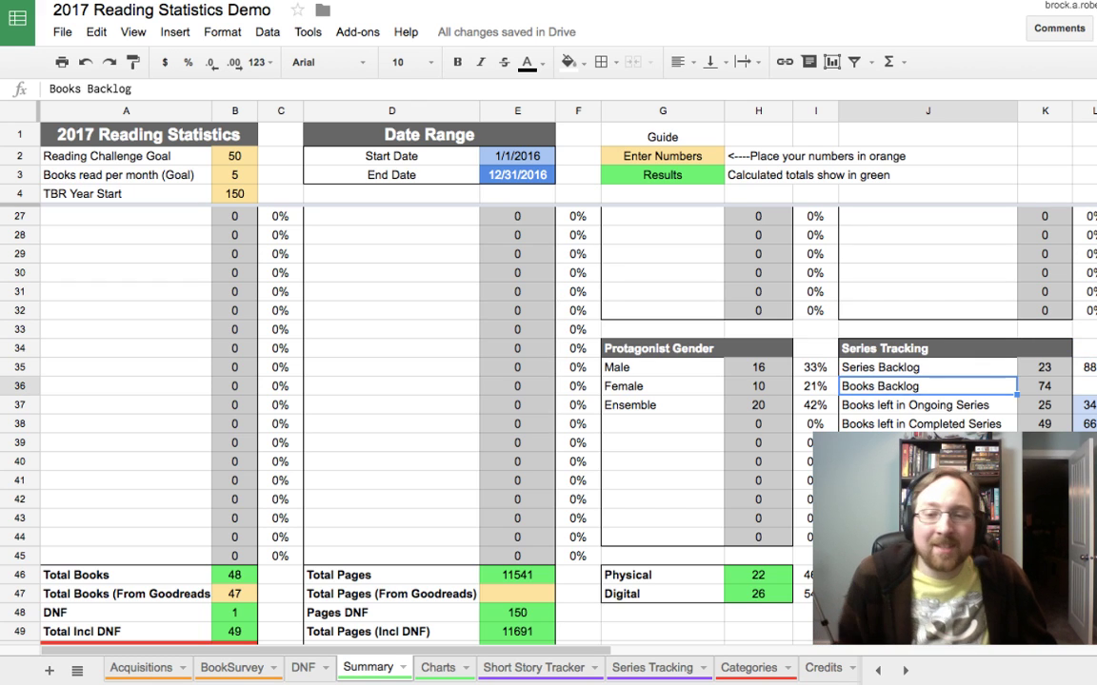
left_click(1045, 385)
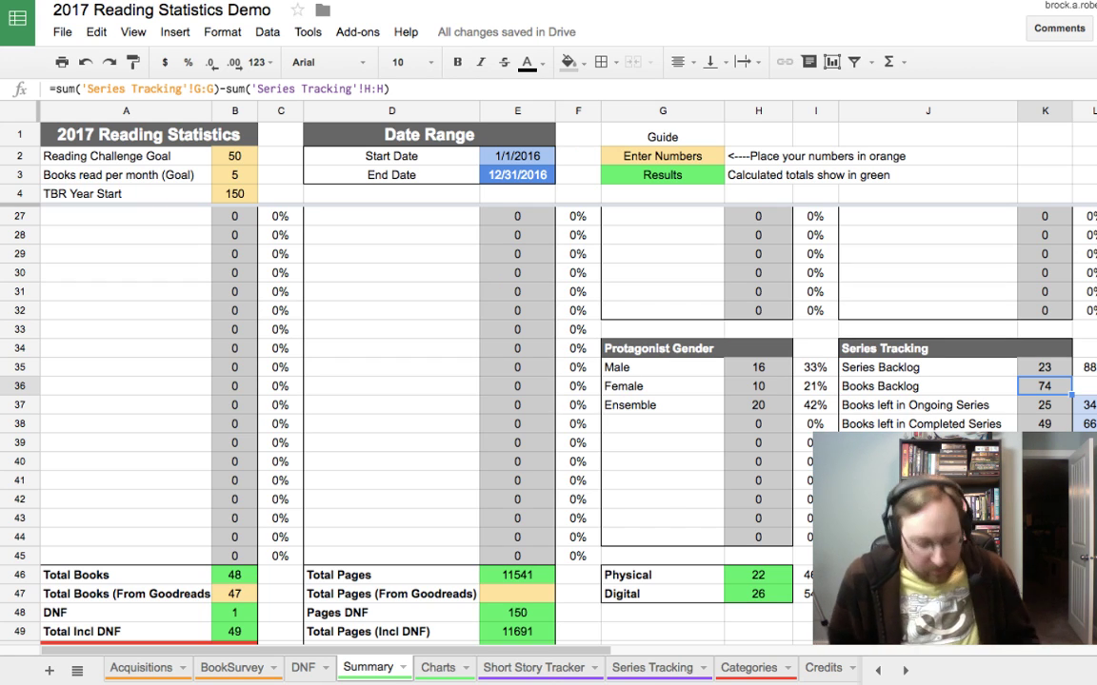
left_click(1044, 405)
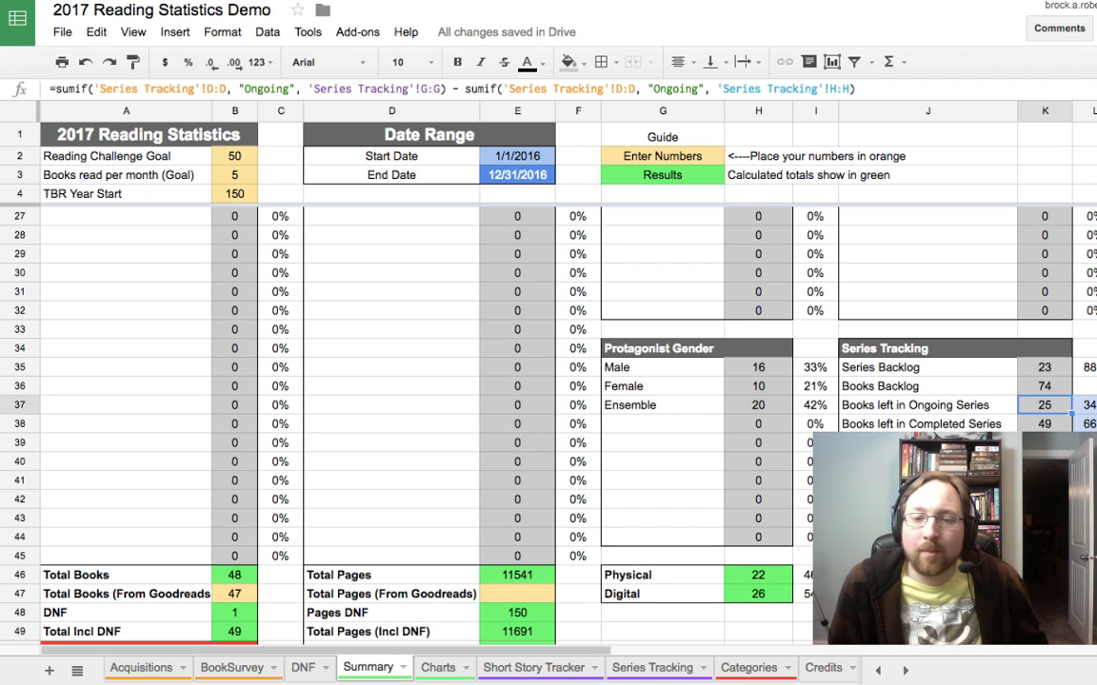
left_click(914, 405)
left_click(1045, 404)
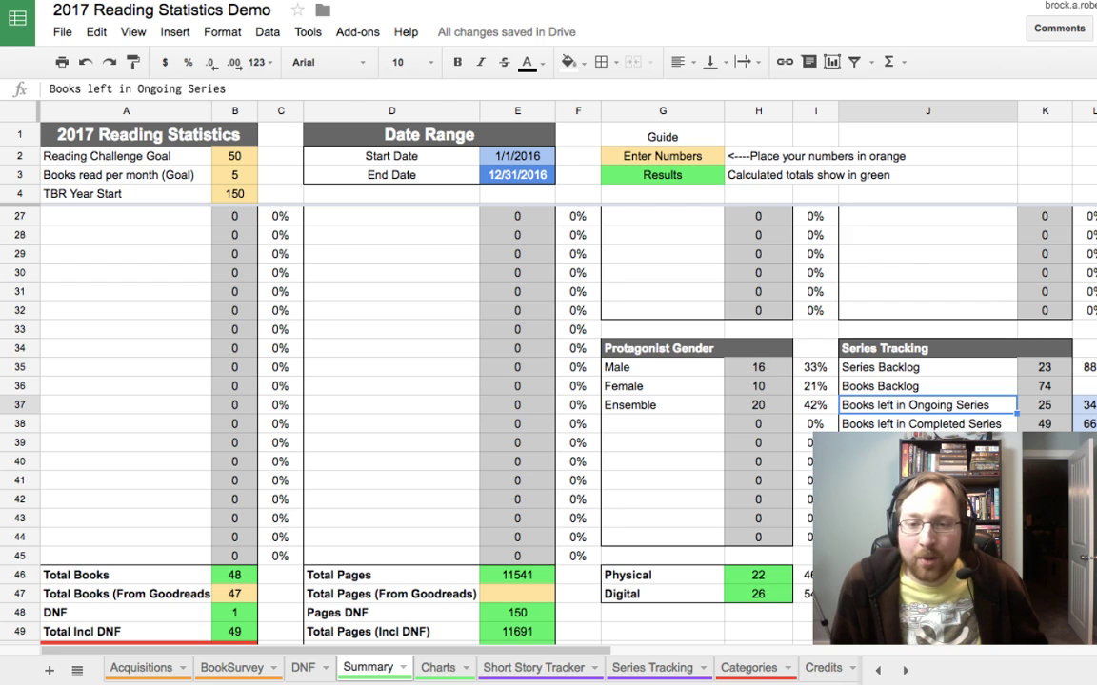
key("Right")
key("Down")
key("Up")
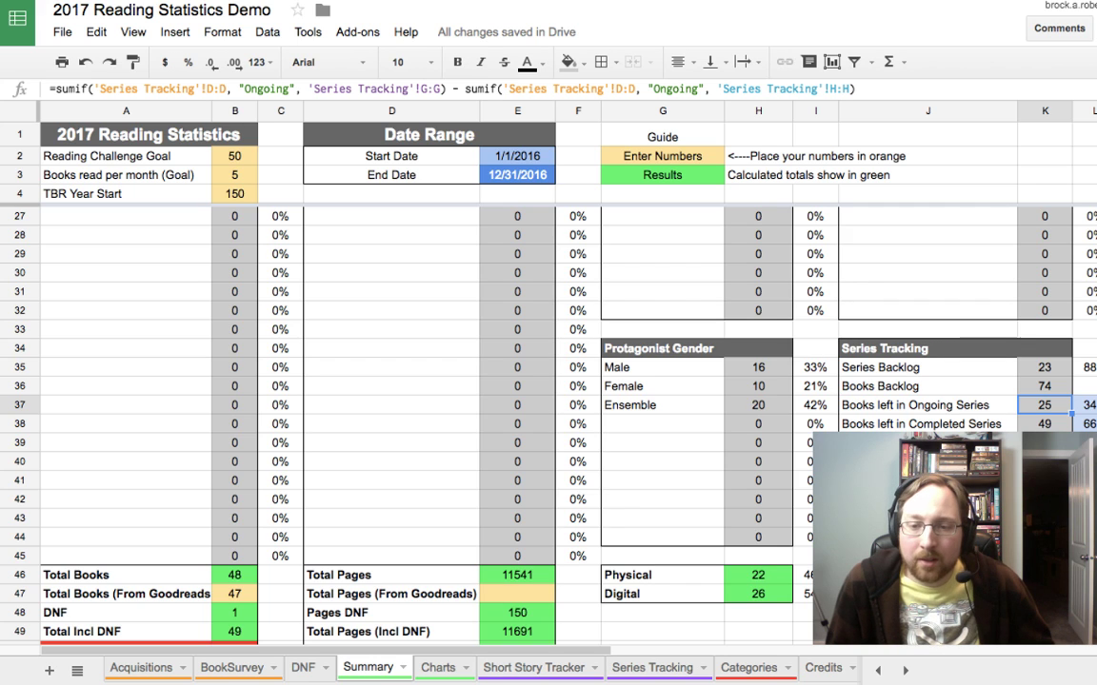
Step: Inspect the Books left in Completed Series formula and its neighbouring percentage
left_click(1044, 424)
key("Right")
key("Left")
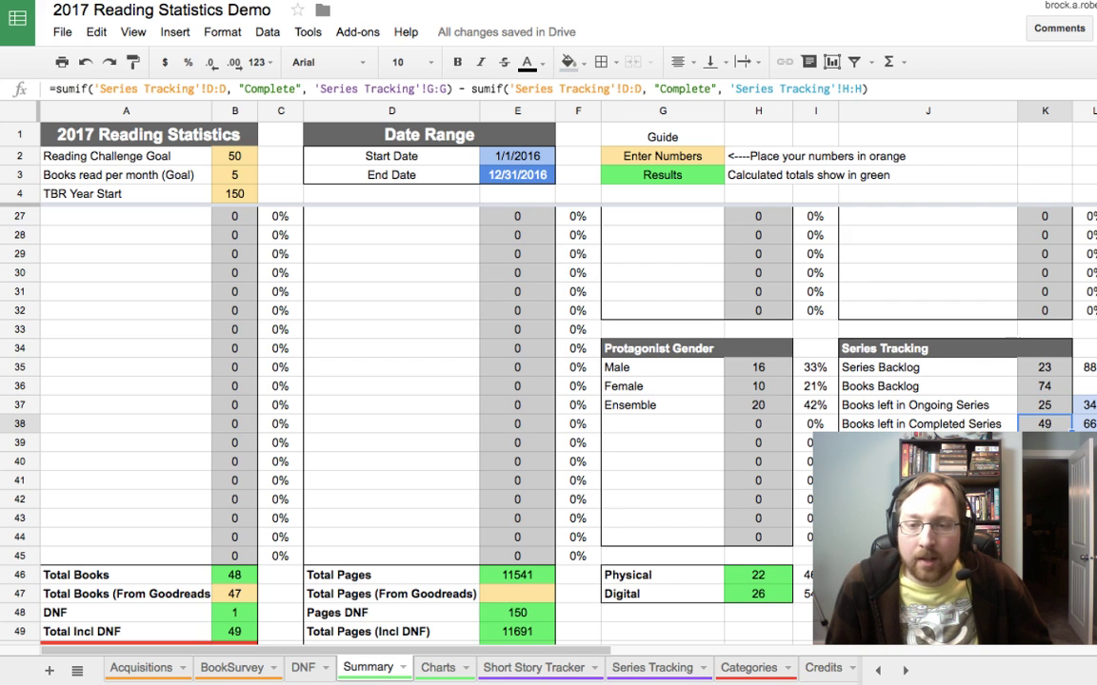
key("Left")
key("Right")
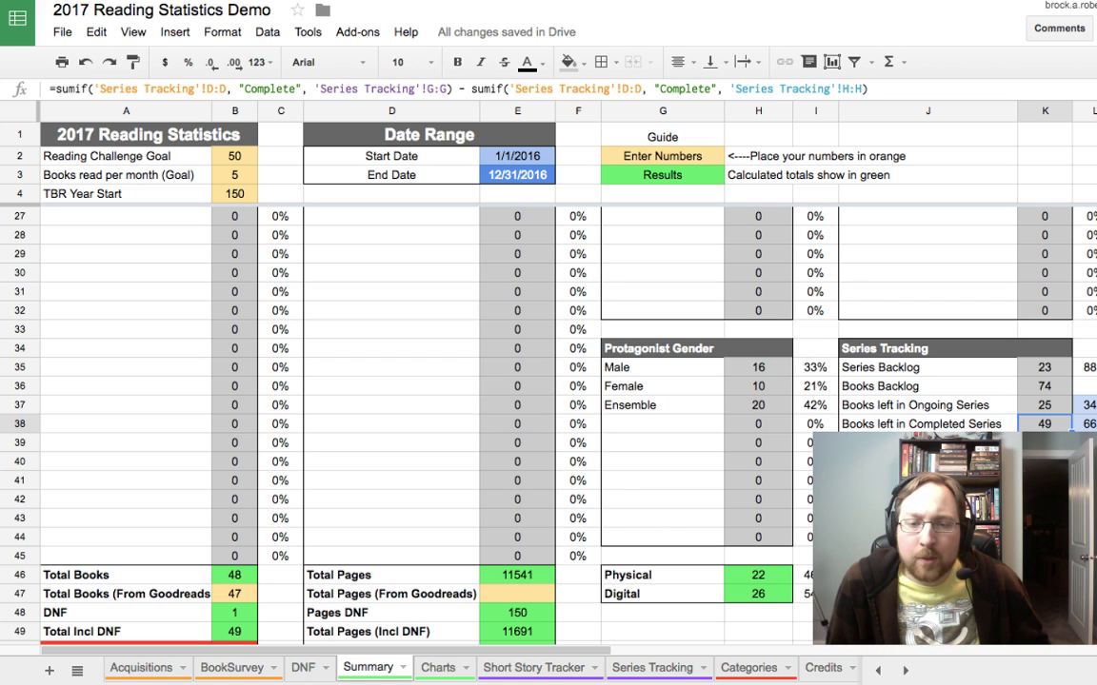
Step: Check the formula in K40 that averages column N of the Series Tracking sheet
key("Down")
key("Down")
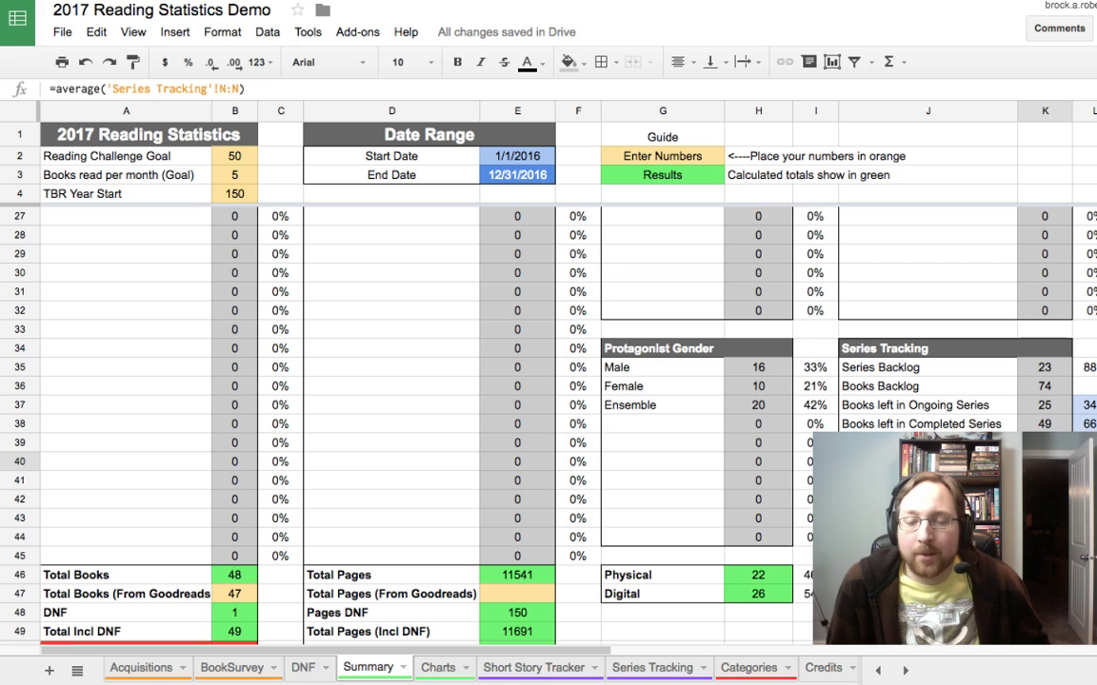
key("Up")
key("Up")
key("Down")
key("Down")
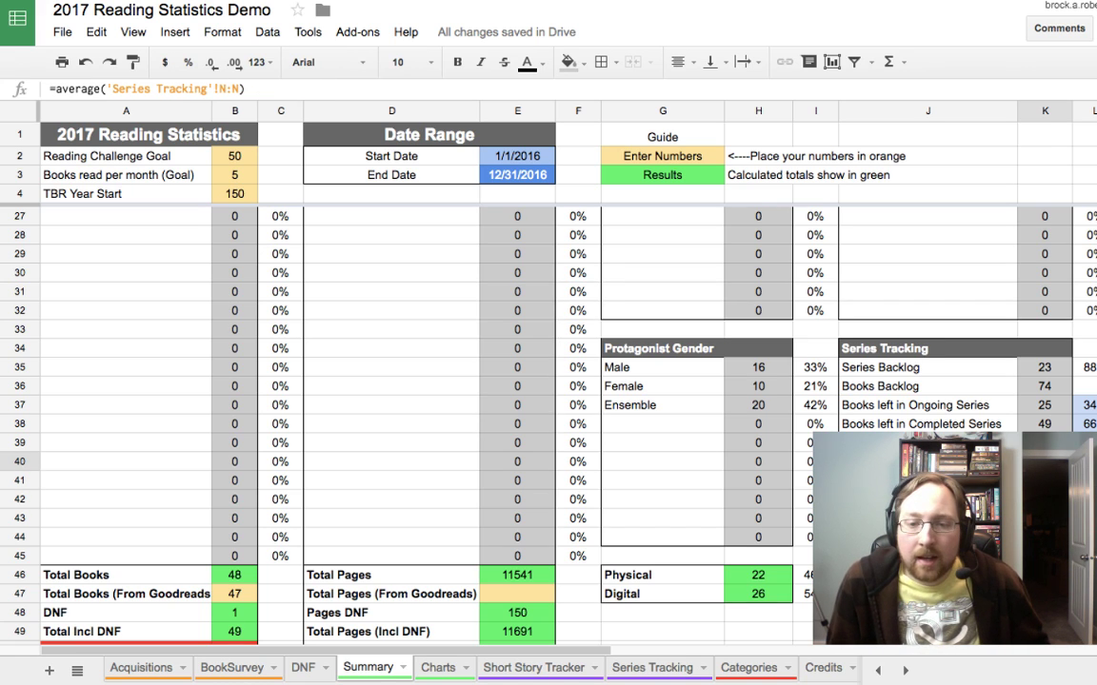
Step: Inspect the Series Tracking status count formulas in column K, from Ongoing through Caught Up to DNF
key("Down")
key("Down")
key("Down")
key("Up")
key("Up")
key("Left")
key("Right")
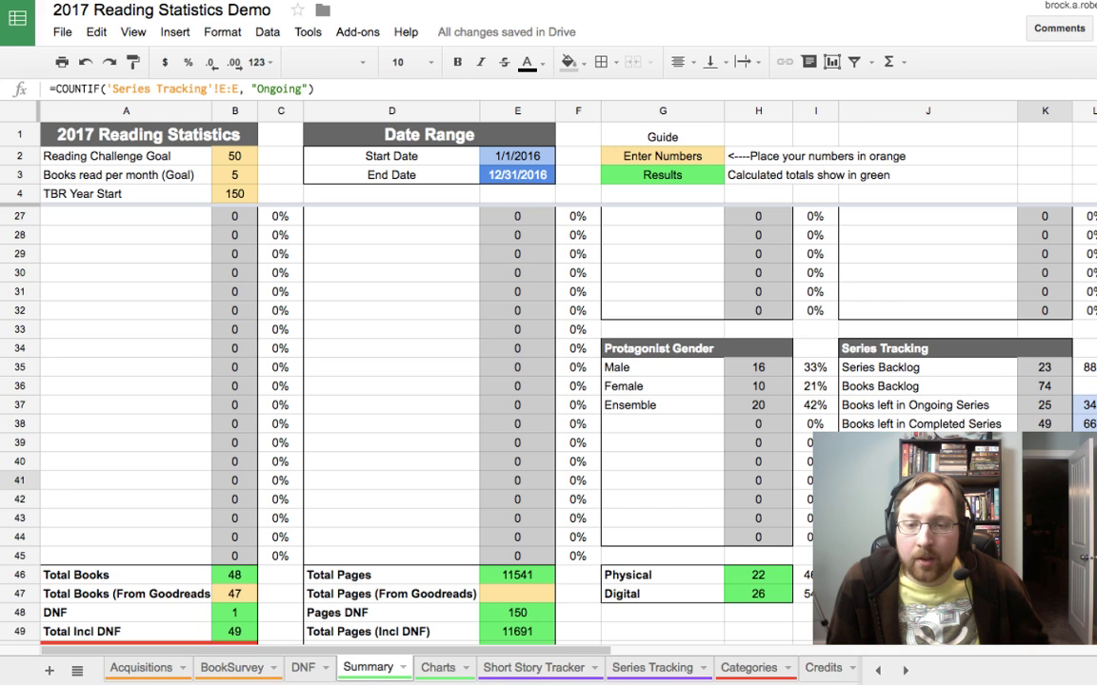
key("Down")
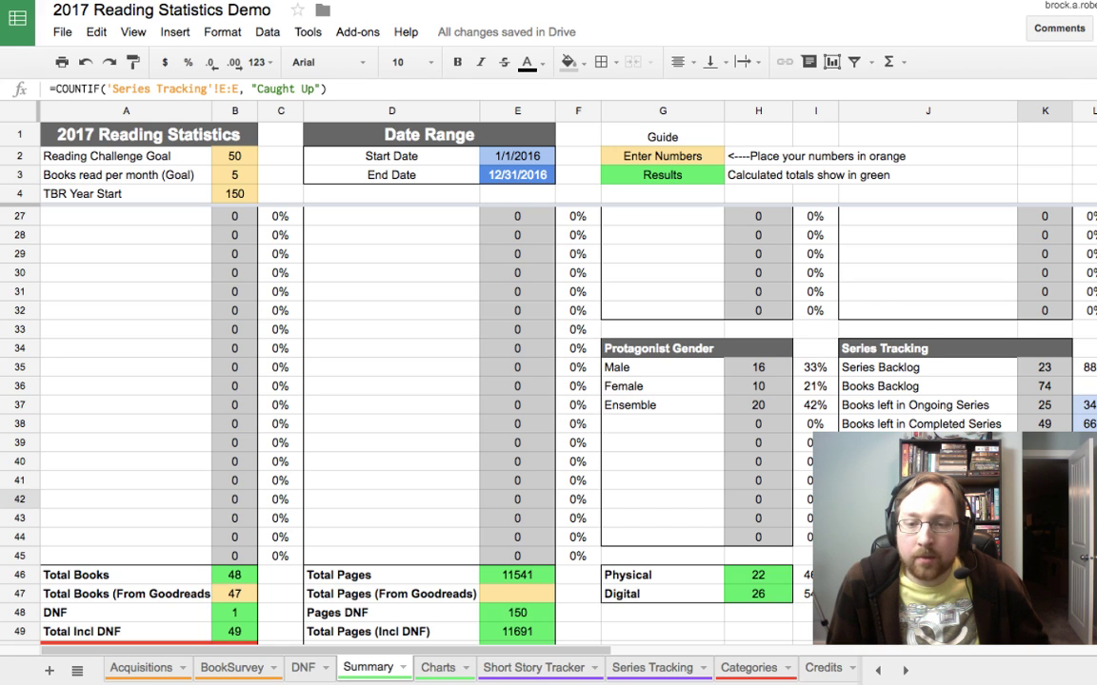
key("Down")
key("Down")
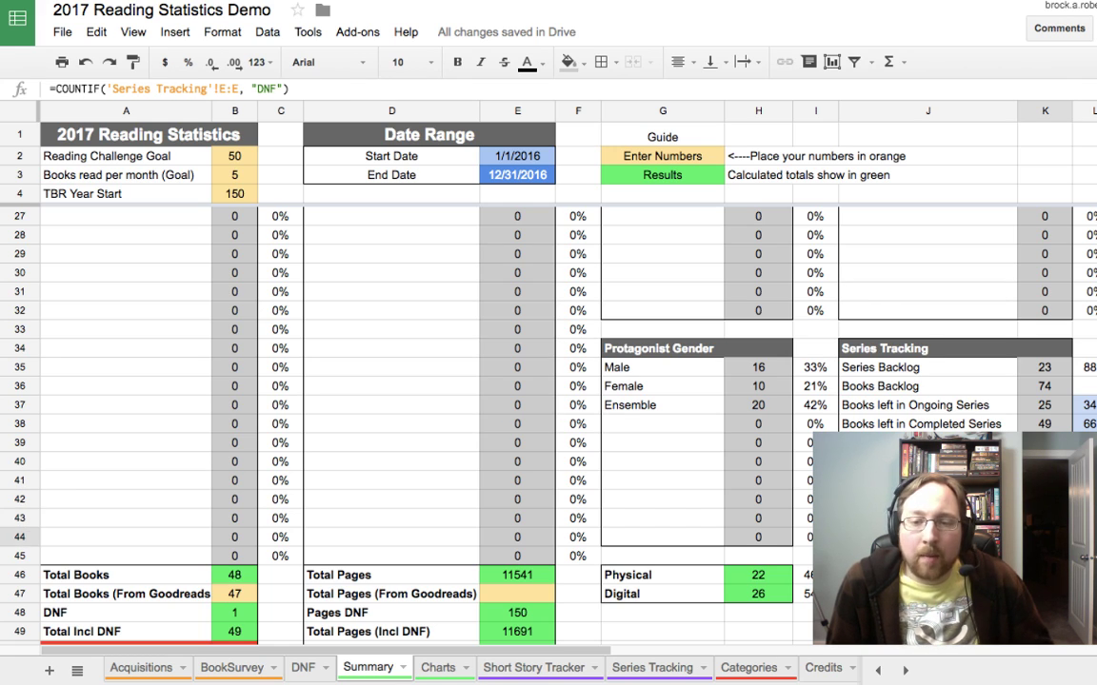
key("Down")
key("Up")
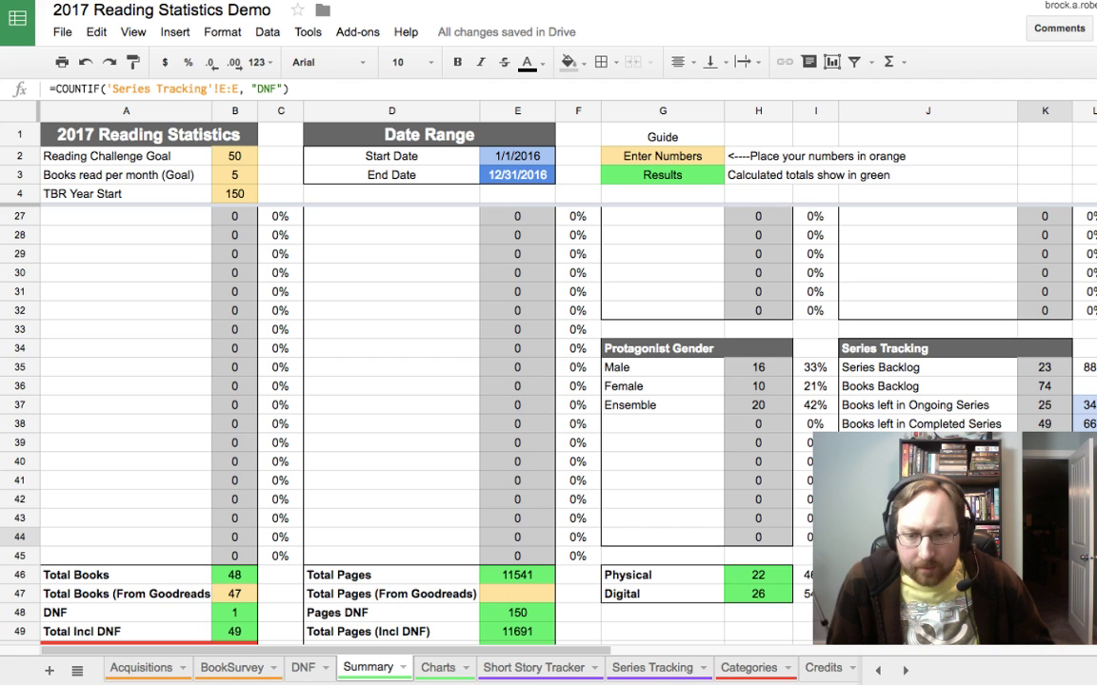
Step: Look back over the series status counts from DNF up to Ongoing
key("Down")
key("Down")
key("Down")
key("Up")
key("Up")
key("Up")
key("Up")
key("Up")
key("Up")
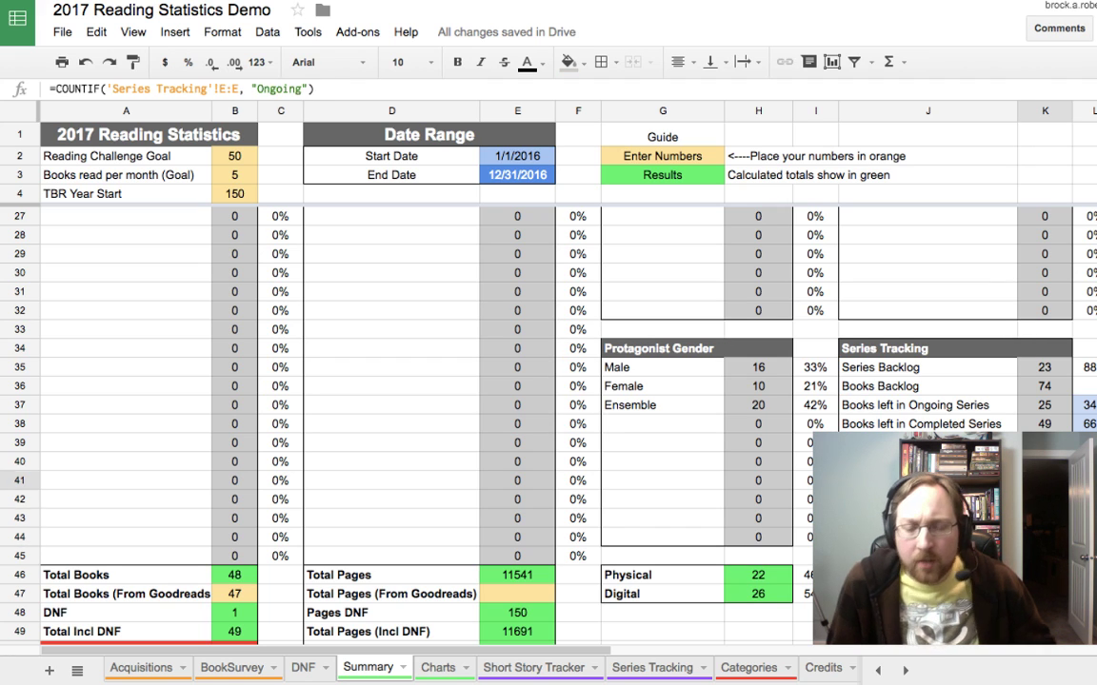
Step: Examine the K45 formula that counts Series Tracking dates earlier than today, and compare it with the status counts above
key("Down")
key("Down")
key("Down")
key("Down")
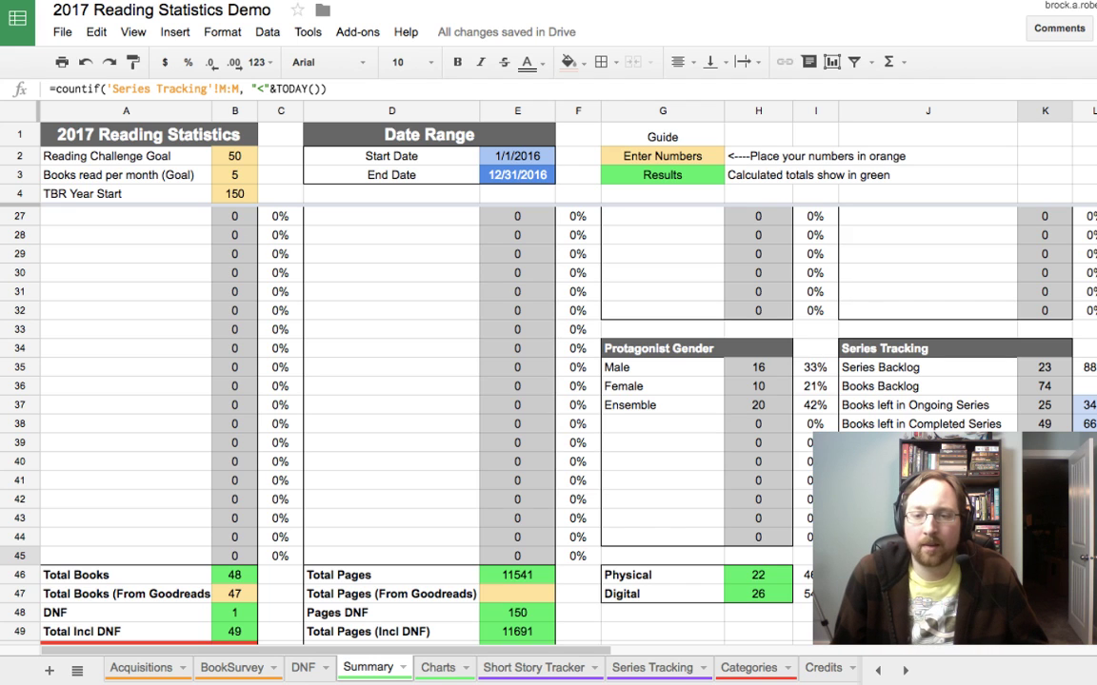
key("Up")
key("Up")
key("Up")
key("Up")
key("Down")
key("Down")
key("Down")
key("Down")
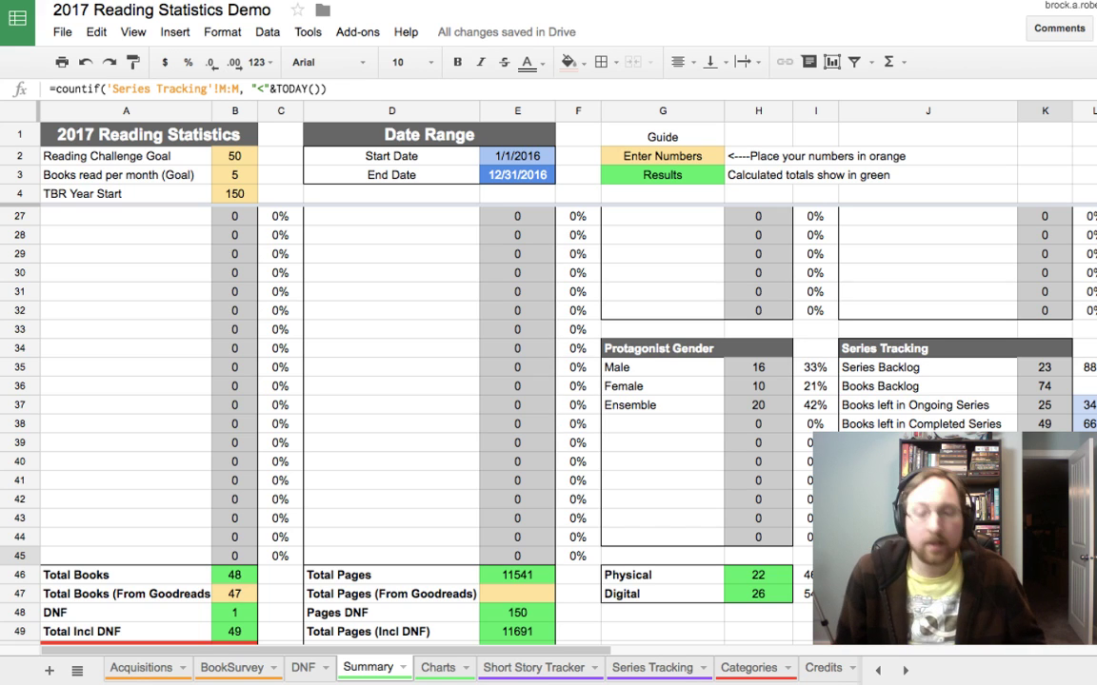
Step: Check the "Need Adjustment?" label against the date count formula in its row
key("Down")
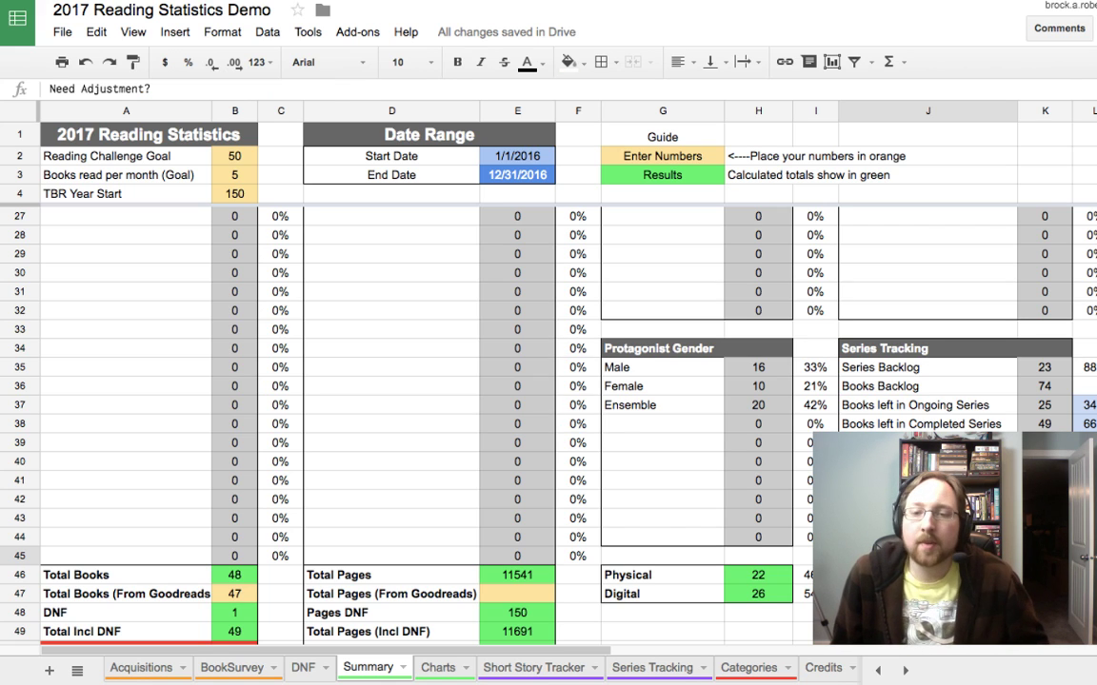
key("Up")
key("Down")
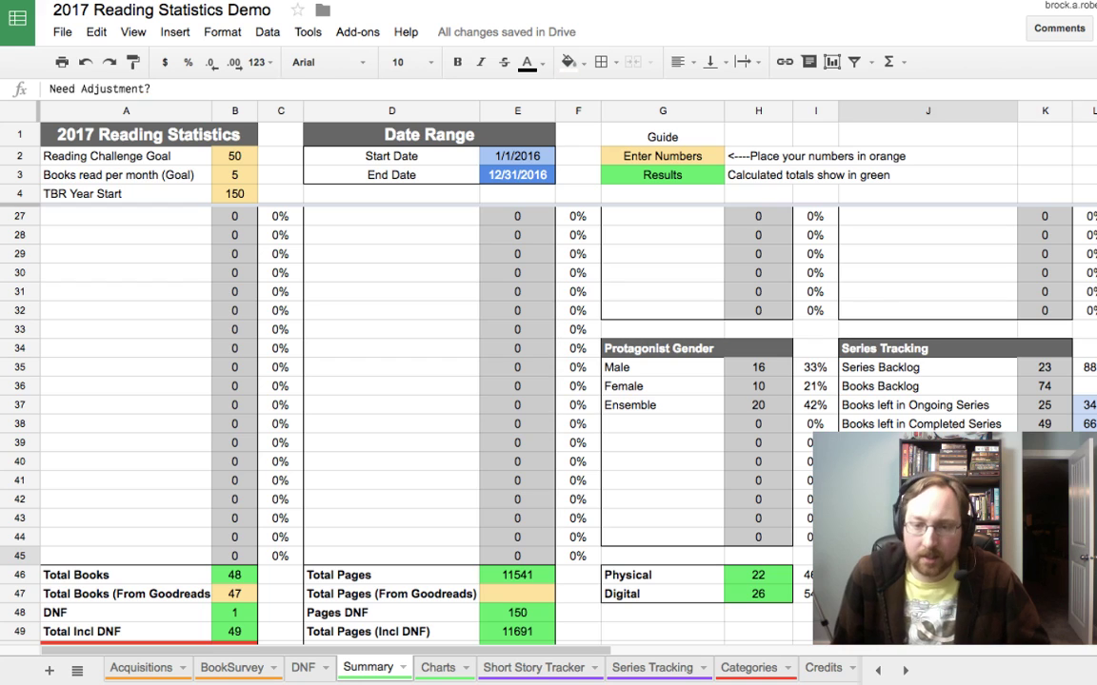
key("Up")
key("Down")
key("Up")
key("Down")
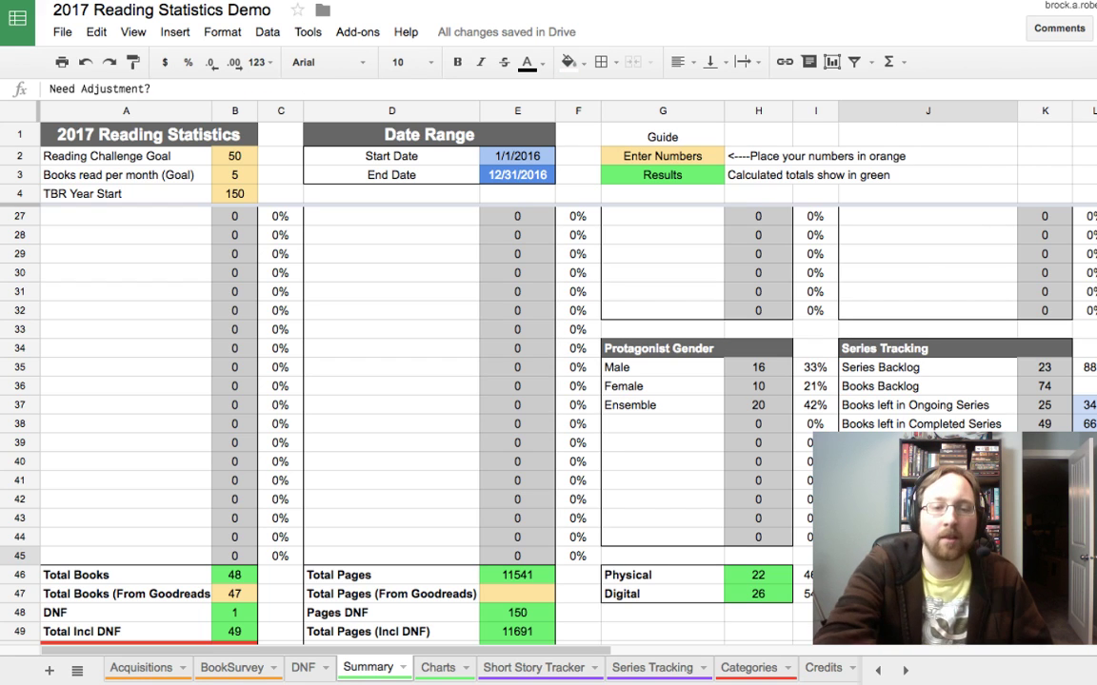
key("Up")
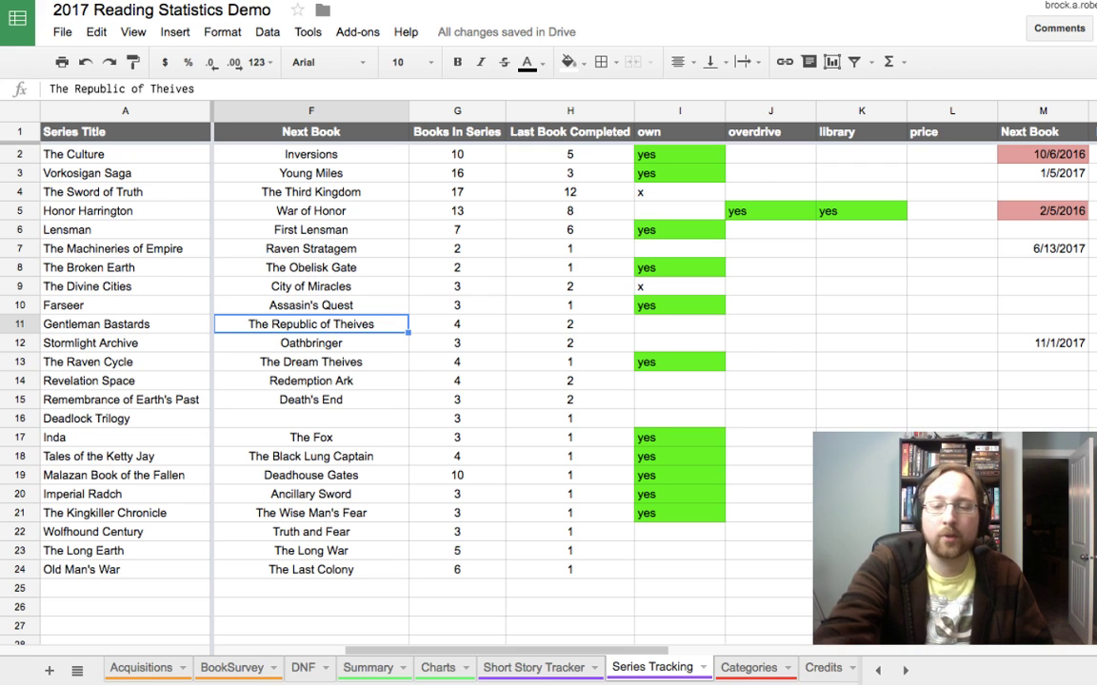
Step: On the Series Tracking sheet, clear the Next Book date for Honor Harrington
left_click(1042, 210)
key("Delete")
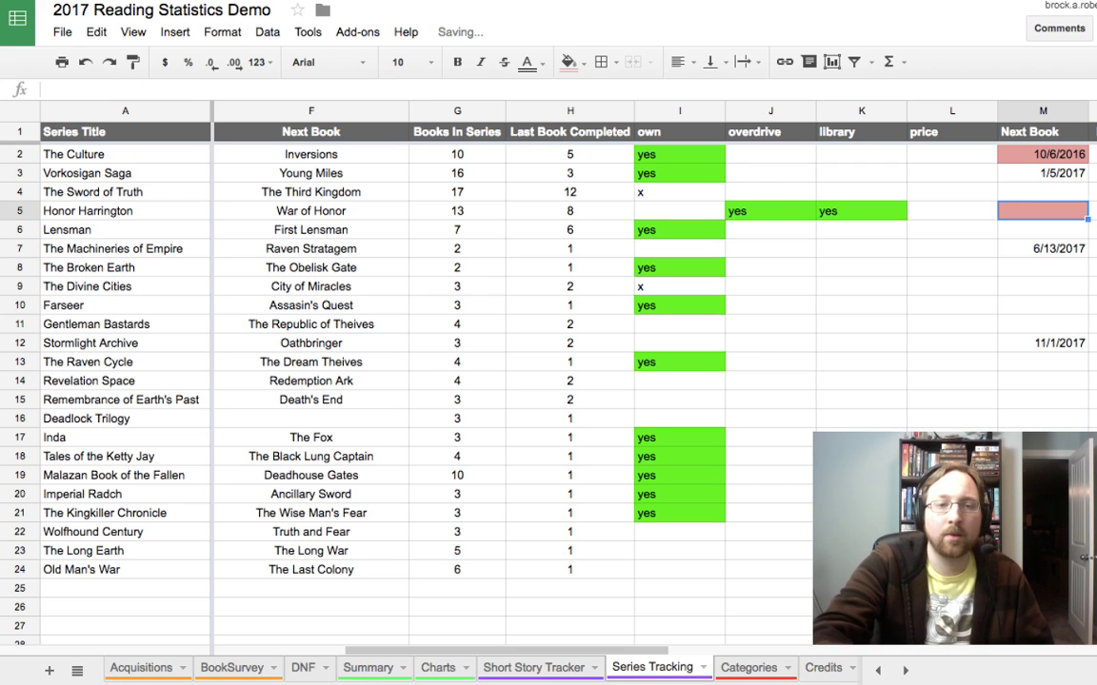
left_click(1043, 248)
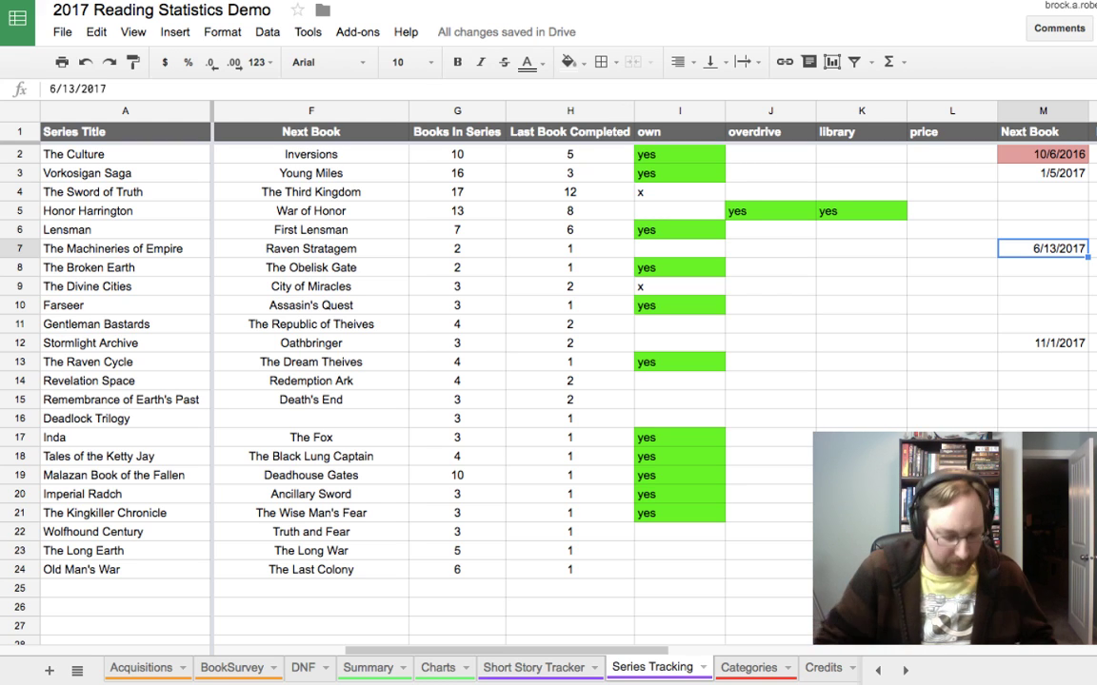
Step: Try setting Books In Series for Honor Harrington to 14, and undo that change
left_click(457, 211)
type("14")
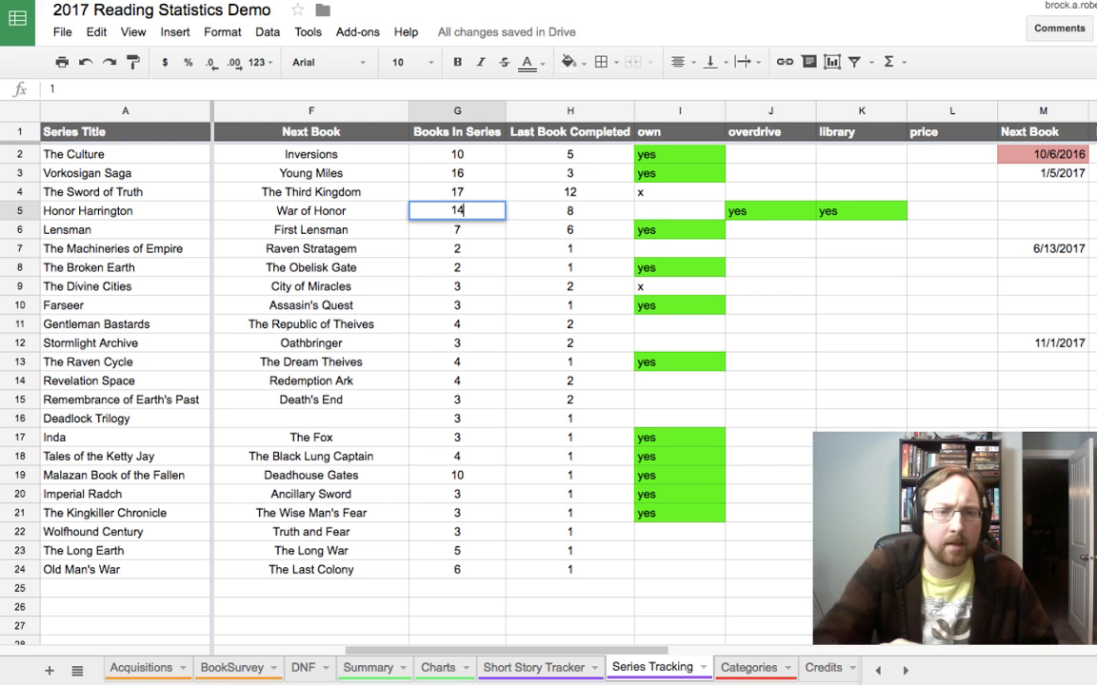
key("Return")
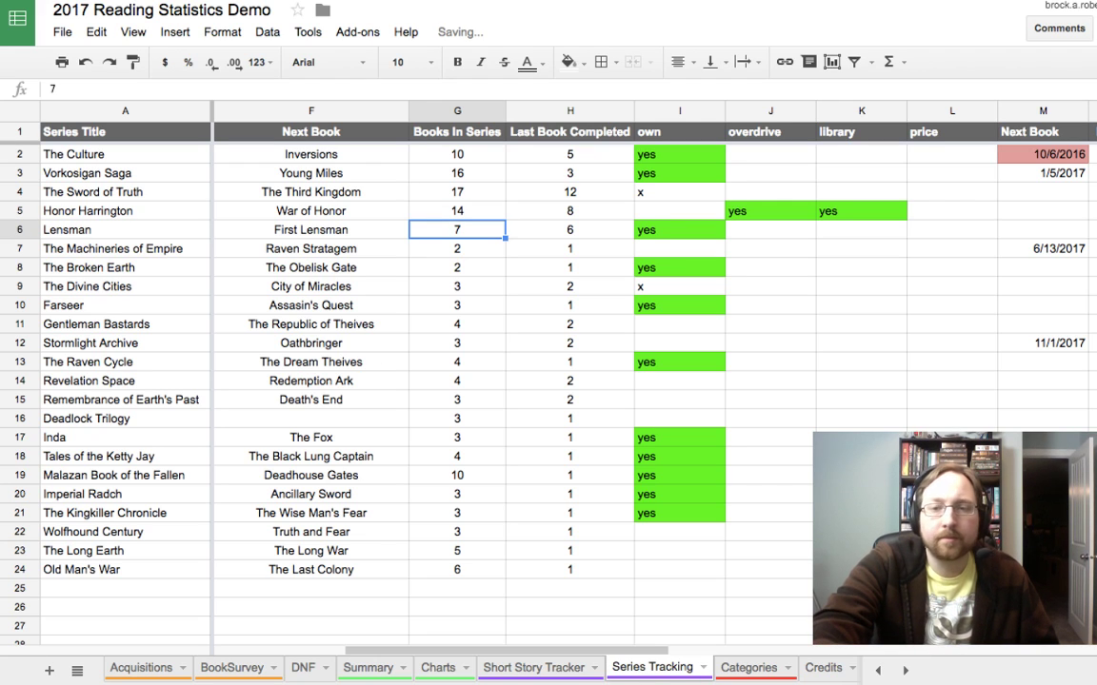
key("ctrl+z")
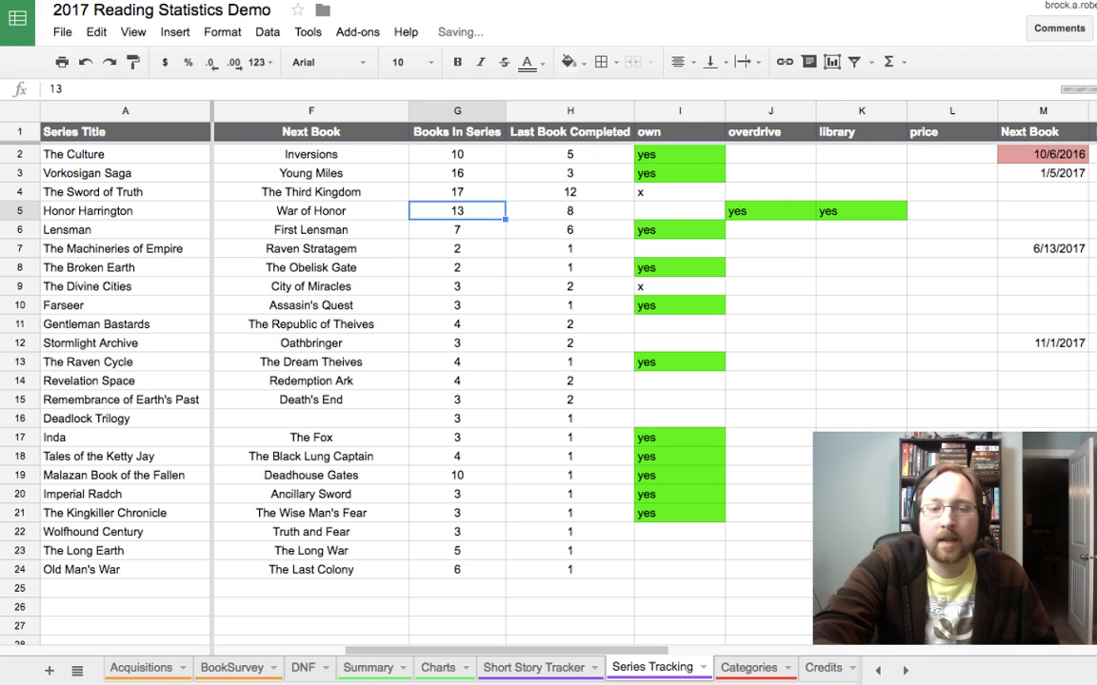
Step: Clear the Next Book date for The Culture and return to the Summary sheet
left_click(1042, 154)
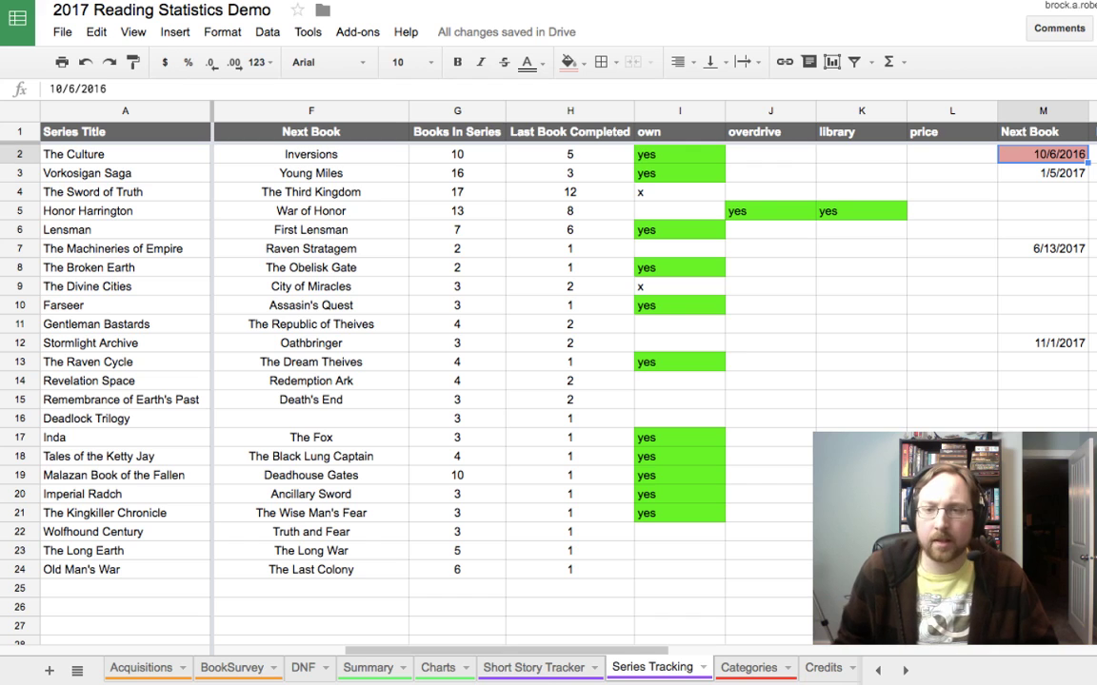
key("BackSpace")
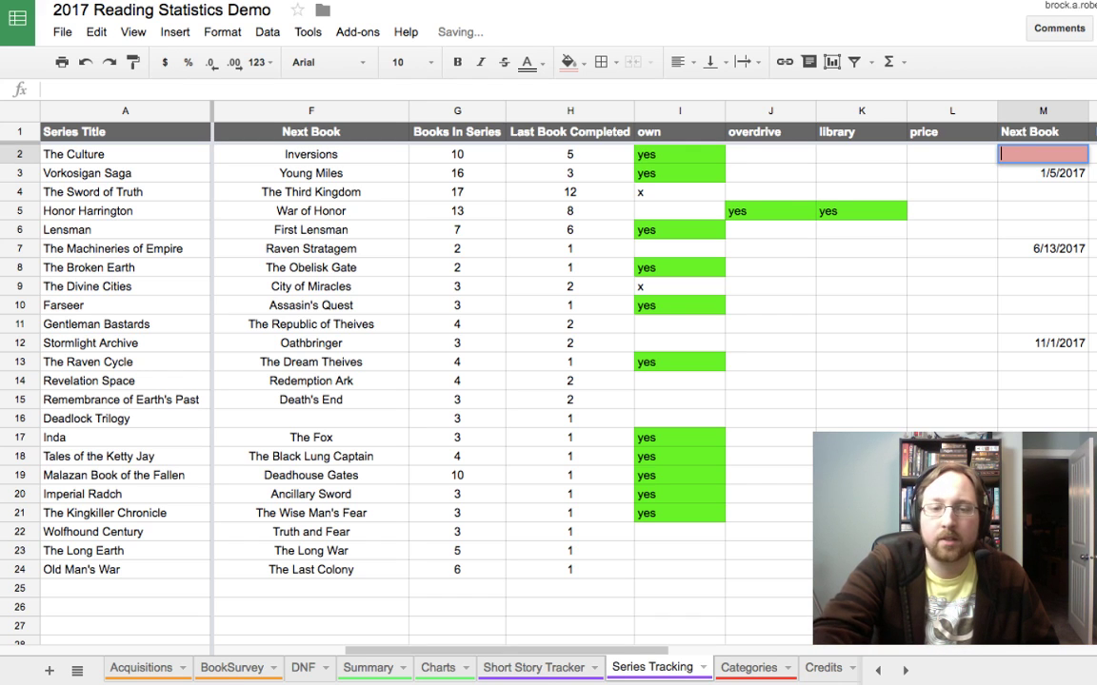
left_click(1043, 248)
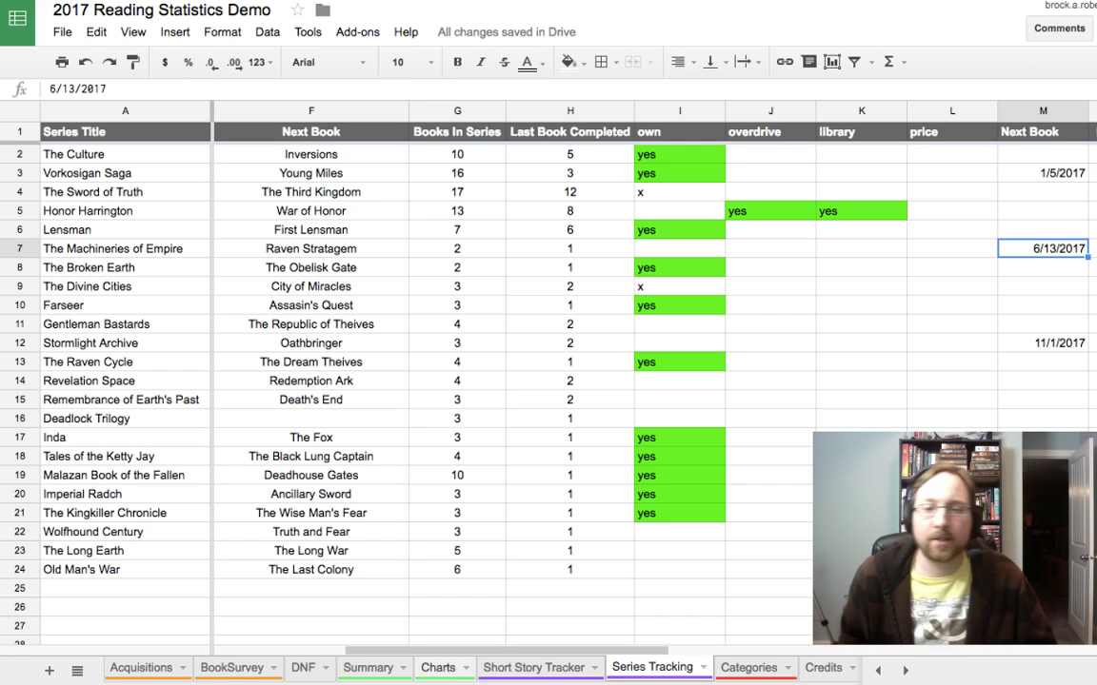
left_click(367, 667)
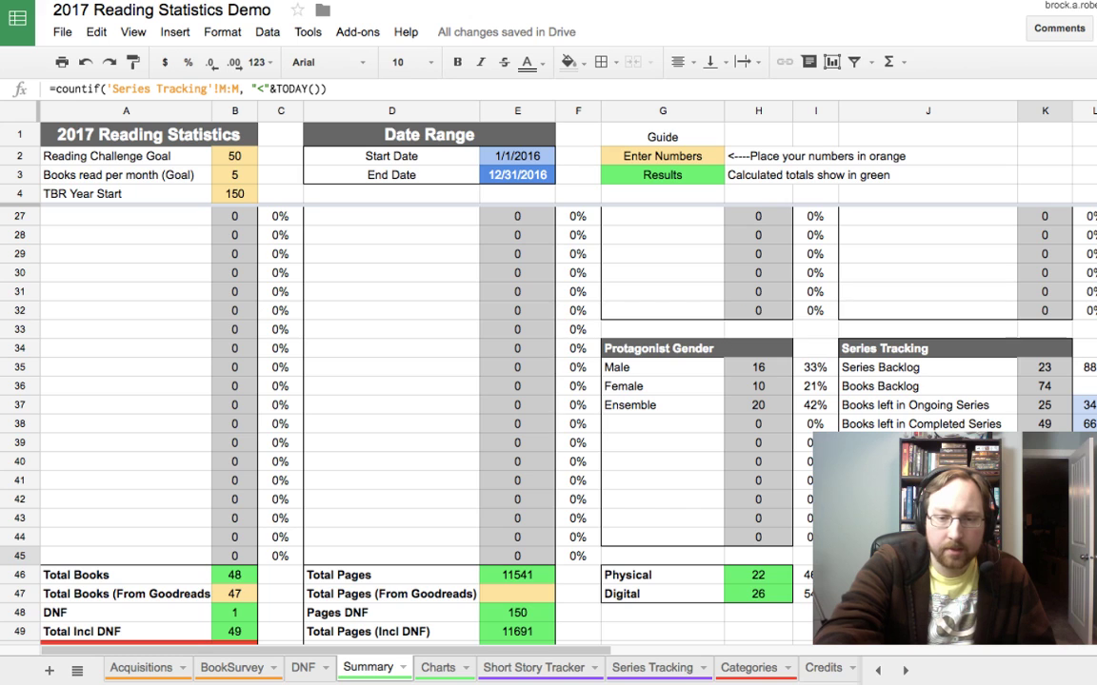
Step: Open the WISHLIST sheet and review its planned changes, ending on the empty cell below the list
scroll(475, 667, "right", 1)
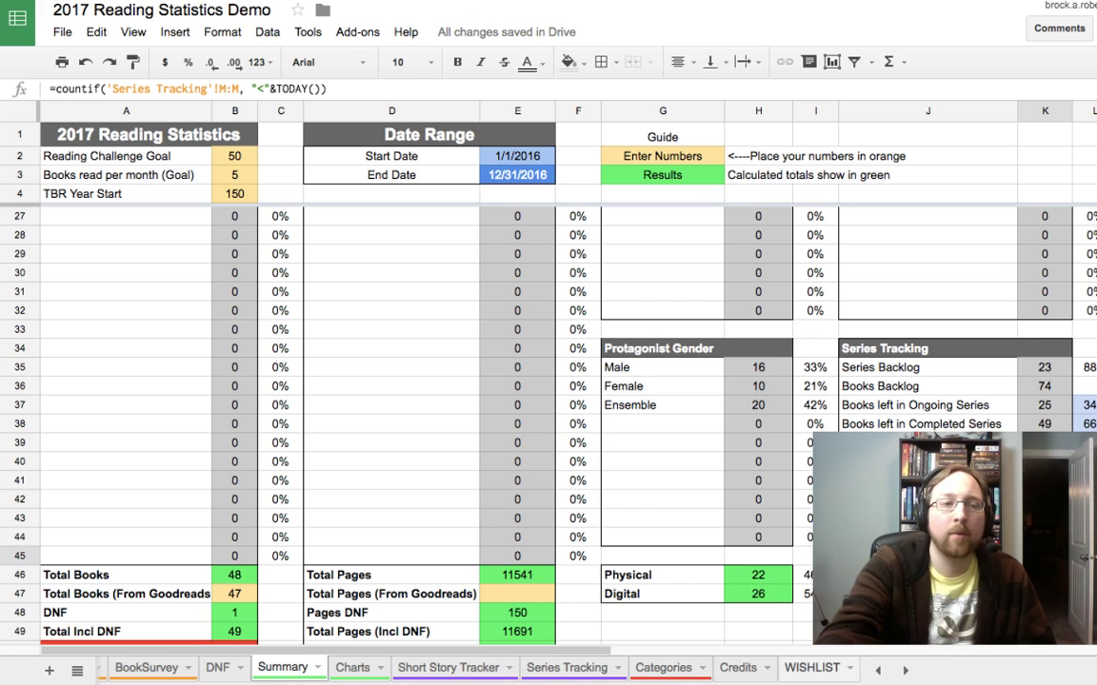
left_click(811, 668)
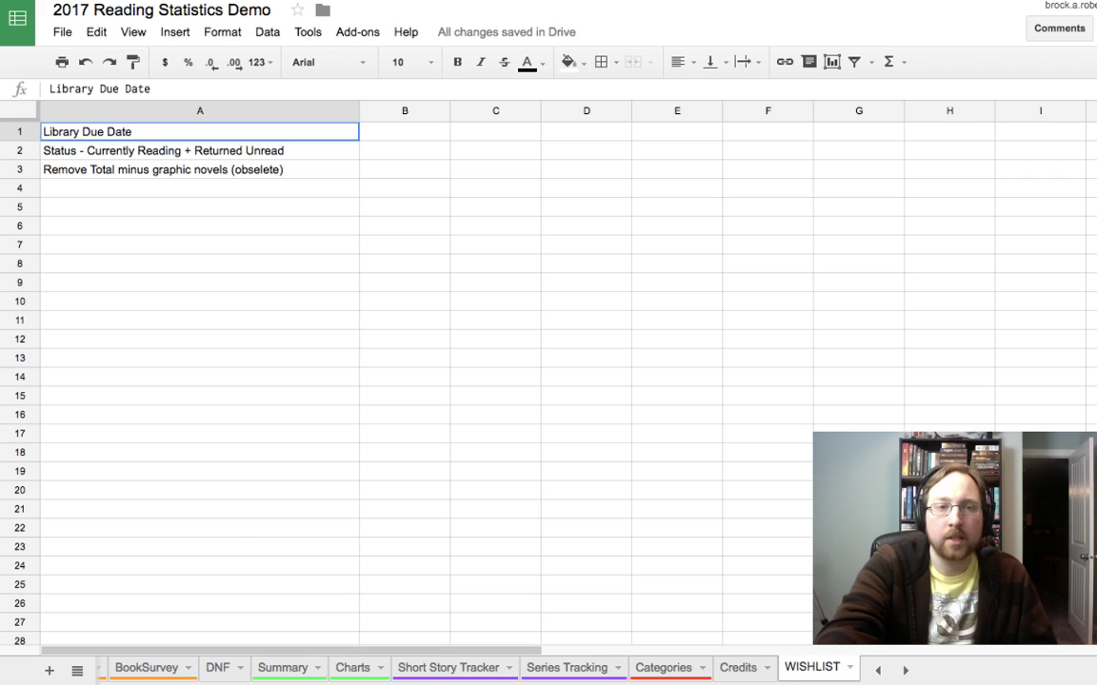
left_click(200, 188)
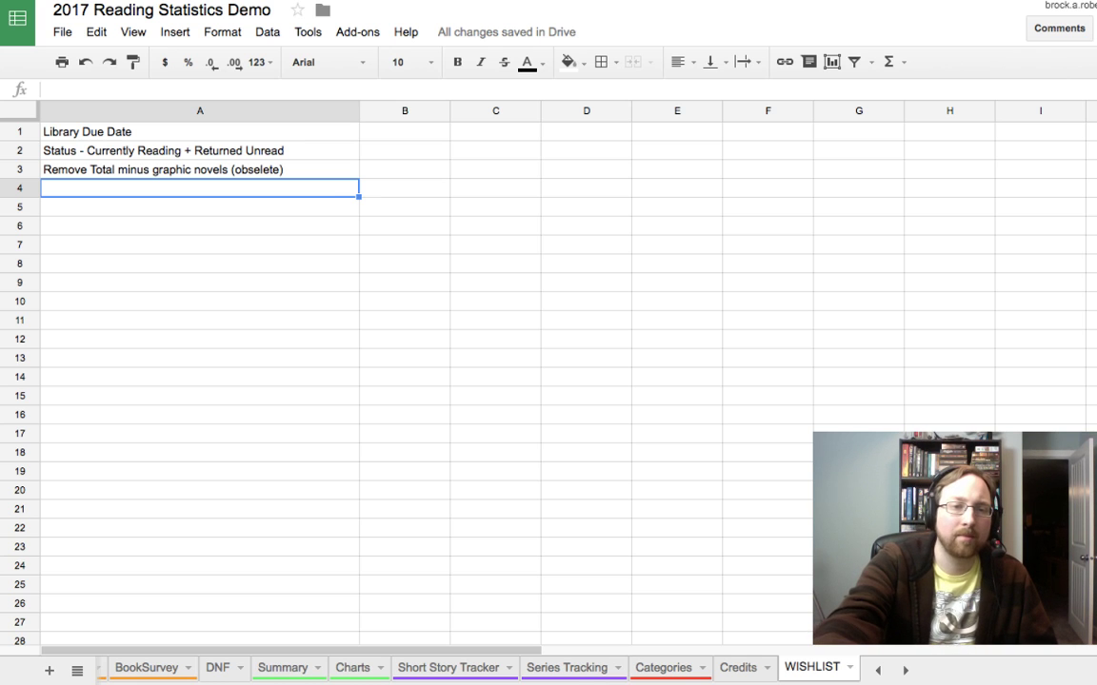
left_click(200, 206)
left_click(405, 206)
left_click(200, 188)
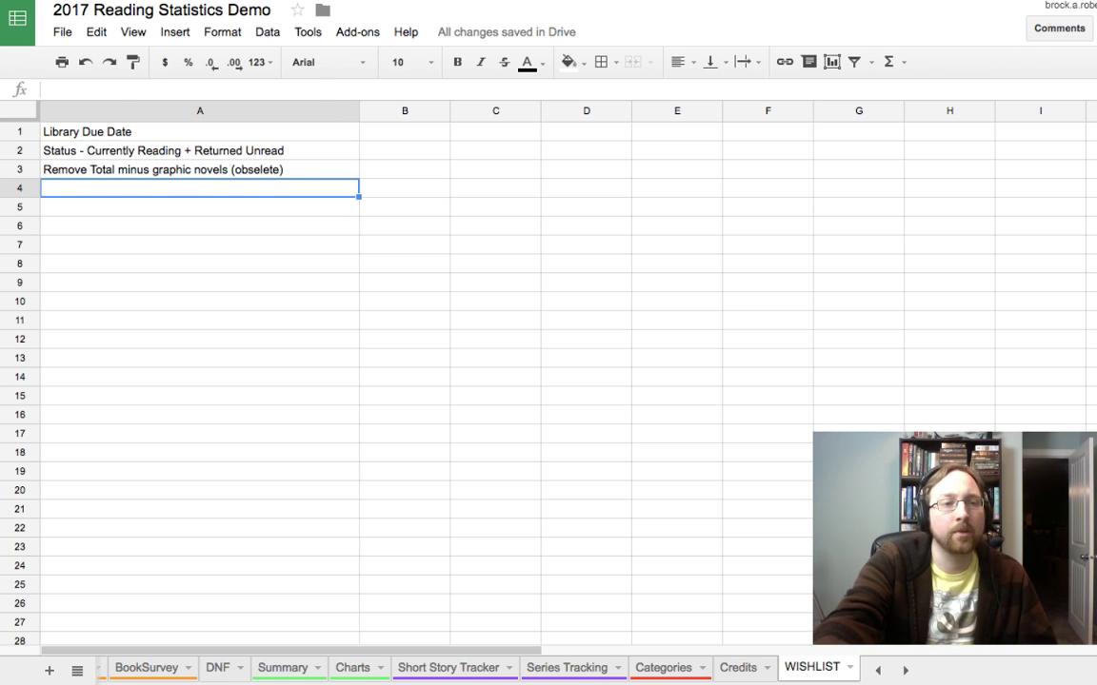
left_click(200, 132)
left_click(200, 187)
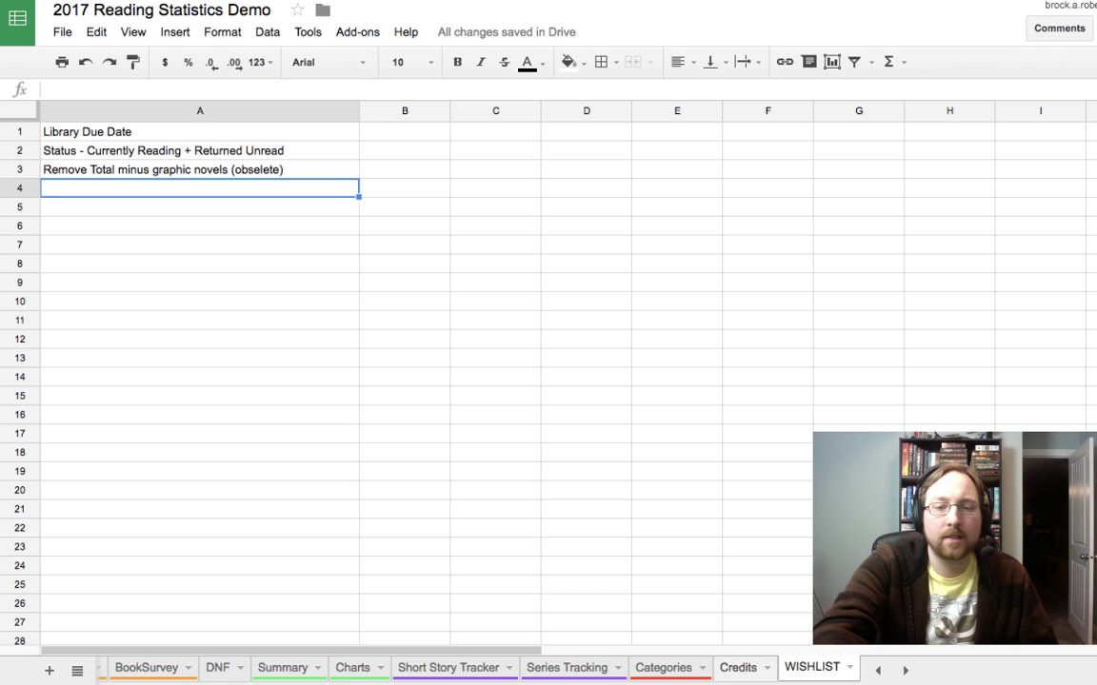
Step: Return to the Acquisitions sheet and read through the viewers' comments and download question in the YouTube live chat
left_click(878, 670)
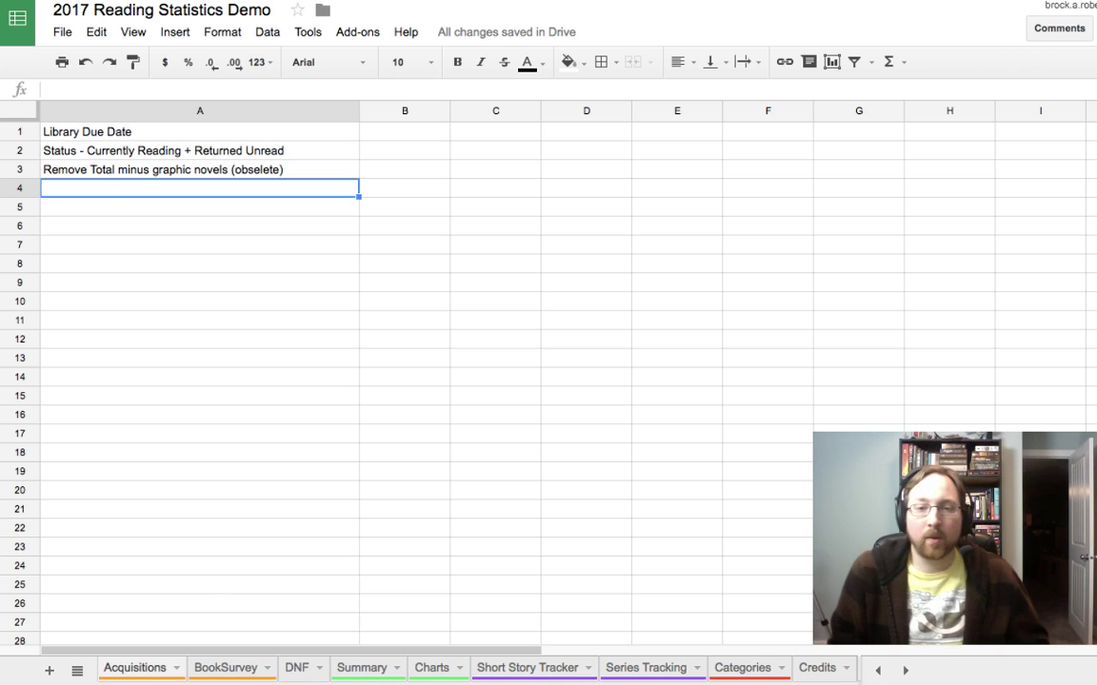
left_click(135, 668)
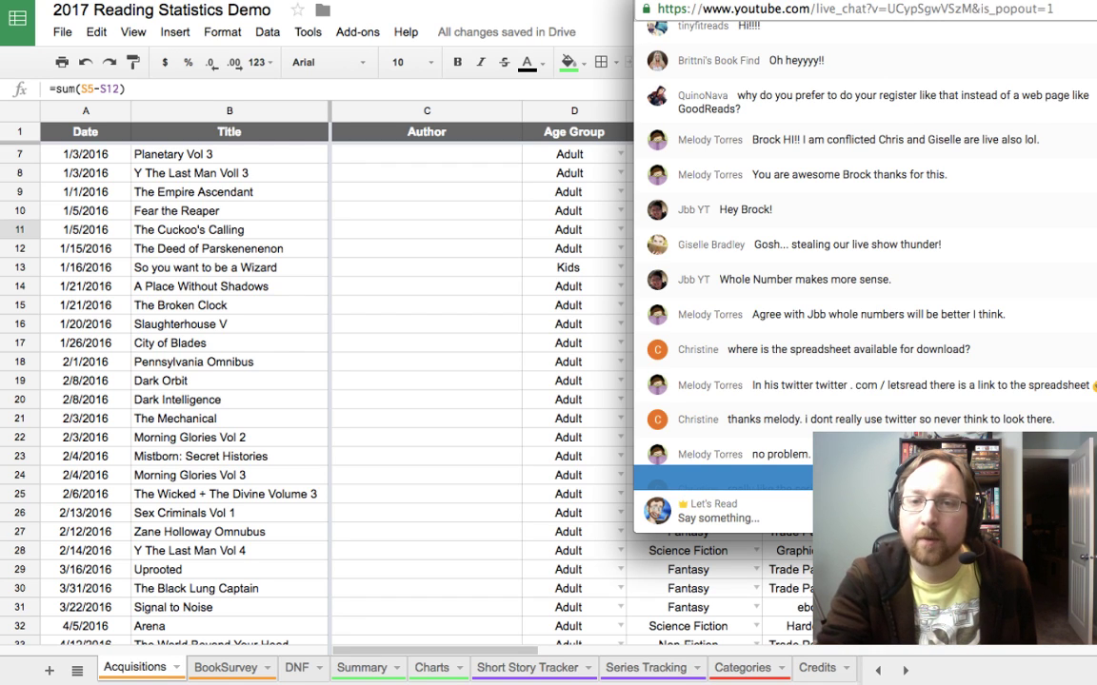
left_click_drag(736, 95, 742, 109)
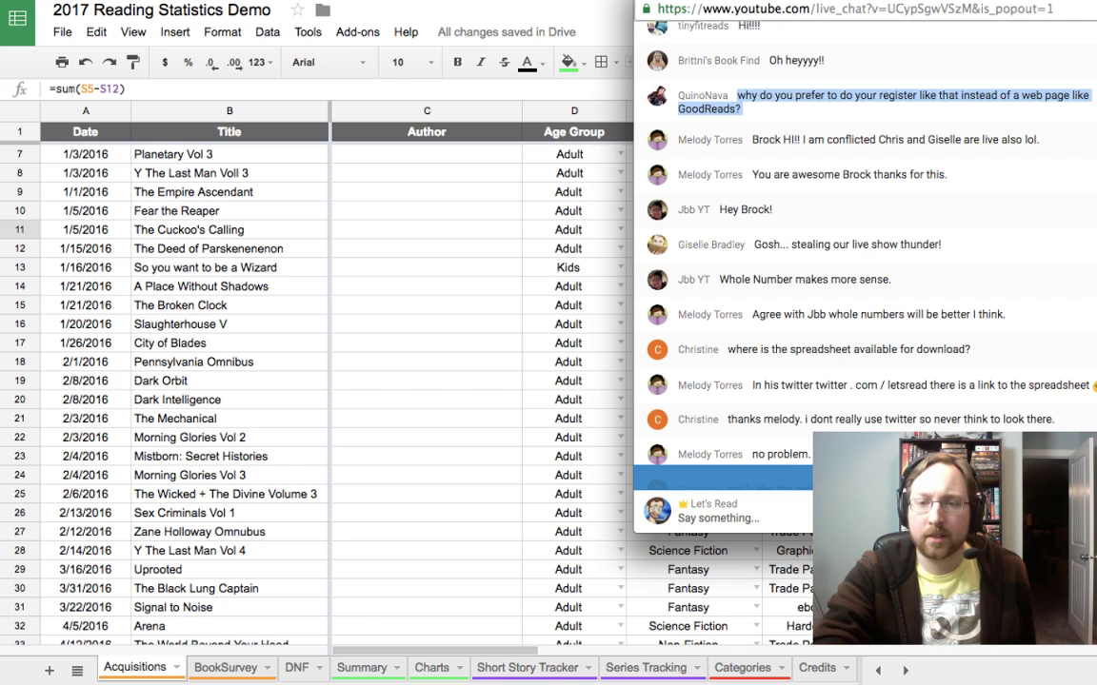
left_click_drag(927, 176, 678, 174)
left_click_drag(1041, 140, 751, 140)
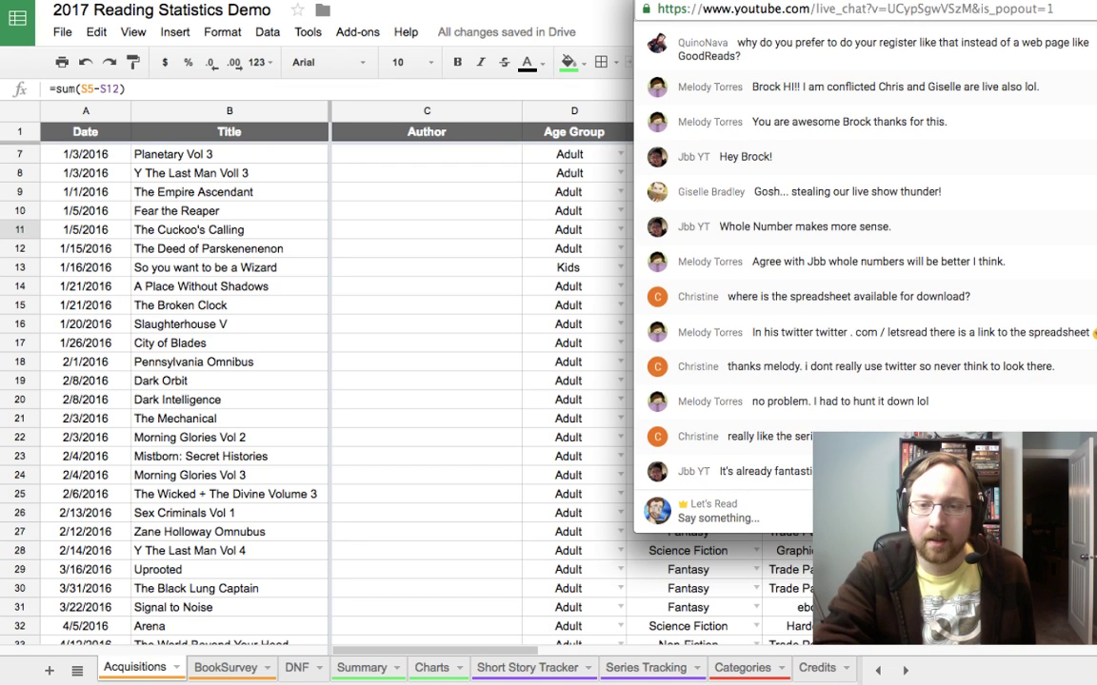
left_click_drag(752, 192, 942, 191)
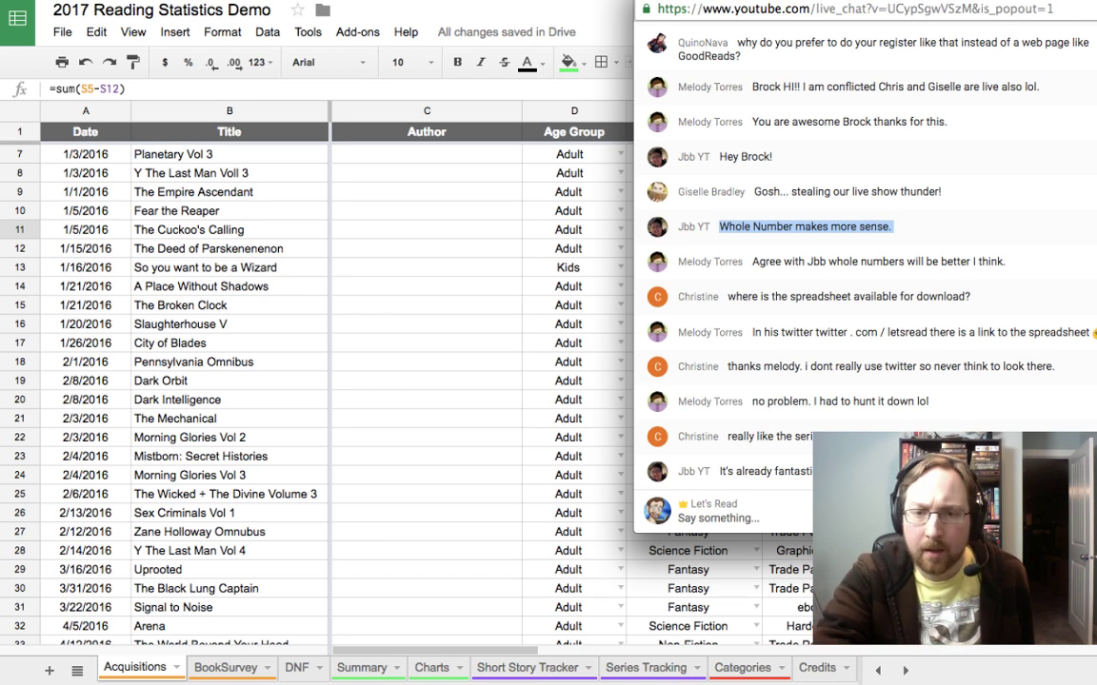
left_click_drag(727, 296, 970, 296)
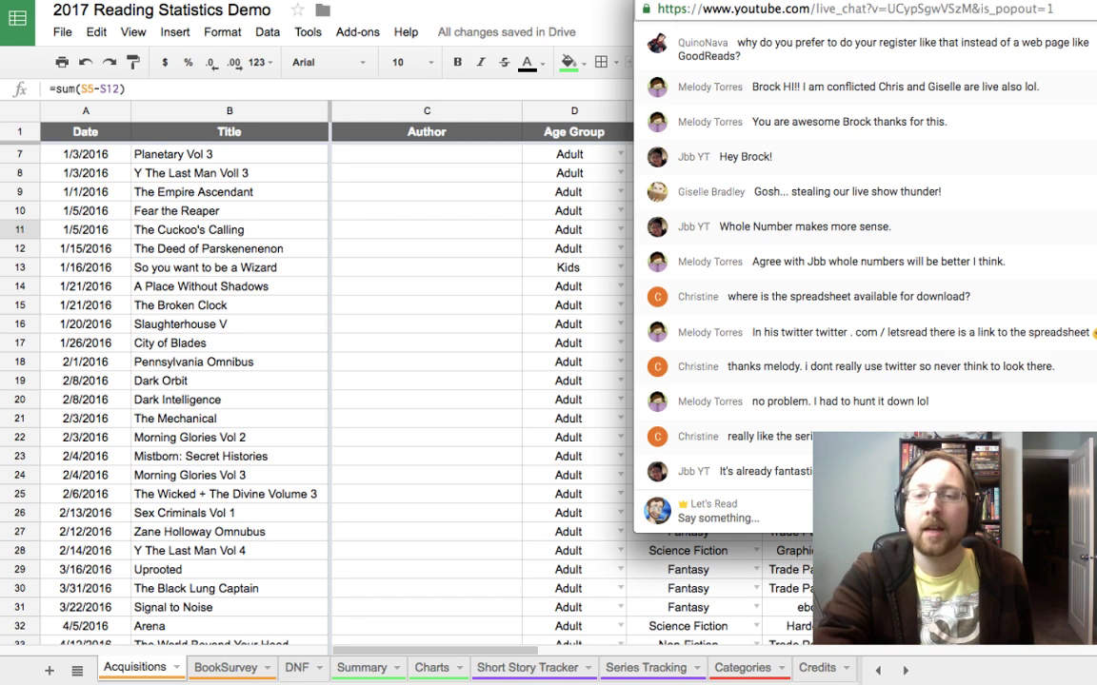
triple_click(847, 296)
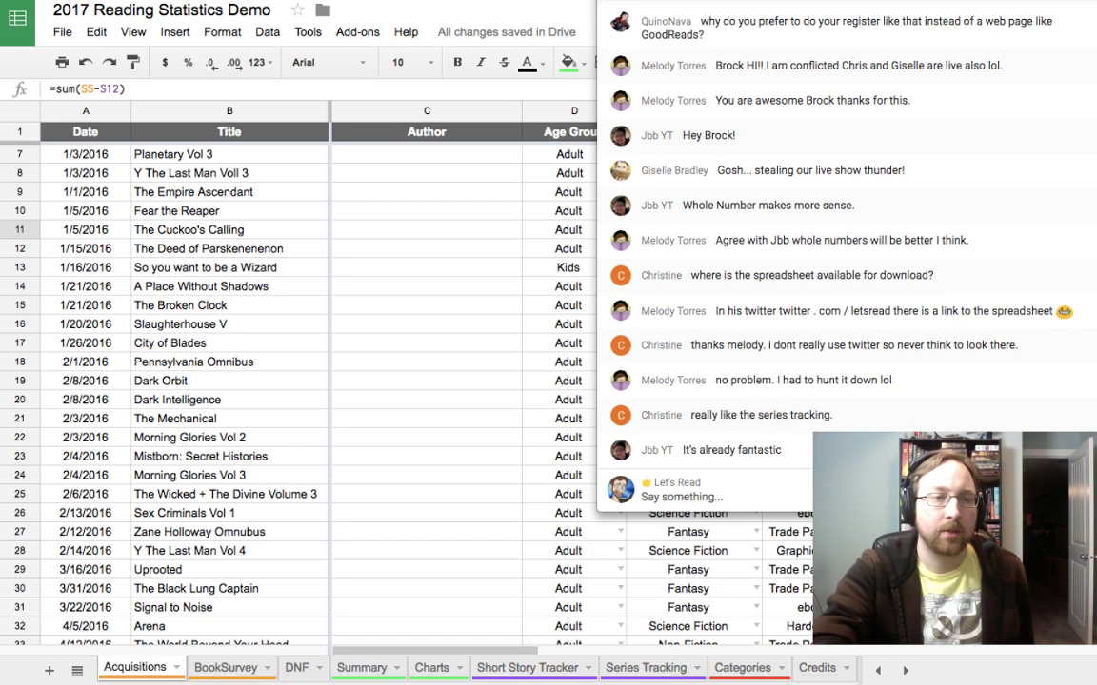
Step: Examine the options for making a copy of the spreadsheet and the file formats it can be downloaded as
left_click(62, 32)
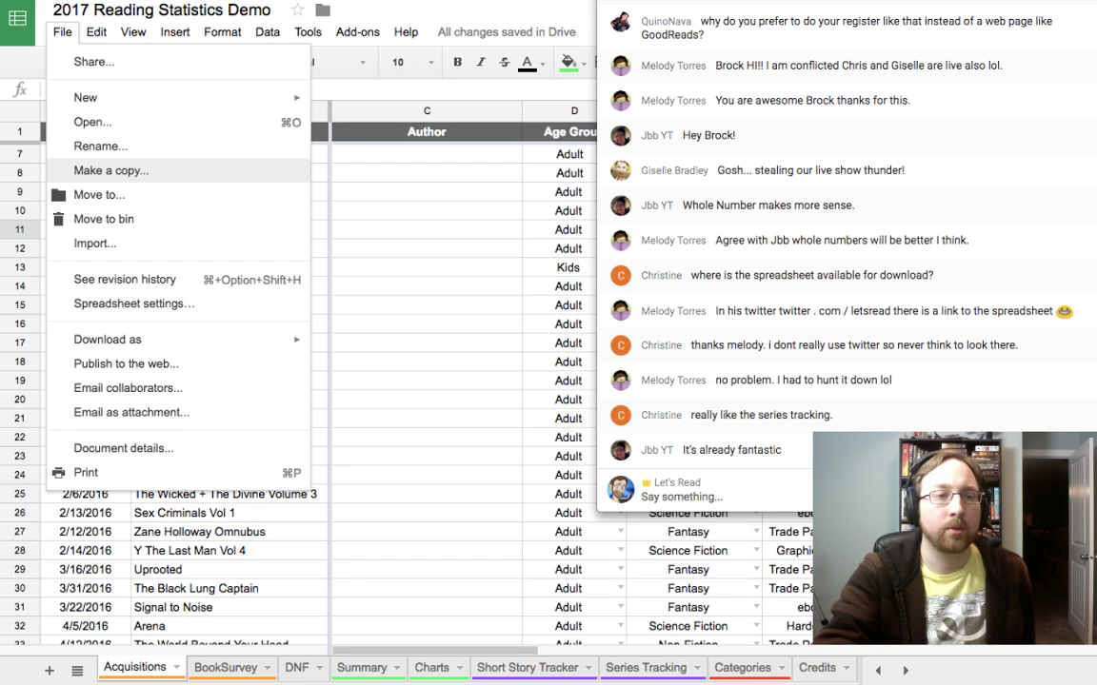
key("Escape")
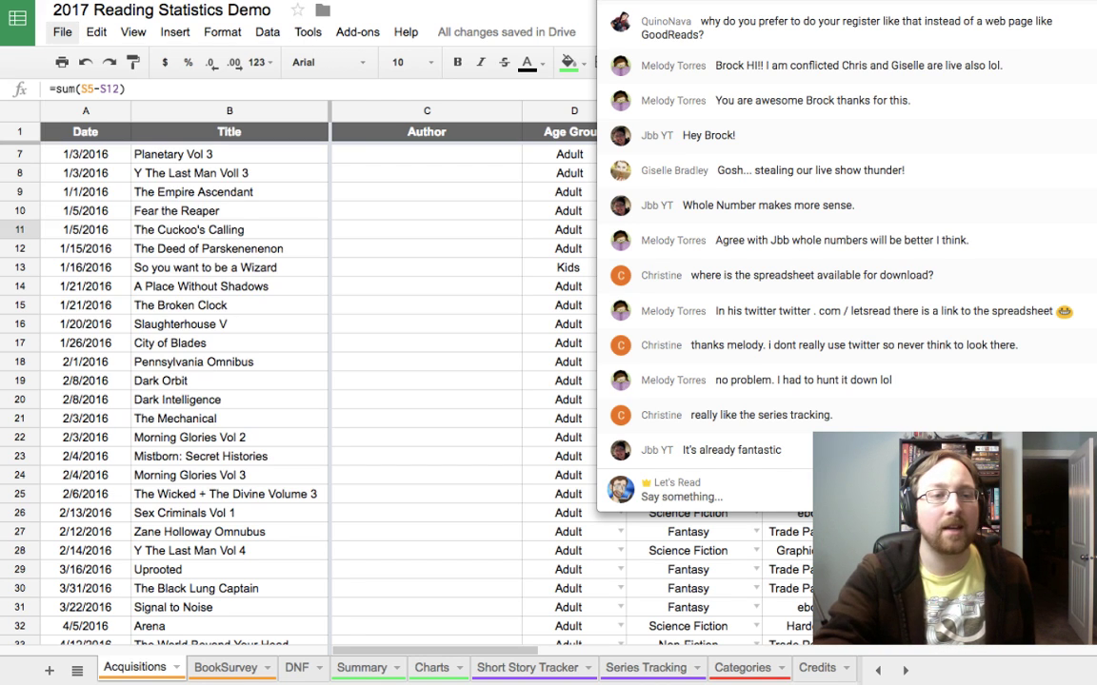
left_click(61, 31)
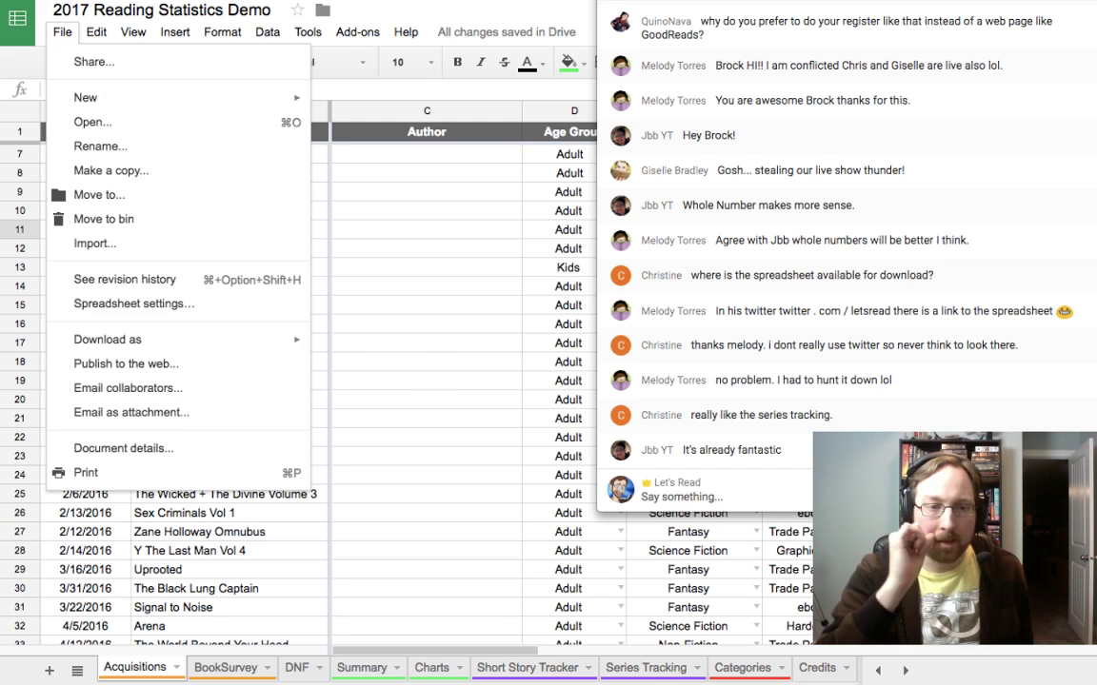
mouse_move(106, 339)
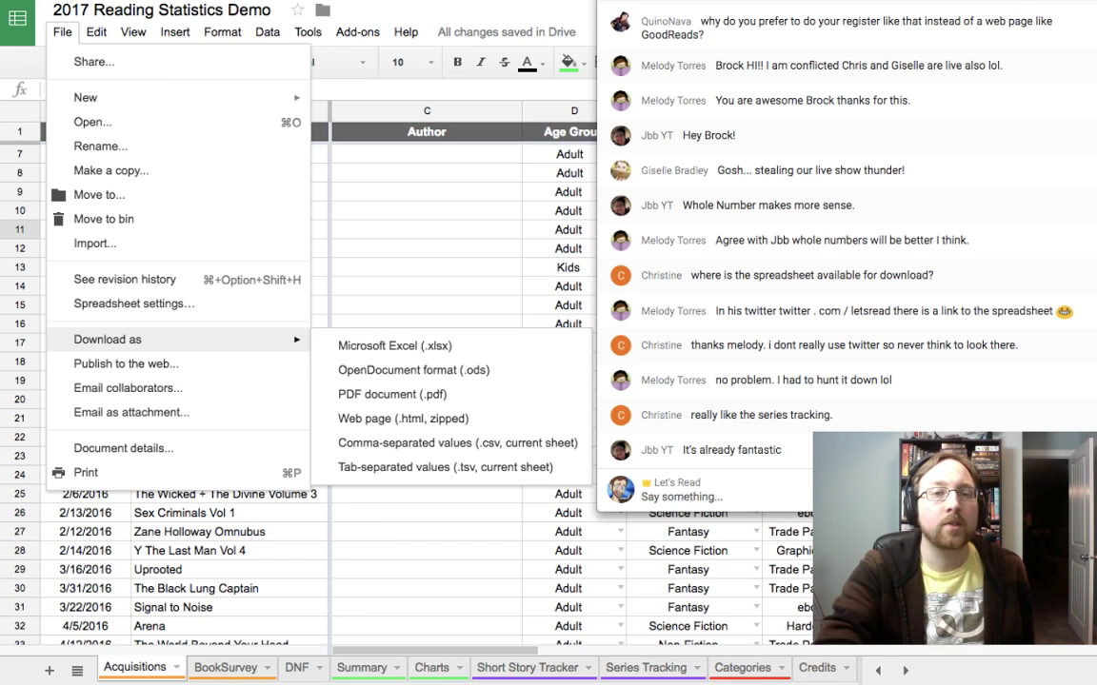
key("Escape")
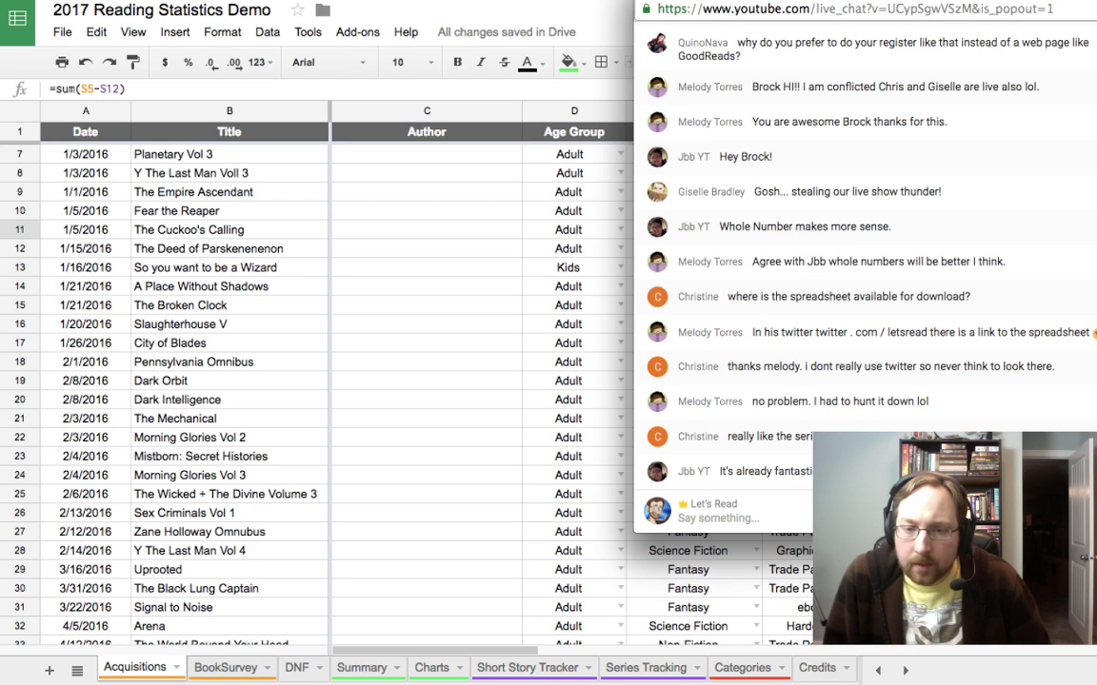
Step: Review the latest live chat messages and post a grinning emoji as a reply
scroll(864, 266, "down", 1)
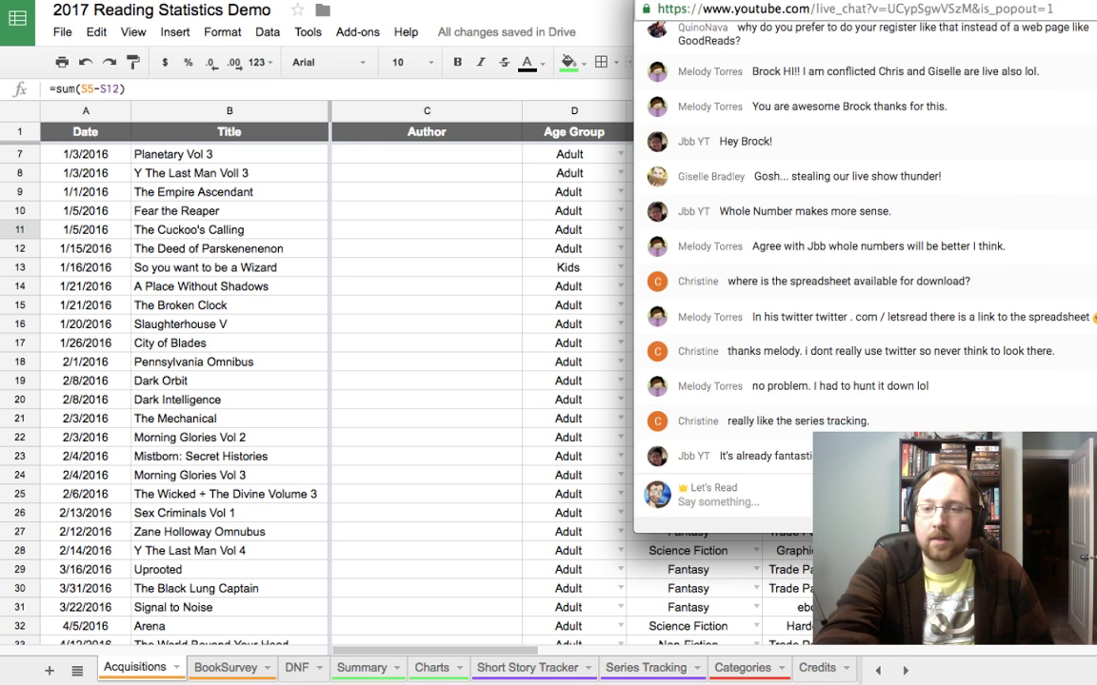
scroll(865, 266, "up", 2)
scroll(864, 267, "down", 2)
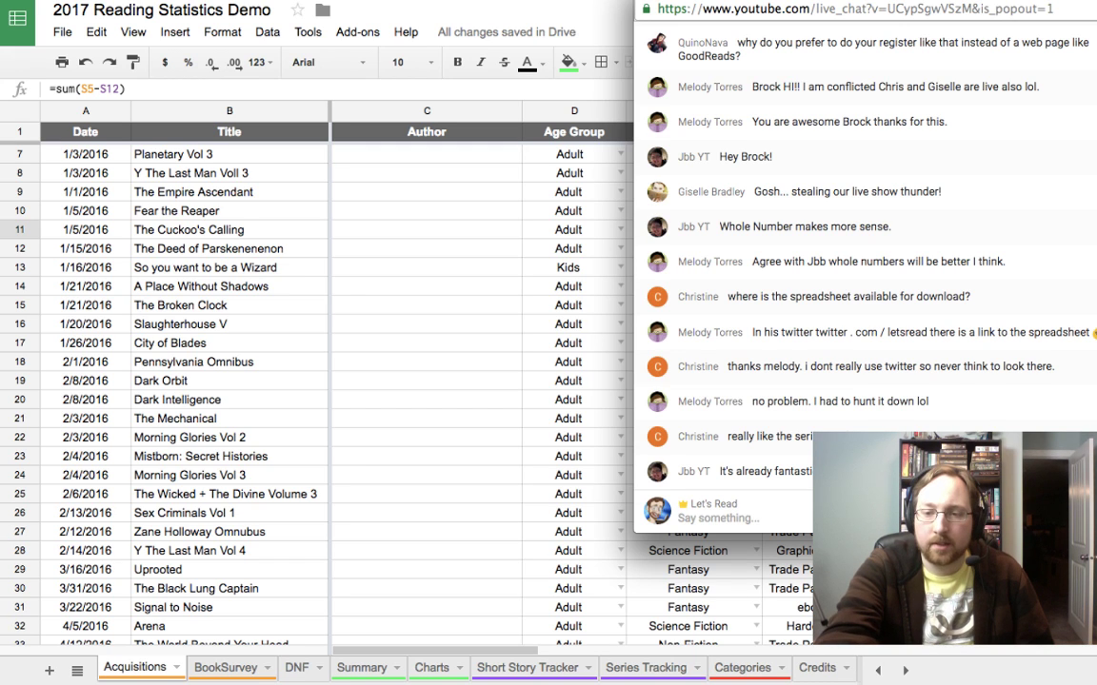
left_click(1075, 517)
left_click(956, 370)
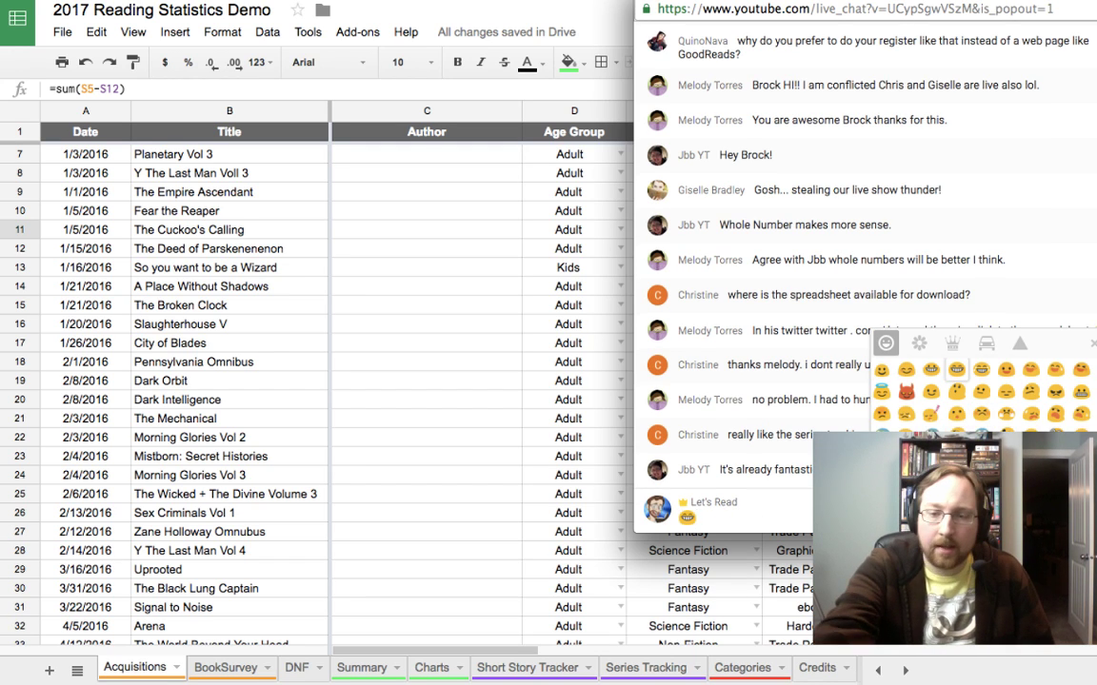
key("Return")
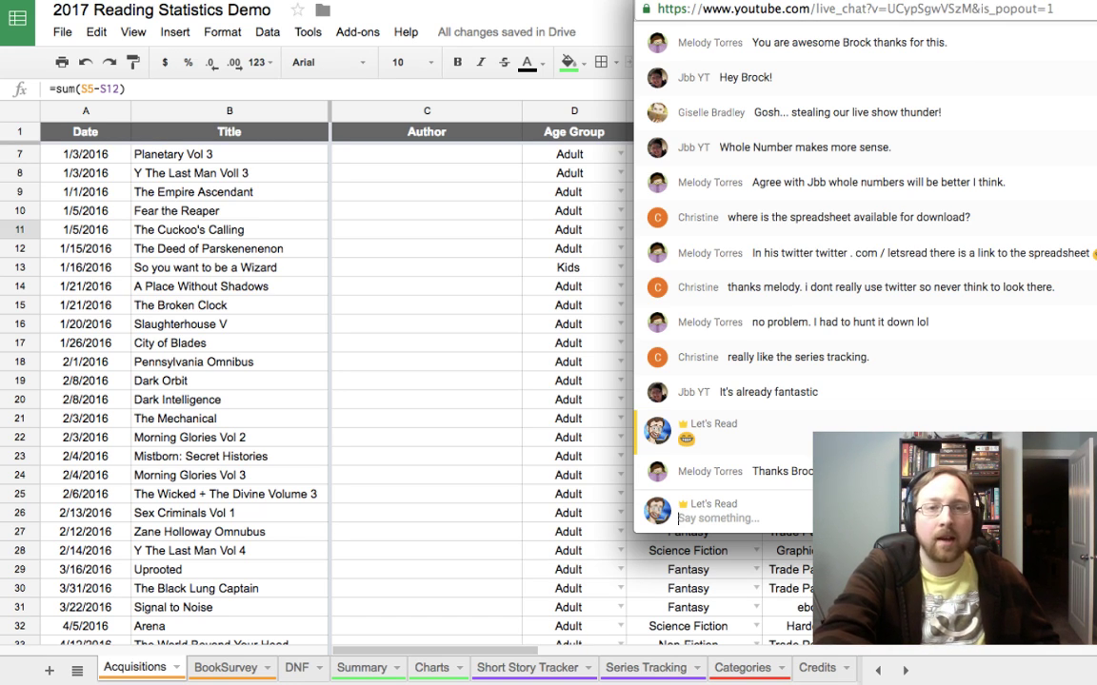
Step: Reposition the live chat window and highlight the viewer question about redoing formulas after adding to the "Categories" worksheet
left_click_drag(856, 3, 819, 0)
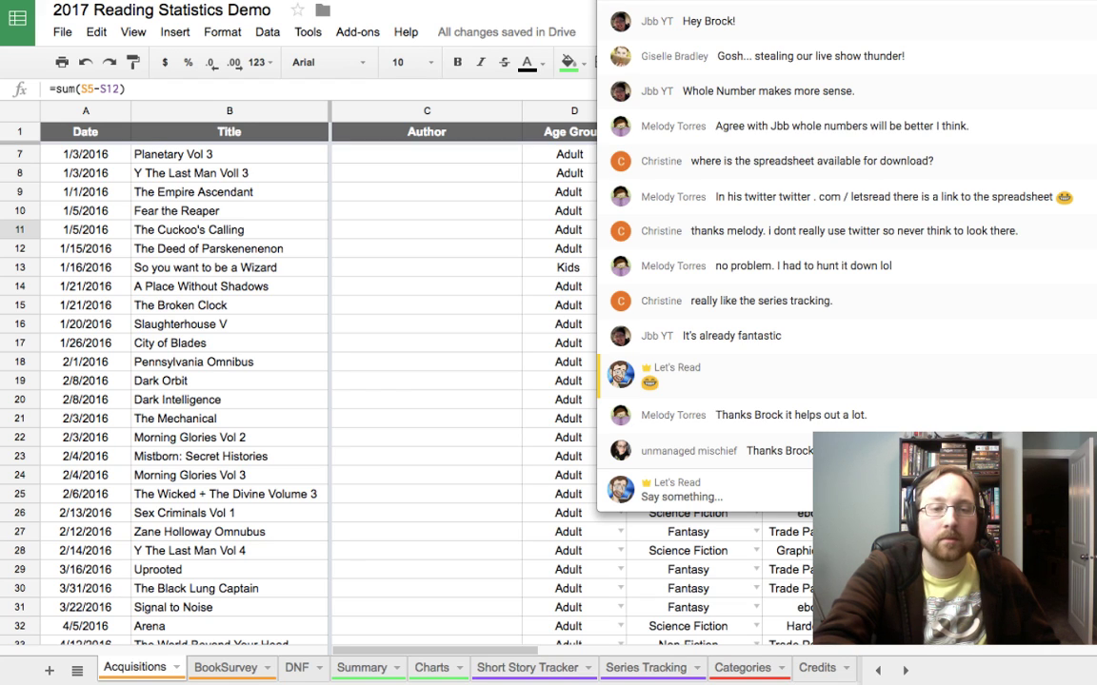
key("alt+Tab")
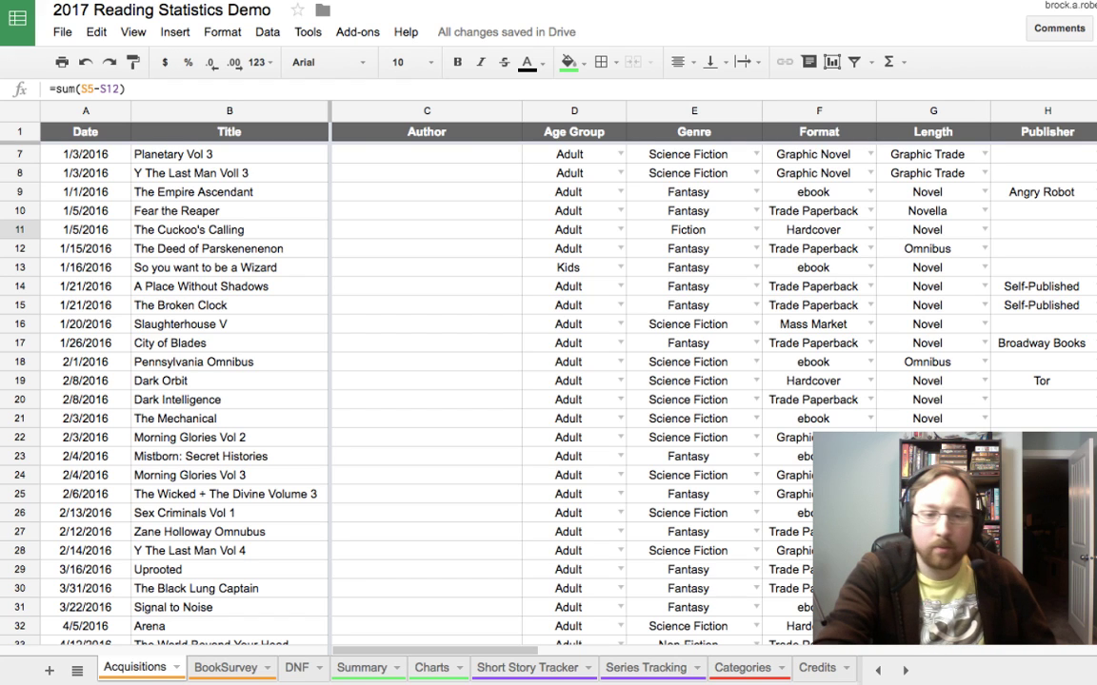
key("super+Tab")
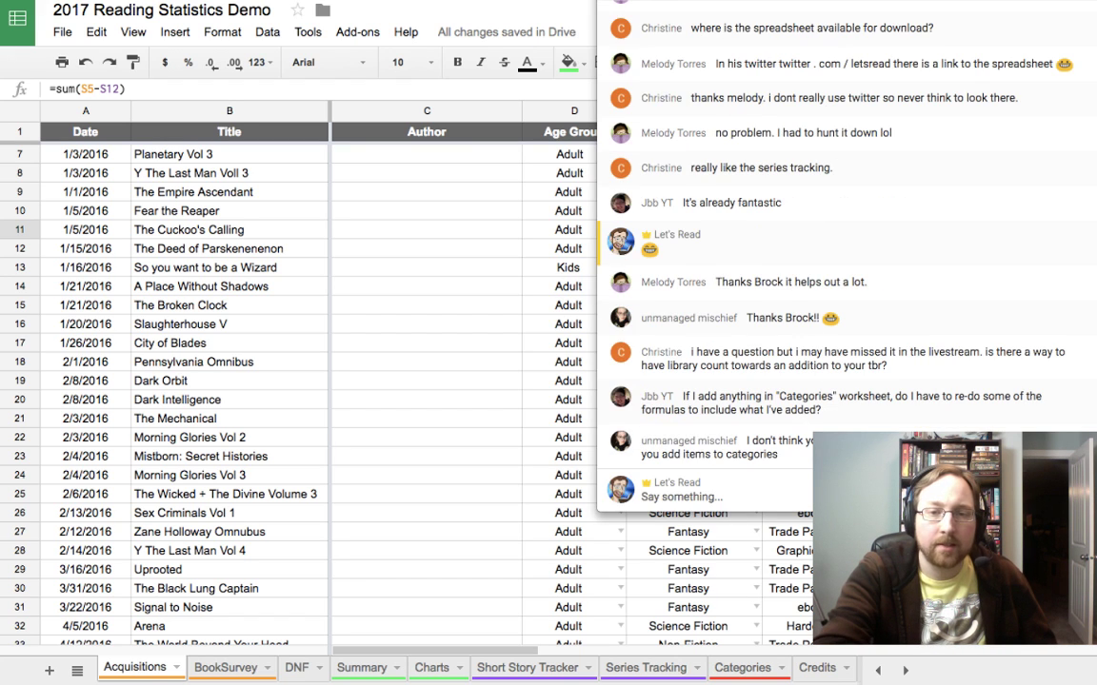
mouse_move(746, 374)
left_mouse_down()
mouse_move(925, 388)
mouse_move(727, 374)
left_mouse_up()
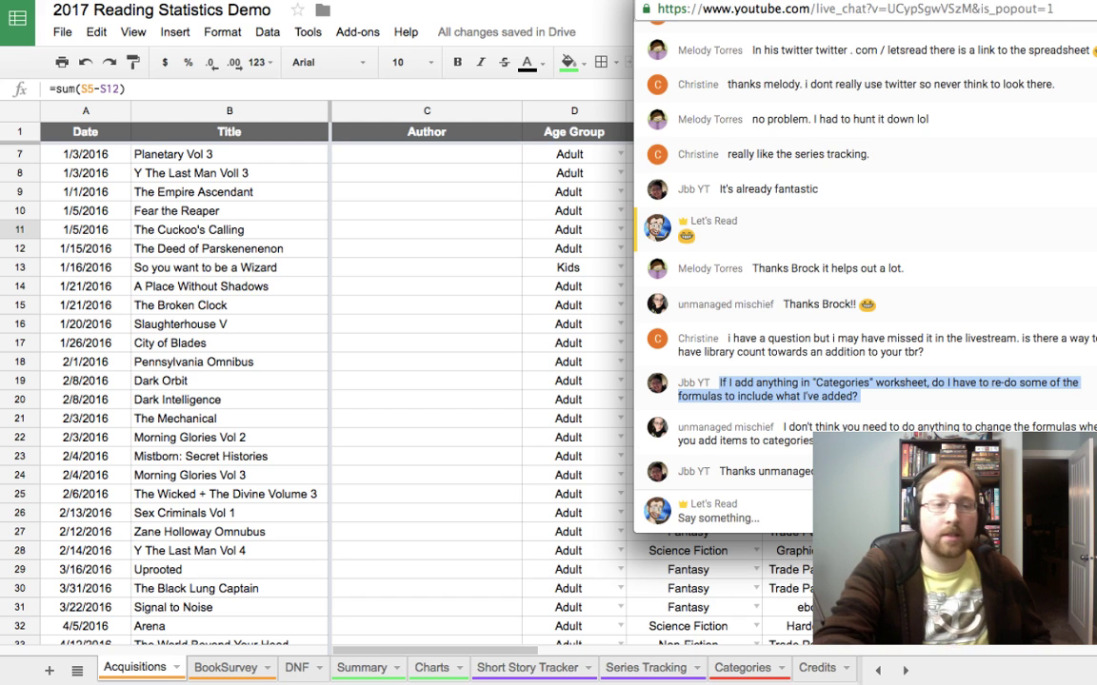
left_click_drag(857, 4, 819, 0)
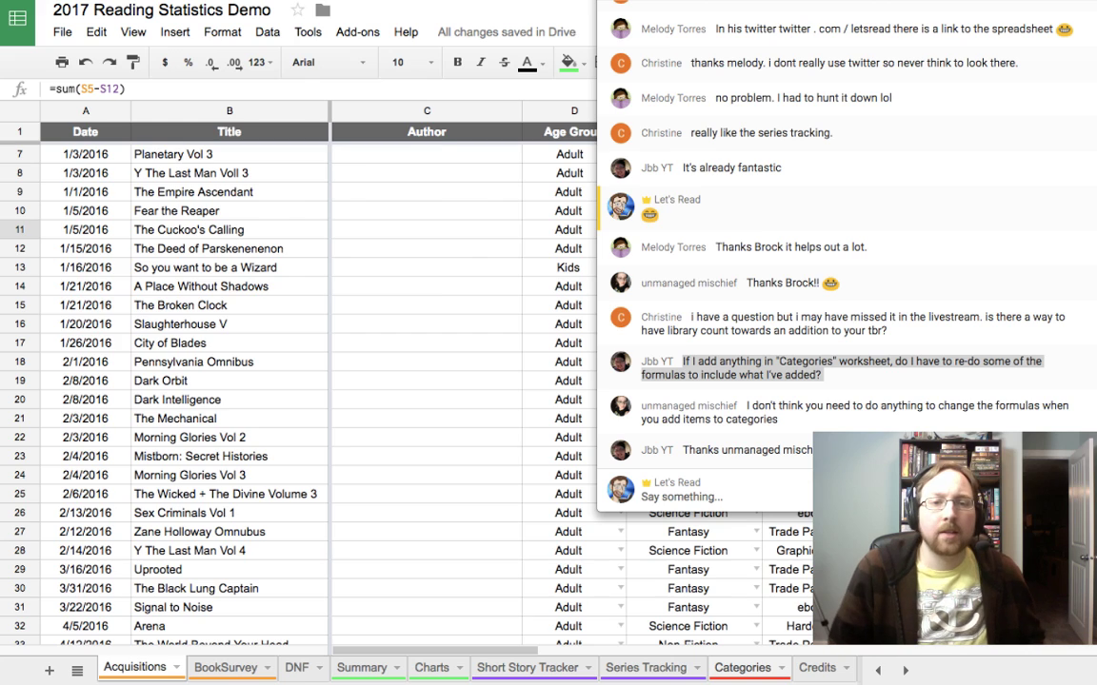
Step: On the Categories sheet, try moving the publisher Golancz from row 9 to row 21
left_click(742, 667)
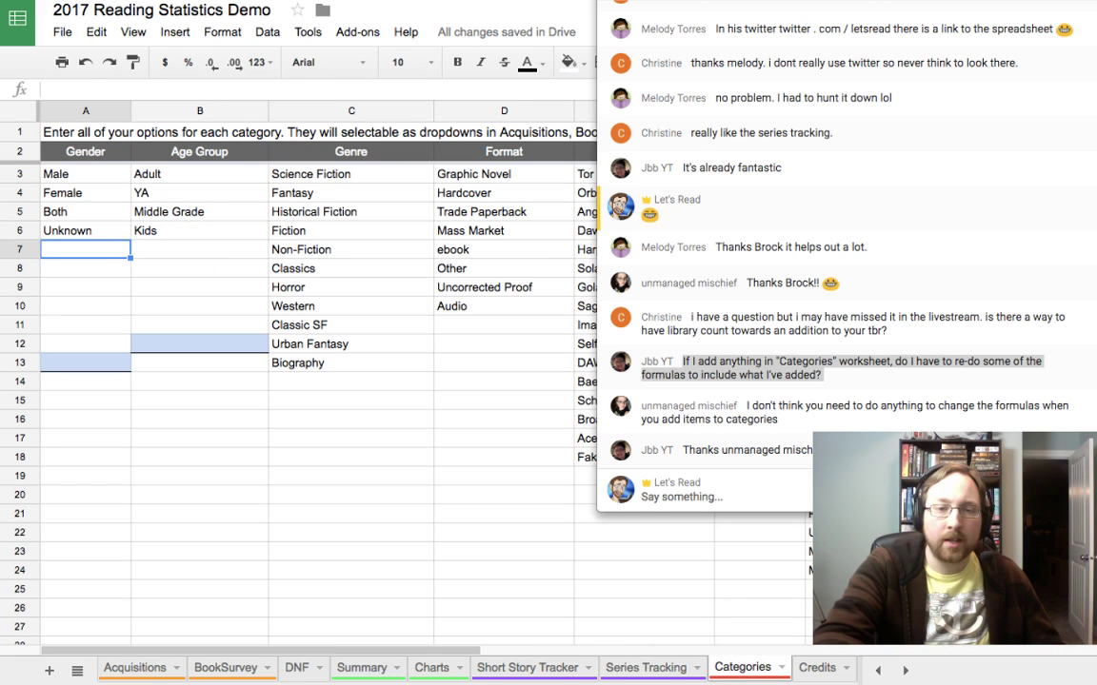
left_click(586, 287)
left_click_drag(585, 278, 585, 504)
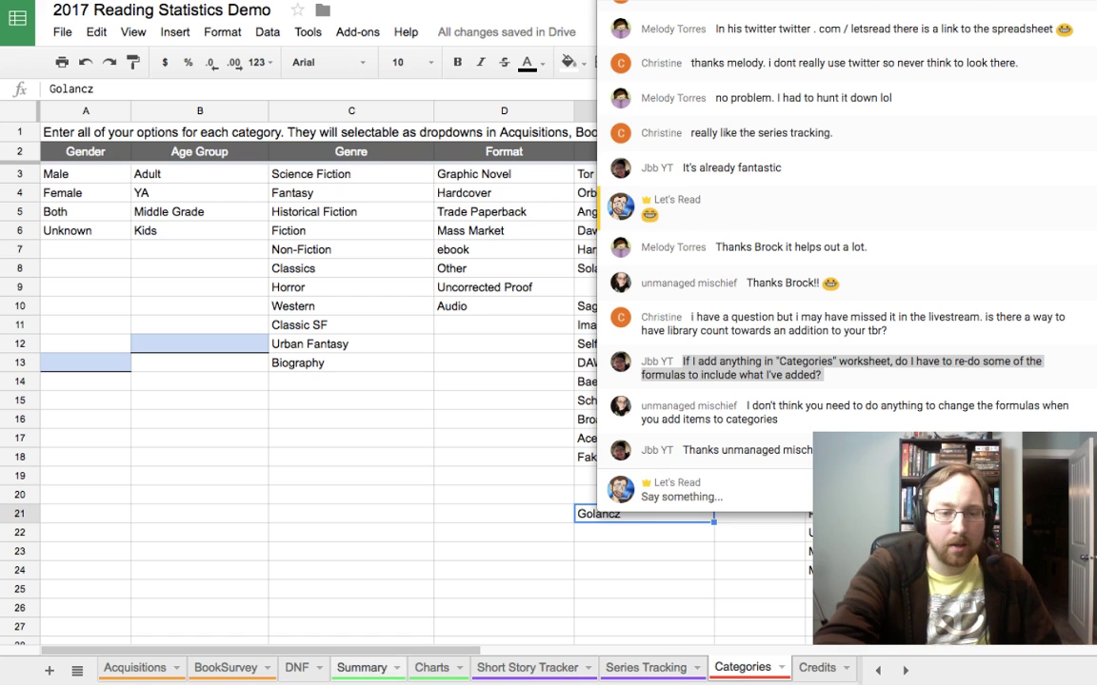
Step: Check the tables on the Summary sheet and undo the move of the Golancz entry
left_click(361, 667)
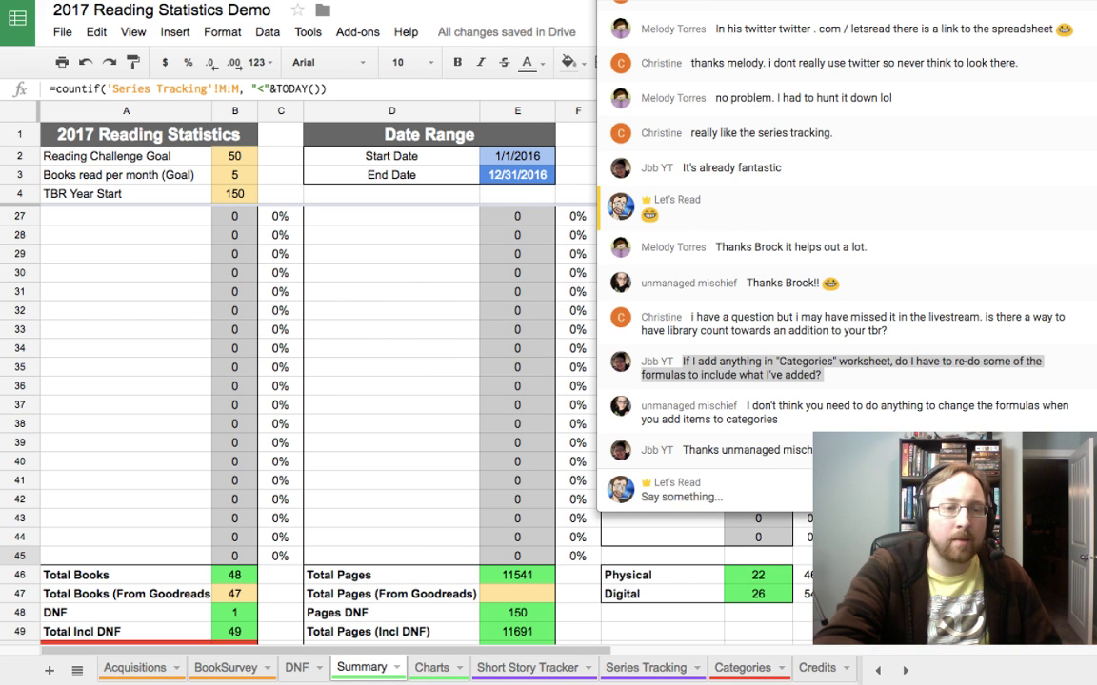
scroll(286, 419, "down", 3)
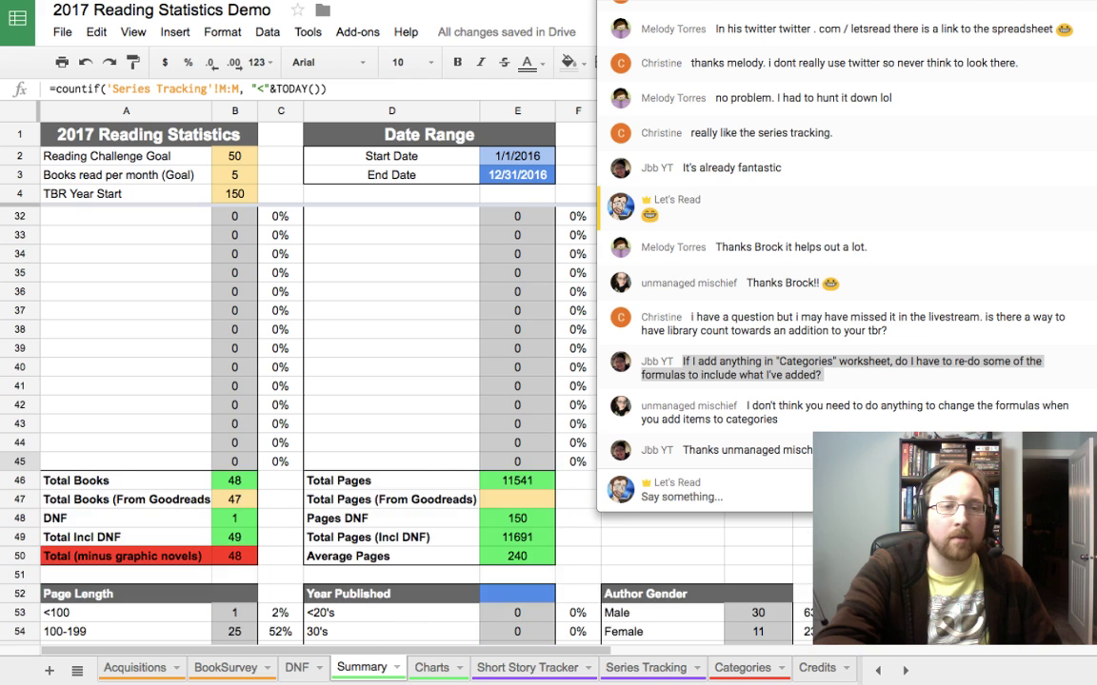
scroll(285, 418, "up", 7)
scroll(286, 419, "up", 4)
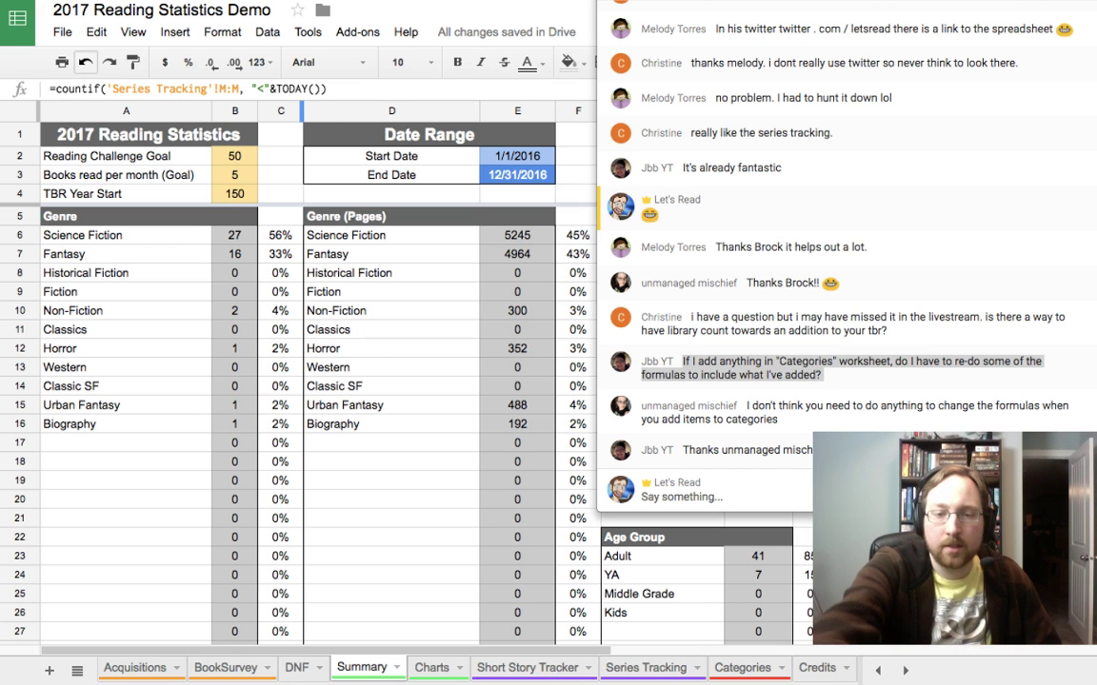
Step: On the Categories sheet, add "book category" as a new Imprint entry in row 19, just below Fake Books
left_click(743, 667)
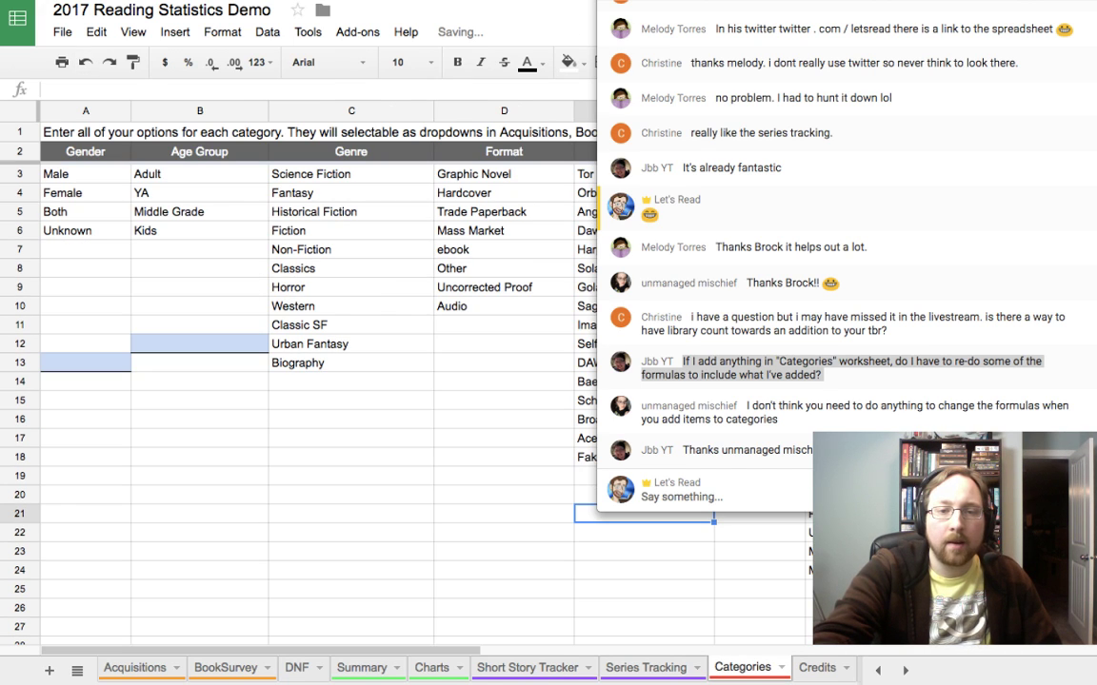
left_click(587, 476)
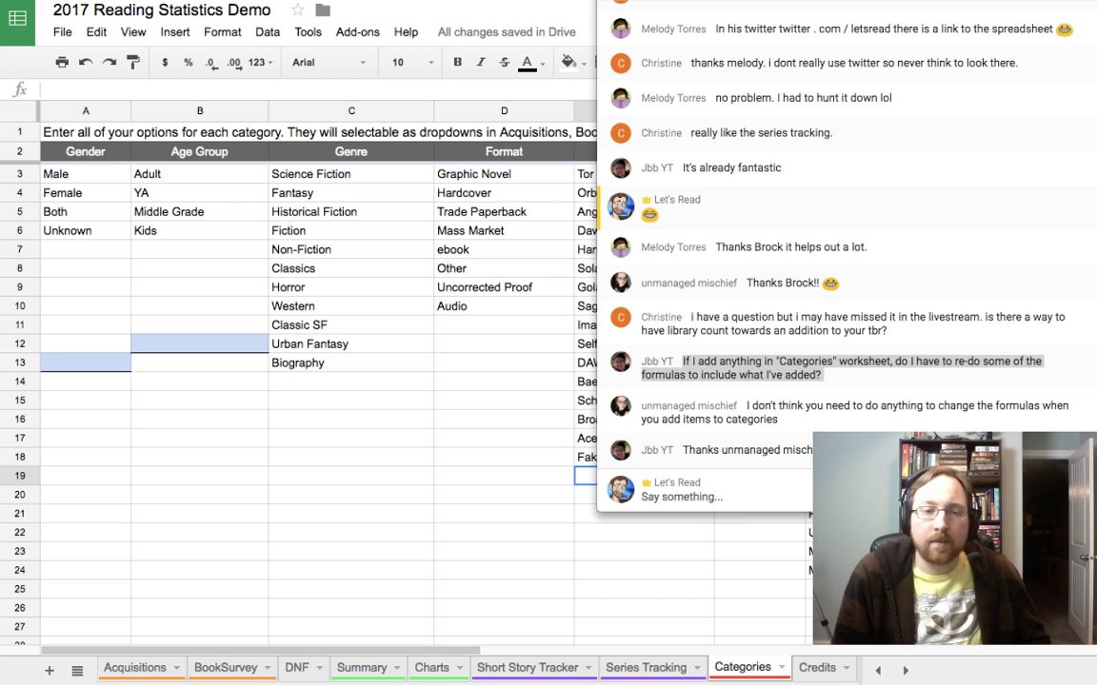
type("b")
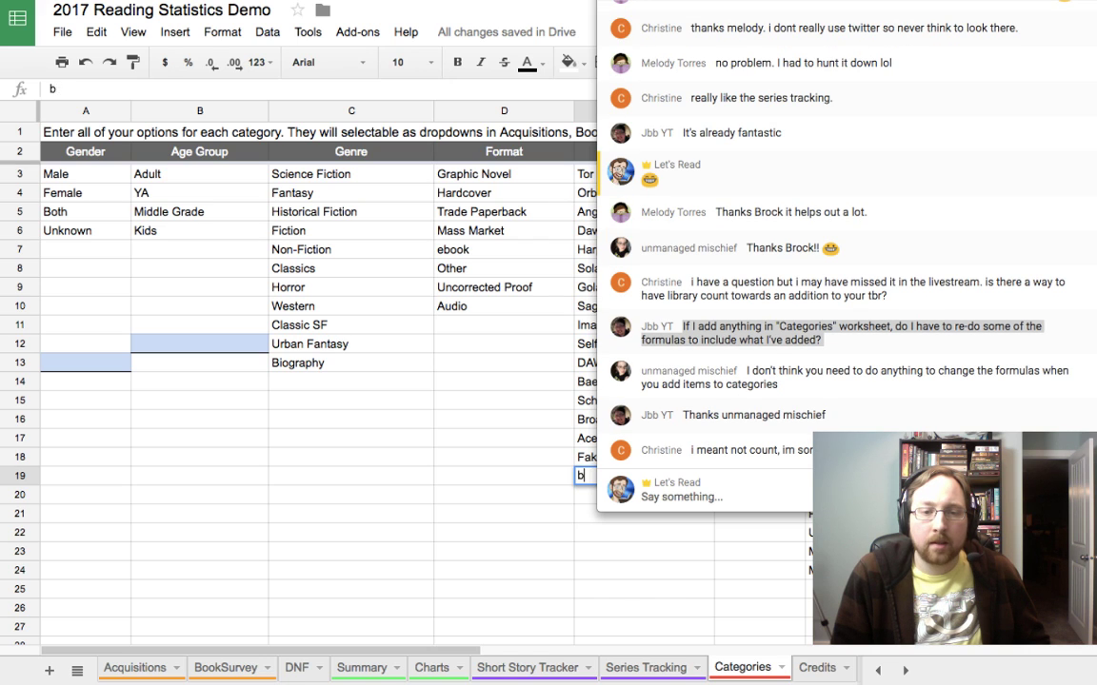
type("ook ca")
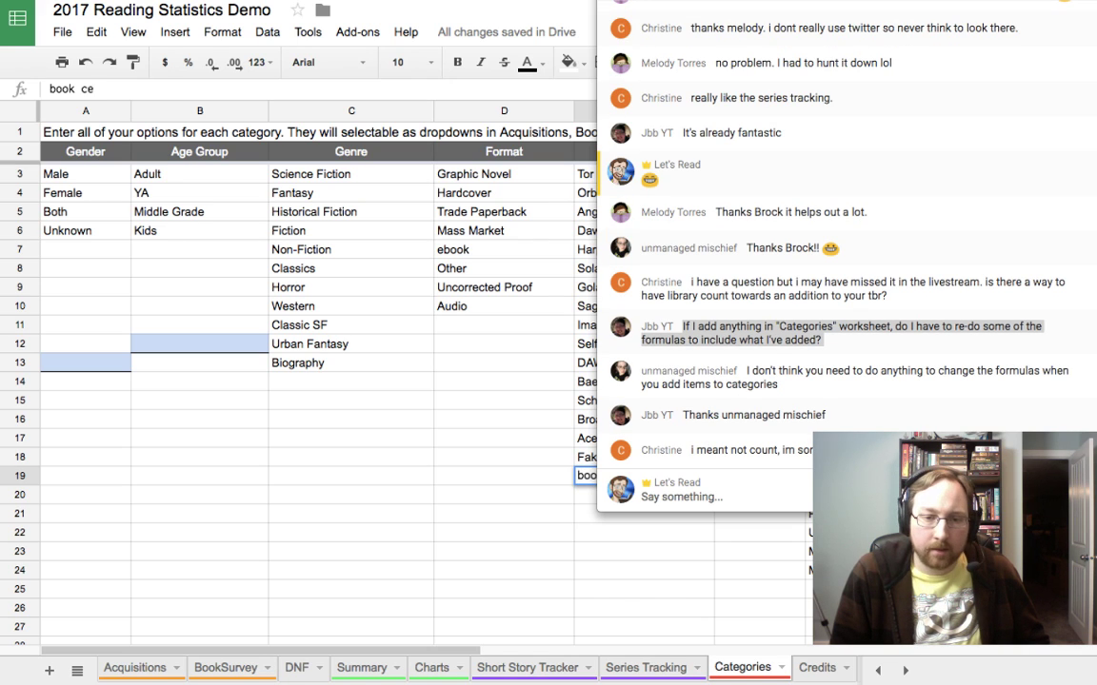
key("BackSpace")
type("ategory")
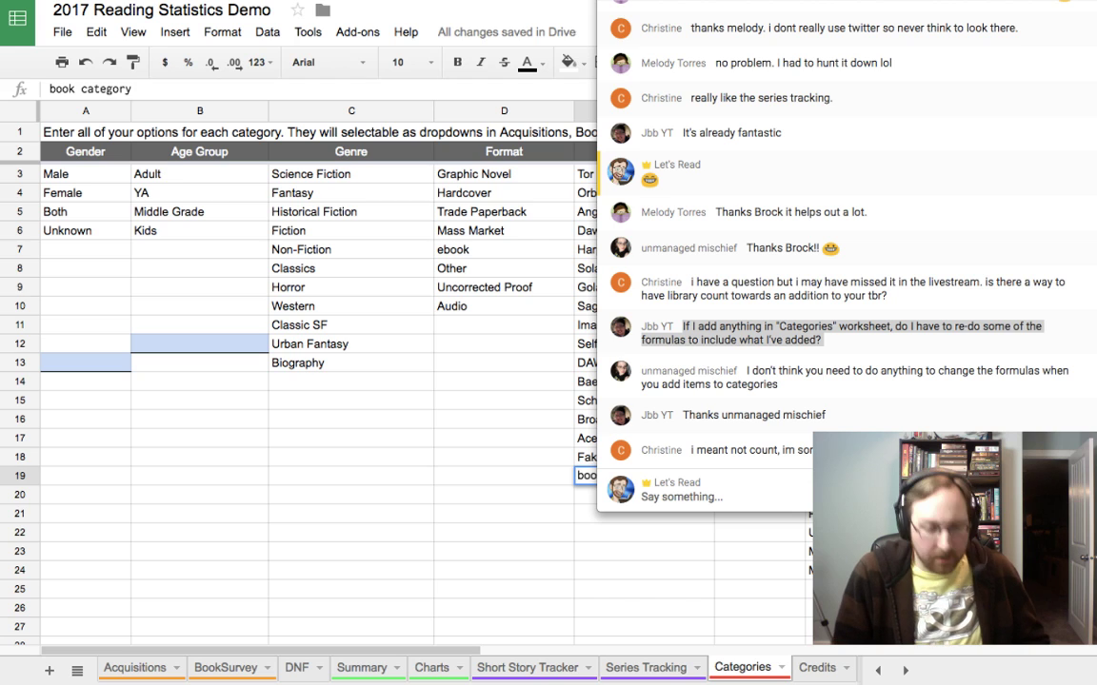
key("Return")
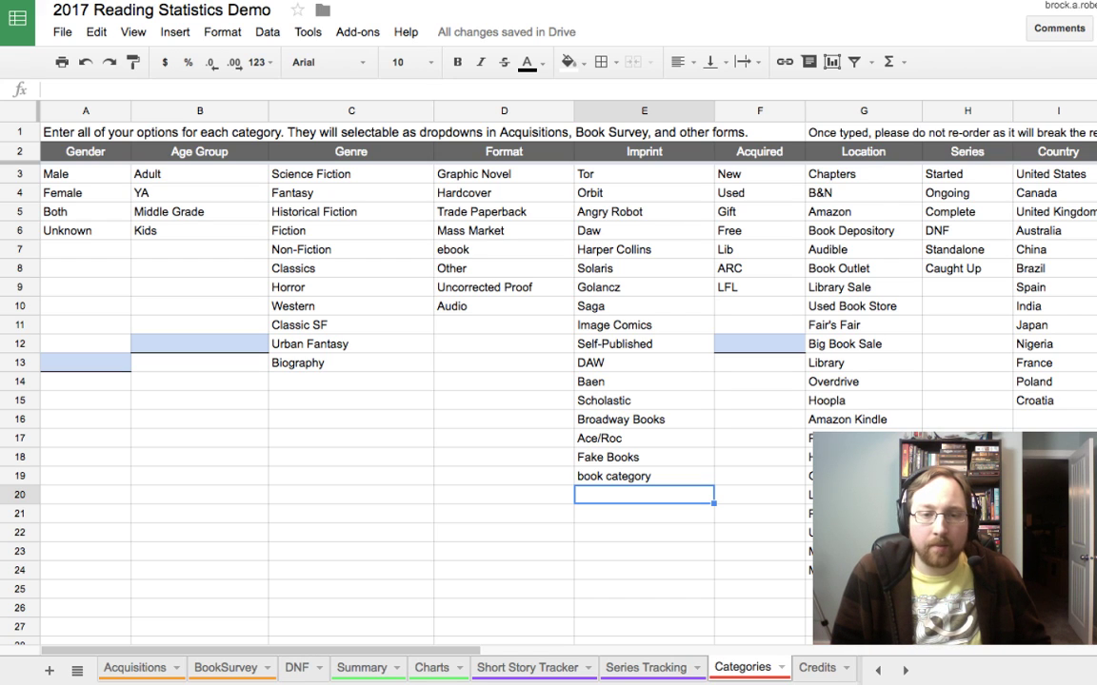
Step: Add the entries "moop" and "moop2" to the Imprint list in rows 20 and 21
type("moop")
key("Return")
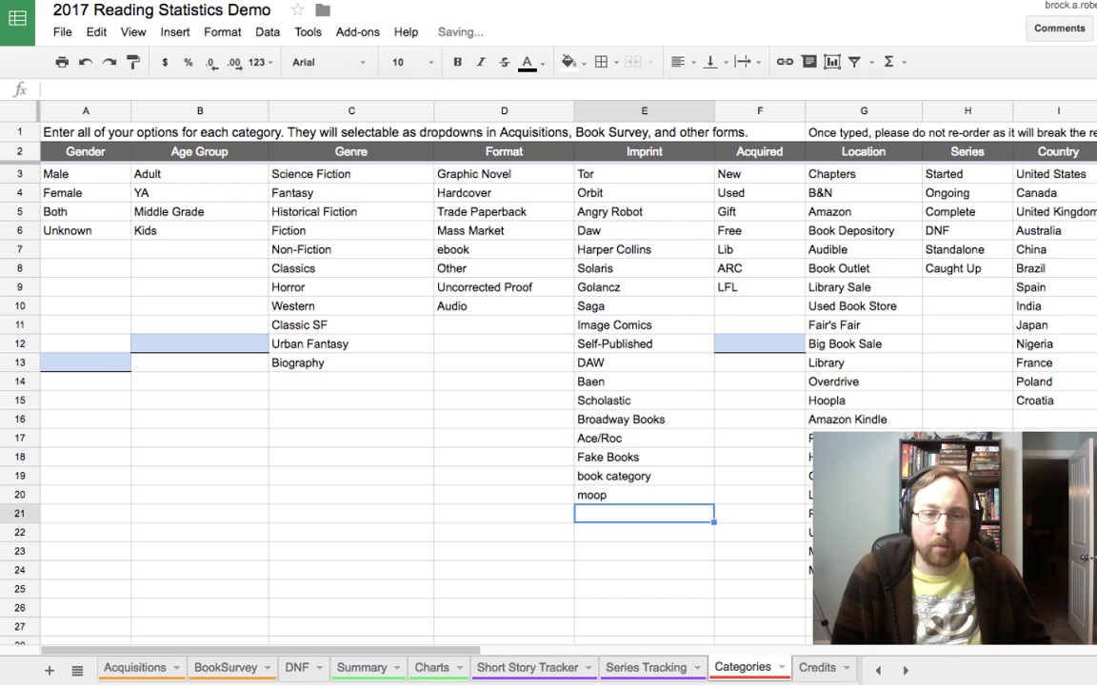
type("moop2")
key("Return")
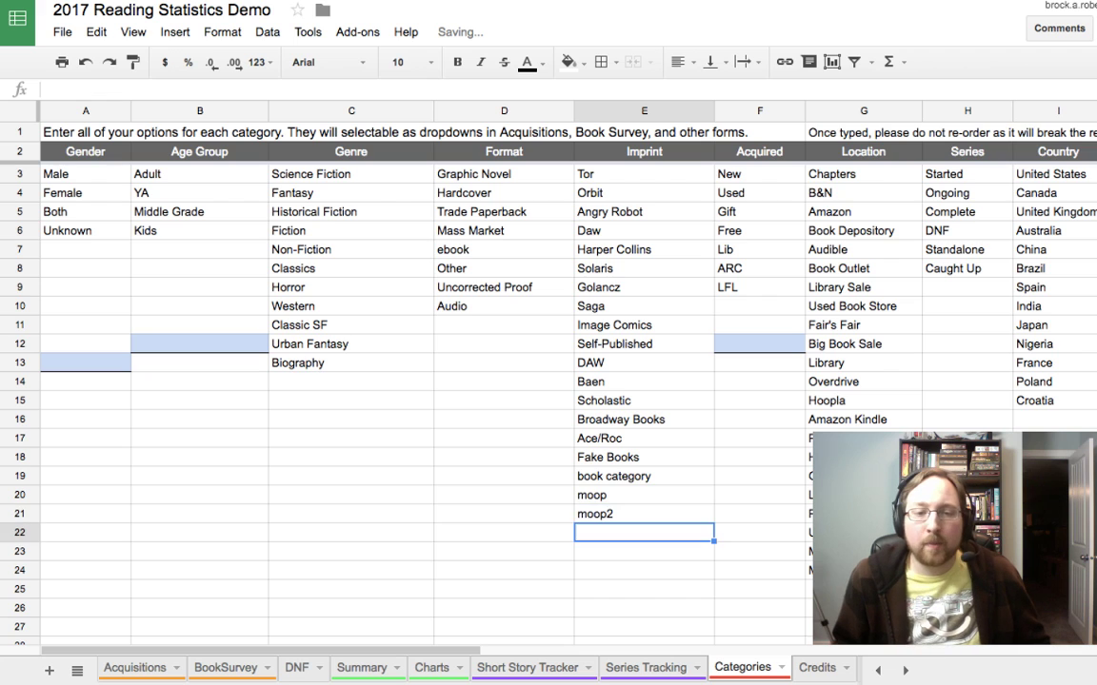
Step: Examine the free rows beneath the new Imprint entries down to the blue limit cell in row 29
key("Down")
key("Down")
key("Down")
key("Down")
key("Down")
key("Down")
key("Down")
key("Down")
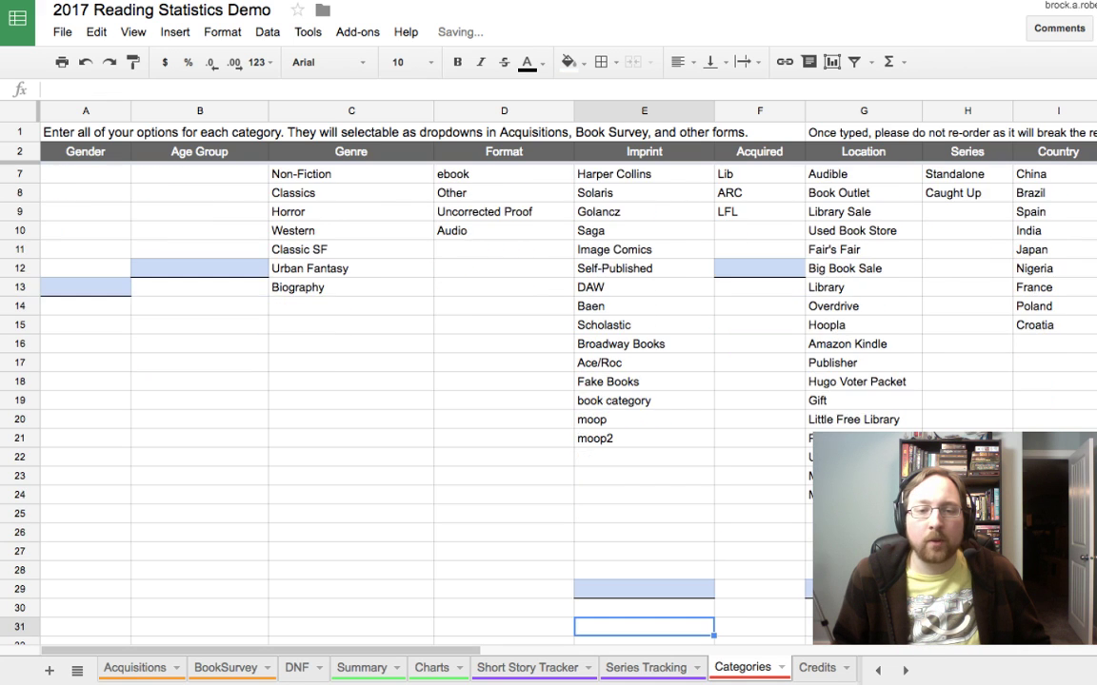
key("Up")
key("Up")
key("Up")
key("Up")
key("Up")
key("Up")
key("Up")
key("Up")
key("Up")
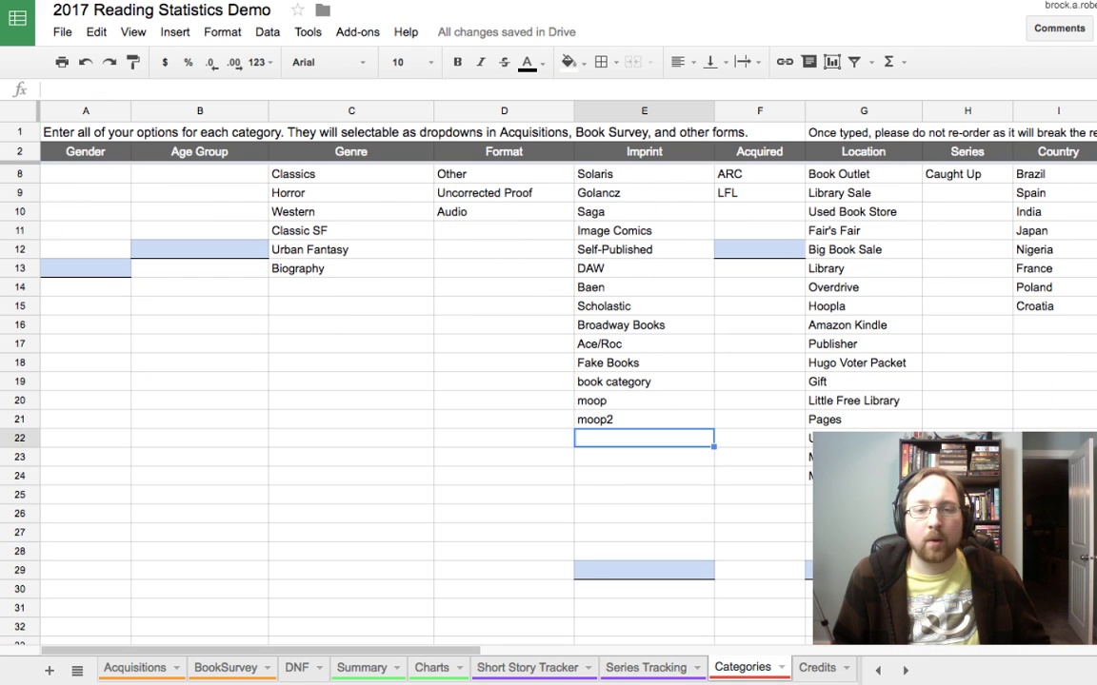
key("Up")
key("Down")
key("Down")
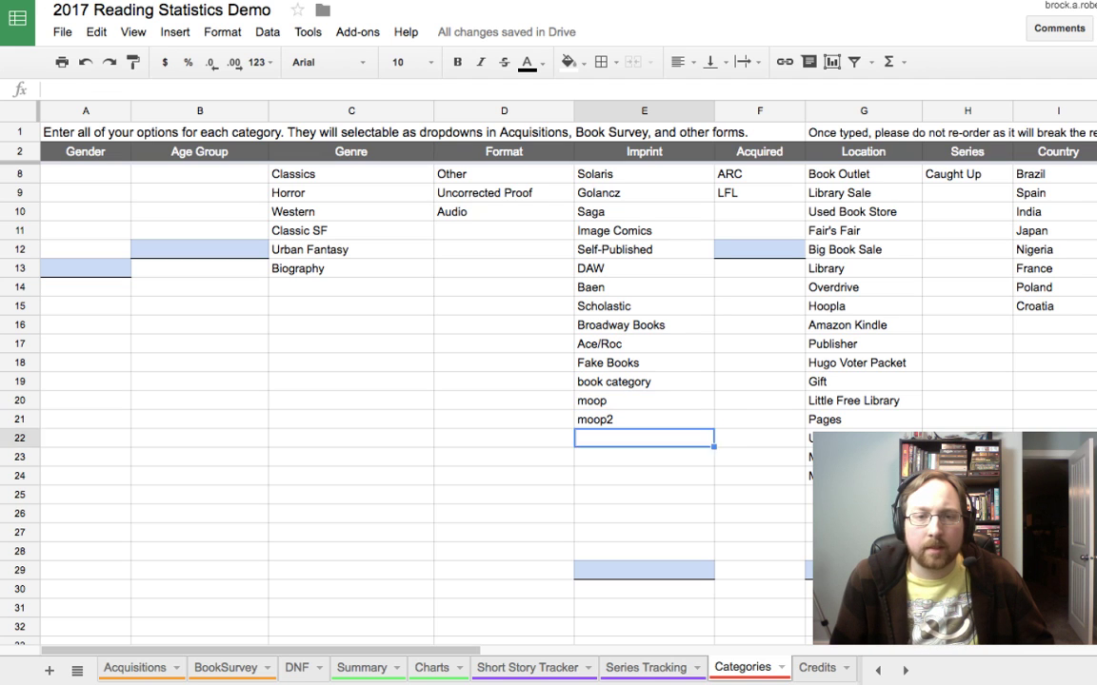
key("Up")
key("Up")
key("Up")
key("Up")
key("Up")
key("Down")
key("Down")
key("Down")
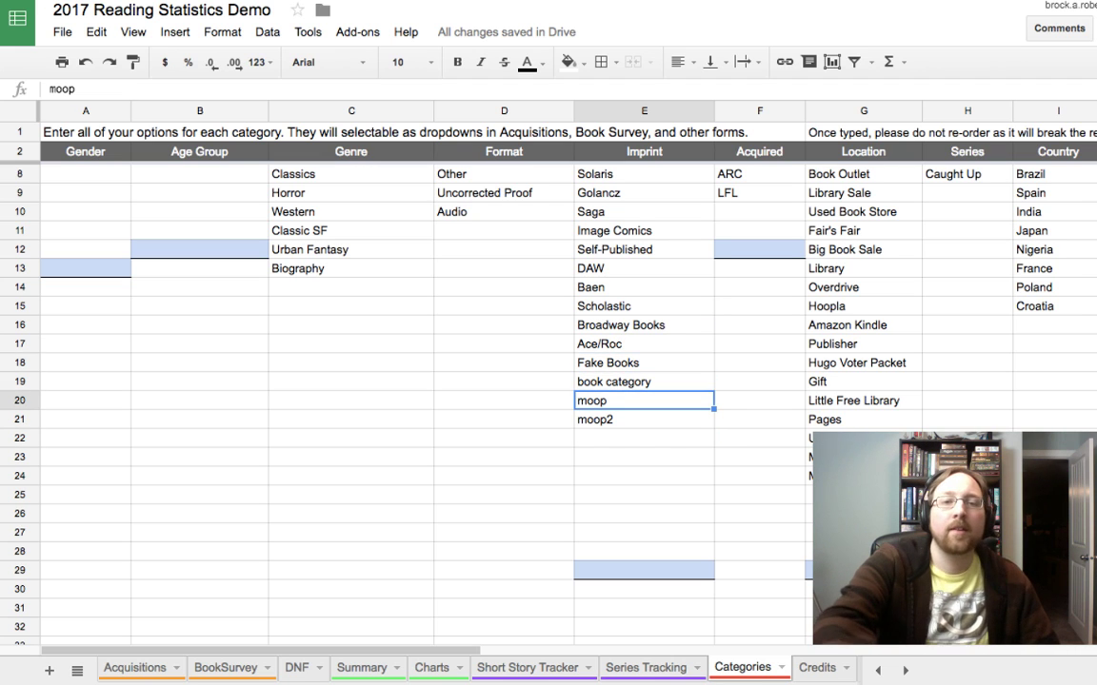
Step: Review the category lists and the blue cells marking the last usable row of each column on the Categories sheet
scroll(400, 381, "down", 1)
scroll(400, 381, "up", 3)
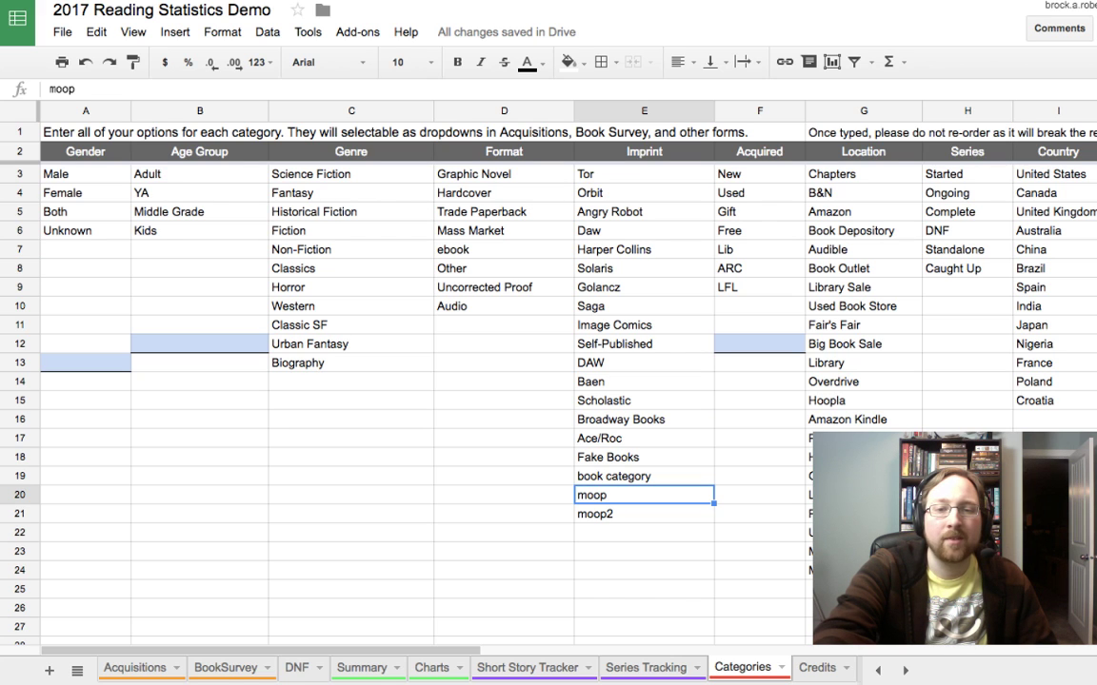
scroll(400, 381, "down", 2)
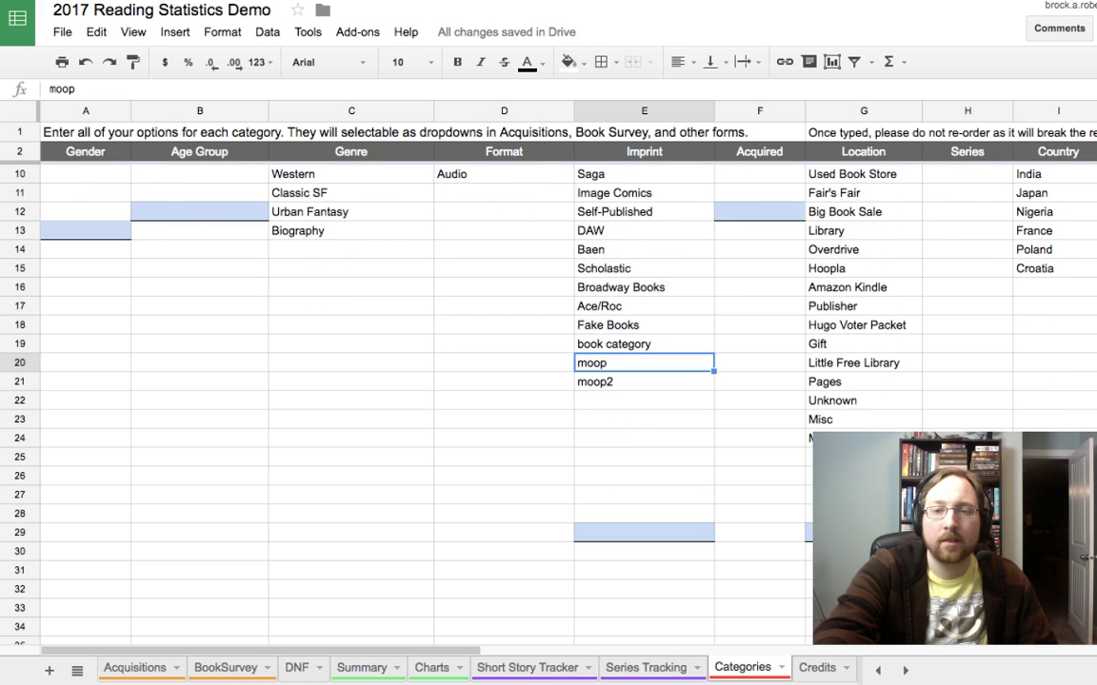
scroll(400, 381, "up", 2)
scroll(399, 381, "down", 6)
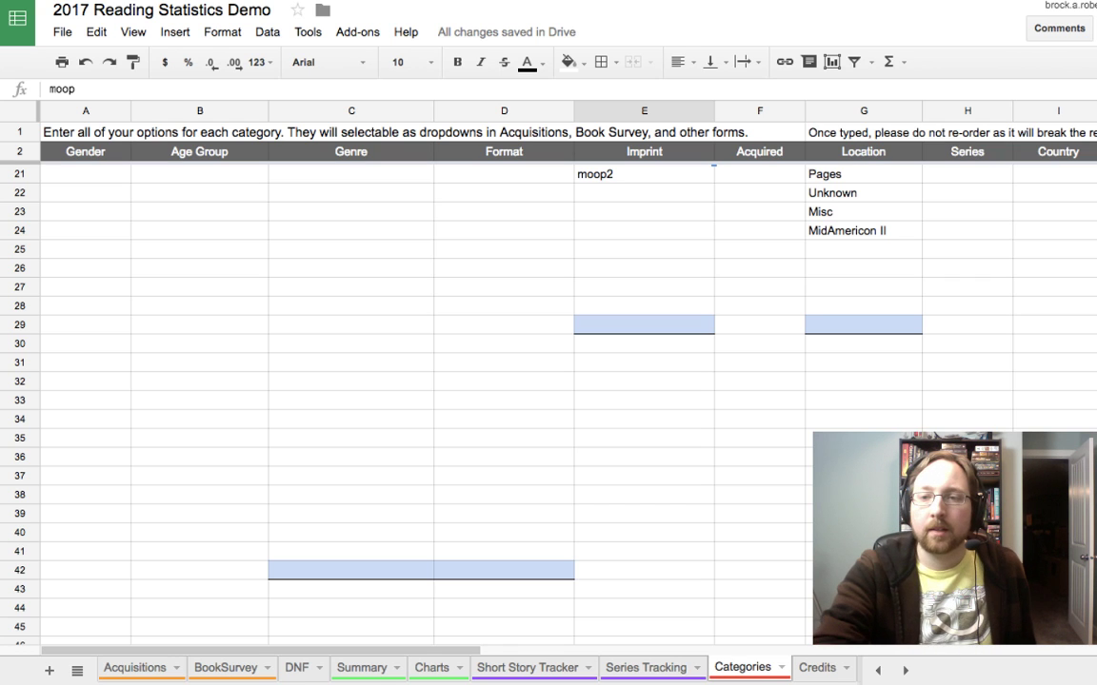
scroll(476, 381, "up", 6)
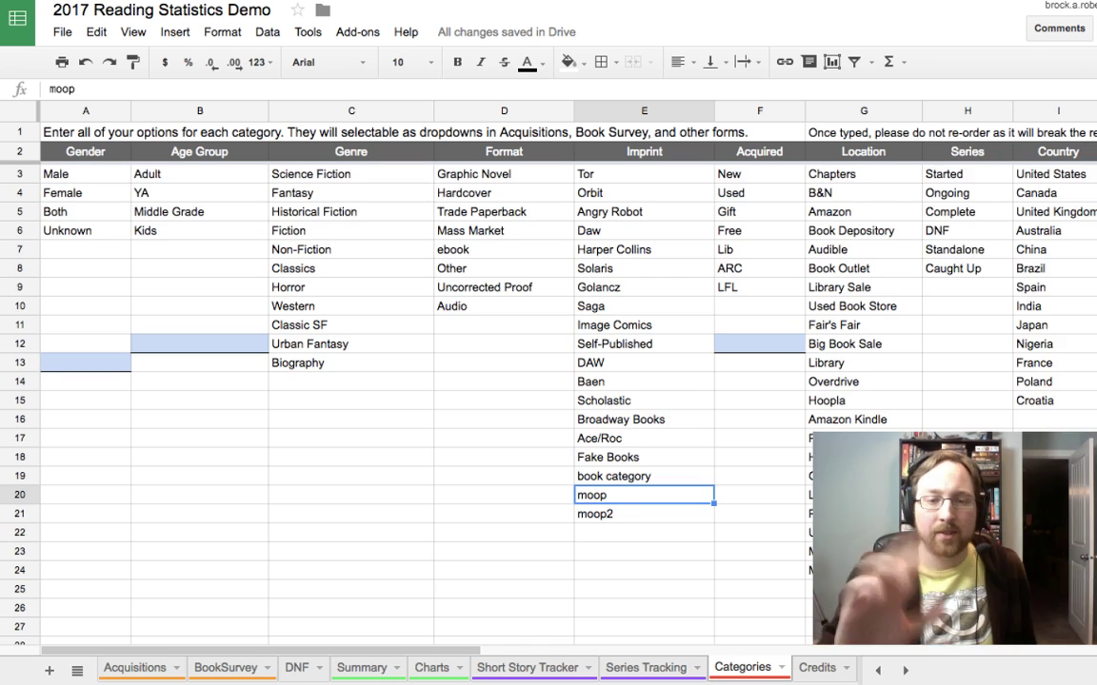
left_click(758, 437)
left_click(643, 438)
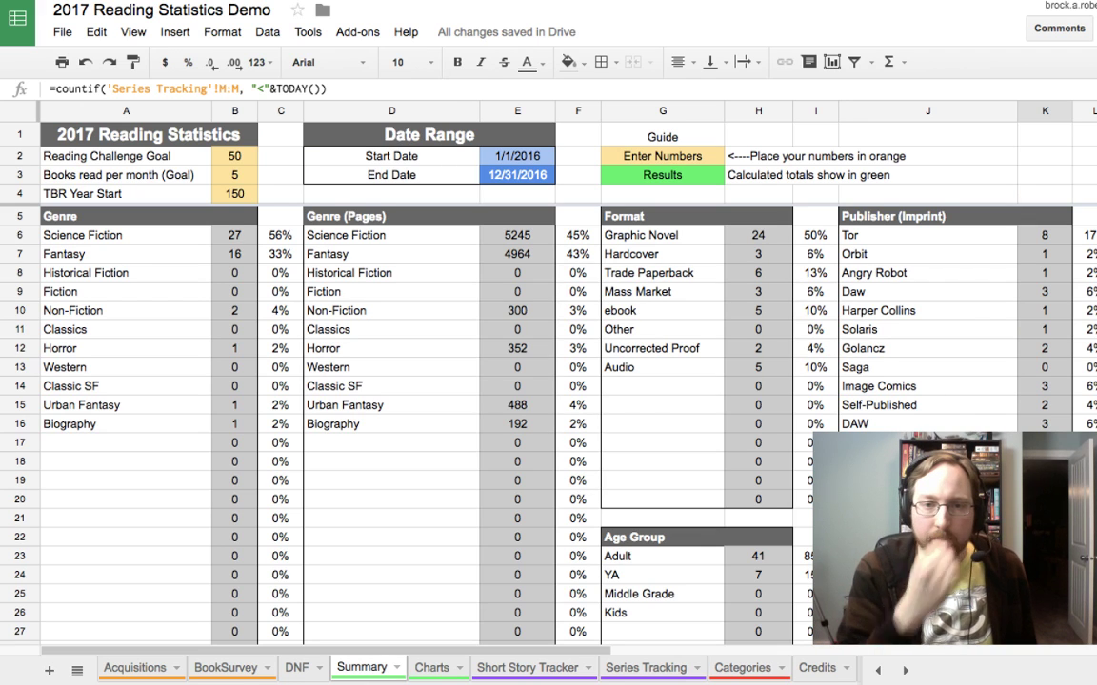
Step: On the Summary sheet, inspect the Genre (Pages) formulas from Western up to Science Fiction and their references to the Categories sheet
left_click(517, 368)
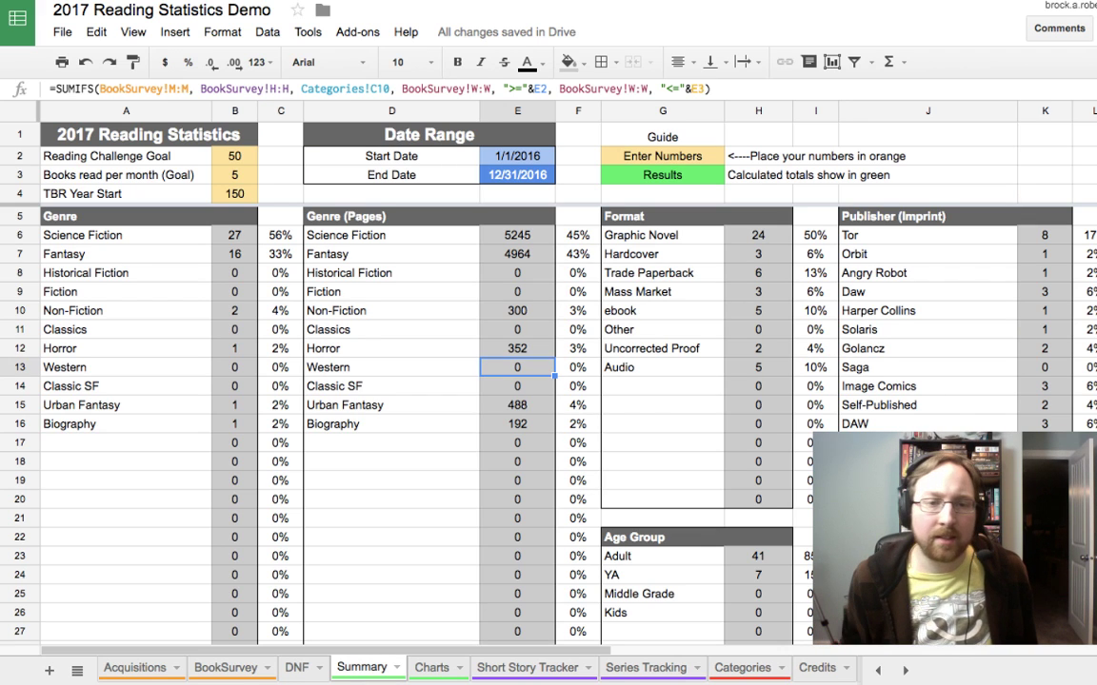
key("Up")
key("Up")
key("Up")
key("Up")
key("Up")
key("Up")
key("Up")
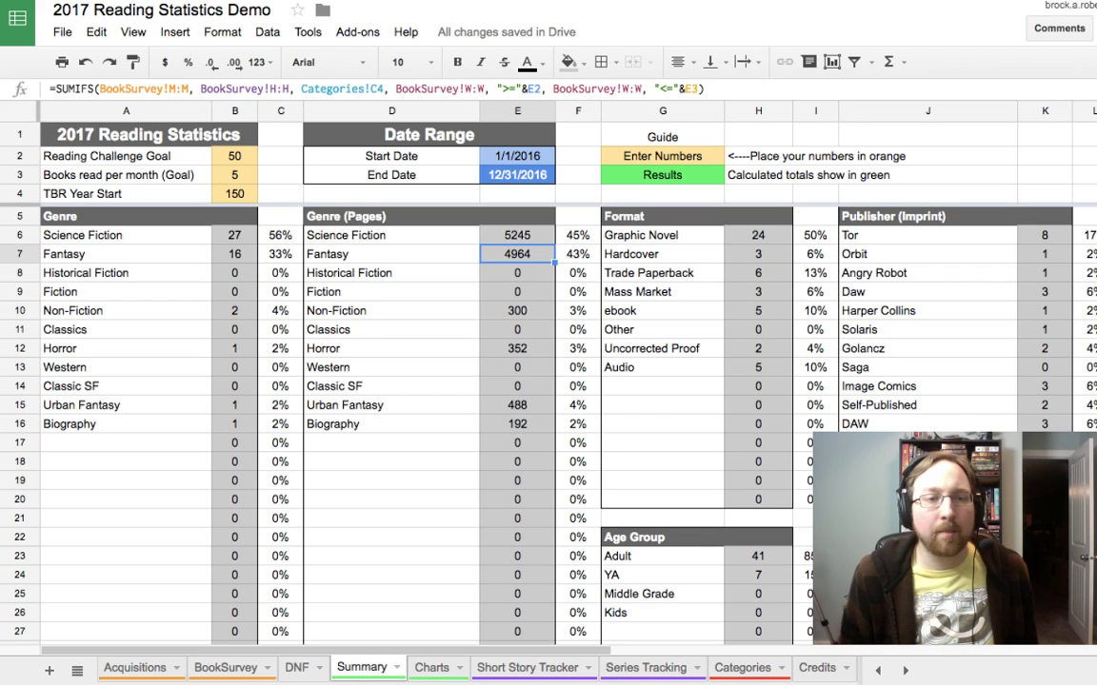
key("Left")
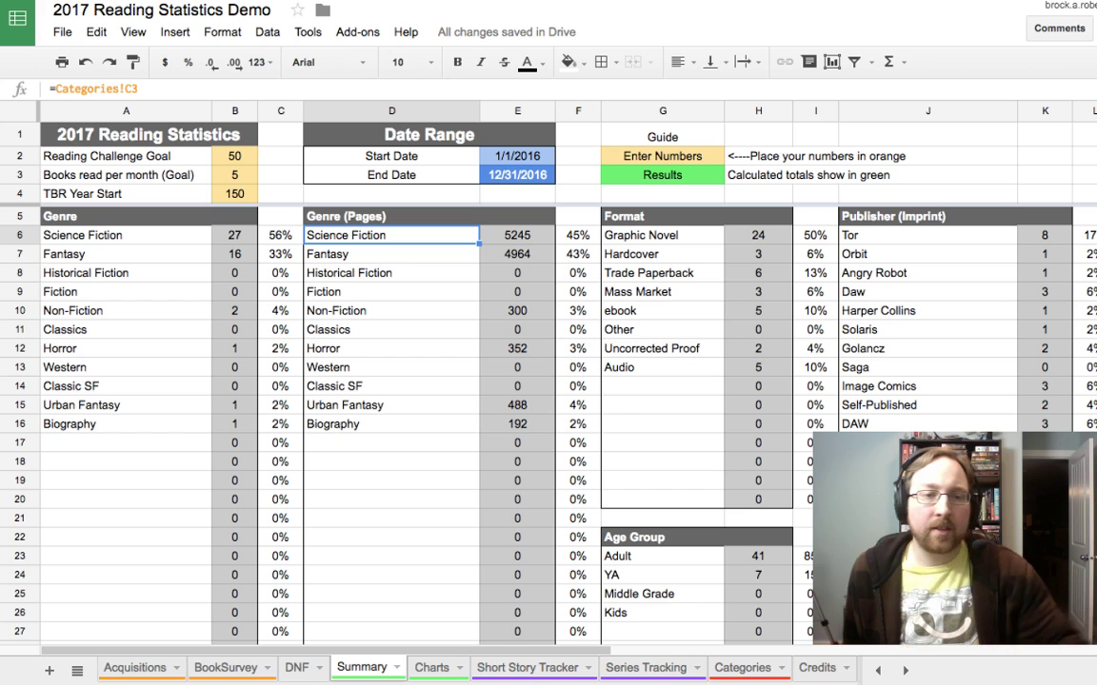
key("Right")
key("Left")
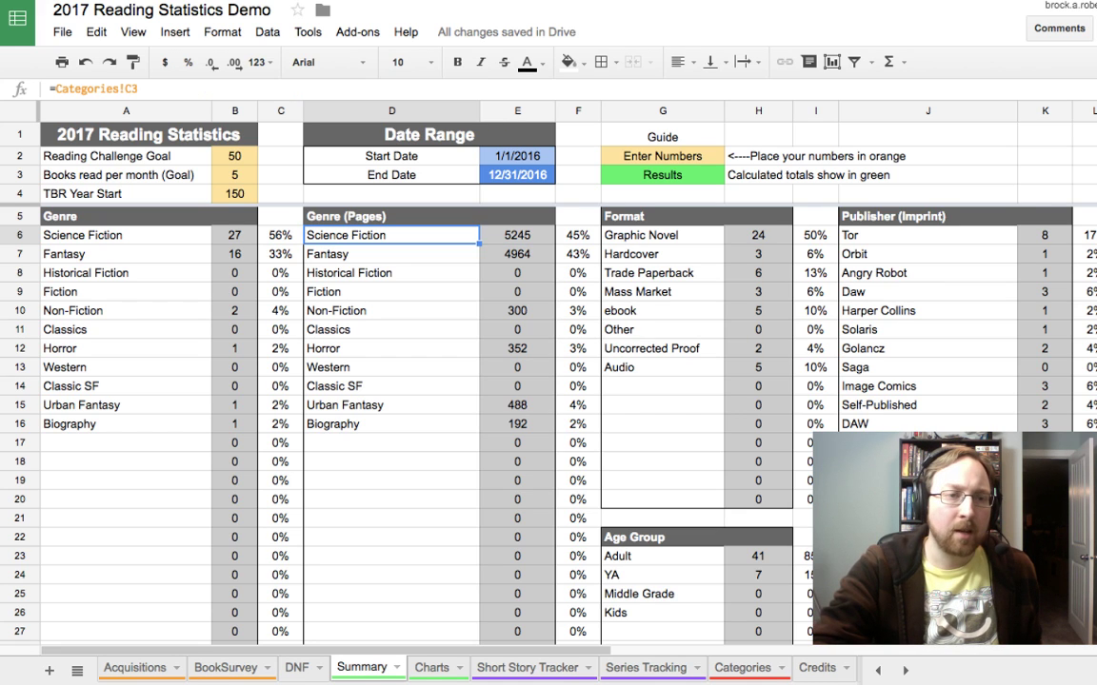
Step: Check the Science Fiction label formula in Summary cell D6 and trace its source to cell C3 on the Categories sheet
key("Return")
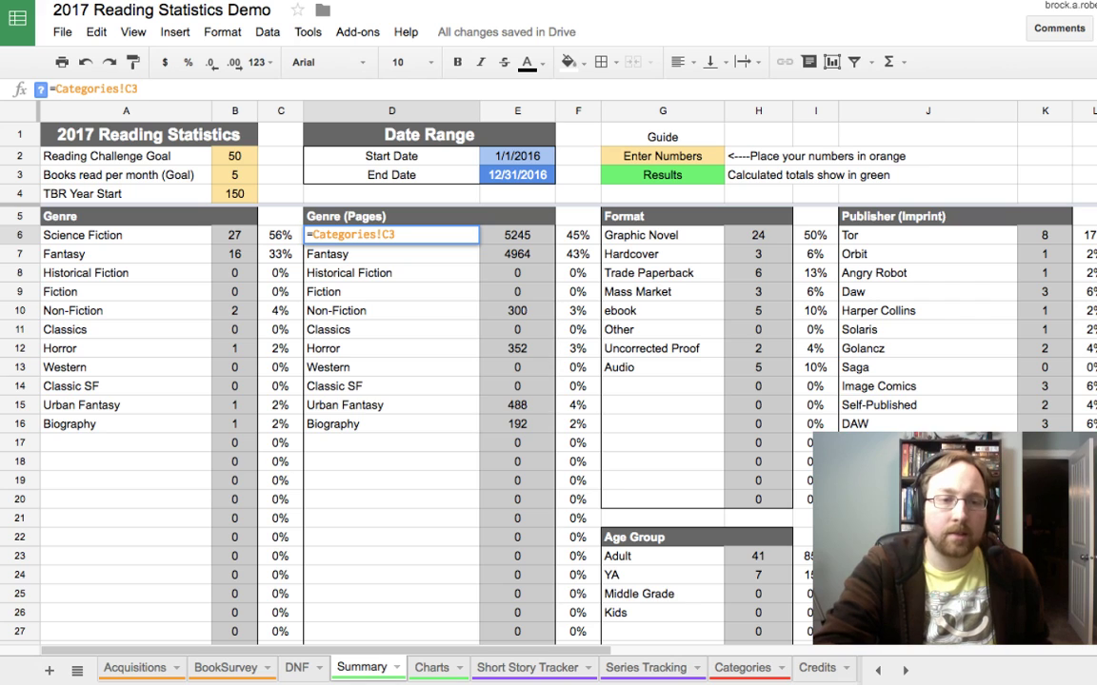
left_click(391, 399)
left_click(391, 235)
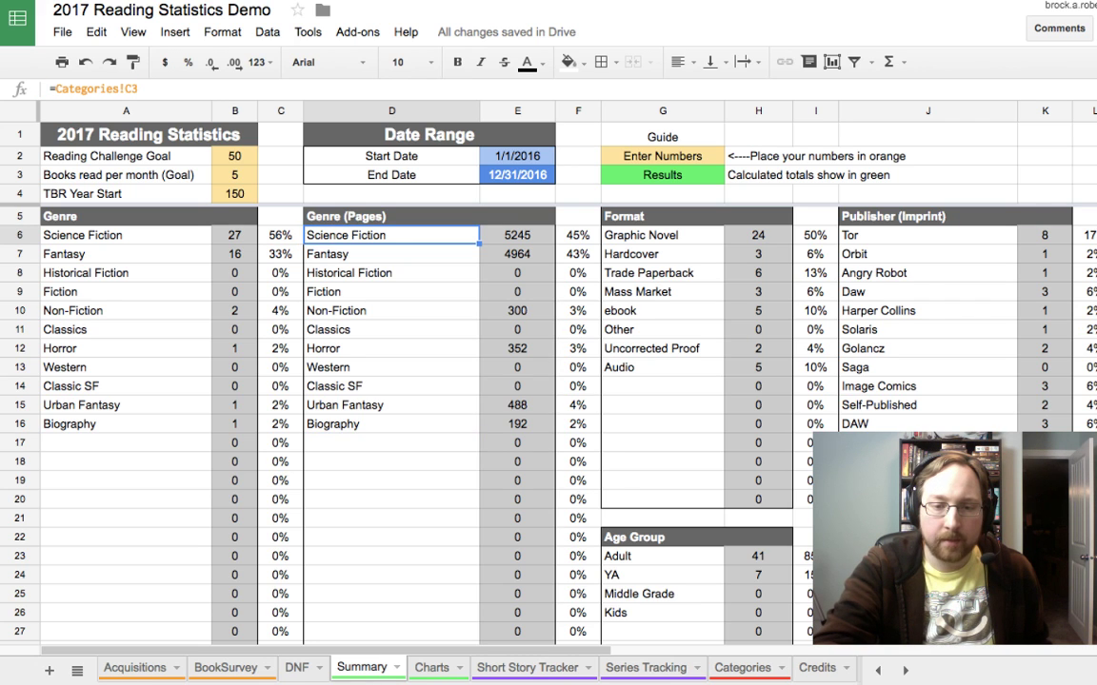
left_click(743, 667)
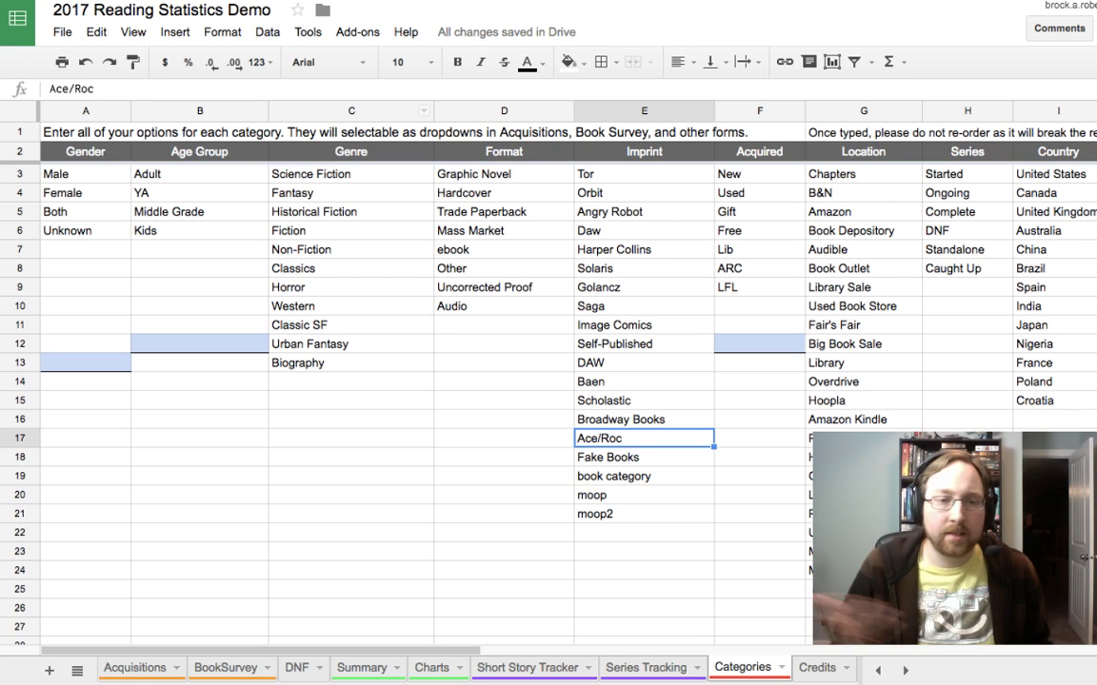
left_click(351, 173)
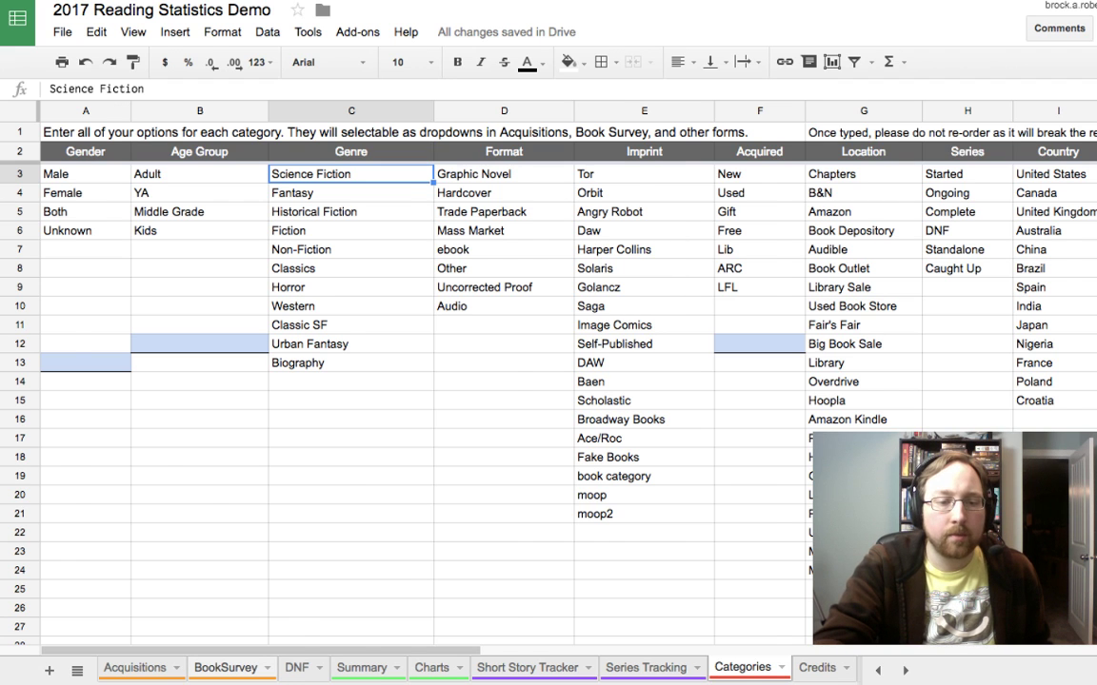
Step: Compare the SUMIFS page total in E6 with the COUNTIFS book count in B6 for Science Fiction on the Summary sheet
left_click(226, 667)
left_click(361, 667)
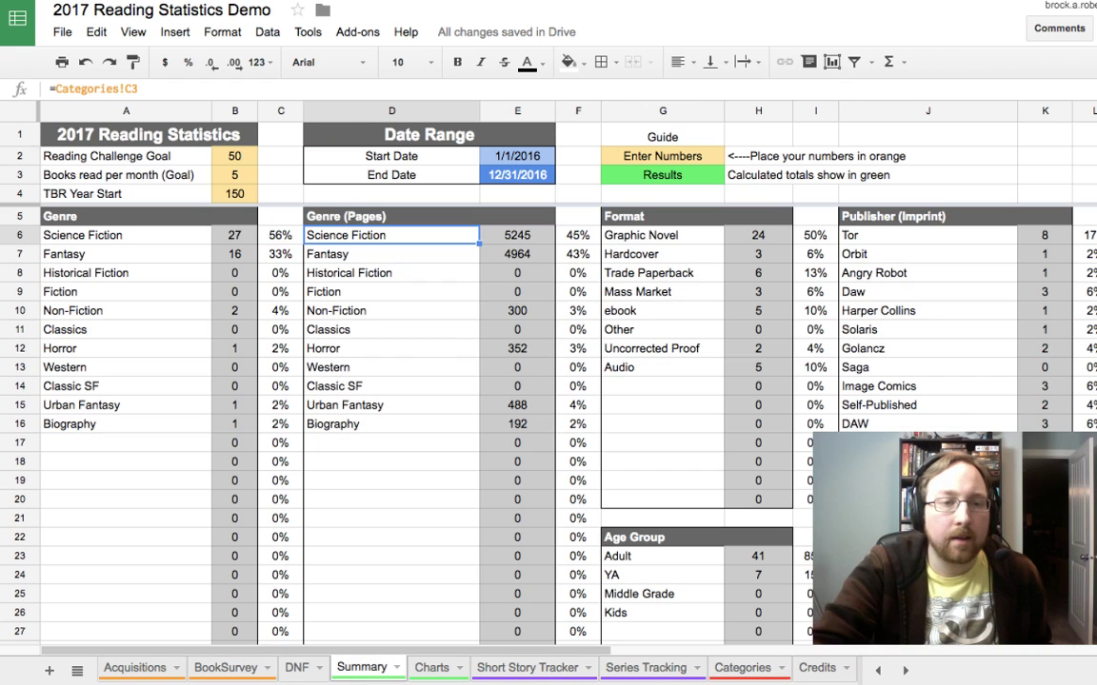
left_click(517, 235)
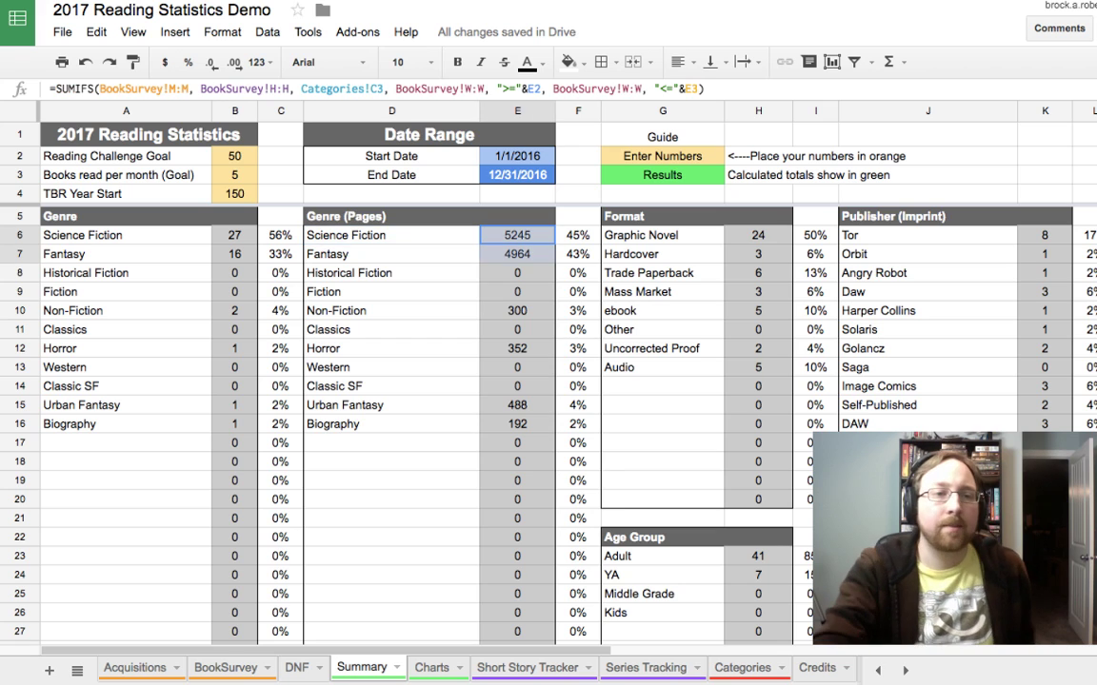
left_click(517, 254, "shift")
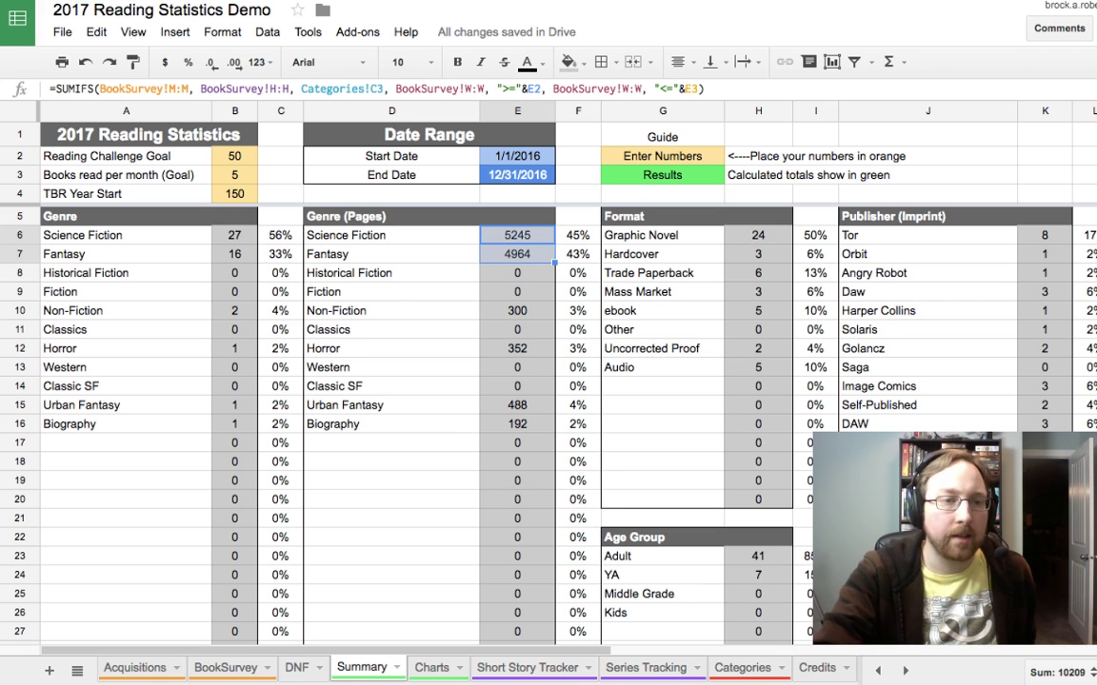
left_click(234, 235)
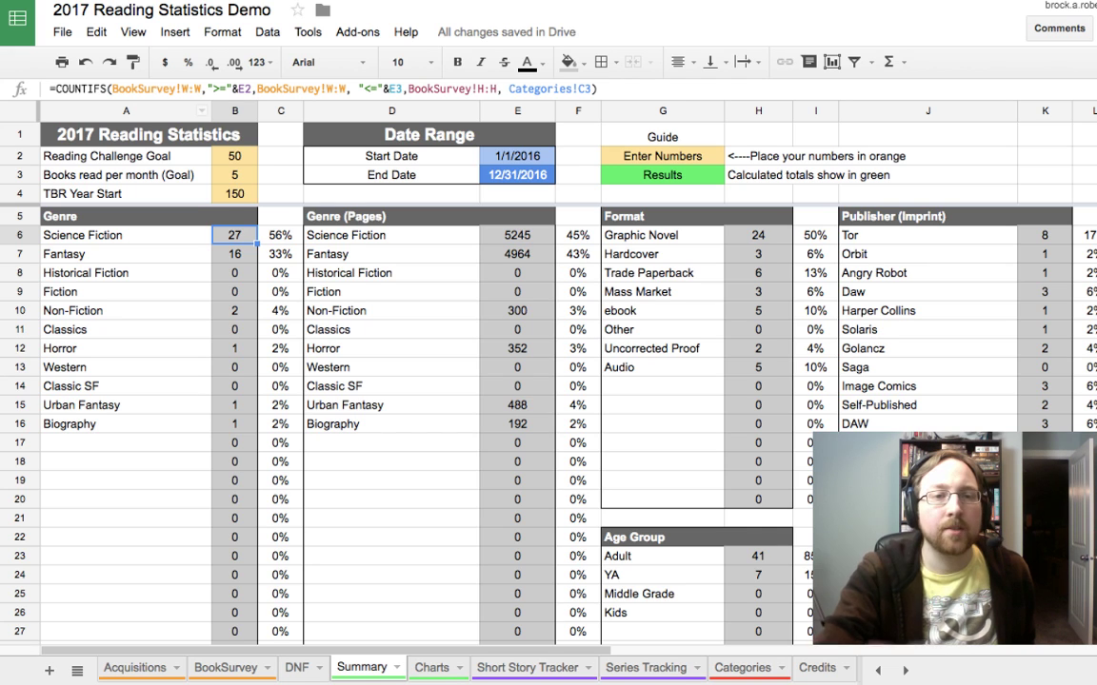
left_click_drag(517, 235, 517, 254)
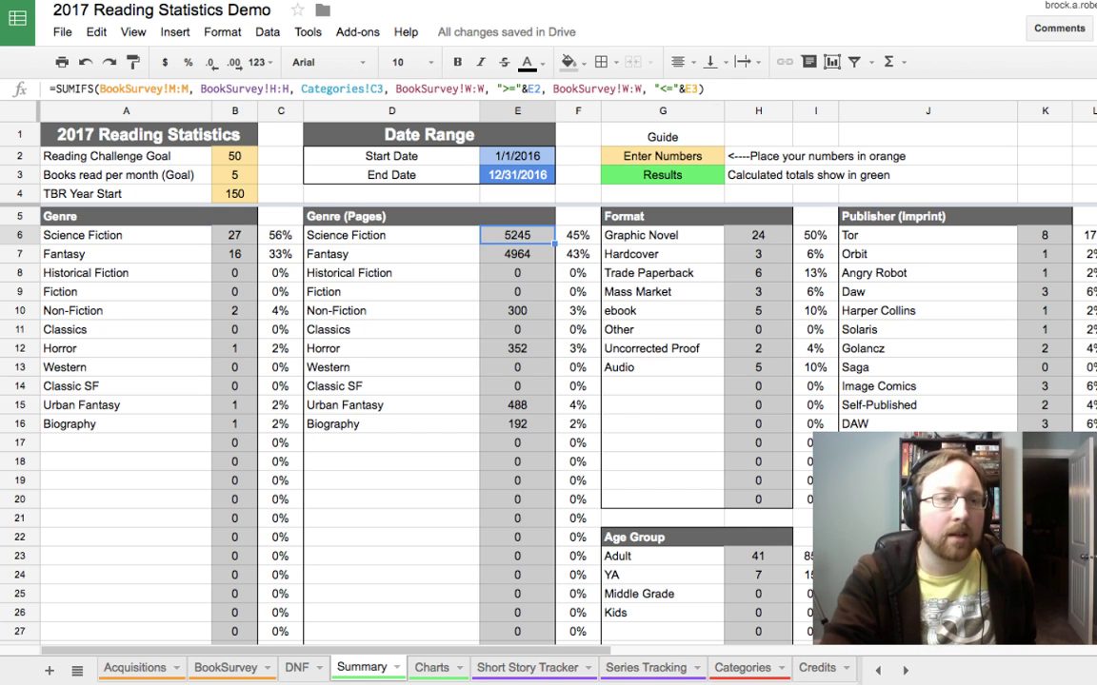
left_click(235, 235)
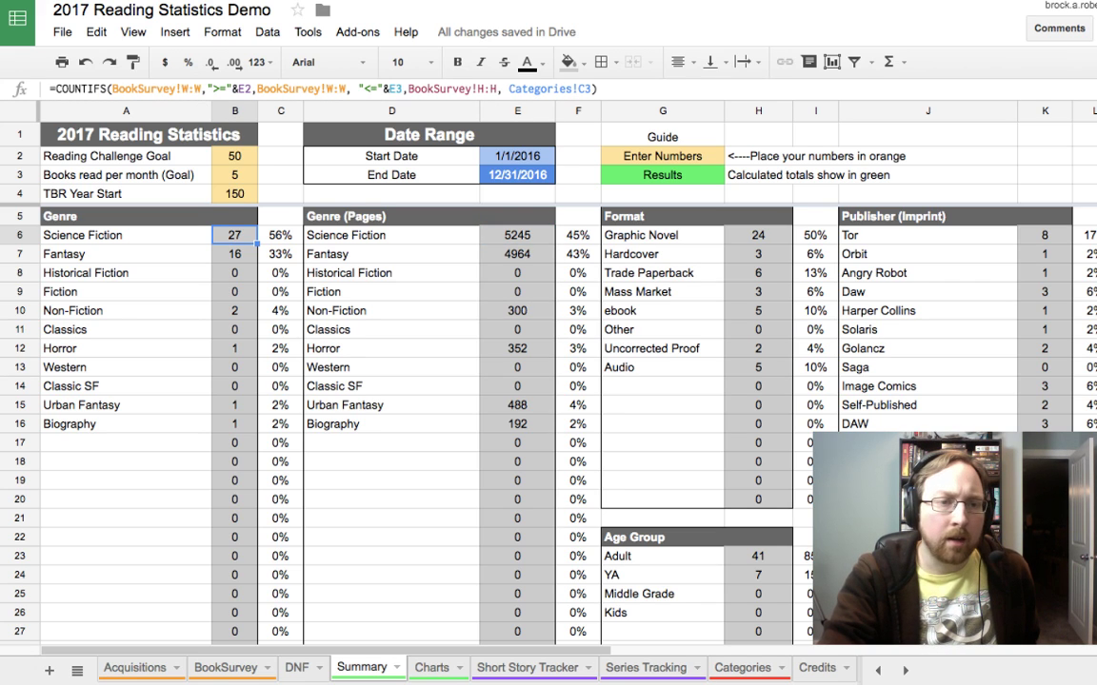
Step: Examine the COUNTIFS formula in Summary cell B6, including its BookSurvey column W and column H references
key("F2")
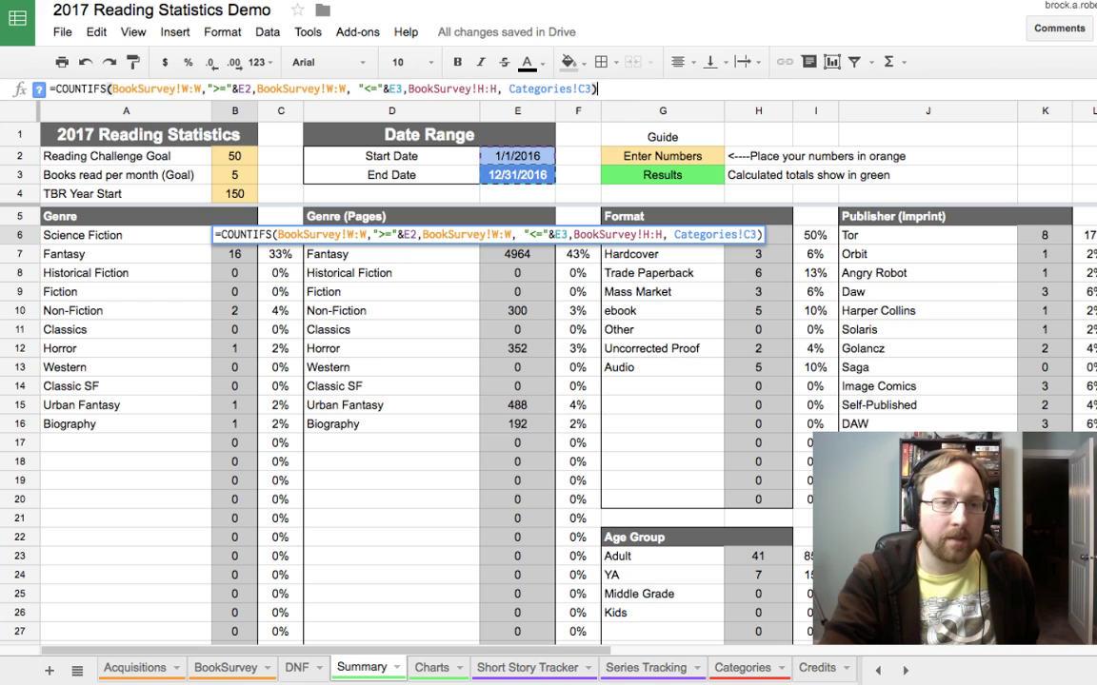
left_click(187, 89)
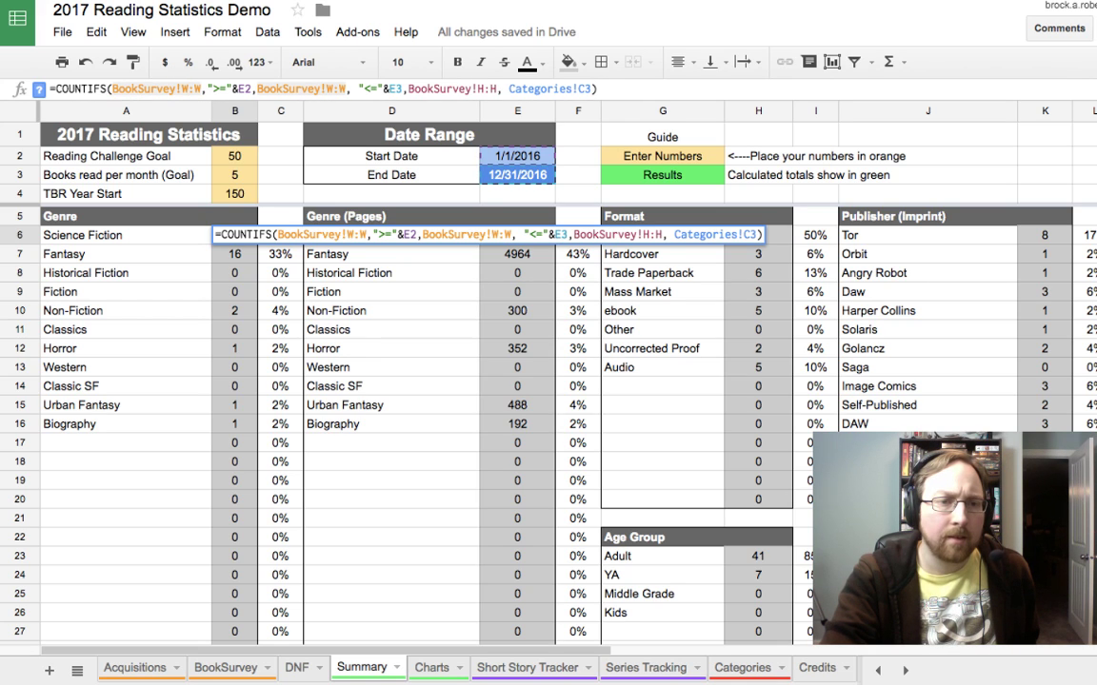
left_click(235, 89)
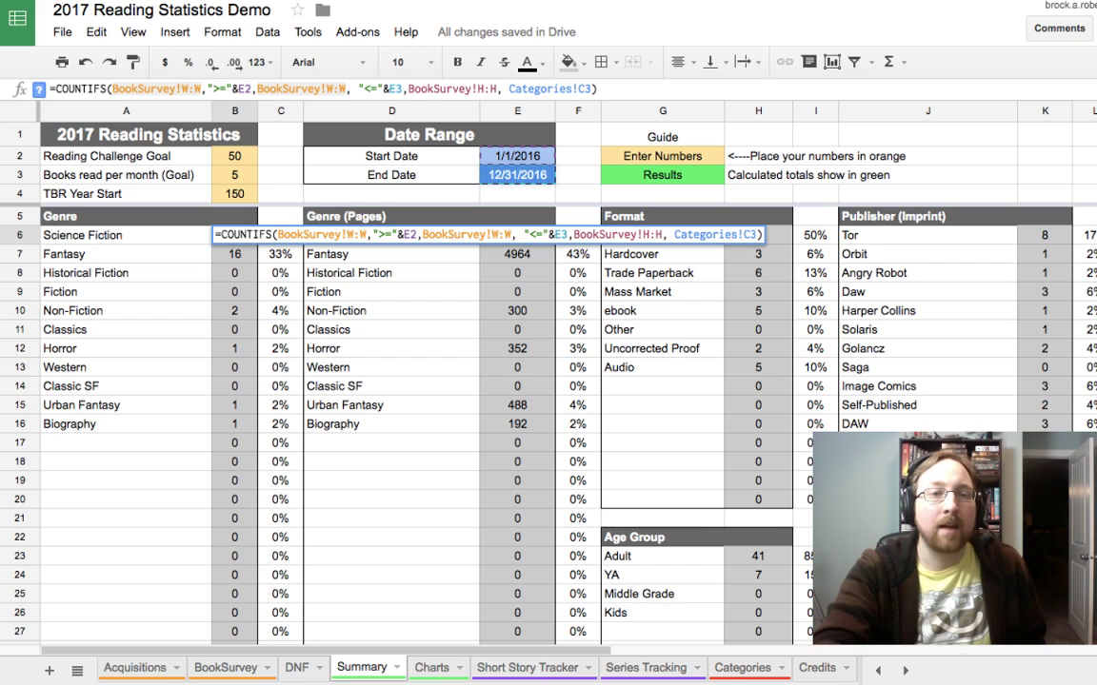
left_click(463, 88)
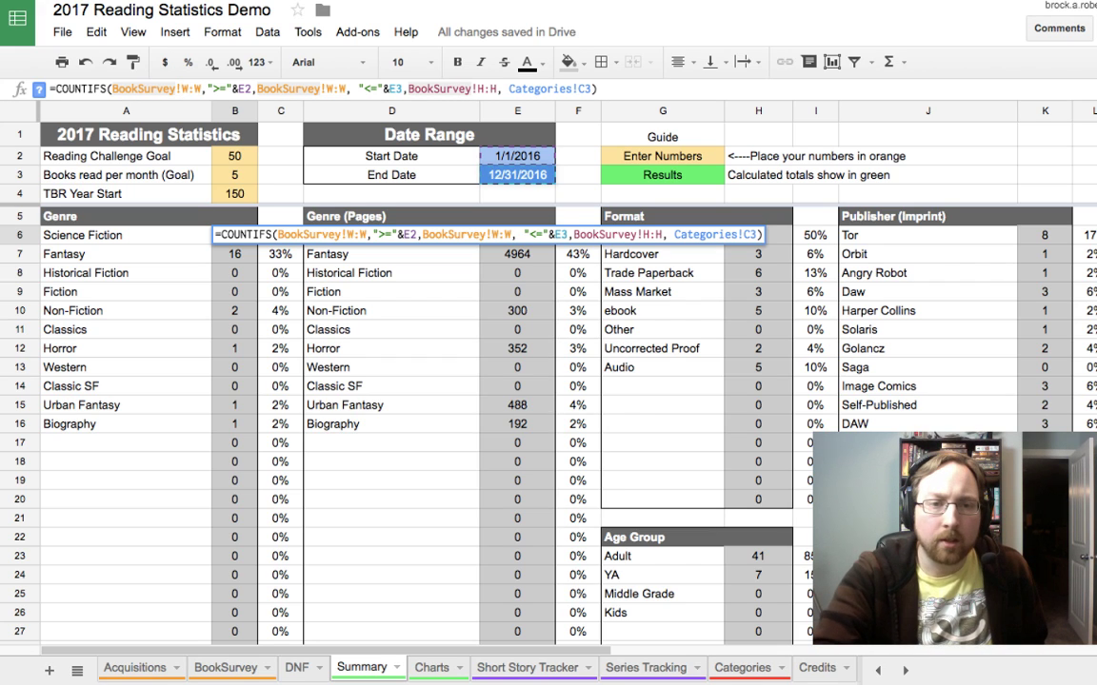
left_click(478, 88)
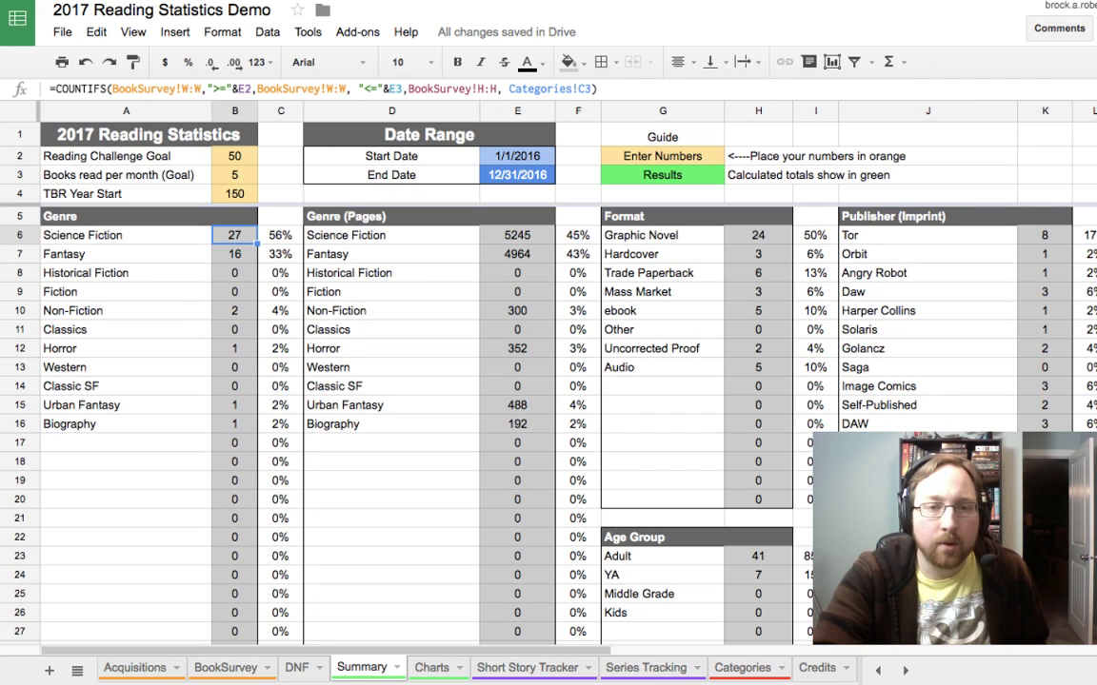
Step: Compare the formulas across the Science Fiction row on the Summary sheet, from the page total in E6 back to the label in A6
left_click(517, 235)
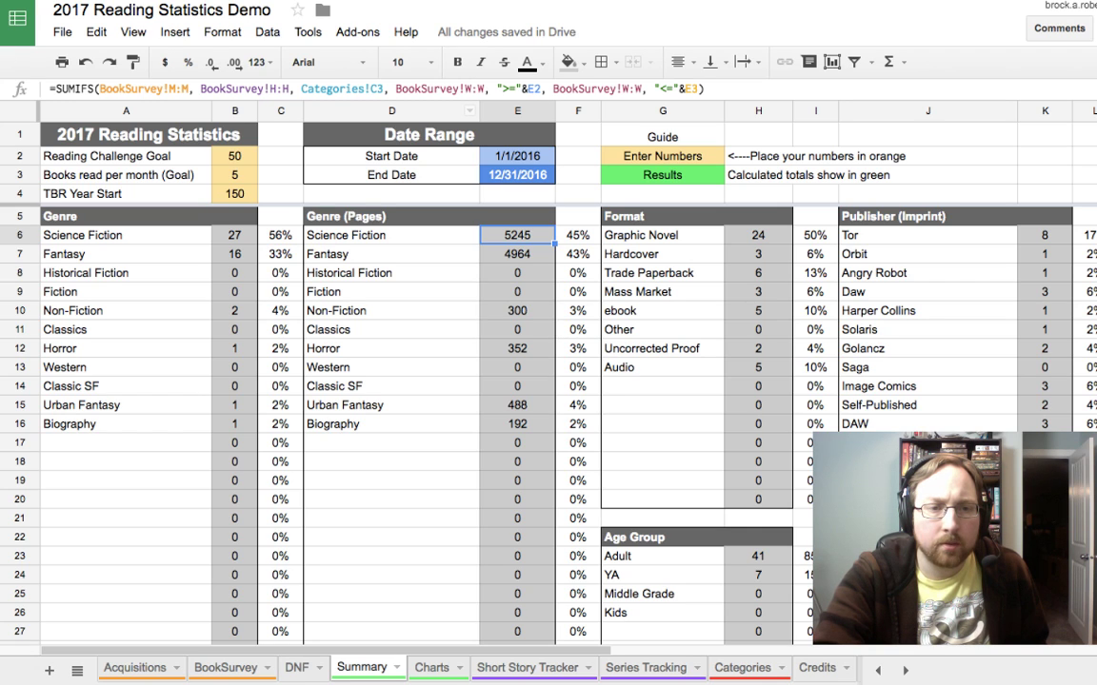
left_click(392, 236)
left_click(517, 235)
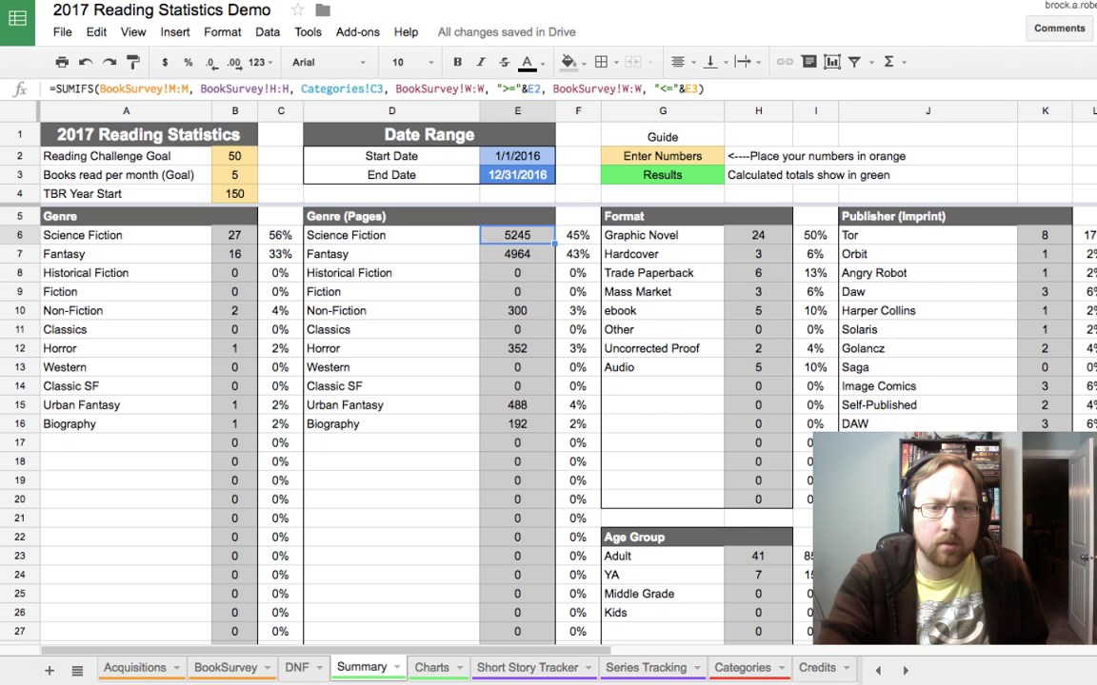
key("Left")
key("Left")
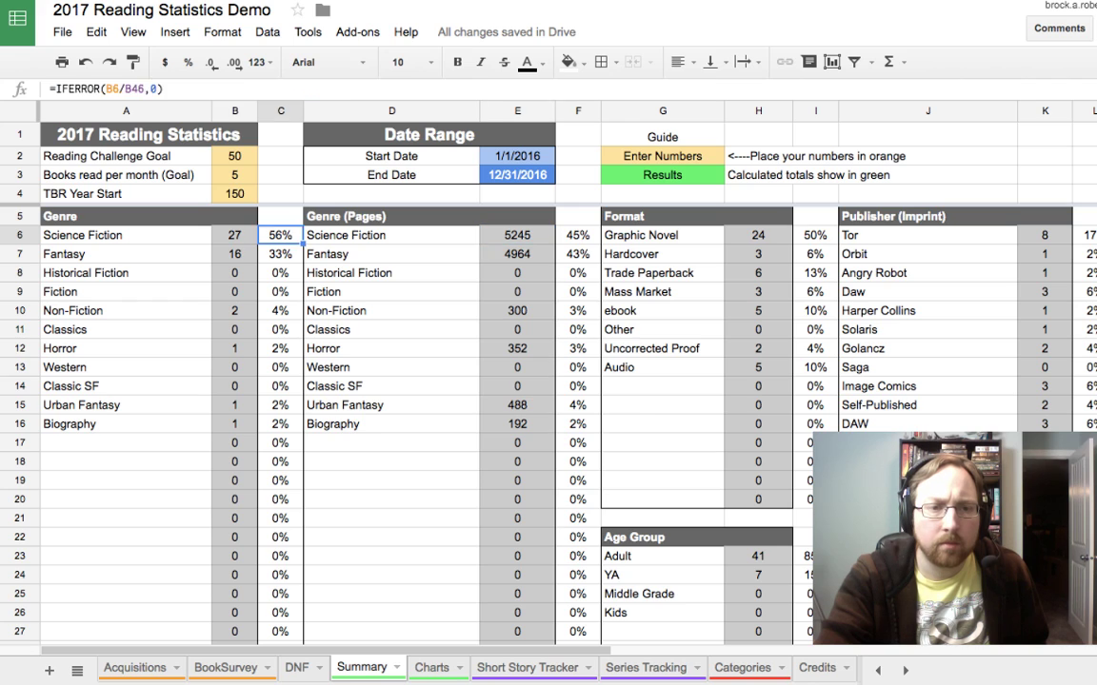
key("Left")
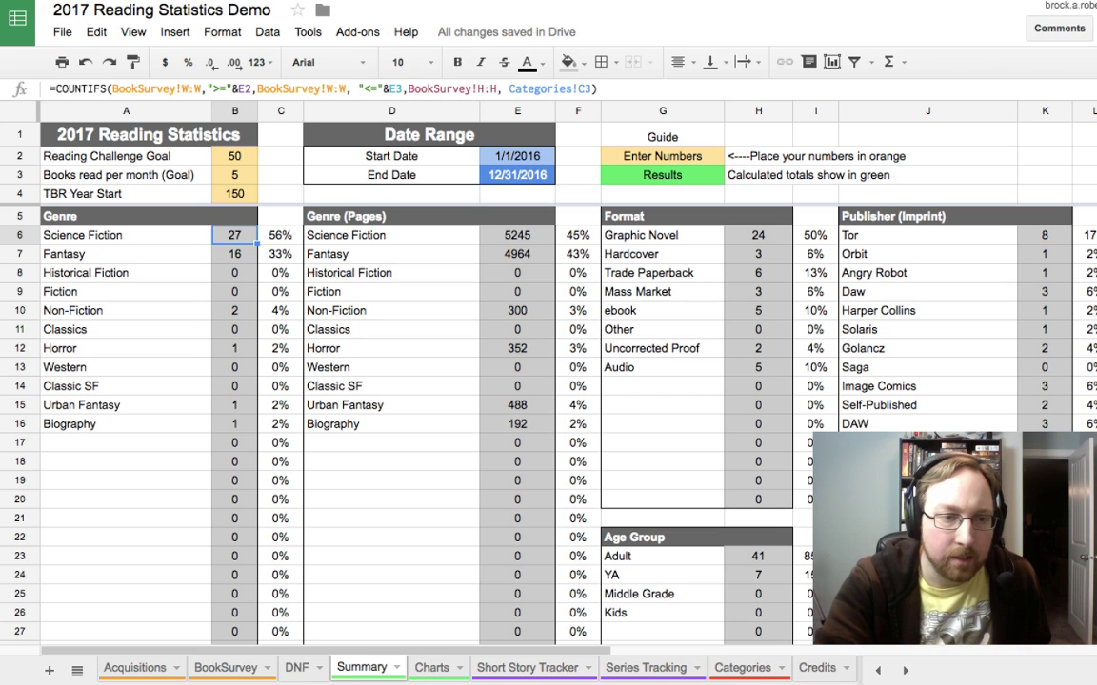
left_click(126, 235)
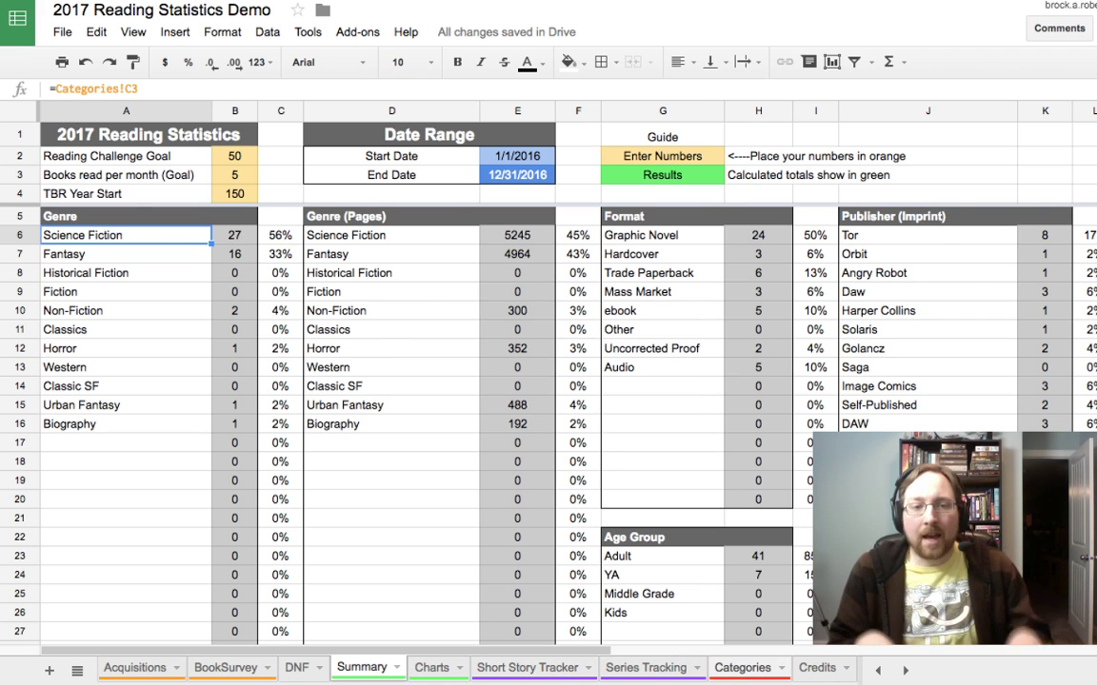
Step: Review the Categories sheet, including the first empty Genre cell, and read the live chat messages about adding categories and the blue cells
left_click(742, 667)
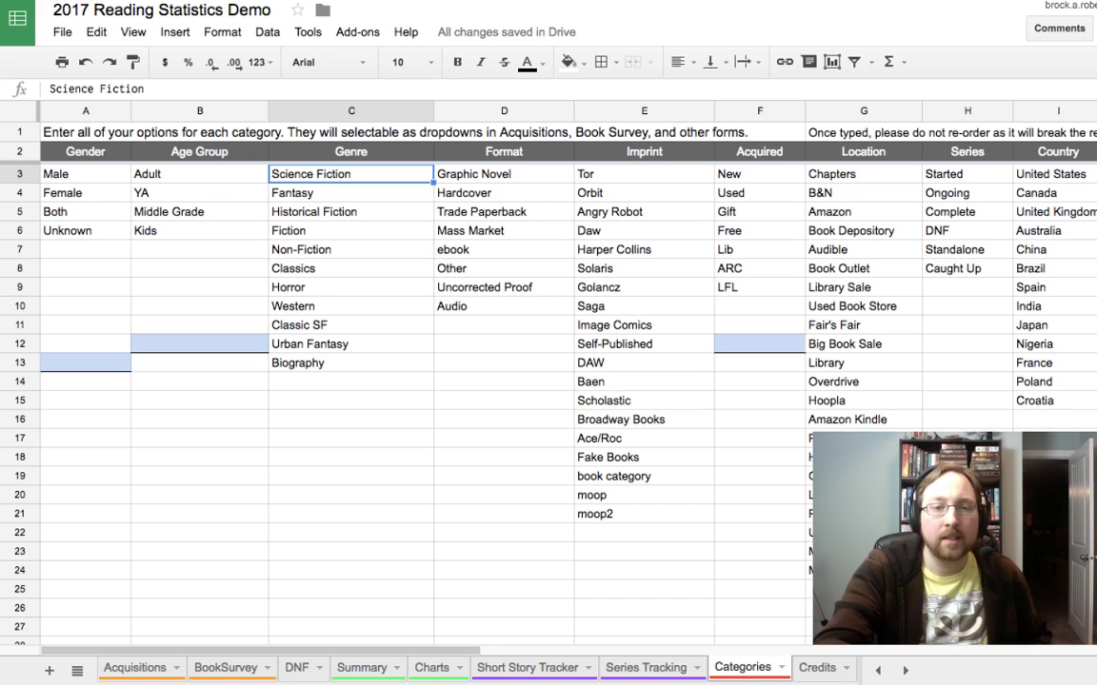
left_click(629, 212)
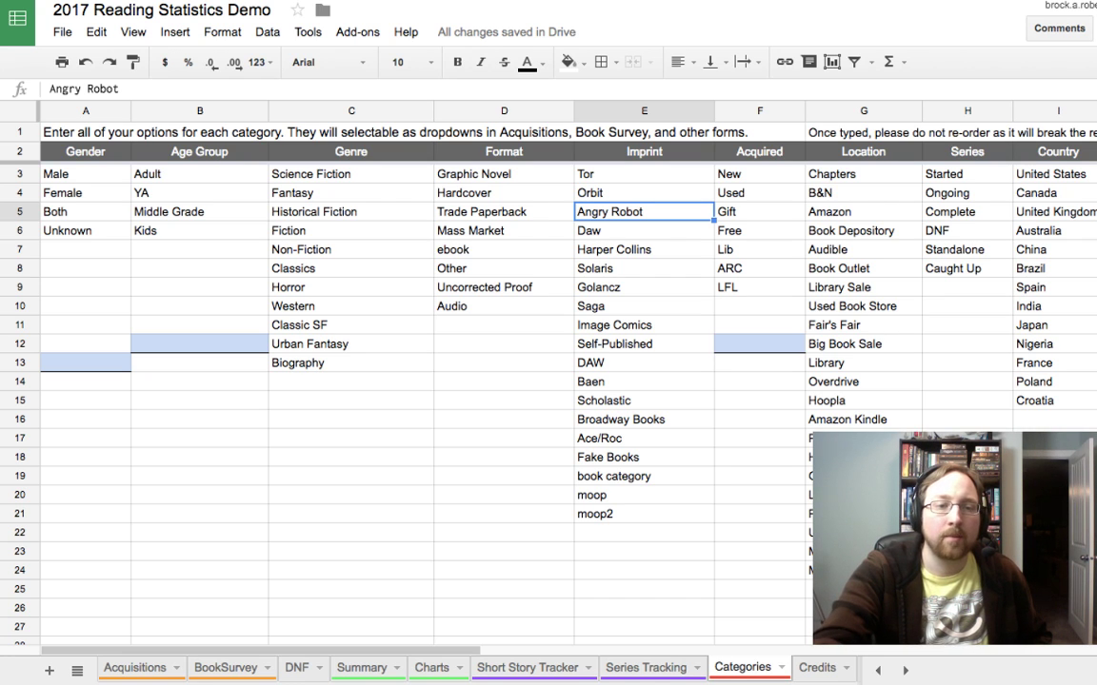
left_click(351, 382)
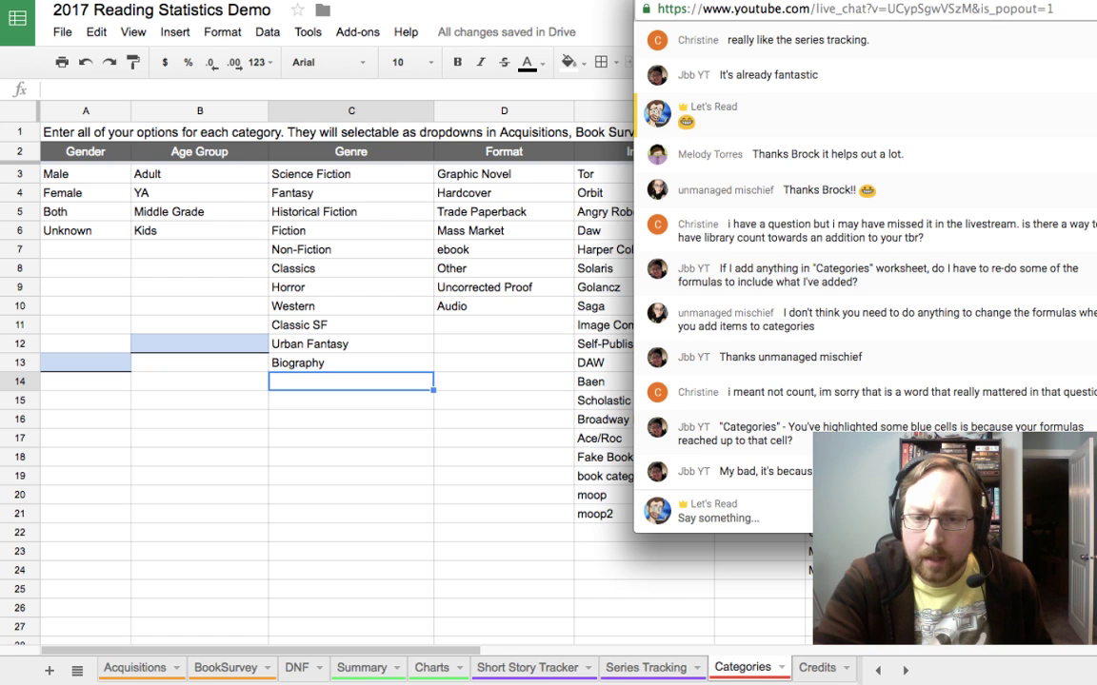
triple_click(856, 319)
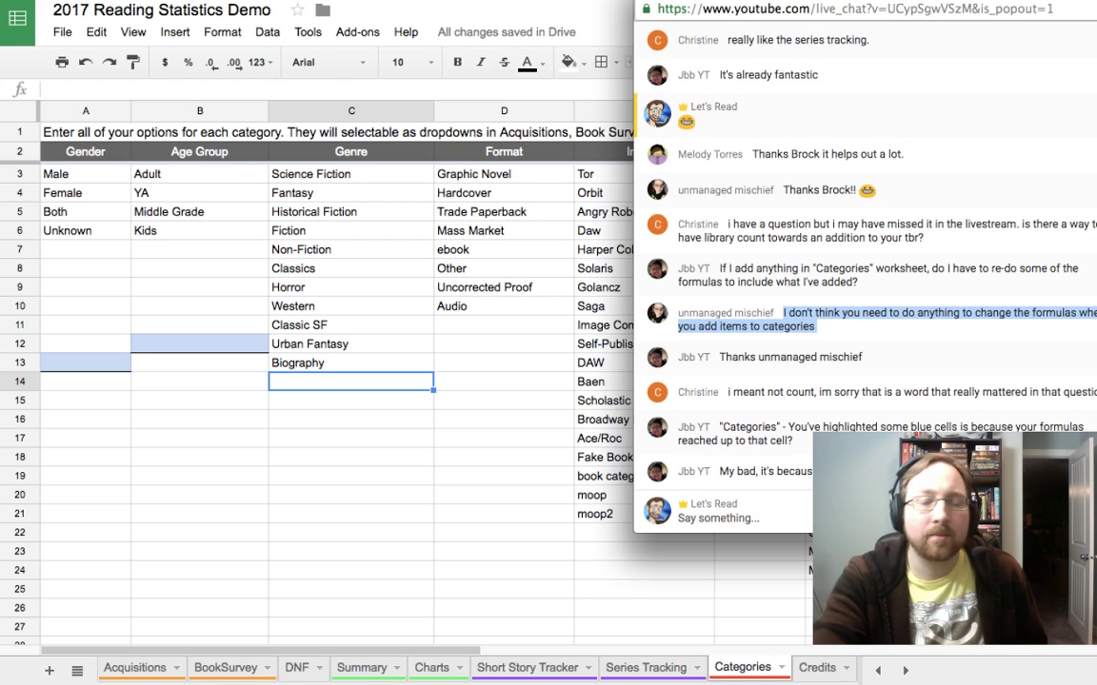
left_click_drag(719, 426, 793, 441)
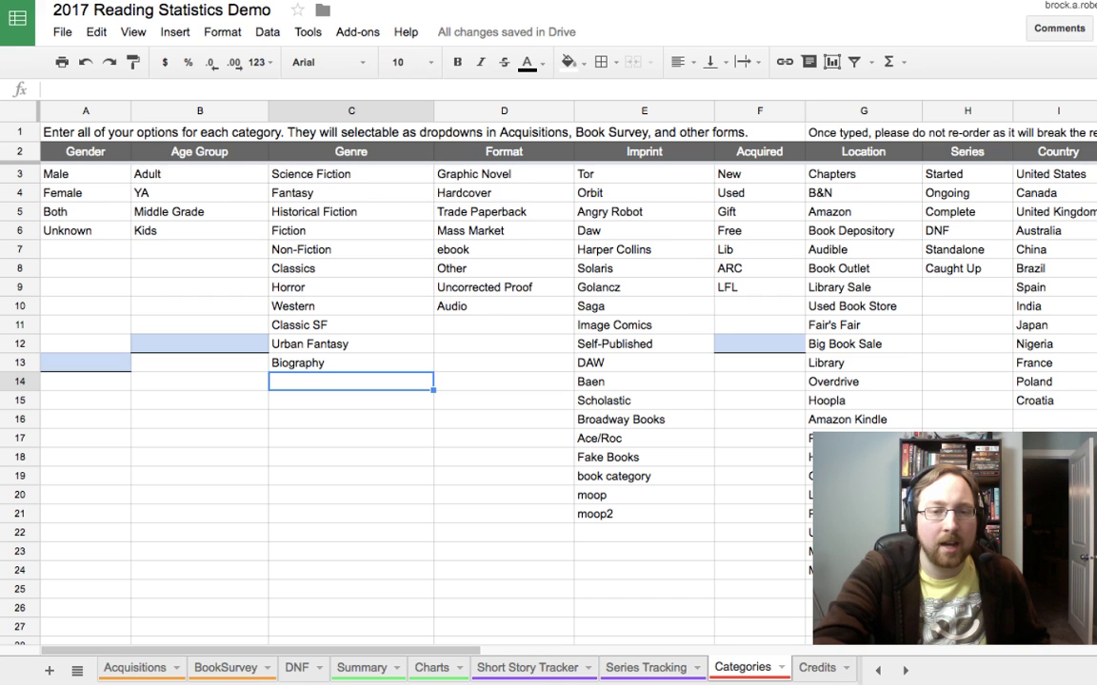
Step: Locate the blue end-of-range cells on the Categories sheet, including the Genre limit in C42
scroll(549, 381, "down", 5)
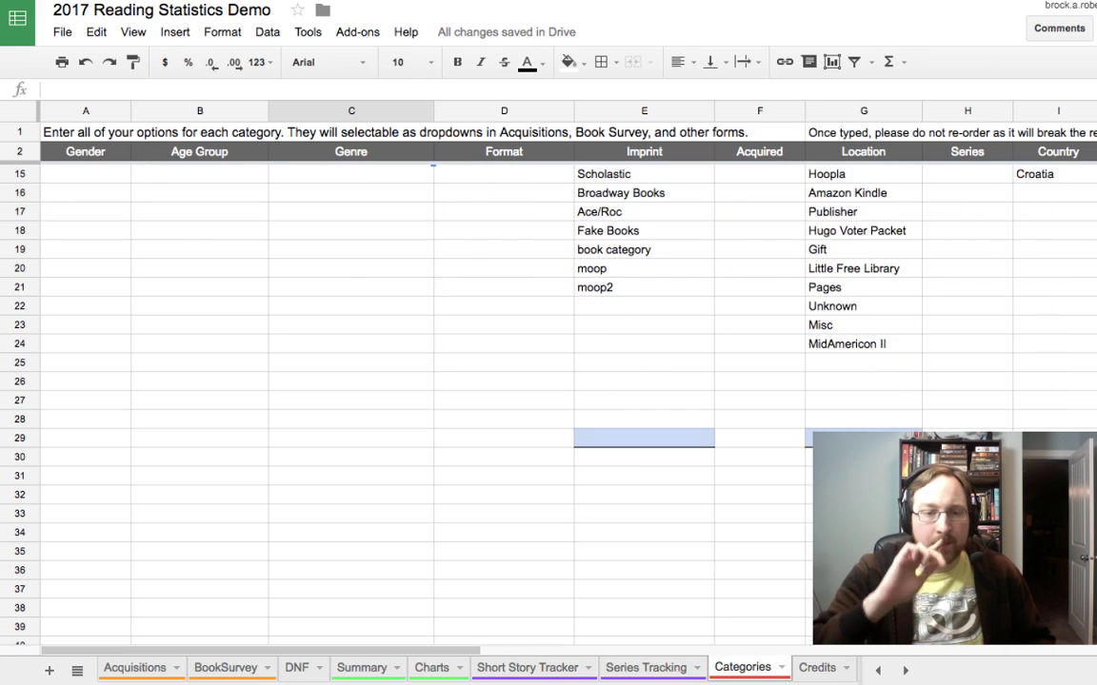
scroll(548, 381, "down", 1)
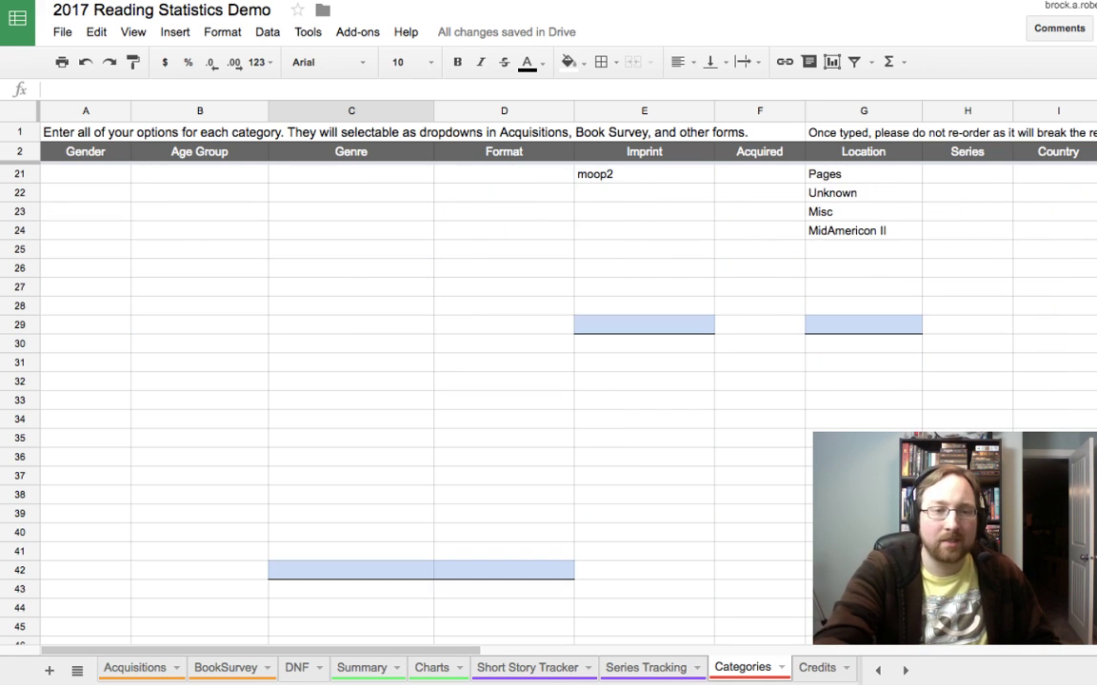
scroll(549, 381, "up", 6)
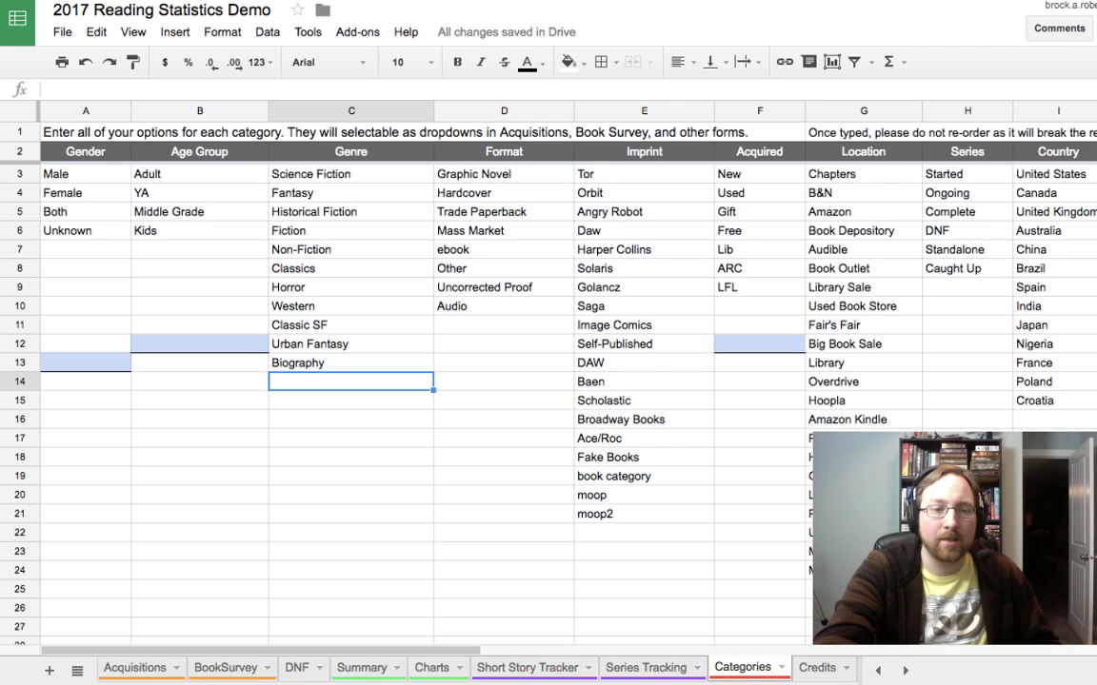
scroll(548, 381, "down", 5)
scroll(548, 380, "down", 3)
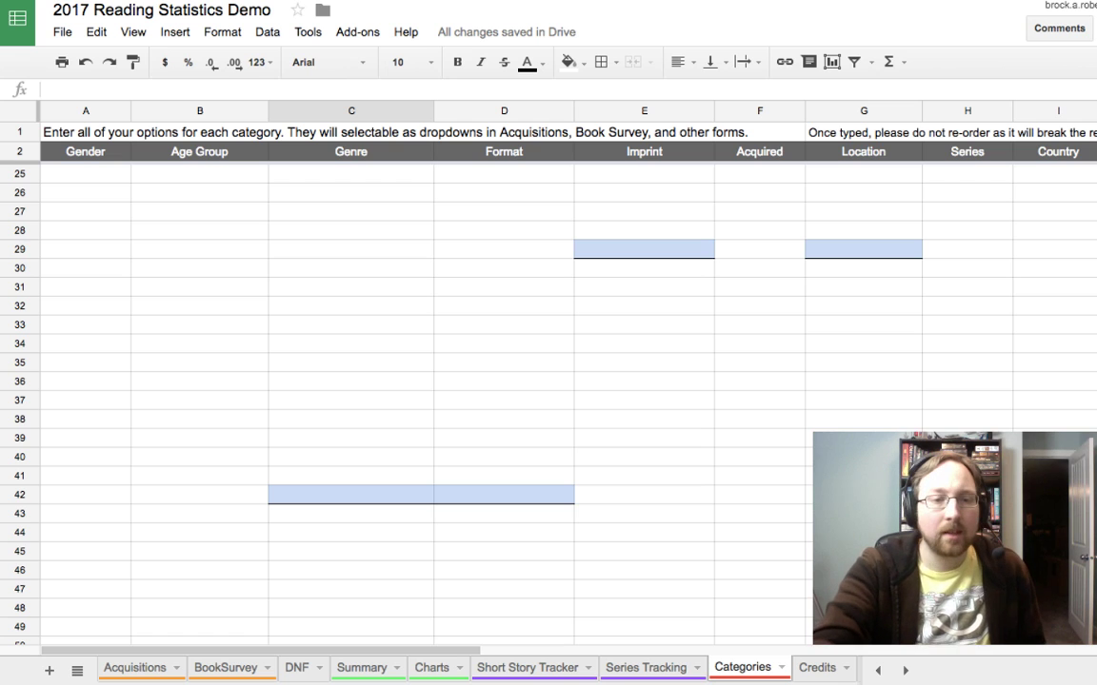
left_click(350, 494)
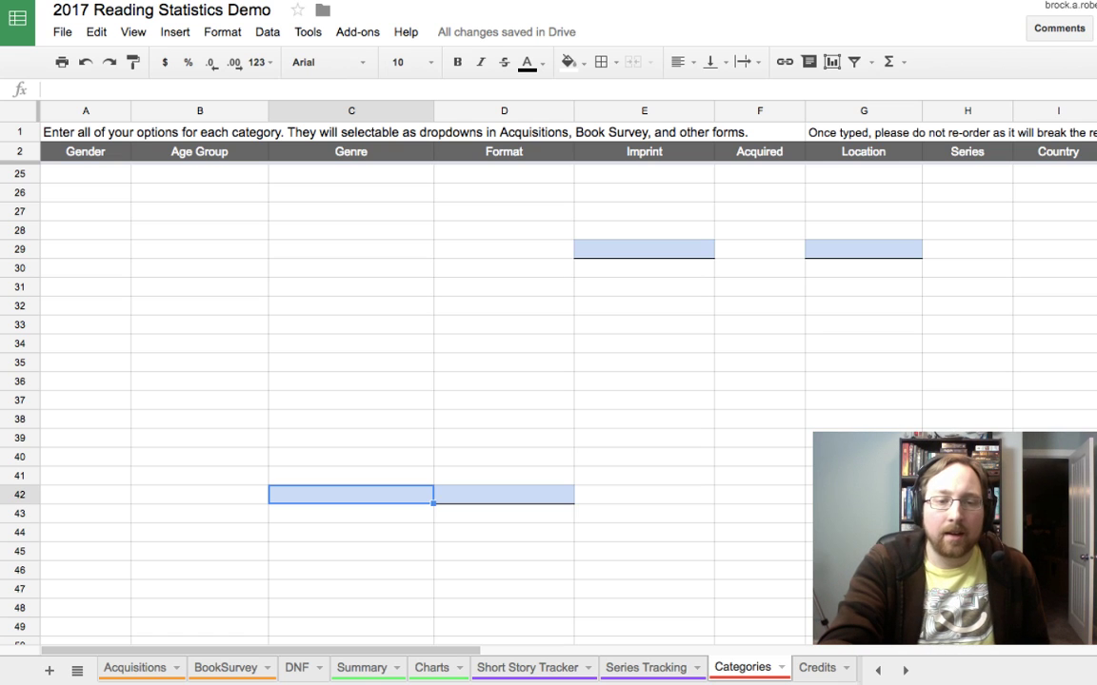
Step: Look across row 42 of the Categories sheet to compare the Genre and Format limits with the neighbouring columns
left_click(85, 494)
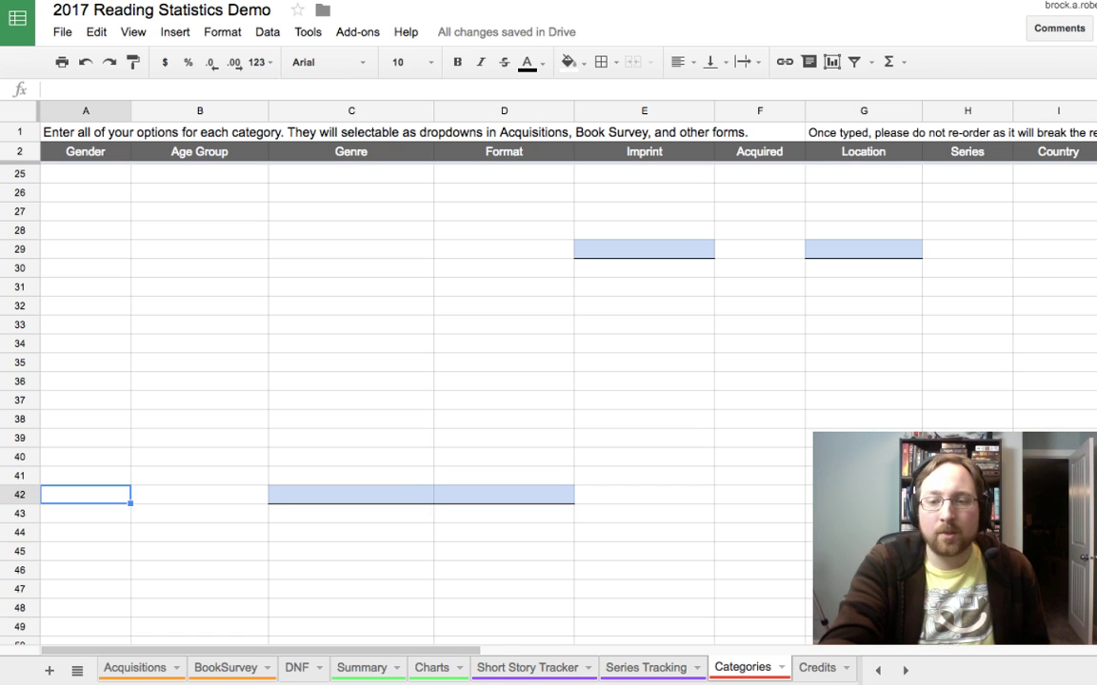
key("Right")
key("Right")
key("Right")
key("Right")
key("Right")
key("Right")
key("Right")
key("Right")
key("Right")
key("Left")
key("Left")
key("Left")
key("Left")
key("Left")
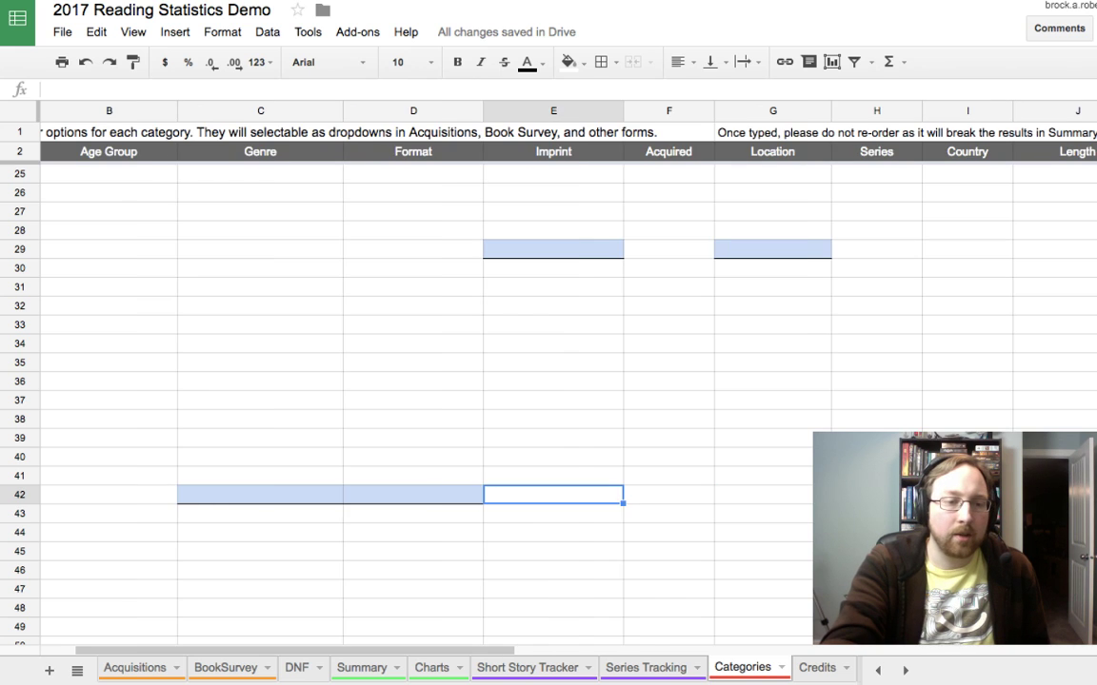
key("Left")
key("Left")
key("Left")
key("Left")
key("Right")
key("Right")
Step: Examine the empty Genre cells beyond the blue limit cell C42 on the Categories sheet
key("Down")
key("Down")
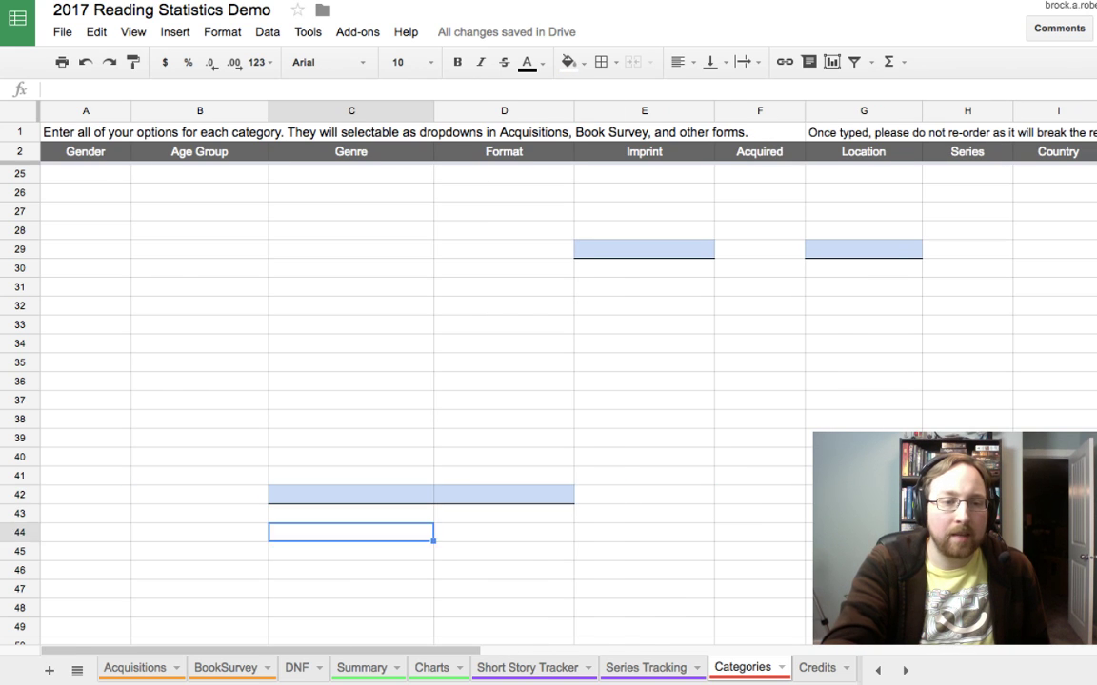
key("Up")
key("Down")
key("Down")
key("Down")
key("Down")
key("Down")
key("Down")
key("Down")
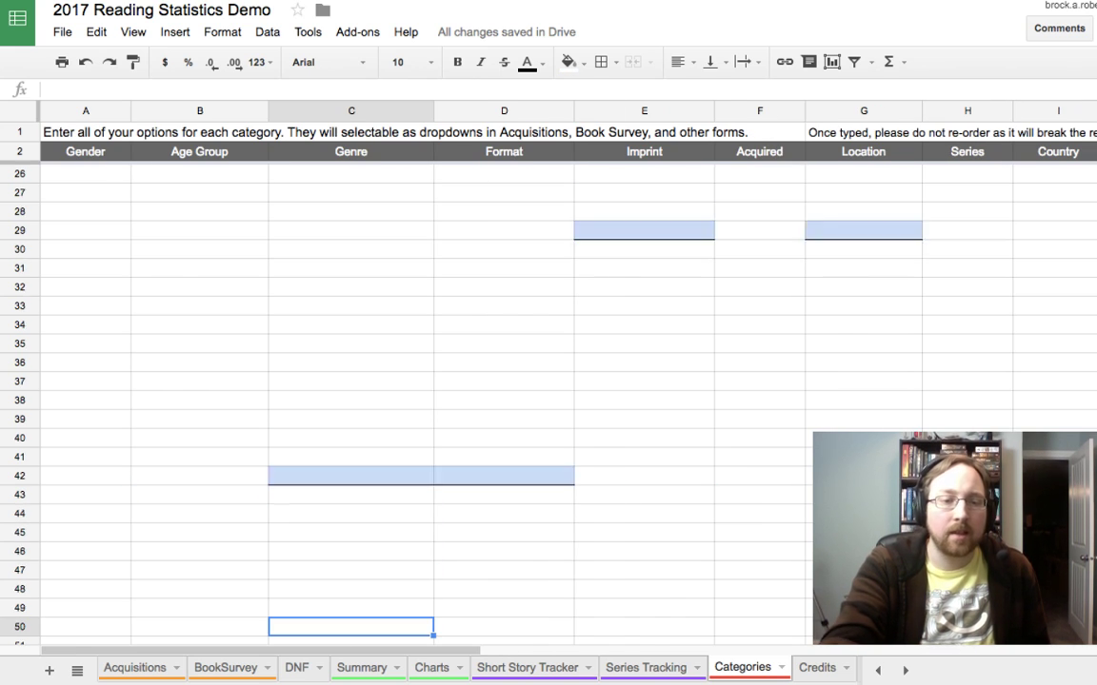
key("Down")
key("Down")
key("Down")
key("Down")
key("Up")
key("Up")
key("Up")
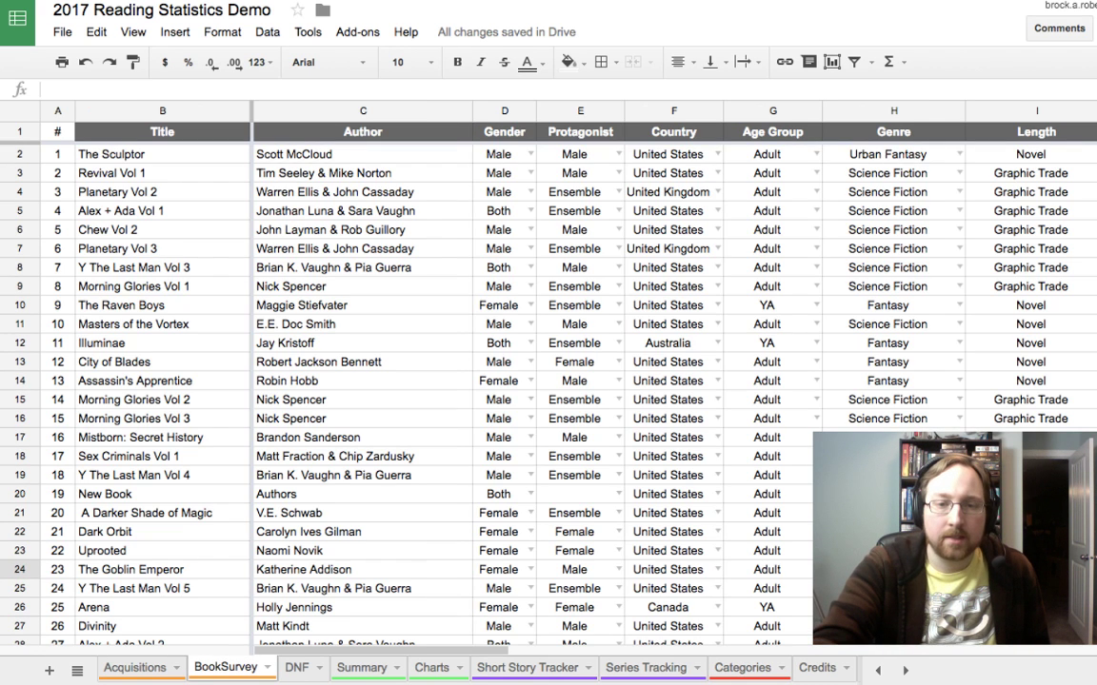
Step: View the Country dropdown choices for Planetary Vol 3 on the BookSurvey sheet without choosing another value
left_click(717, 249)
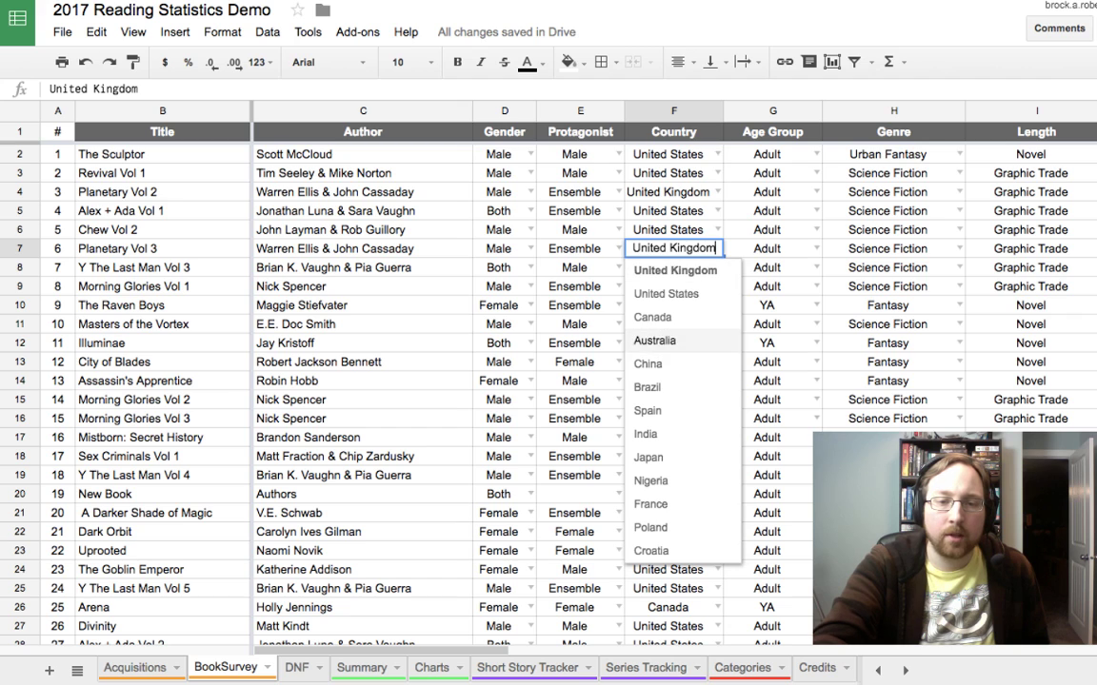
left_click(362, 304)
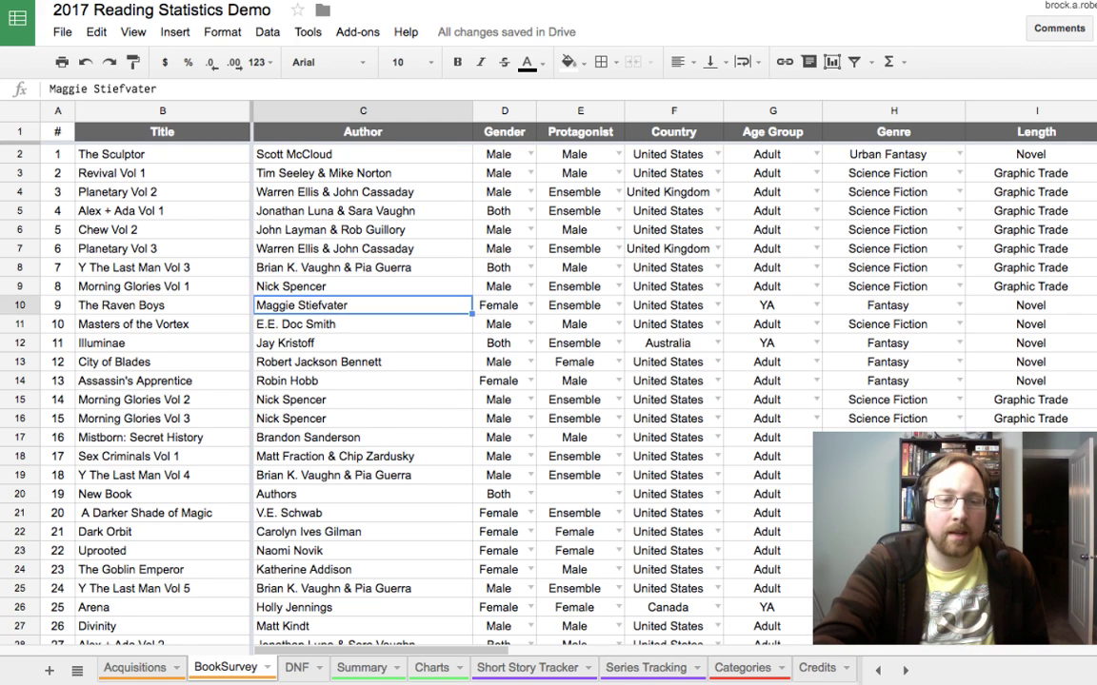
Step: Review the Genre section of the Summary sheet from its first row down to the Total Books rows
left_click(361, 667)
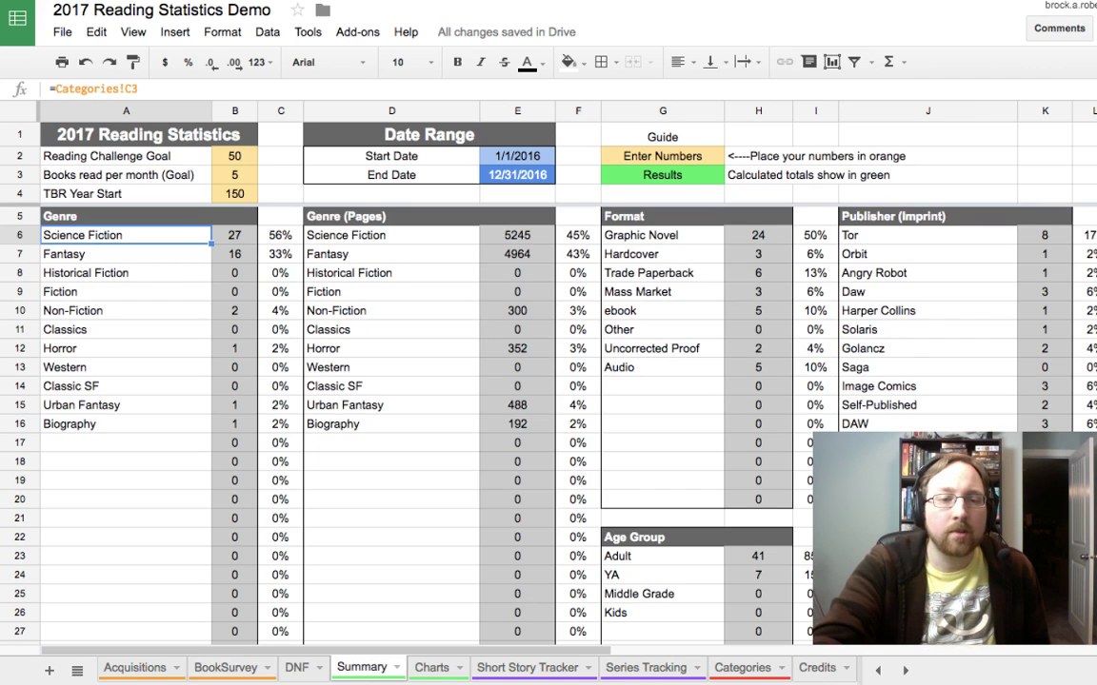
scroll(493, 380, "down", 5)
scroll(493, 419, "down", 10)
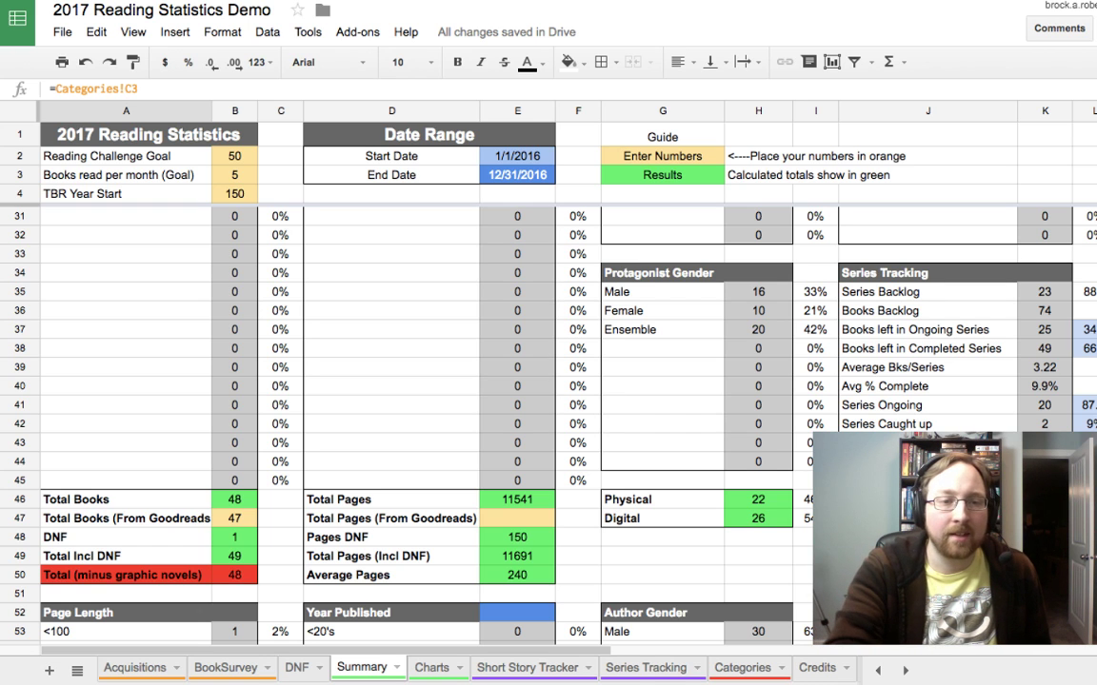
scroll(493, 419, "up", 13)
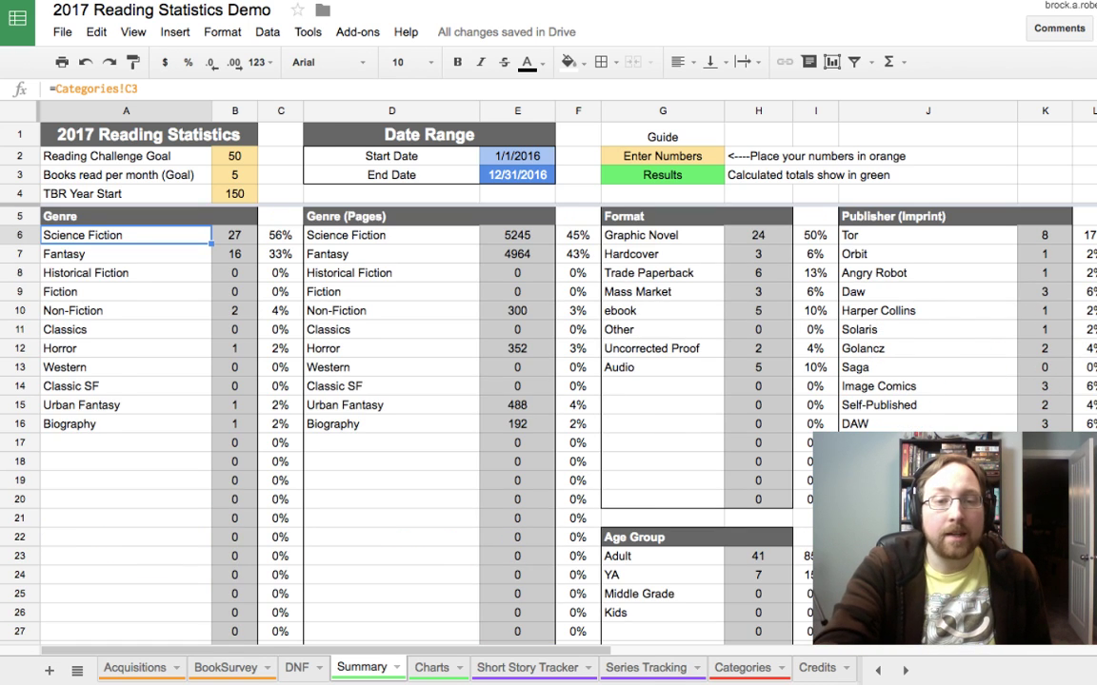
scroll(493, 419, "down", 1)
scroll(493, 419, "up", 1)
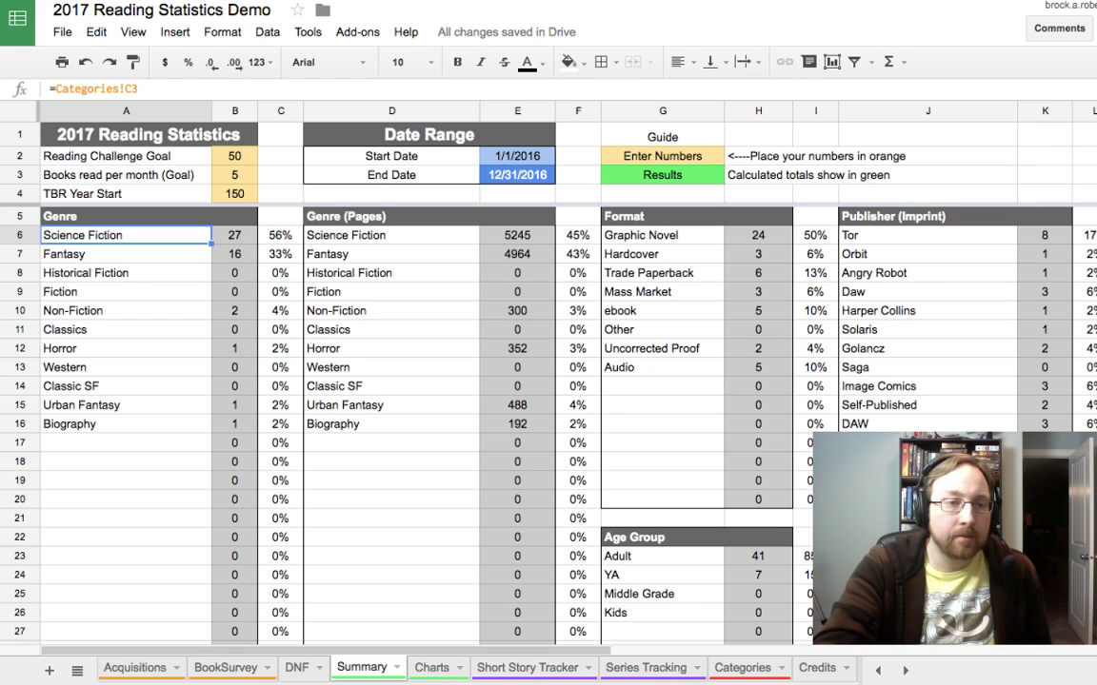
Step: Compare the Categories reference behind the blank Genre label in Summary cell A17 with the Science Fiction label in A6
left_click(126, 443)
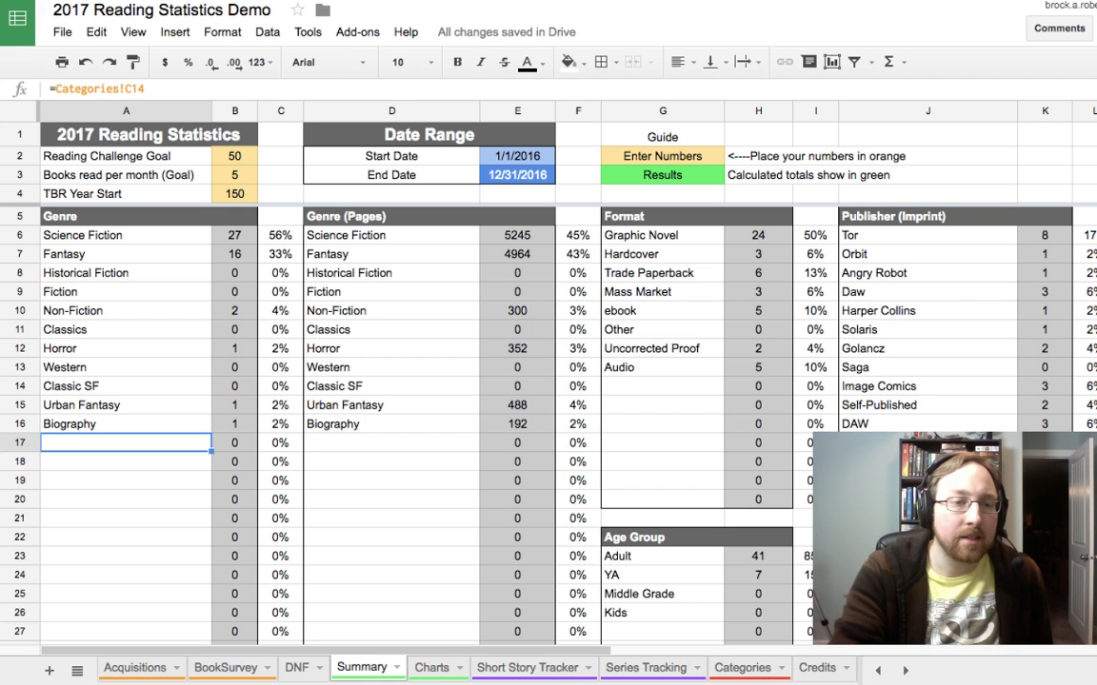
left_click(234, 235)
key("Left")
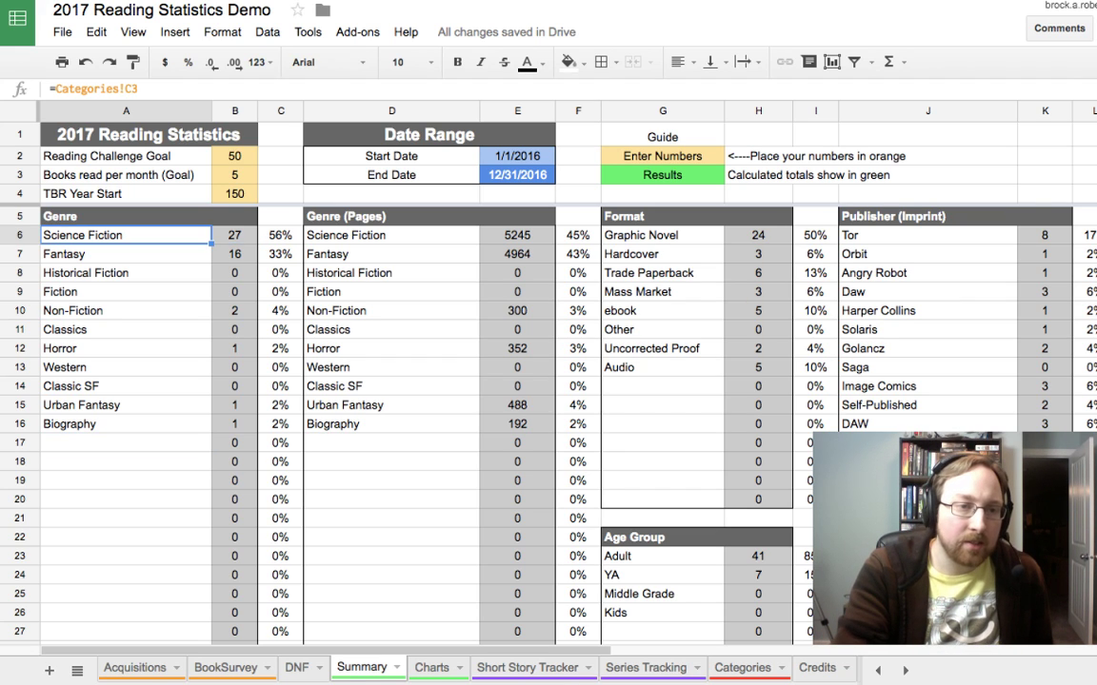
Step: Step through the Genre label formulas in Summary column A from Science Fiction downward, checking each reference to the Categories sheet
key("Down")
key("Down")
key("Down")
key("Down")
key("Down")
key("Down")
key("Down")
key("Down")
key("Down")
key("Up")
key("Up")
key("Up")
key("Up")
key("Up")
key("Up")
key("Up")
key("Up")
key("Up")
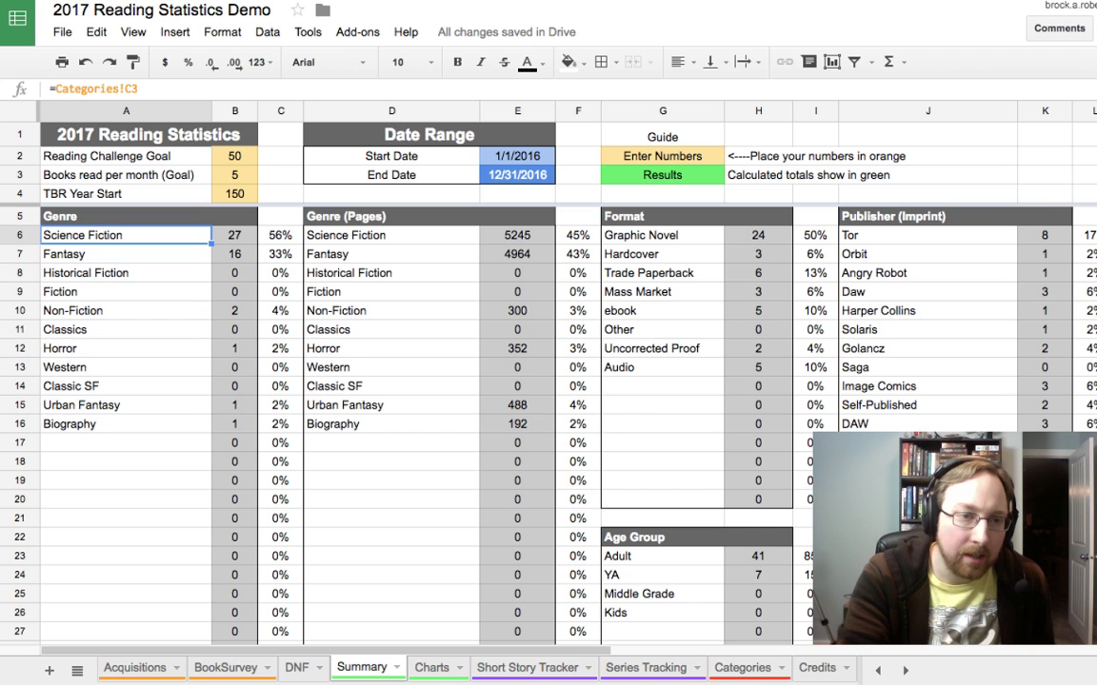
key("Down")
key("Down")
key("Down")
key("Down")
key("Down")
key("Down")
key("Down")
key("Down")
key("Down")
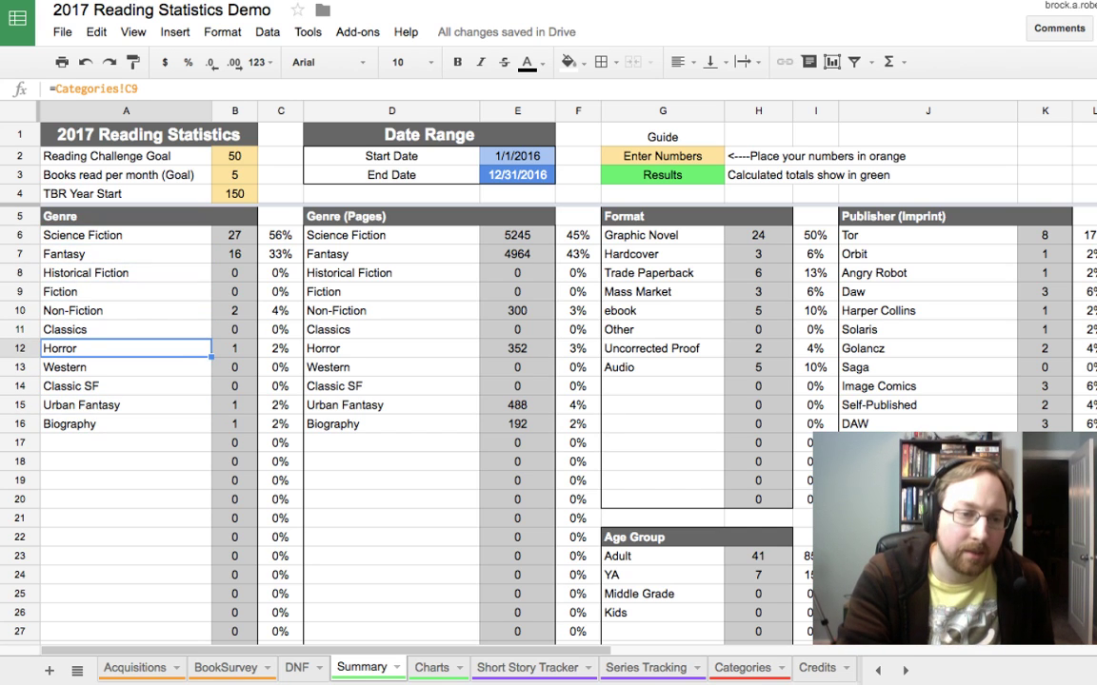
Step: Trace the remaining Genre label references in Summary column A from Horror down to the last row above Total Books
key("Down")
key("Down")
key("Down")
key("Down")
key("Down")
key("Down")
key("Down")
key("Down")
key("Down")
key("Down")
key("Down")
key("Down")
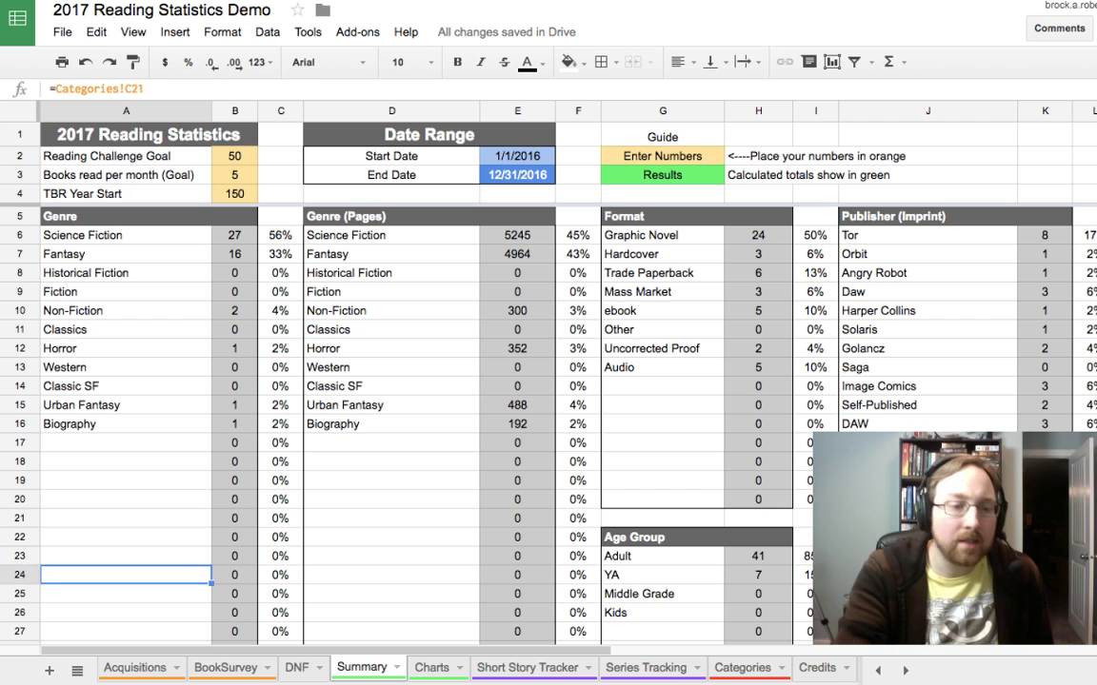
key("Down")
key("Down")
key("Down")
key("Down")
key("Down")
key("Down")
key("Down")
key("Down")
key("Down")
key("Down")
key("Down")
key("Down")
key("Down")
key("Down")
key("Down")
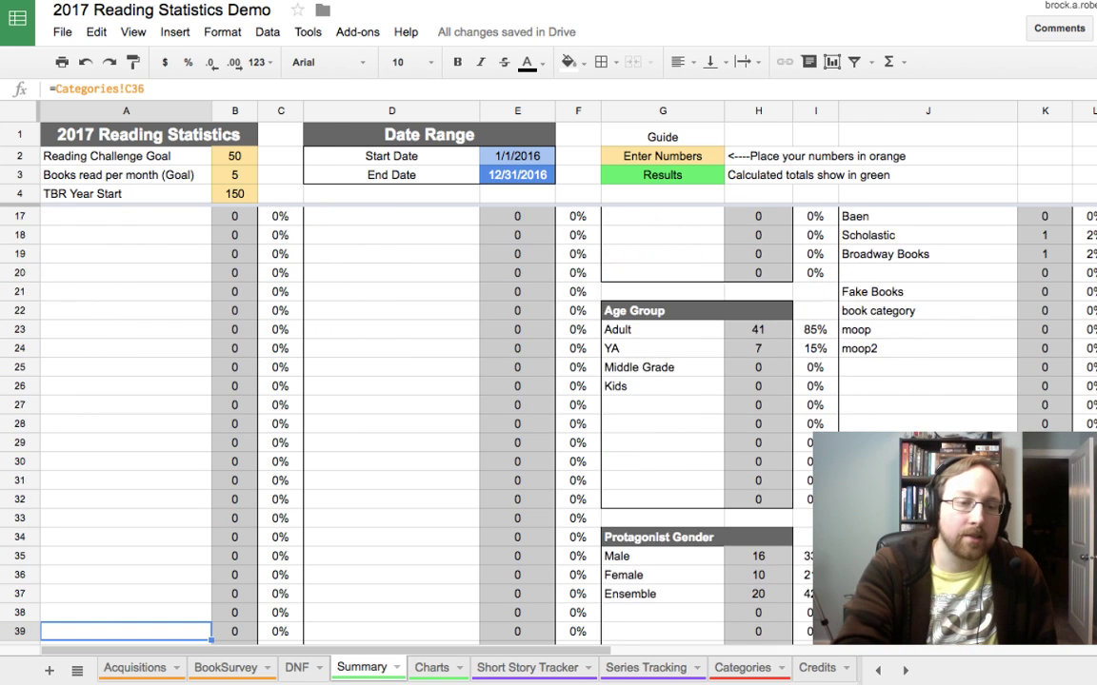
key("Down")
key("Down")
key("Down")
key("Down")
key("Down")
key("Down")
key("Down")
key("Down")
key("Down")
key("Down")
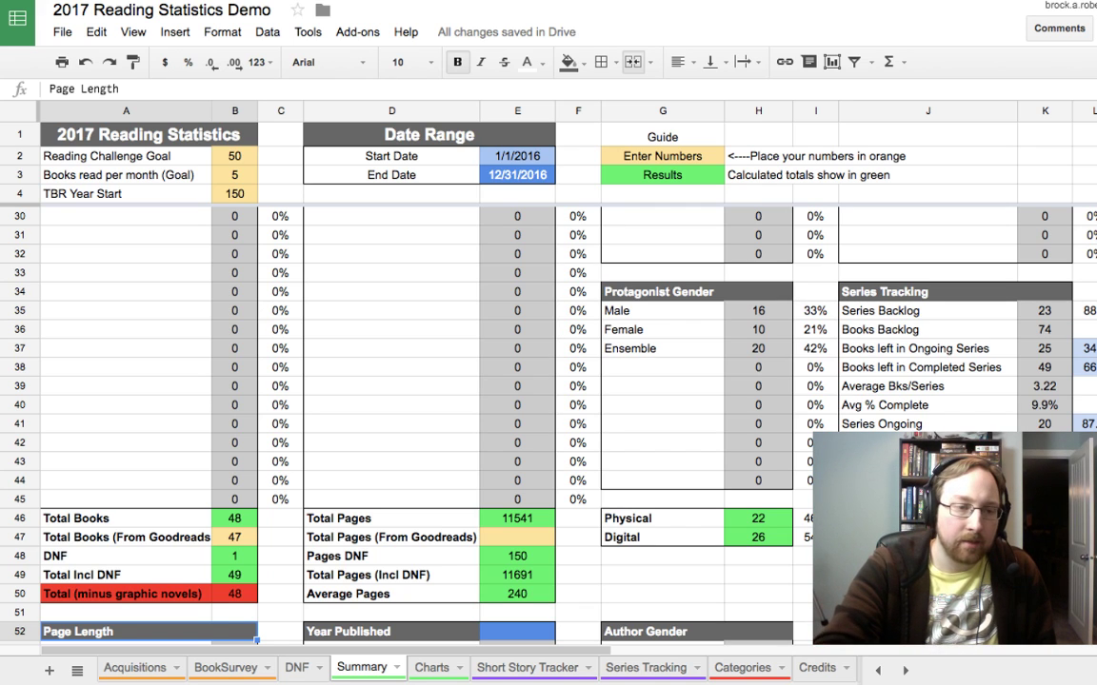
key("Up")
key("Up")
key("Up")
key("Up")
key("Up")
key("Up")
key("Up")
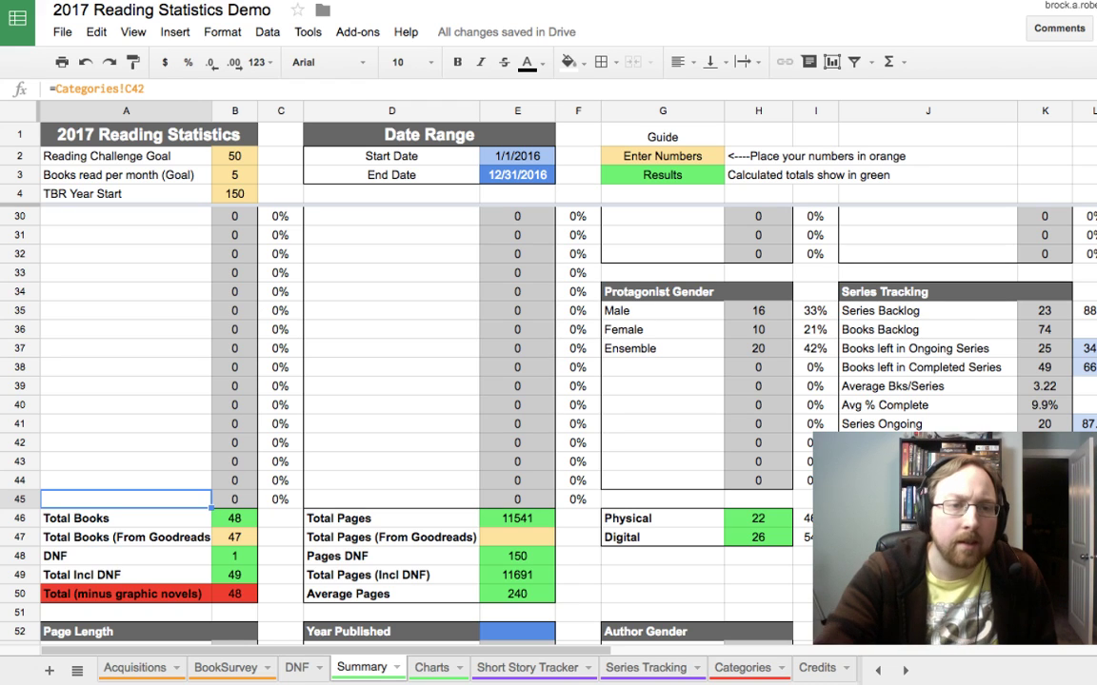
Step: Inspect the row 45 count, label and page-sum formulas in the Genre tables for their Categories reference, leaving them unedited
left_click(234, 498)
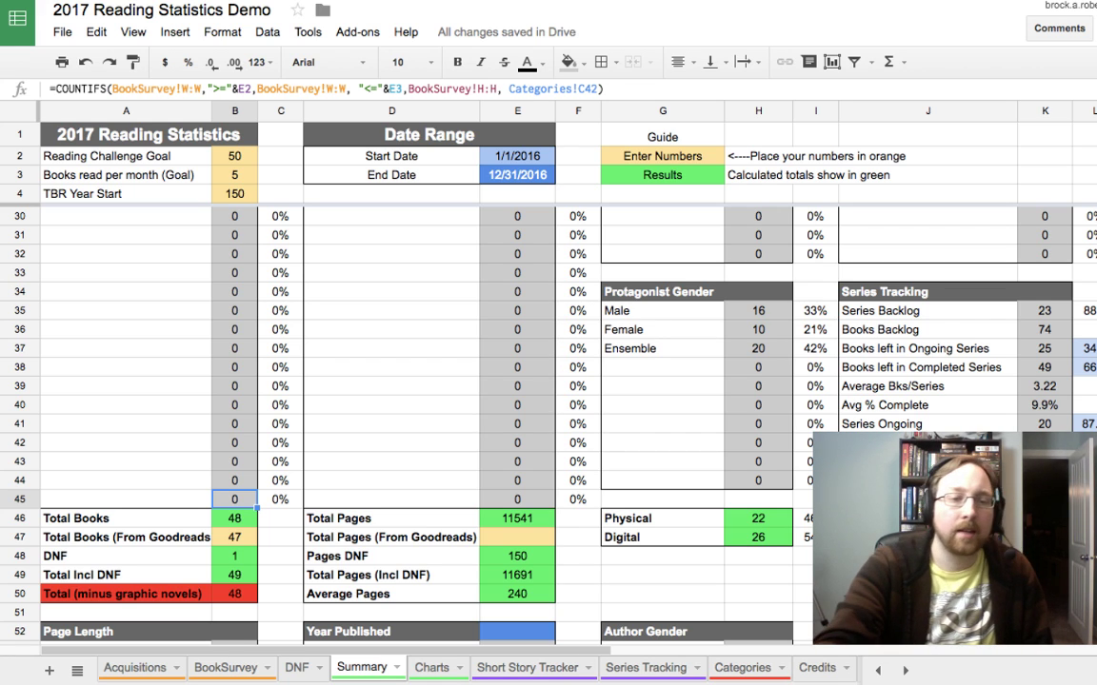
left_click(391, 499)
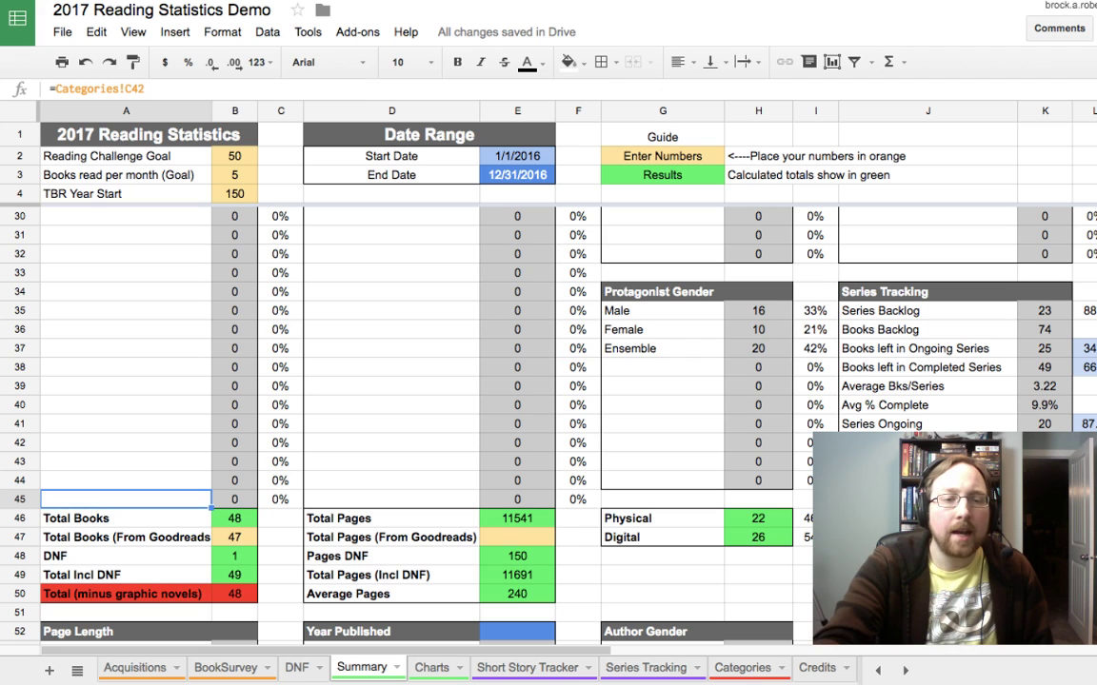
key("Right")
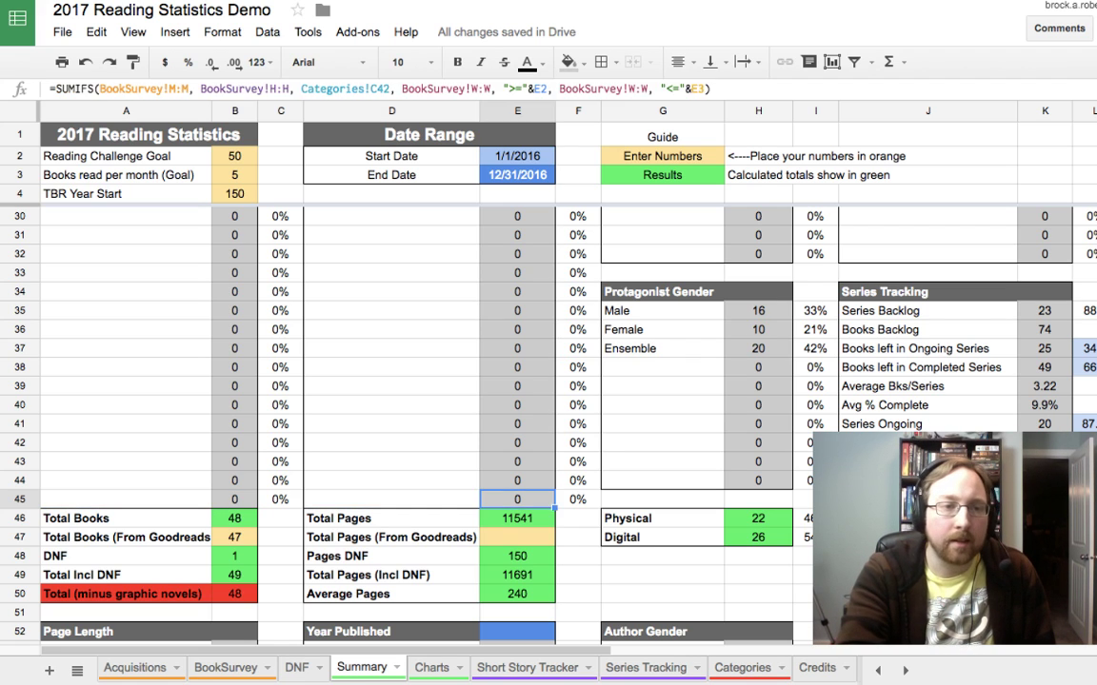
key("Left")
key("Right")
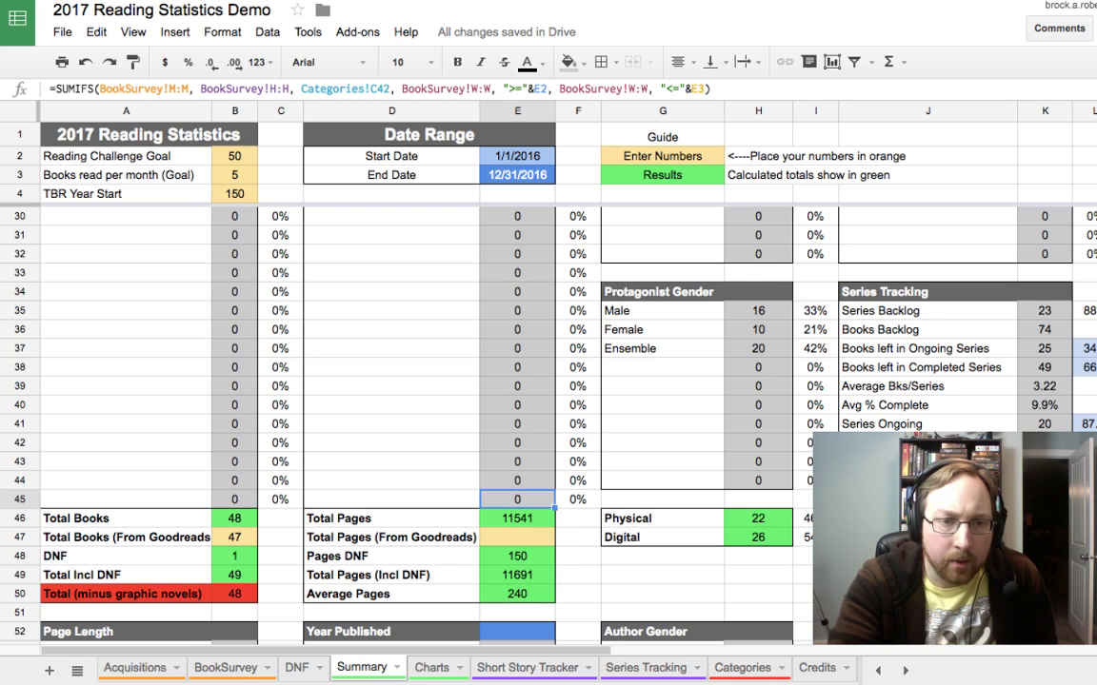
left_click(363, 89)
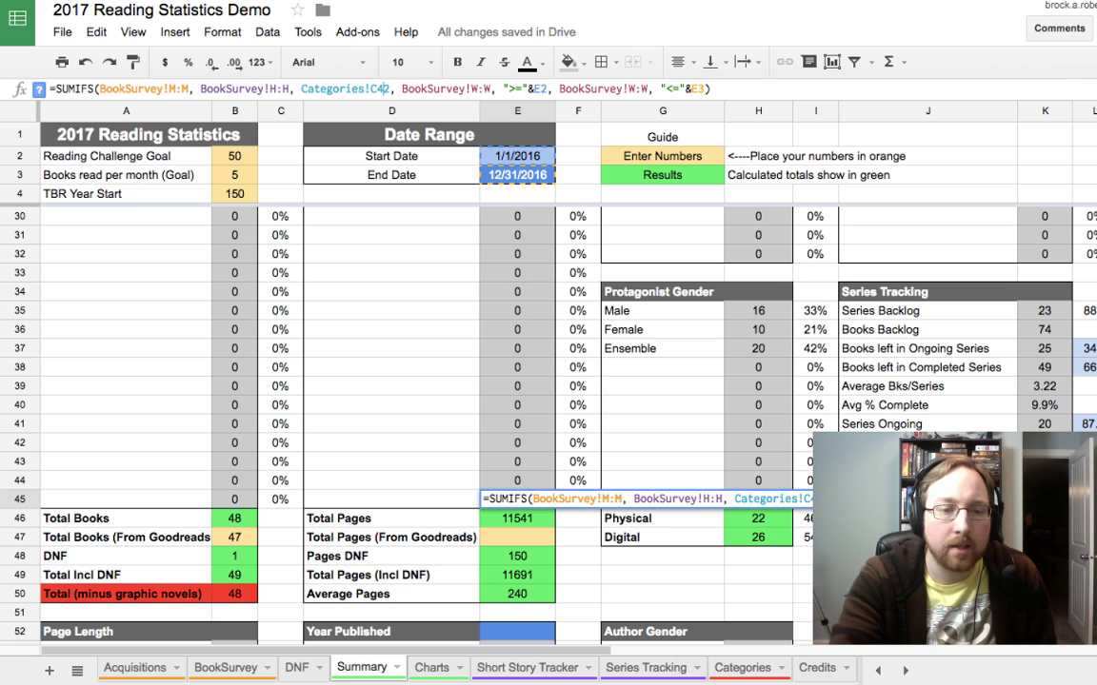
key("Escape")
key("Left")
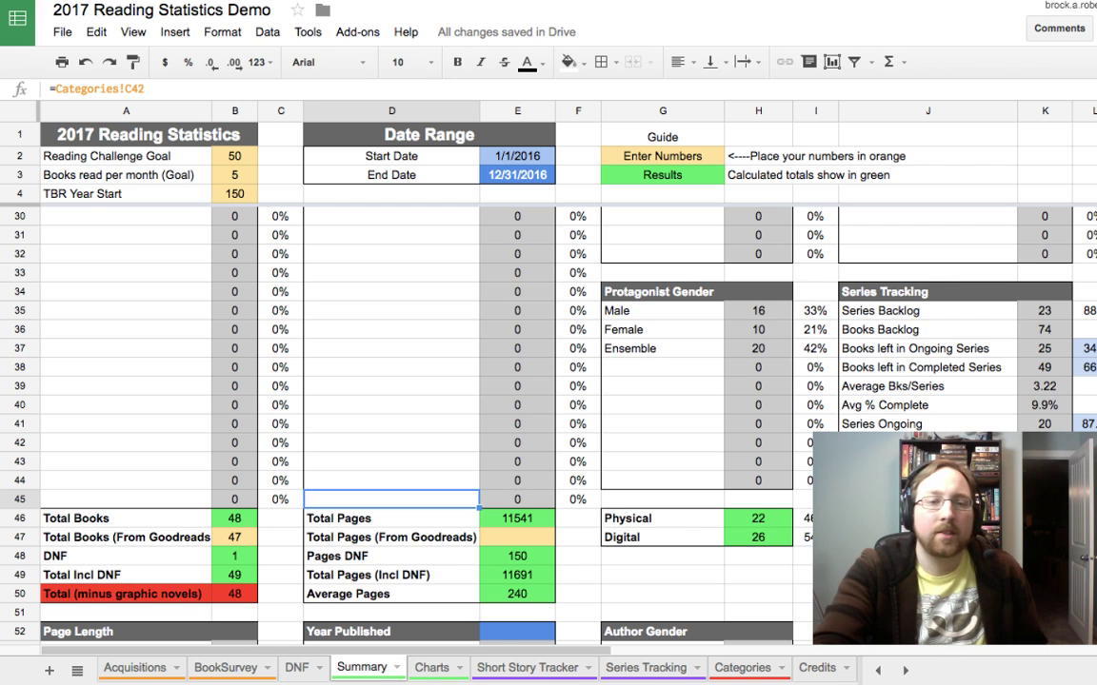
Step: Review the row limits of the Genre, Format, Age Group, Publisher and Location tables on the Summary sheet
scroll(495, 419, "up", 6)
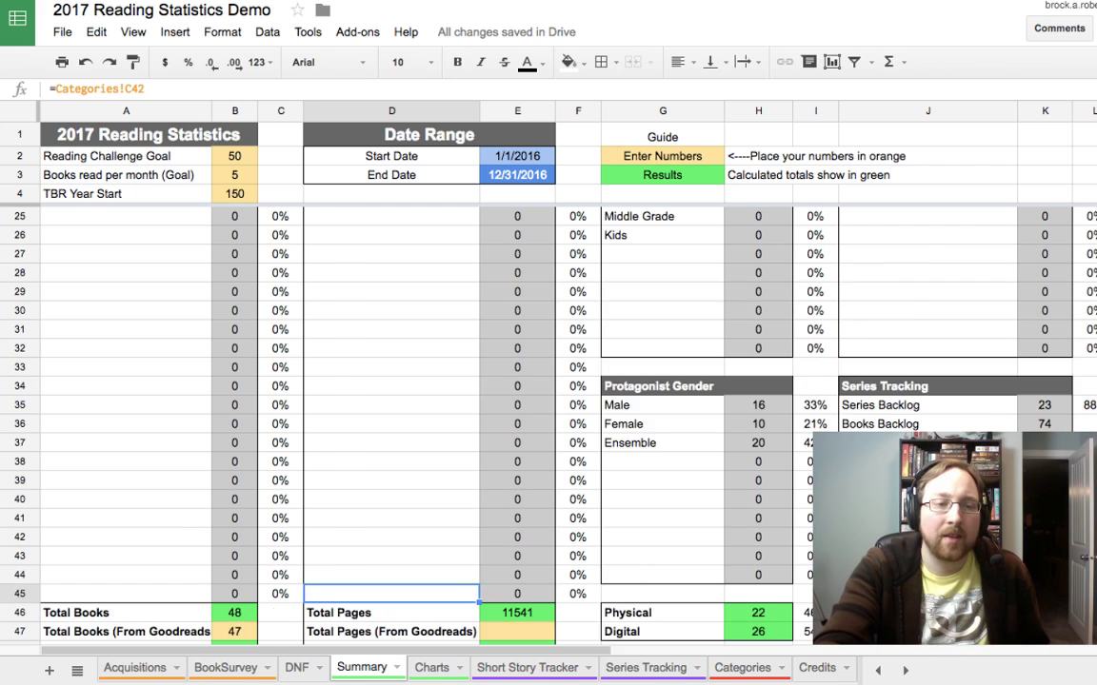
scroll(495, 419, "up", 2)
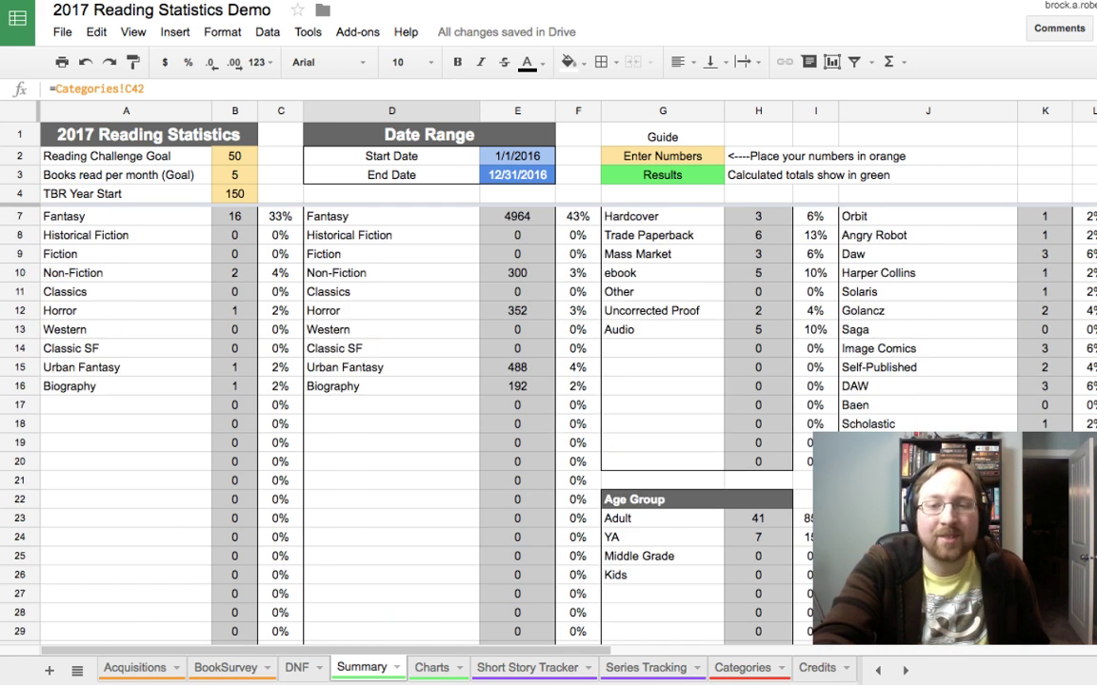
scroll(495, 419, "down", 4)
scroll(495, 418, "down", 1)
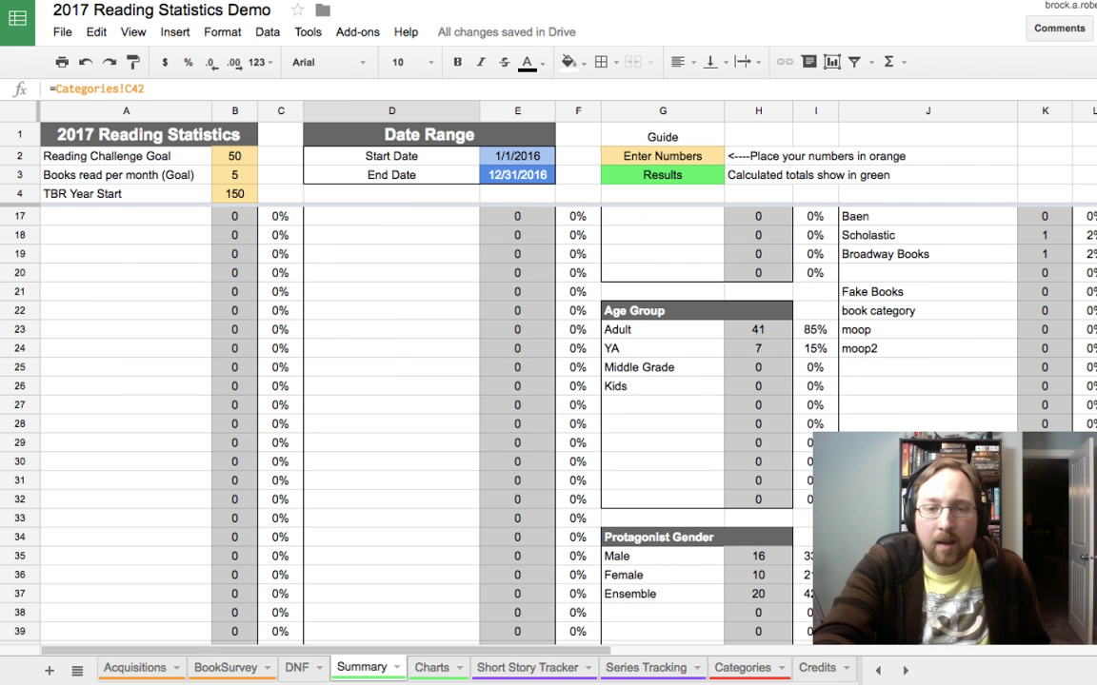
scroll(495, 419, "up", 3)
scroll(495, 418, "up", 1)
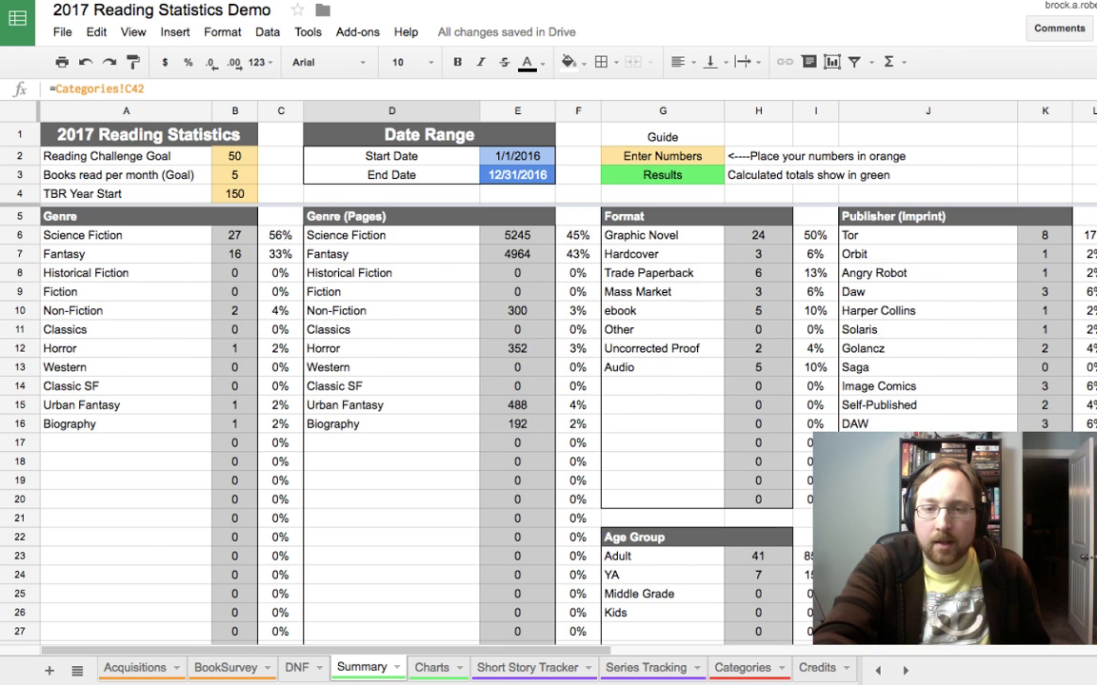
scroll(495, 419, "right", 2)
scroll(495, 419, "down", 4)
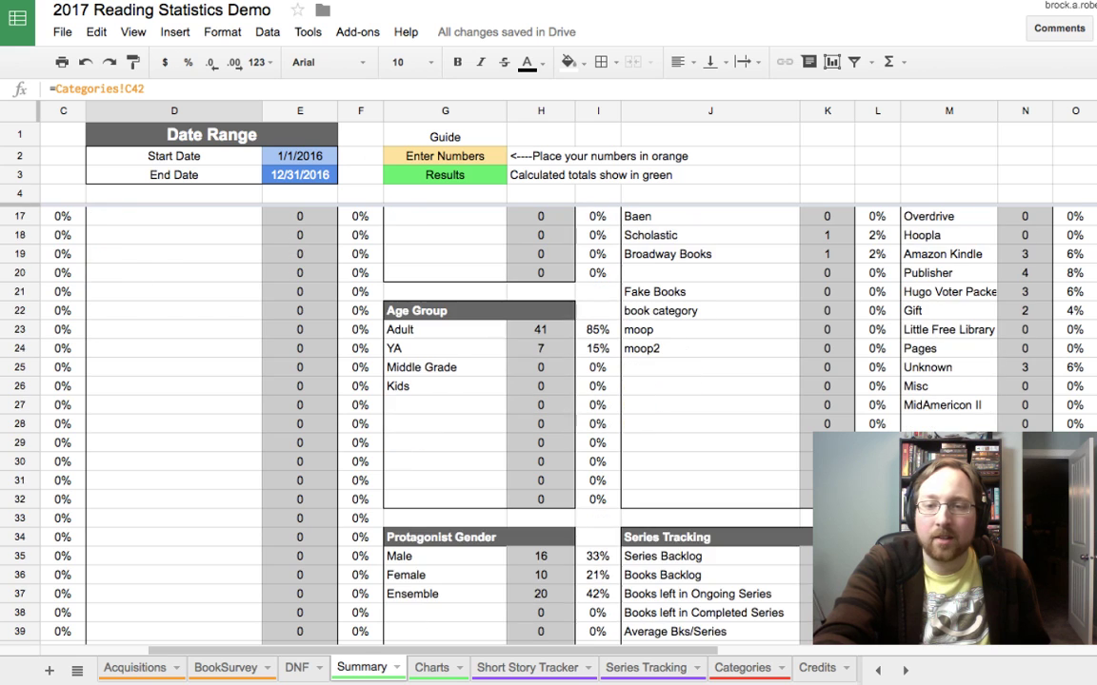
scroll(495, 419, "up", 3)
scroll(495, 419, "up", 2)
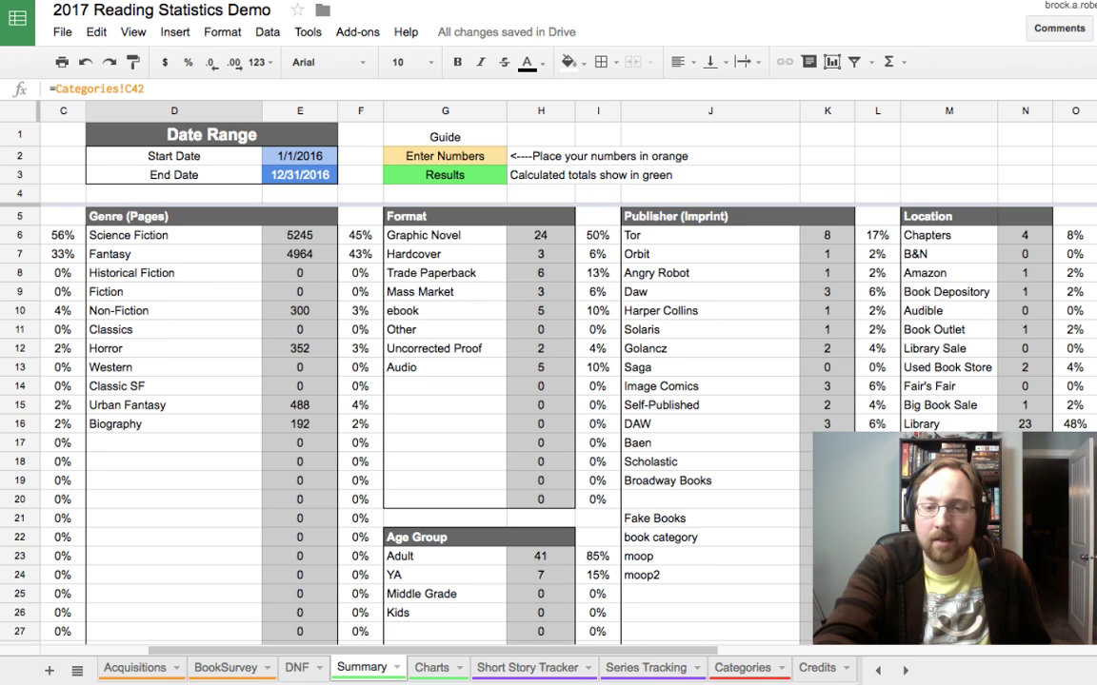
scroll(495, 419, "down", 3)
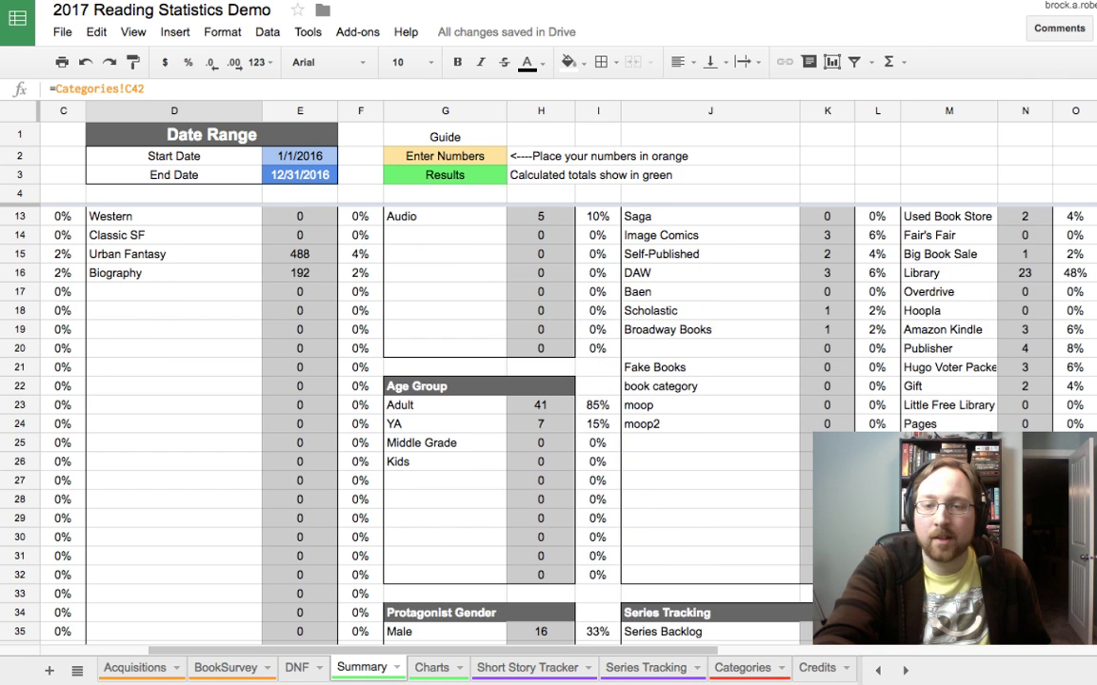
scroll(495, 419, "up", 2)
scroll(495, 418, "down", 3)
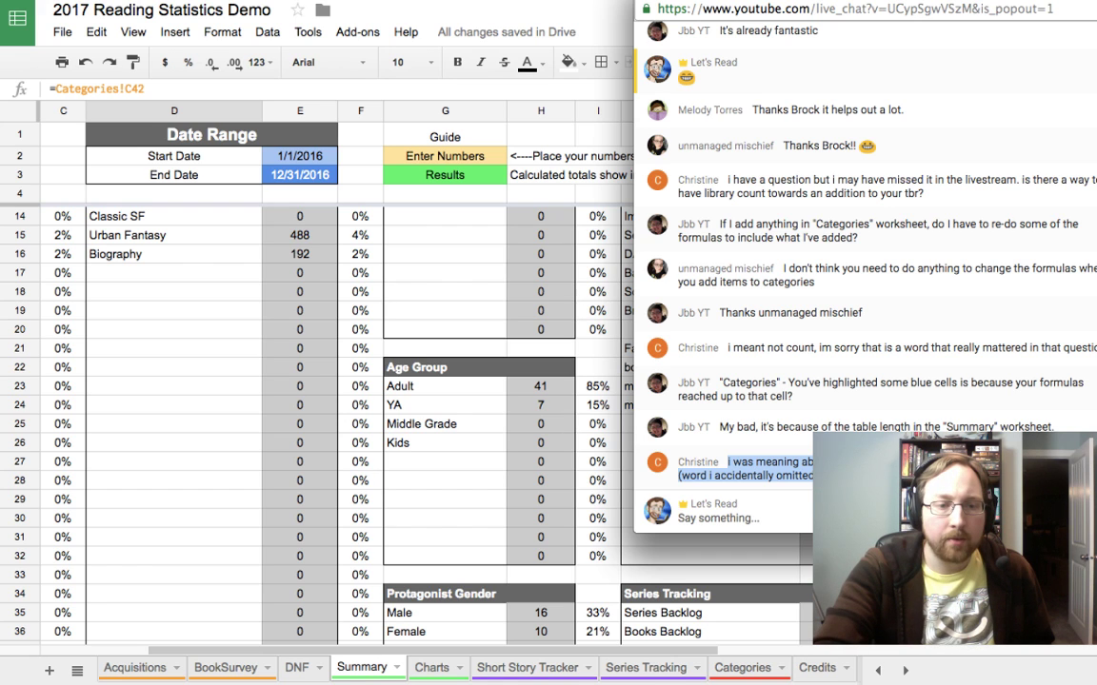
Step: Dismiss the live chat window and review the Acquisitions sheet's columns and book list down to its last entries
key("super+grave")
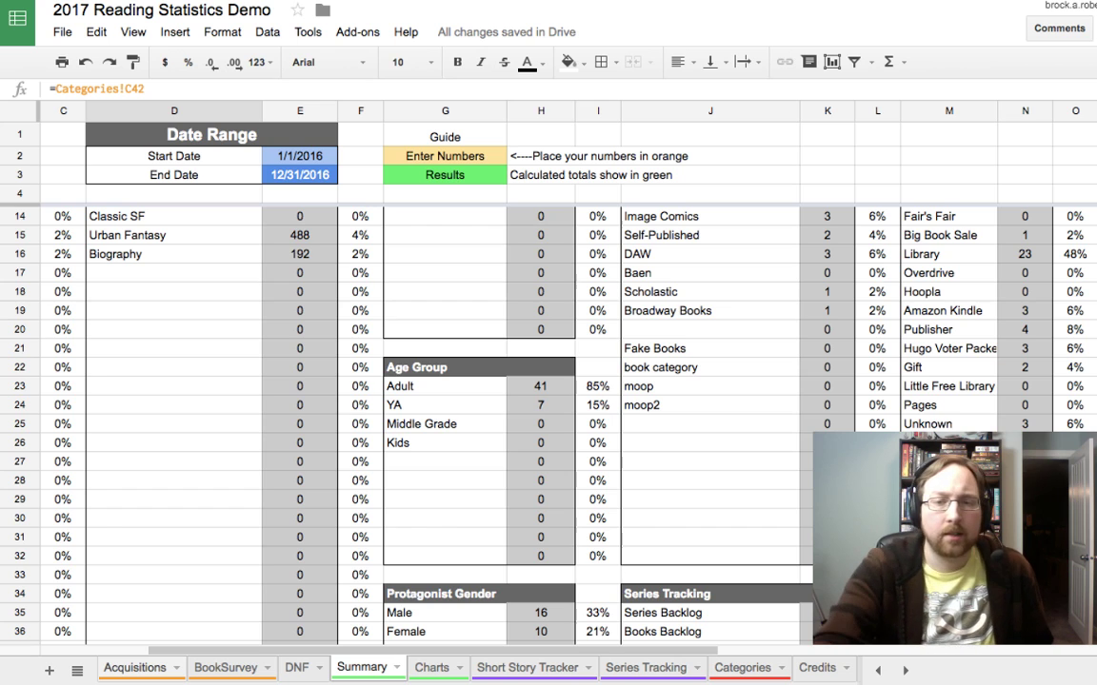
left_click(134, 668)
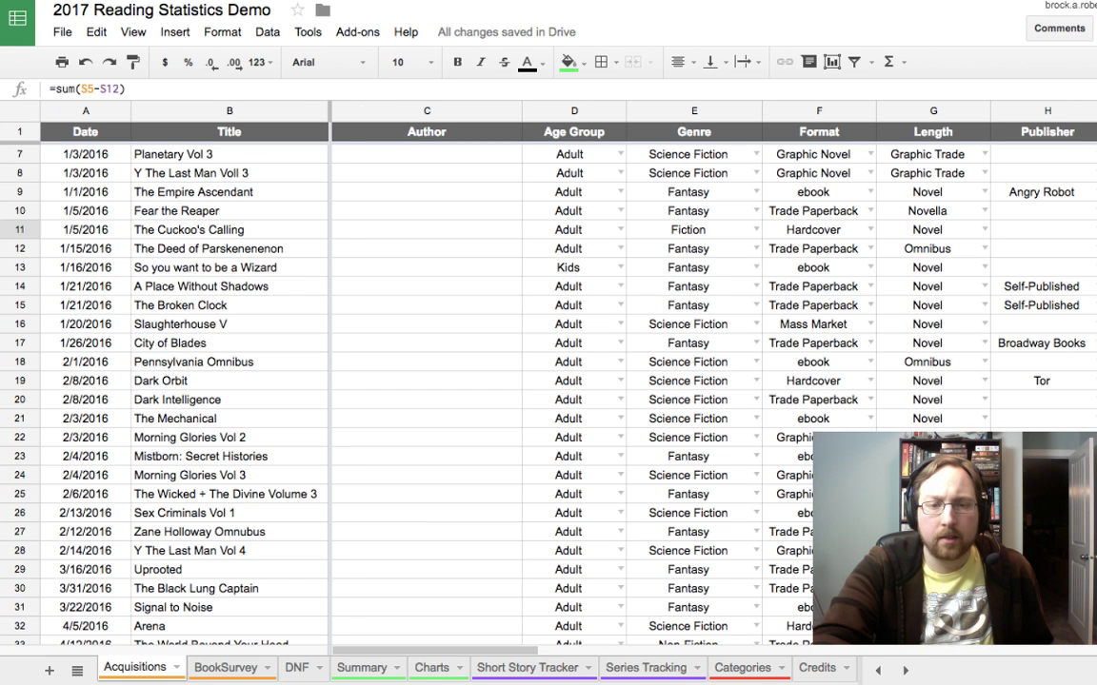
scroll(666, 380, "right", 2)
scroll(667, 381, "left", 2)
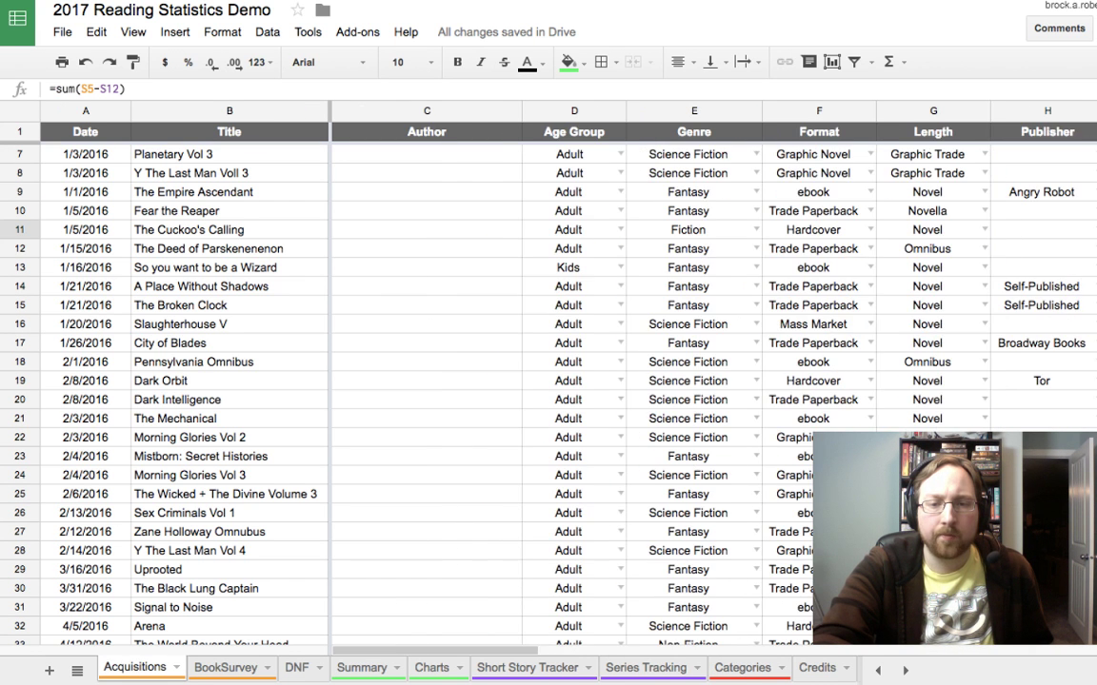
scroll(667, 381, "right", 8)
scroll(666, 380, "left", 8)
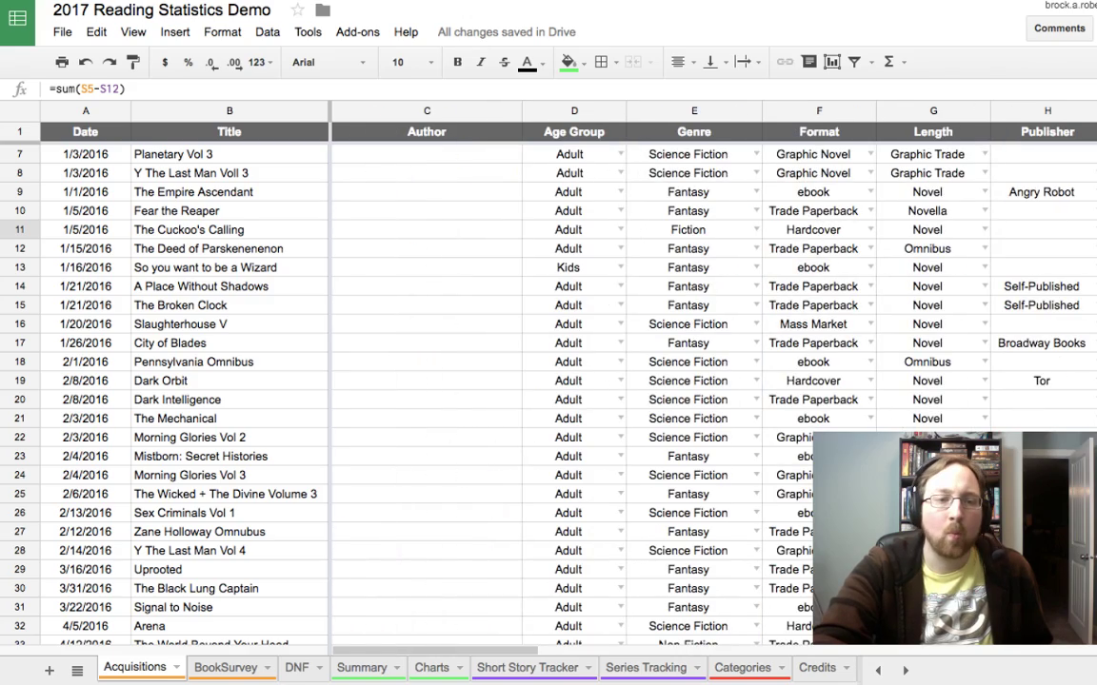
scroll(476, 380, "down", 13)
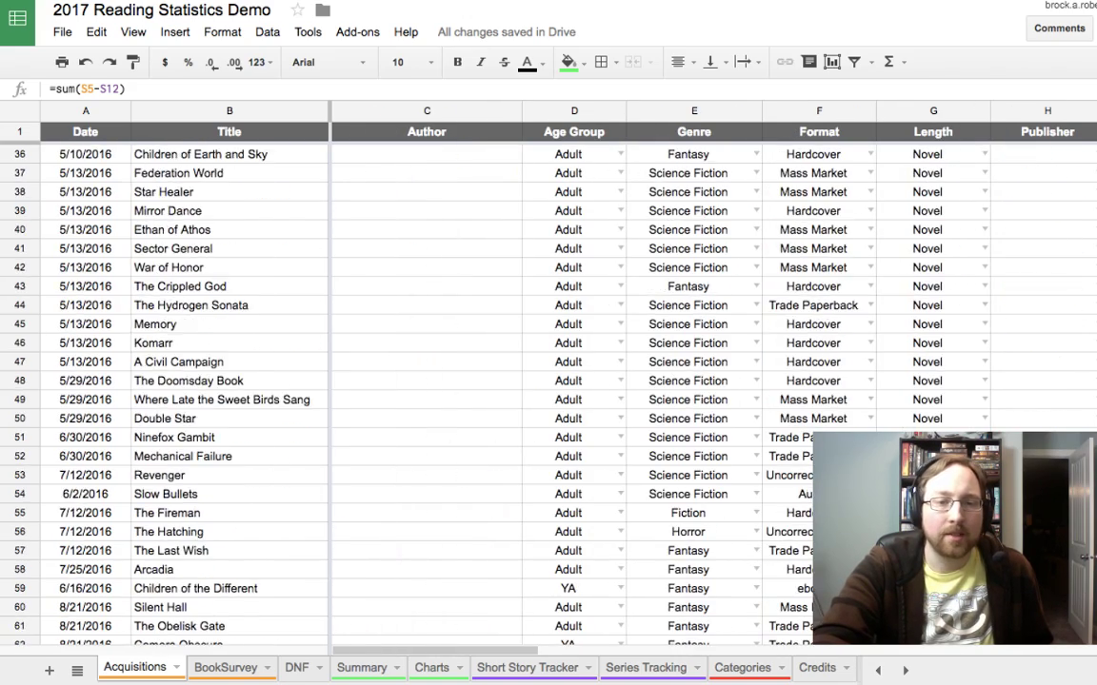
scroll(476, 381, "down", 10)
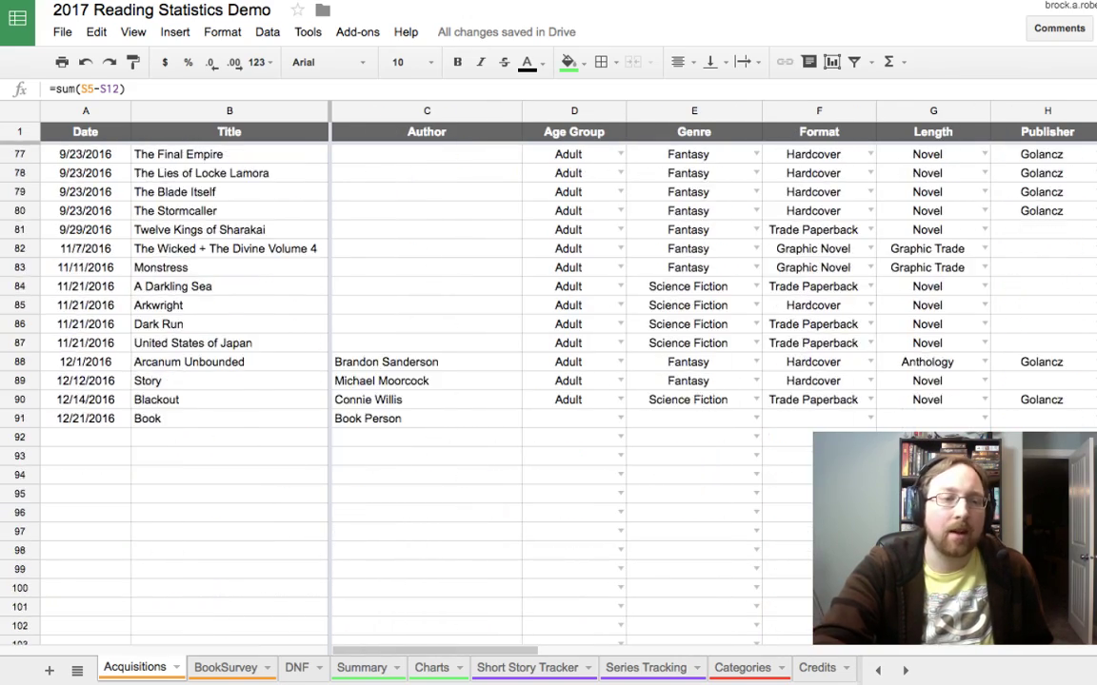
left_click(84, 456)
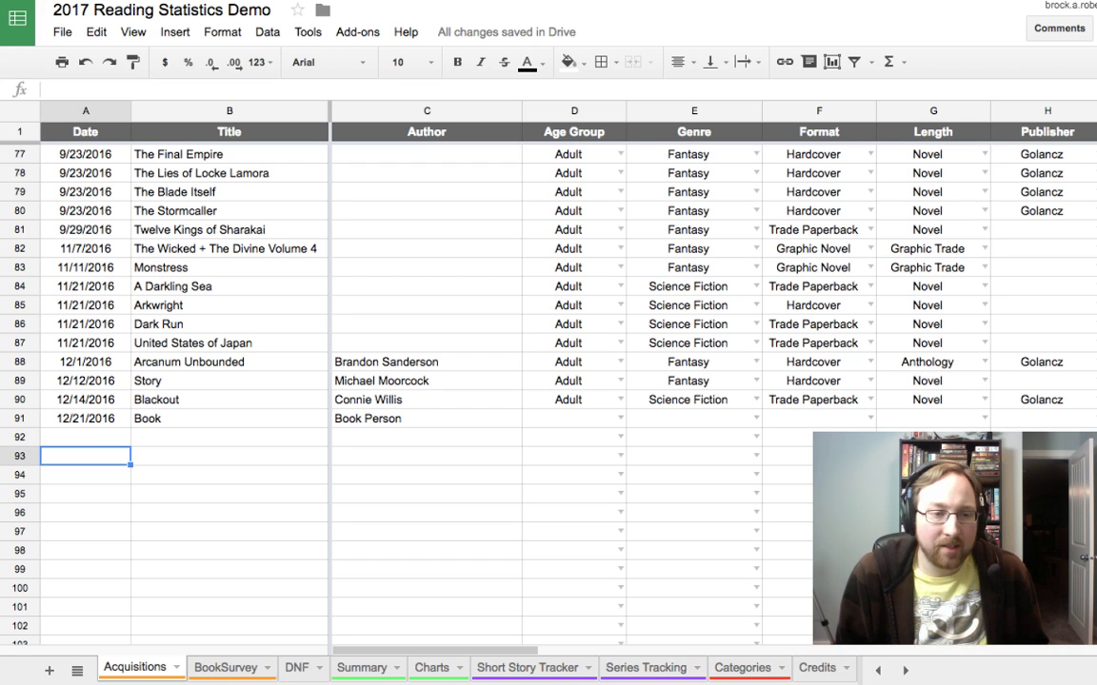
type("Jan")
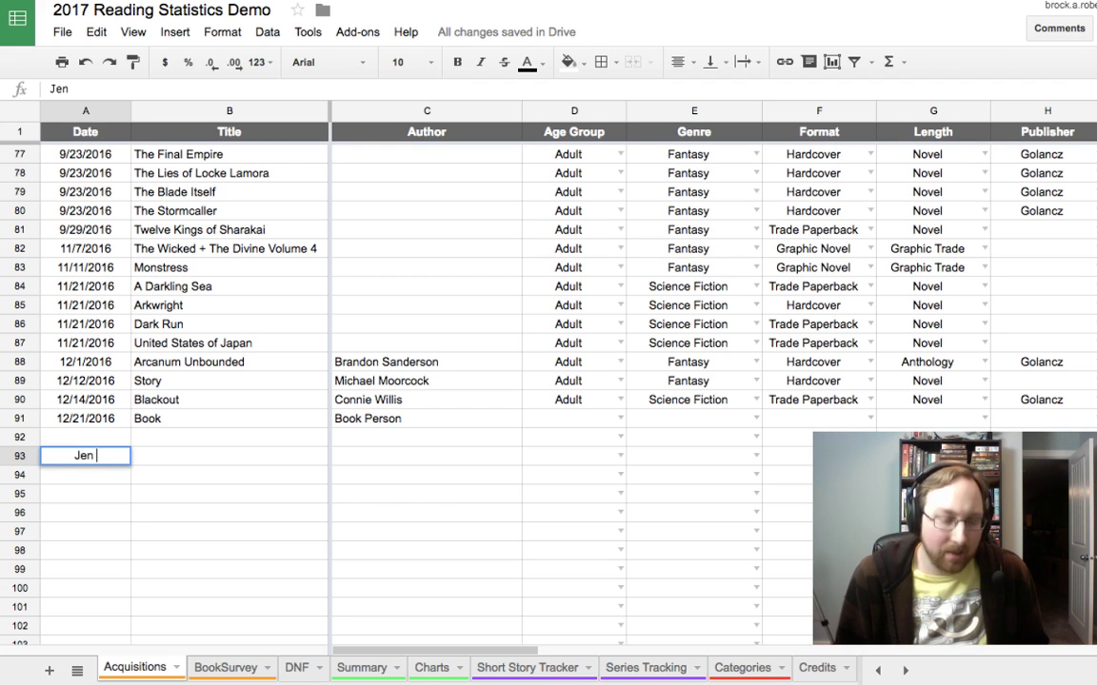
key("BackSpace")
key("BackSpace")
type("an")
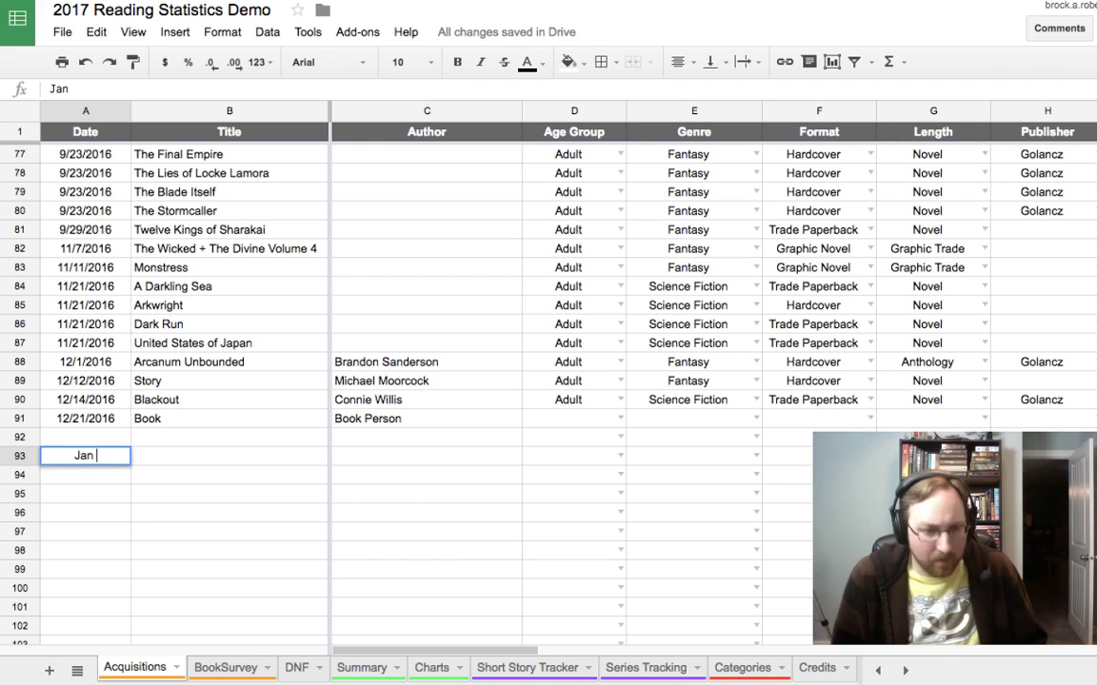
key("Escape")
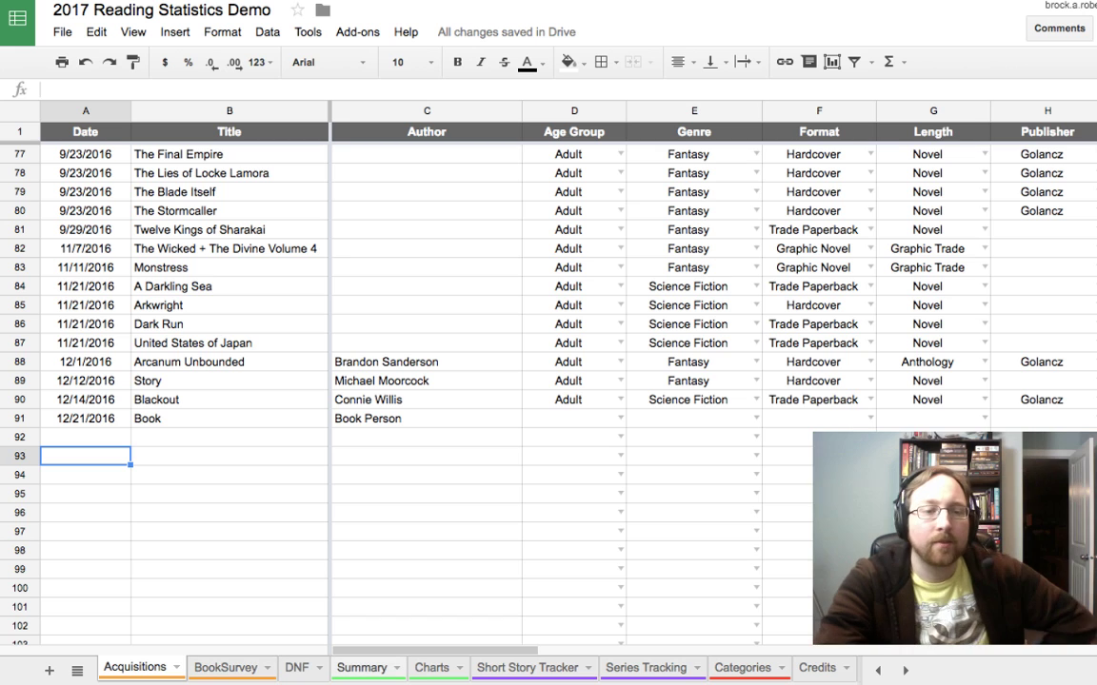
Step: Locate the Reading Challenge Goal table on the Summary sheet and inspect its Jan Est. and Actual cells
left_click(361, 667)
scroll(495, 419, "down", 10)
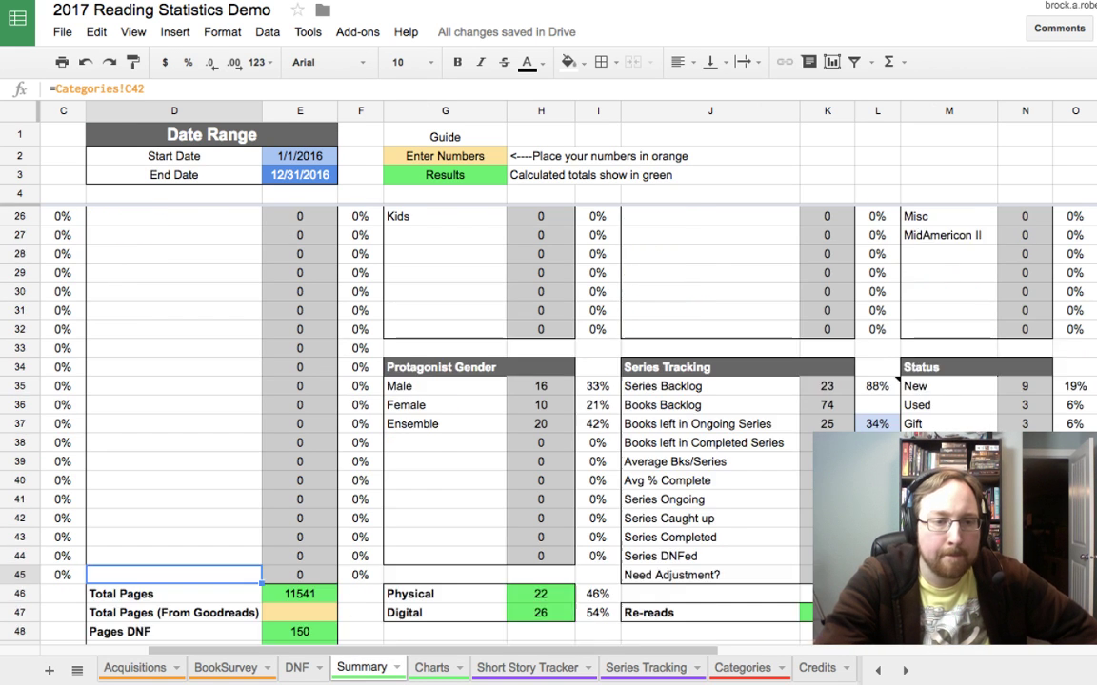
scroll(495, 419, "down", 15)
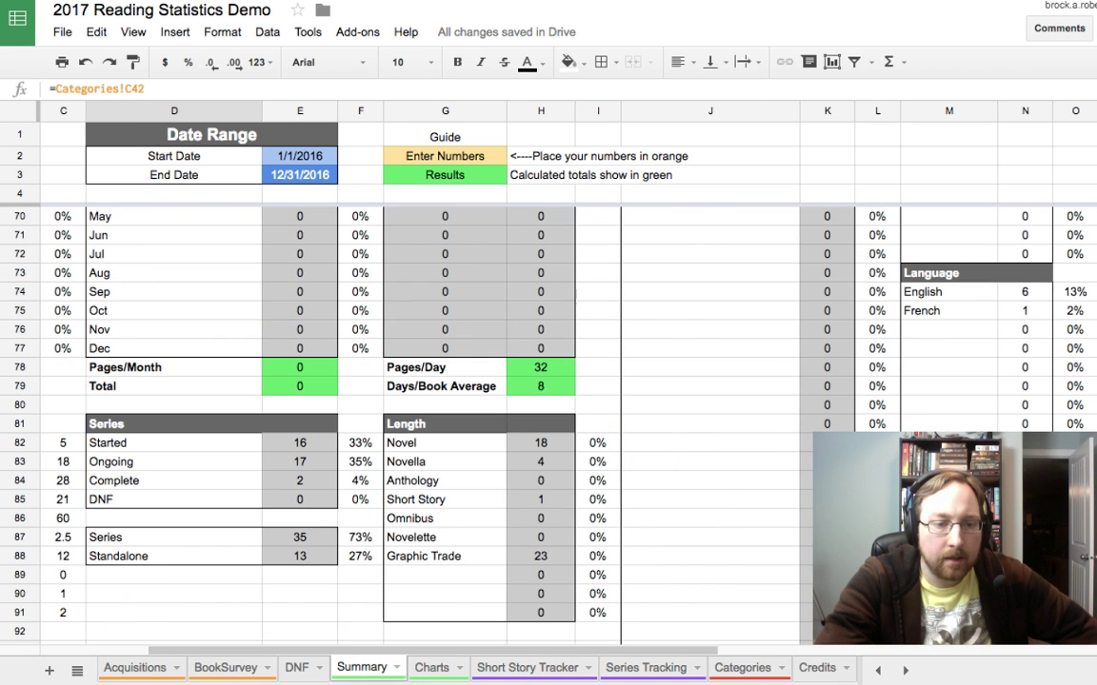
scroll(495, 418, "down", 13)
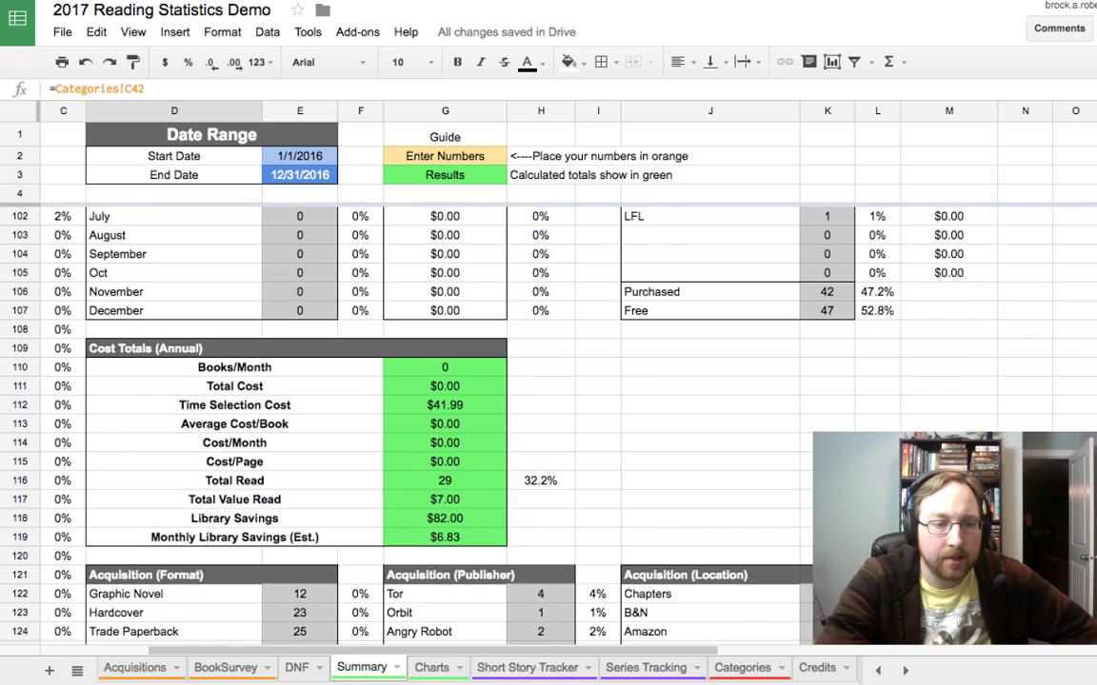
scroll(495, 418, "left", 3)
scroll(495, 419, "down", 6)
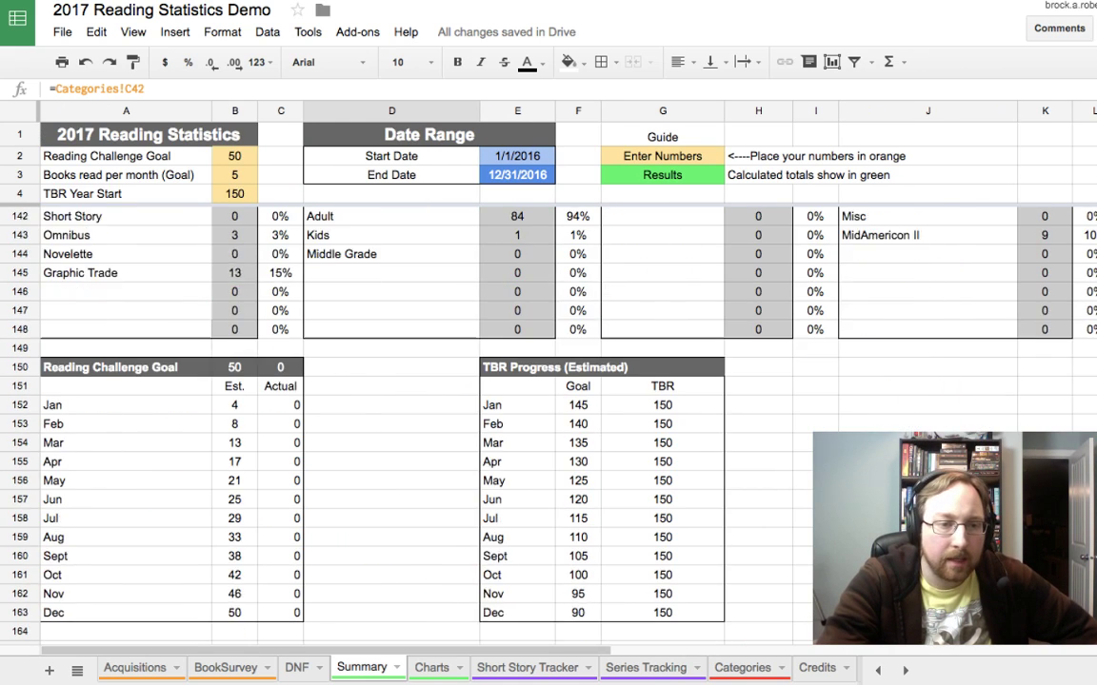
left_click(234, 349)
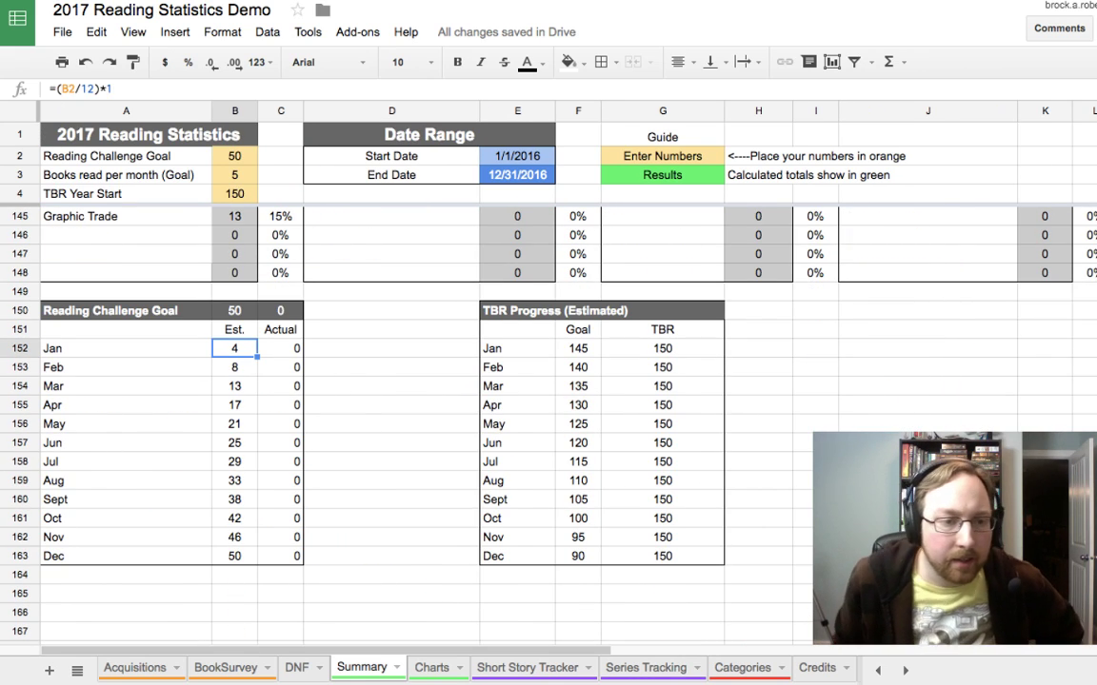
left_click(280, 348)
left_click(234, 349)
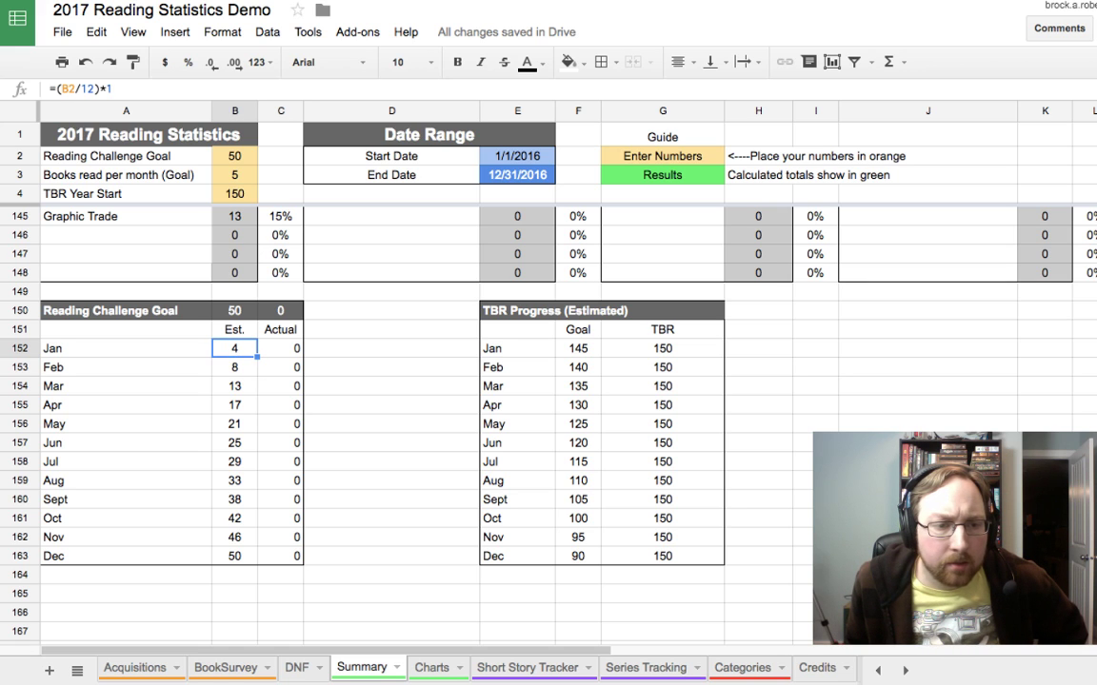
Step: Step through the monthly Est. formulas in the Reading Challenge Goal table below Jan, checking each month's multiplier
key("Down")
key("Down")
key("Down")
key("Down")
key("Down")
key("Down")
key("Down")
key("Down")
key("Down")
key("Up")
key("Up")
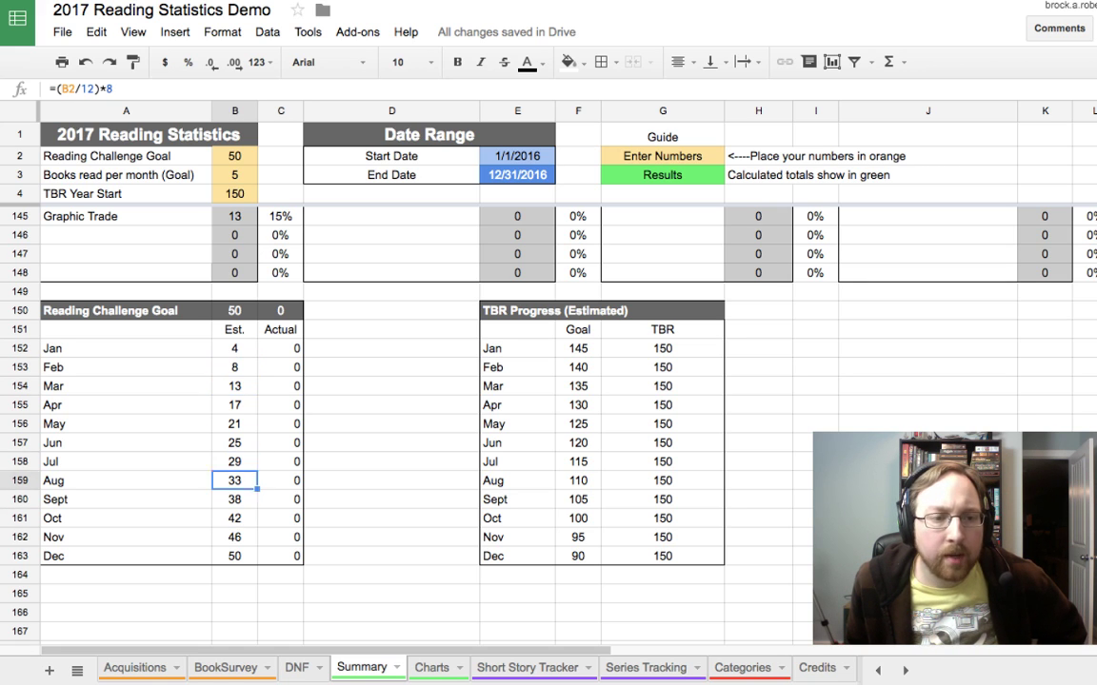
Step: Recheck the Est. formulas in the Reading Challenge Goal table from Aug back to Jan, then from Jan through May
key("Up")
key("Up")
key("Up")
key("Up")
key("Up")
key("Up")
key("Up")
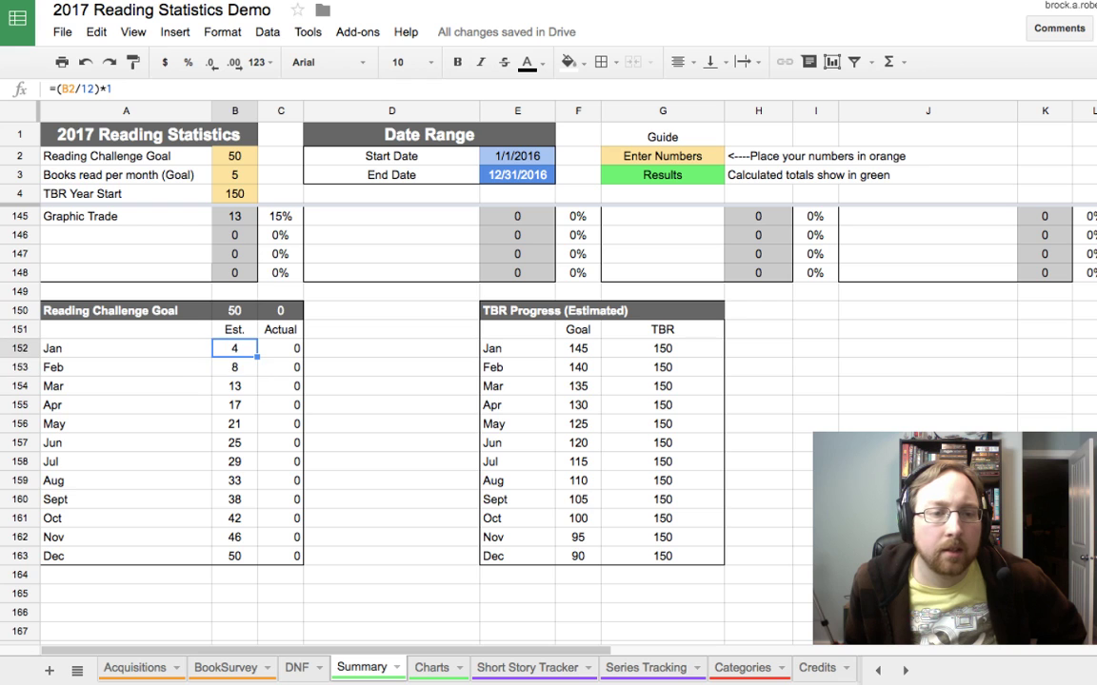
key("Down")
key("Down")
key("Down")
key("Down")
key("Up")
key("Up")
key("Up")
key("Up")
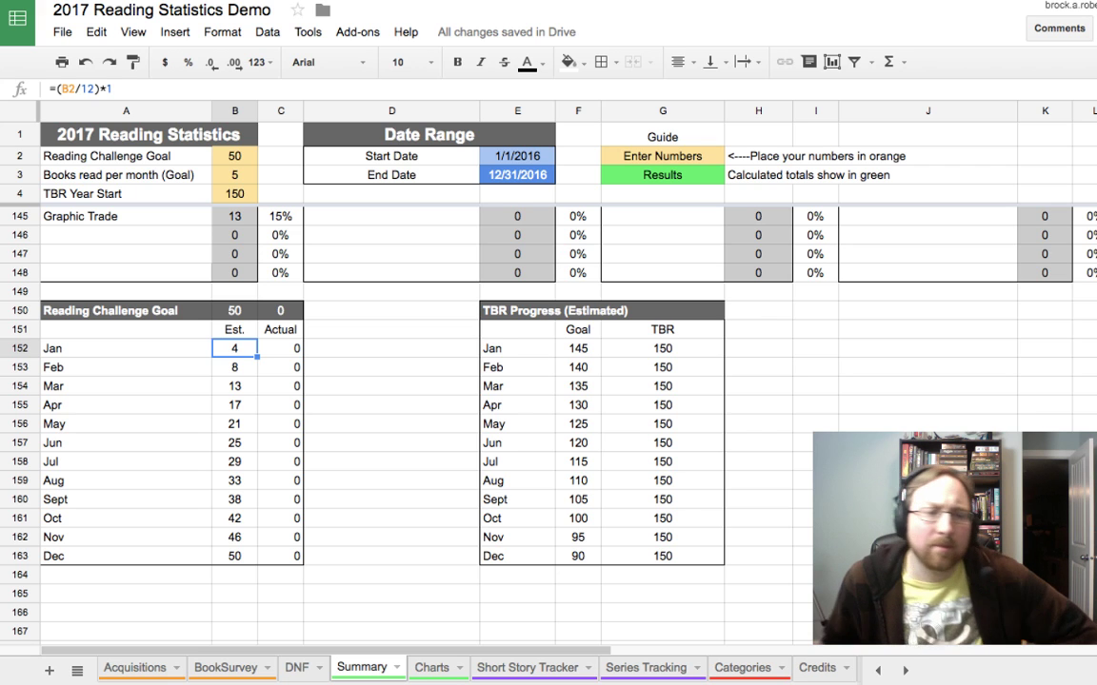
Step: Inspect the Jan and Feb Actual cells, then review the Total Books formula and the Books/Month table that feeds them
left_click(281, 348)
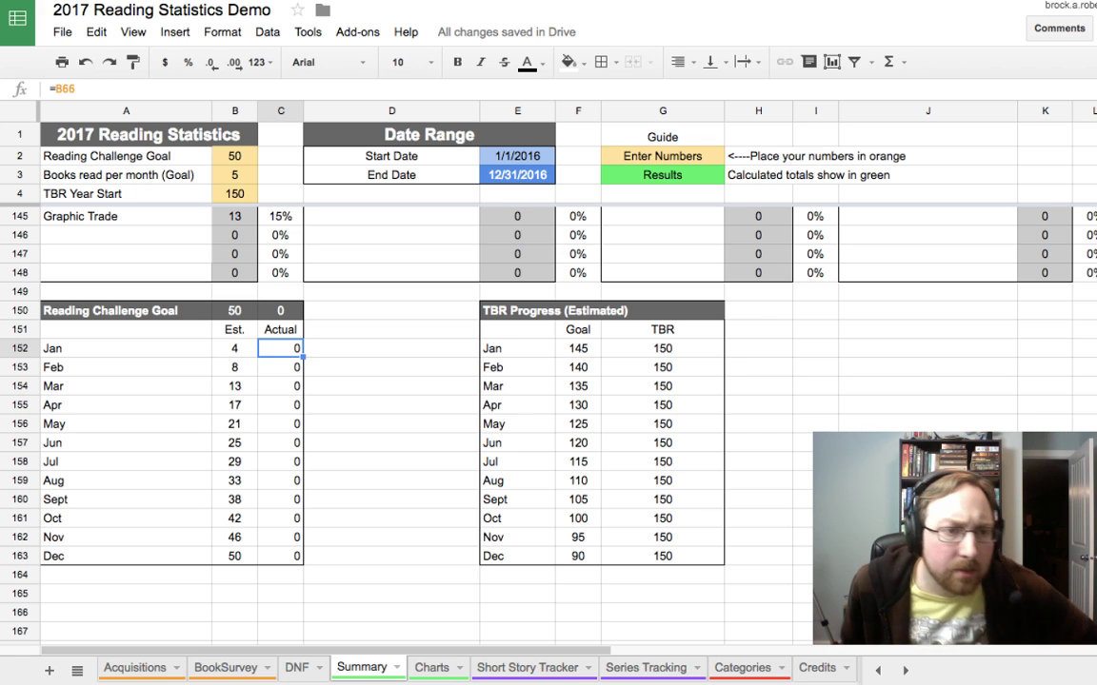
left_click(281, 367)
left_click(281, 348)
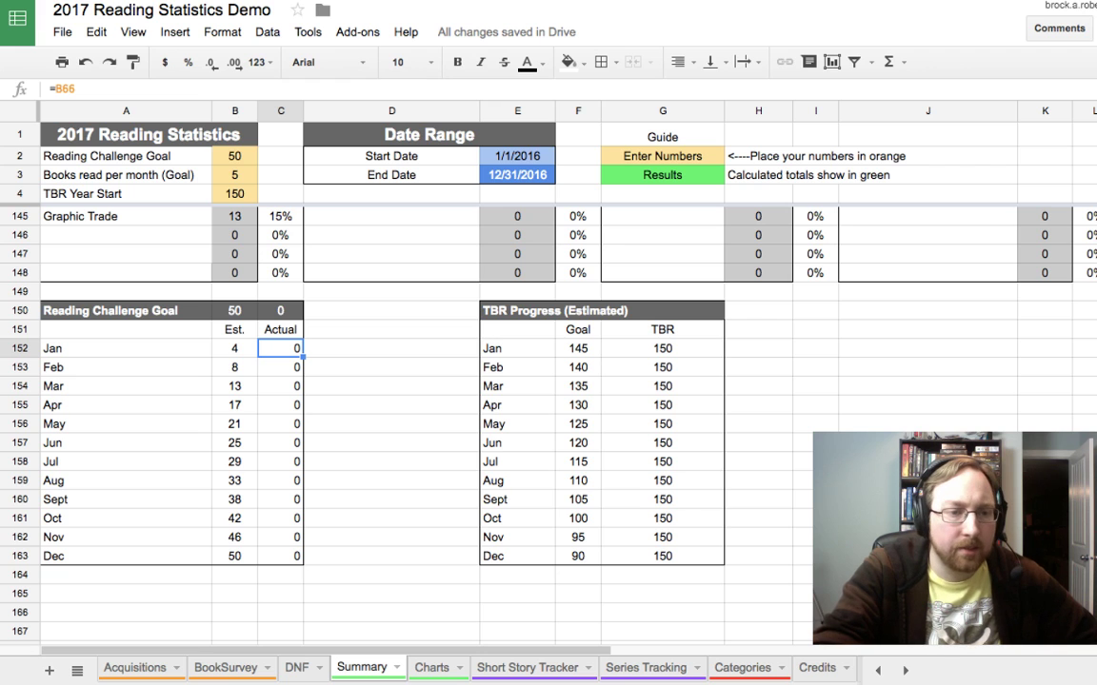
scroll(380, 419, "up", 20)
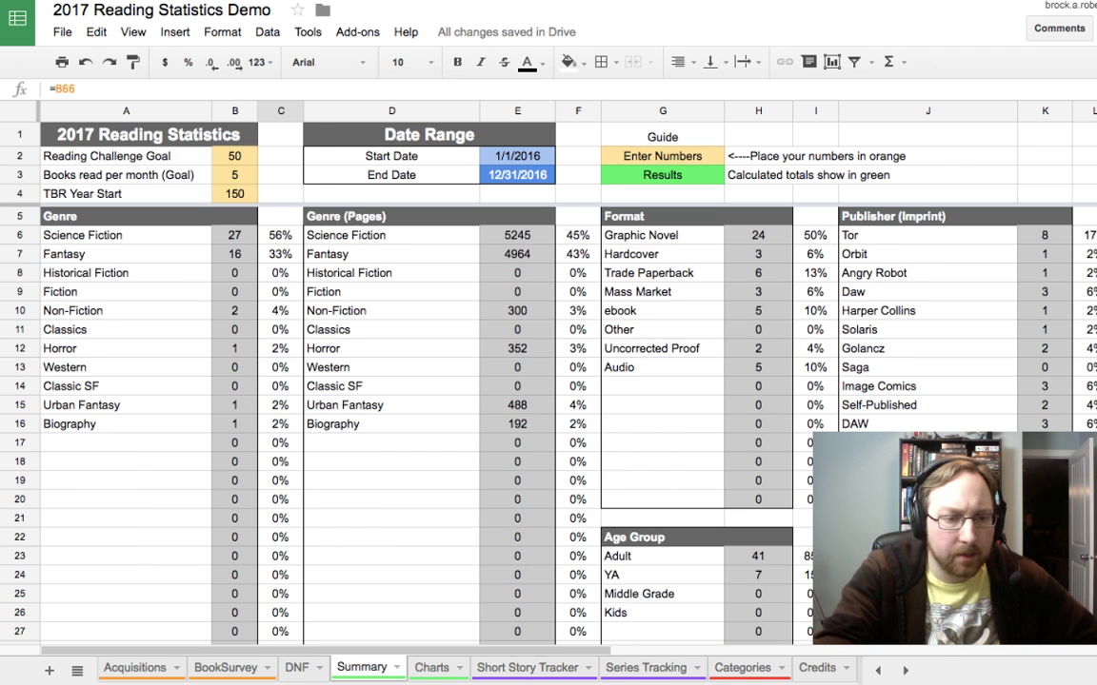
scroll(381, 419, "down", 9)
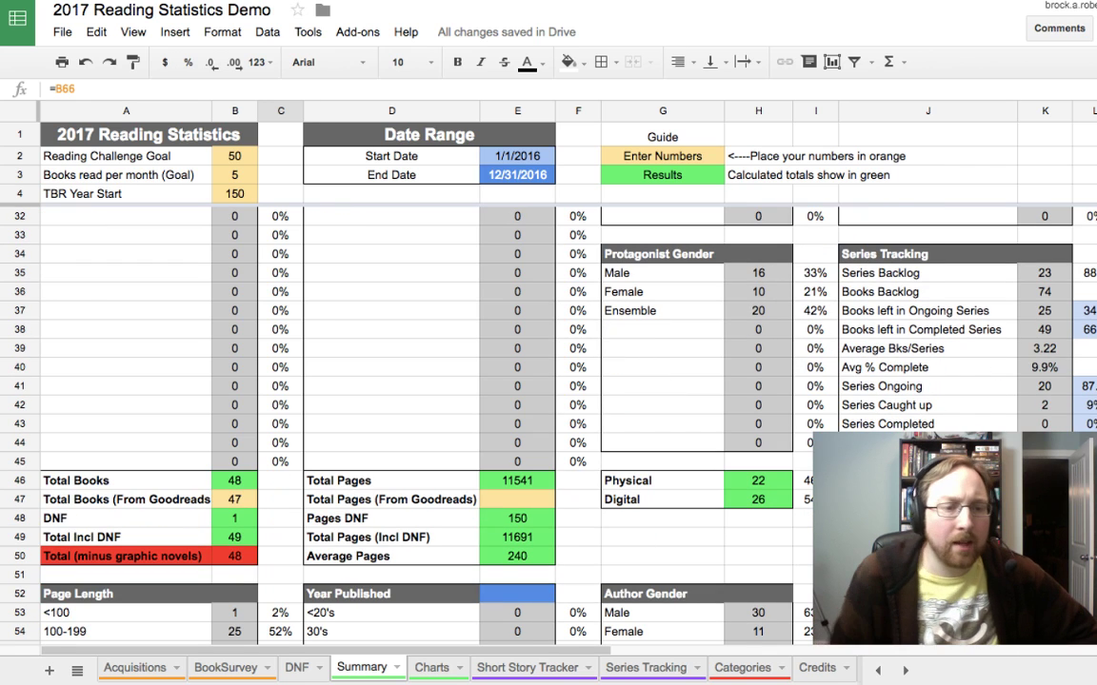
left_click(234, 480)
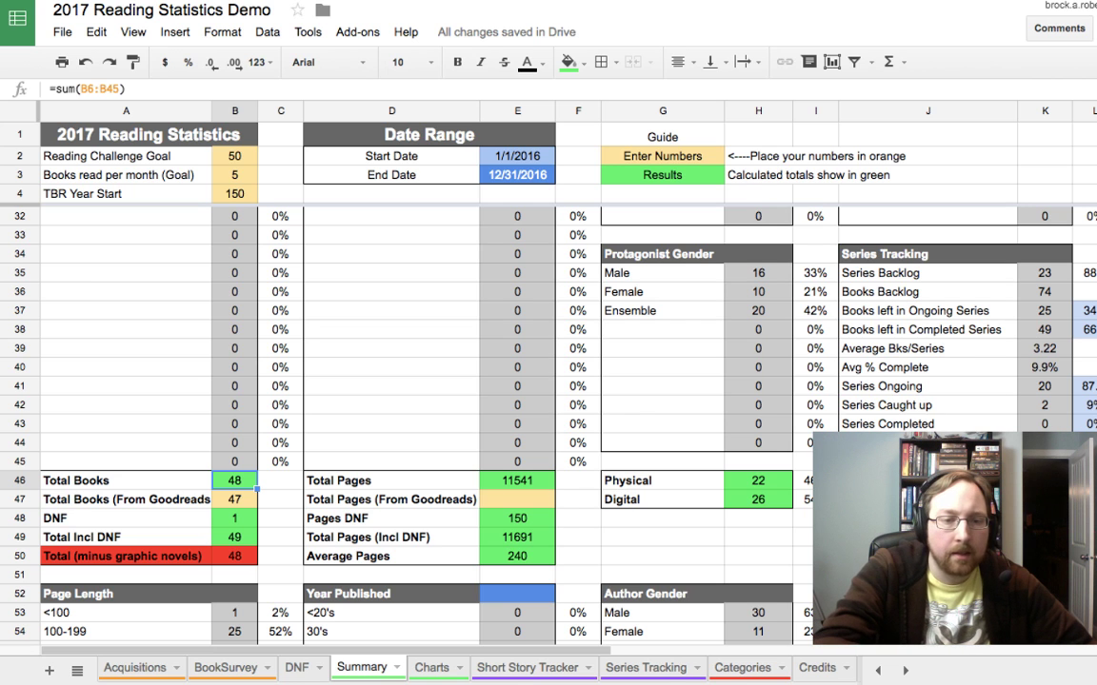
scroll(495, 419, "down", 14)
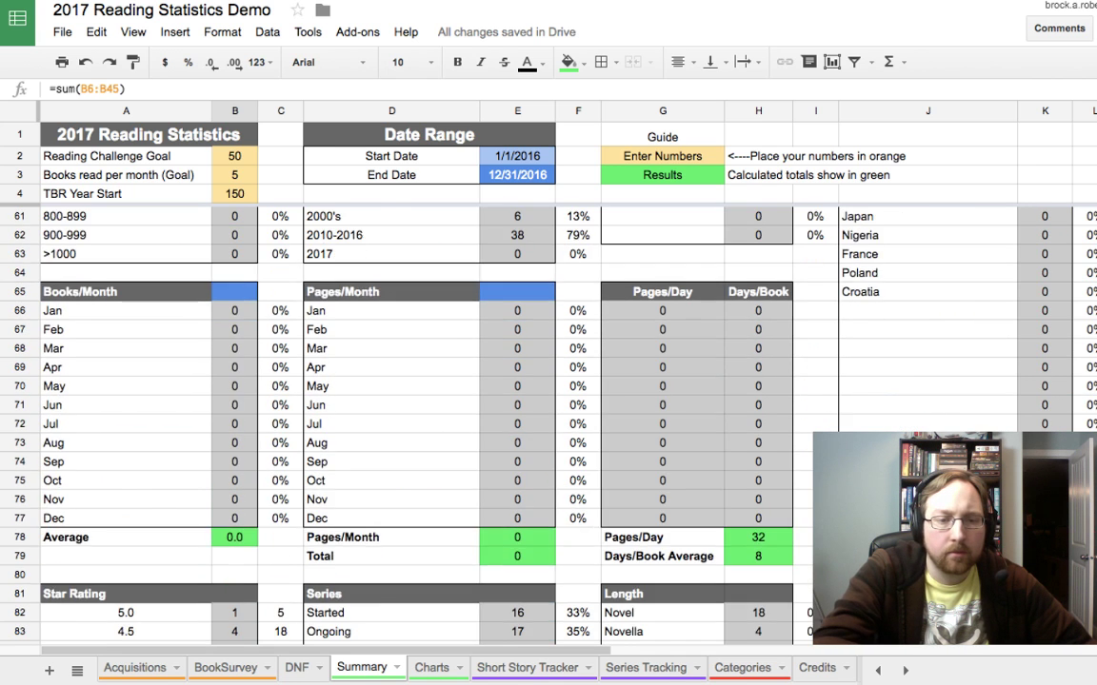
scroll(495, 418, "down", 17)
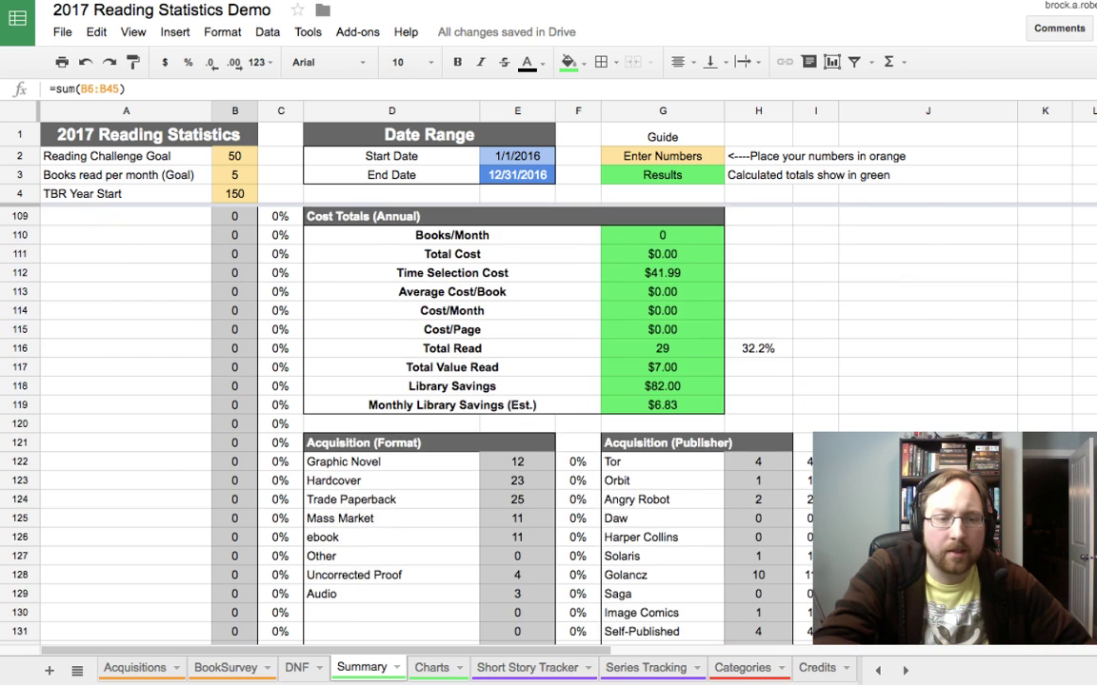
scroll(495, 419, "down", 8)
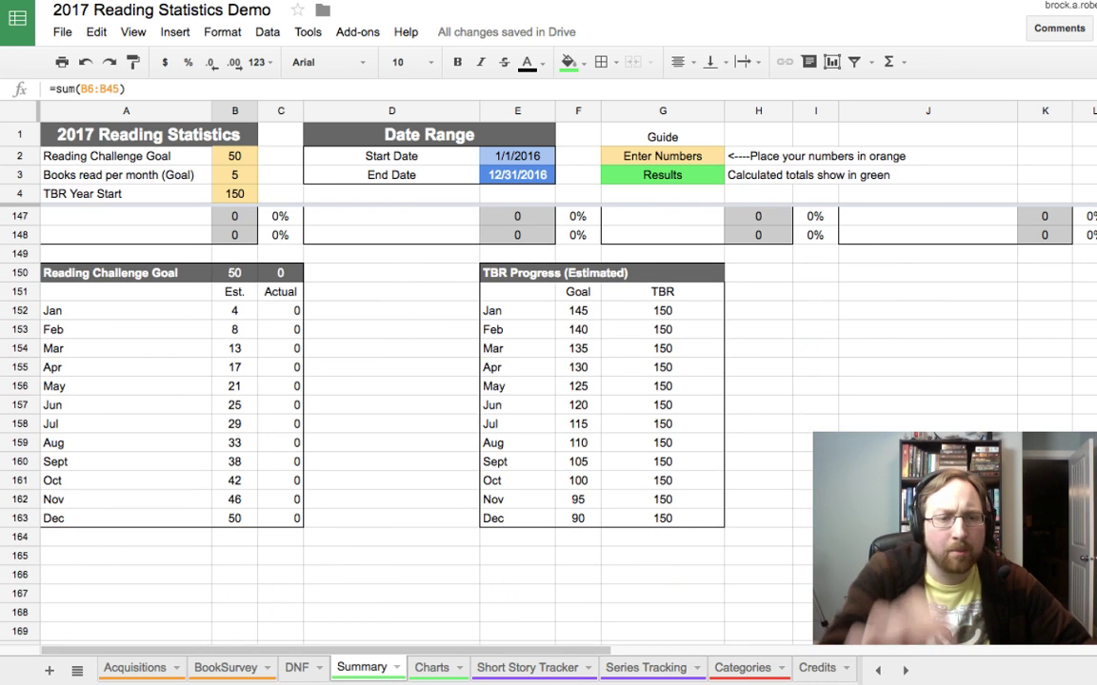
Step: Compare the Est. and Actual formulas for Jan and check the Est. formula for Feb in the Reading Challenge Goal table
left_click(281, 310)
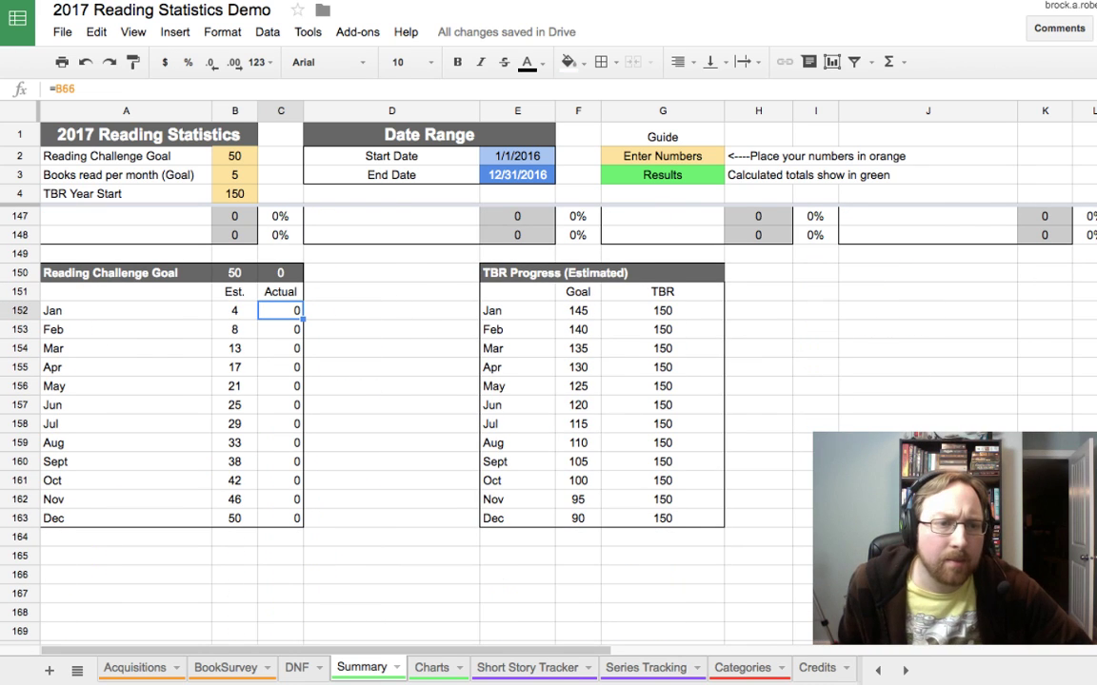
left_click(234, 310)
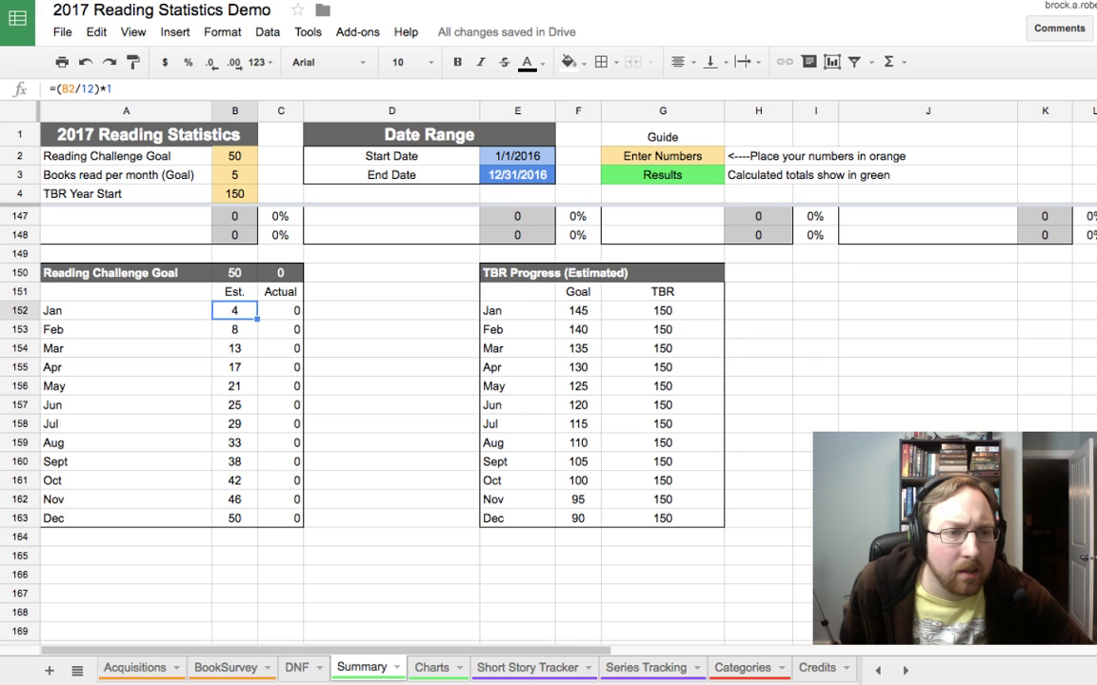
left_click(234, 329)
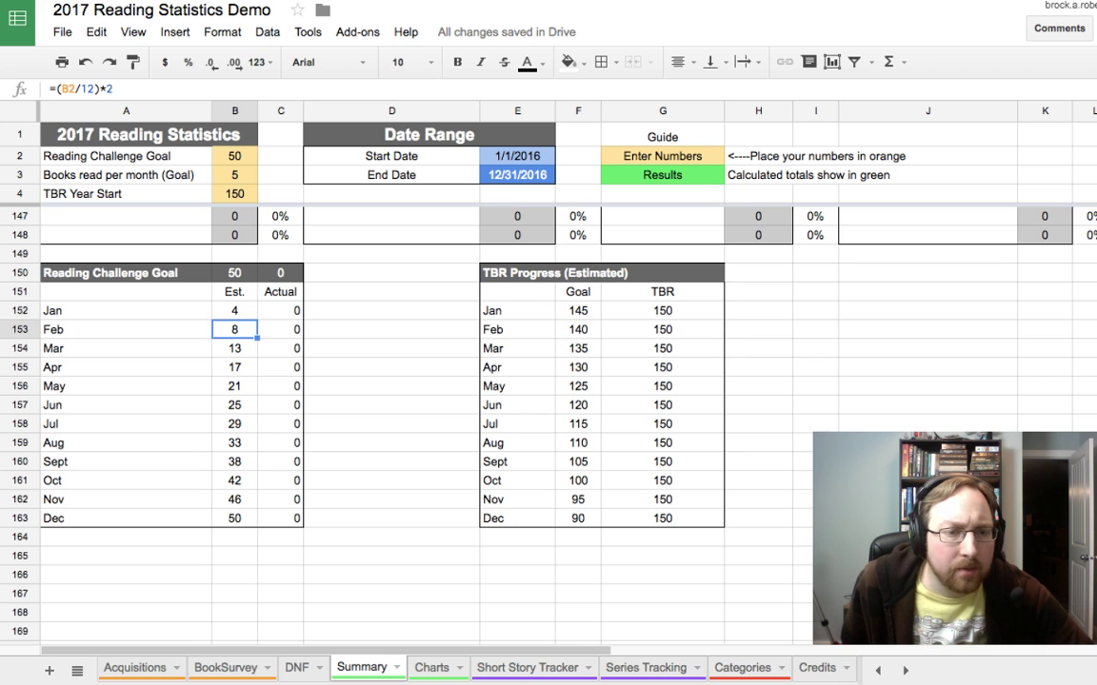
left_click(126, 310)
left_click(235, 310)
left_click(280, 310)
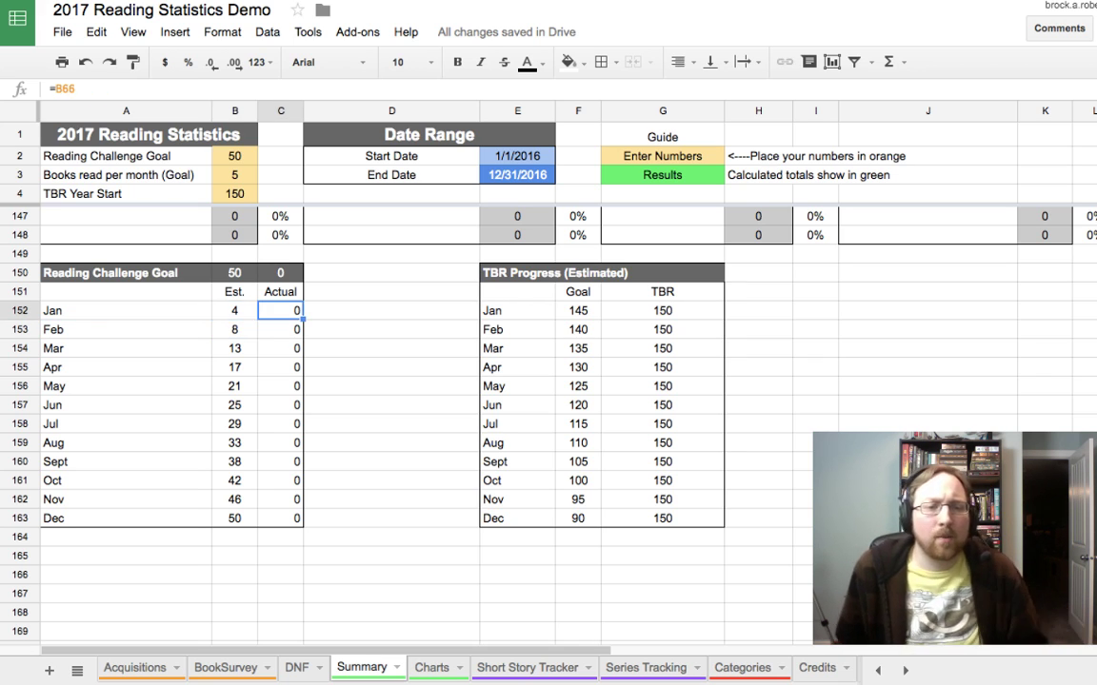
Step: Step through the Actual column formulas from Jan down to Nov and back, checking the cumulative Books/Month ranges
key("Down")
key("Down")
key("Down")
key("Down")
key("Down")
key("Down")
key("Down")
key("Down")
key("Down")
key("Down")
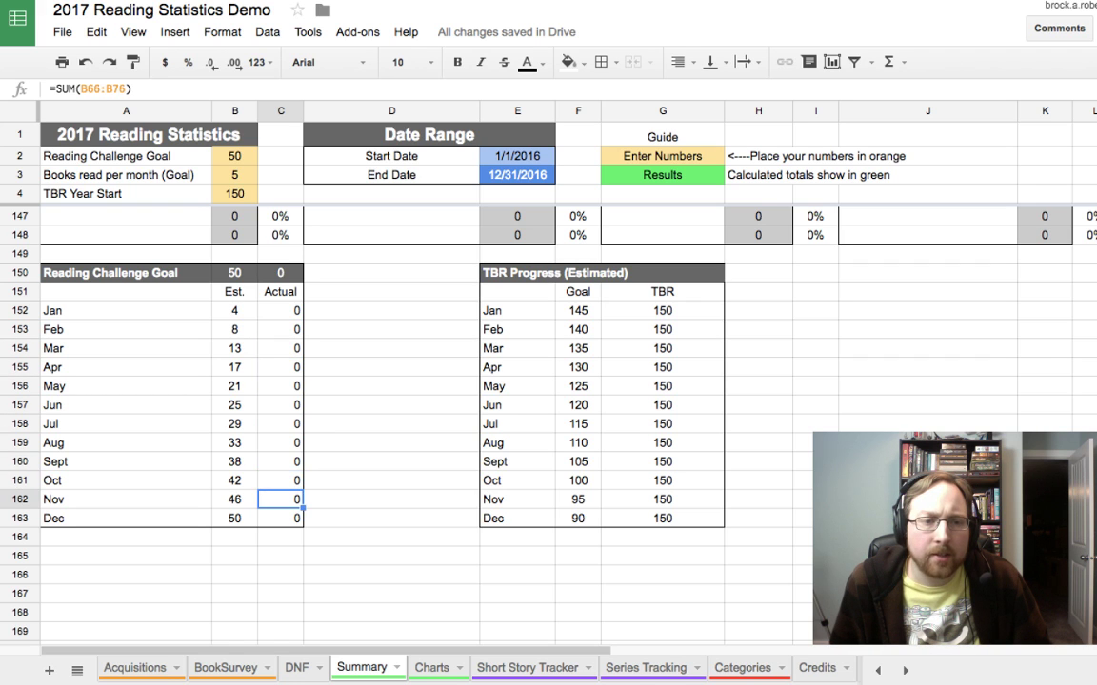
key("Up")
key("Up")
key("Up")
key("Up")
key("Up")
key("Up")
key("Up")
key("Up")
key("Up")
key("Up")
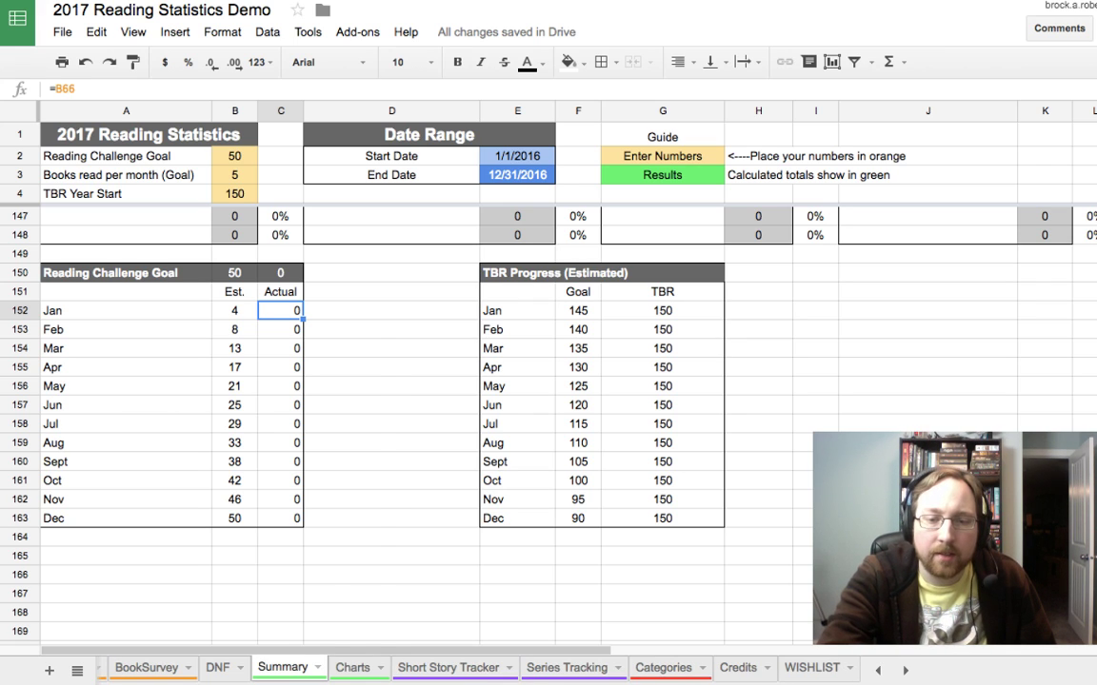
Step: Add "Research Library option to not count towards TBR" in cell A4 of the WISHLIST sheet
left_click(812, 667)
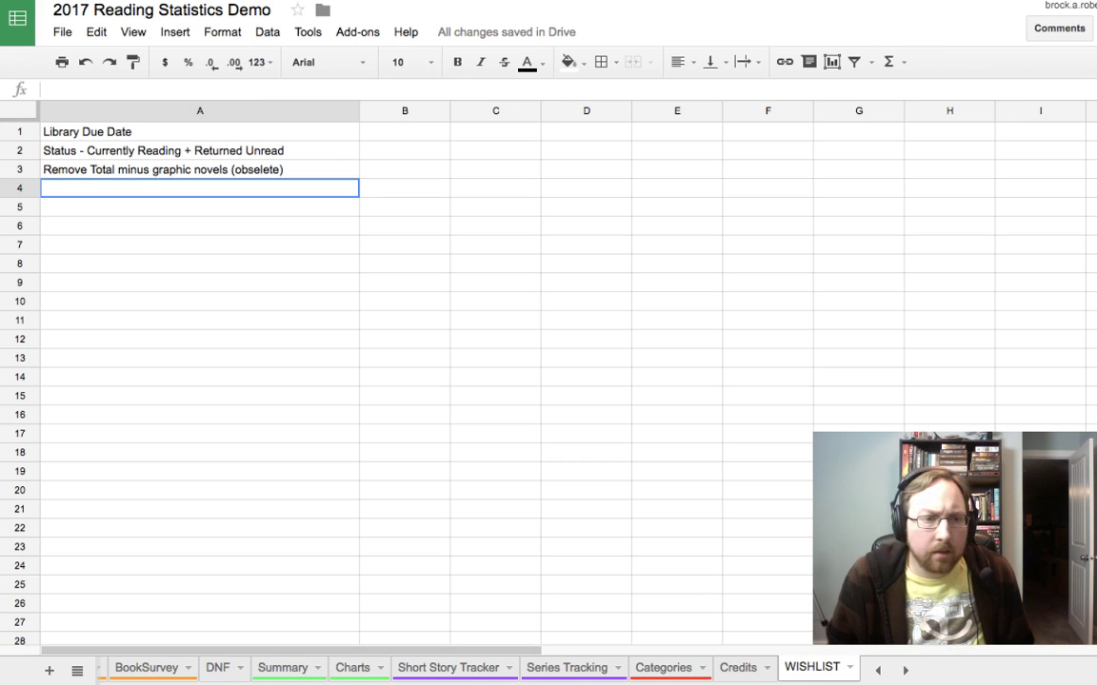
type("Remove Total minus graphic novels (obselete)")
type("Research ")
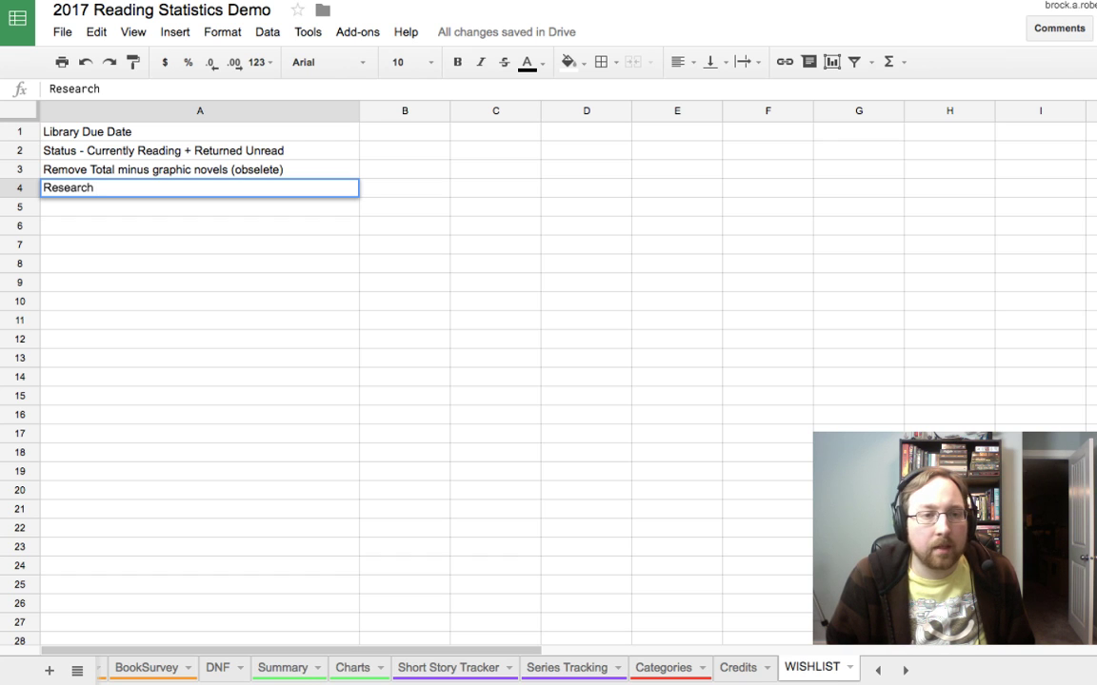
type("Op")
key("BackSpace")
key("BackSpace")
type("L")
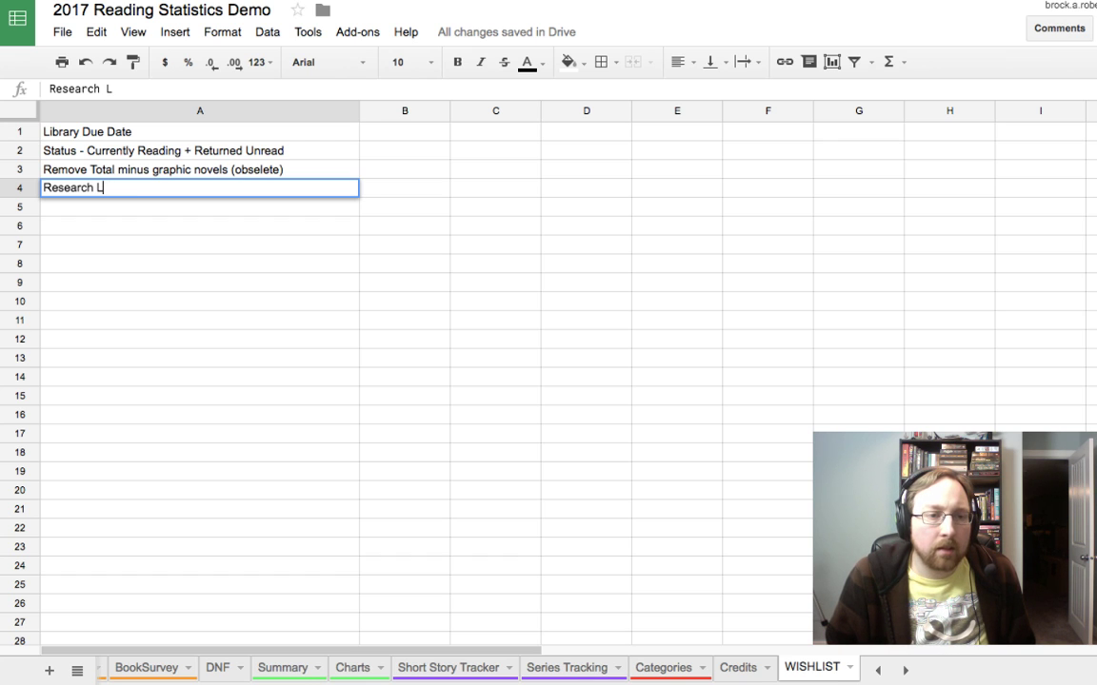
key("BackSpace")
type("TBR")
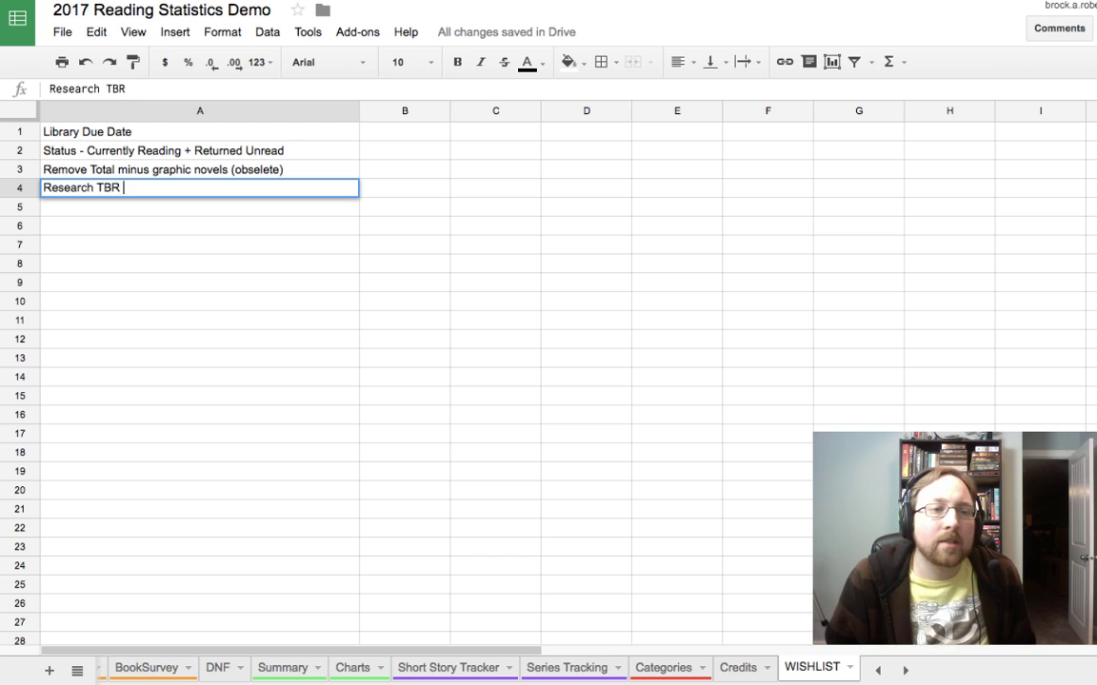
key("BackSpace")
key("BackSpace")
key("BackSpace")
type("Library")
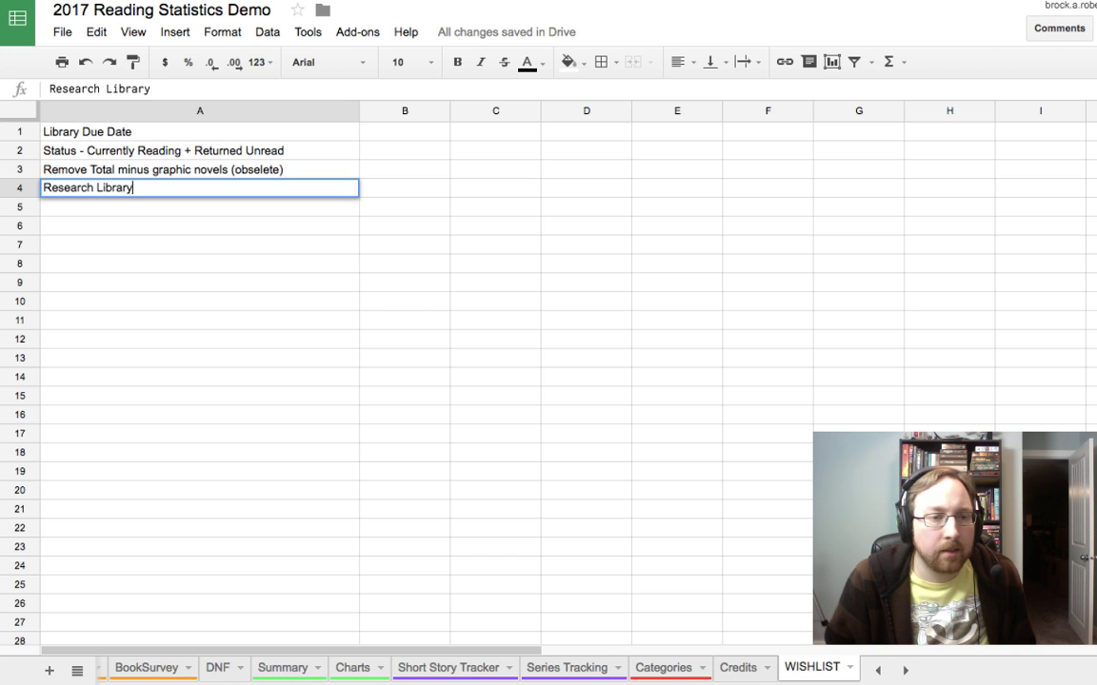
type(" optio")
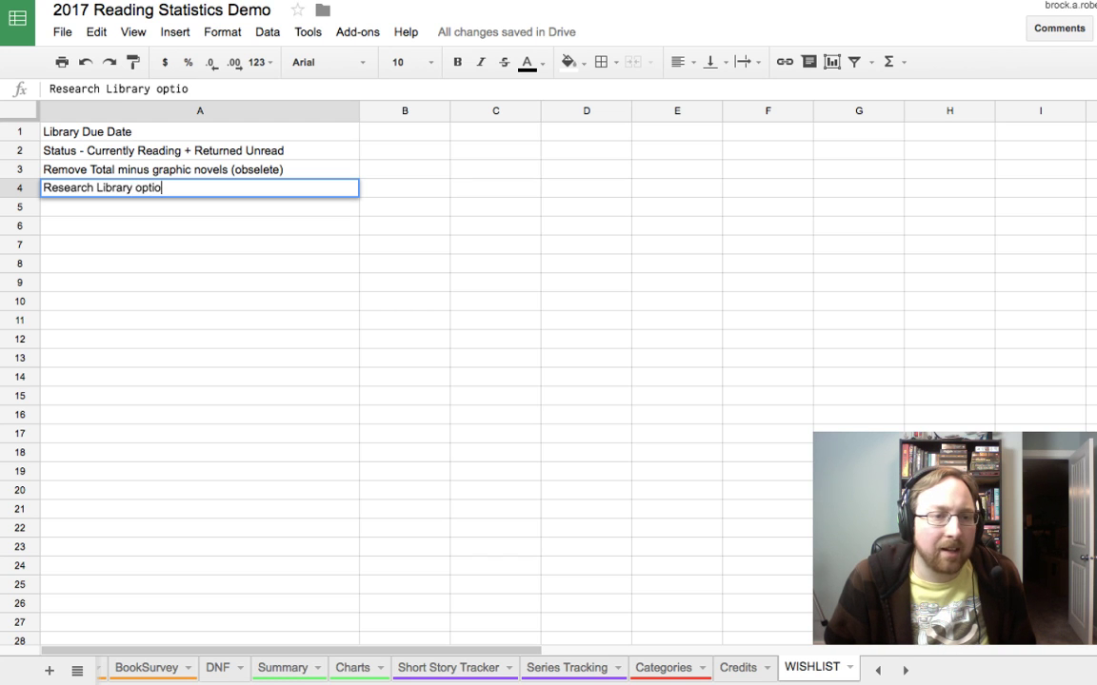
type("n to not count tow")
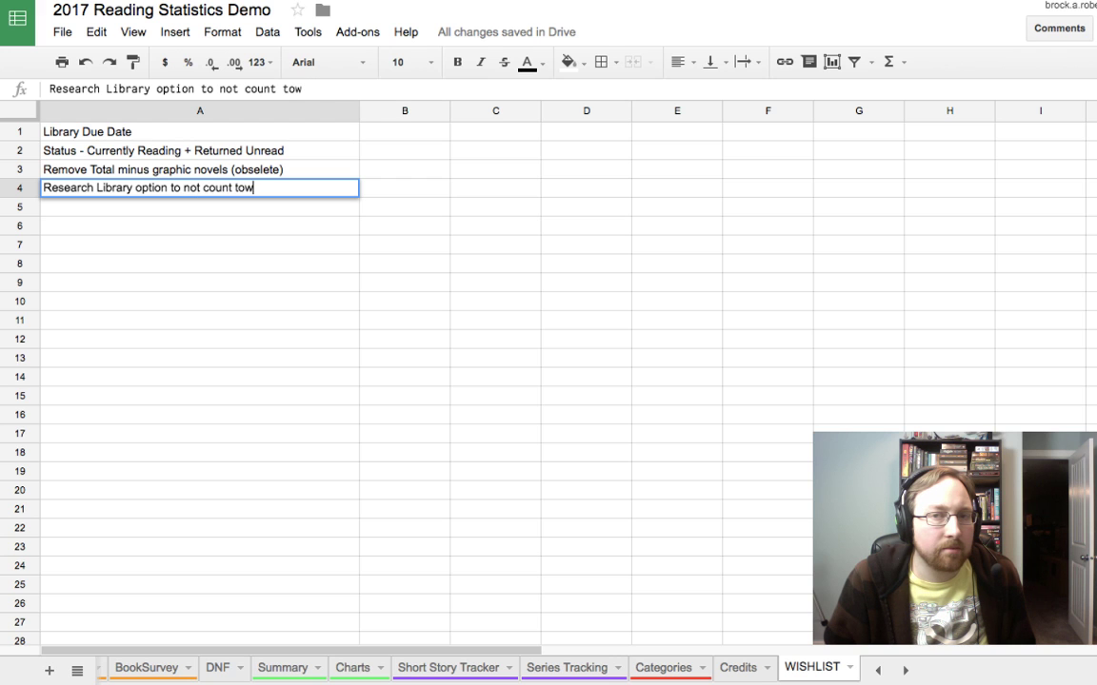
type("ards ")
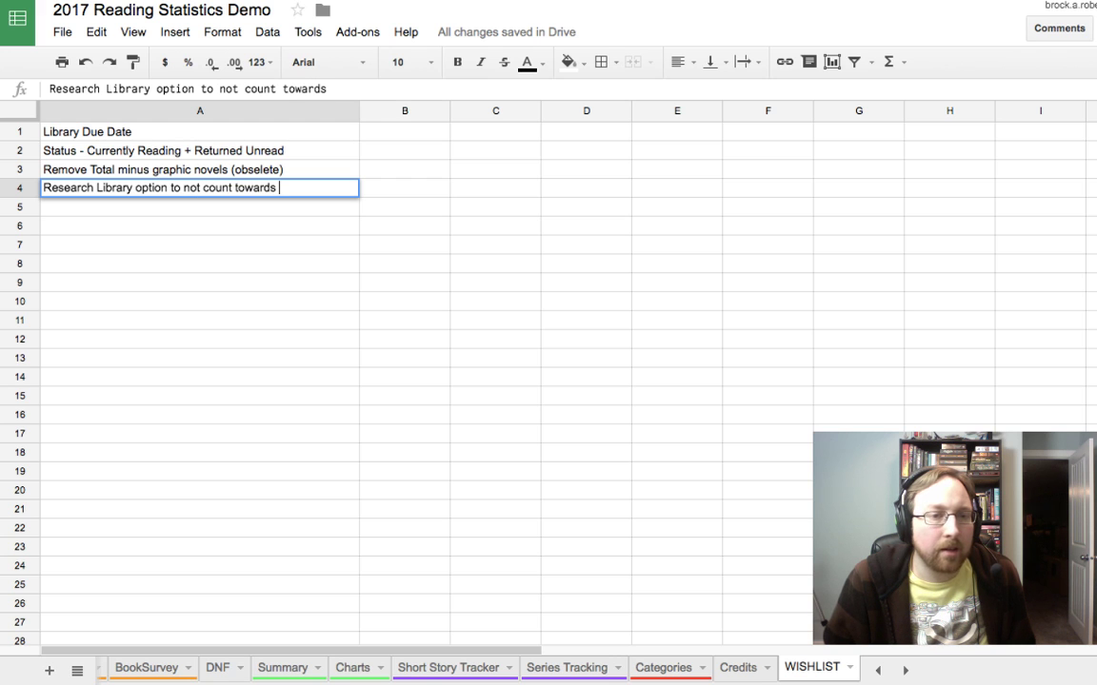
type("TBR")
key("Return")
left_click(200, 188)
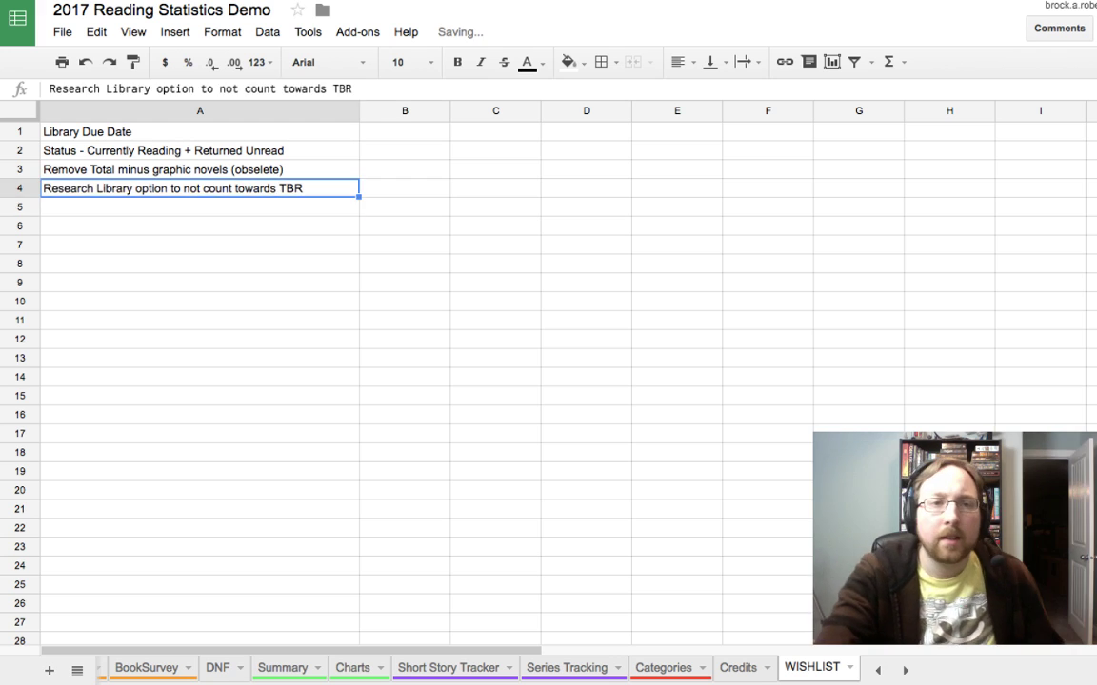
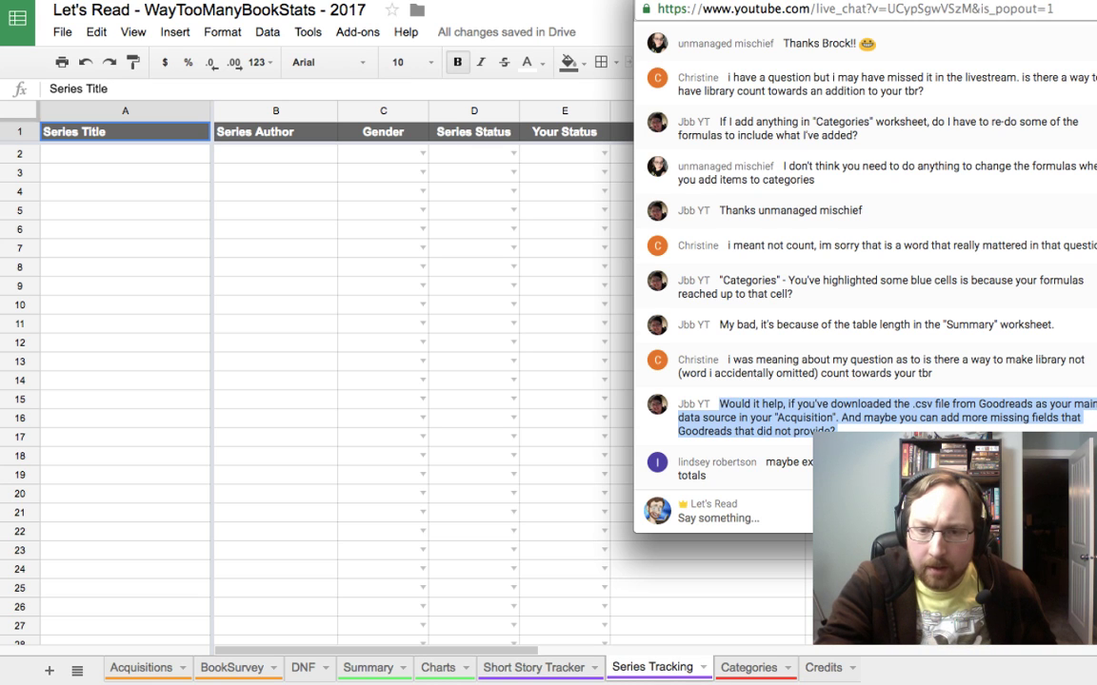
Step: Read the live chat suggestion about excluding library books from the counting formula and open the Summary sheet
left_click_drag(771, 462, 708, 476)
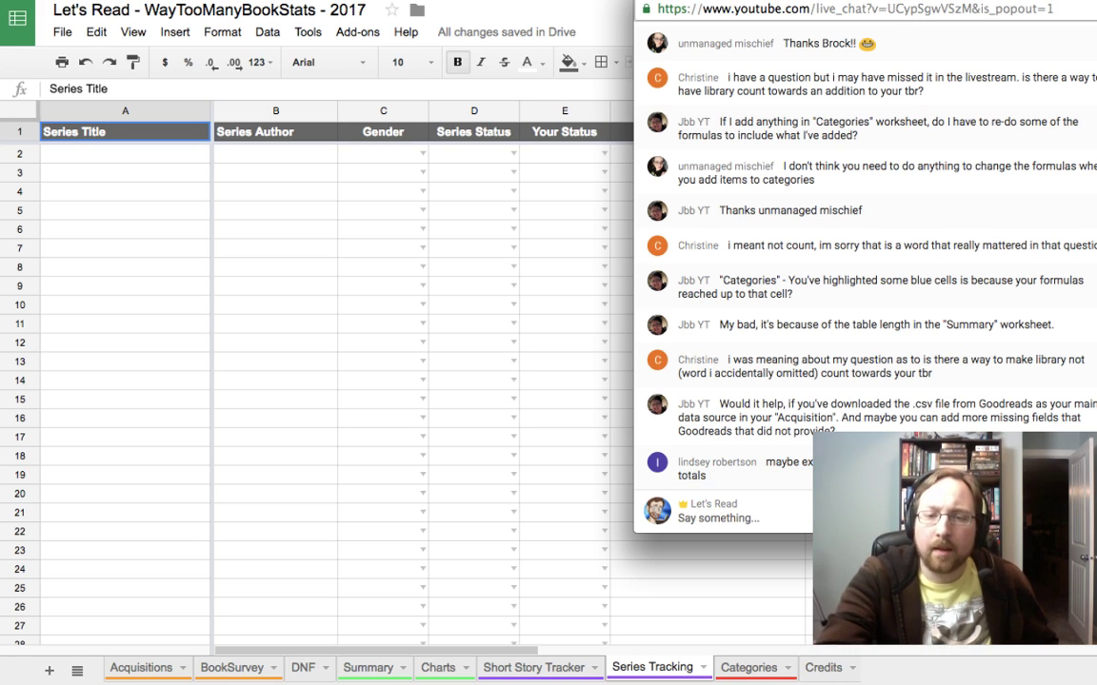
triple_click(788, 462)
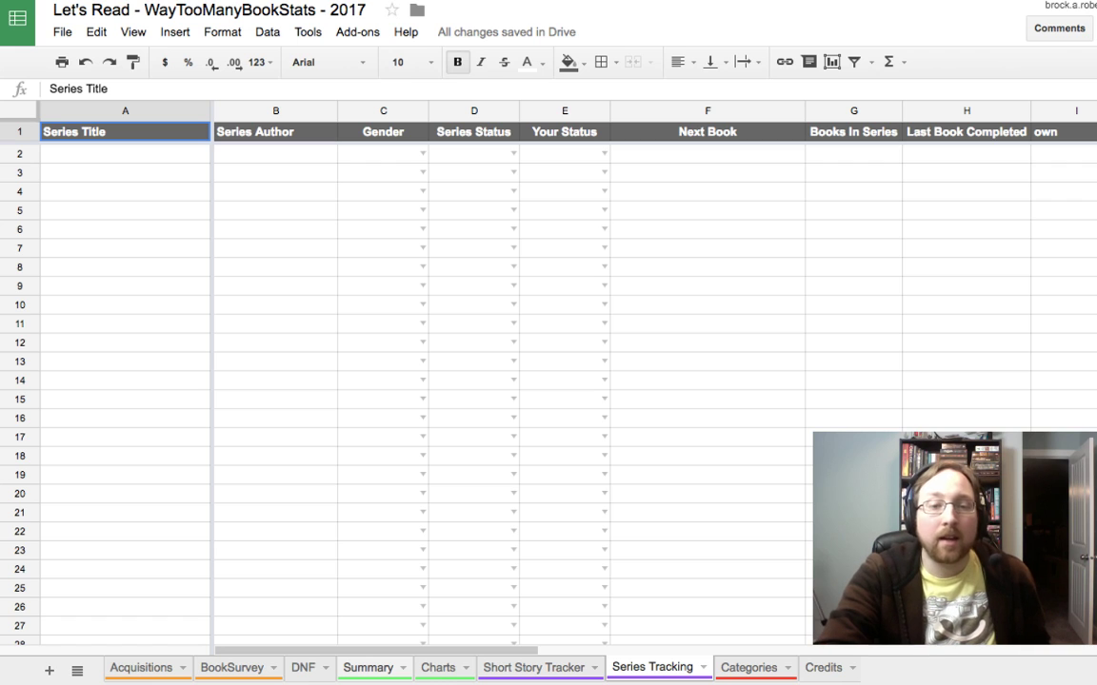
left_click(367, 667)
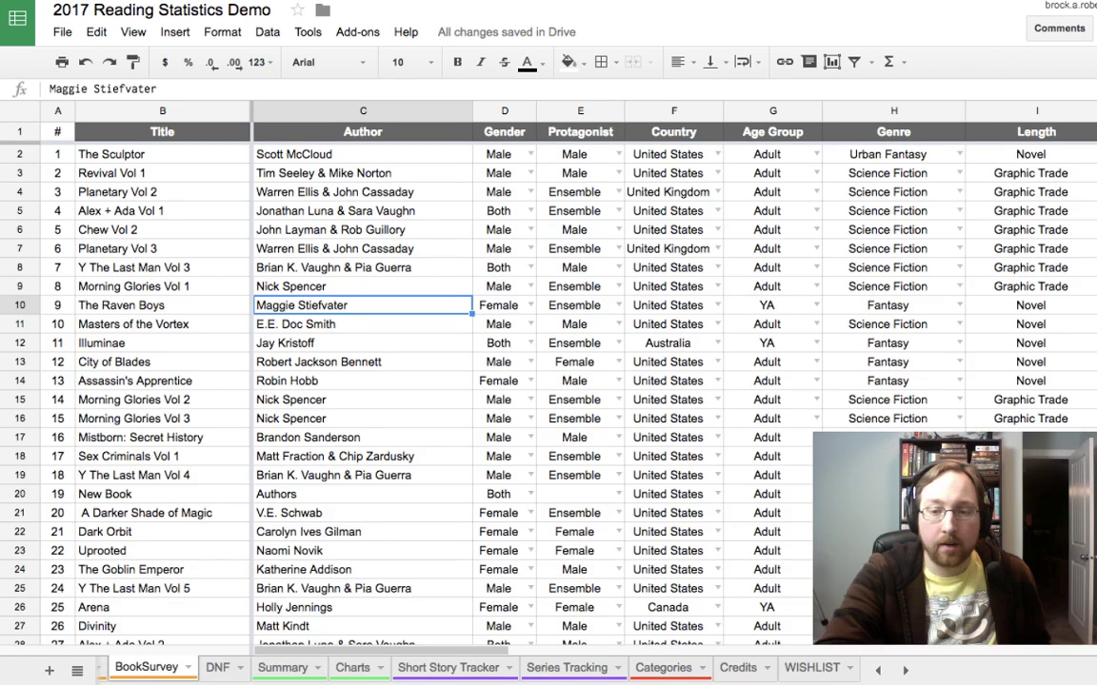
Step: Read the live chat comment about logging library books as testers and add "author testing category" in cell A5 of the WISHLIST sheet
key("super+Tab")
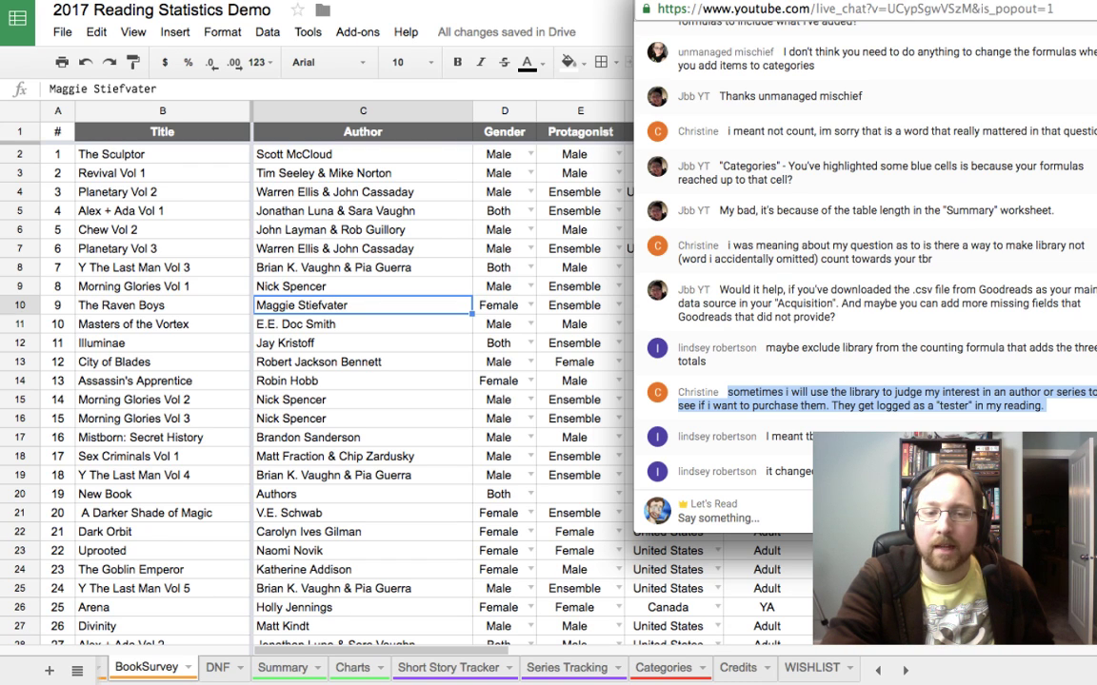
left_click_drag(857, 21, 820, 0)
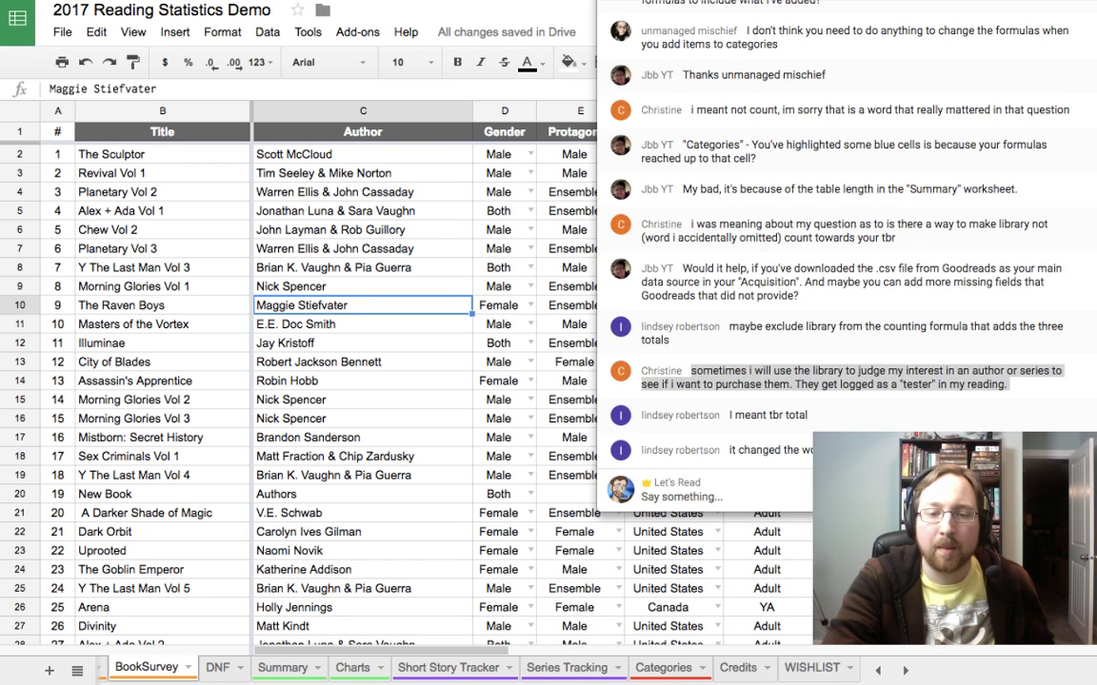
left_click(811, 667)
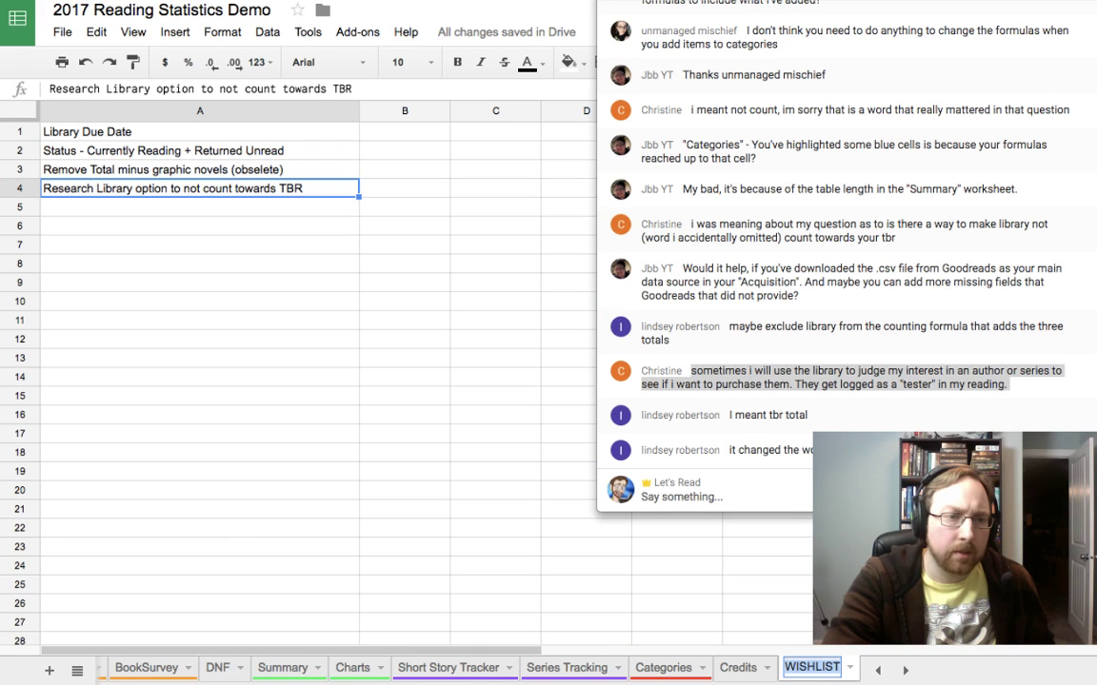
key("Down")
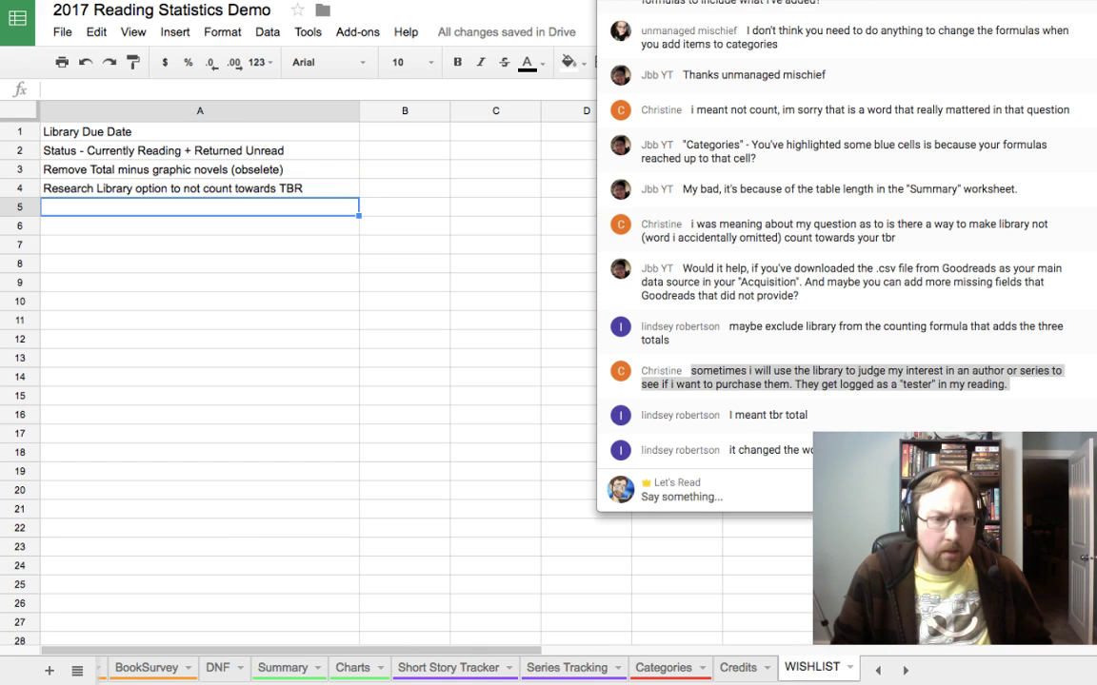
type("author te")
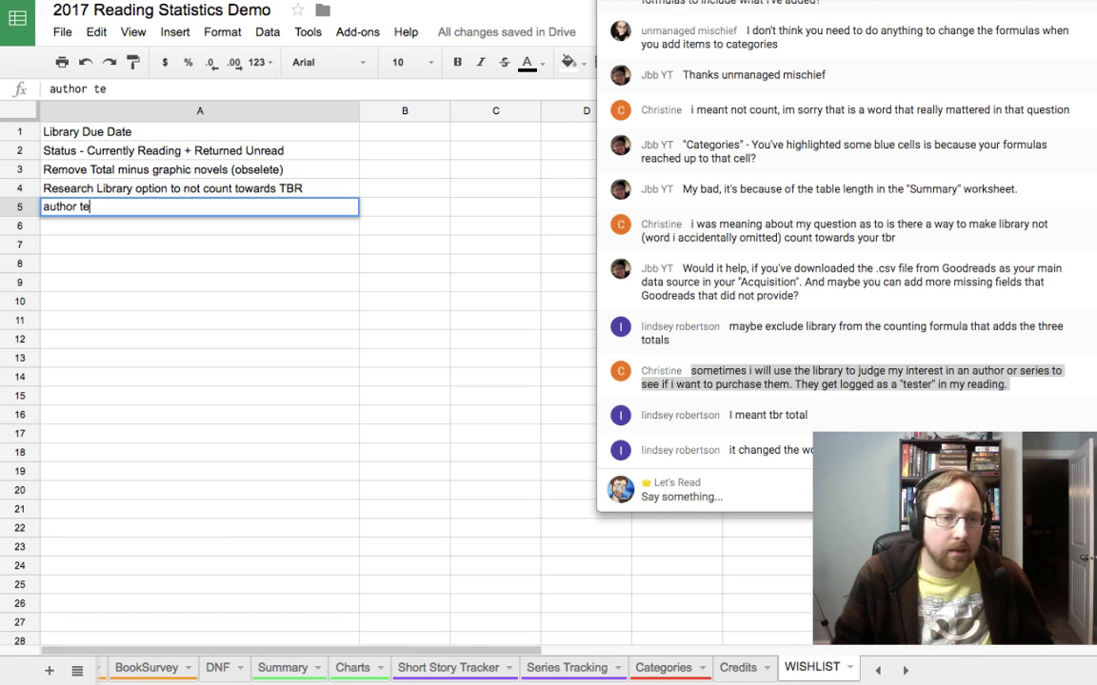
type("sting category")
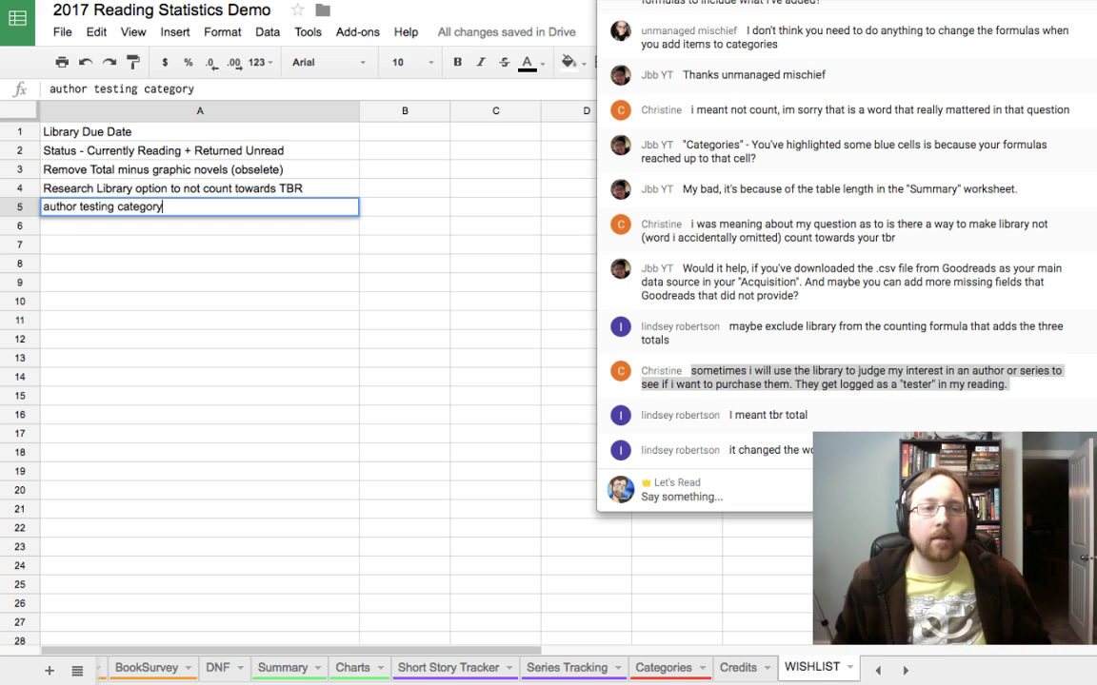
key("Return")
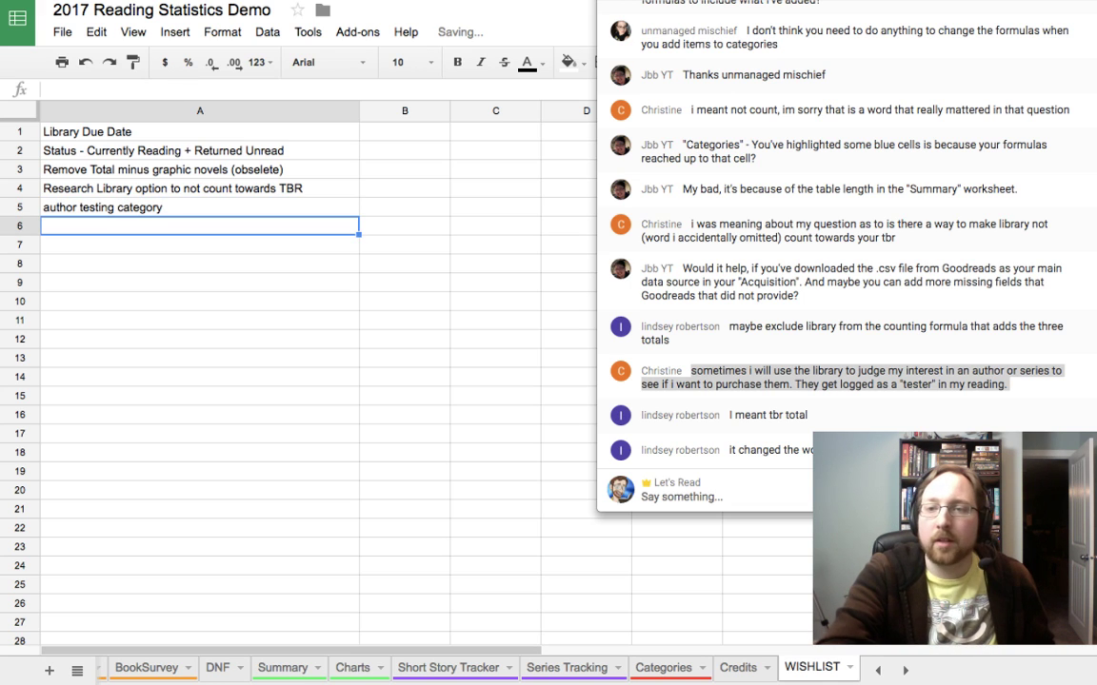
Step: Read the newest live chat replies about the TBR total and a separate drop-down, keeping the WISHLIST sheet open
left_click_drag(818, 1, 855, 22)
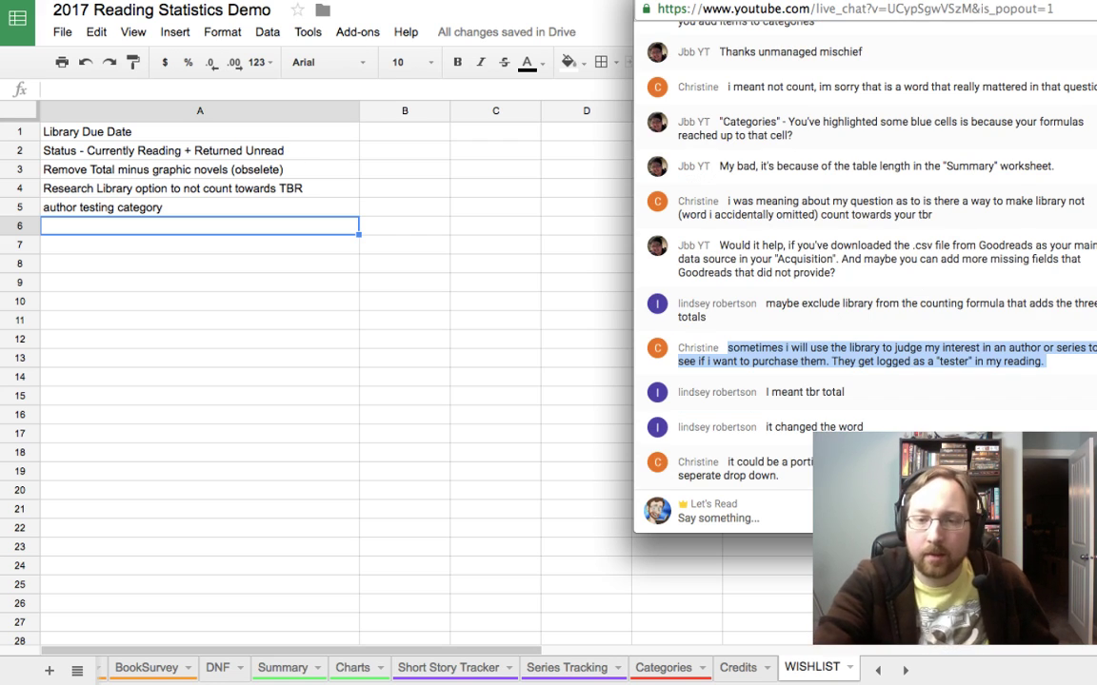
left_click(832, 392)
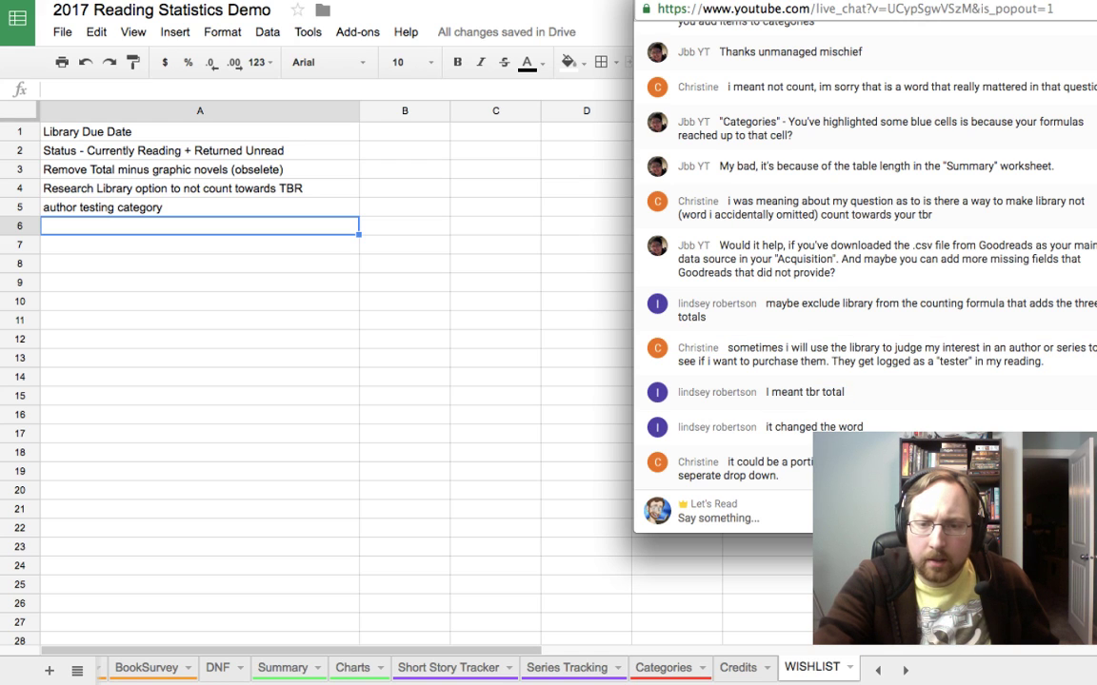
left_click_drag(781, 476, 728, 463)
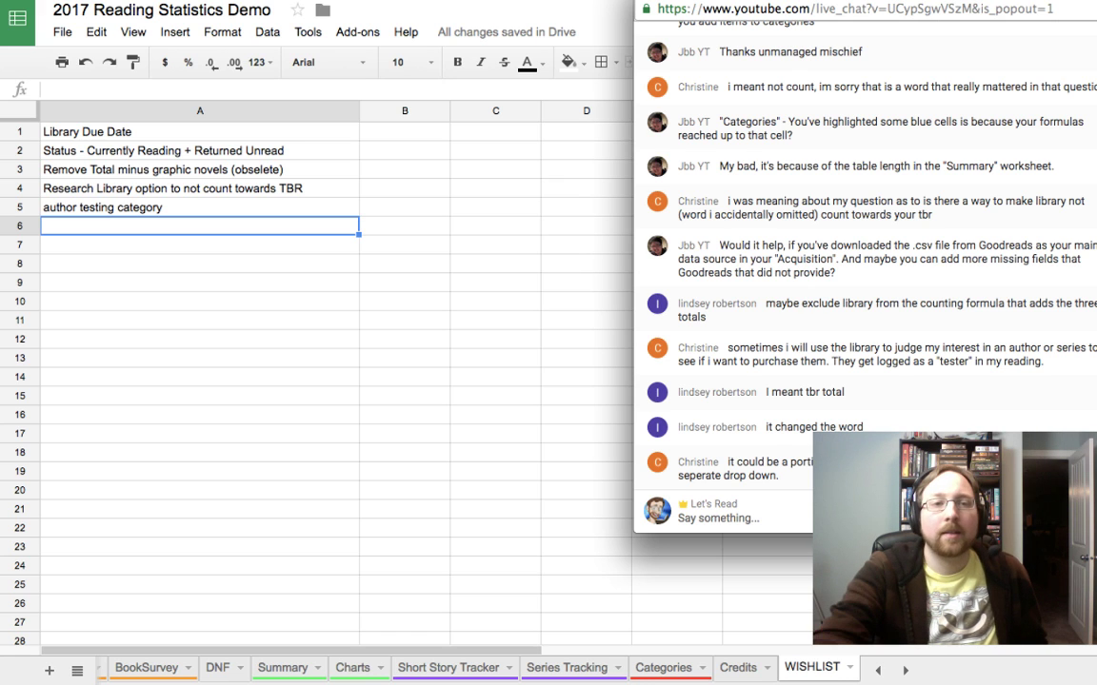
key("ctrl+shift+Tab")
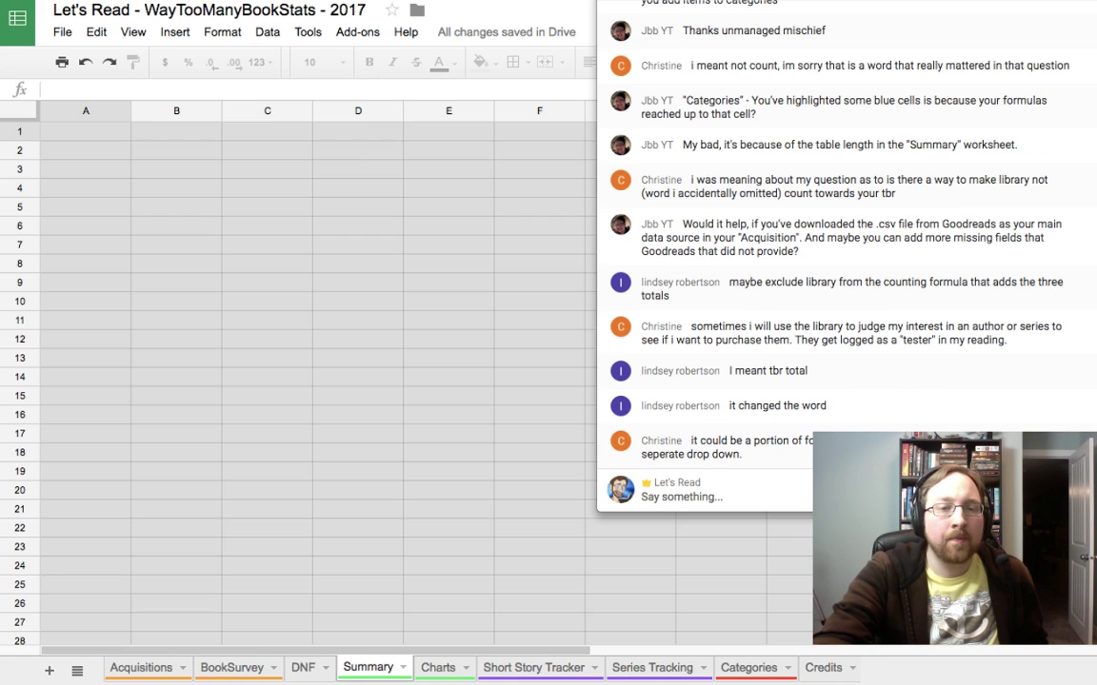
key("ctrl+Tab")
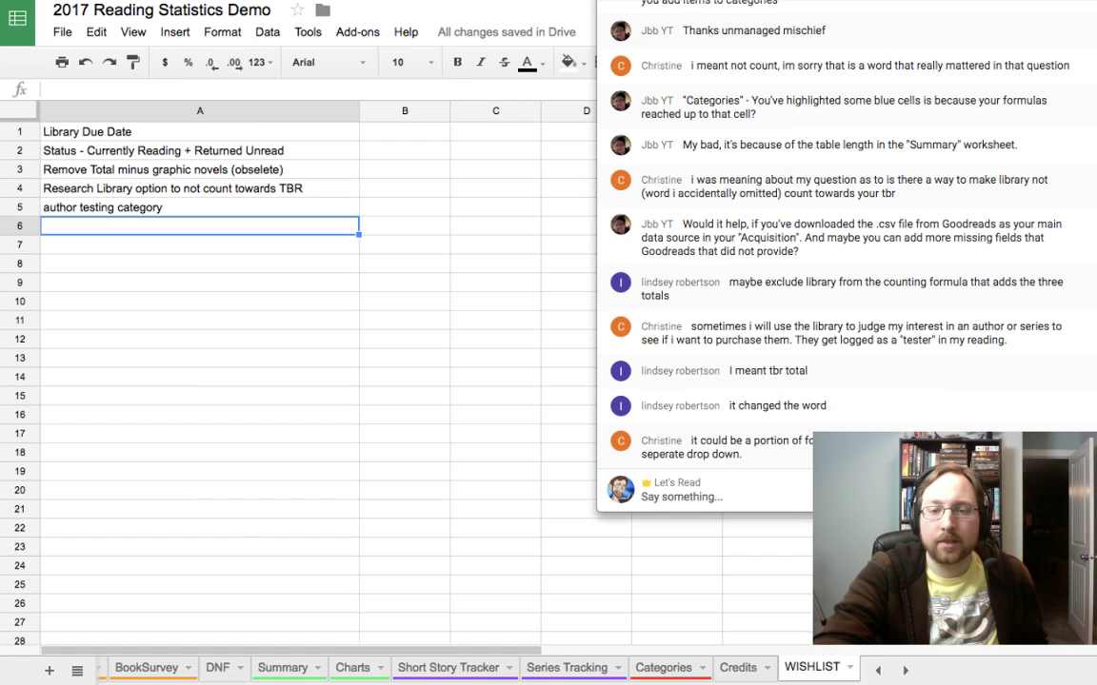
left_click_drag(837, 2, 875, 23)
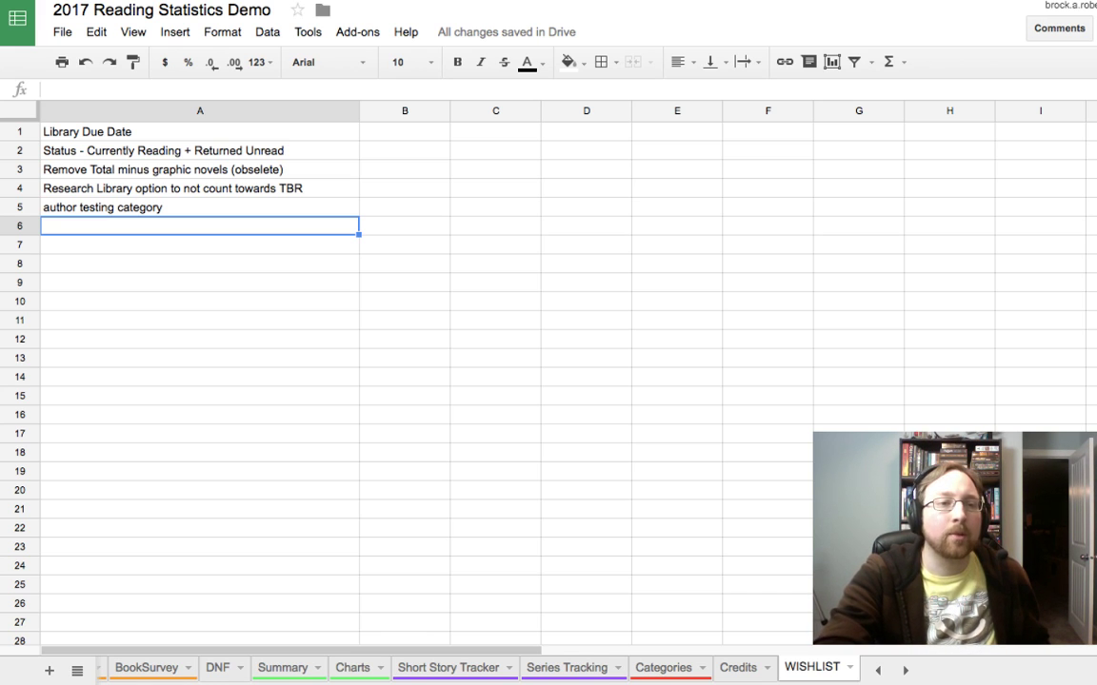
Step: Review the WISHLIST entries for library due date, status options, the obsolete graphic novel total and the library TBR option
left_click(143, 131)
left_click(142, 151)
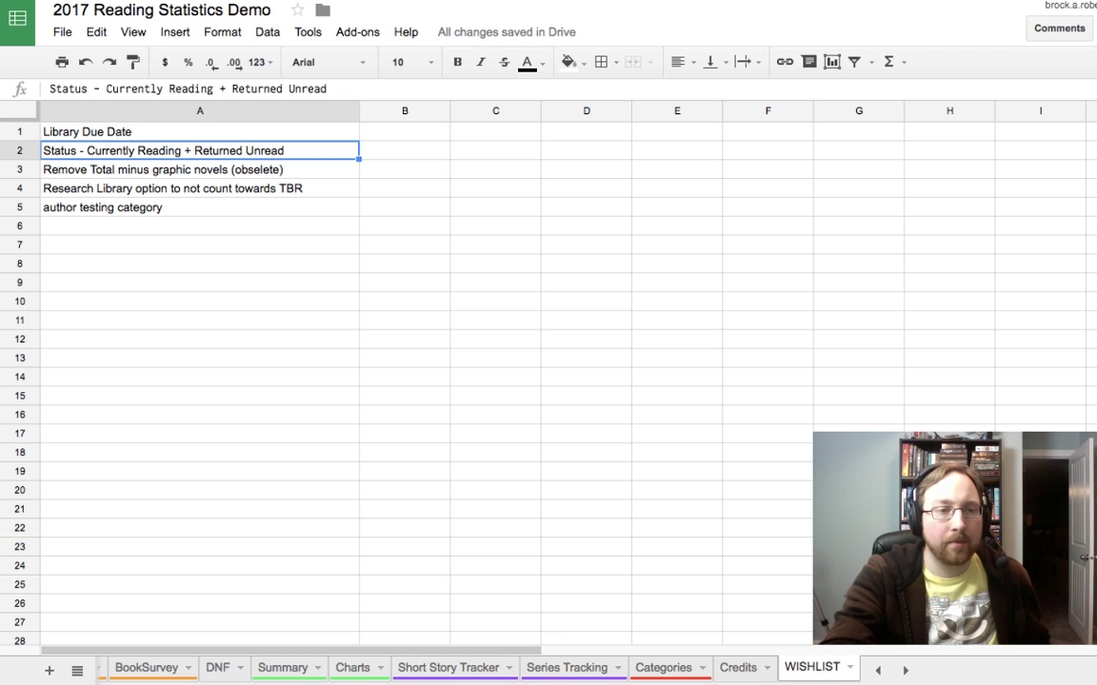
left_click(143, 170)
left_click(143, 131)
left_click(143, 170)
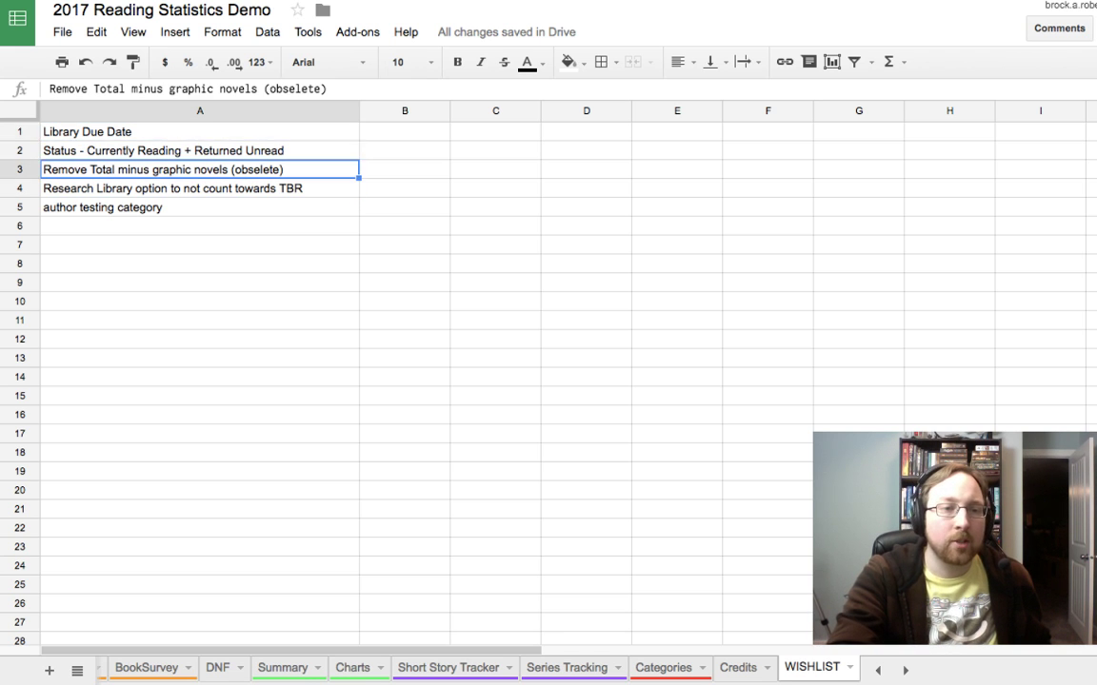
left_click(142, 131)
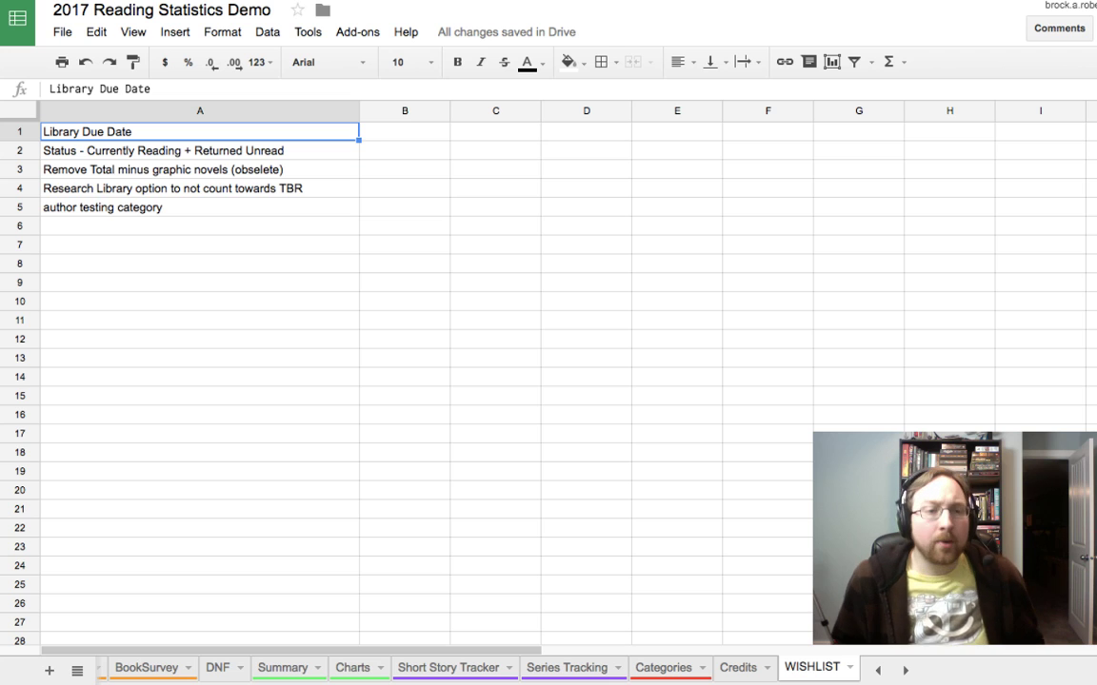
left_click(200, 151)
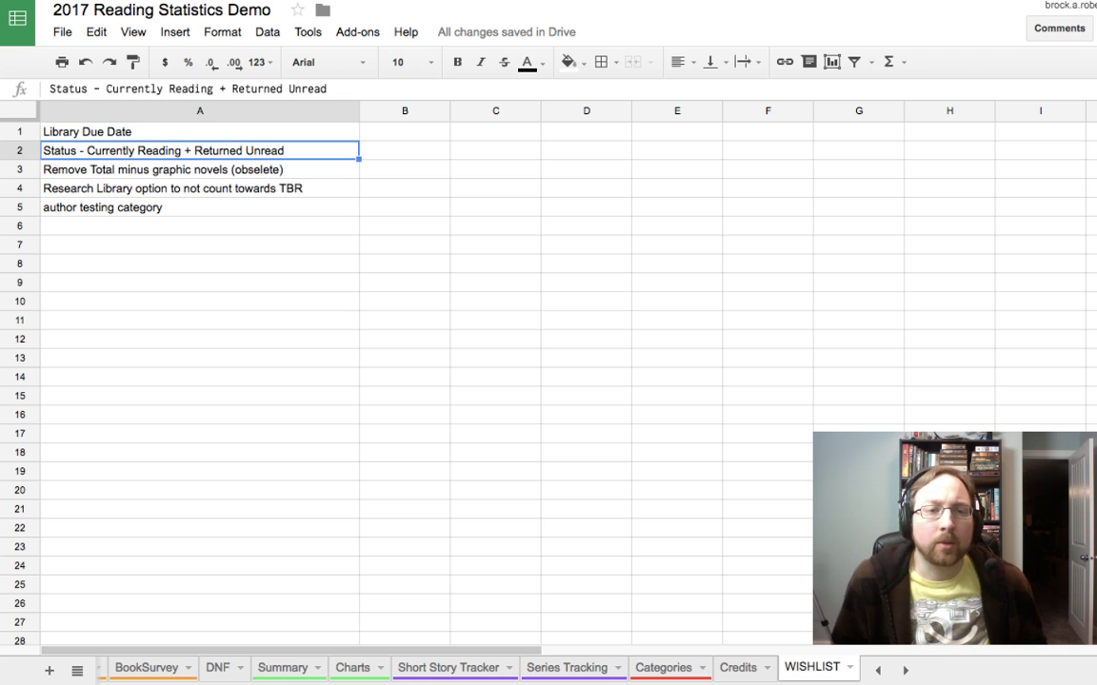
left_click(200, 131)
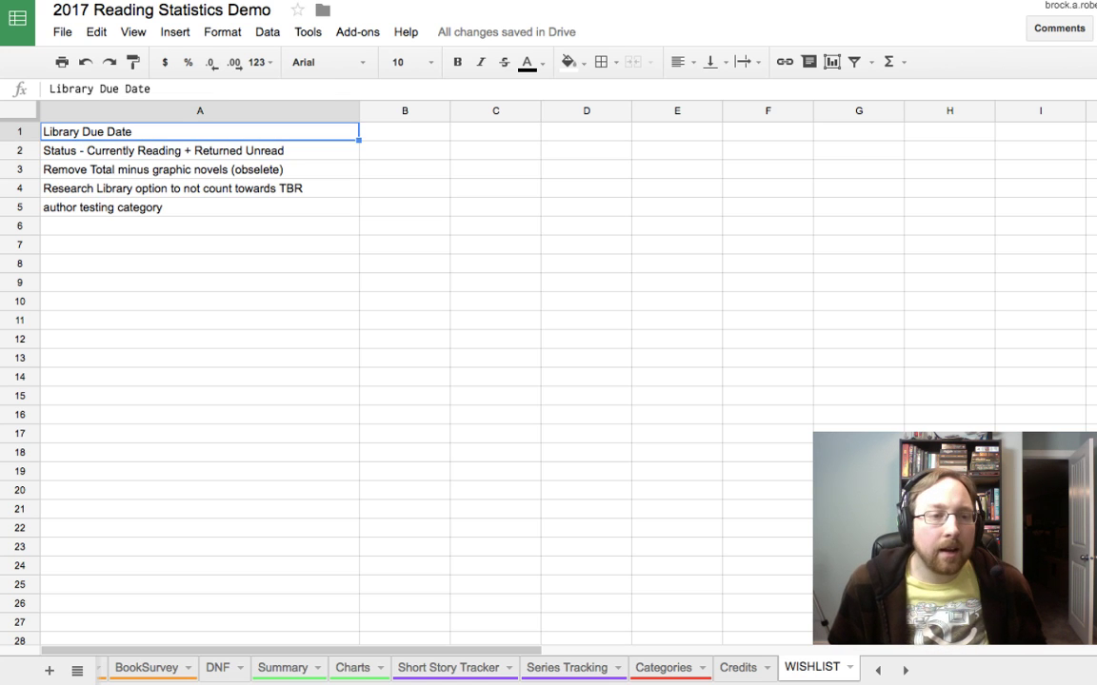
left_click(199, 151)
left_click(404, 150)
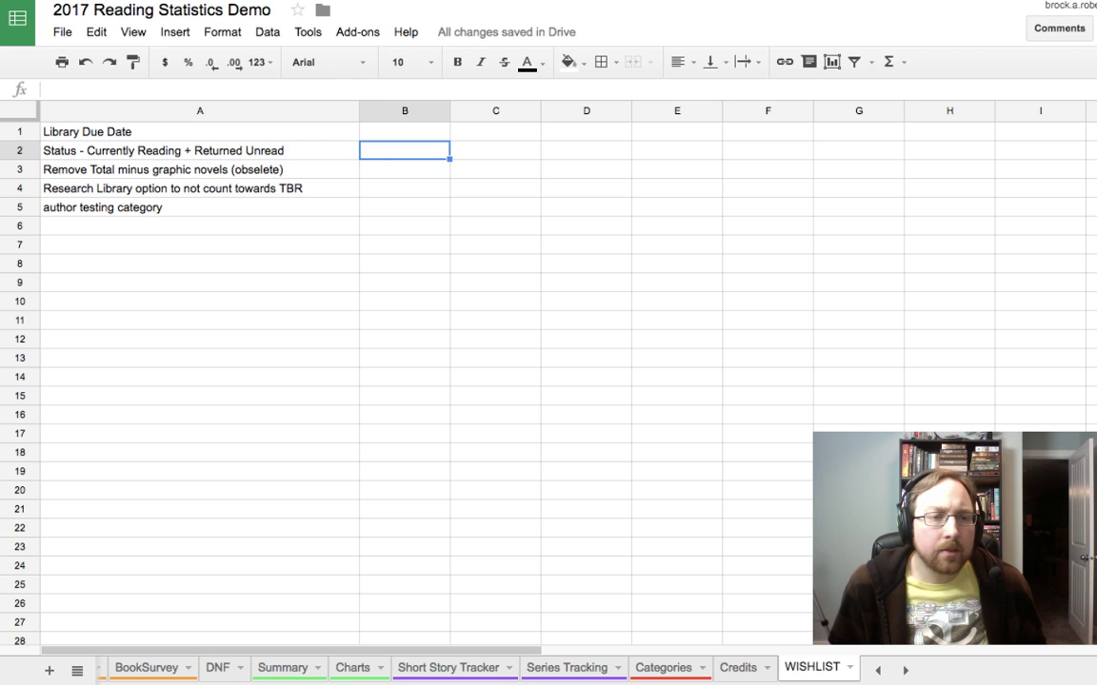
left_click(200, 151)
left_click(200, 169)
left_click(200, 151)
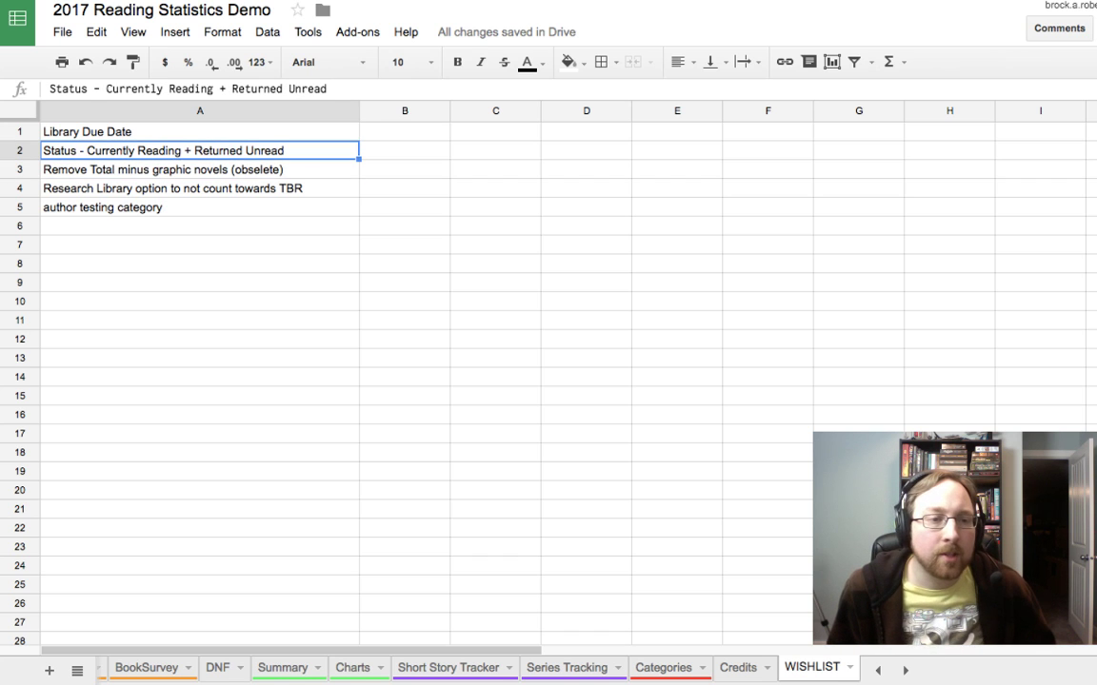
left_click(162, 169)
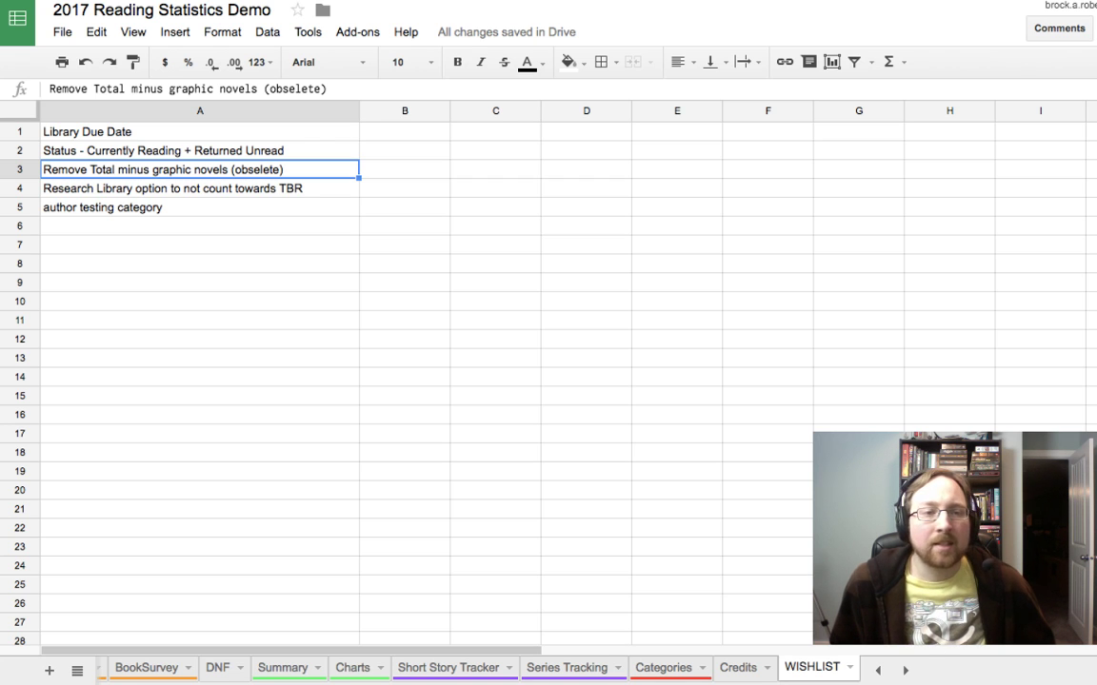
left_click(162, 188)
left_click(162, 170)
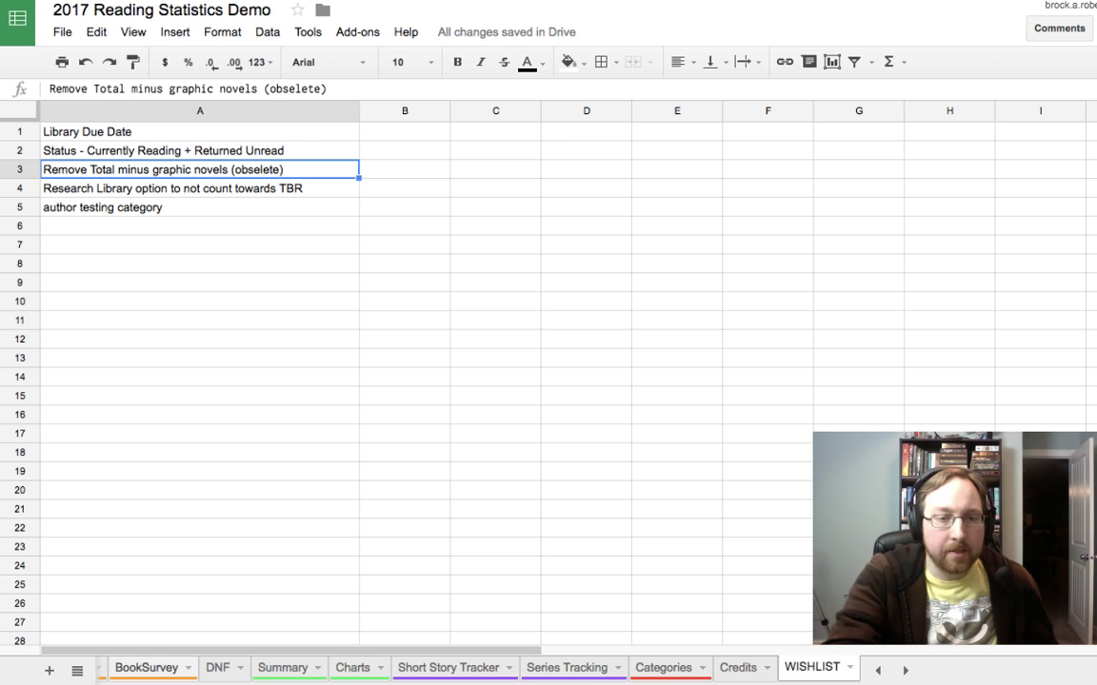
Step: Open the BookSurvey sheet and look across the Title, Author and Gender cells of The Raven Boys row
left_click(146, 667)
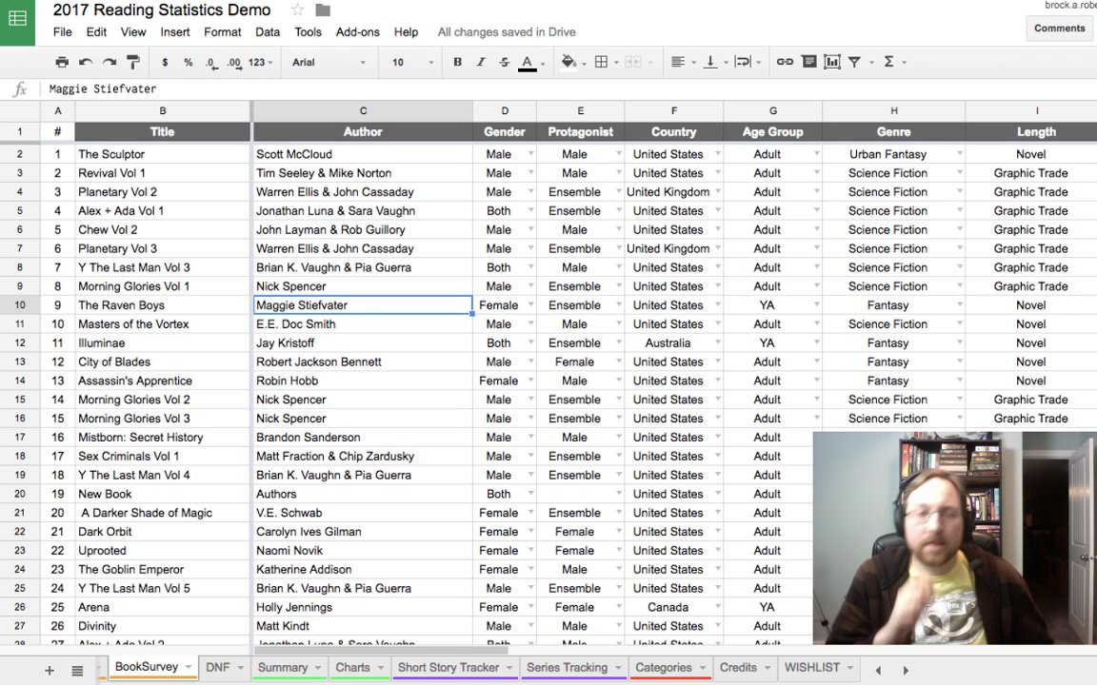
key("Right")
key("Right")
key("Right")
key("Right")
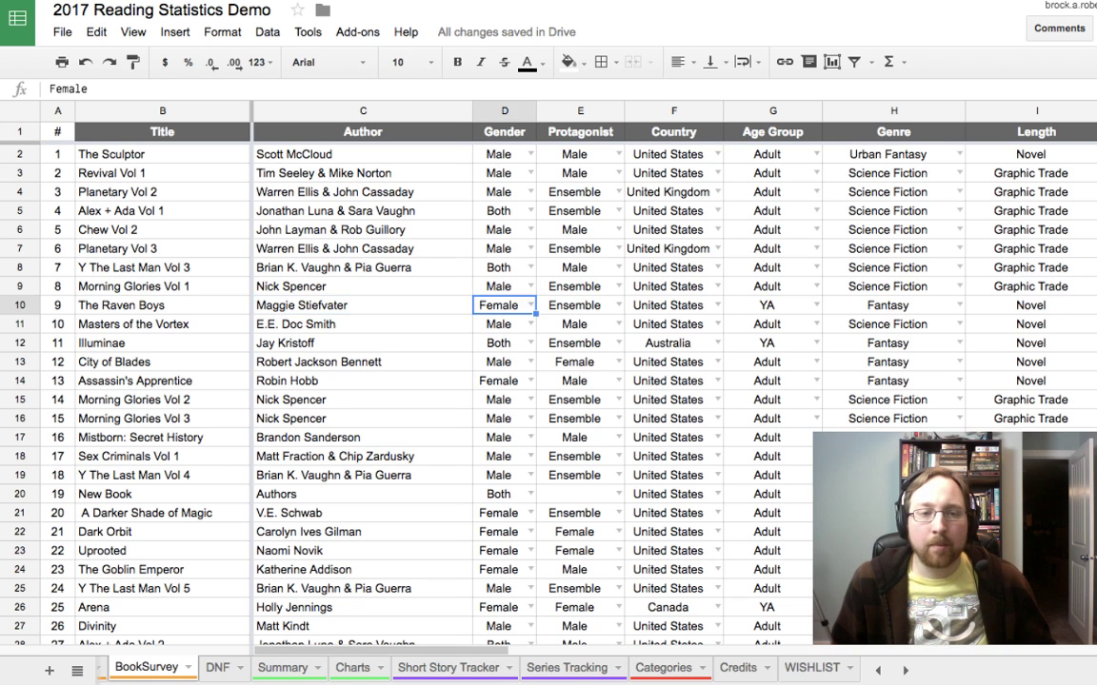
key("Left")
key("Left")
key("Left")
key("Left")
key("Left")
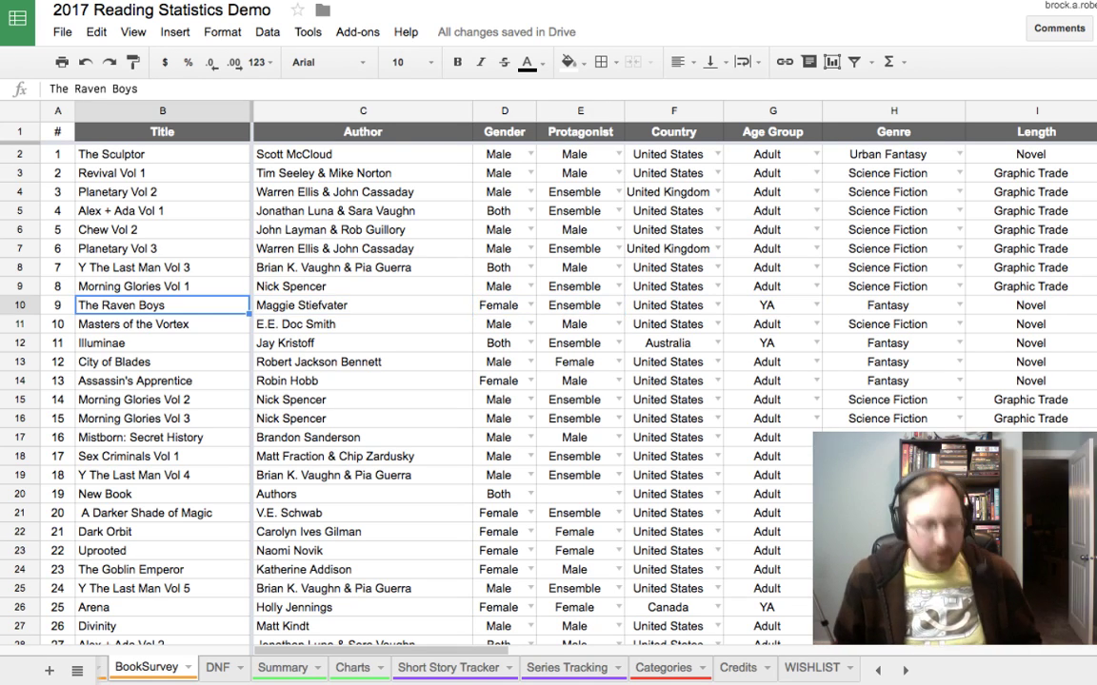
key("Right")
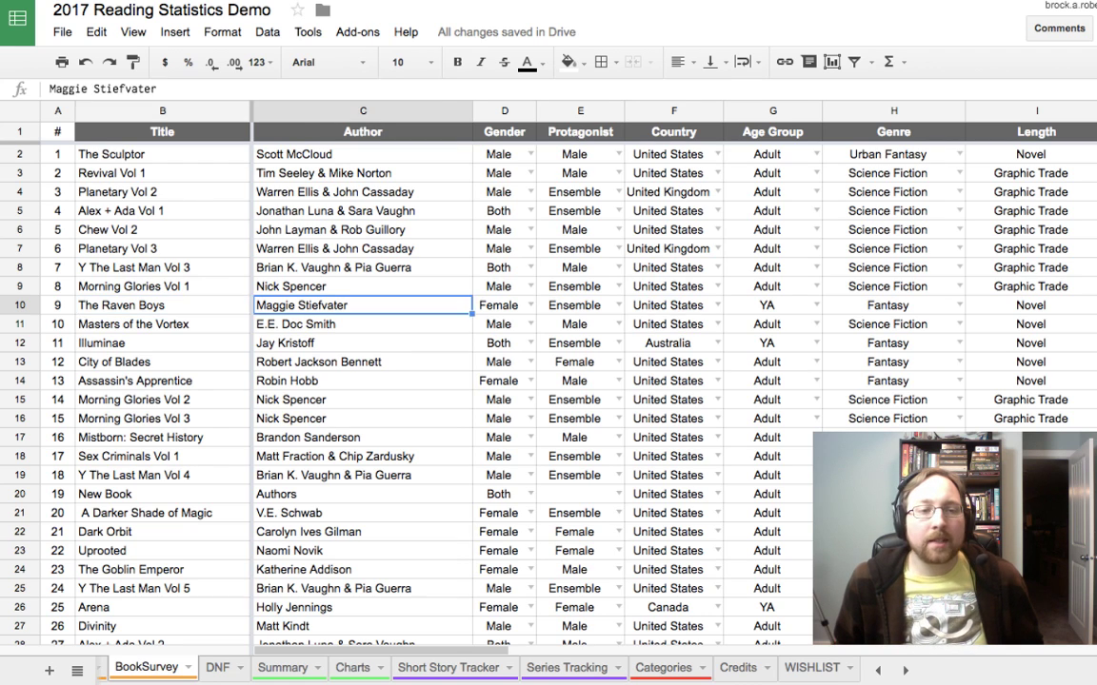
key("Left")
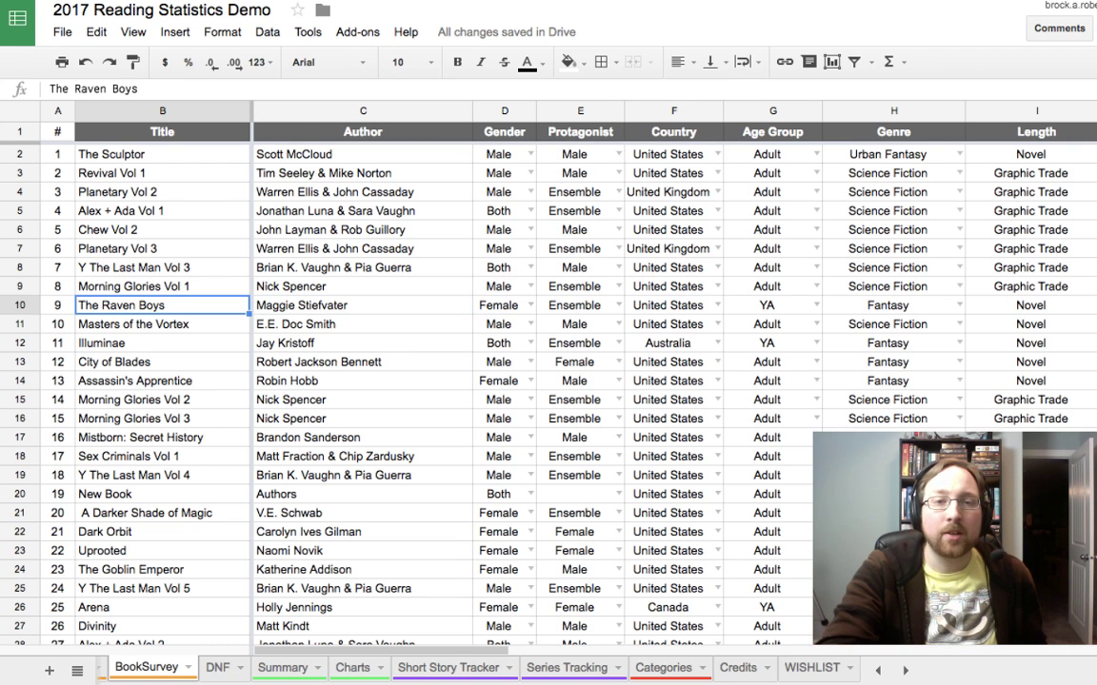